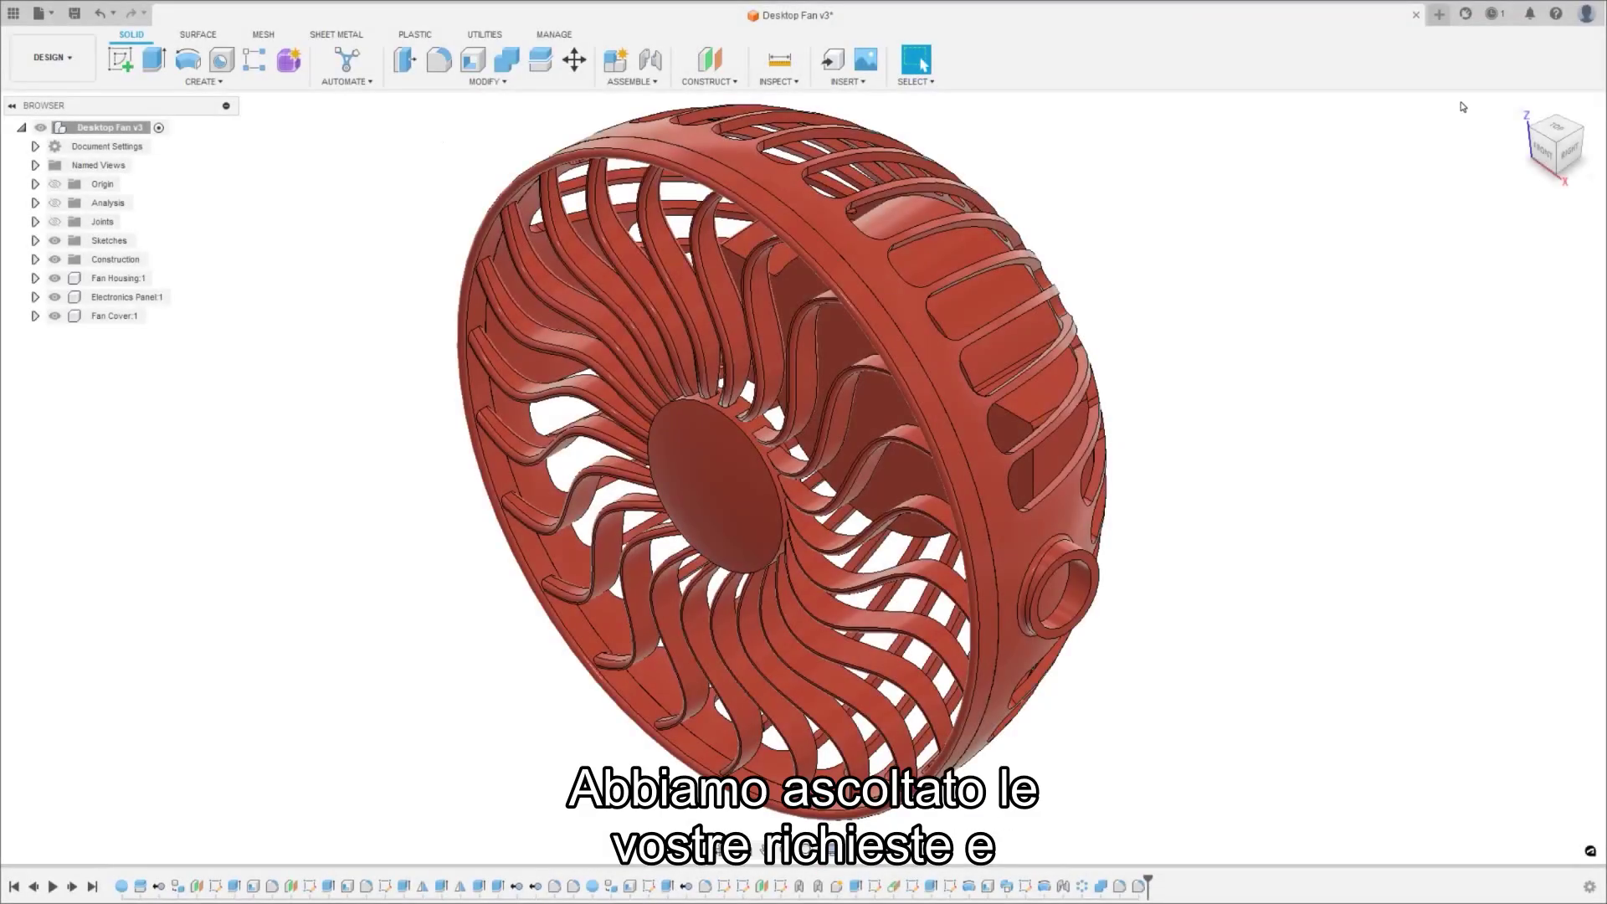
# - Postpone the pending Fusion 360 update from the job status and reopen the job status
pyautogui.click(1497, 22)
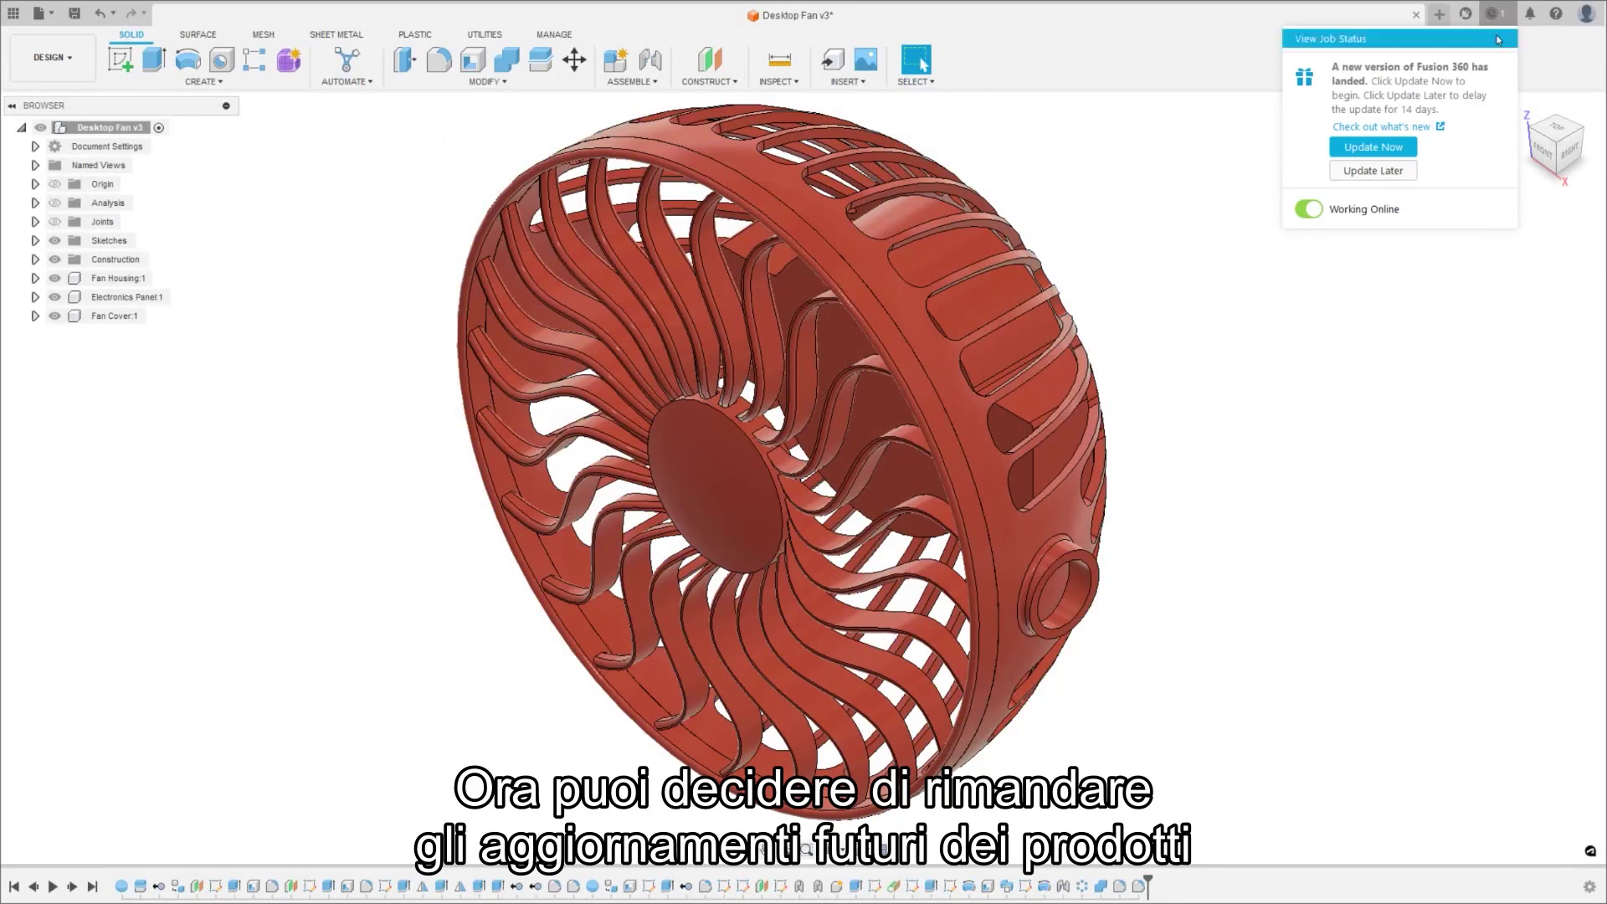
pyautogui.click(1371, 172)
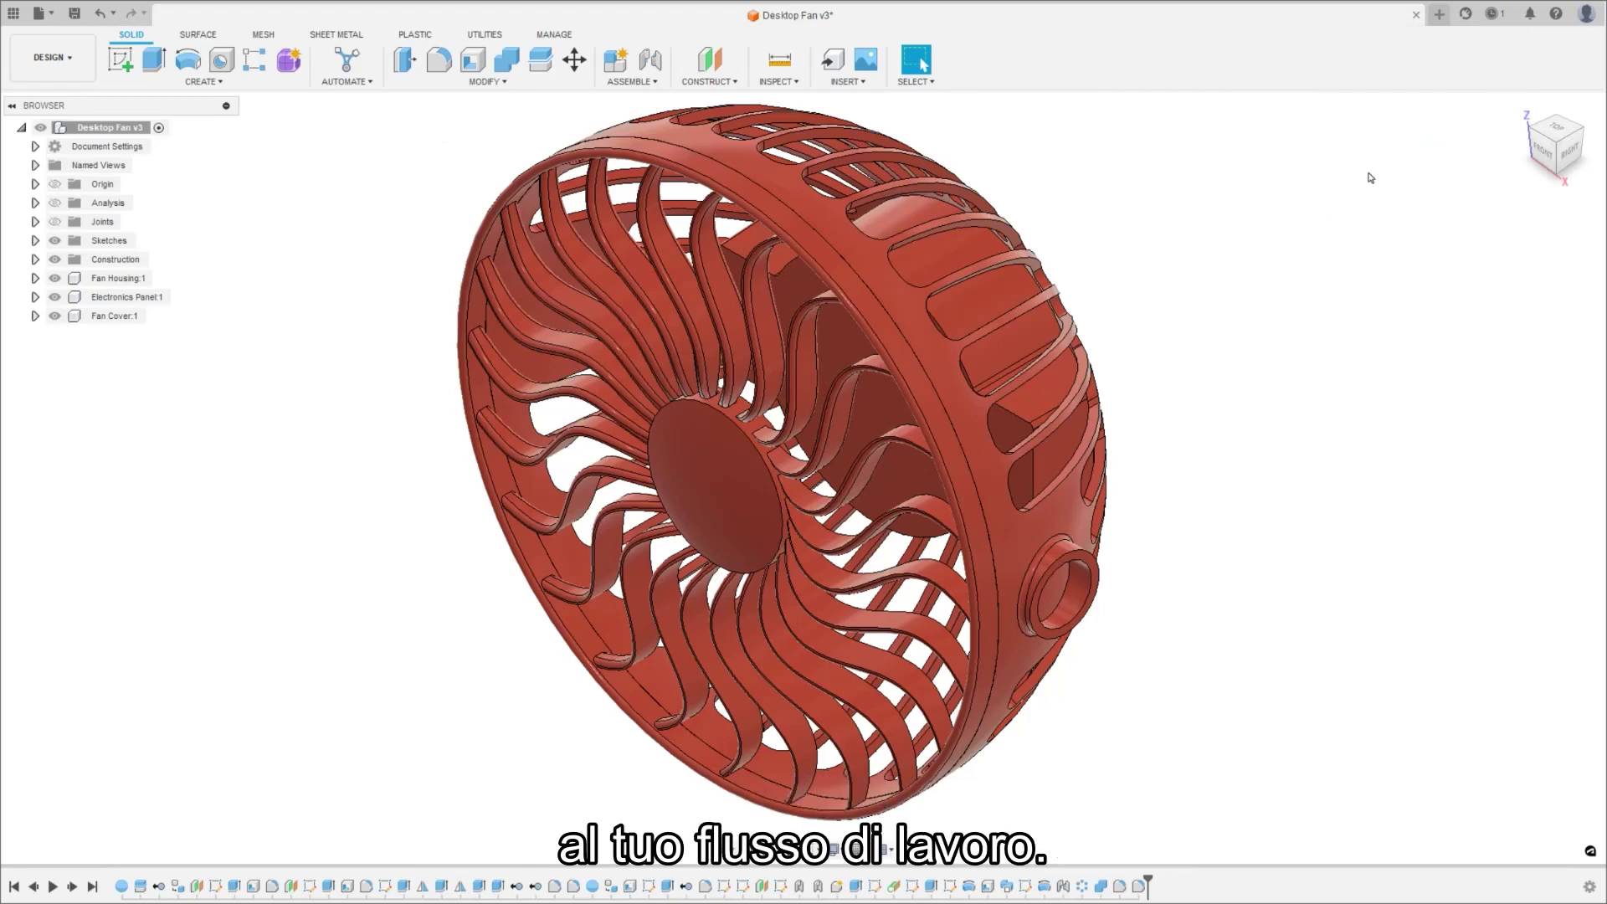
pyautogui.click(1496, 15)
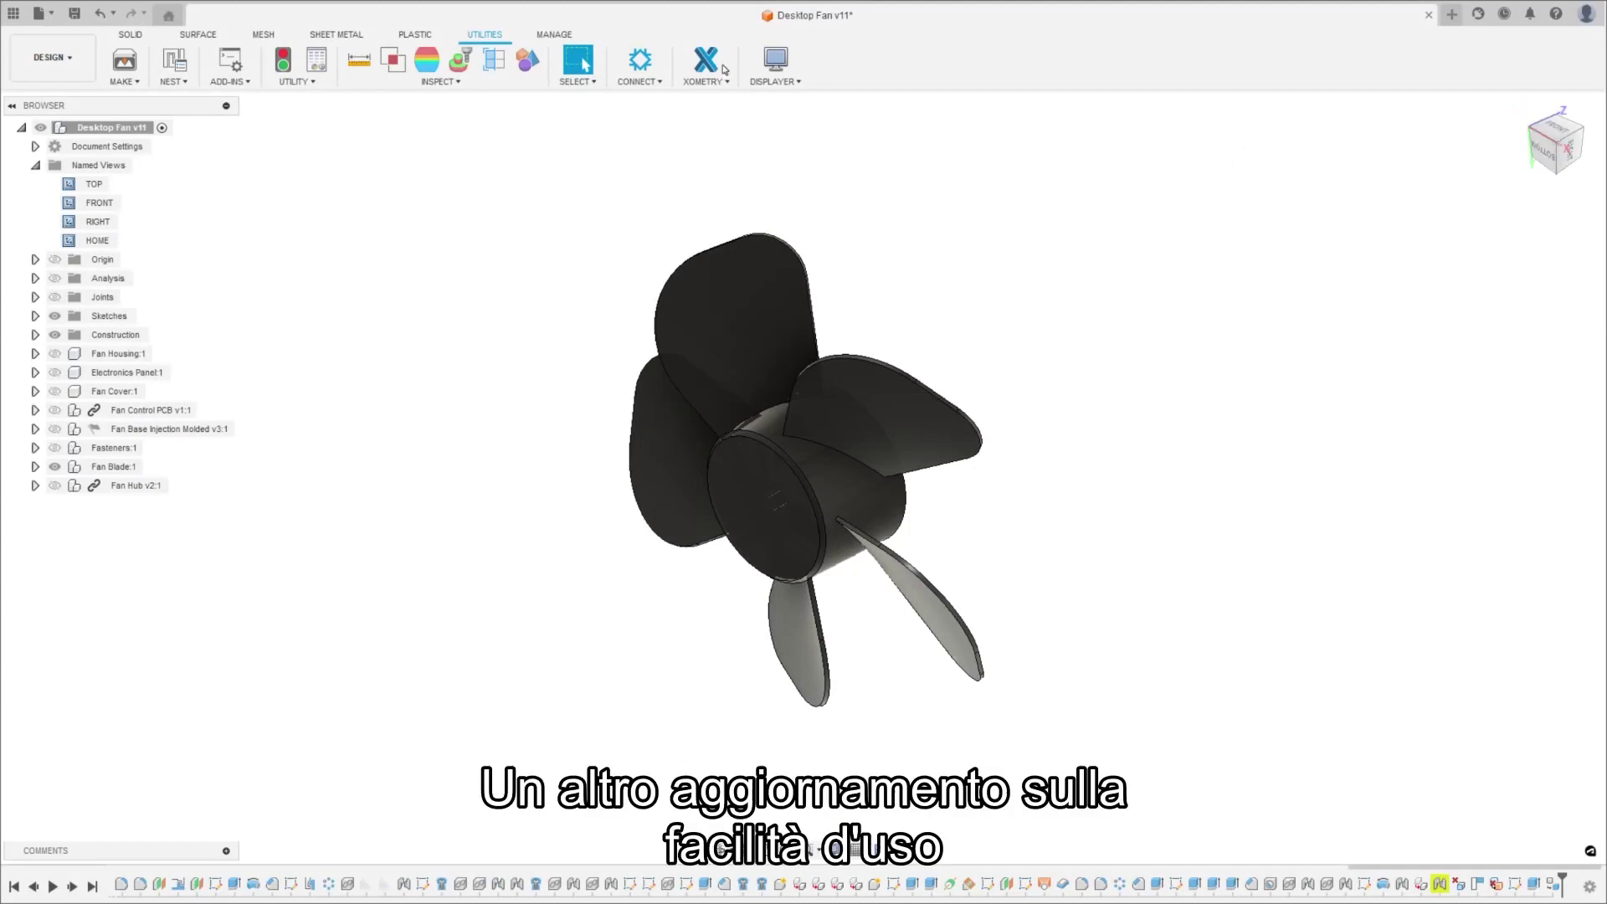
# - Open Displayer's Save View dialog and open the choices for which view to save
pyautogui.click(753, 79)
pyautogui.click(833, 104)
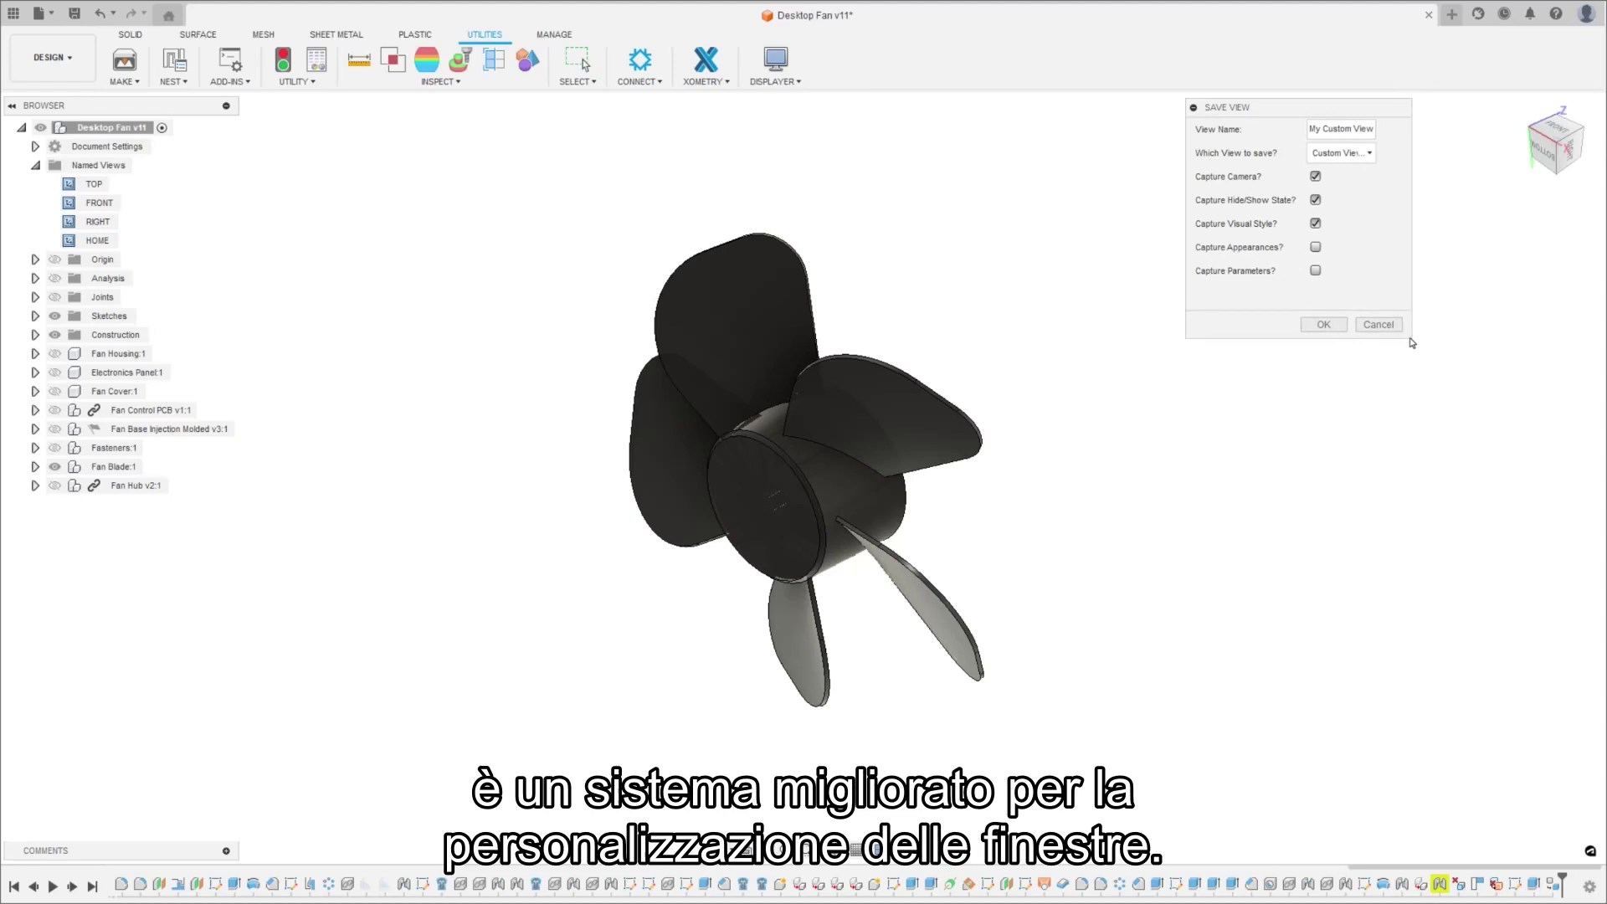
pyautogui.click(1379, 158)
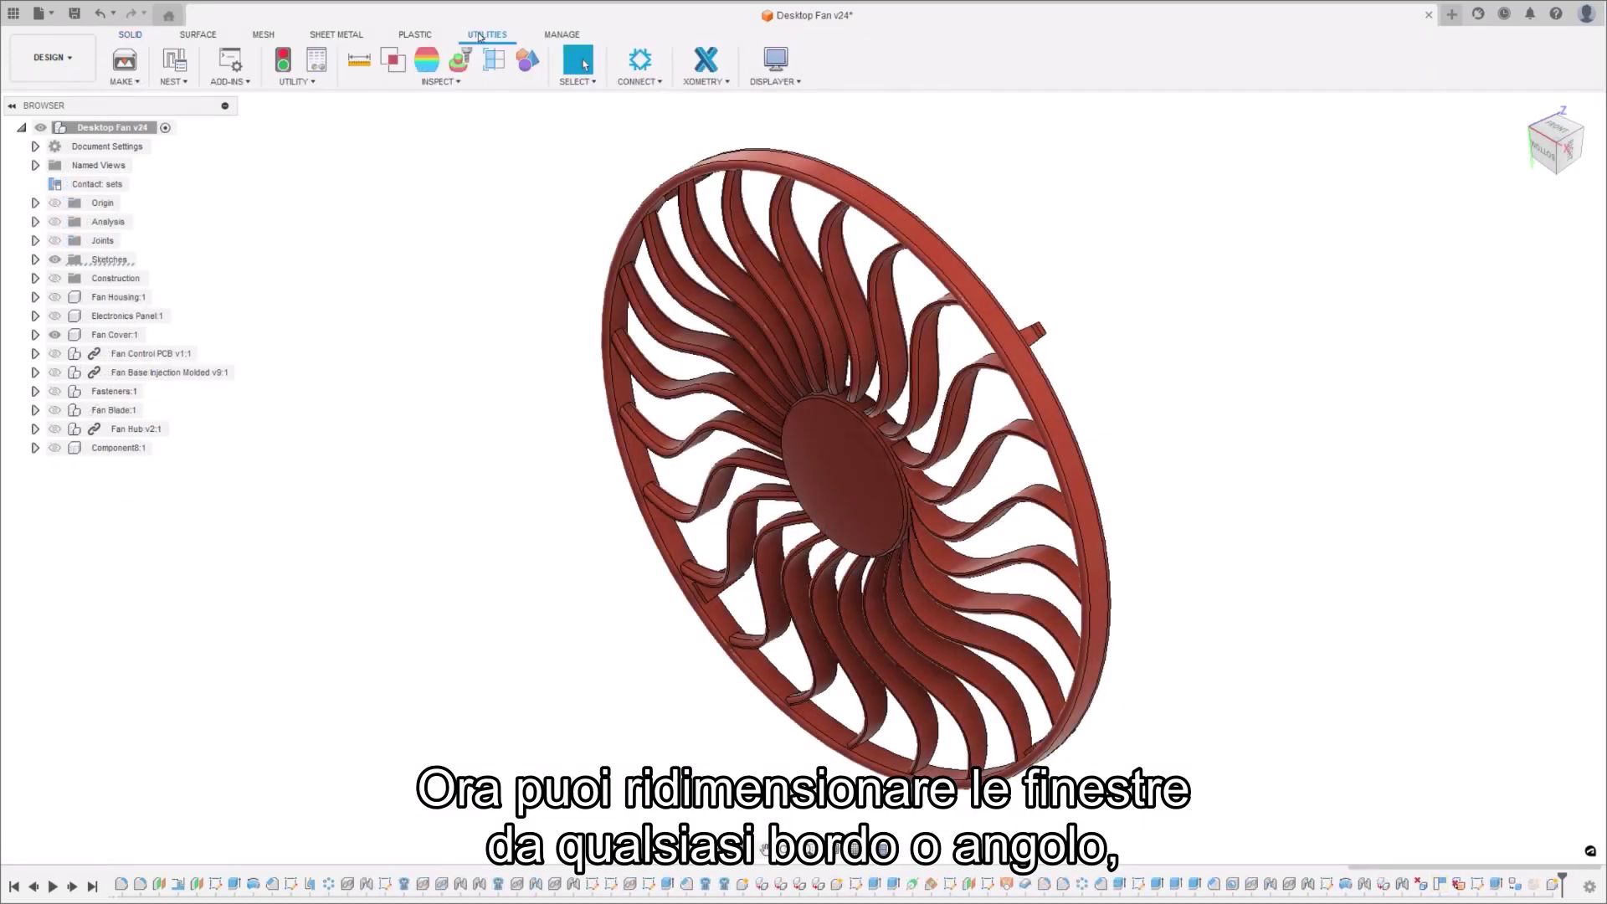
# - Open the 3D Print dialog, enlarge it and dock it beneath the browser, and cancel the export
pyautogui.click(115, 65)
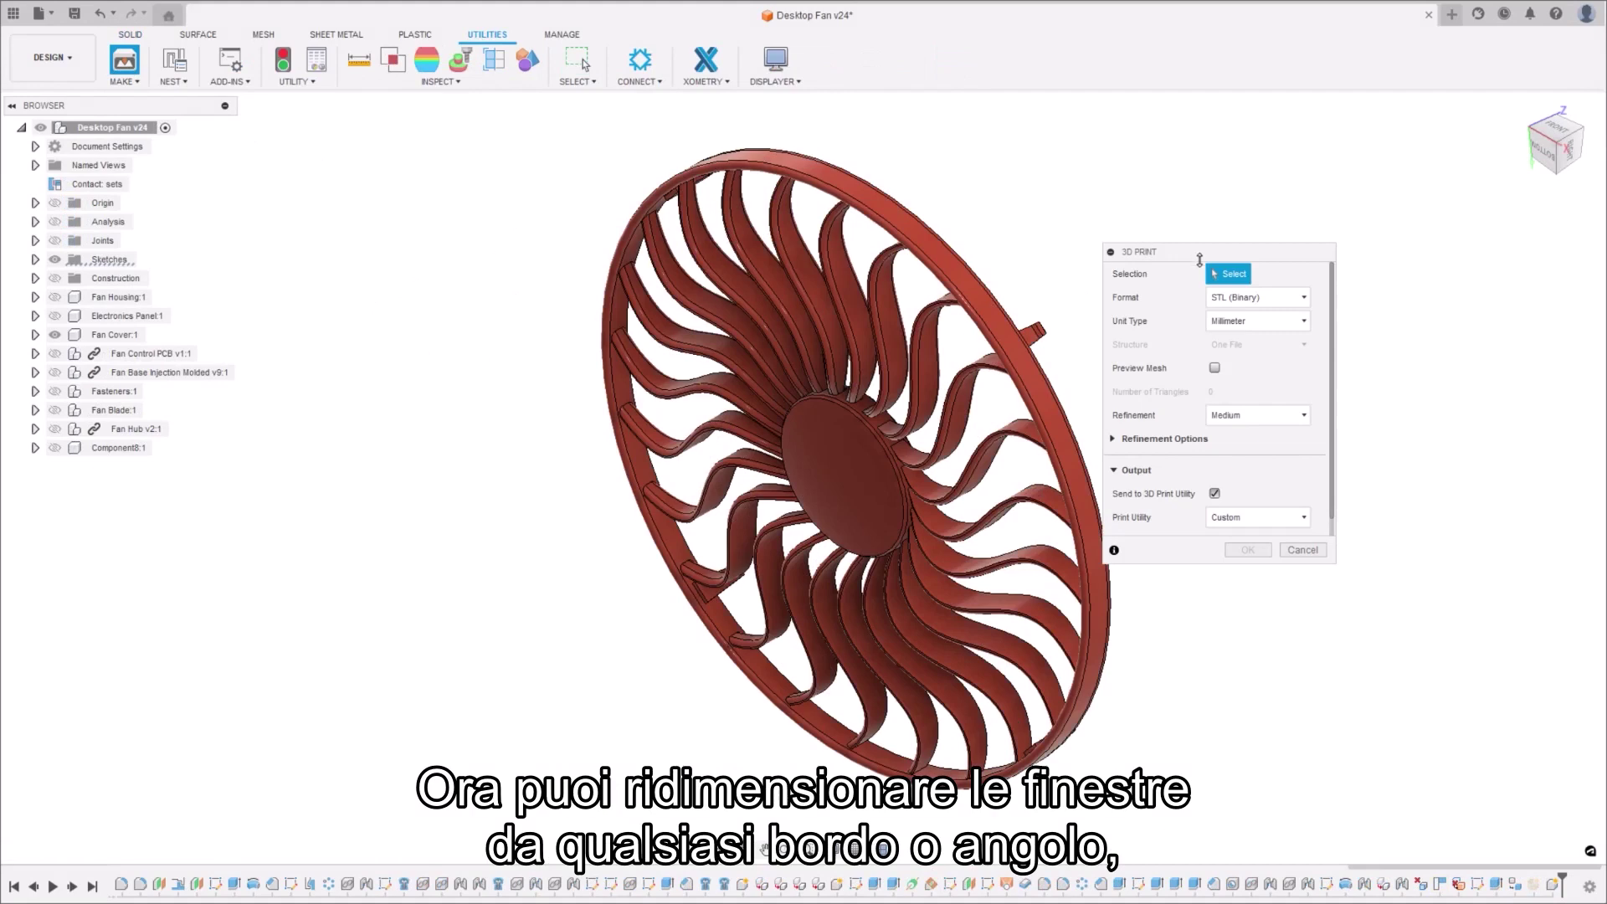
pyautogui.moveTo(1200, 259); pyautogui.dragTo(352, 202)
pyautogui.moveTo(489, 510); pyautogui.dragTo(568, 583)
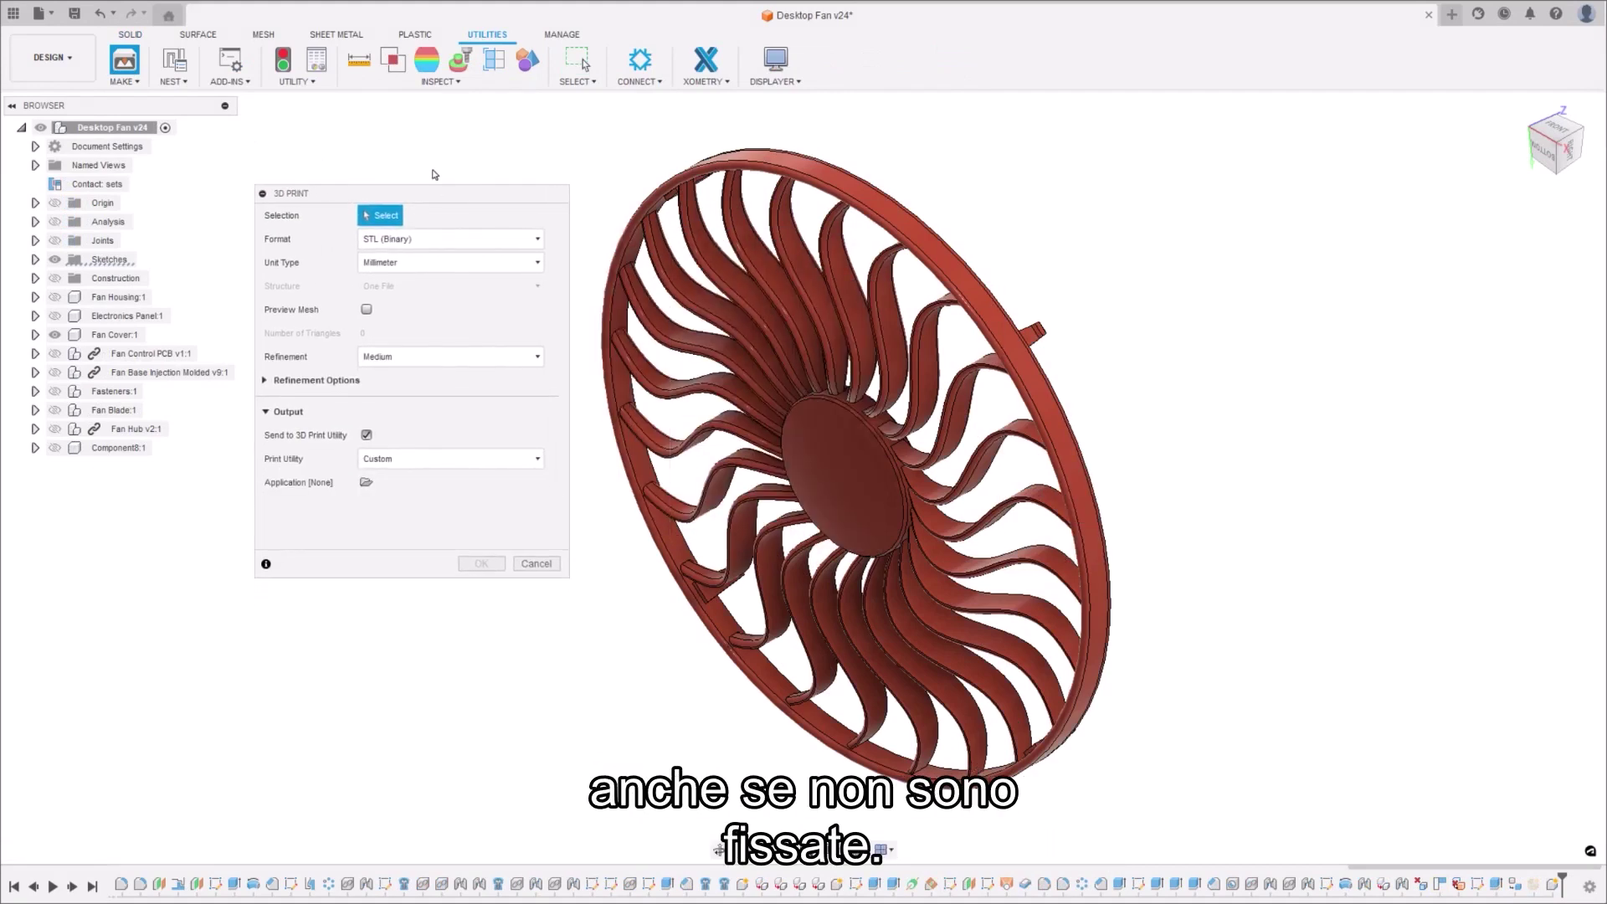
pyautogui.moveTo(397, 196); pyautogui.dragTo(173, 124)
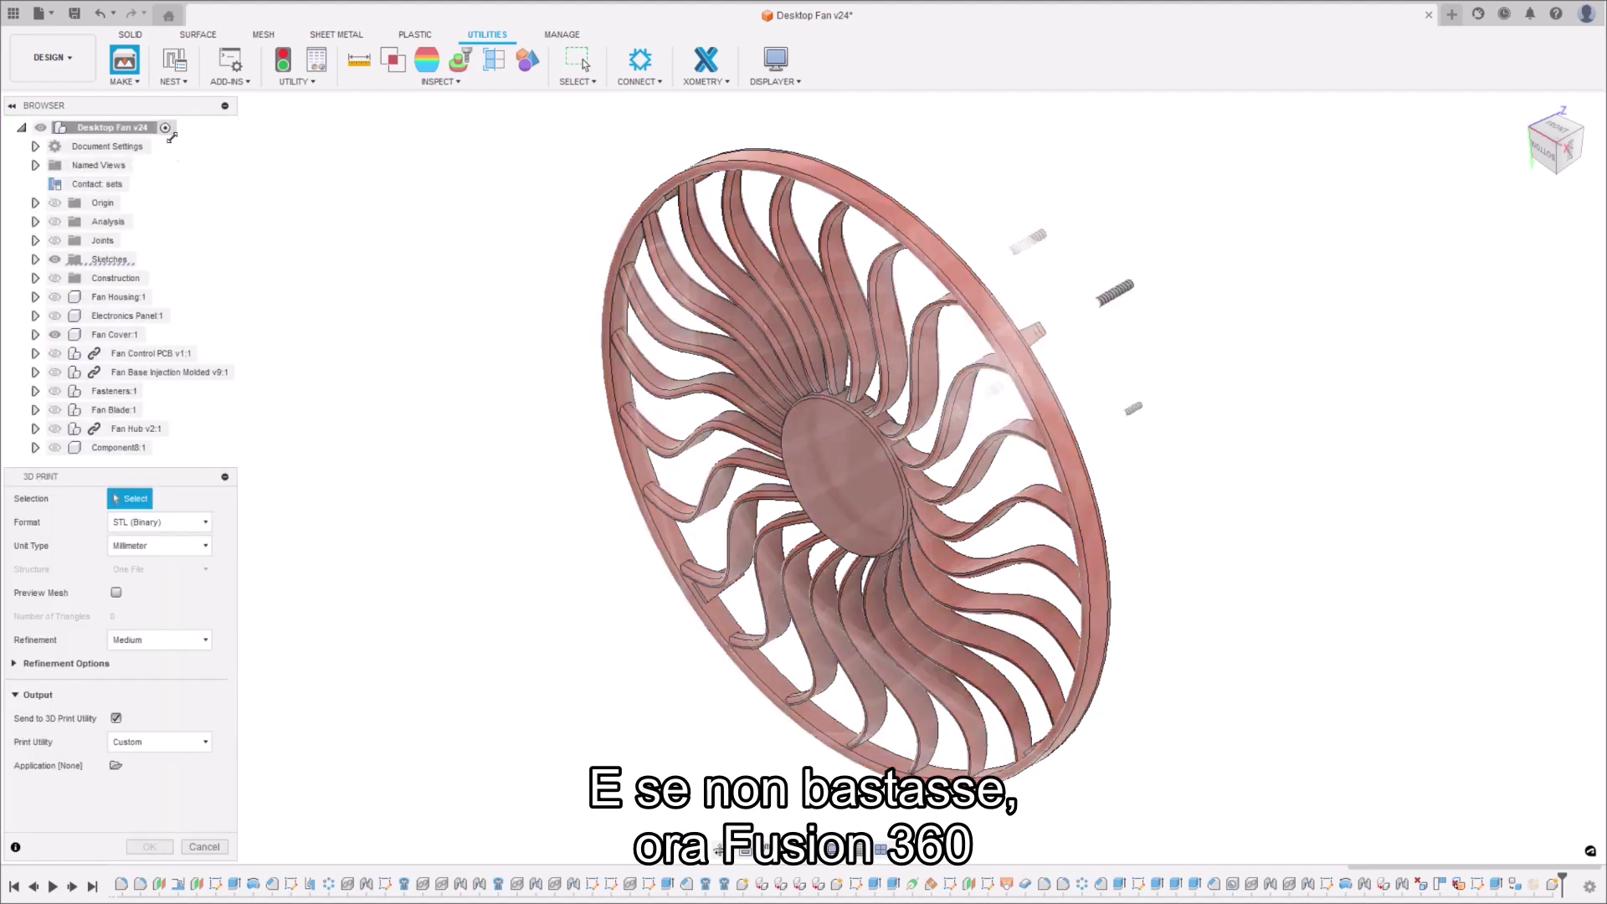
pyautogui.click(220, 847)
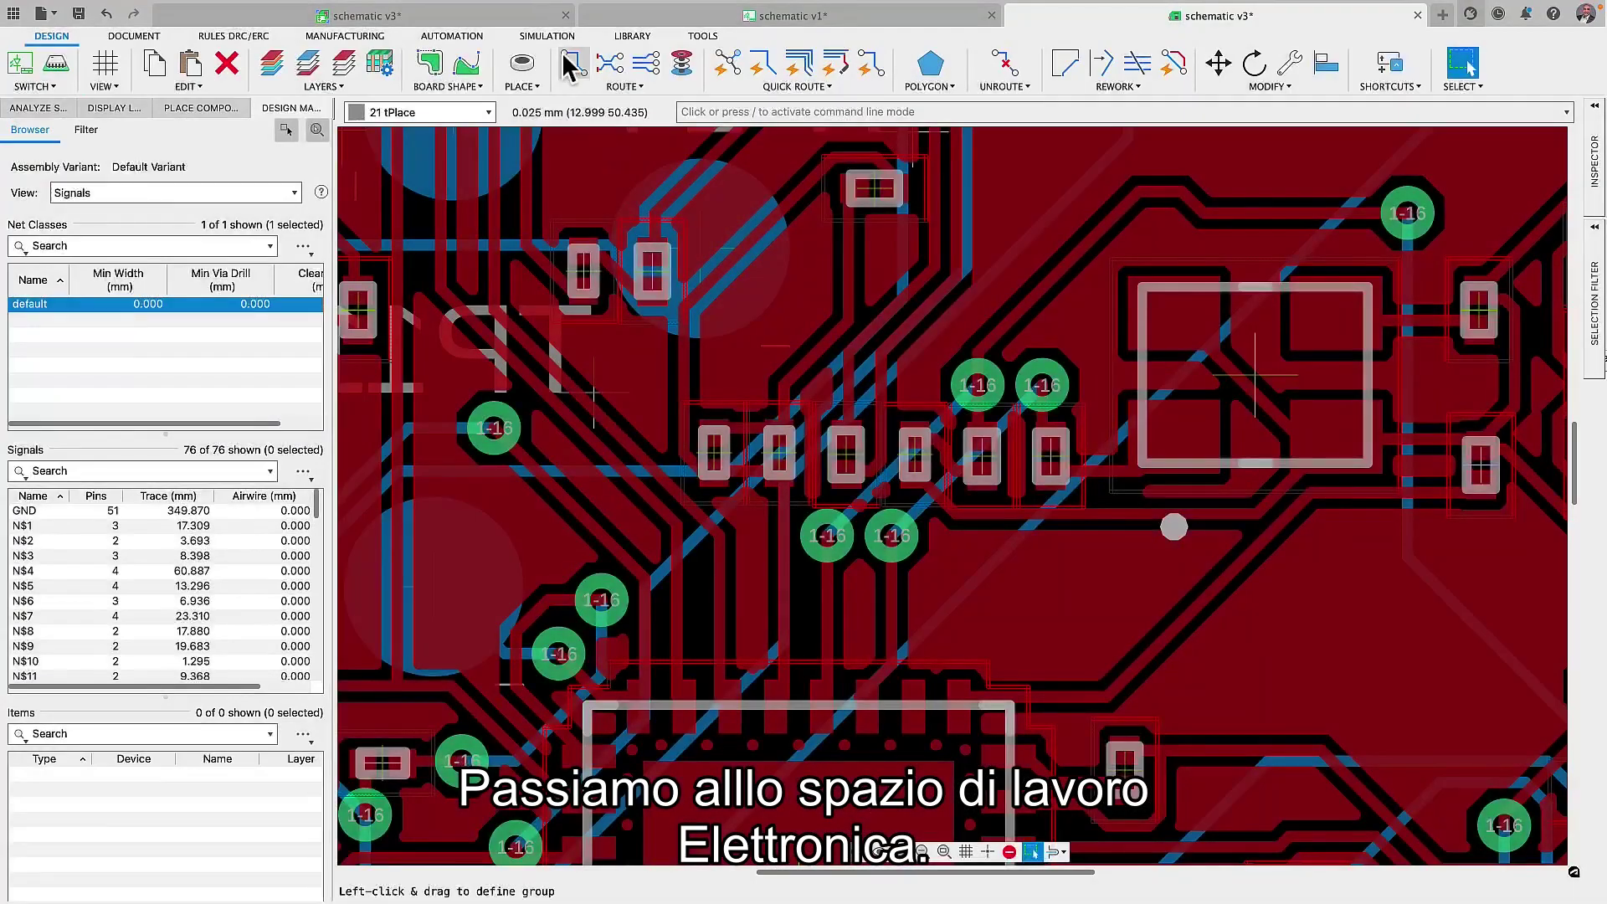
# - Run a signal integrity analysis on board signal N1 at a frequency of 1 GHz
pyautogui.click(548, 36)
pyautogui.click(244, 62)
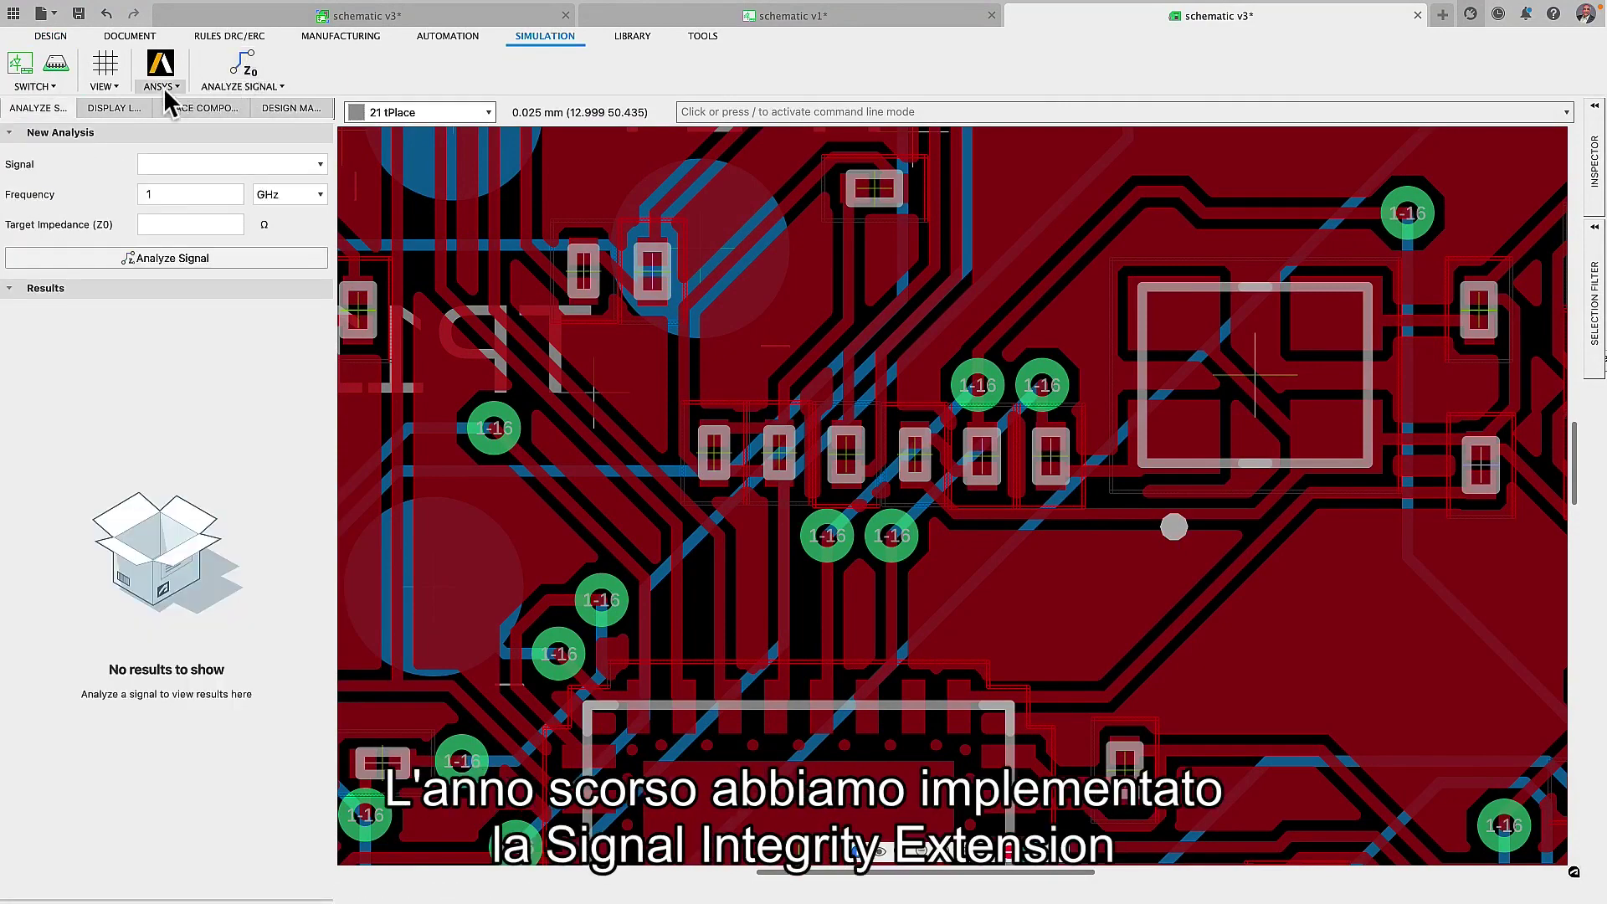
pyautogui.click(681, 437)
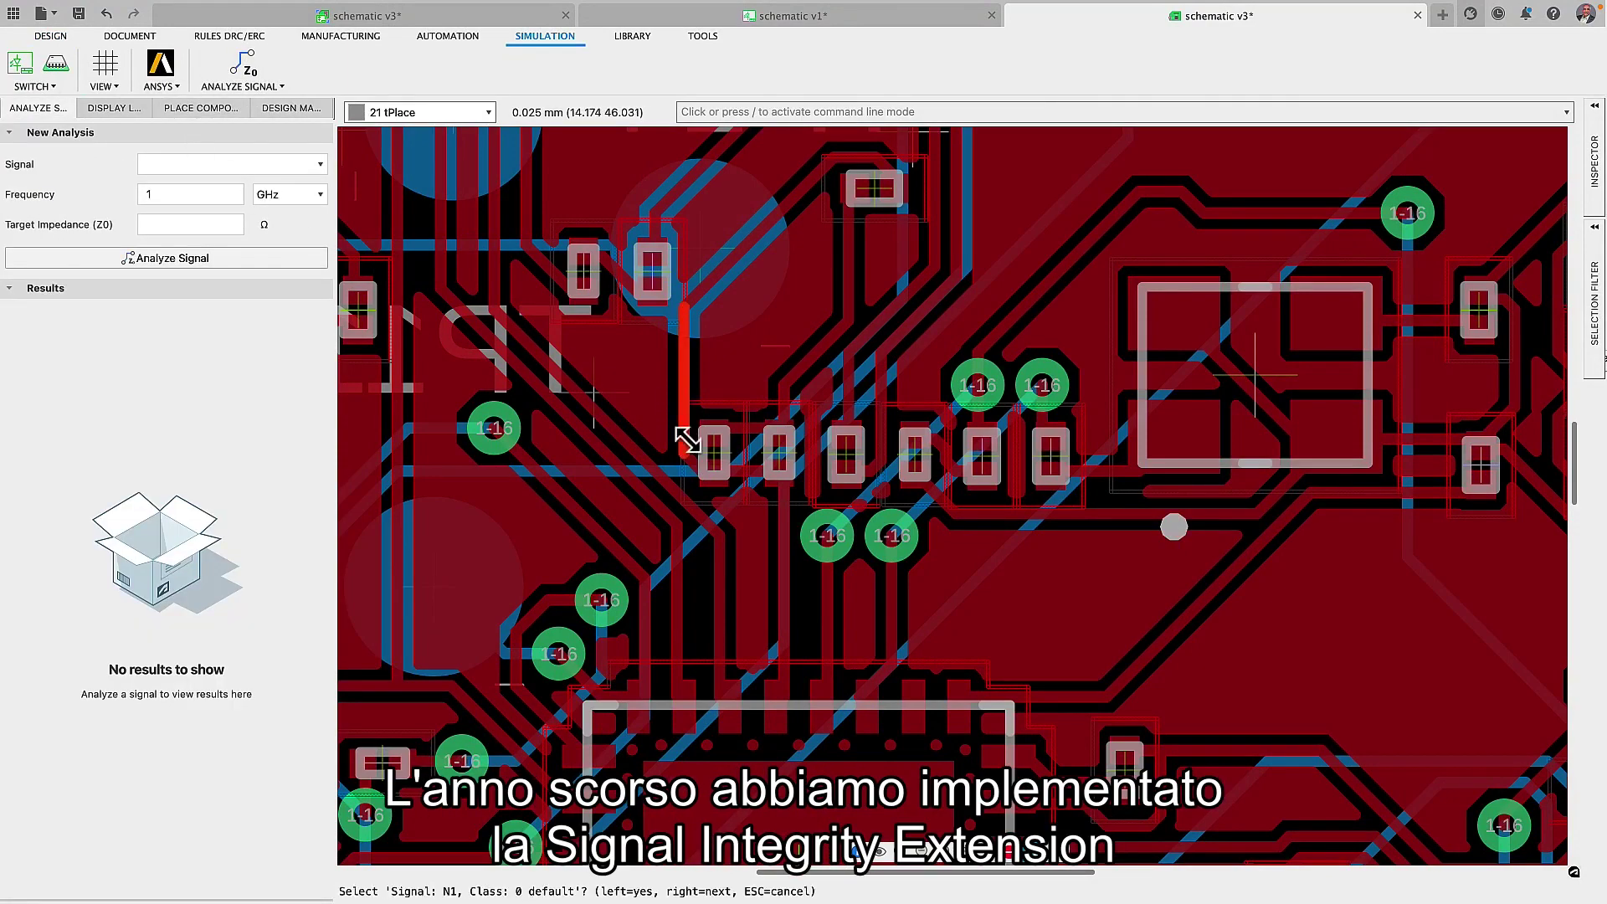
pyautogui.click(248, 259)
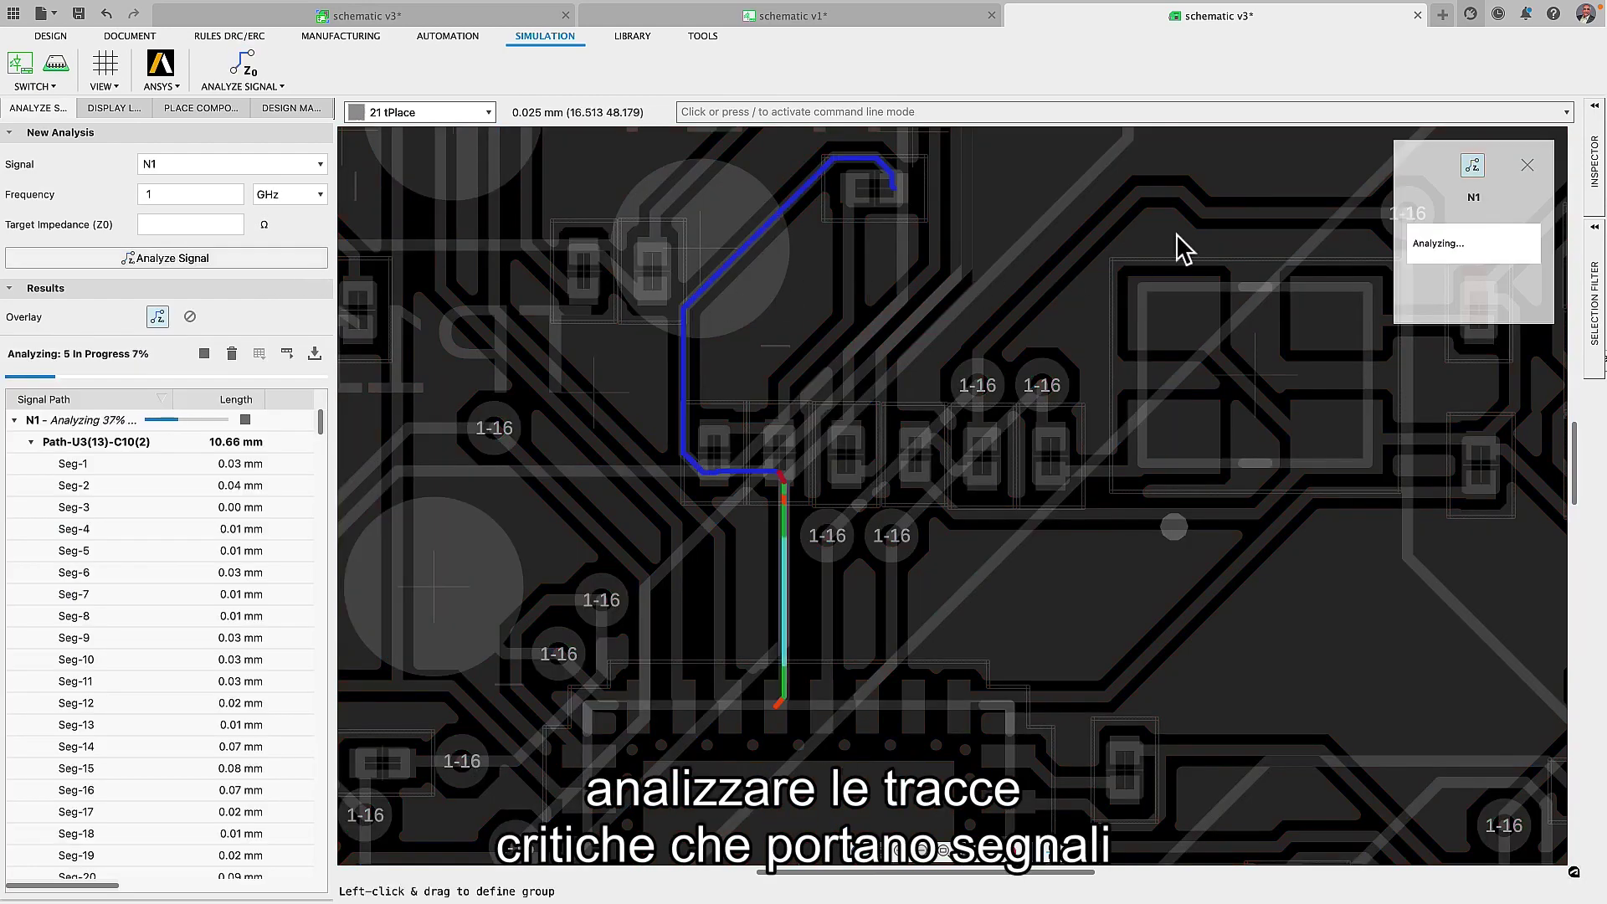
# - Look up the Signal Integrity Extension among the available extensions and read through its overview
pyautogui.click(1471, 16)
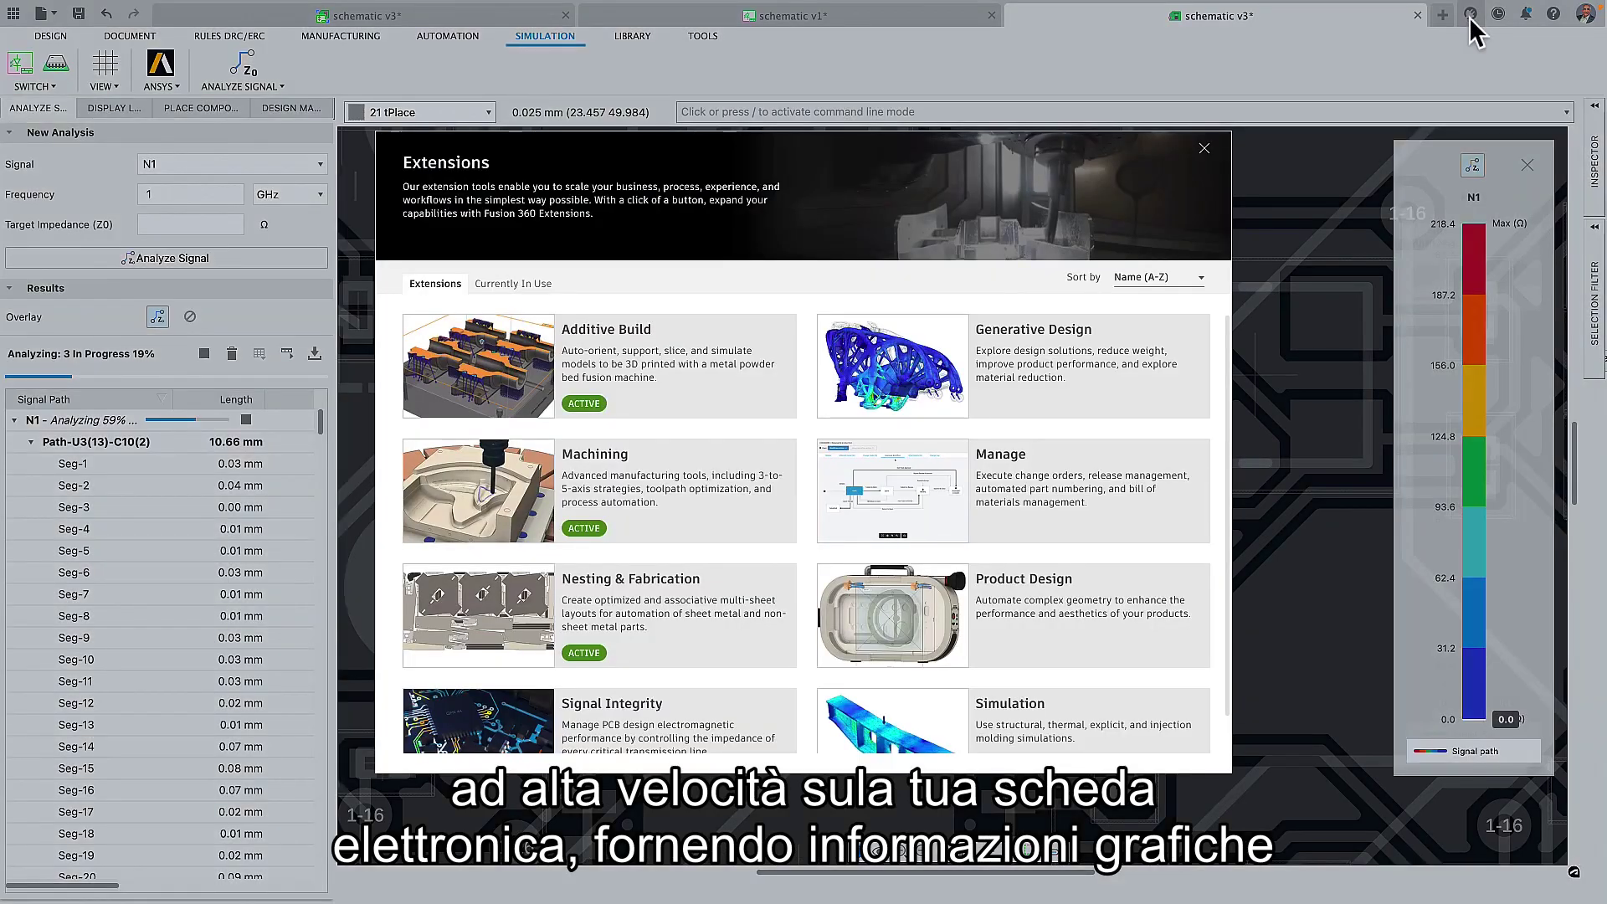
pyautogui.scroll(-1, 1230, 381)
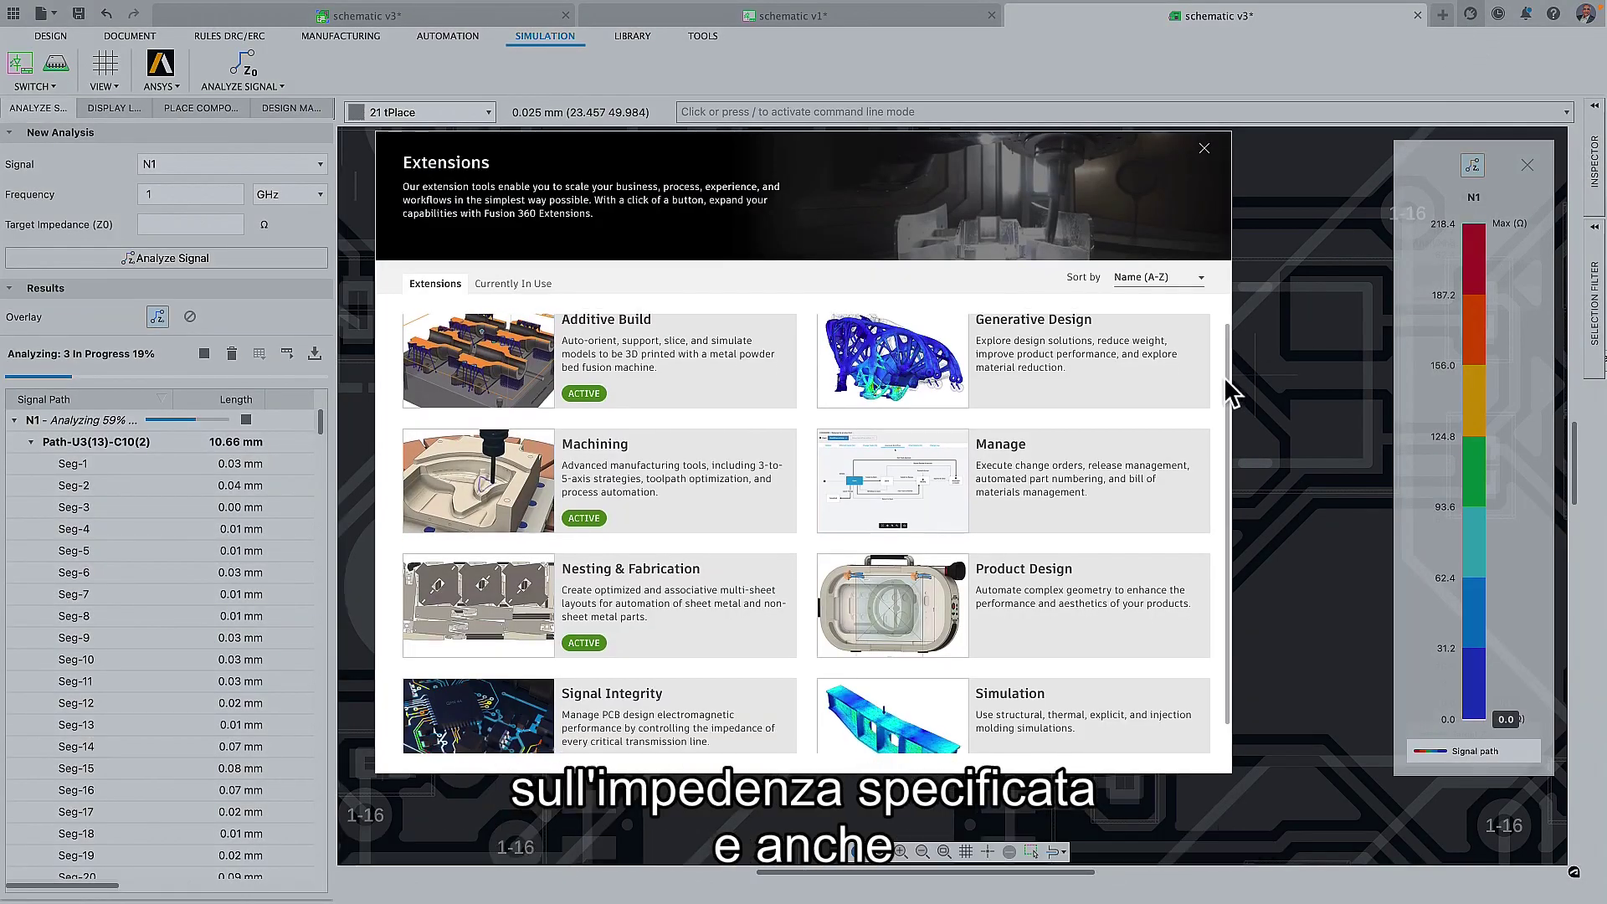
pyautogui.click(682, 716)
pyautogui.click(656, 547)
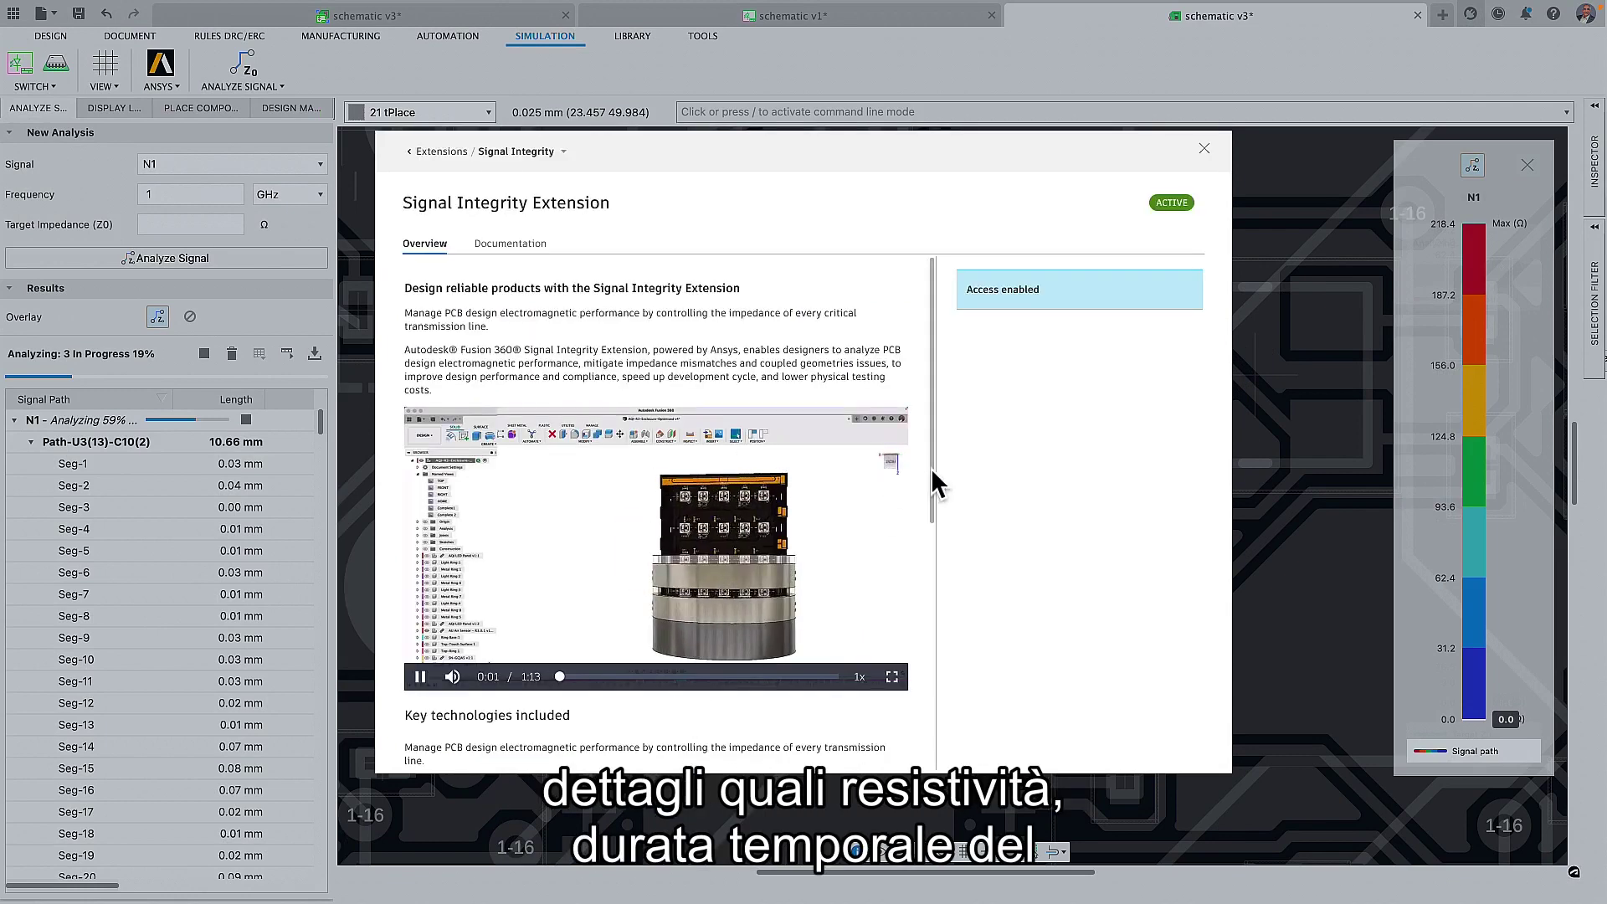
pyautogui.moveTo(931, 468); pyautogui.dragTo(932, 708)
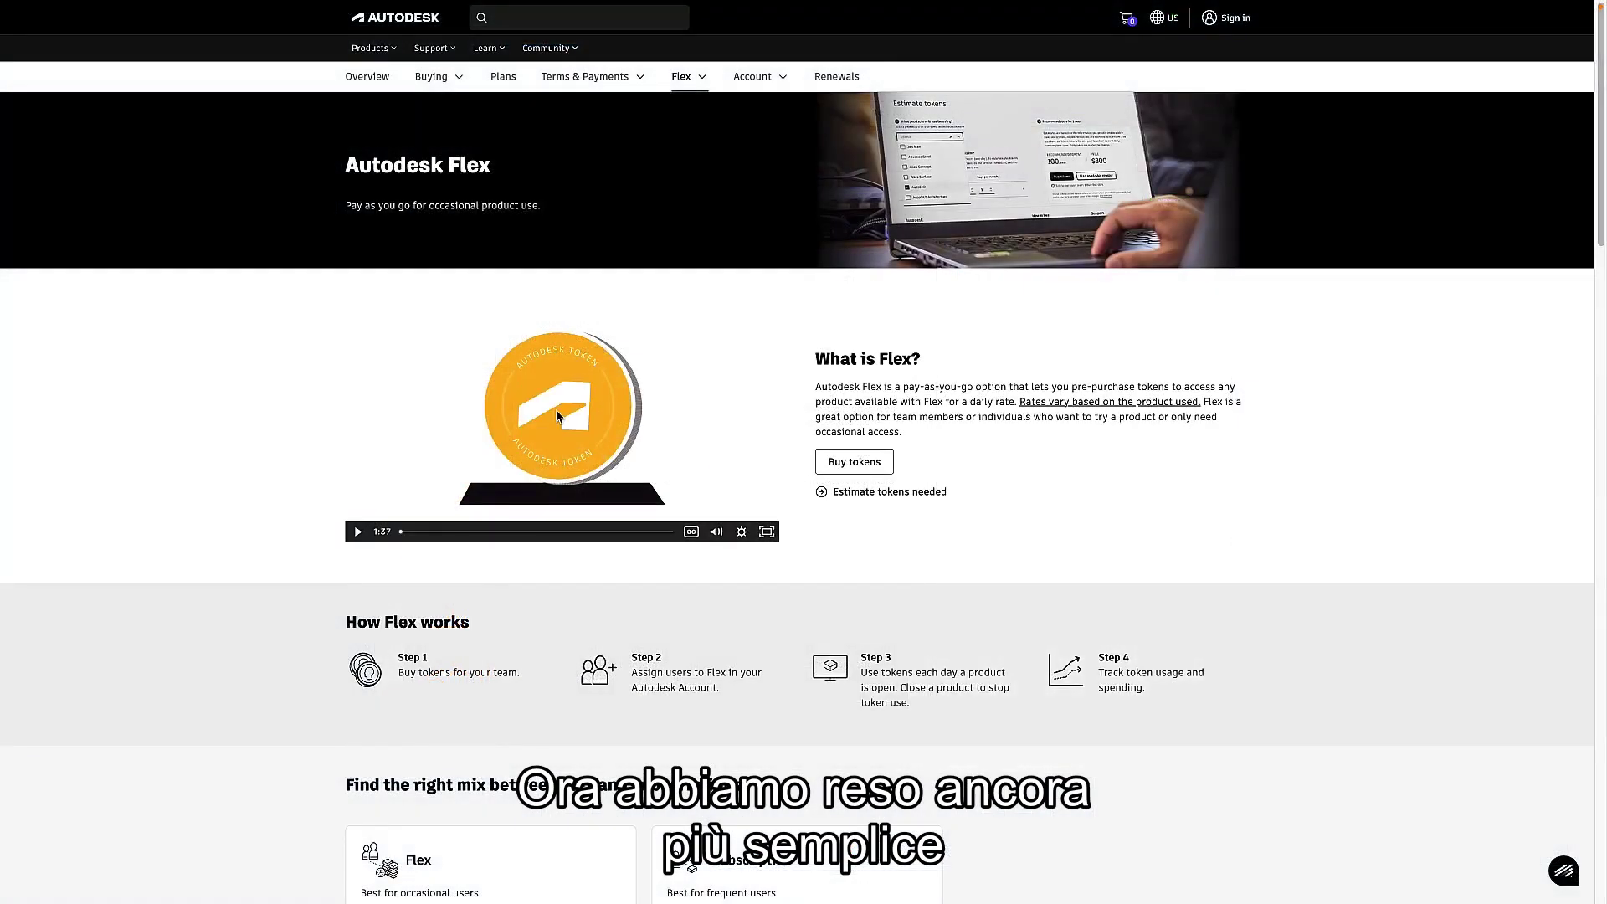
# - On the Autodesk Flex web page, play the introduction video and read further about how Flex works
pyautogui.click(558, 416)
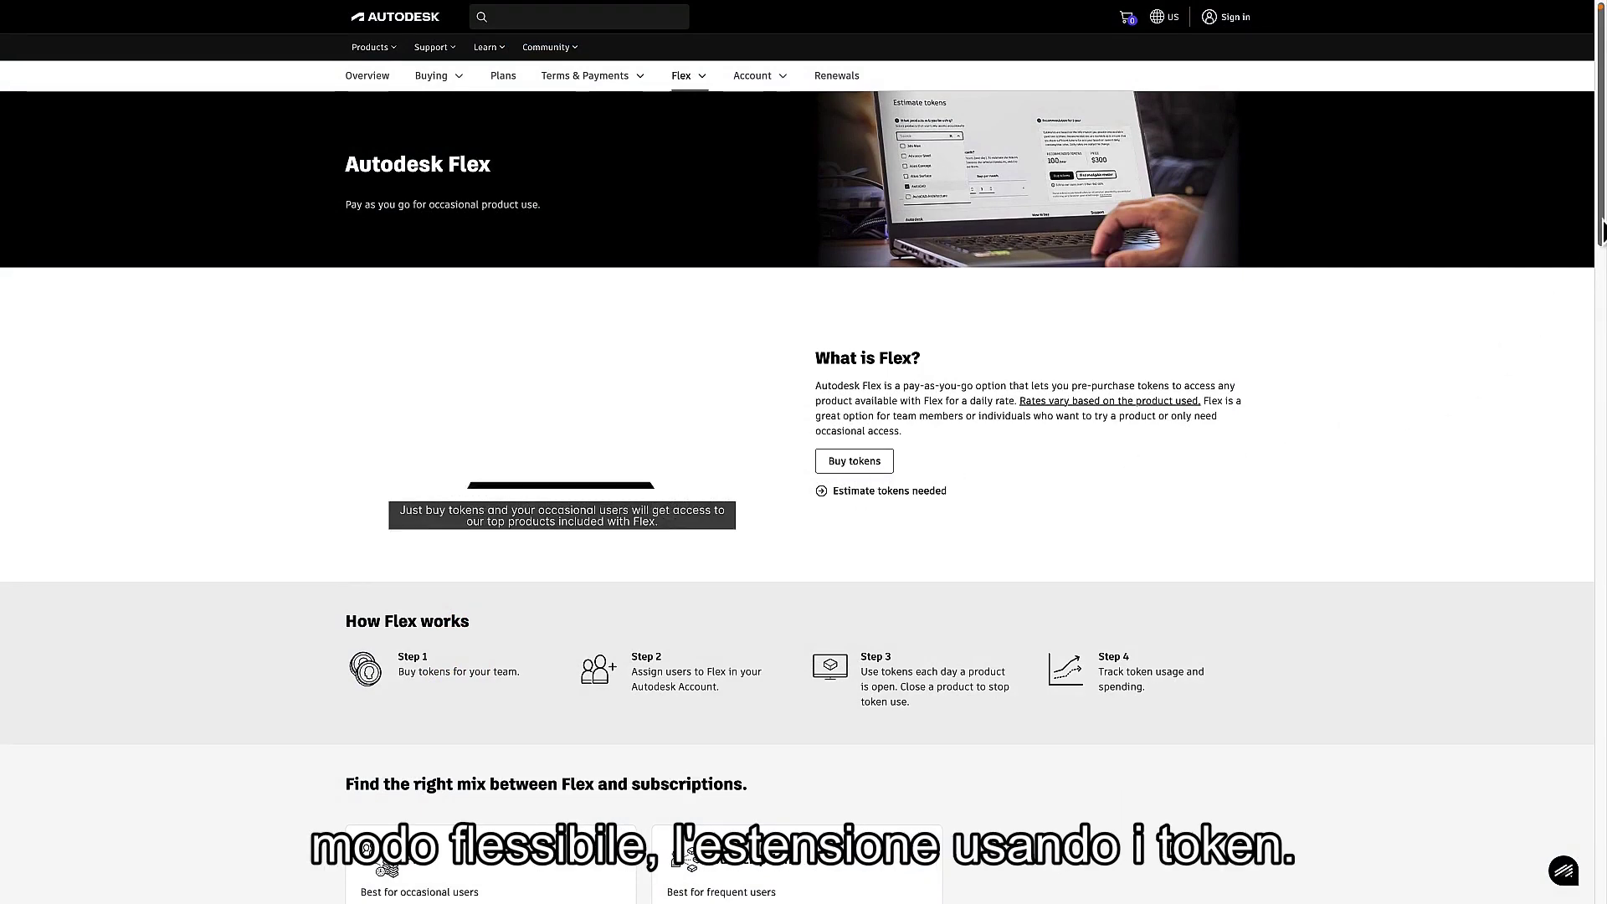
pyautogui.moveTo(1603, 230); pyautogui.dragTo(1586, 444)
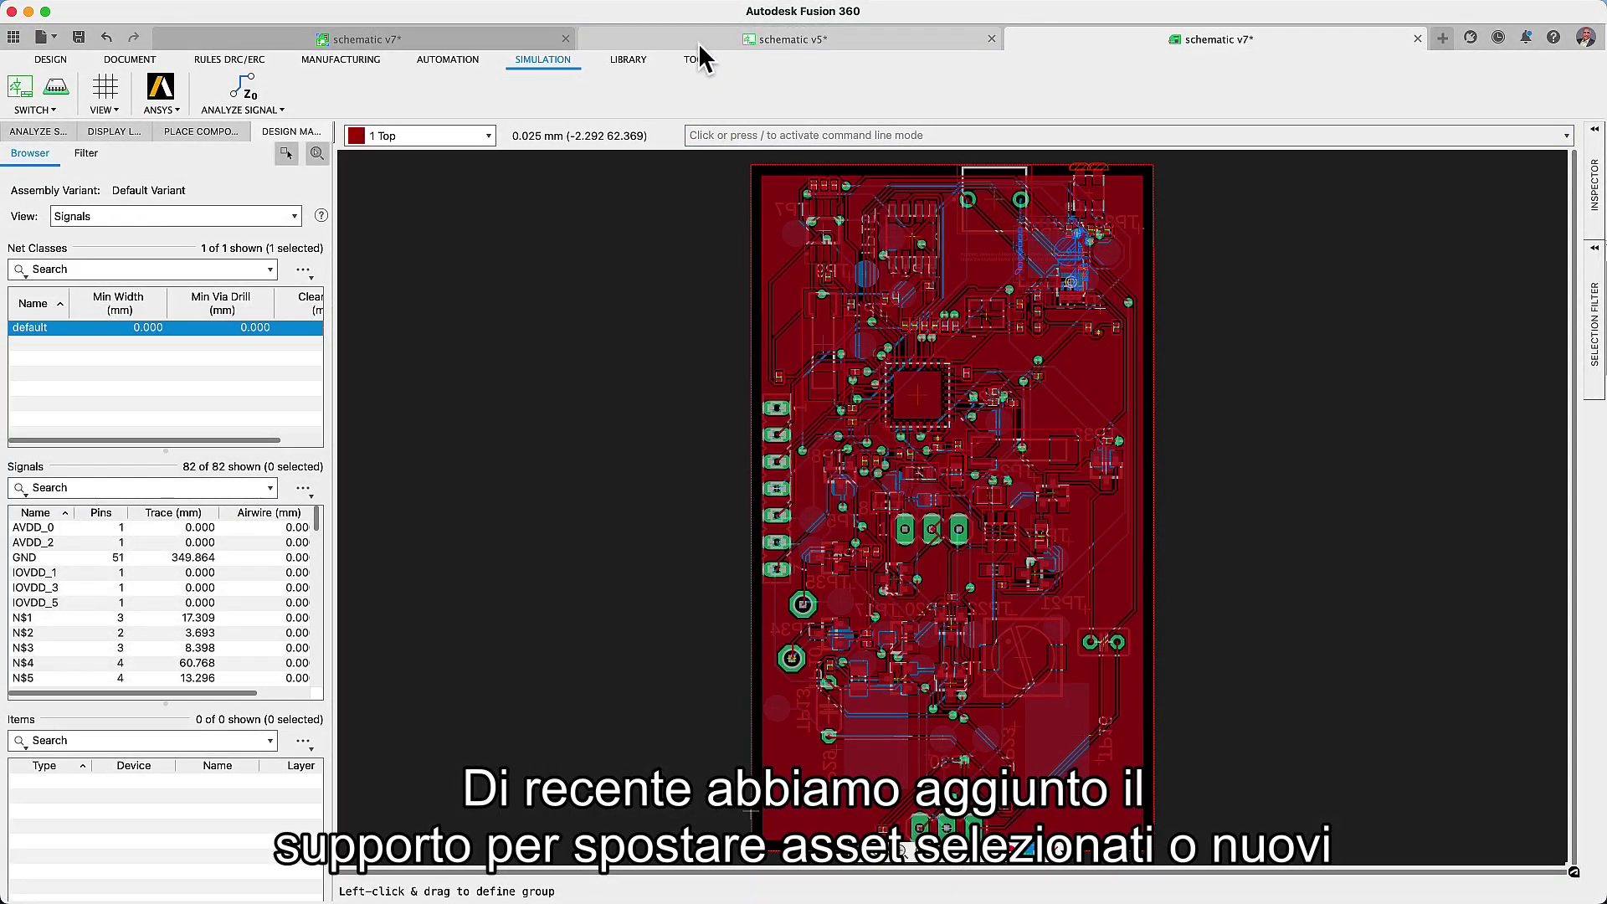
# - Open sheet 2 of schematic v5 in Fusion 360 and turn on its grid display
pyautogui.click(700, 42)
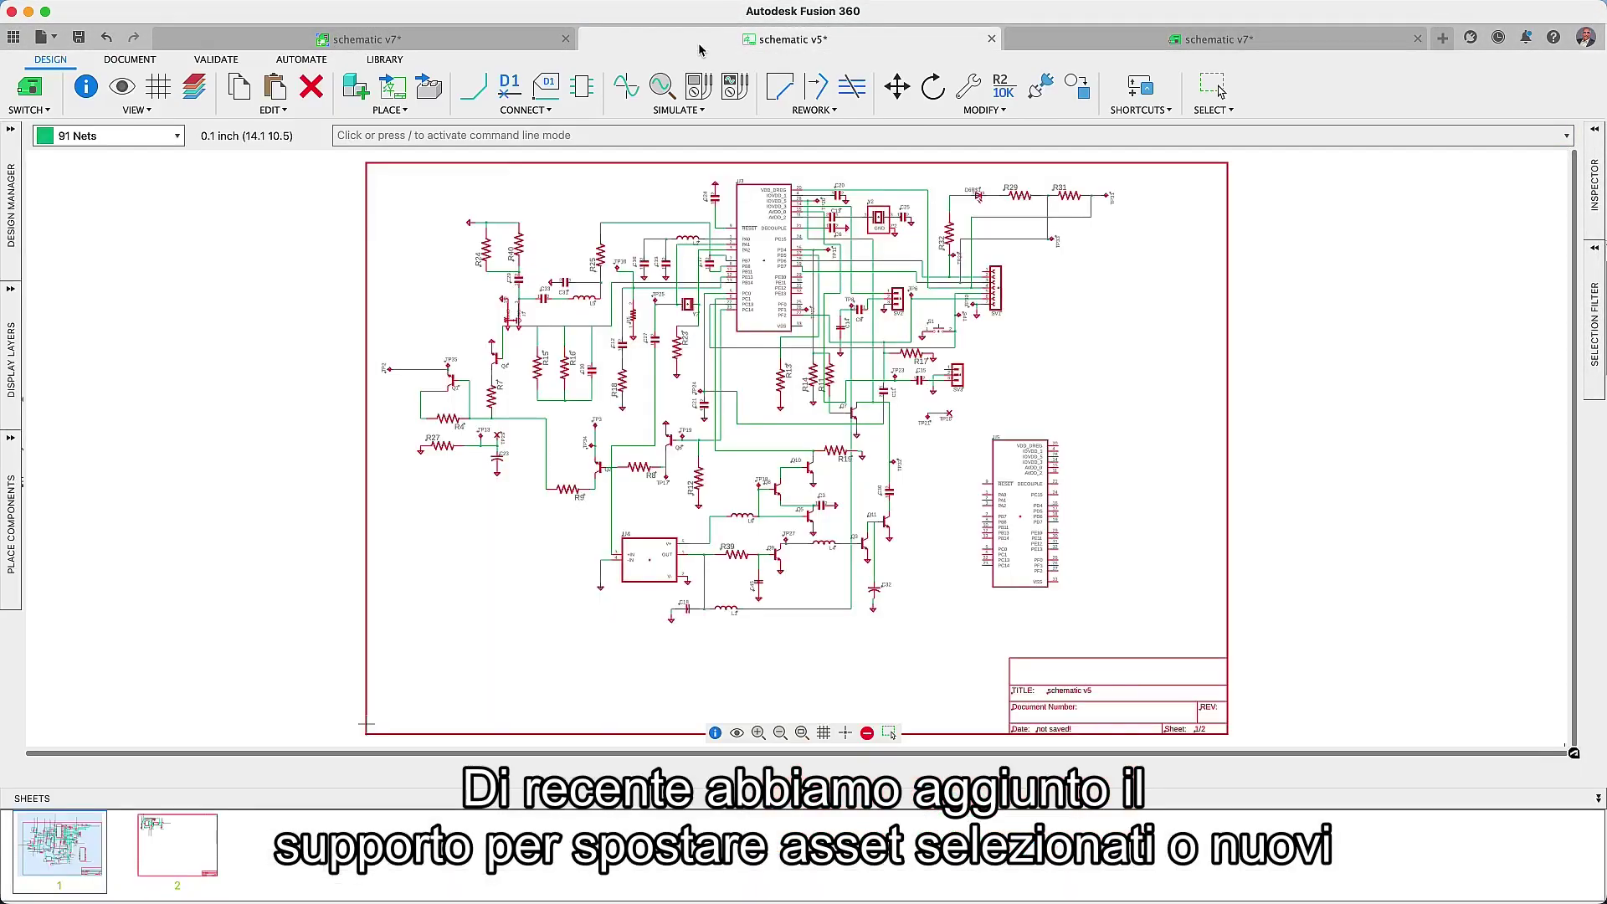
pyautogui.click(201, 854)
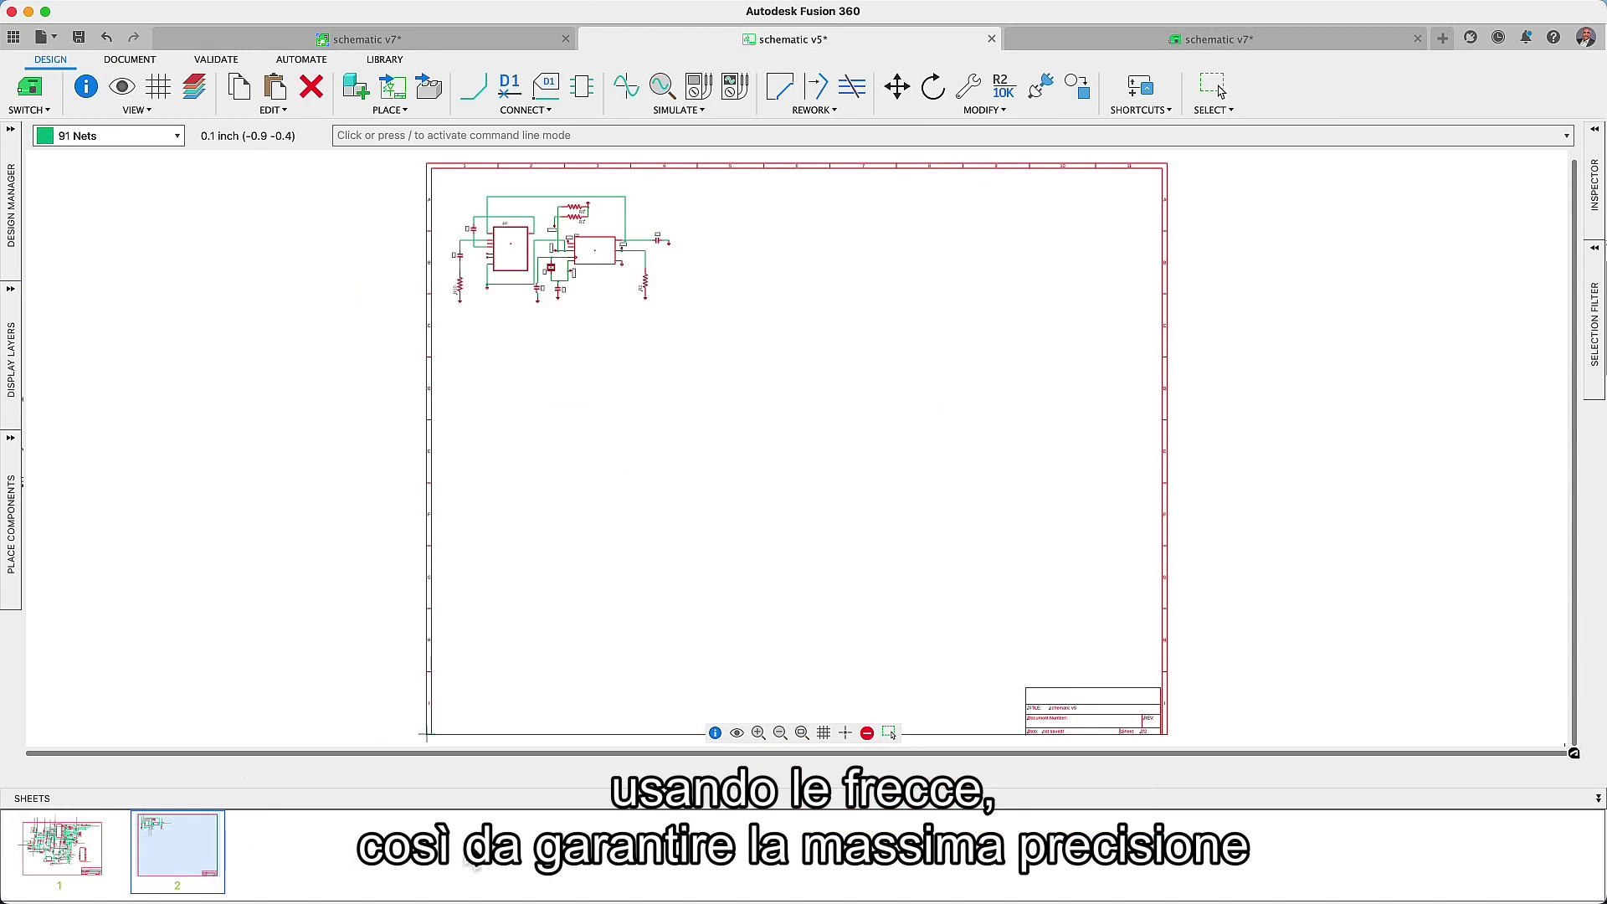
pyautogui.click(823, 732)
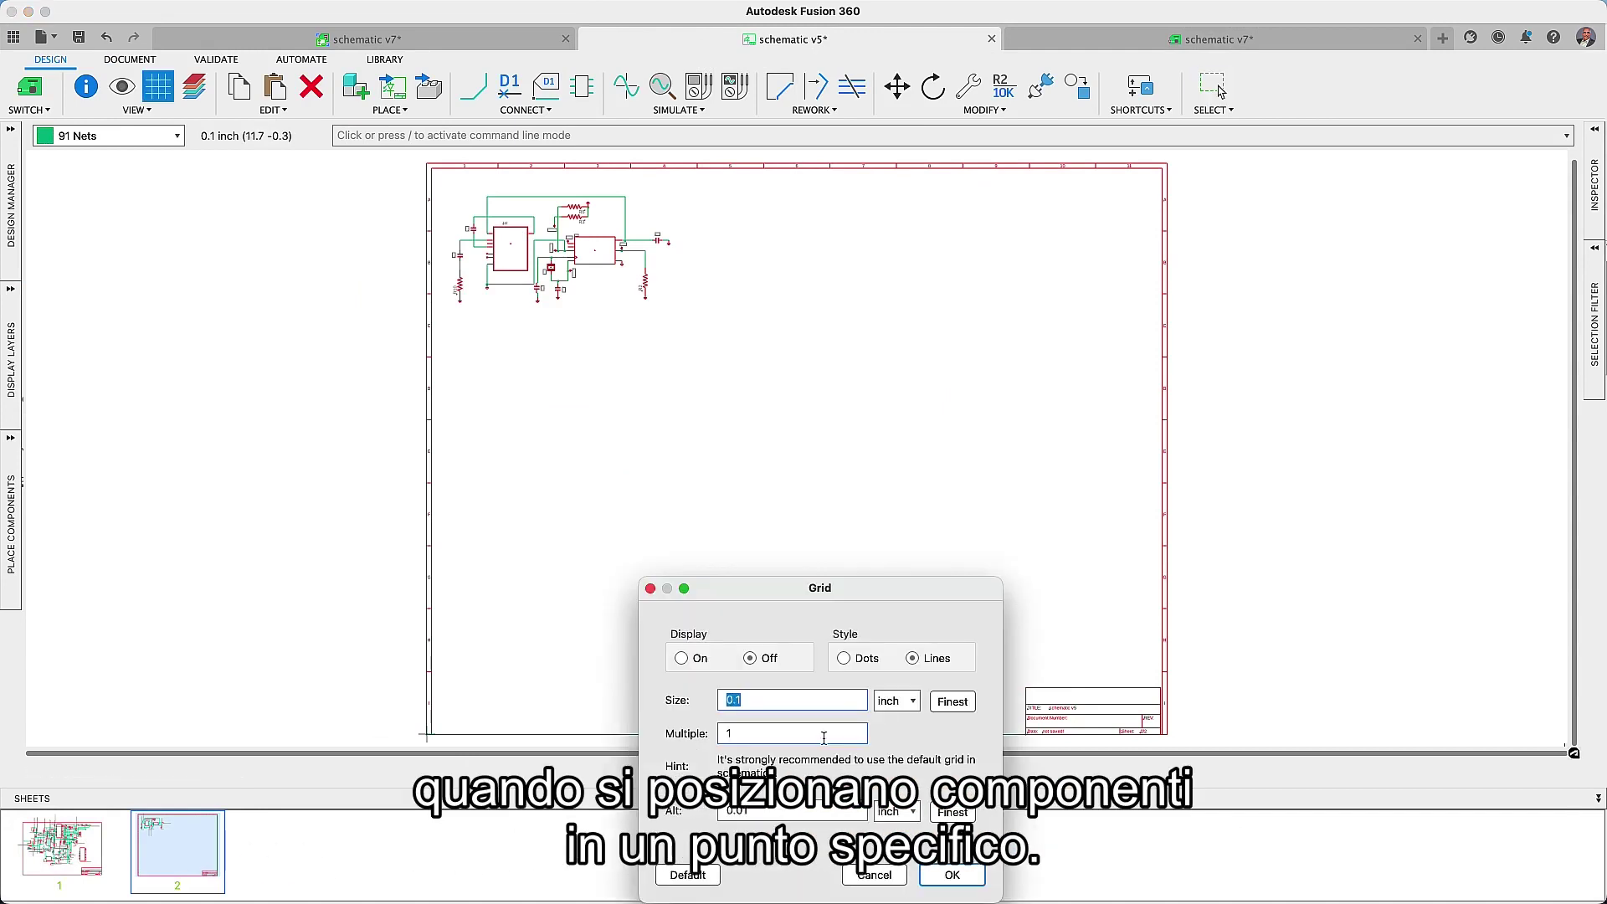
pyautogui.click(900, 872)
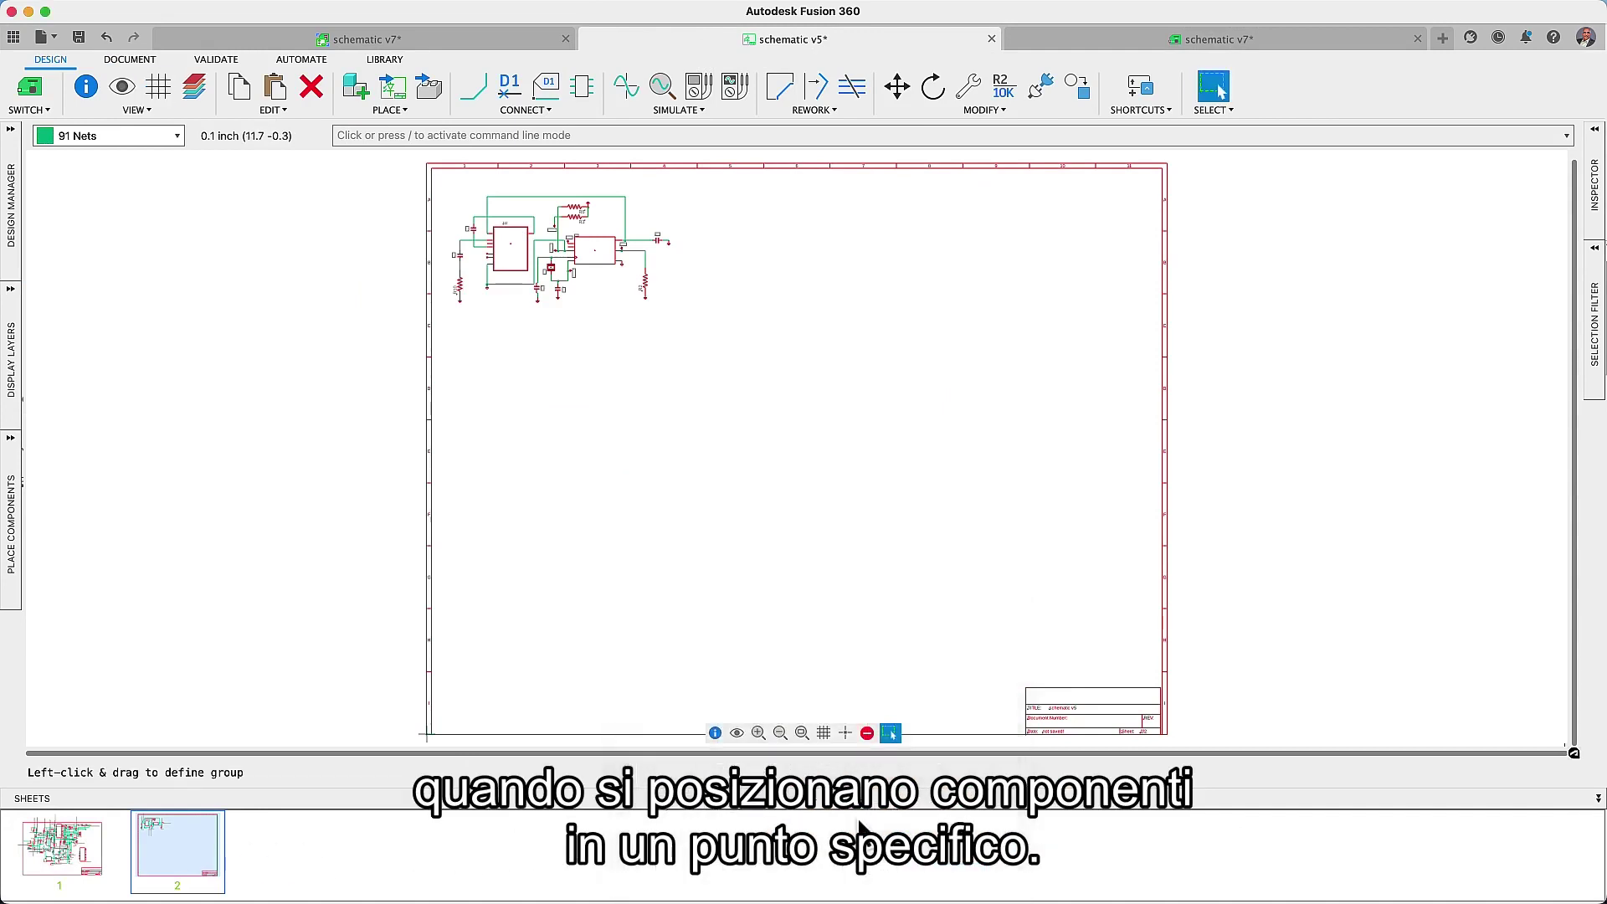
# - Copy the complete circuit on sheet 2 and paste the duplicate beside the original, level with it
pyautogui.scroll(3, 438, 193)
pyautogui.moveTo(435, 178); pyautogui.dragTo(795, 404)
pyautogui.click(239, 87)
pyautogui.click(276, 86)
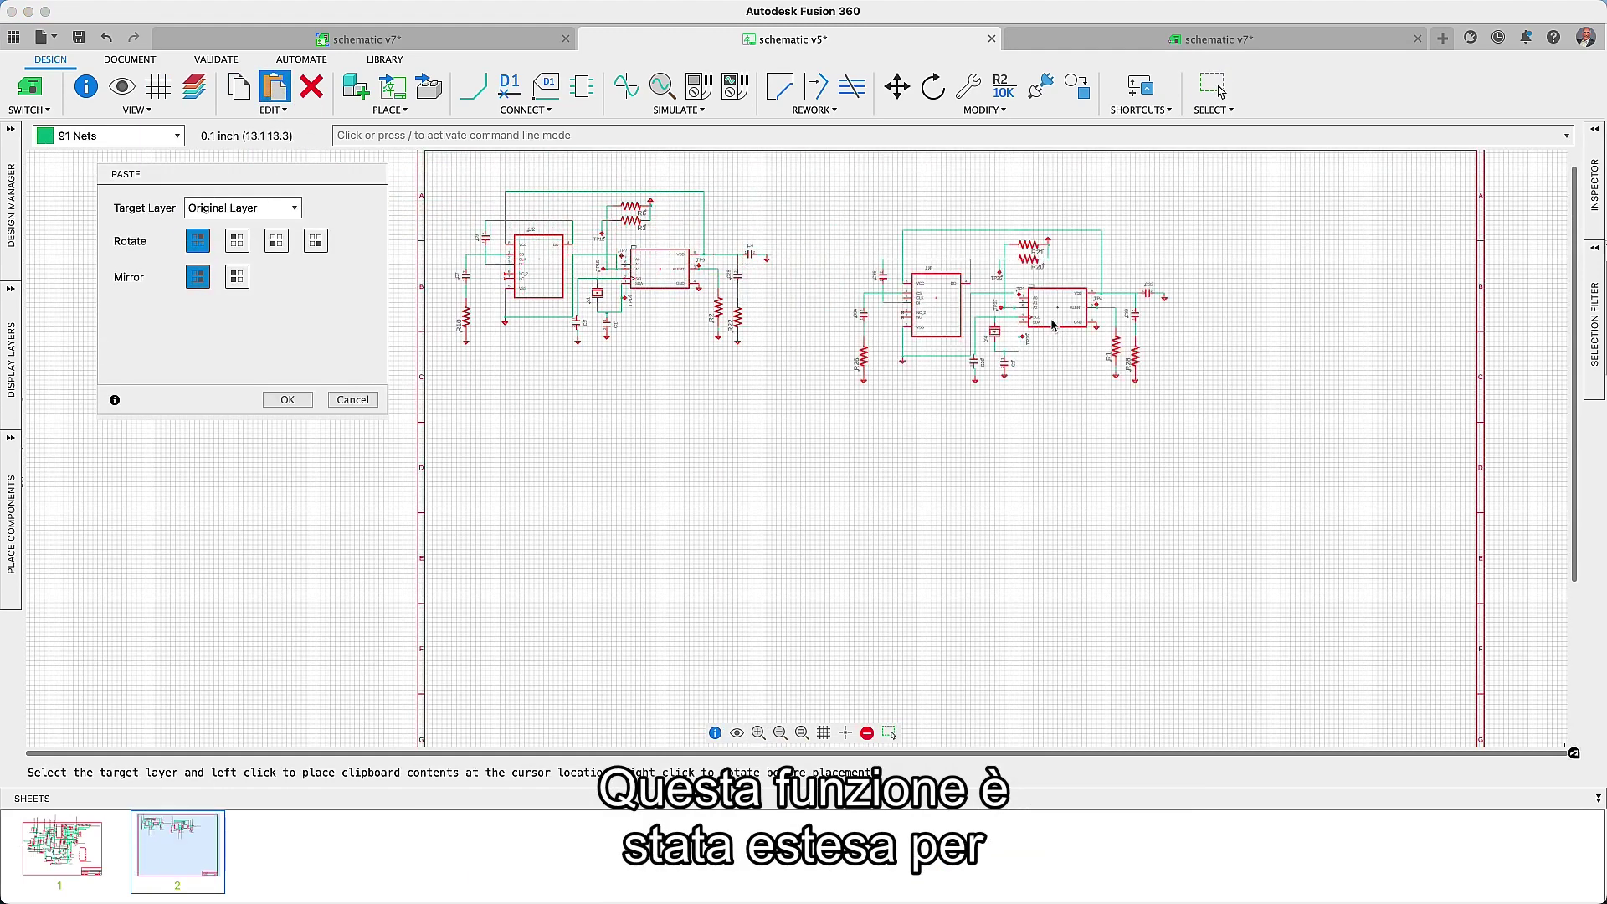
pyautogui.click(984, 322)
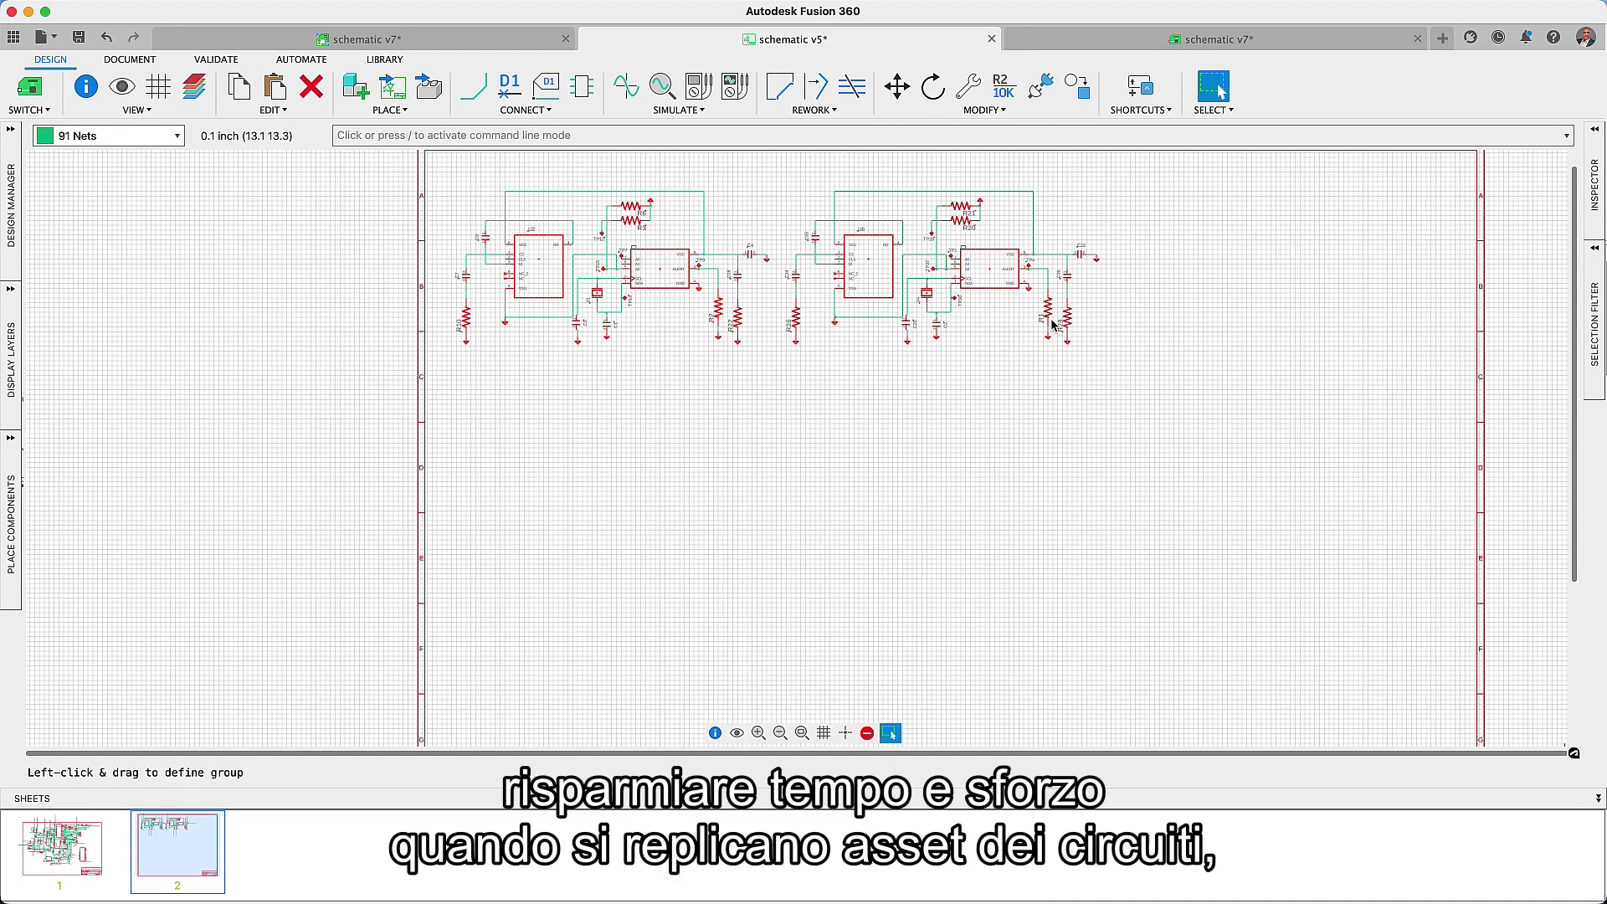
# - Paste another copy of the circuit and nudge it right along the grid to form the third circuit in the row
pyautogui.click(276, 86)
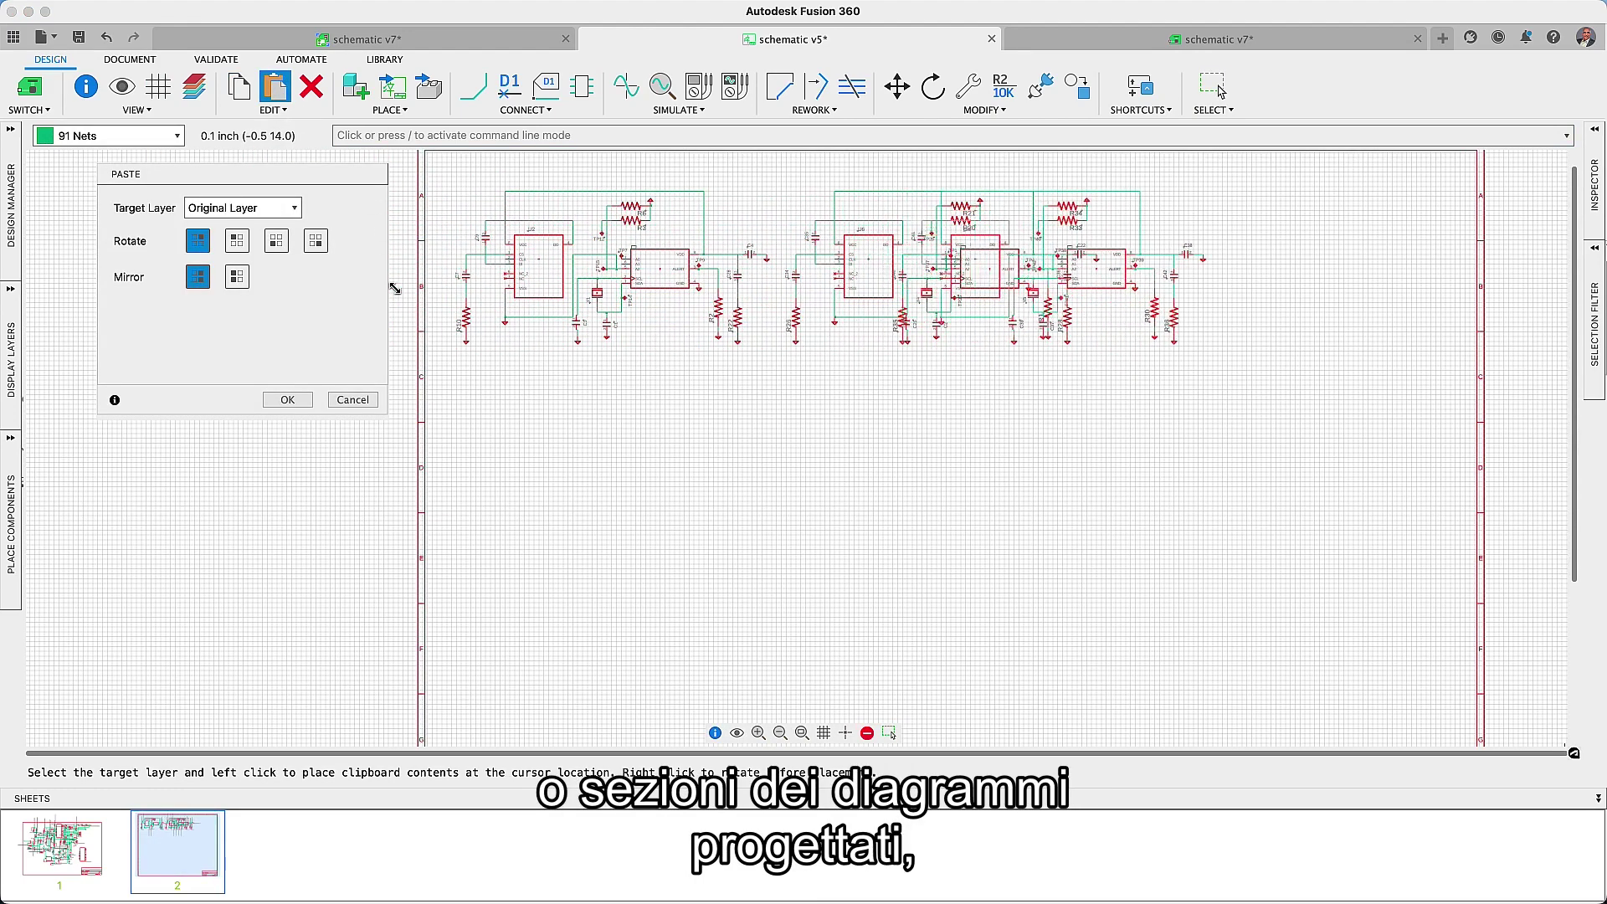
pyautogui.press('Right')
pyautogui.press('Right')
pyautogui.press('Right')
pyautogui.press('Right')
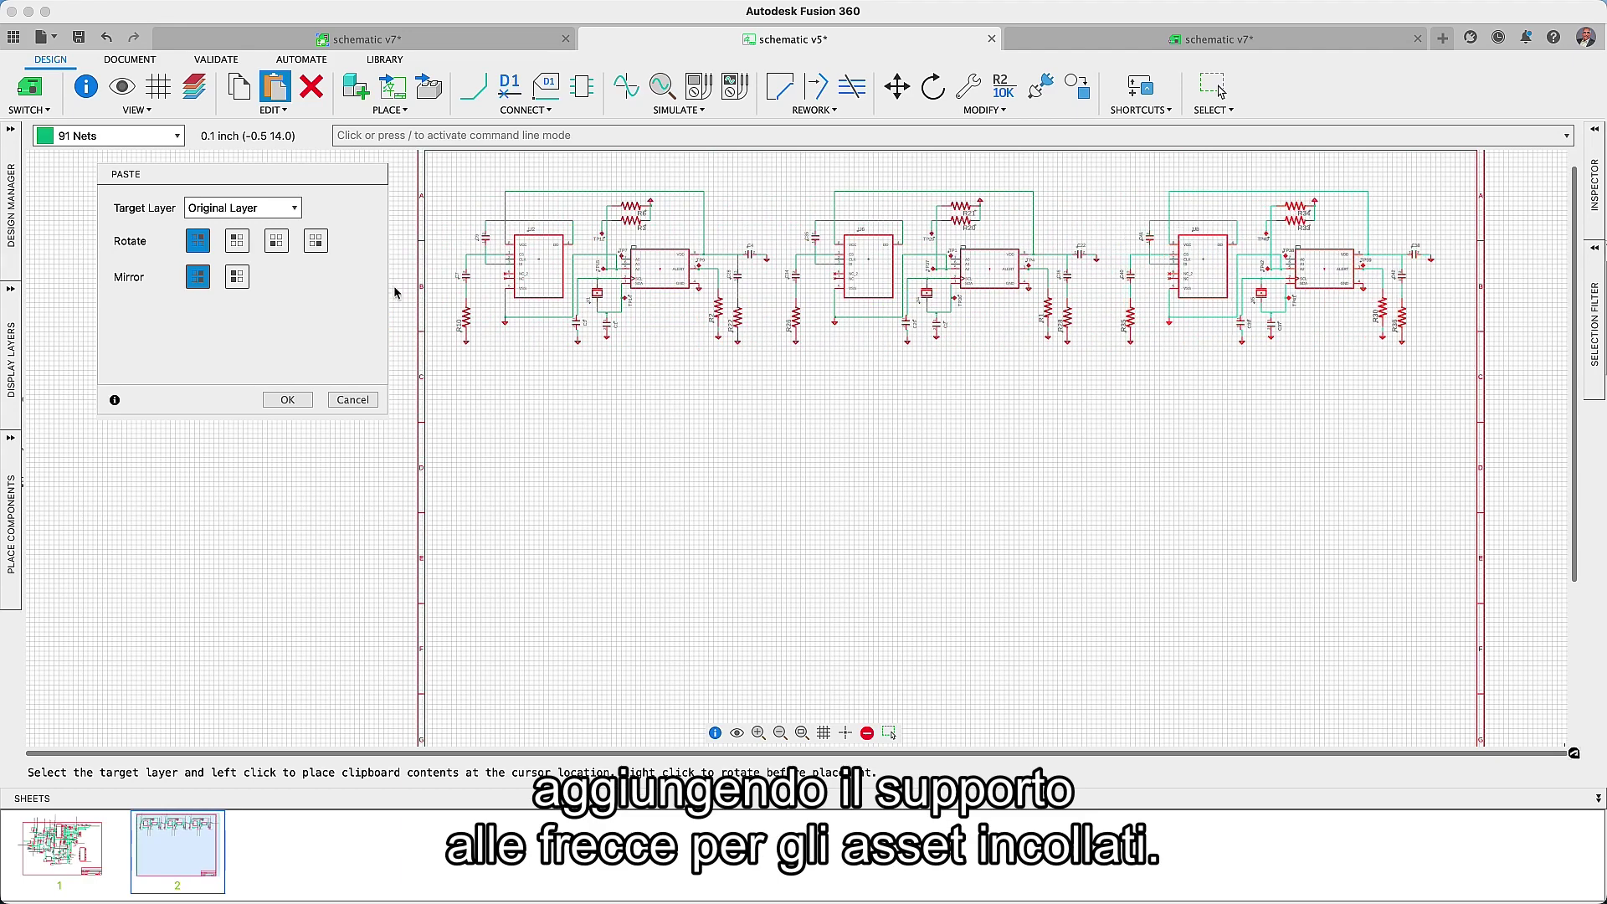
pyautogui.press('Return')
# - Copy the whole row of three circuits and paste it below as a second row
pyautogui.moveTo(434, 191); pyautogui.dragTo(1454, 374)
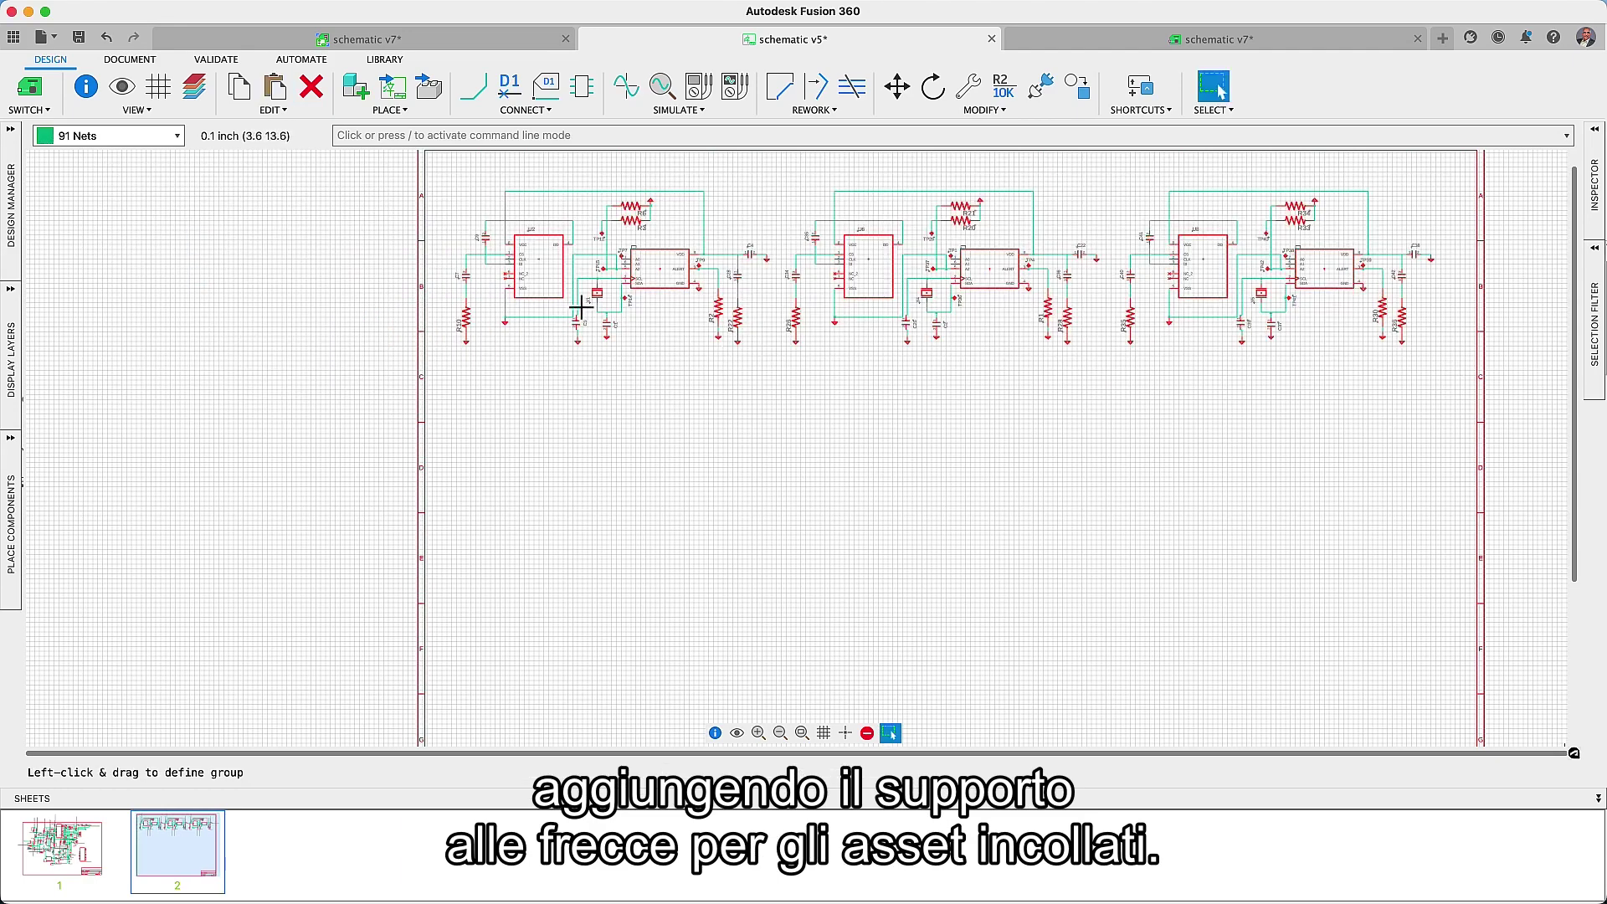
pyautogui.click(239, 87)
pyautogui.click(275, 87)
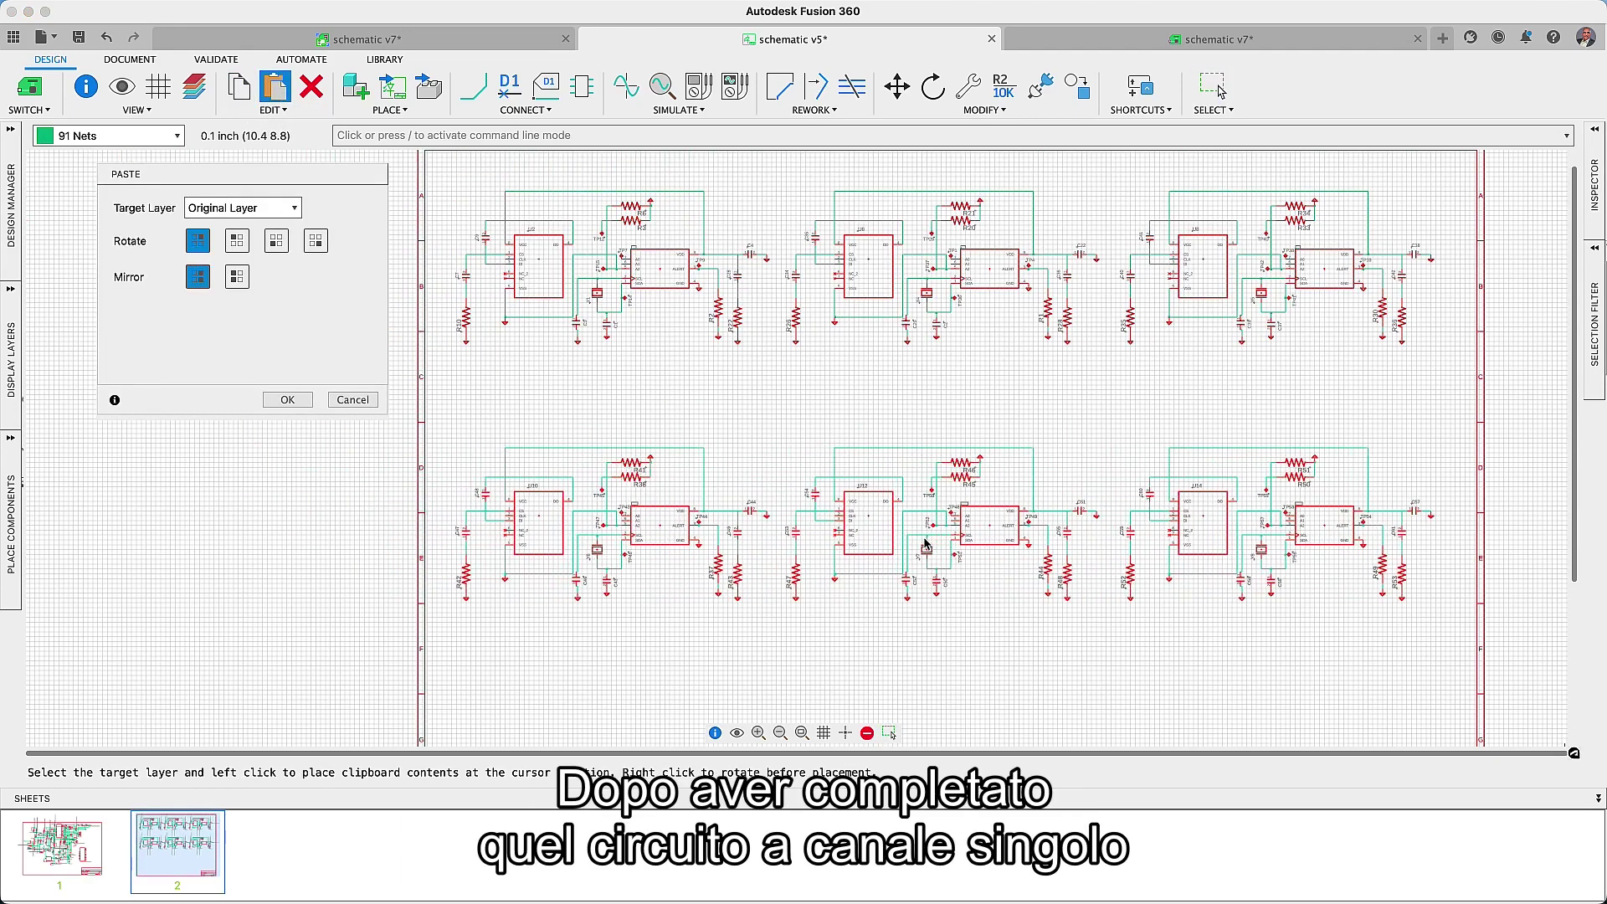
pyautogui.click(926, 542)
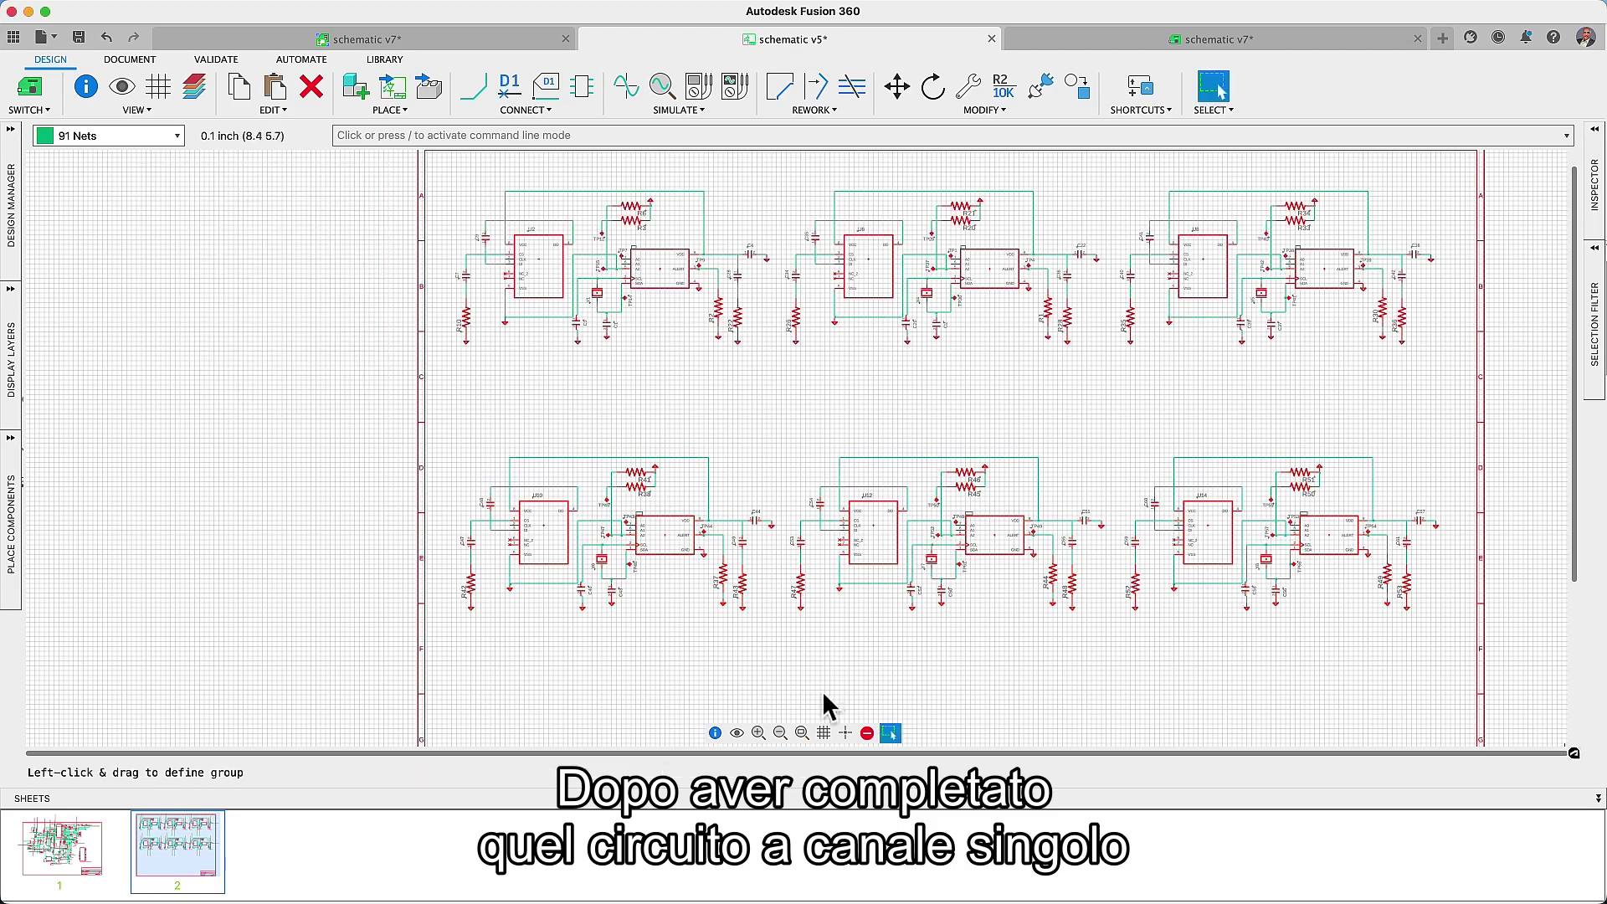
# - Copy the second and third circuits of the lower row and paste the pair below that row for placement
pyautogui.click(802, 733)
pyautogui.moveTo(682, 362); pyautogui.dragTo(1140, 536)
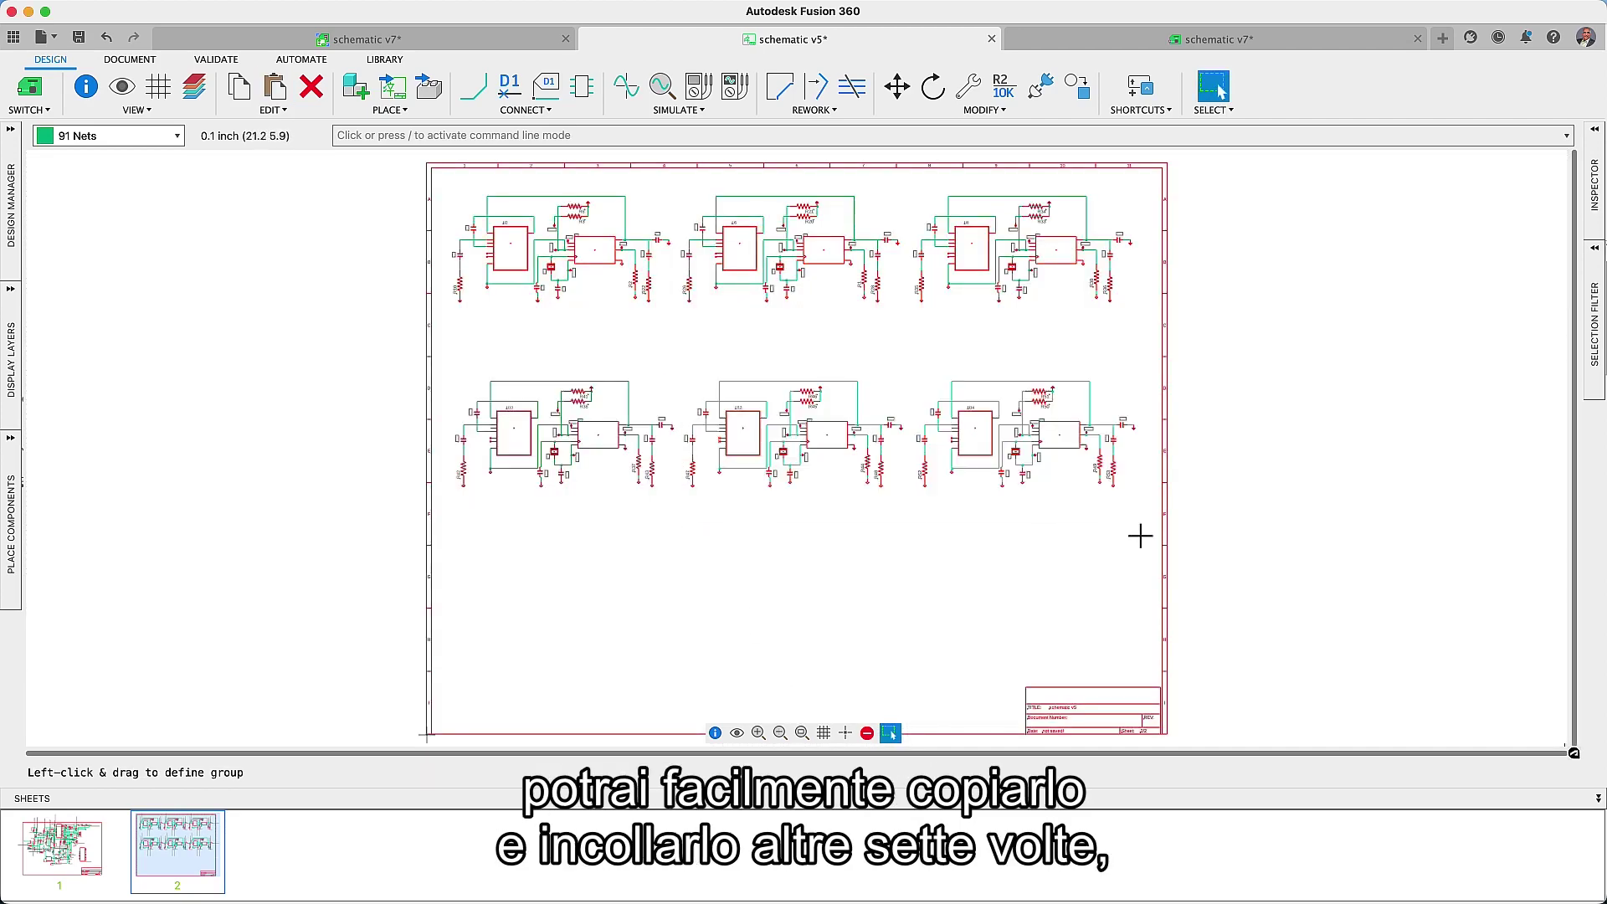
pyautogui.click(232, 92)
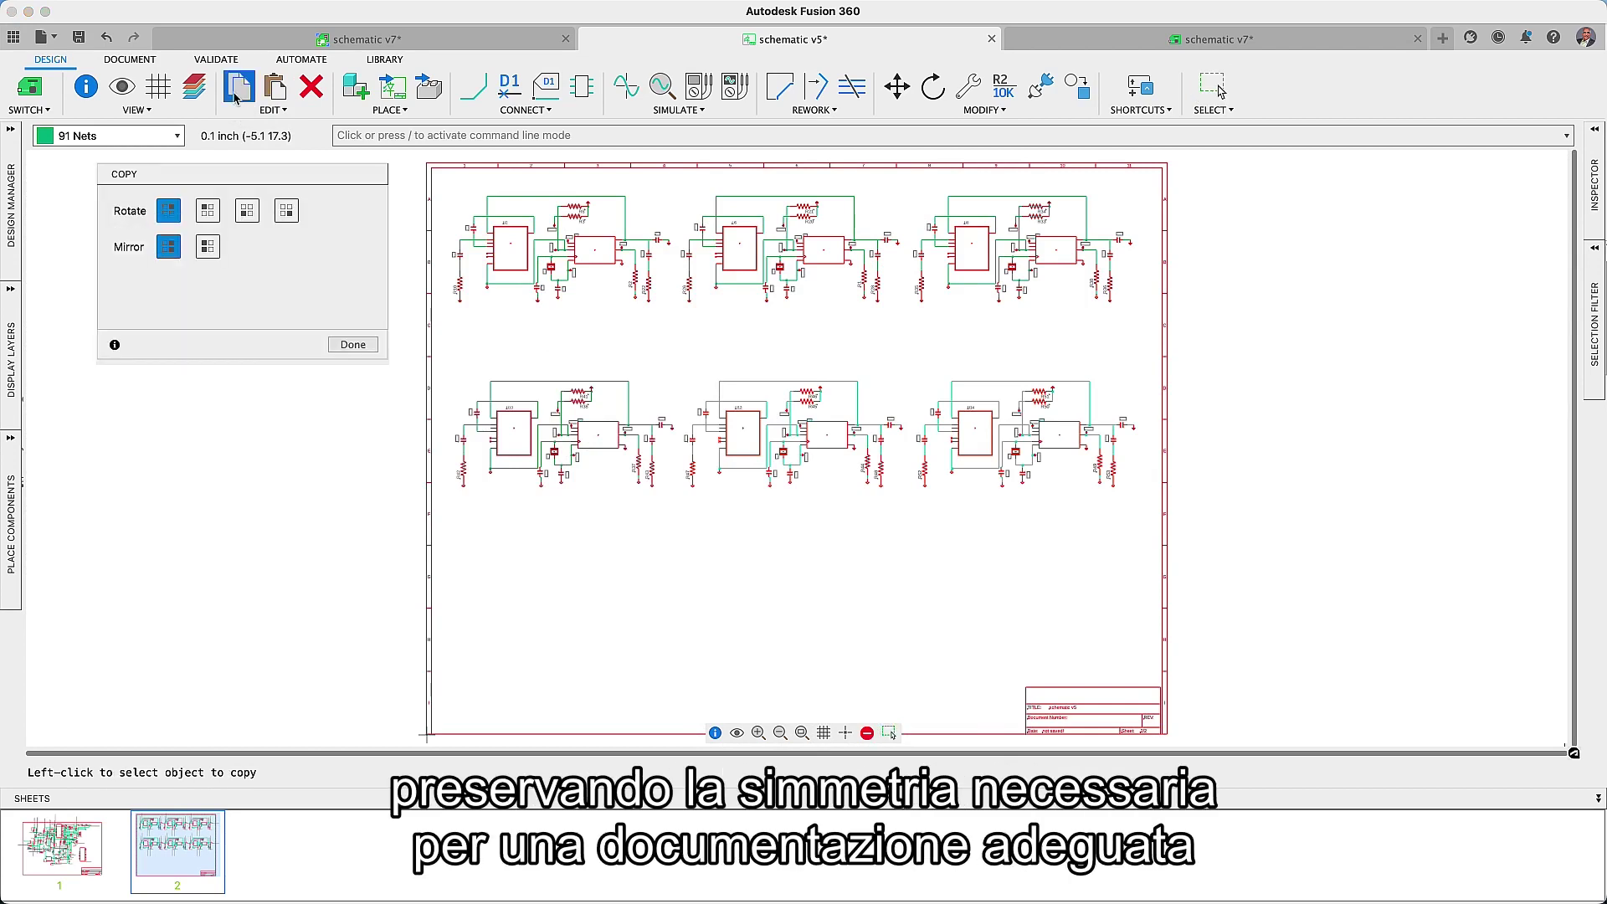
pyautogui.click(271, 93)
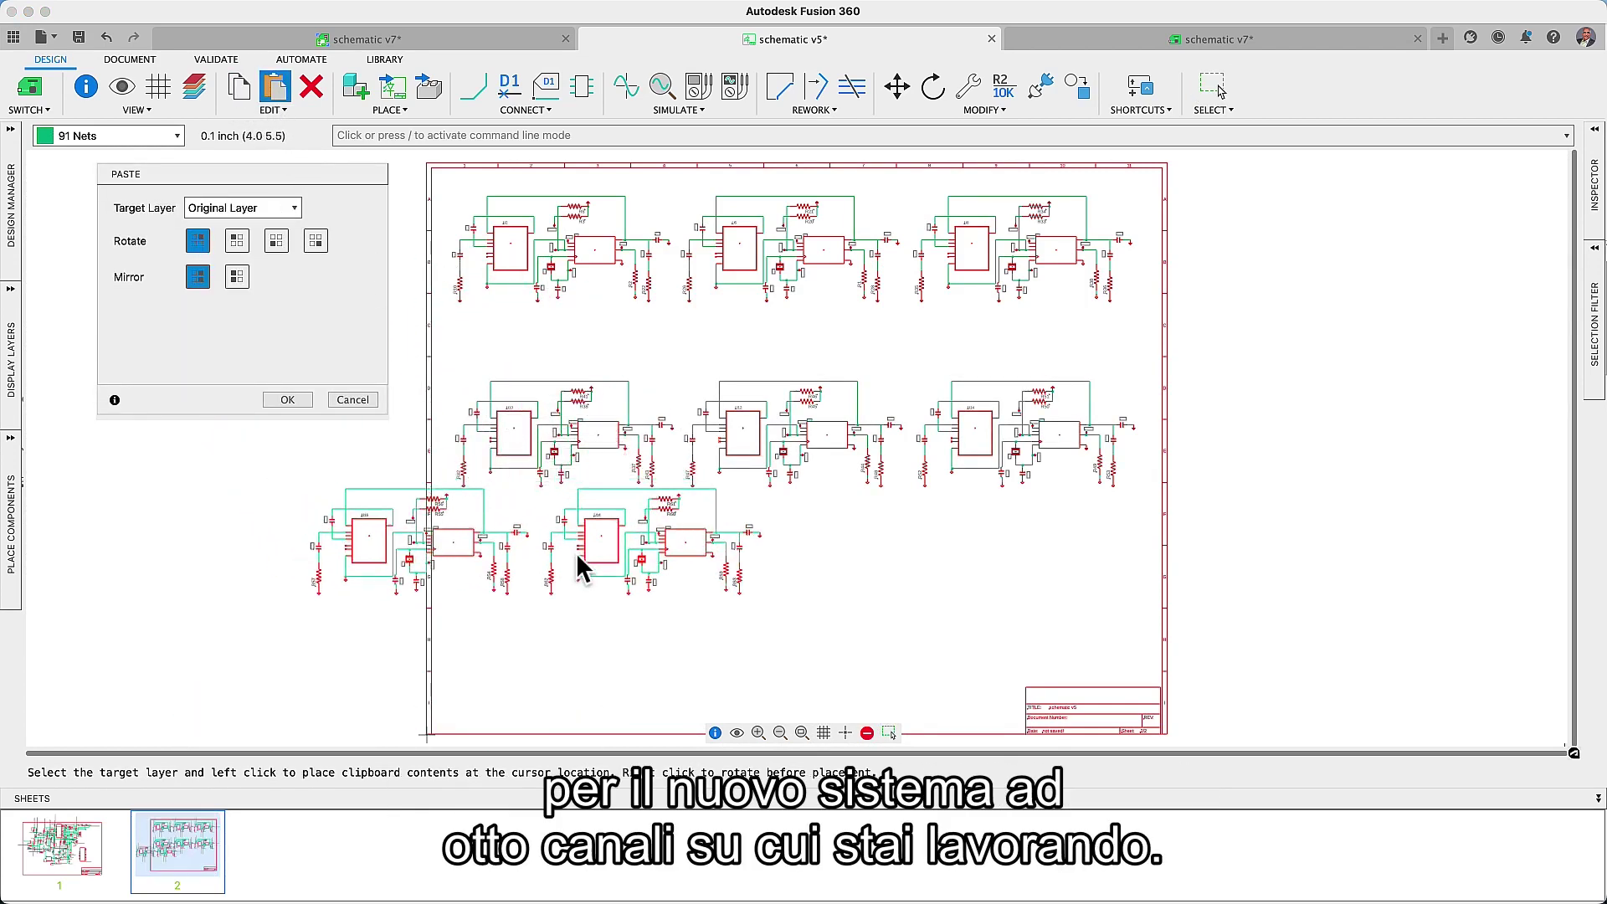
# - Nudge the pasted pair of circuits right along the grid until it aligns with the first two columns above
pyautogui.press('Right')
pyautogui.press('Right')
pyautogui.press('Right')
pyautogui.press('Right')
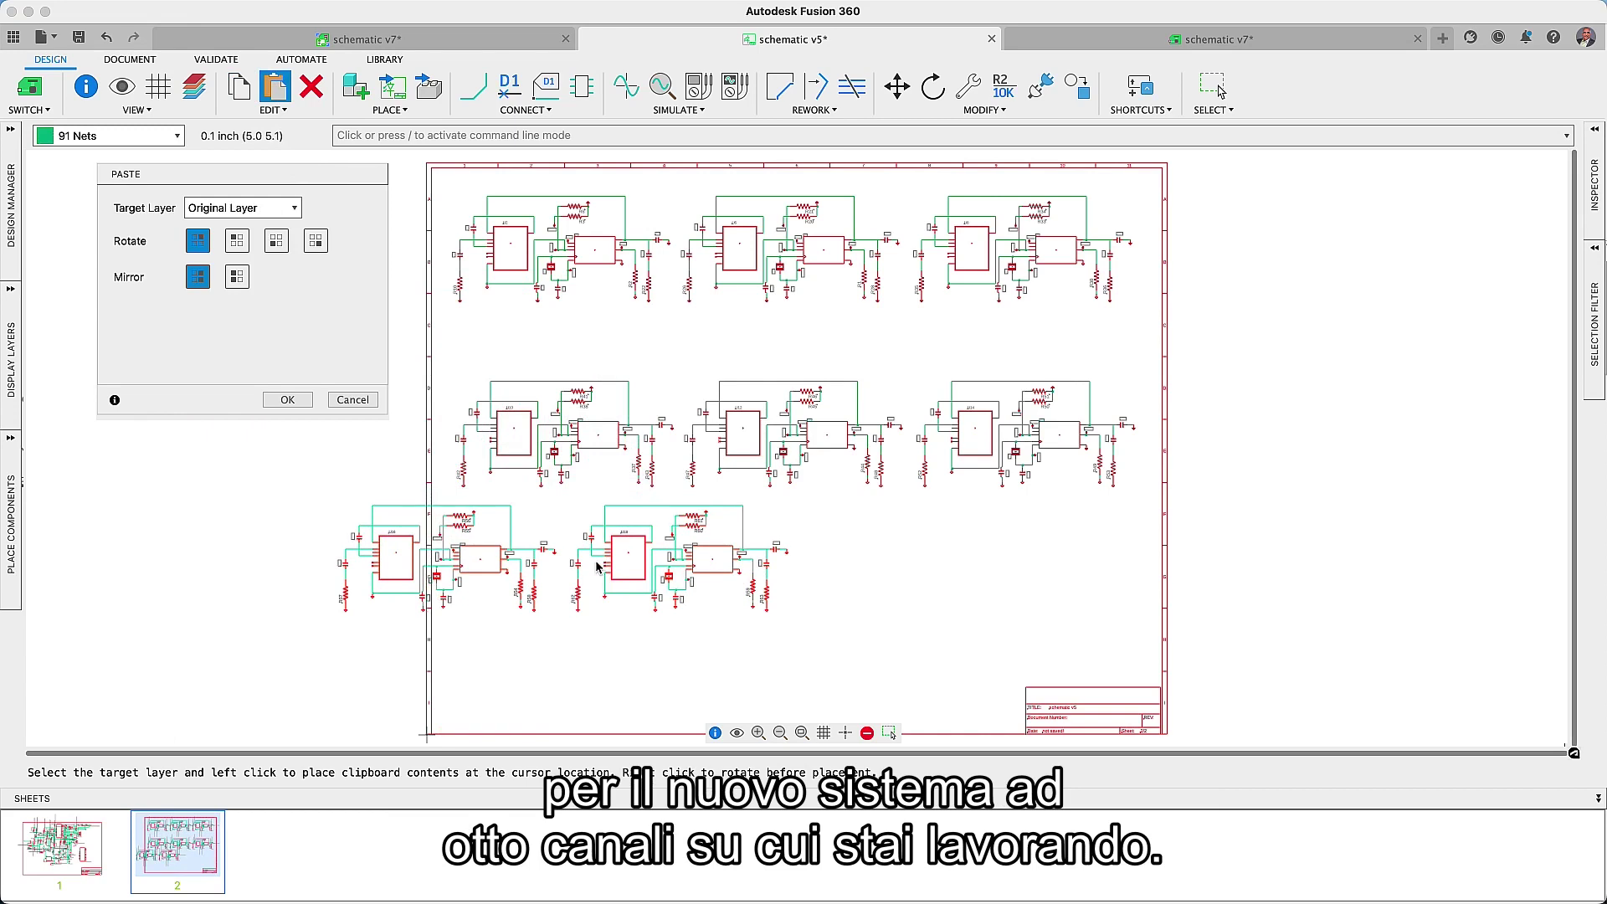
pyautogui.press('Right')
pyautogui.press('Right')
pyautogui.press('Right')
pyautogui.press('Right')
pyautogui.press('Right')
pyautogui.press('Right')
pyautogui.press('Right')
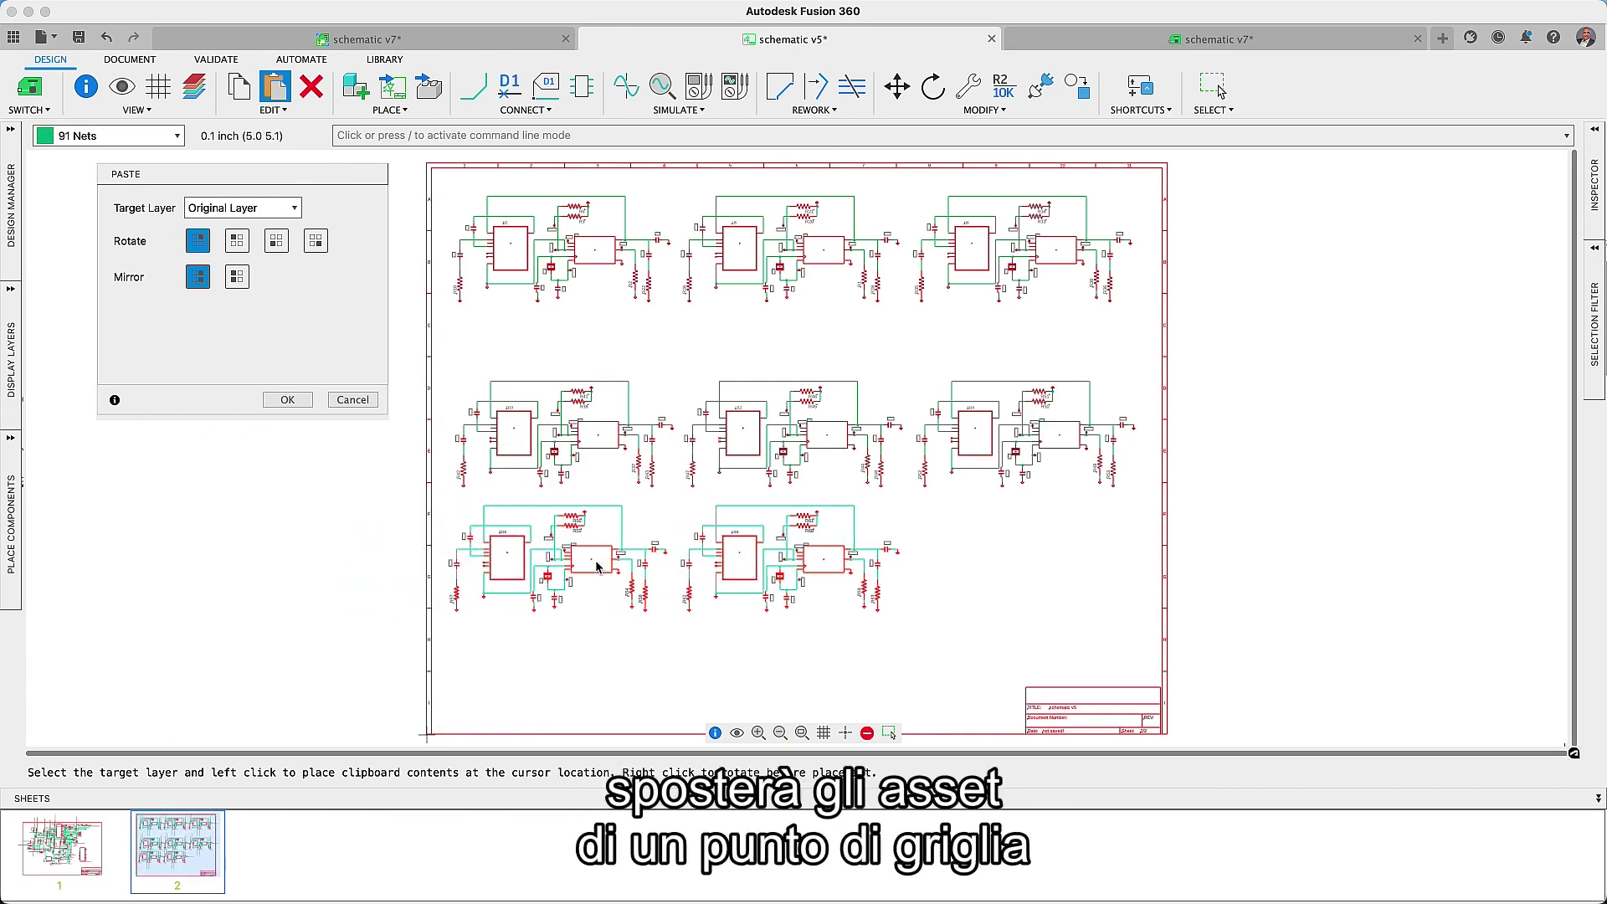
pyautogui.press('Right')
# - Nudge the pasted pair down along the grid and place it as the third row of circuits
pyautogui.press('Down')
pyautogui.press('Down')
pyautogui.press('Down')
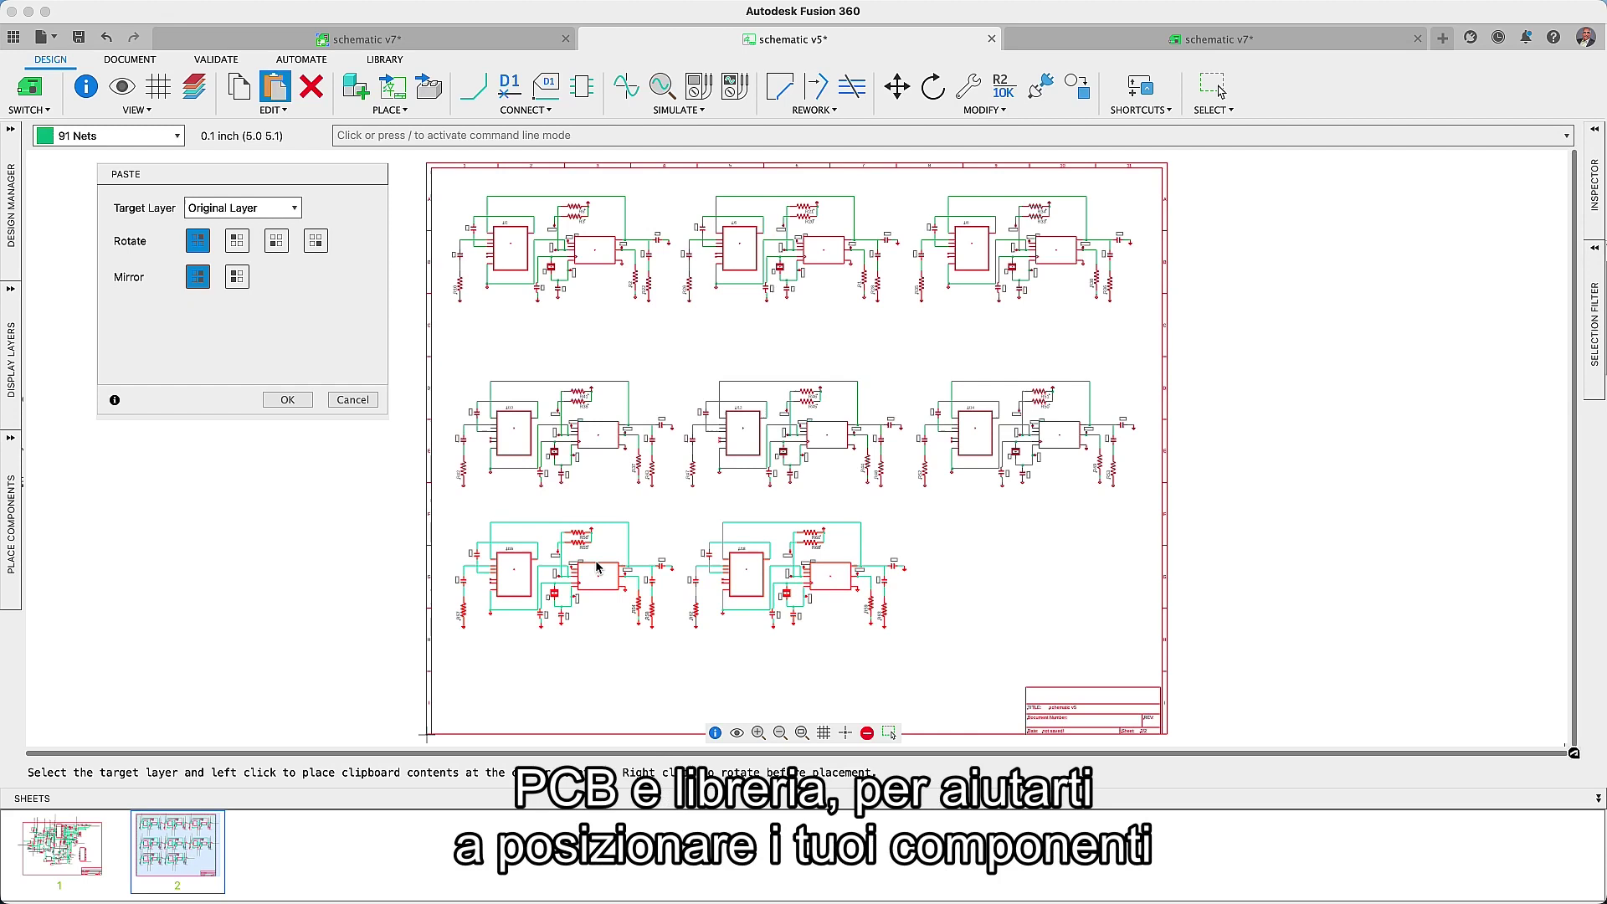
pyautogui.press('Down')
pyautogui.press('Down')
pyautogui.press('Down')
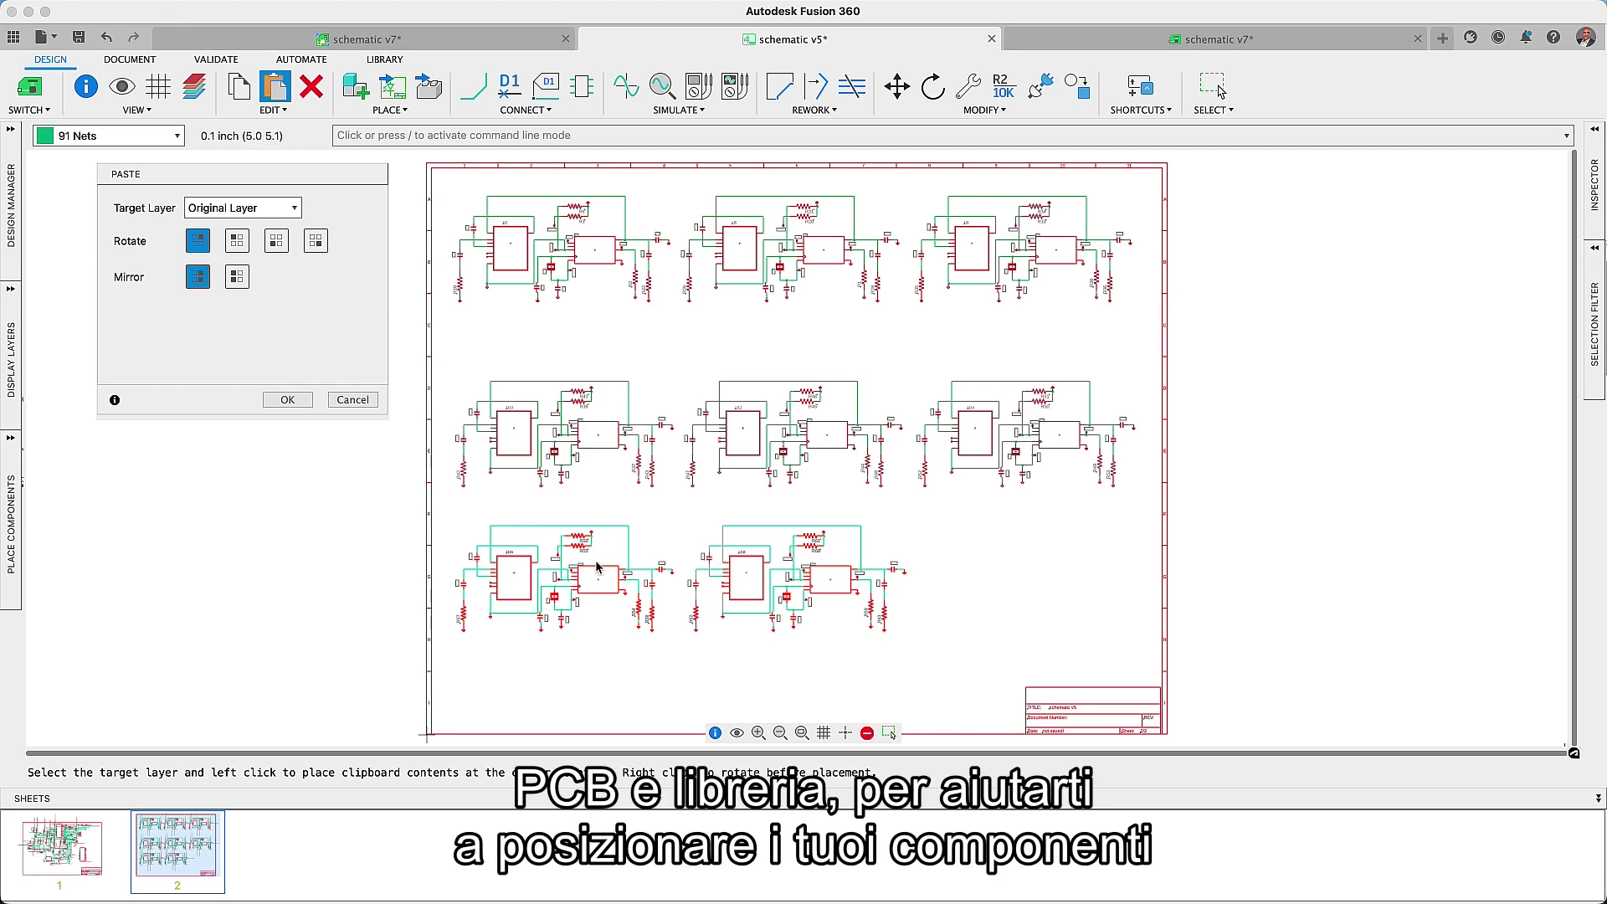
pyautogui.press('Return')
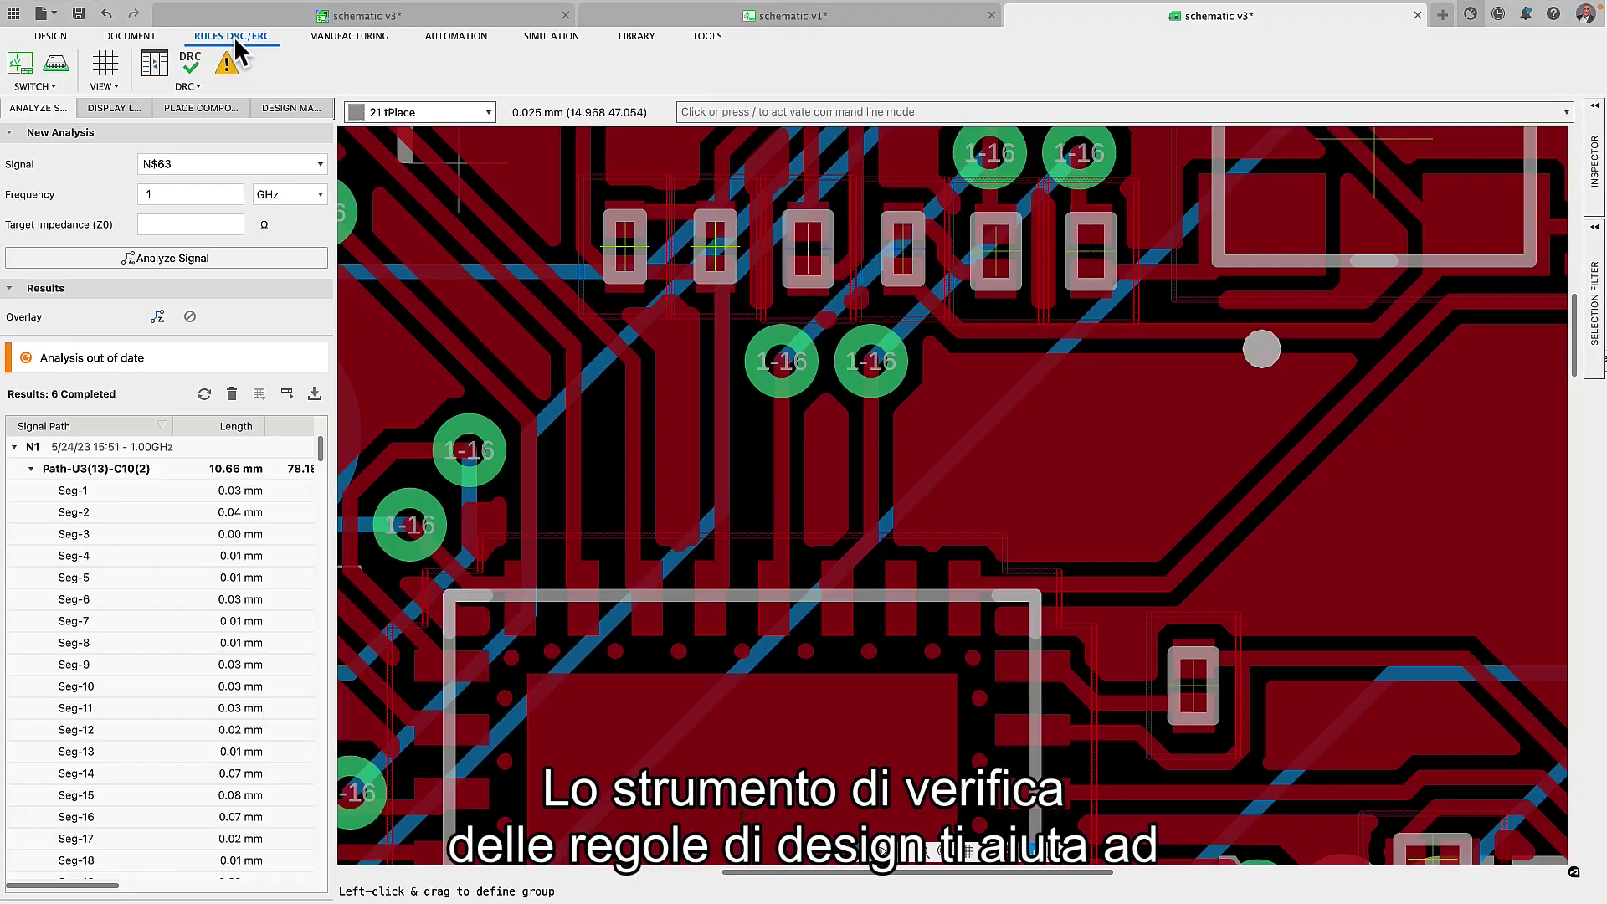
# - Open the board's design rule check settings and examine the layer stack, clearance, distance, sizes and miscellaneous rules
pyautogui.click(197, 63)
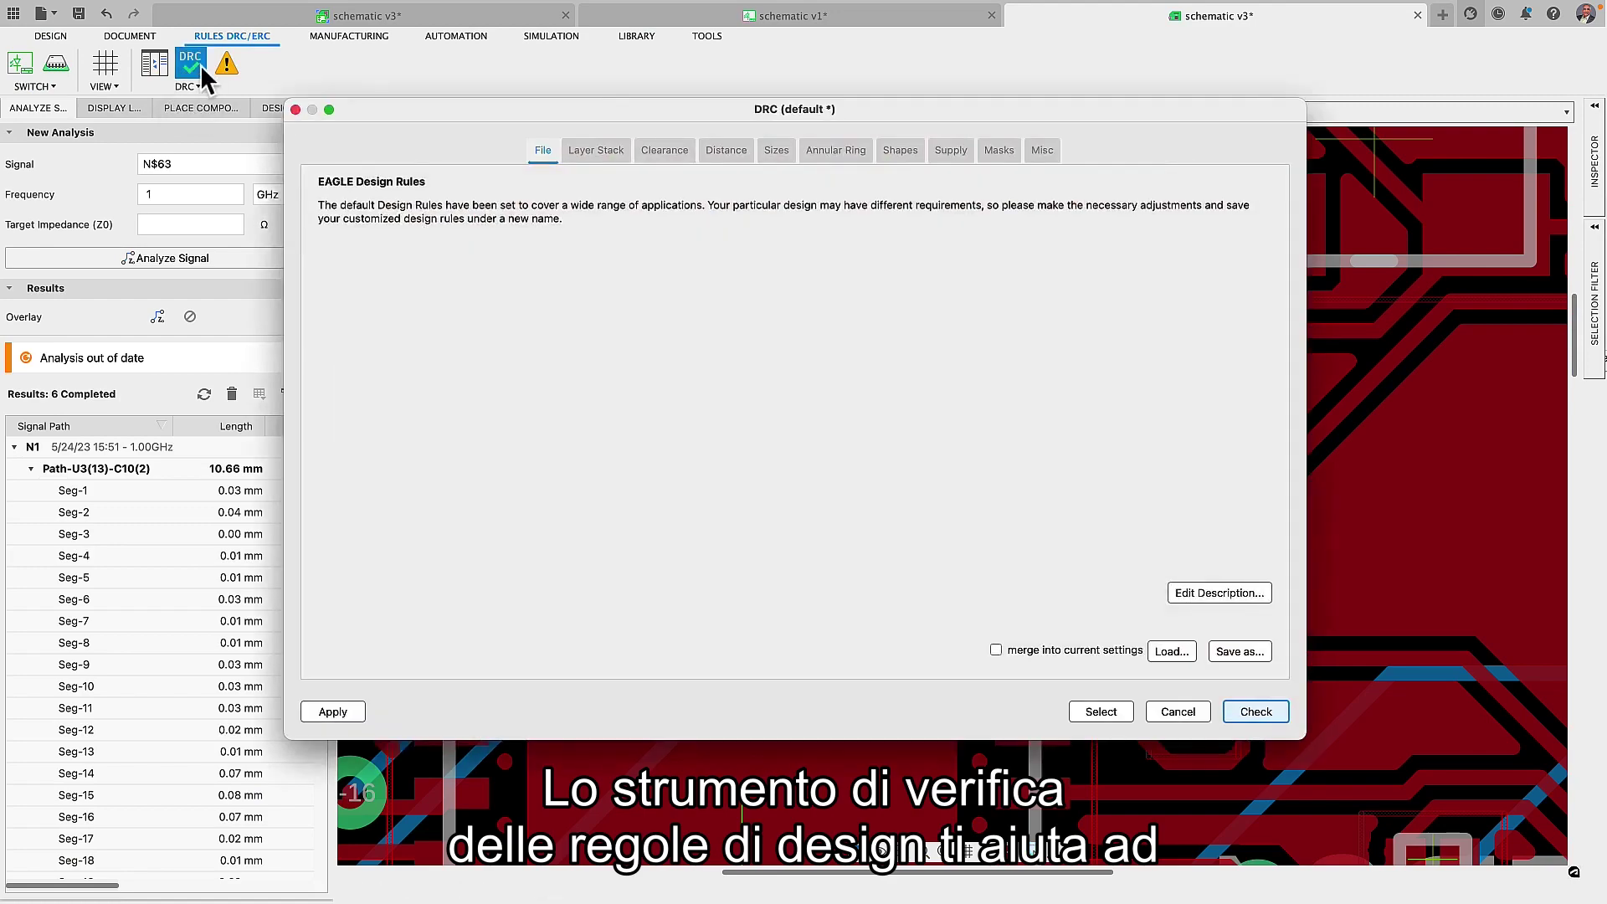
pyautogui.click(602, 156)
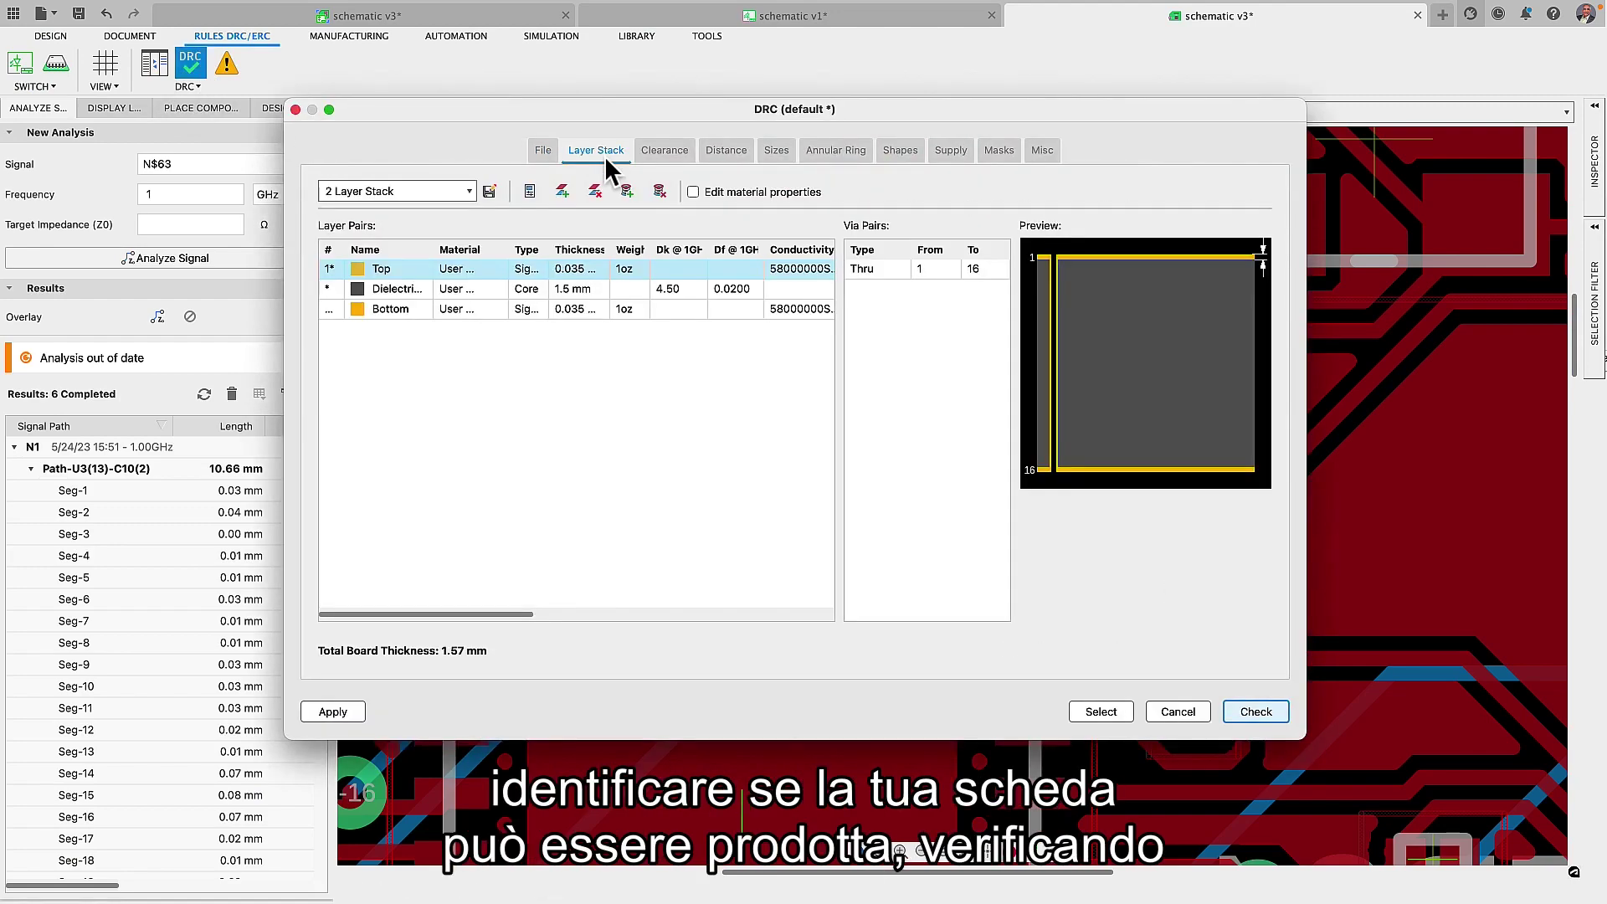
pyautogui.click(650, 152)
pyautogui.click(646, 259)
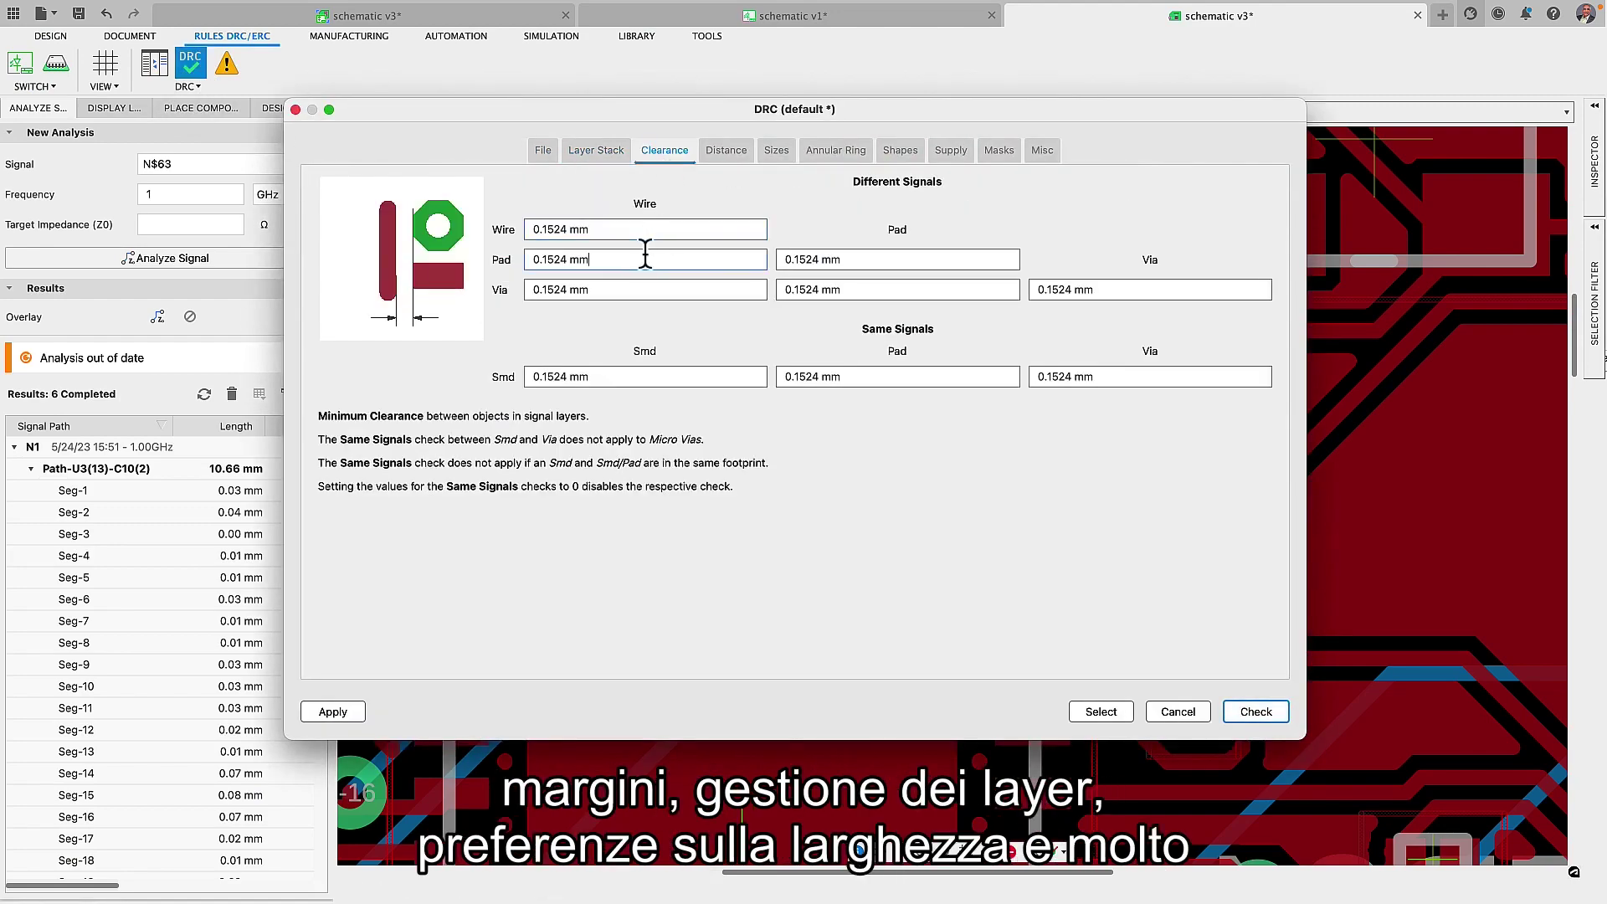
pyautogui.click(676, 377)
pyautogui.click(853, 291)
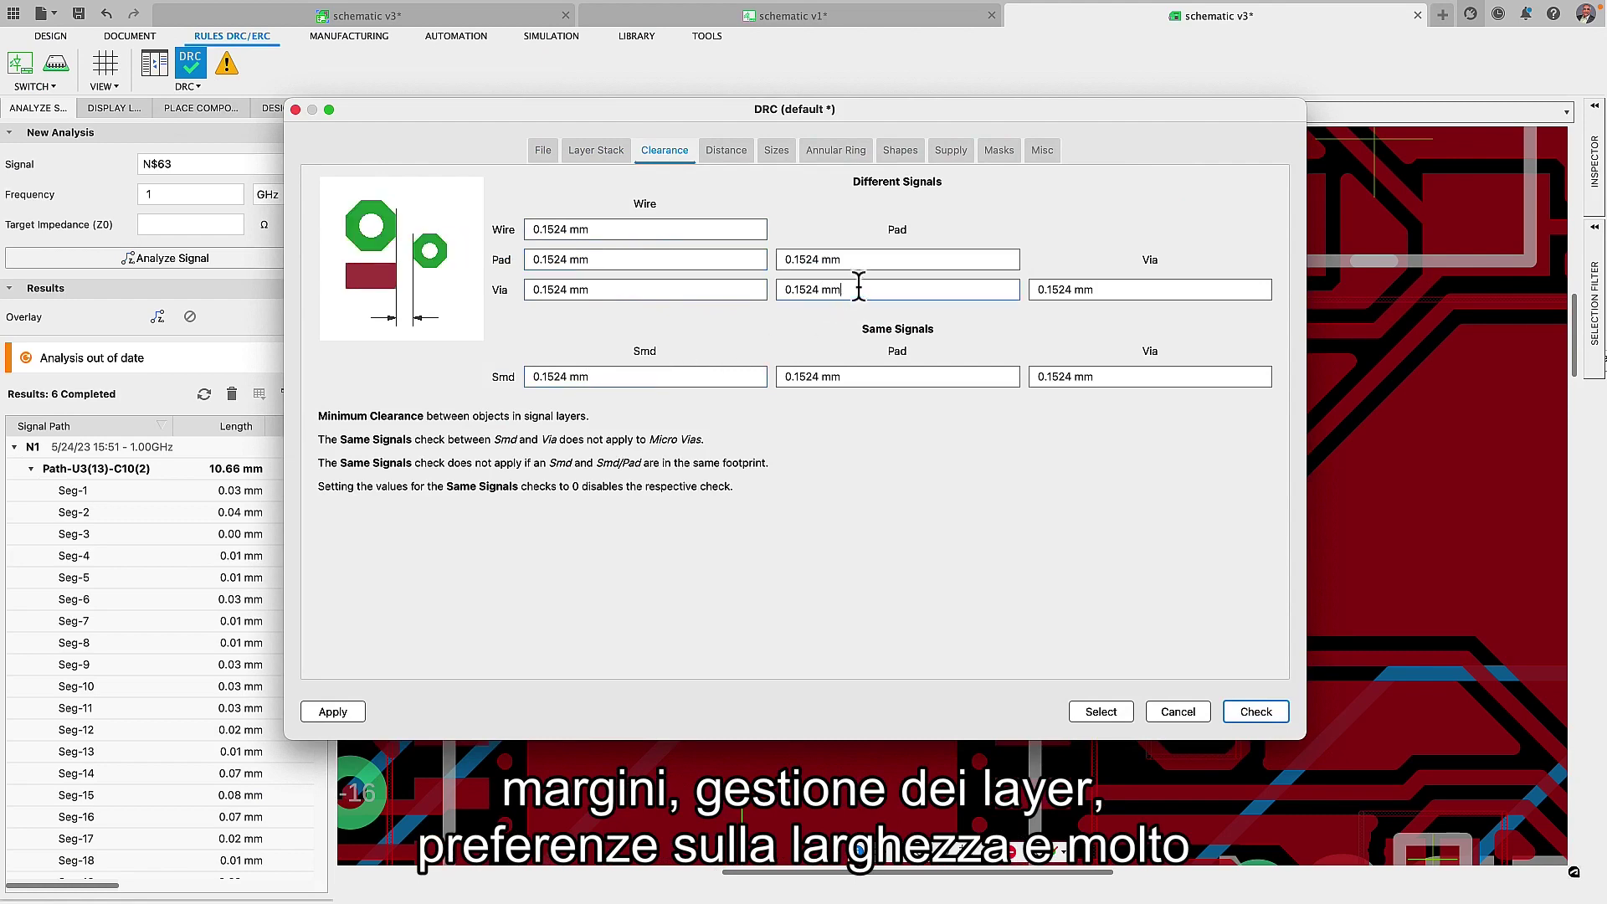
pyautogui.click(873, 260)
pyautogui.click(738, 152)
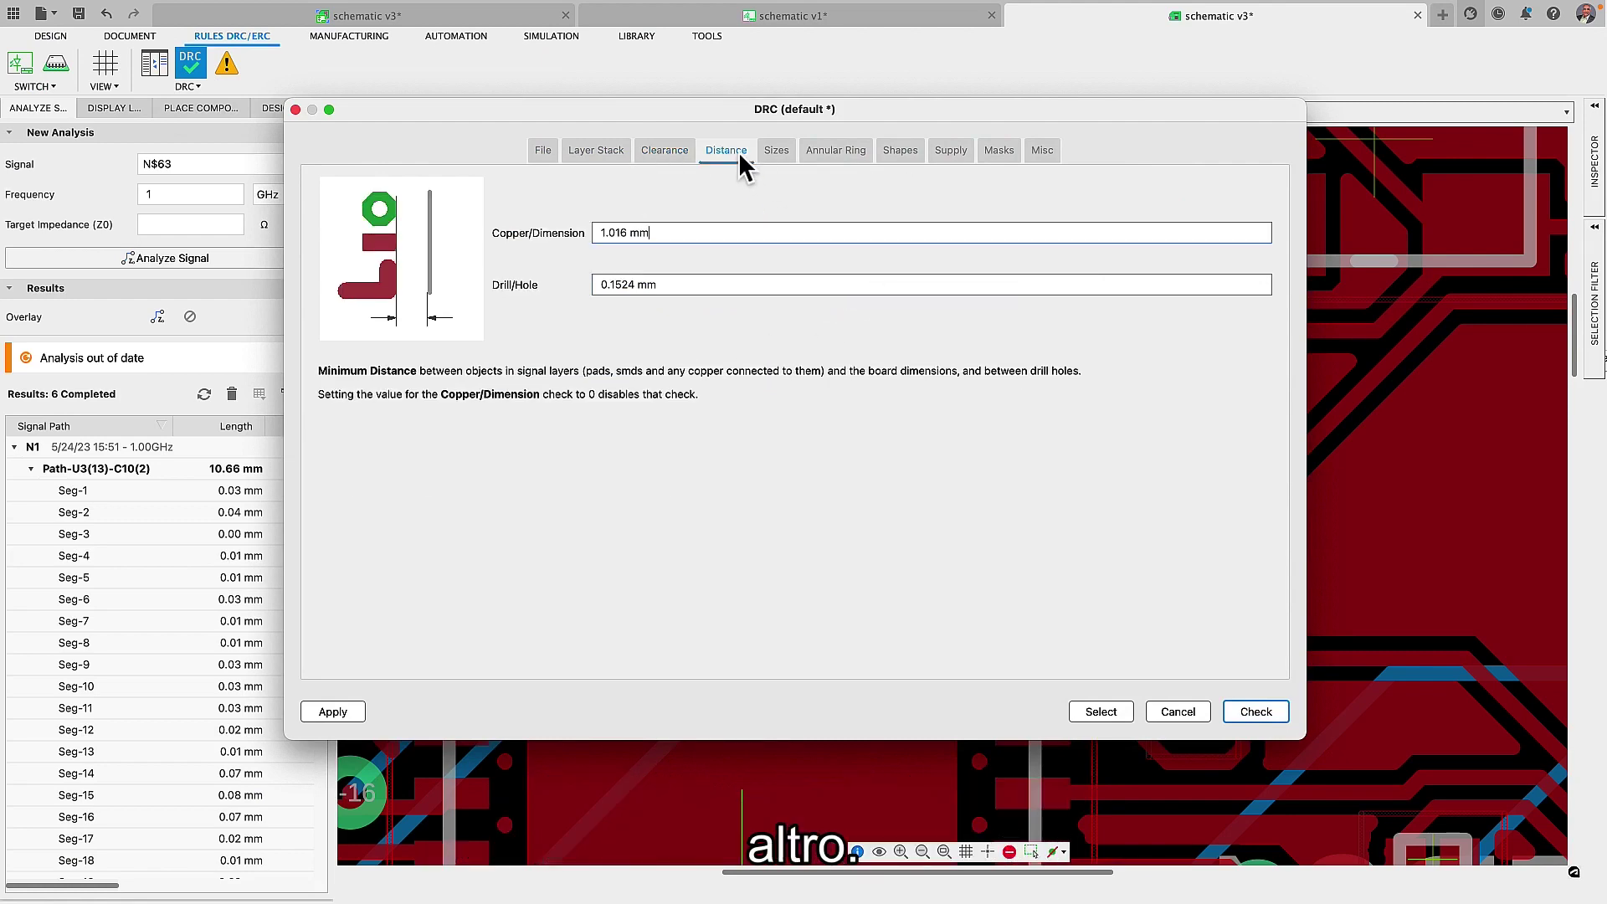
pyautogui.click(777, 150)
pyautogui.click(1041, 152)
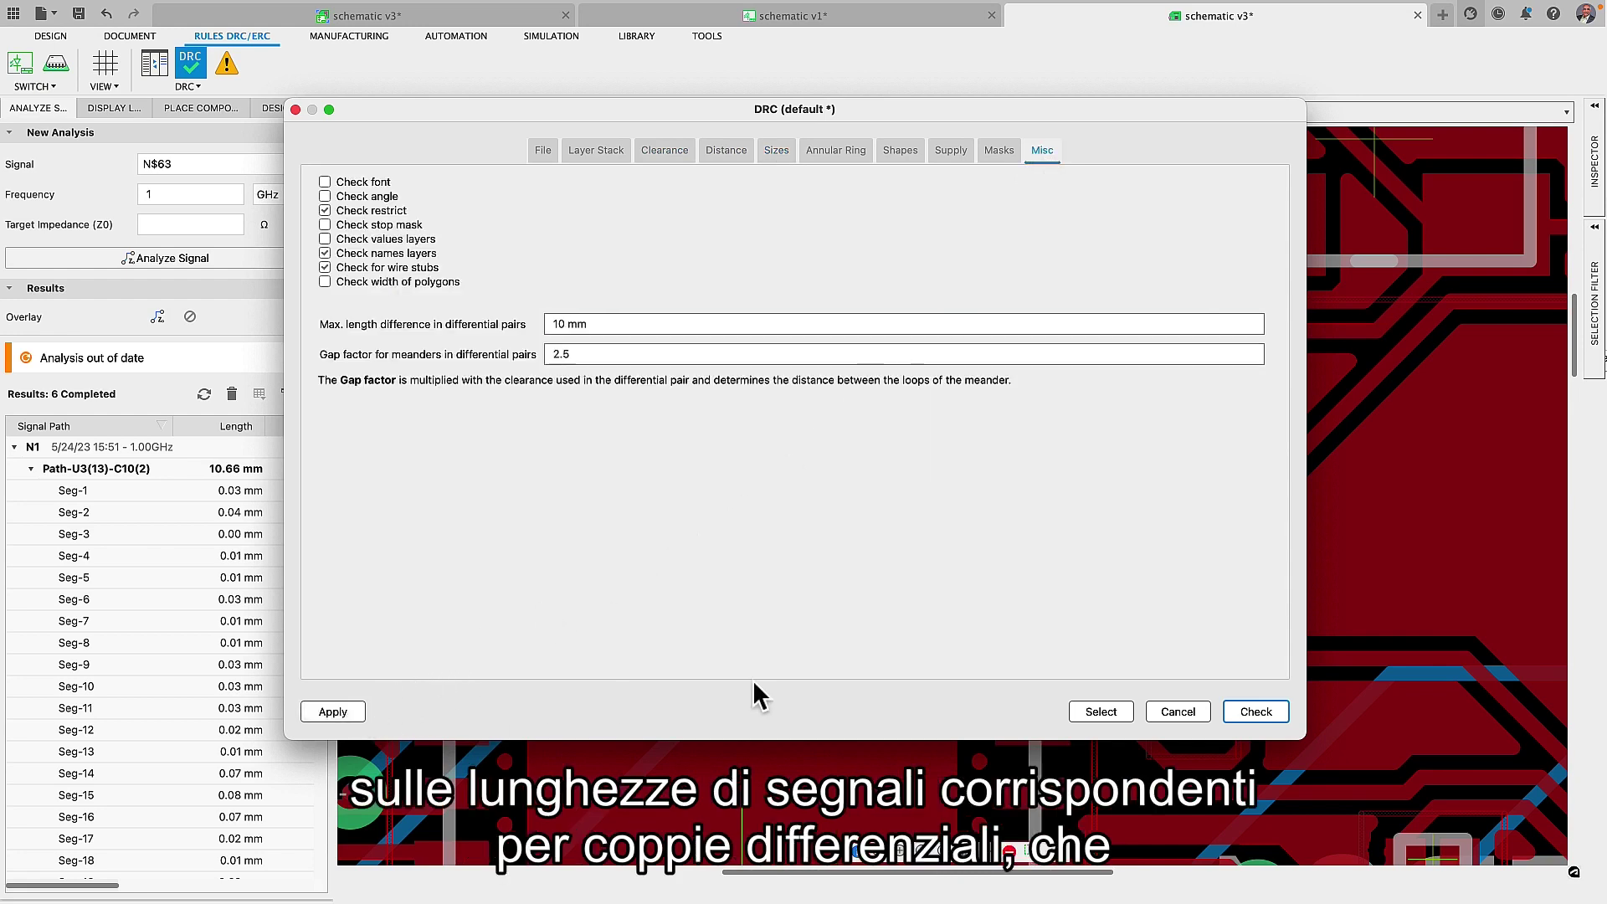
# - Run the design rule check on the board, clear all listed errors and close the error list
pyautogui.click(1258, 712)
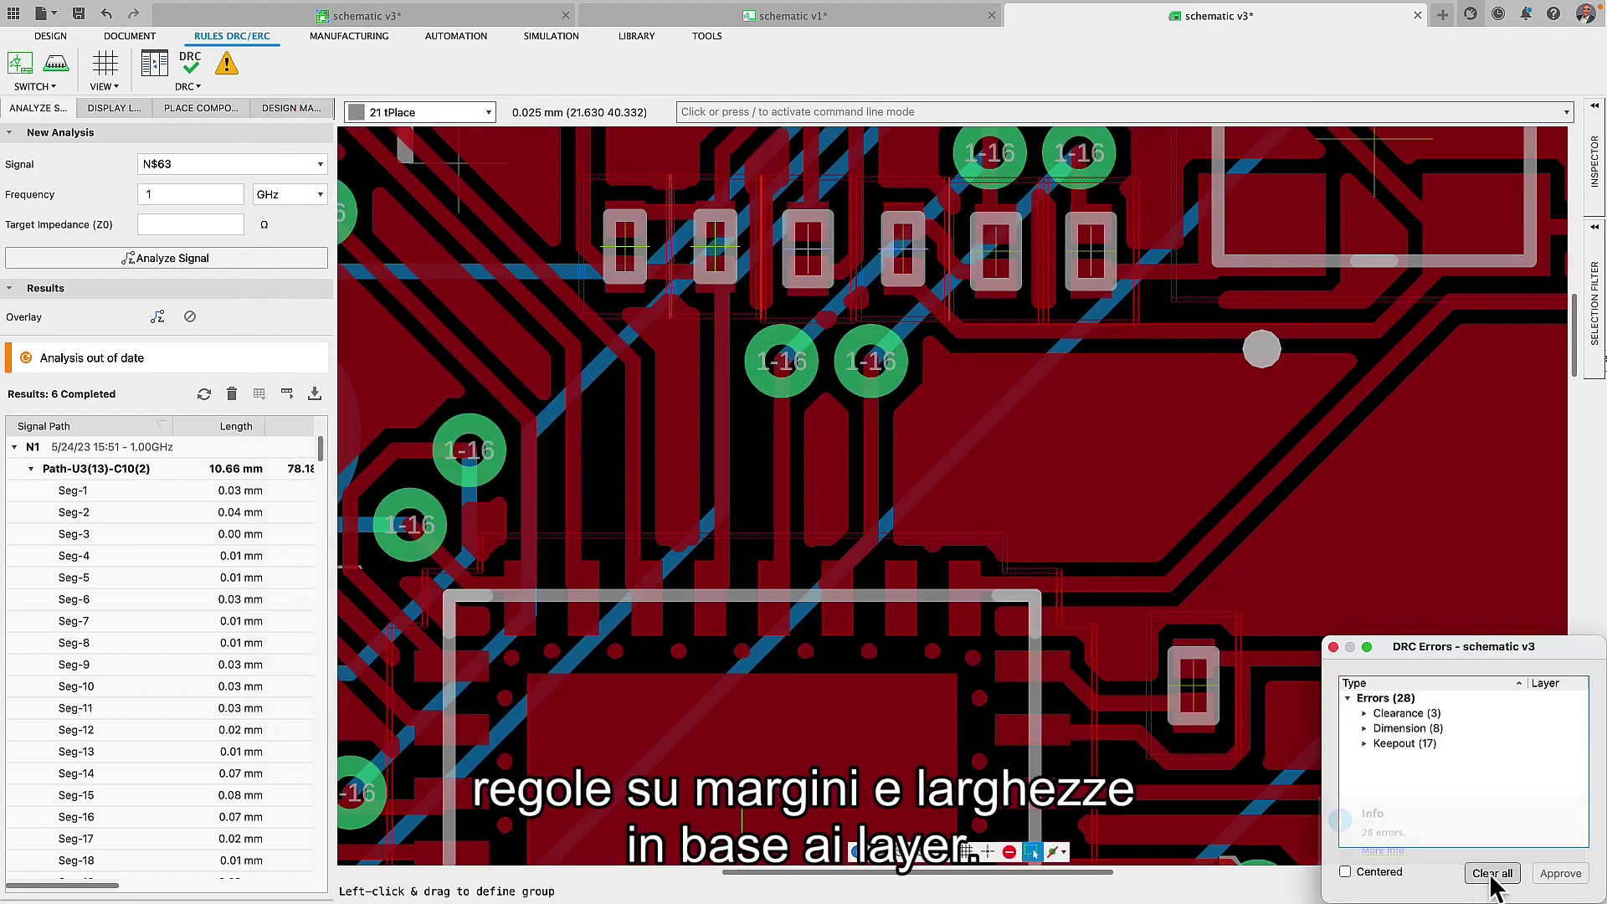
pyautogui.click(1482, 874)
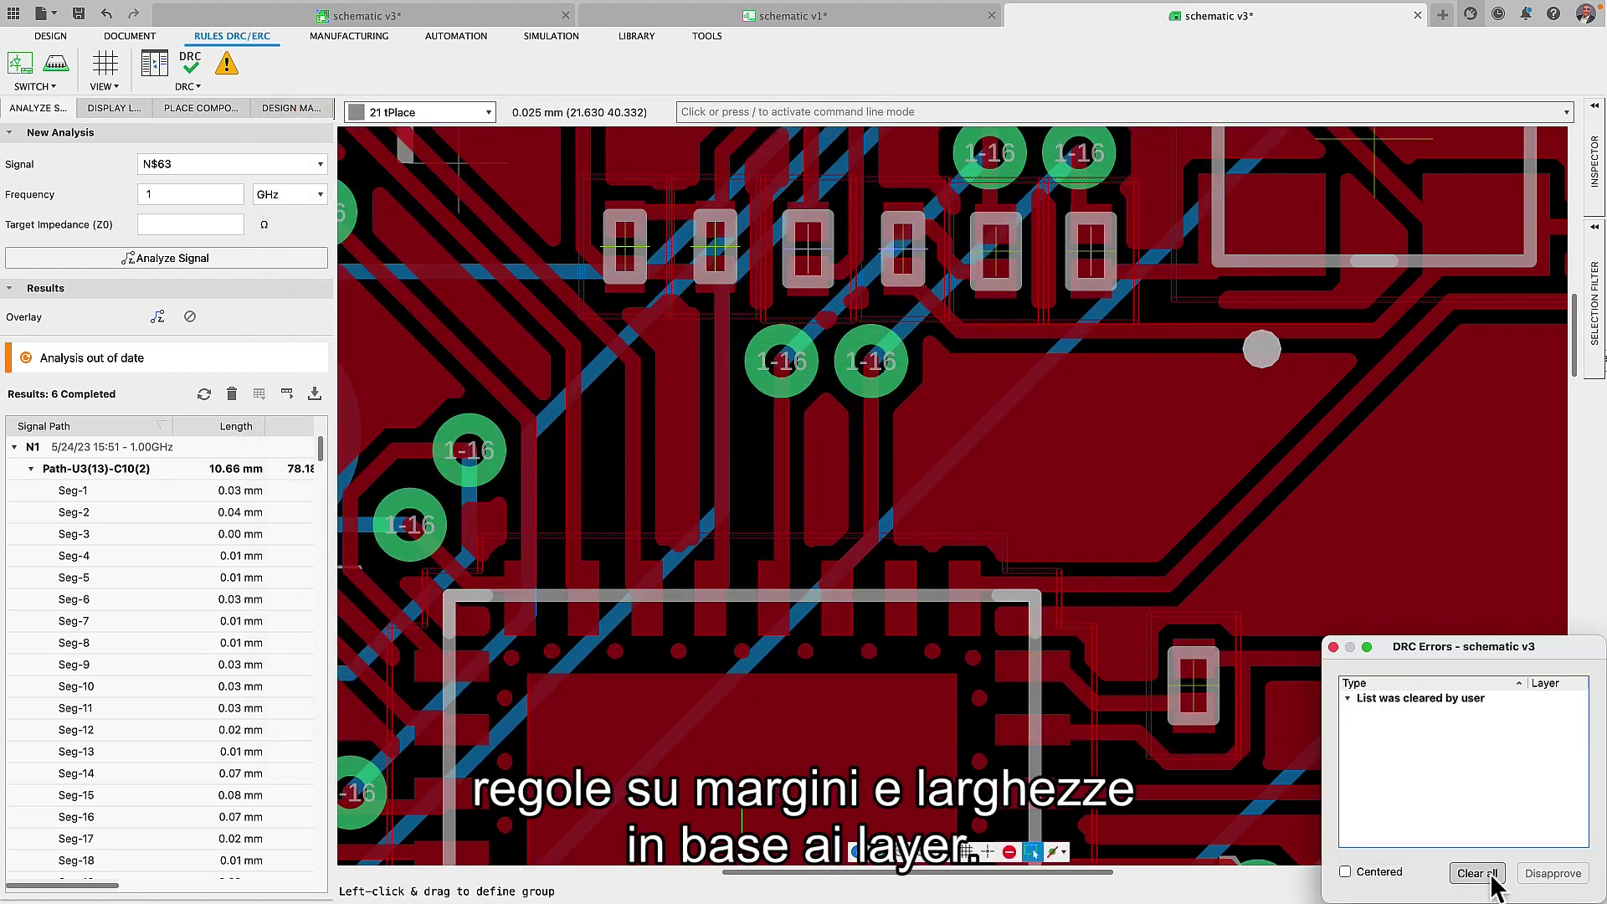
pyautogui.click(1333, 648)
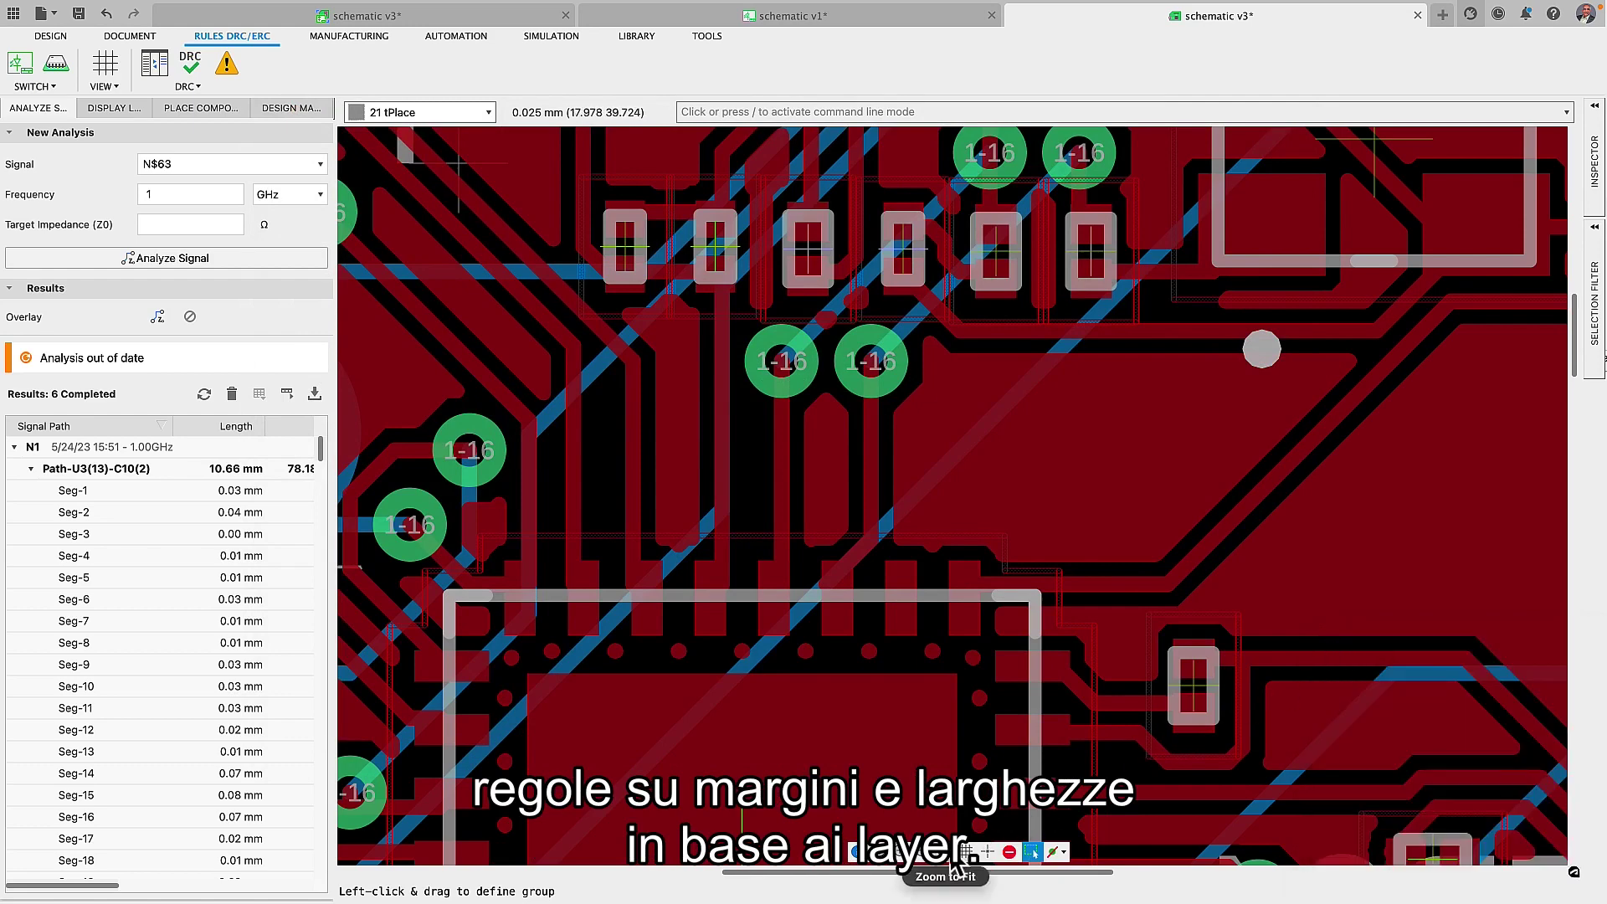
# - Set the routing mode to Push Violators and inspect the row of connector pads along the board's left edge
pyautogui.click(952, 863)
pyautogui.click(1060, 852)
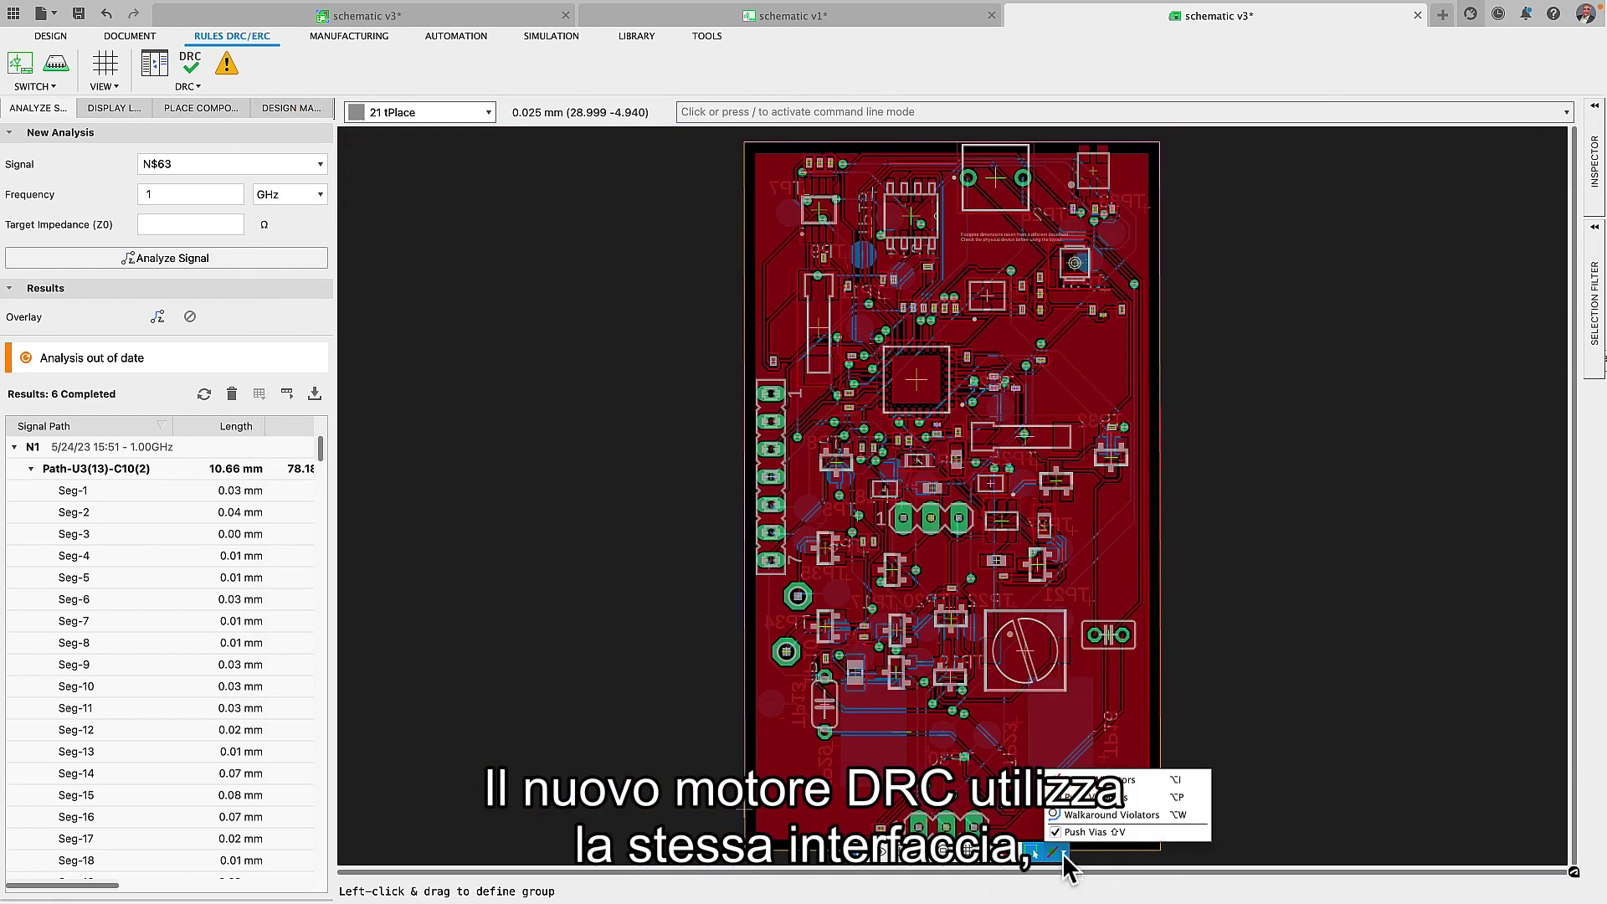
pyautogui.click(1120, 796)
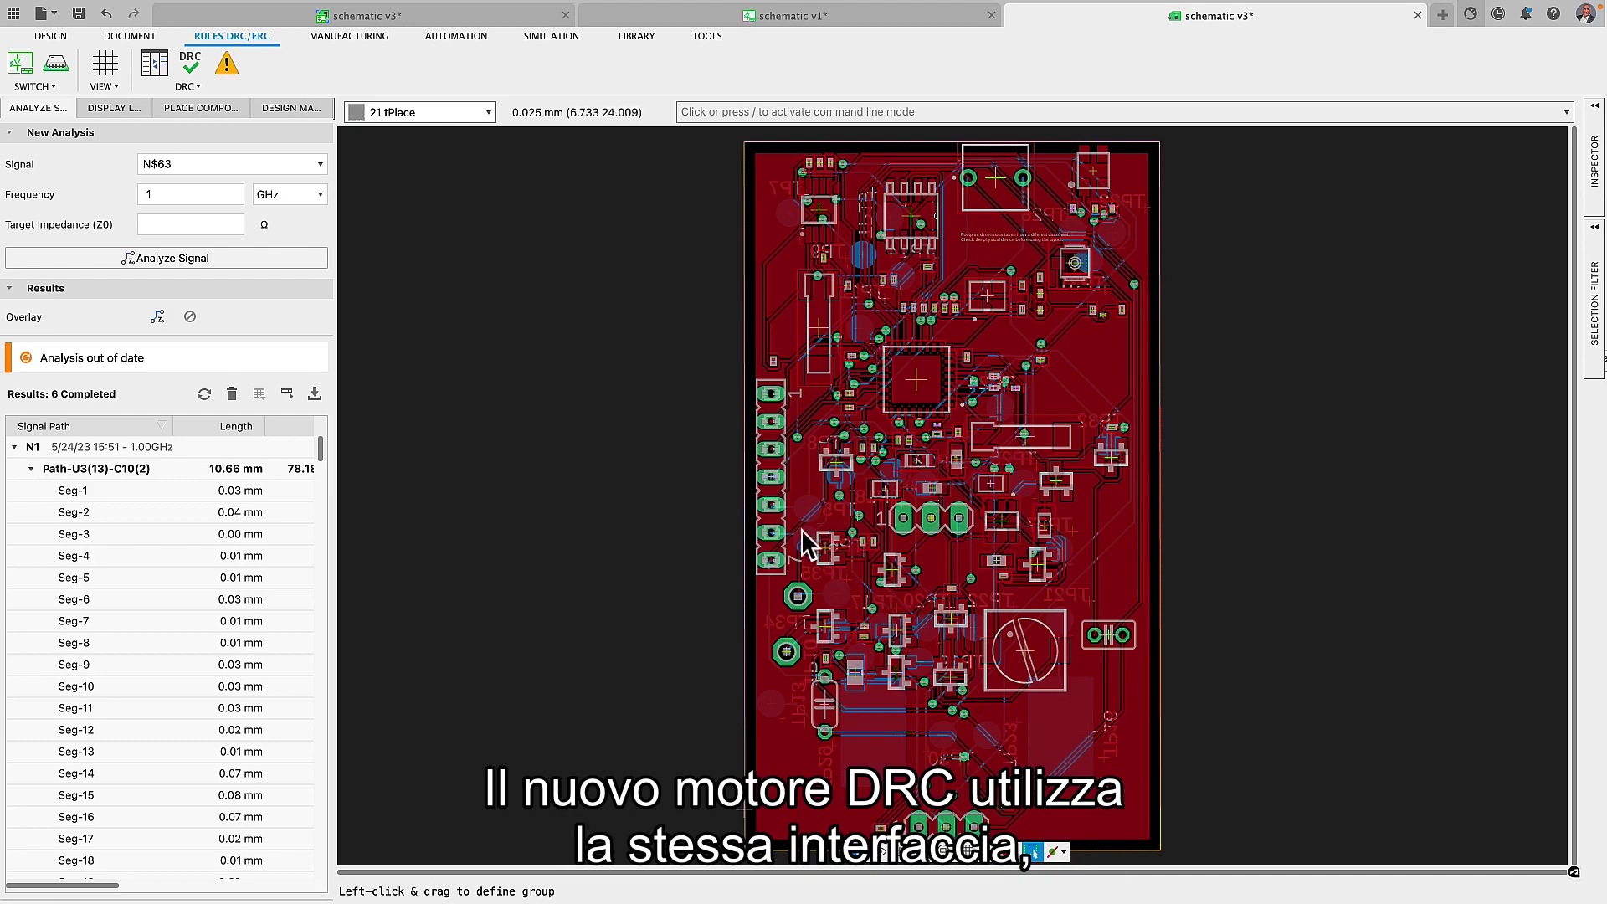
pyautogui.scroll(5, 770, 493)
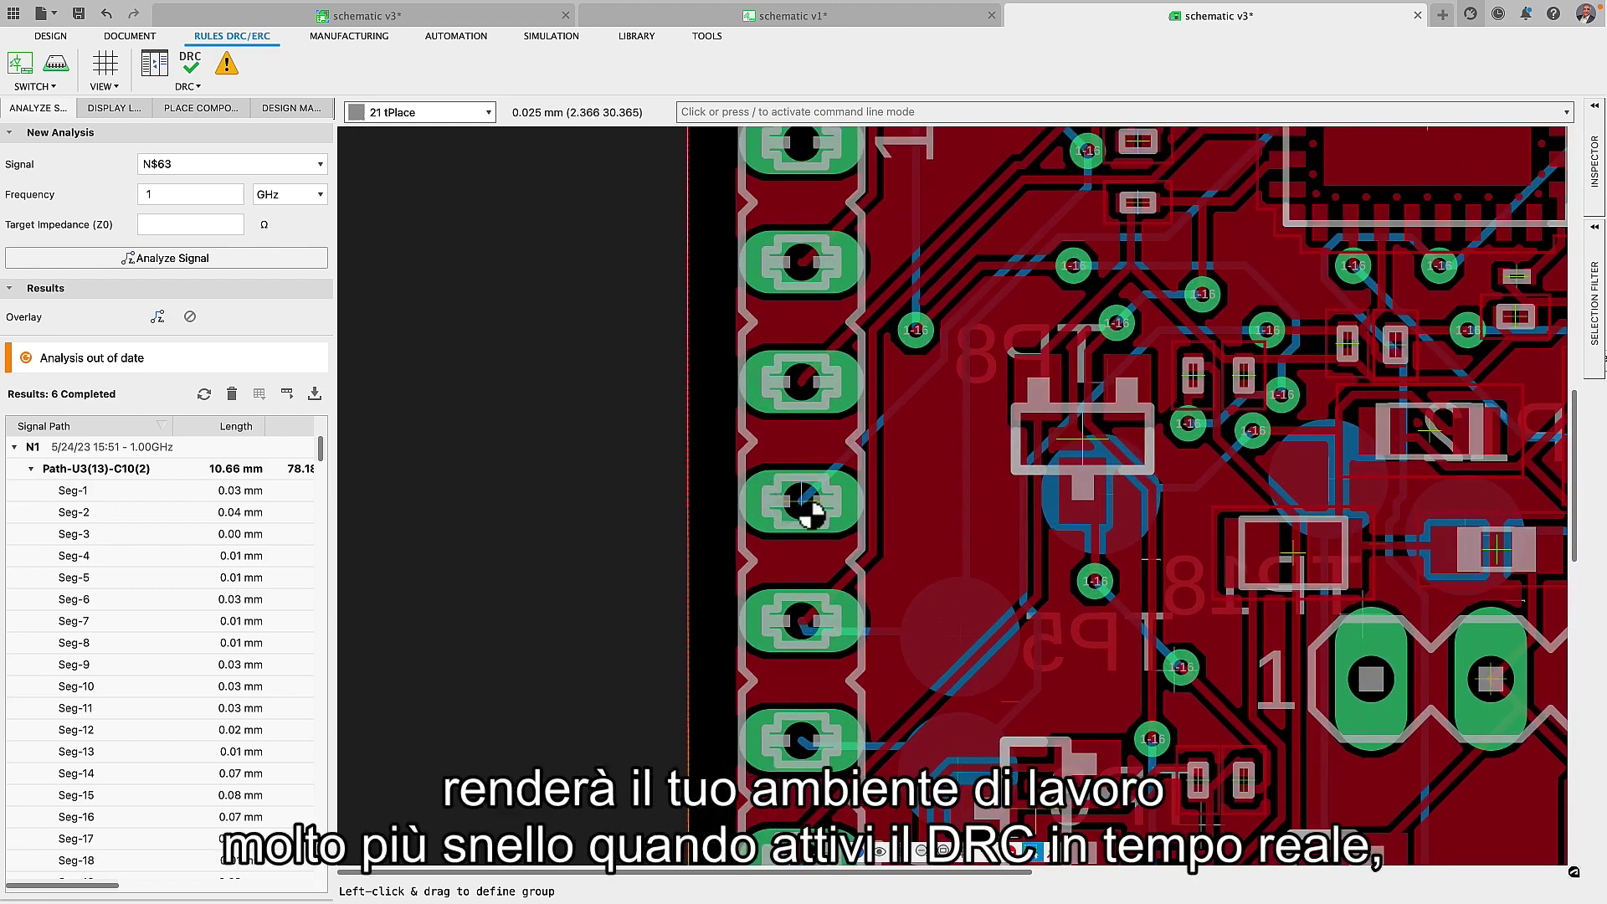
pyautogui.click(801, 509)
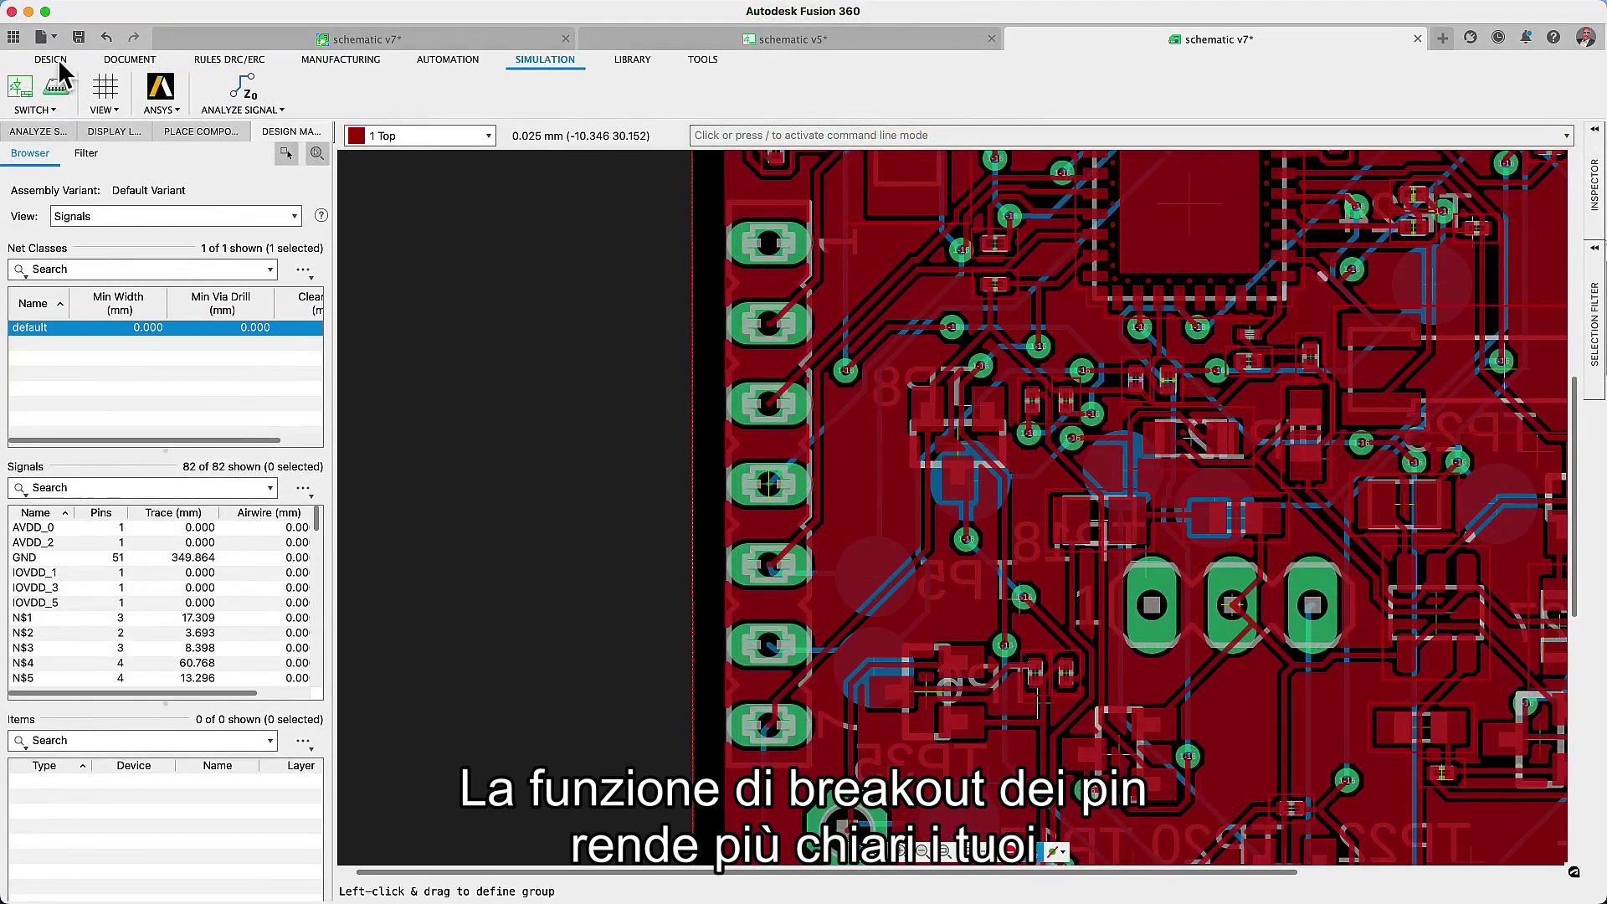
# - Switch to the schematic v5 document
pyautogui.click(52, 59)
pyautogui.click(640, 37)
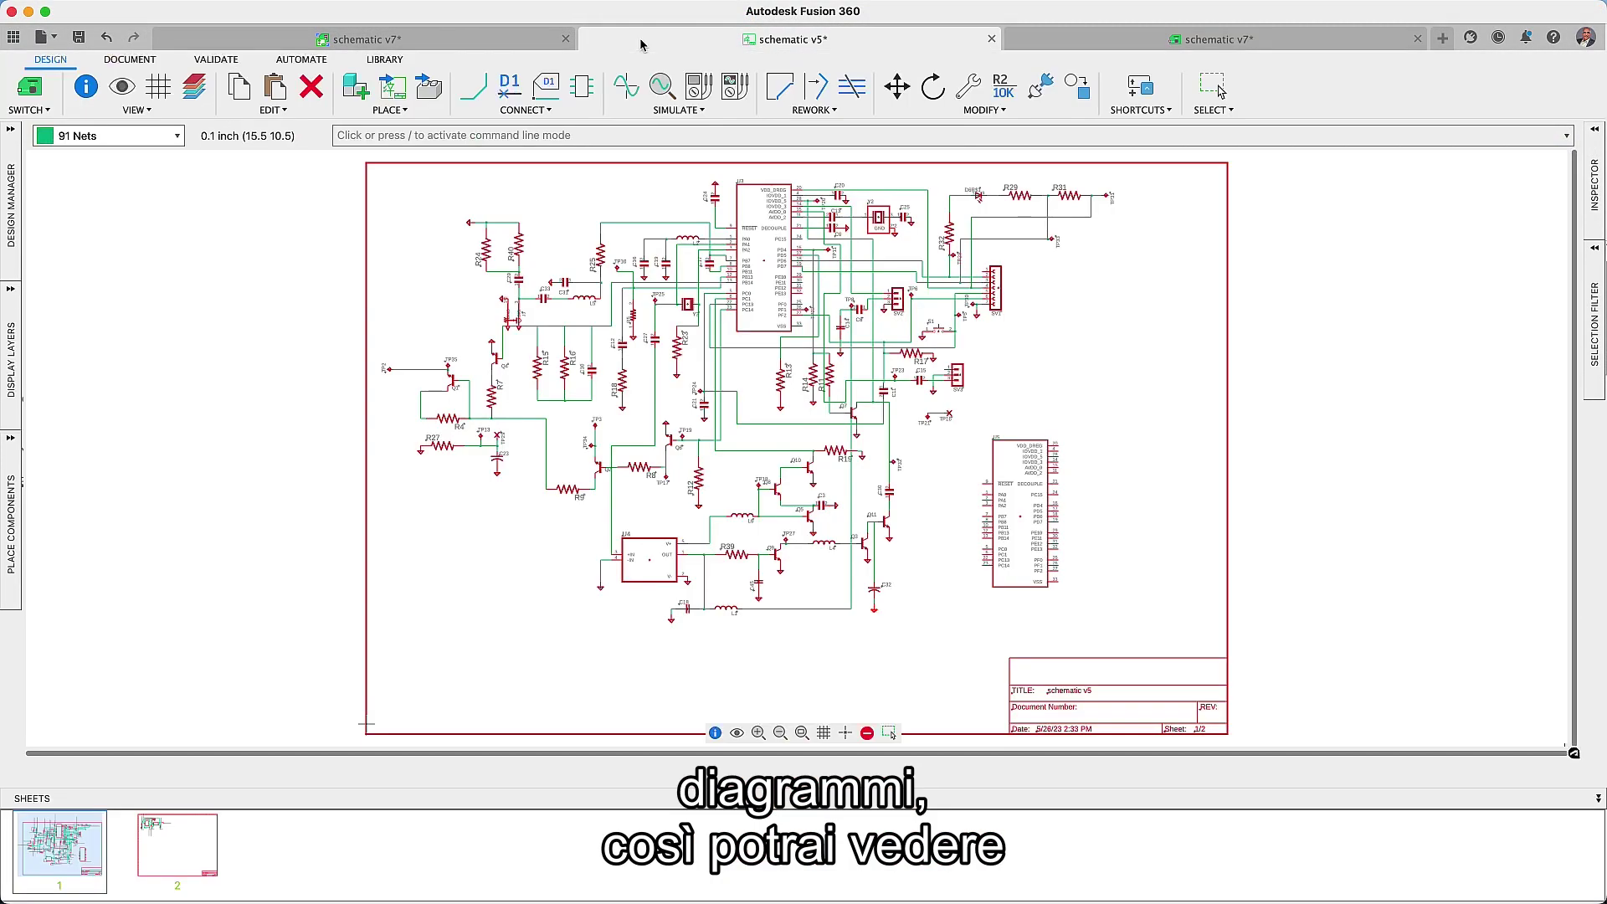
pyautogui.click(534, 110)
pyautogui.click(516, 199)
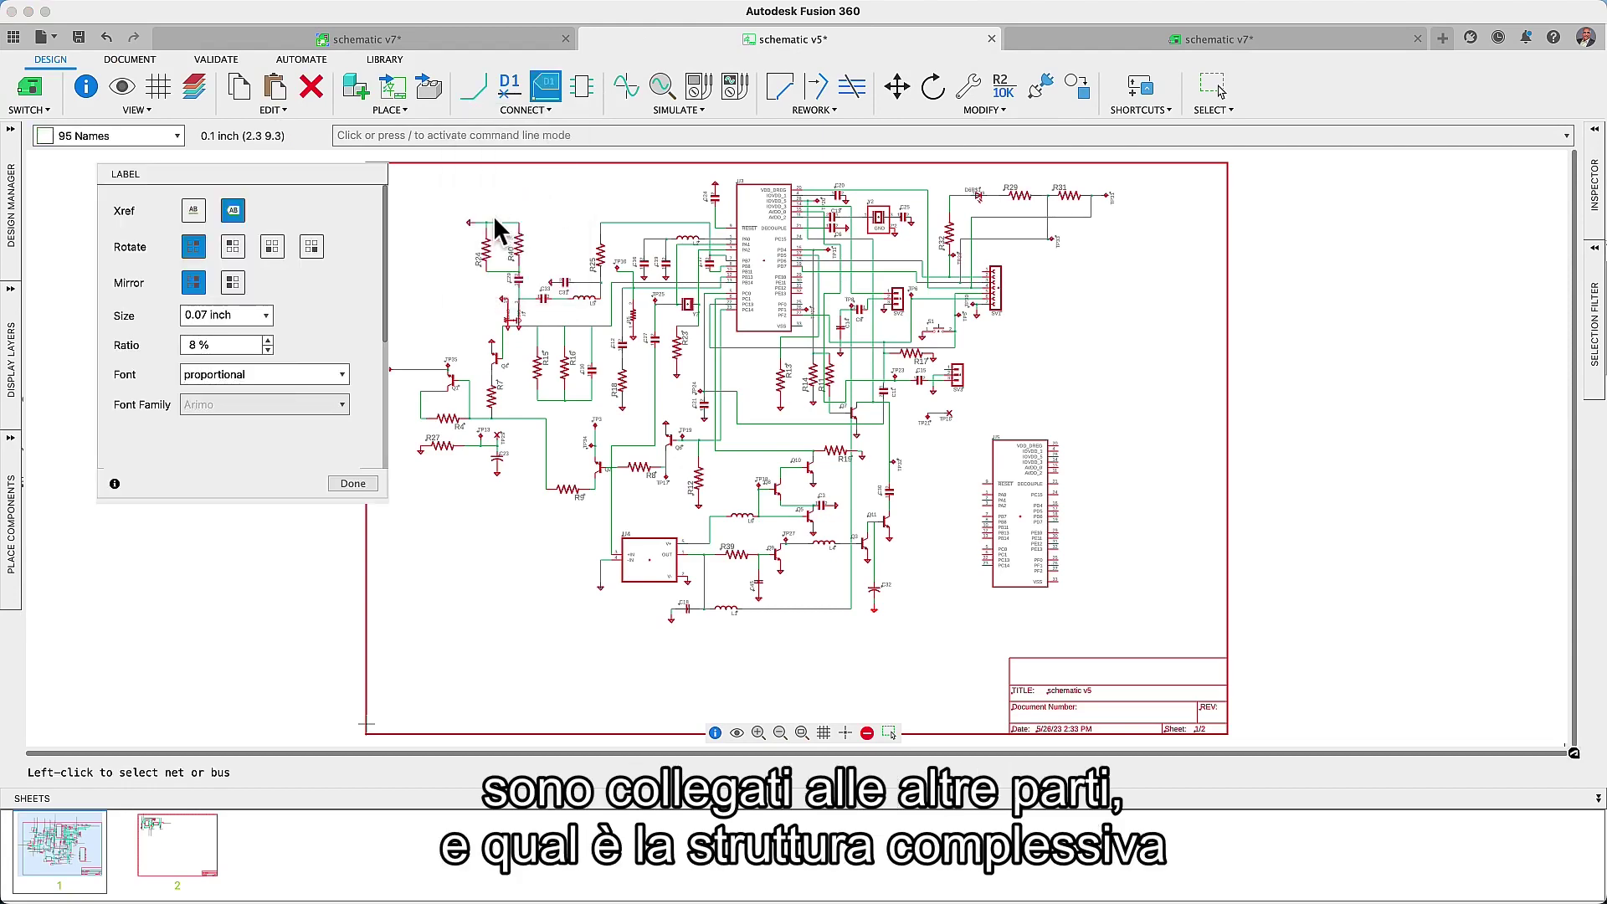
pyautogui.press('Escape')
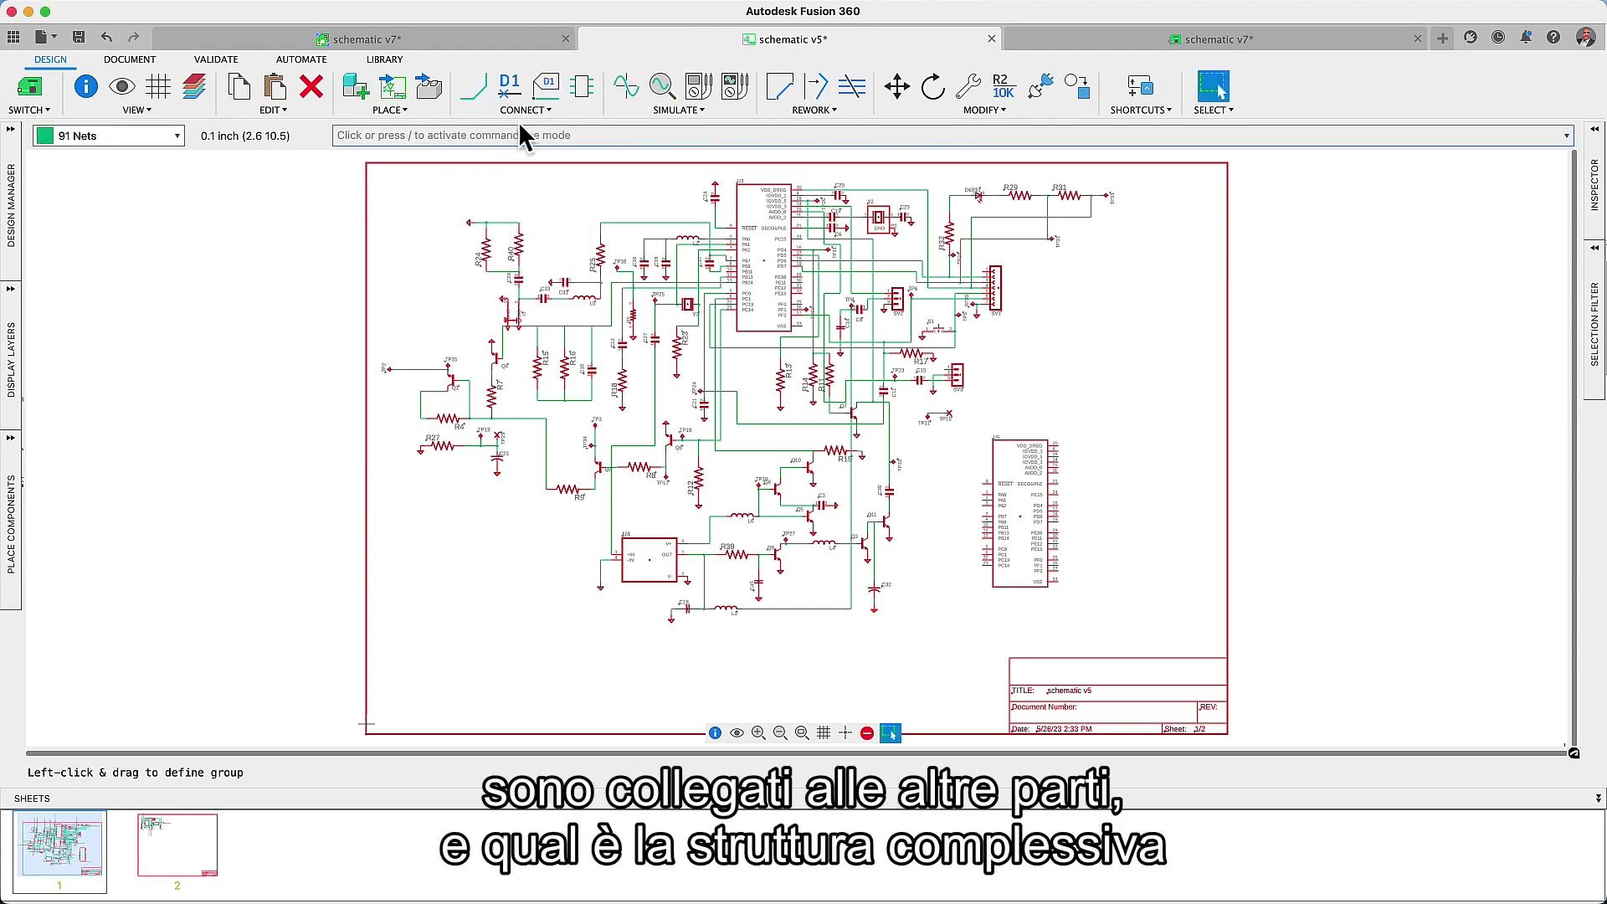
# - Start Break Out Pins on component U5 and break out its IOVDD_1 and IOVDD_5 pins with pin-name labels
pyautogui.click(522, 111)
pyautogui.click(544, 147)
pyautogui.scroll(5, 1026, 515)
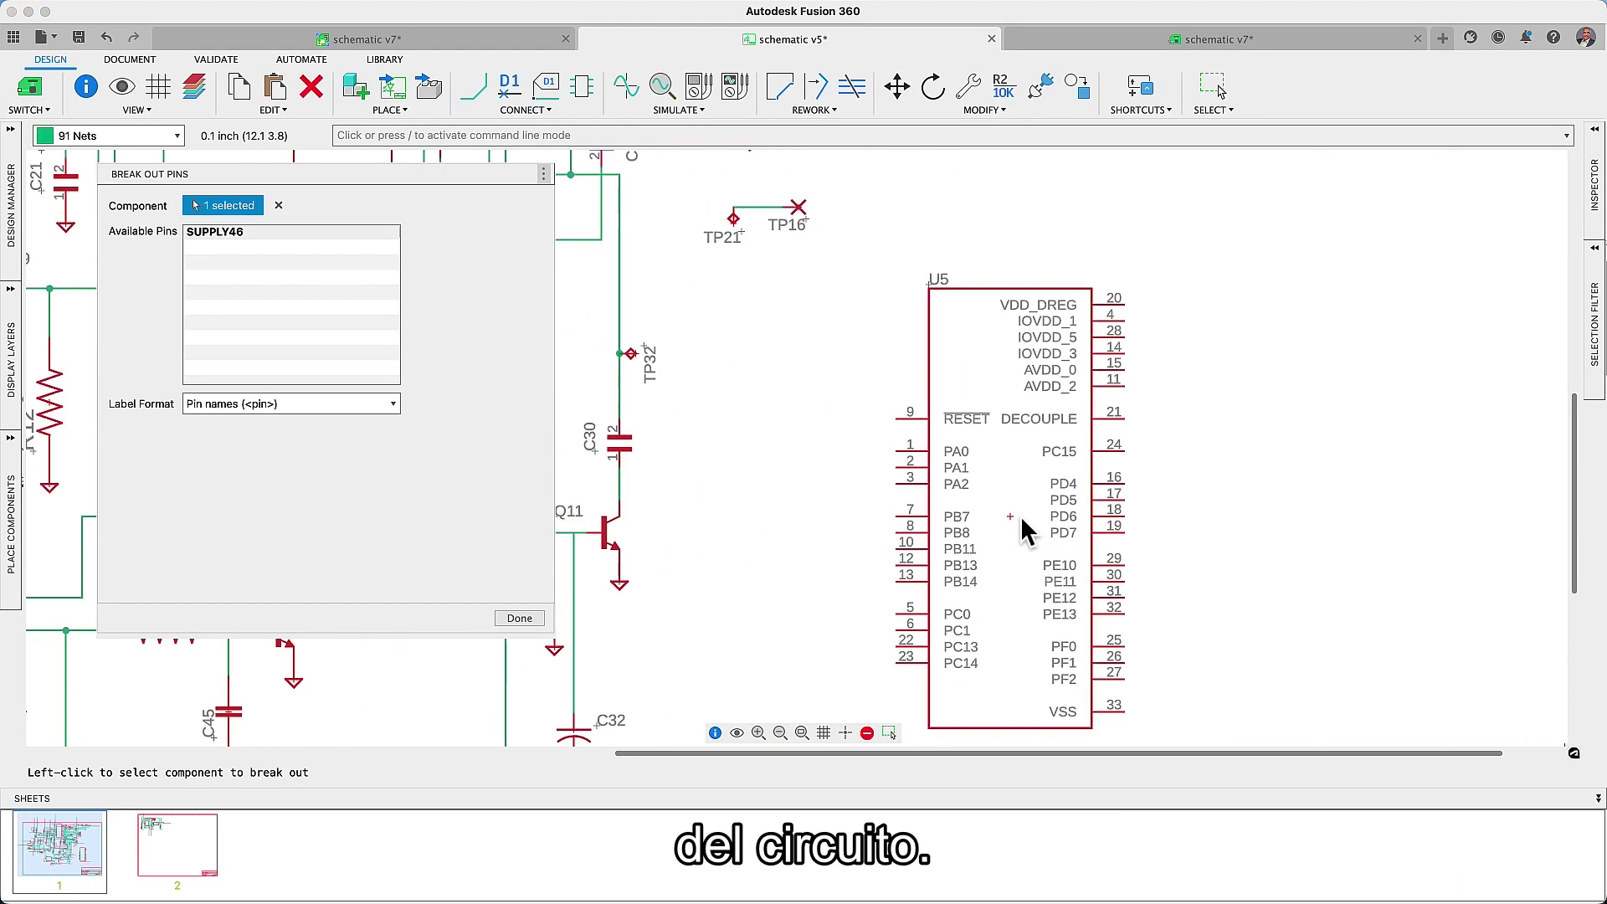
pyautogui.click(1011, 515)
pyautogui.click(214, 331)
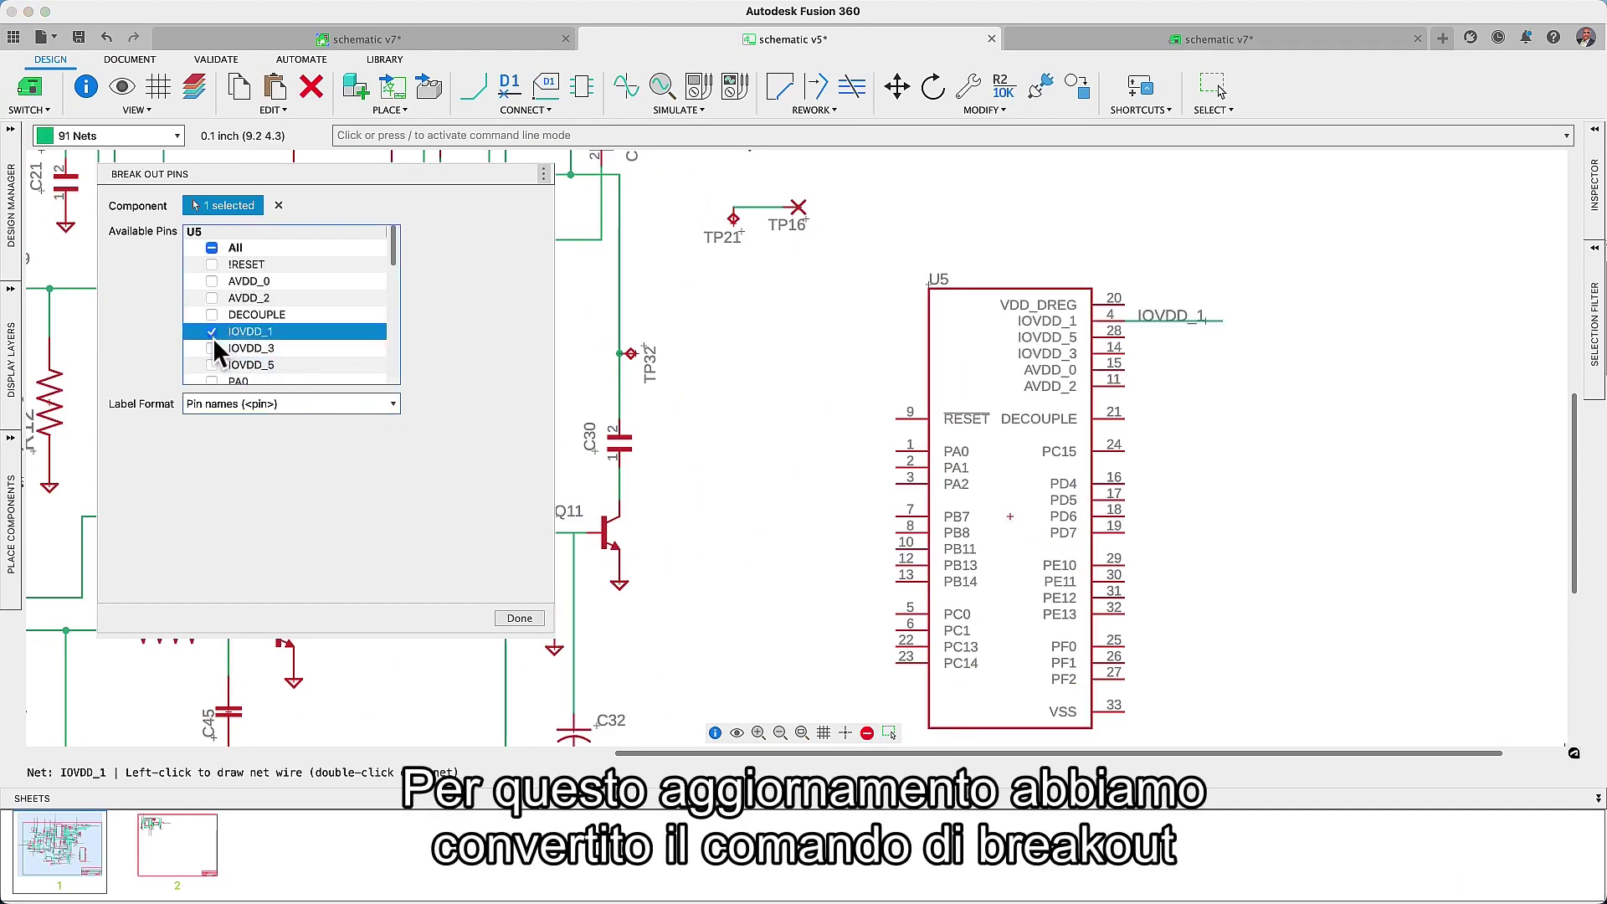
pyautogui.click(212, 365)
# - Break out the VDD_DREG and VSS pins of U5 as well and finish the breakout
pyautogui.scroll(-3, 212, 368)
pyautogui.scroll(-5, 212, 368)
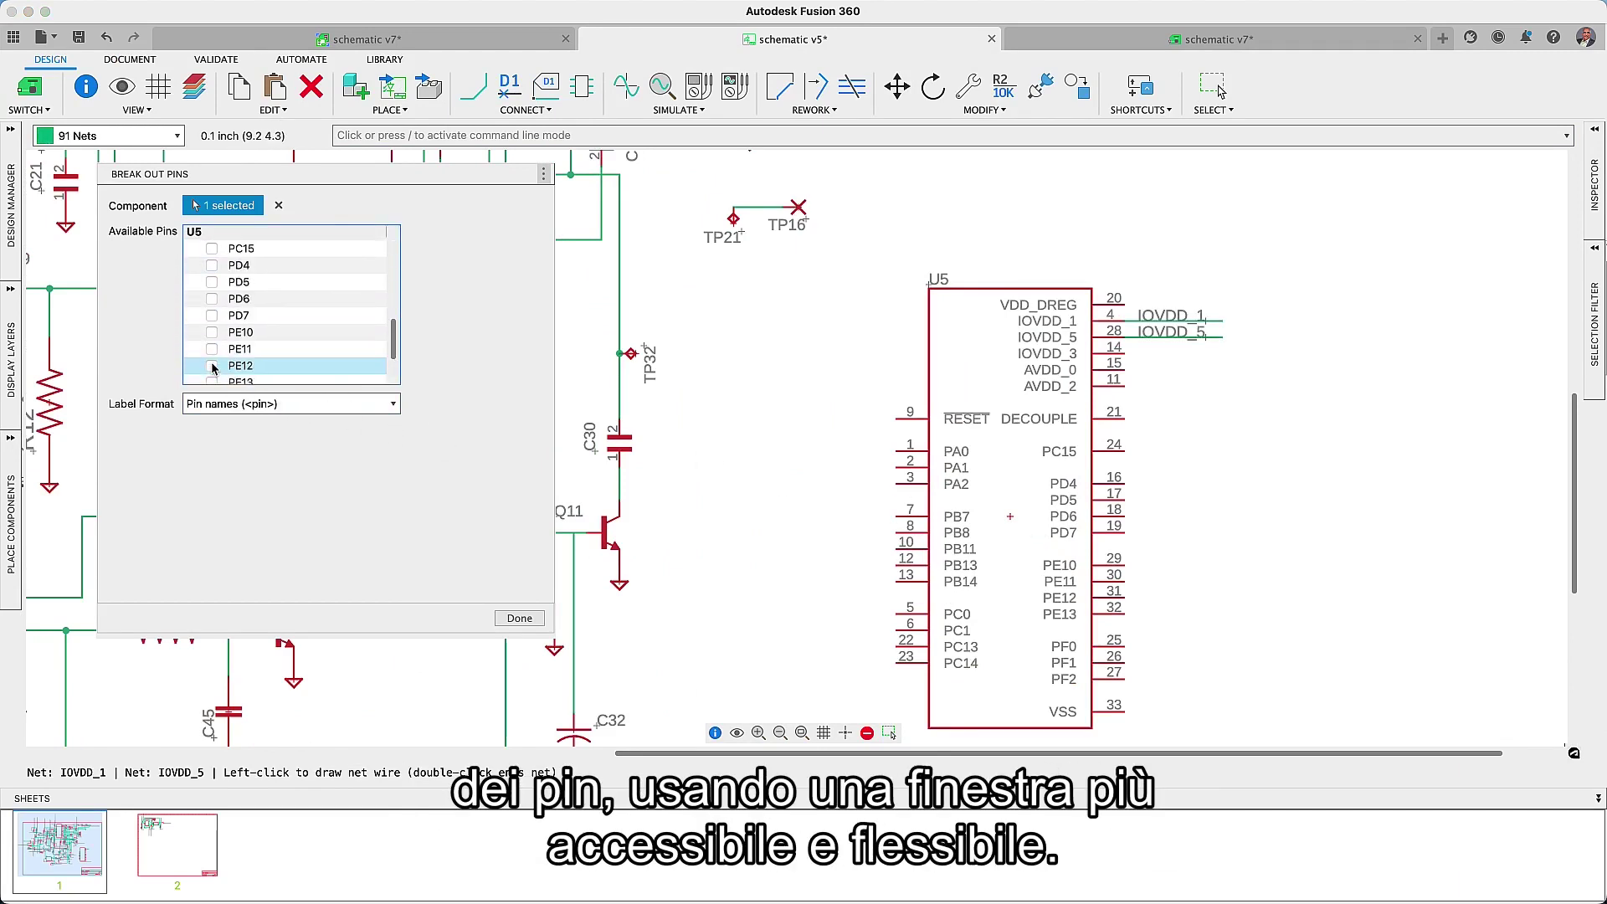
pyautogui.click(212, 359)
pyautogui.click(212, 376)
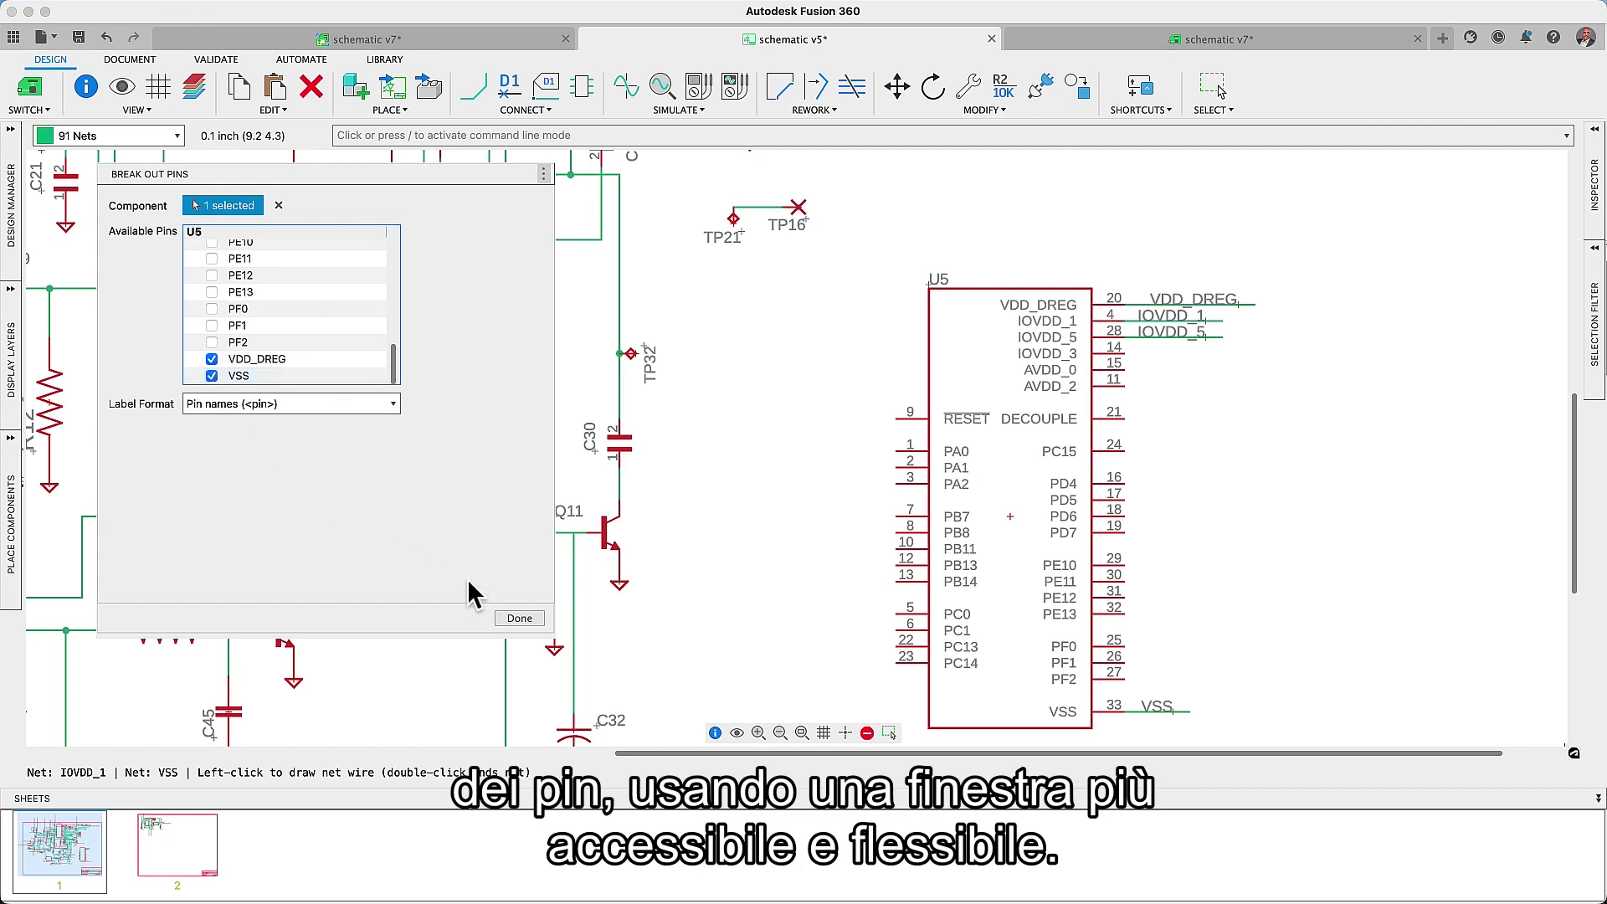
pyautogui.click(519, 618)
# - Apply the Xref style in the Label settings
pyautogui.click(525, 112)
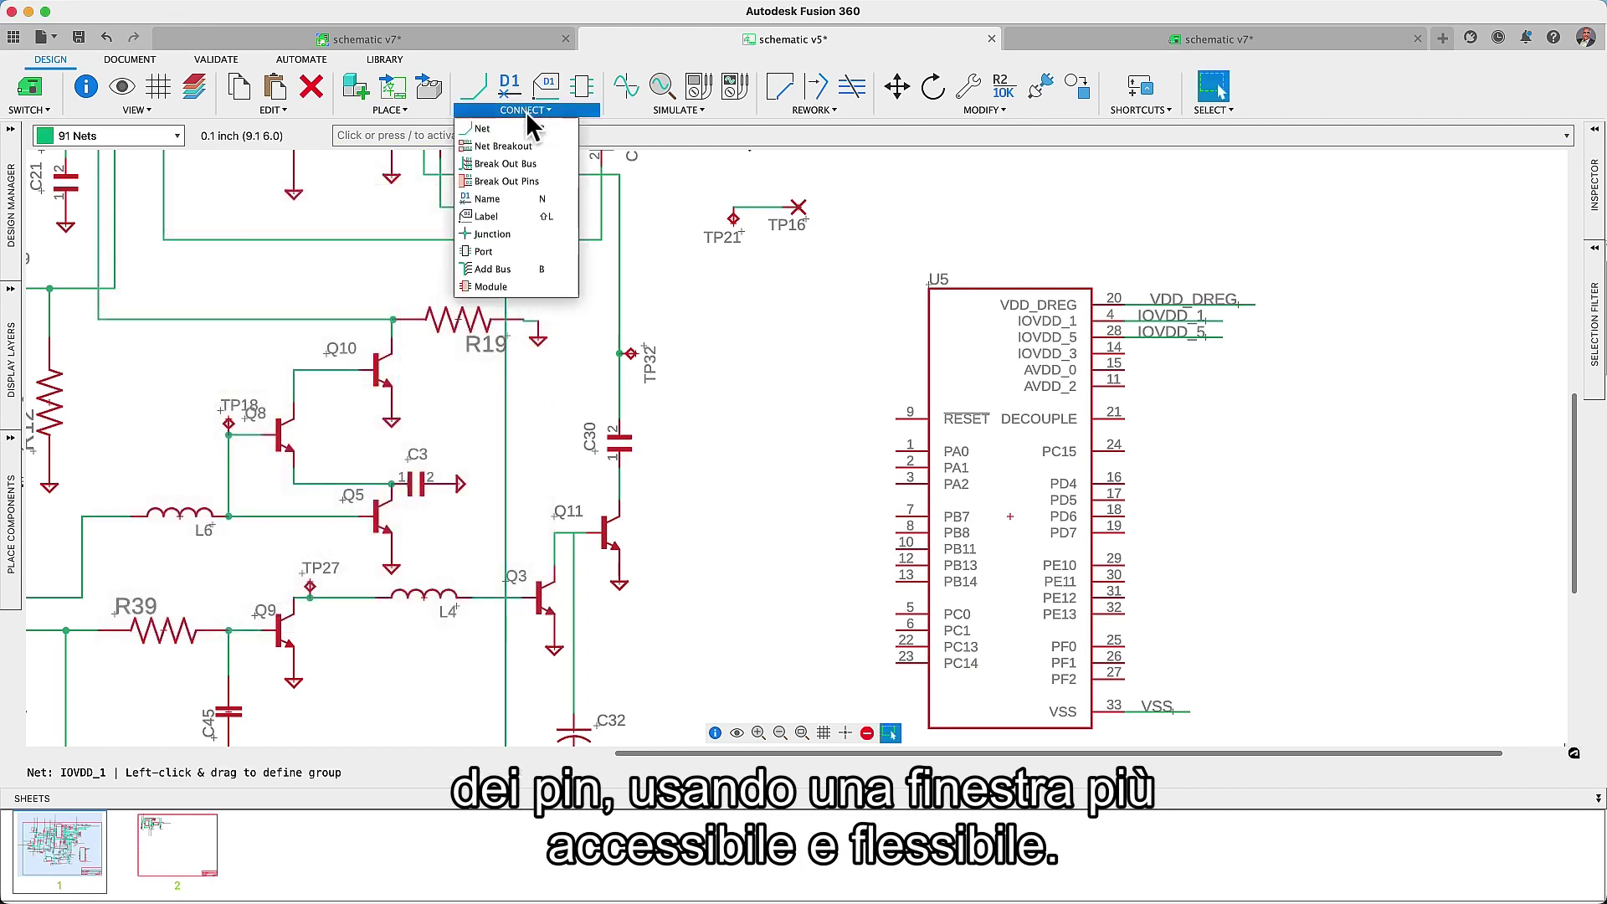
pyautogui.click(499, 211)
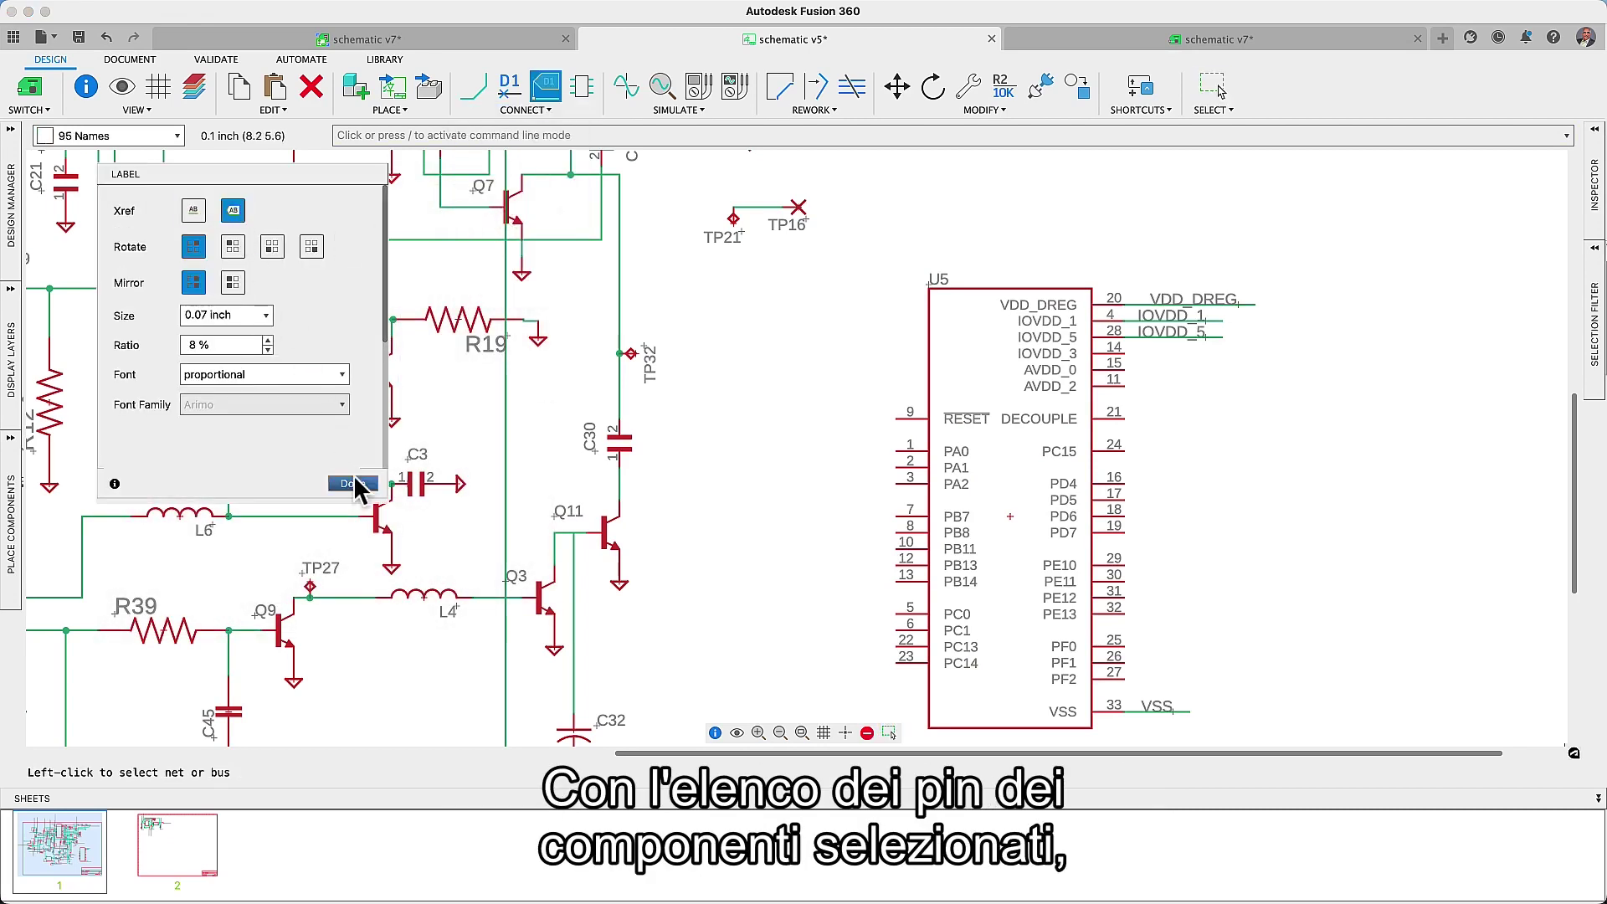
pyautogui.click(354, 484)
# - Start another Break Out Pins on U5 and break out pins PD4, PD6, PE10 and PE12
pyautogui.scroll(2, 456, 360)
pyautogui.click(530, 109)
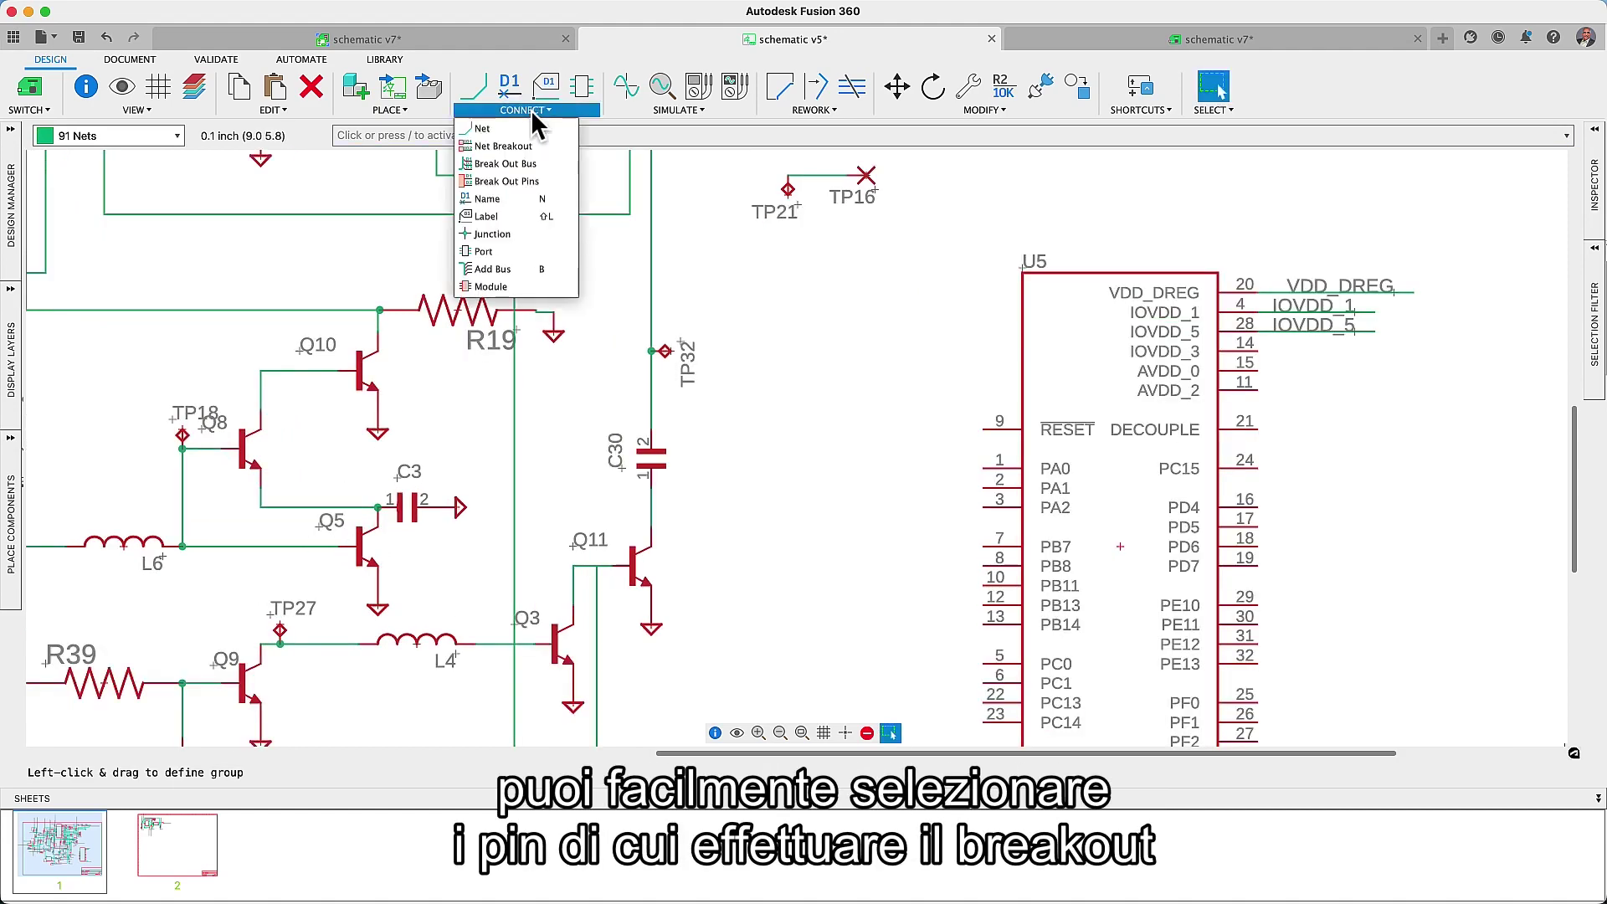
pyautogui.click(512, 181)
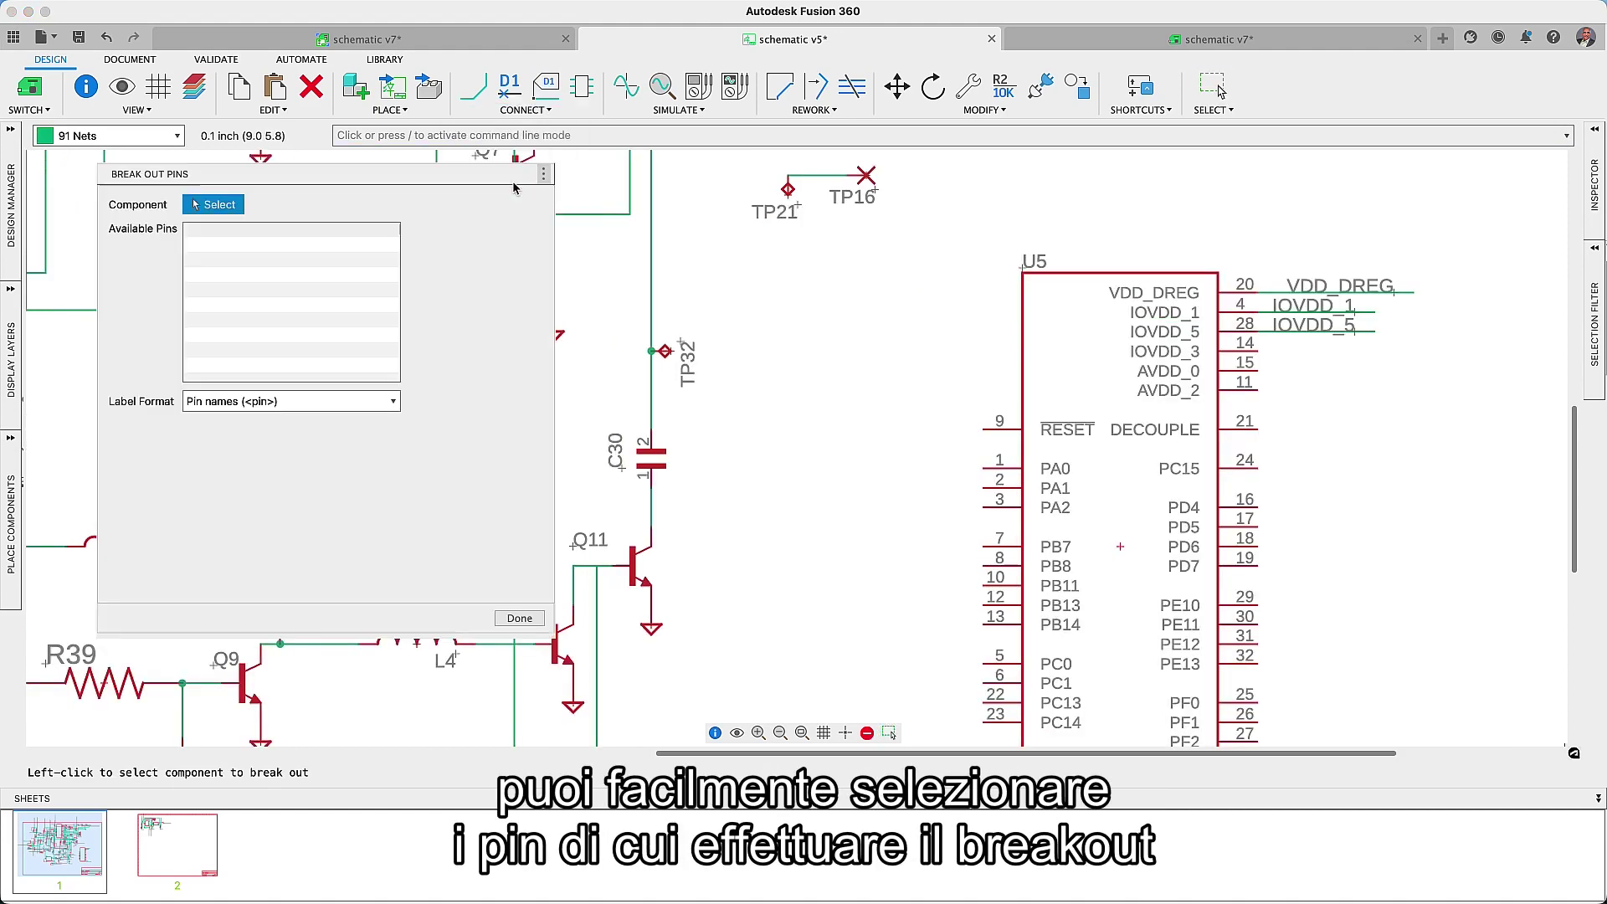
pyautogui.click(1029, 563)
pyautogui.moveTo(394, 261); pyautogui.dragTo(380, 334)
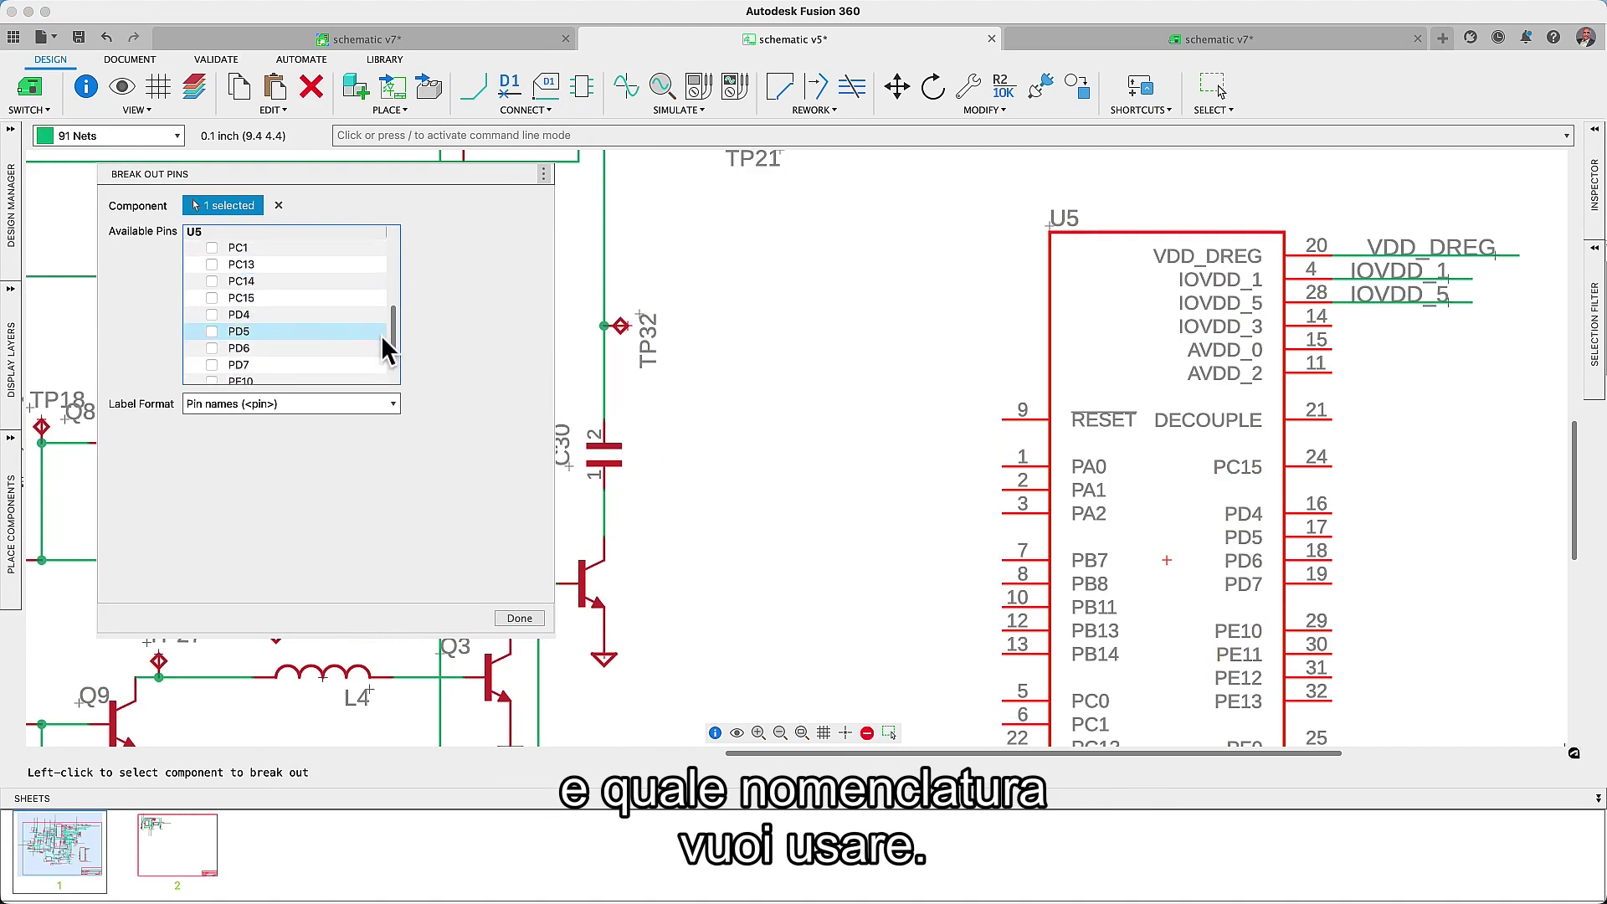
pyautogui.click(211, 280)
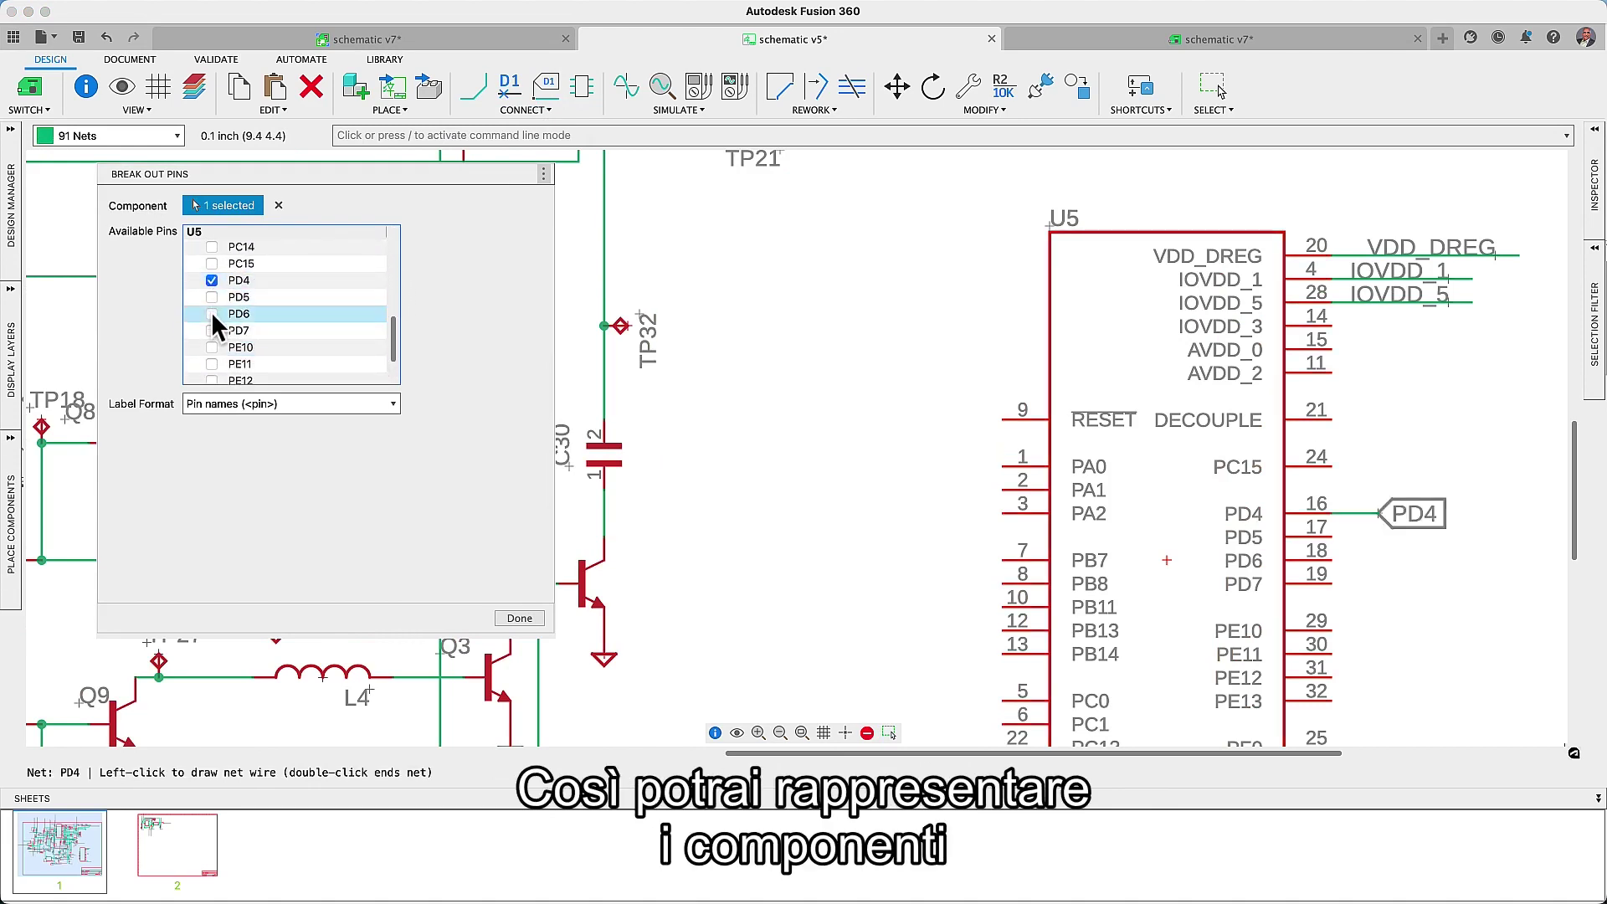
pyautogui.click(212, 314)
pyautogui.click(212, 347)
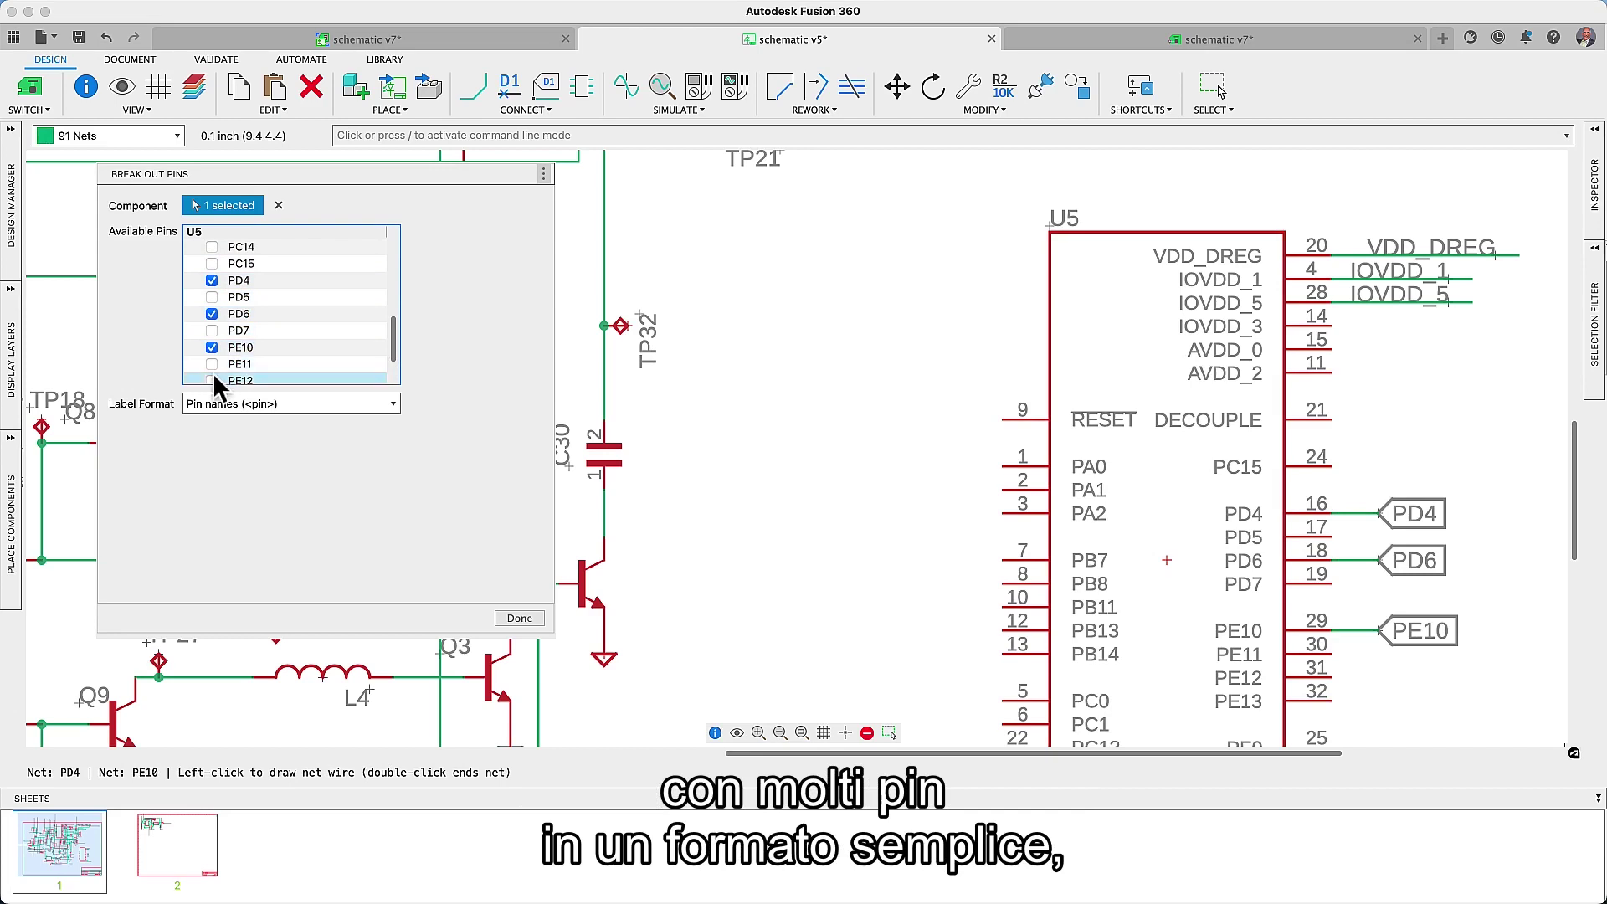
pyautogui.click(213, 377)
# - Try the Unique label format on the U5 breakout and return the format to Pin names (<pin>)
pyautogui.click(393, 404)
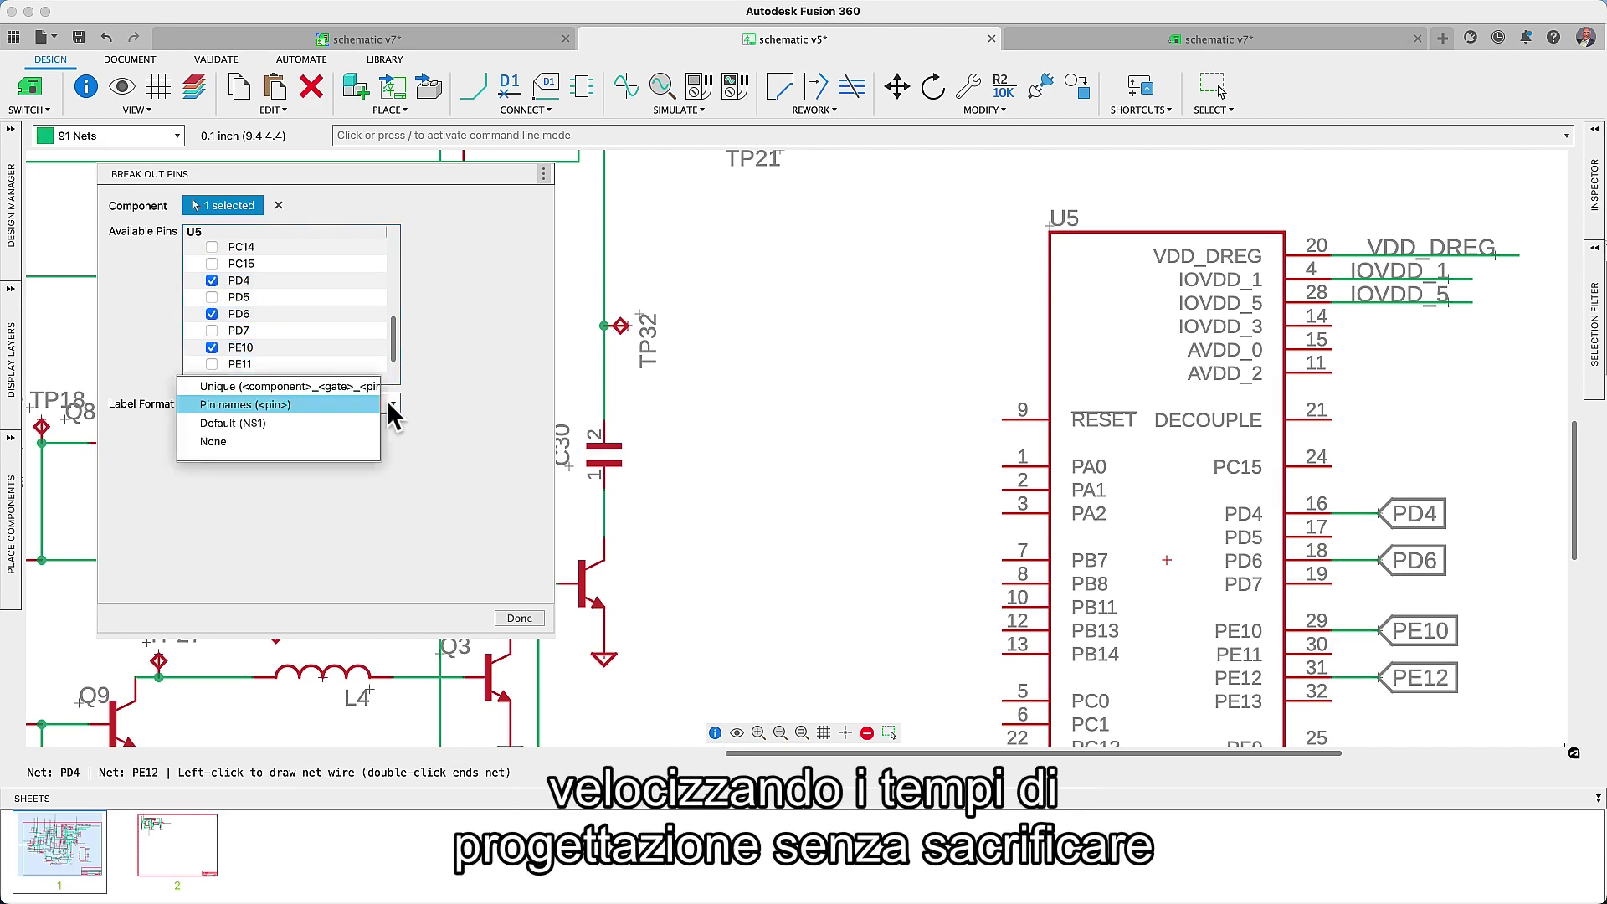
pyautogui.click(381, 384)
pyautogui.click(392, 402)
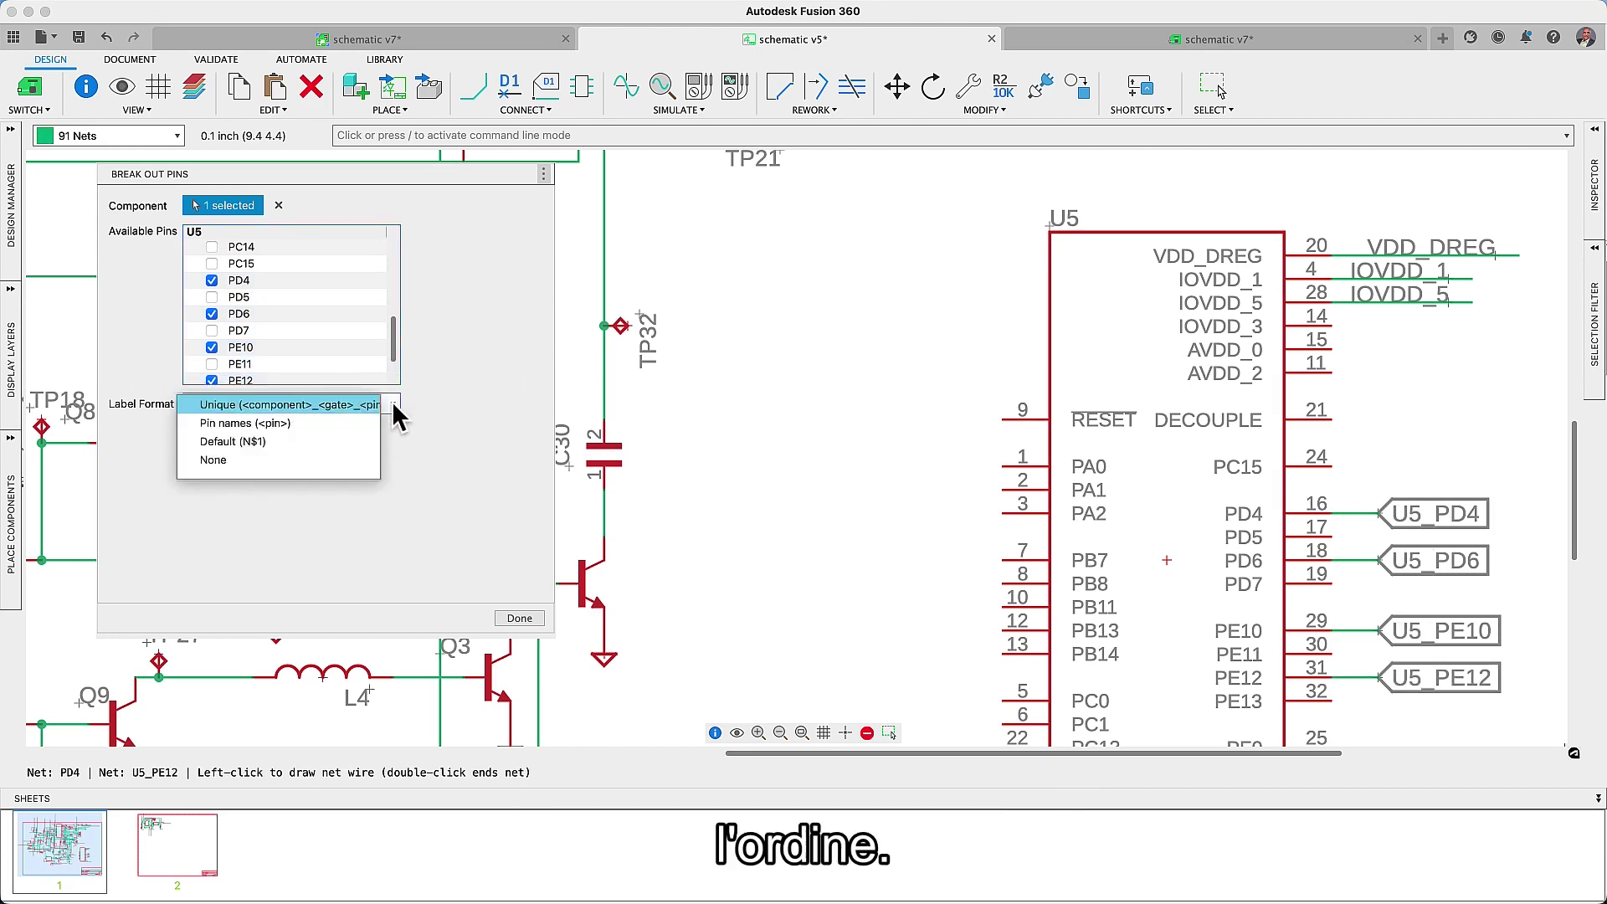
pyautogui.click(361, 422)
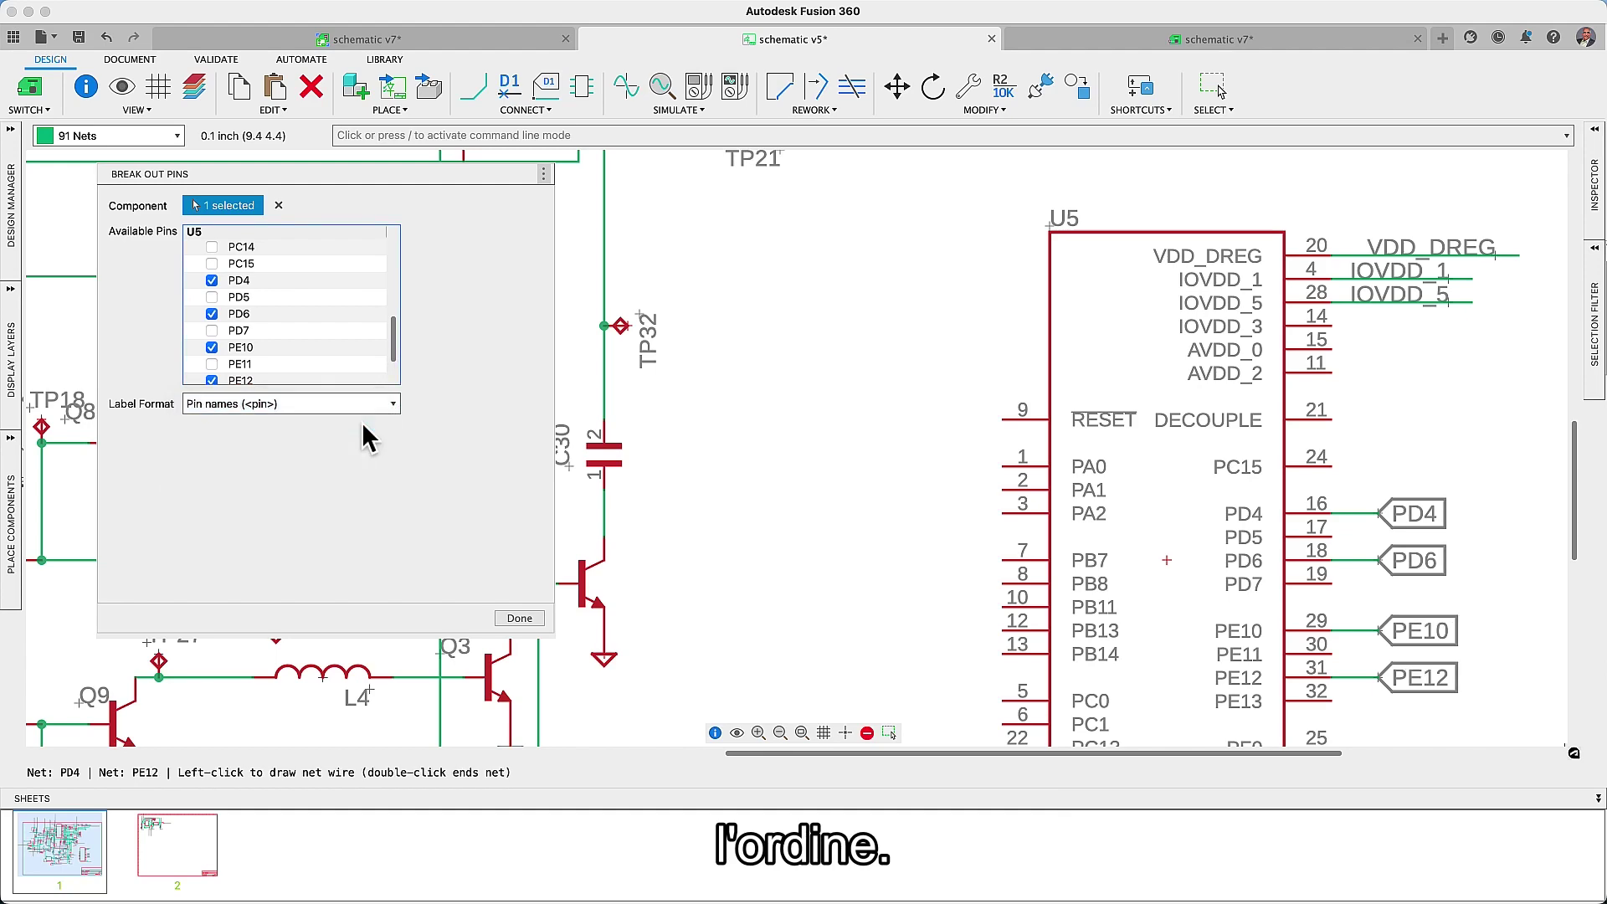
# - Finish the pin breakout on U5
pyautogui.click(517, 617)
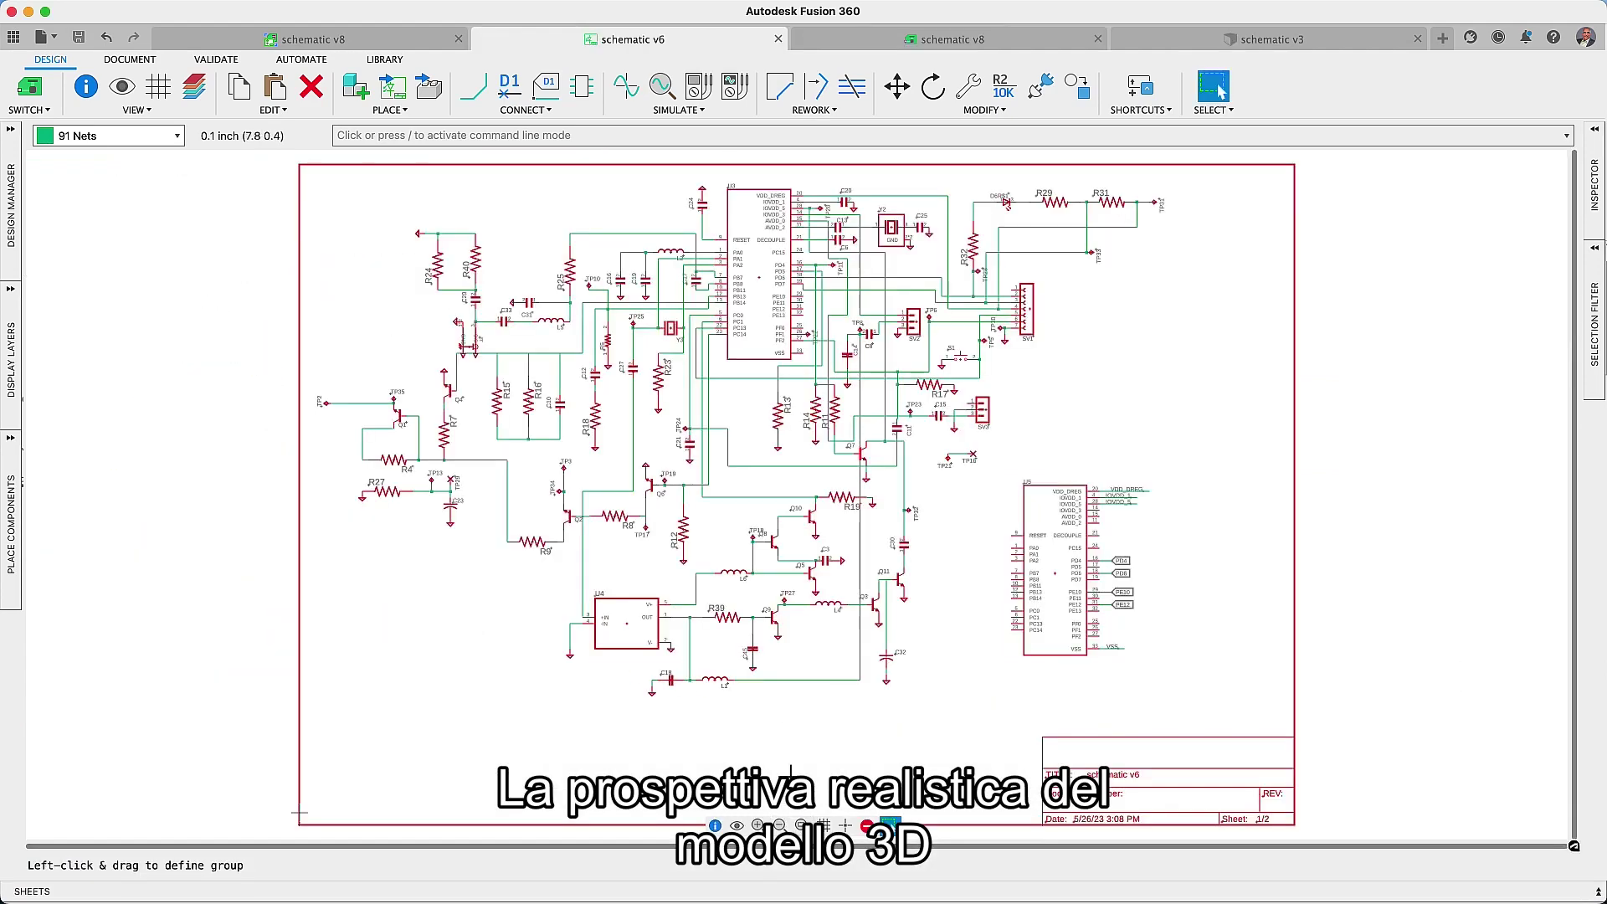
# - Switch to the schematic v8 board layout and push it to the 3D PCB with the Recommended preset
pyautogui.click(868, 43)
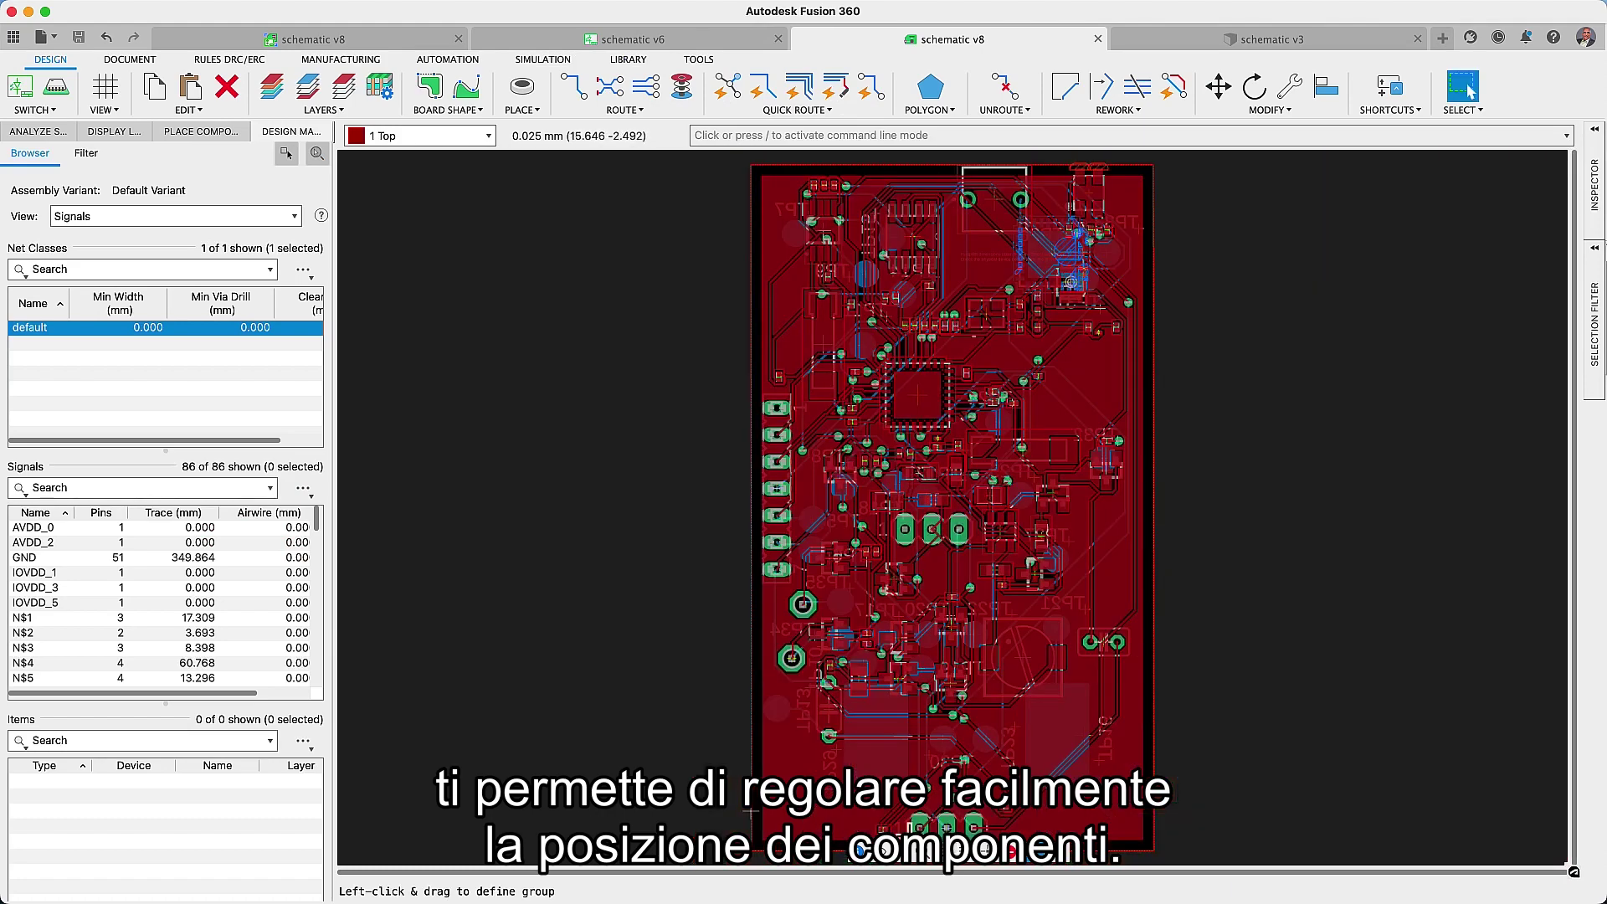
pyautogui.click(55, 91)
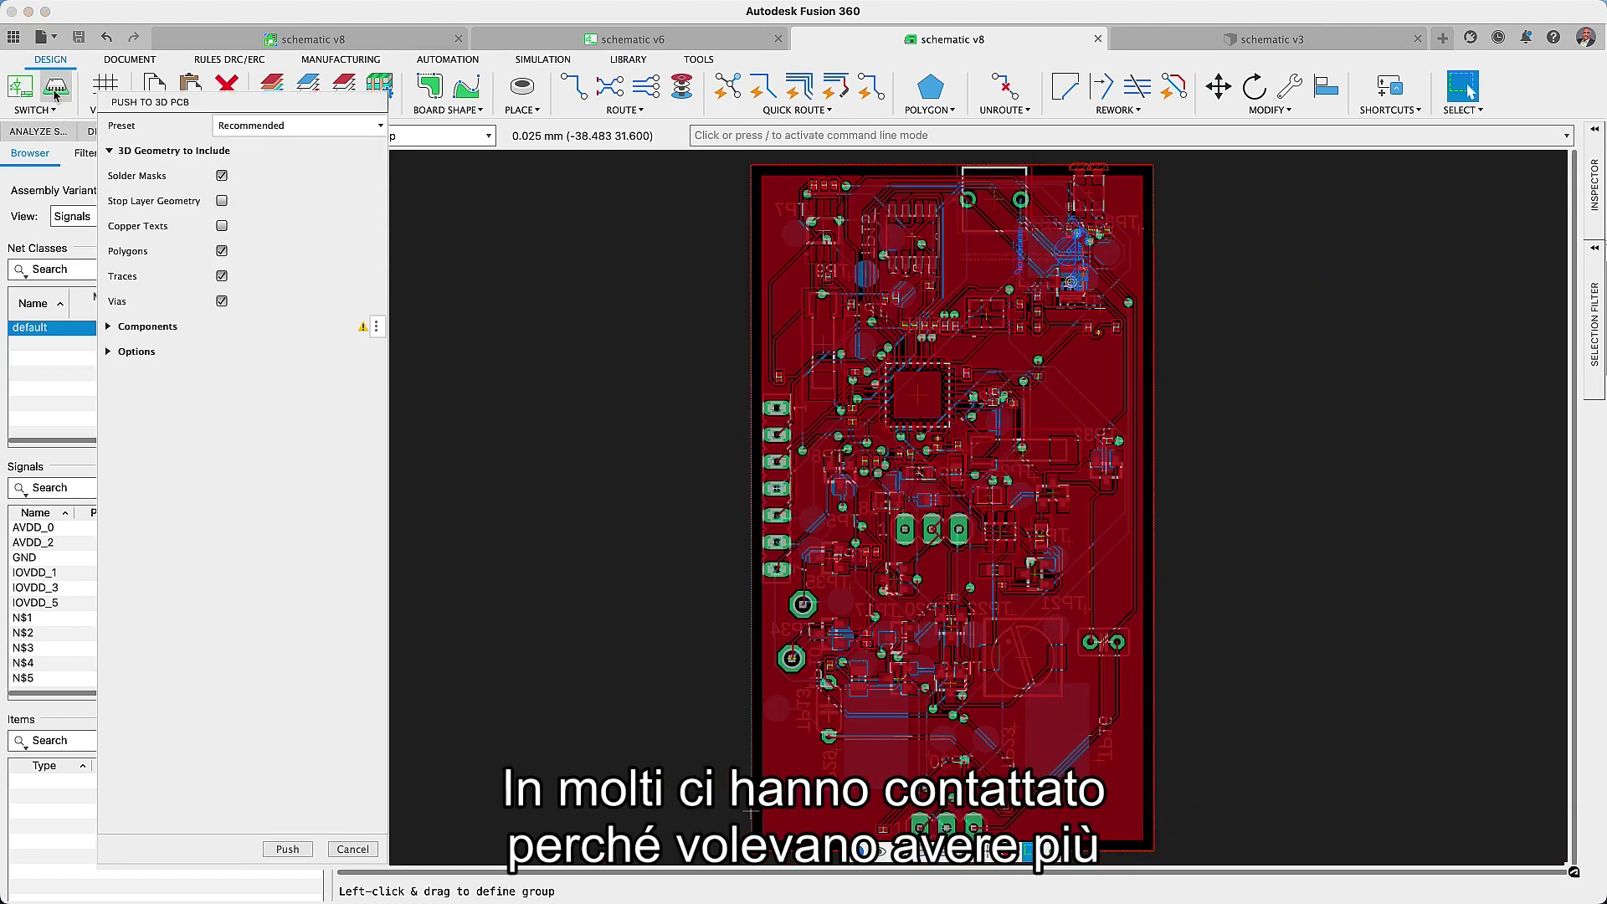
pyautogui.click(298, 850)
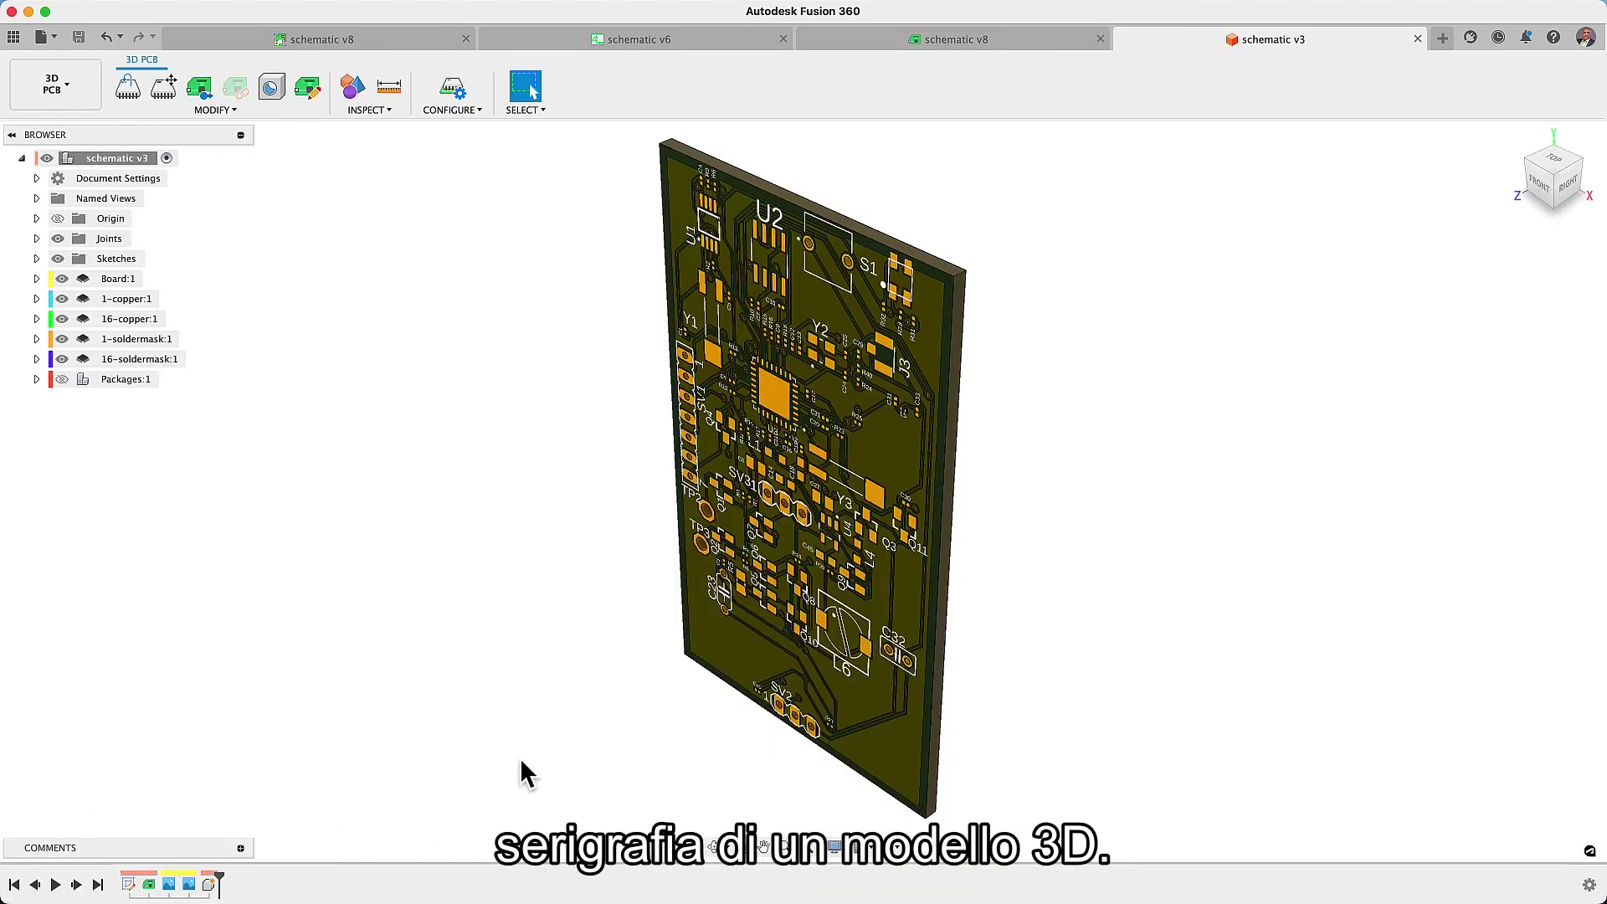
pyautogui.click(1539, 184)
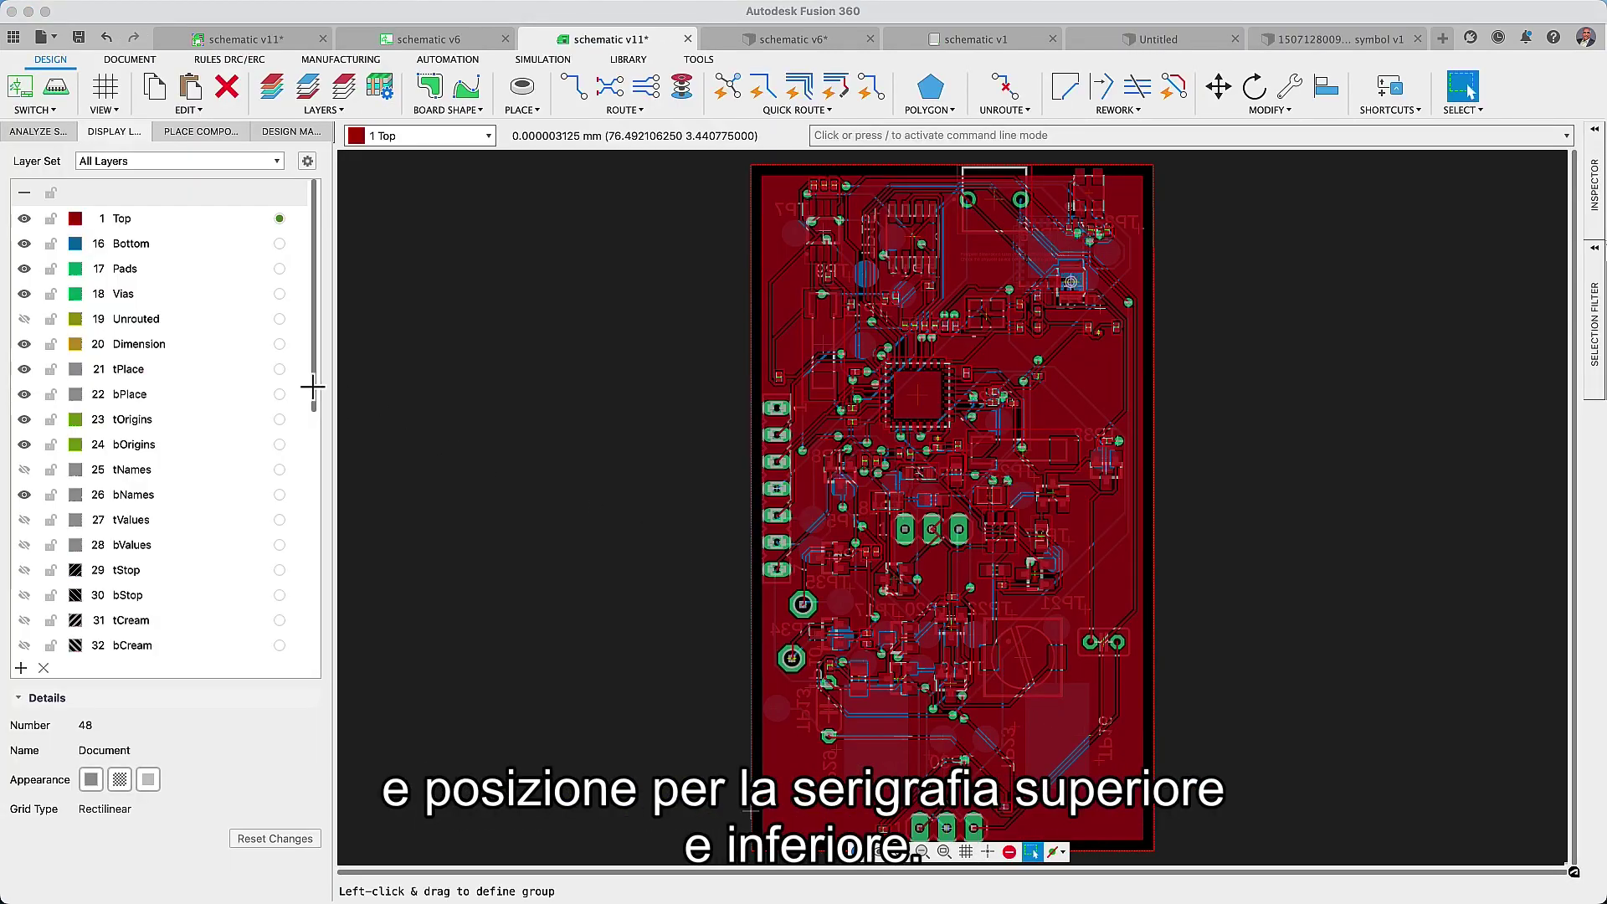
# - Show layer 48 Document on the board and make it the active layer
pyautogui.moveTo(312, 387); pyautogui.dragTo(304, 623)
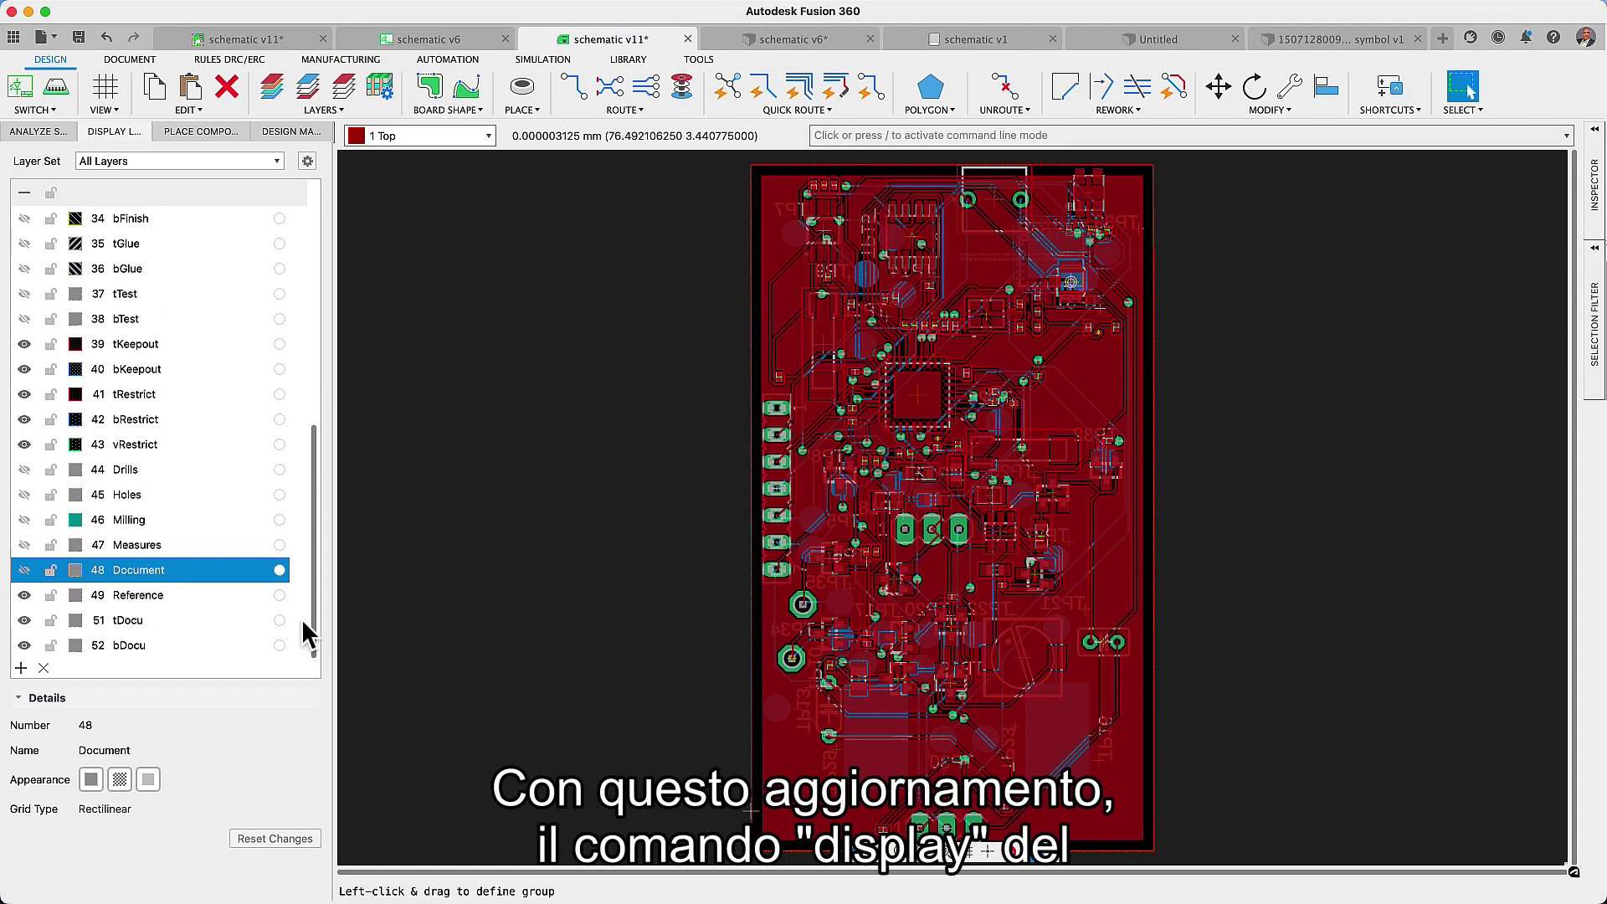
pyautogui.click(25, 571)
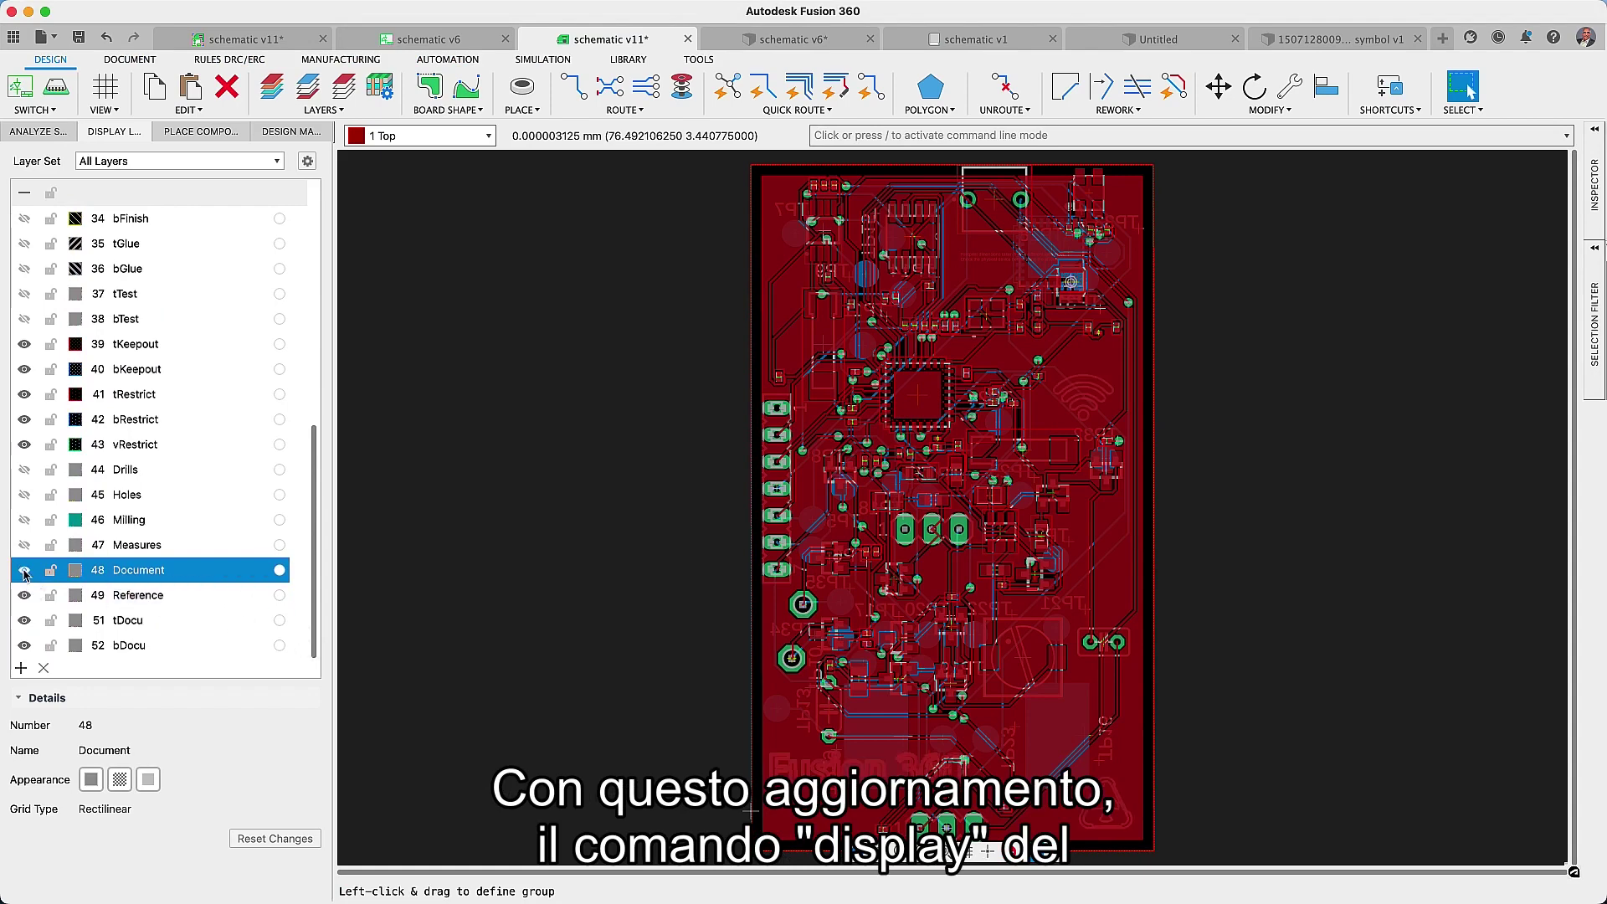
pyautogui.click(280, 570)
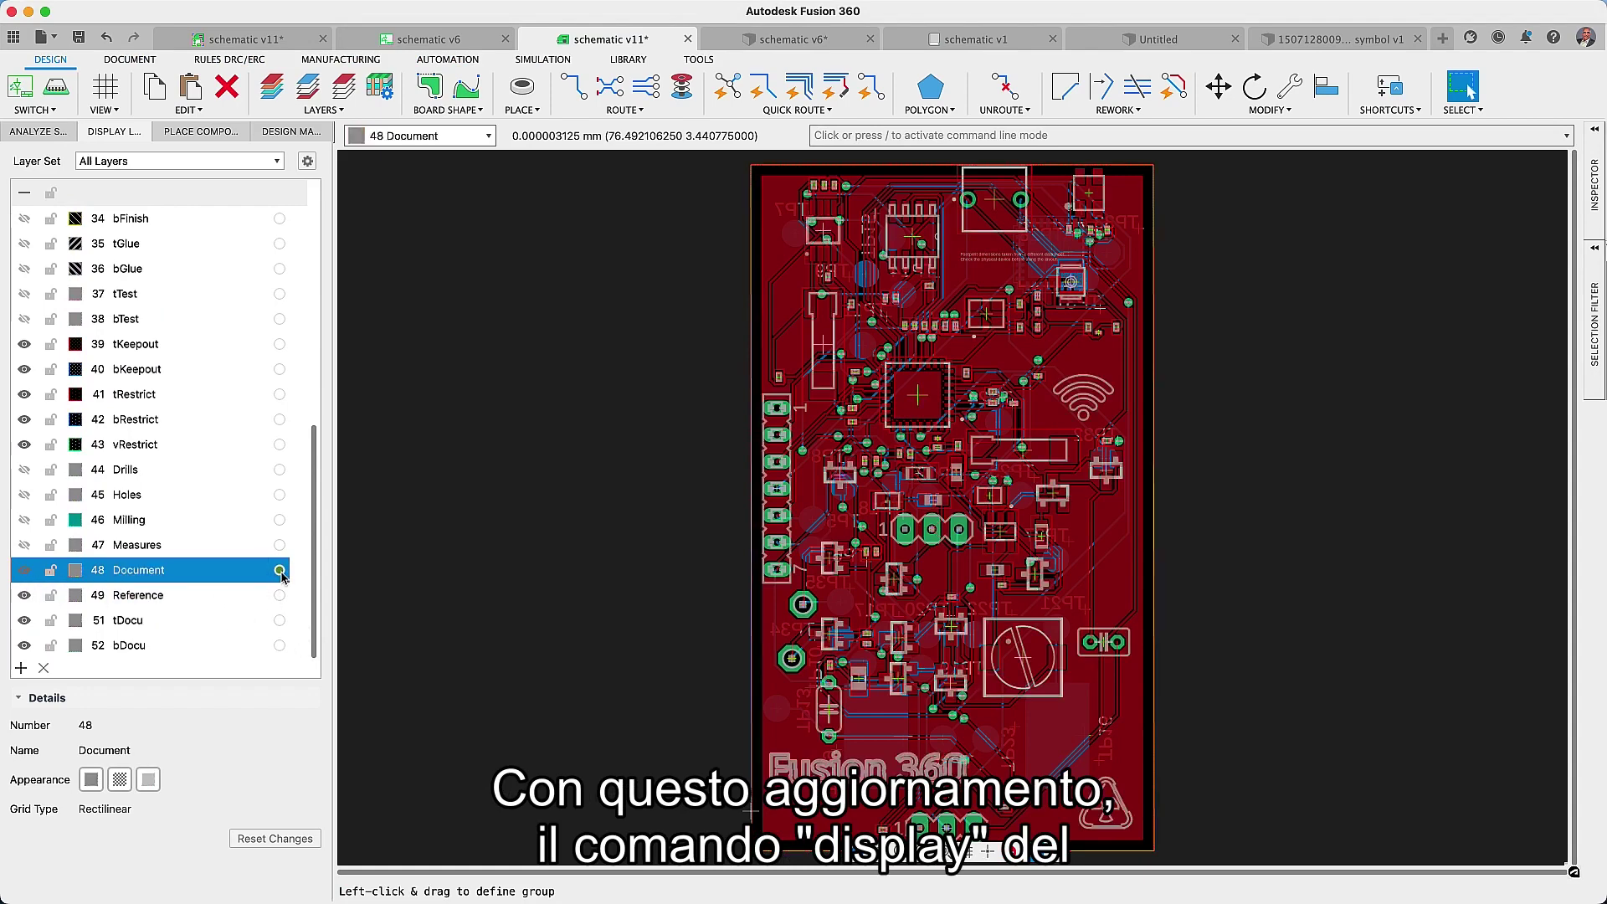
# - Add layer 48 Document to the editable Top Silkscreen layer set and confirm the change
pyautogui.click(308, 163)
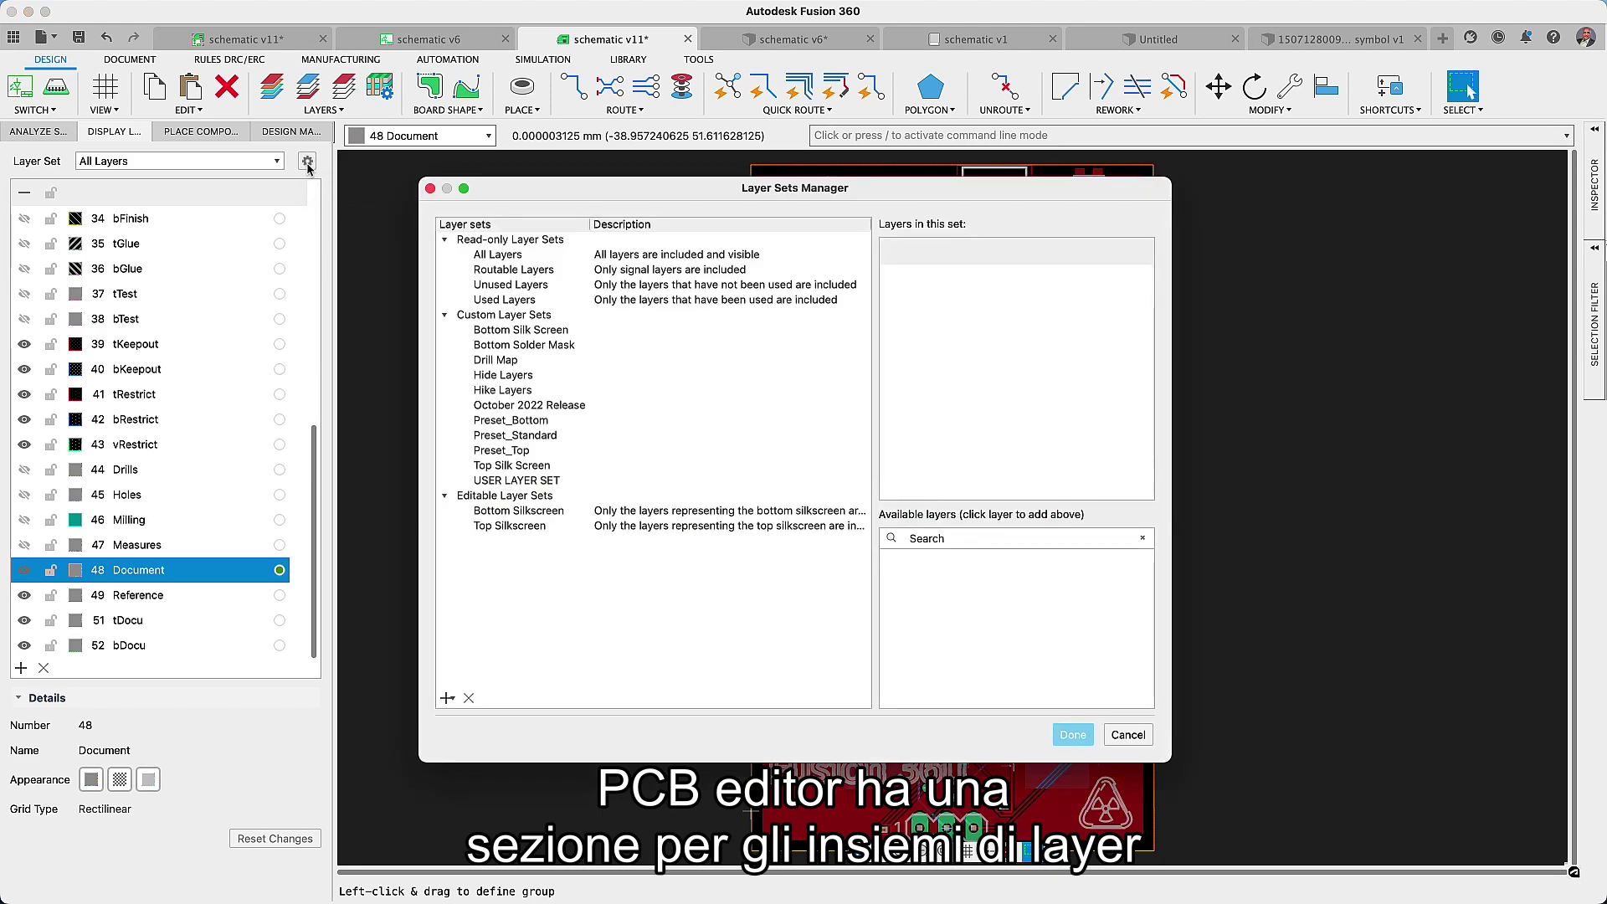
pyautogui.click(512, 525)
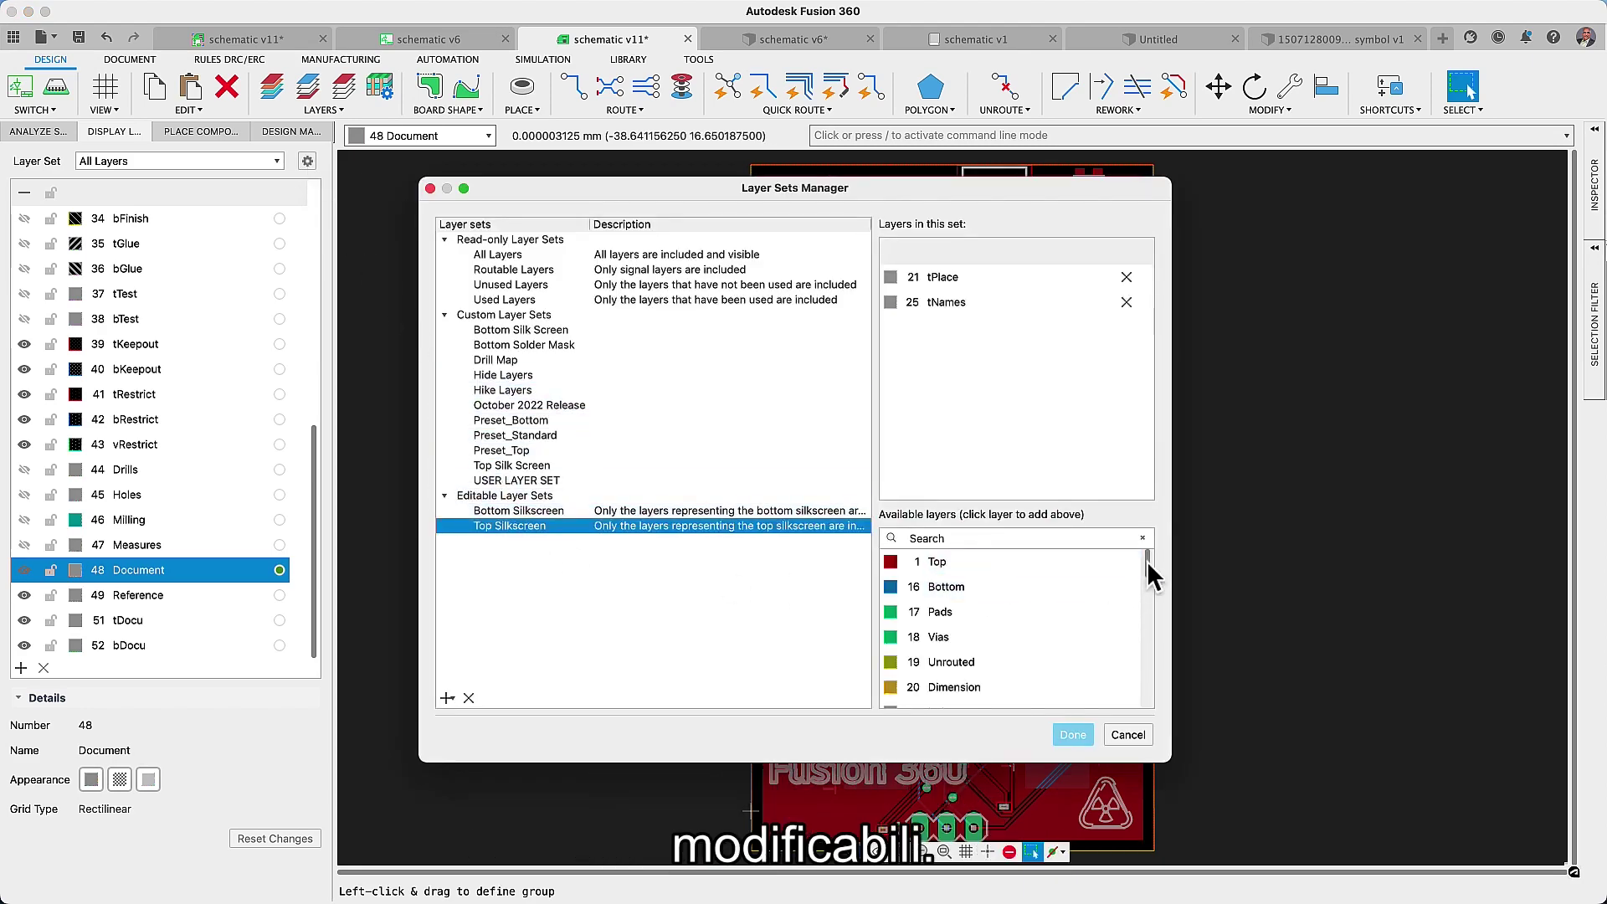
pyautogui.moveTo(1148, 563); pyautogui.dragTo(1151, 671)
pyautogui.click(950, 666)
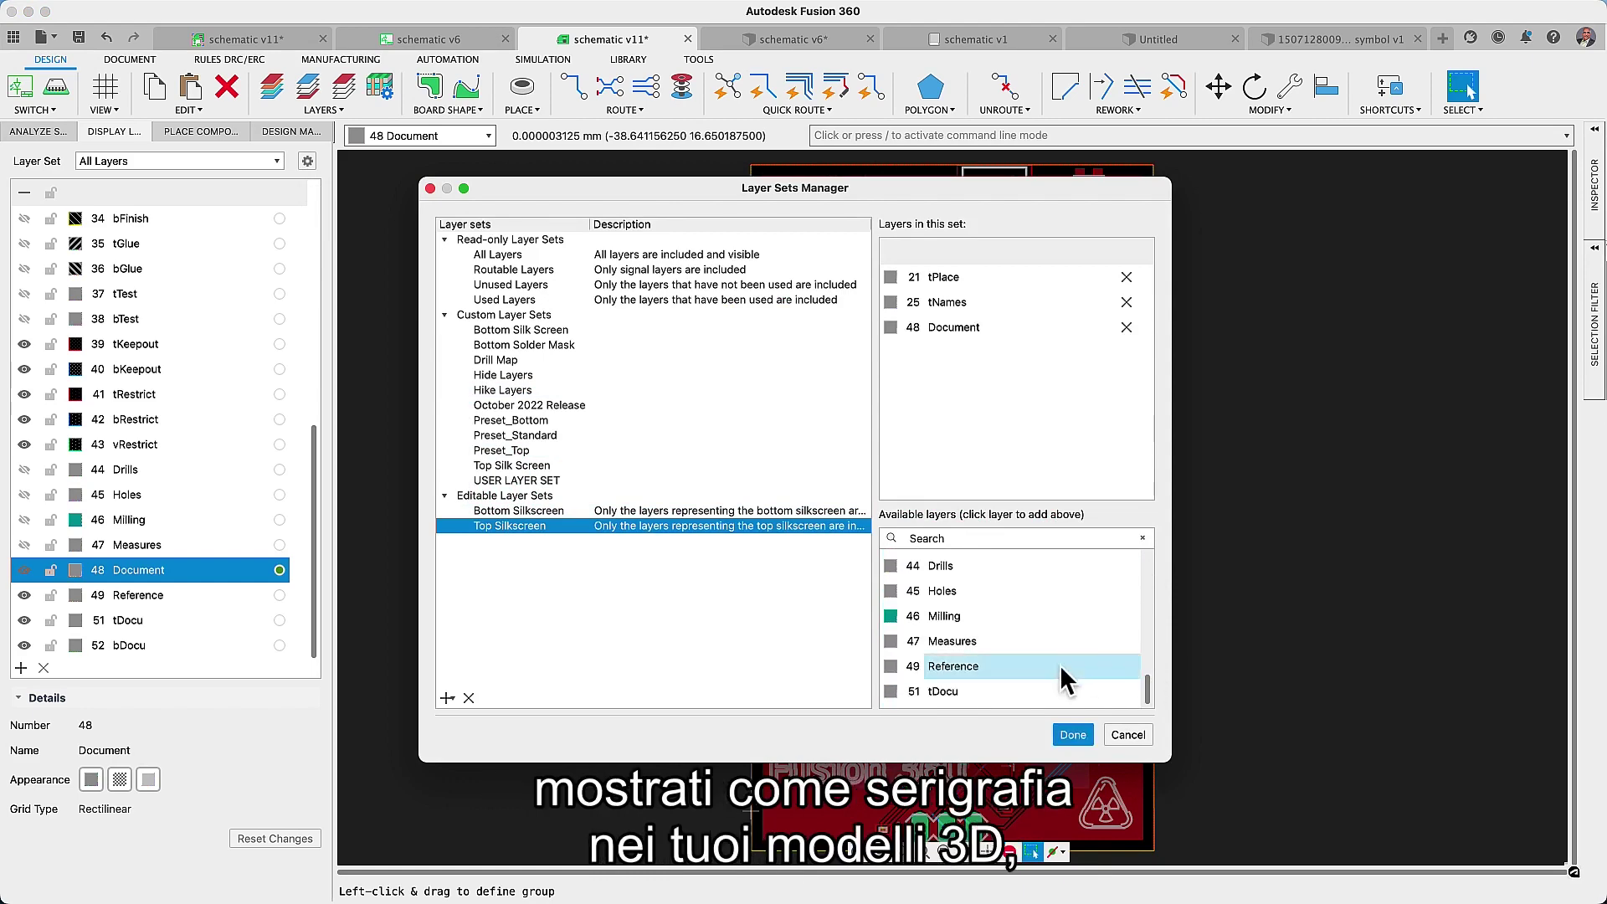
pyautogui.click(1073, 736)
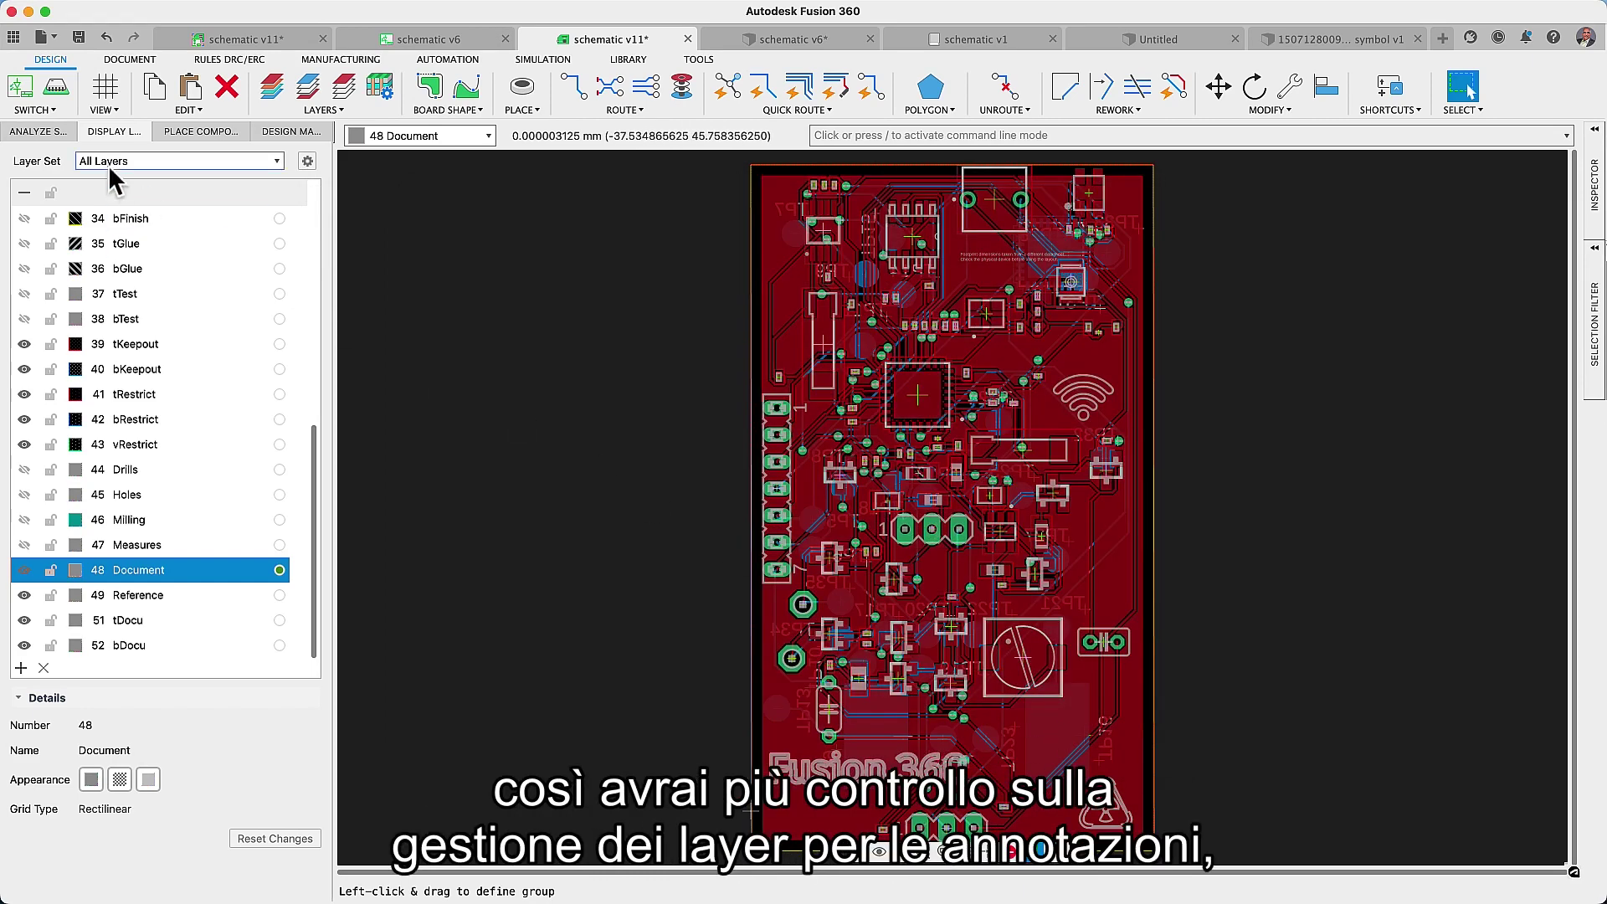
# - Push the board with the updated Top Silkscreen set to the 3D PCB using the Recommended preset
pyautogui.click(53, 96)
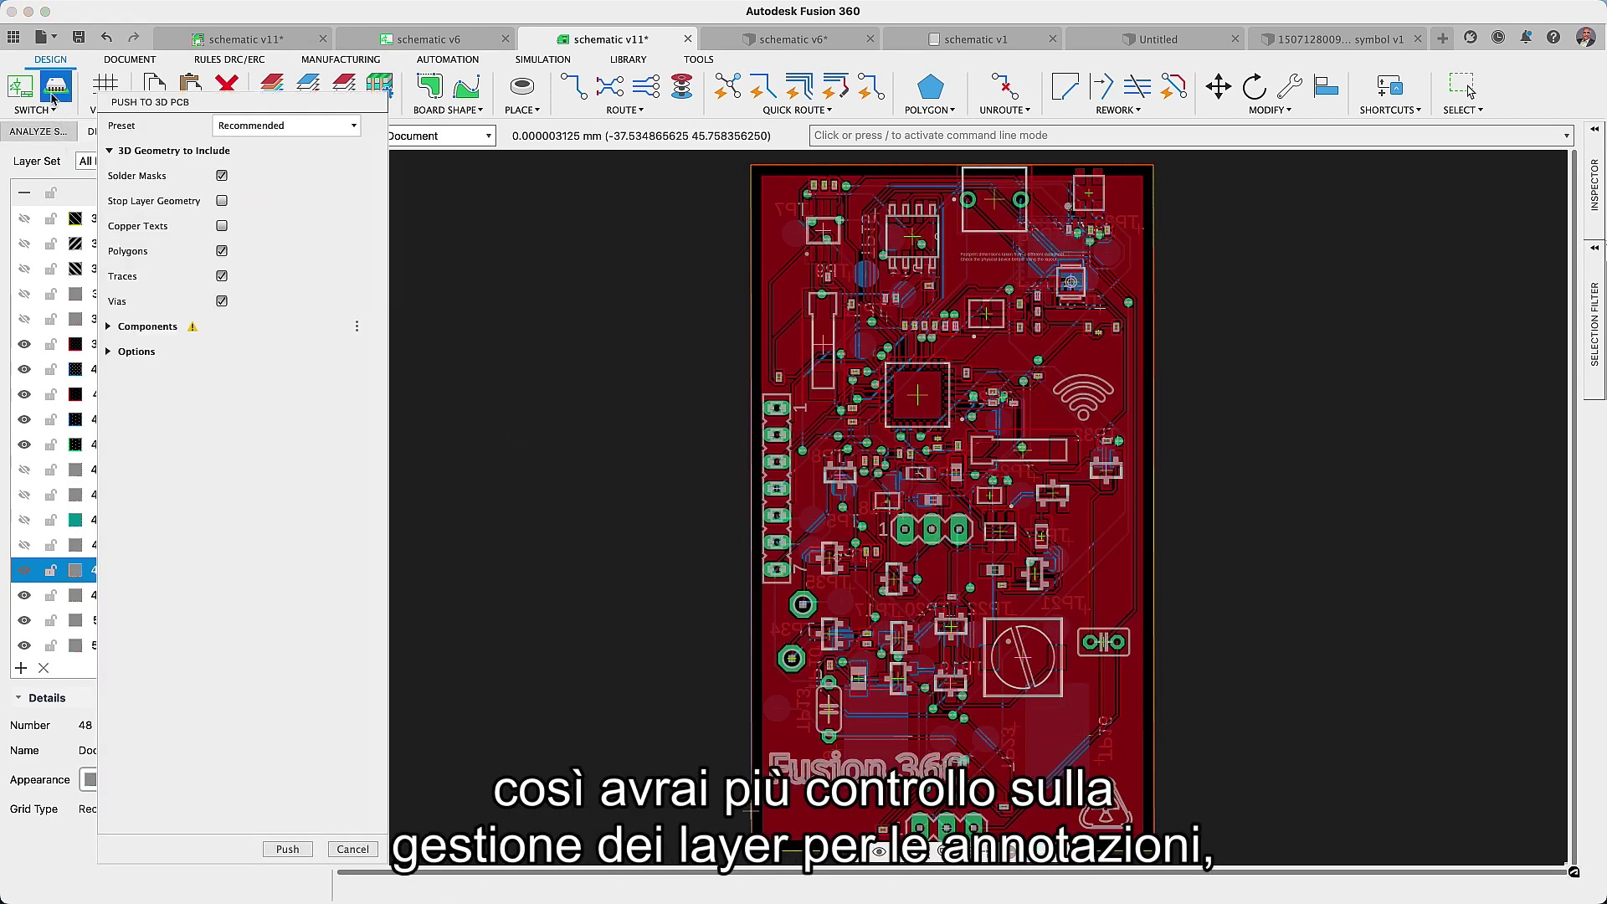
pyautogui.click(267, 848)
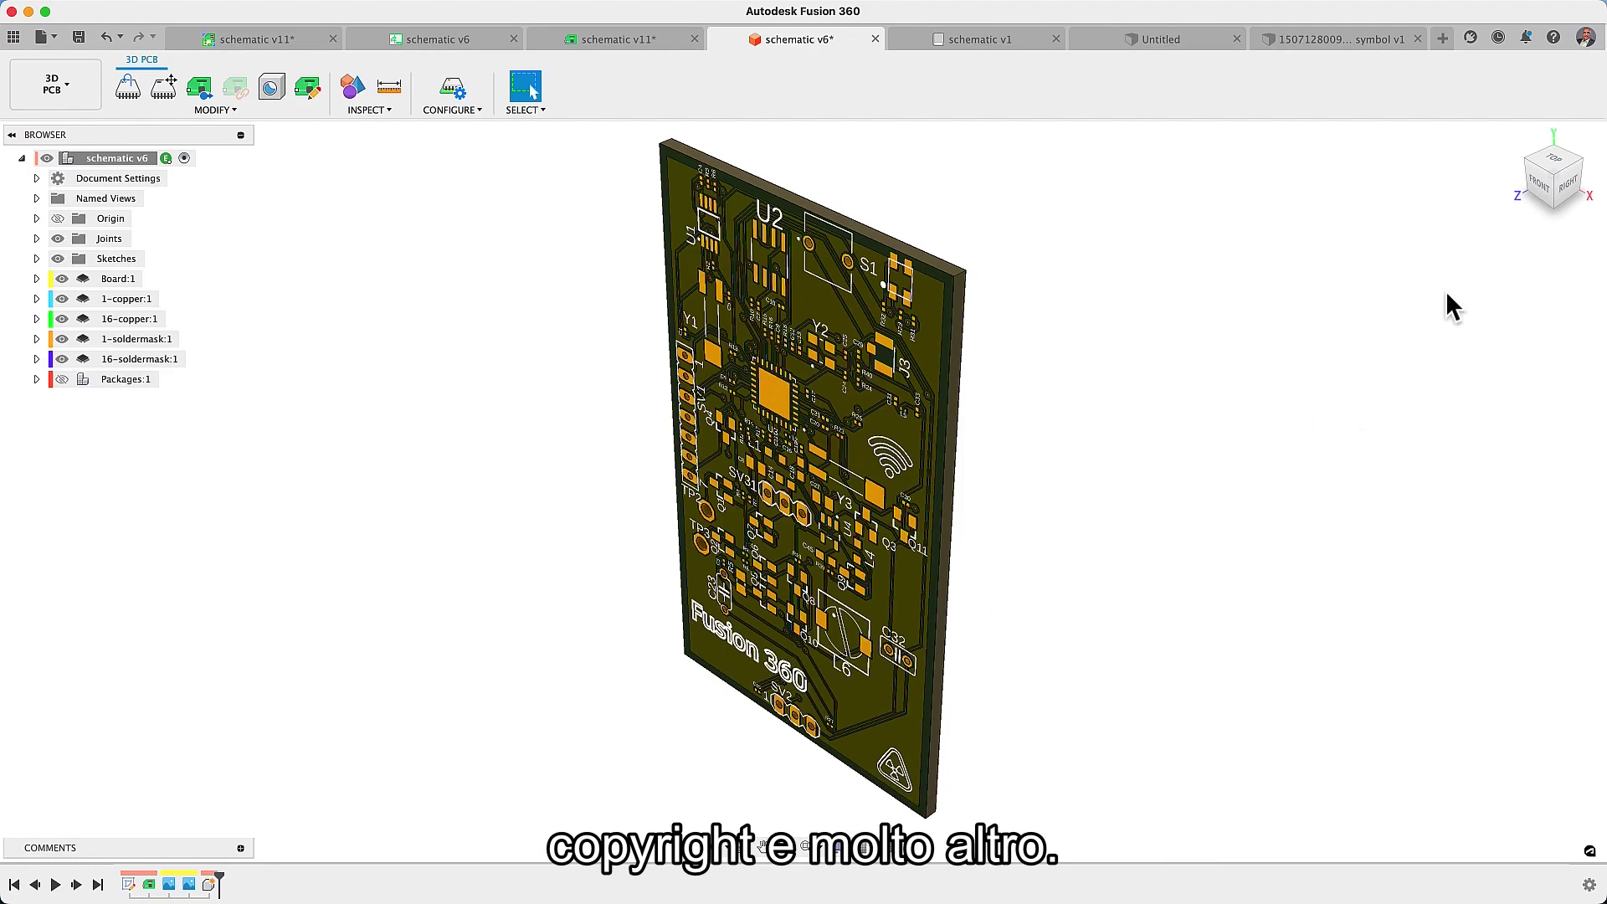
pyautogui.click(1544, 197)
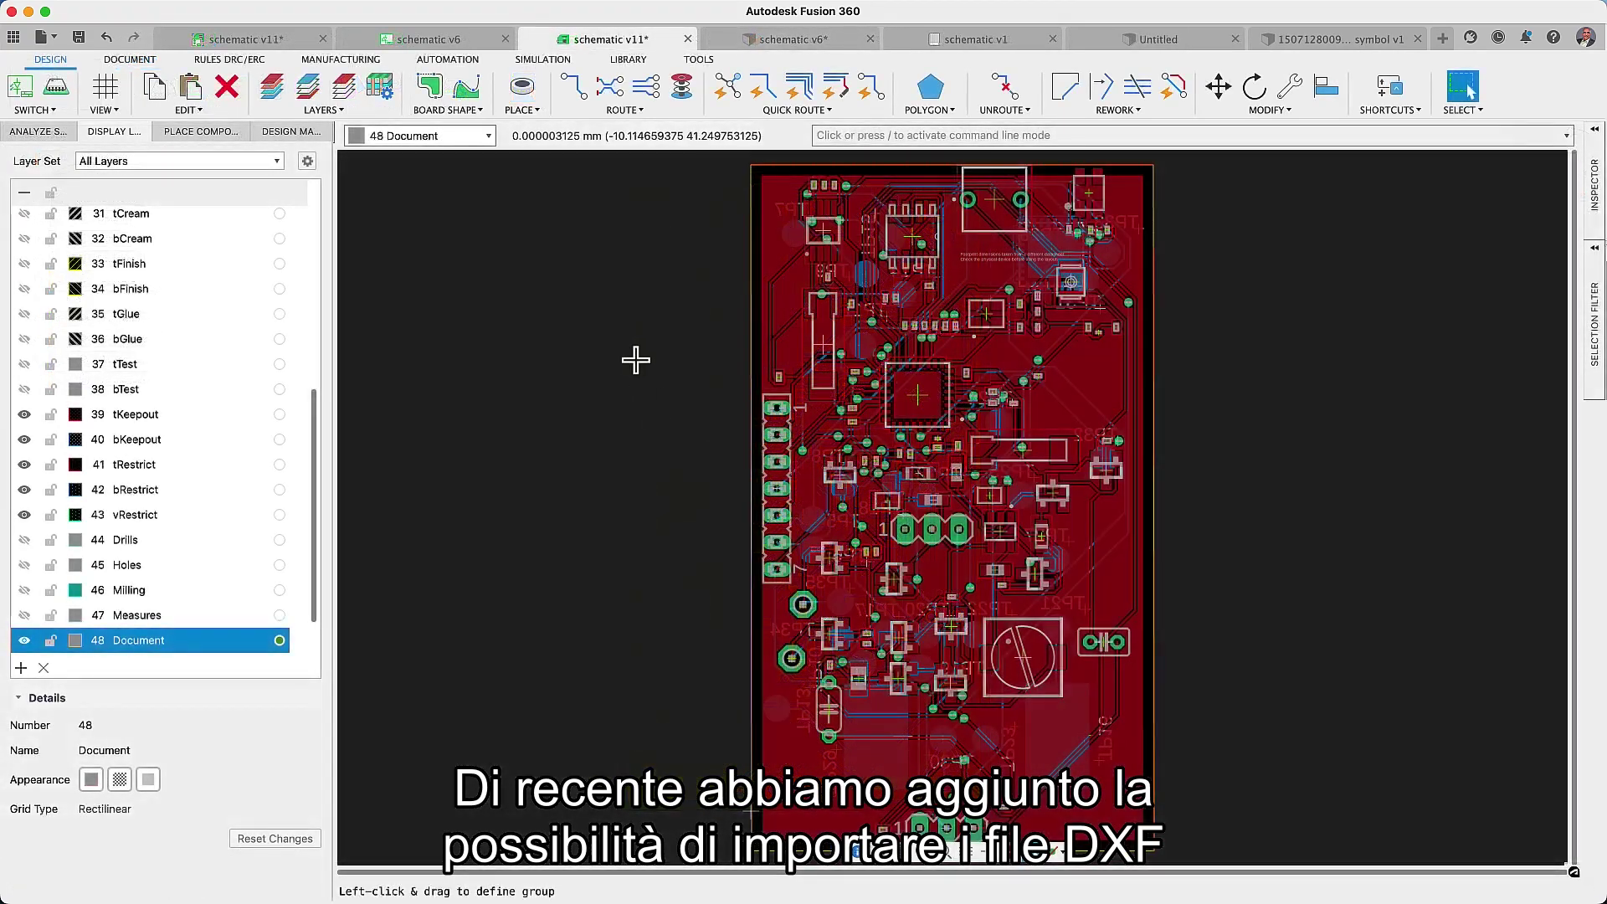
# - Start a DXF/DWG insertion on the board and load Wifi-Symbol.dxf from the computer's Symbols folder
pyautogui.click(524, 107)
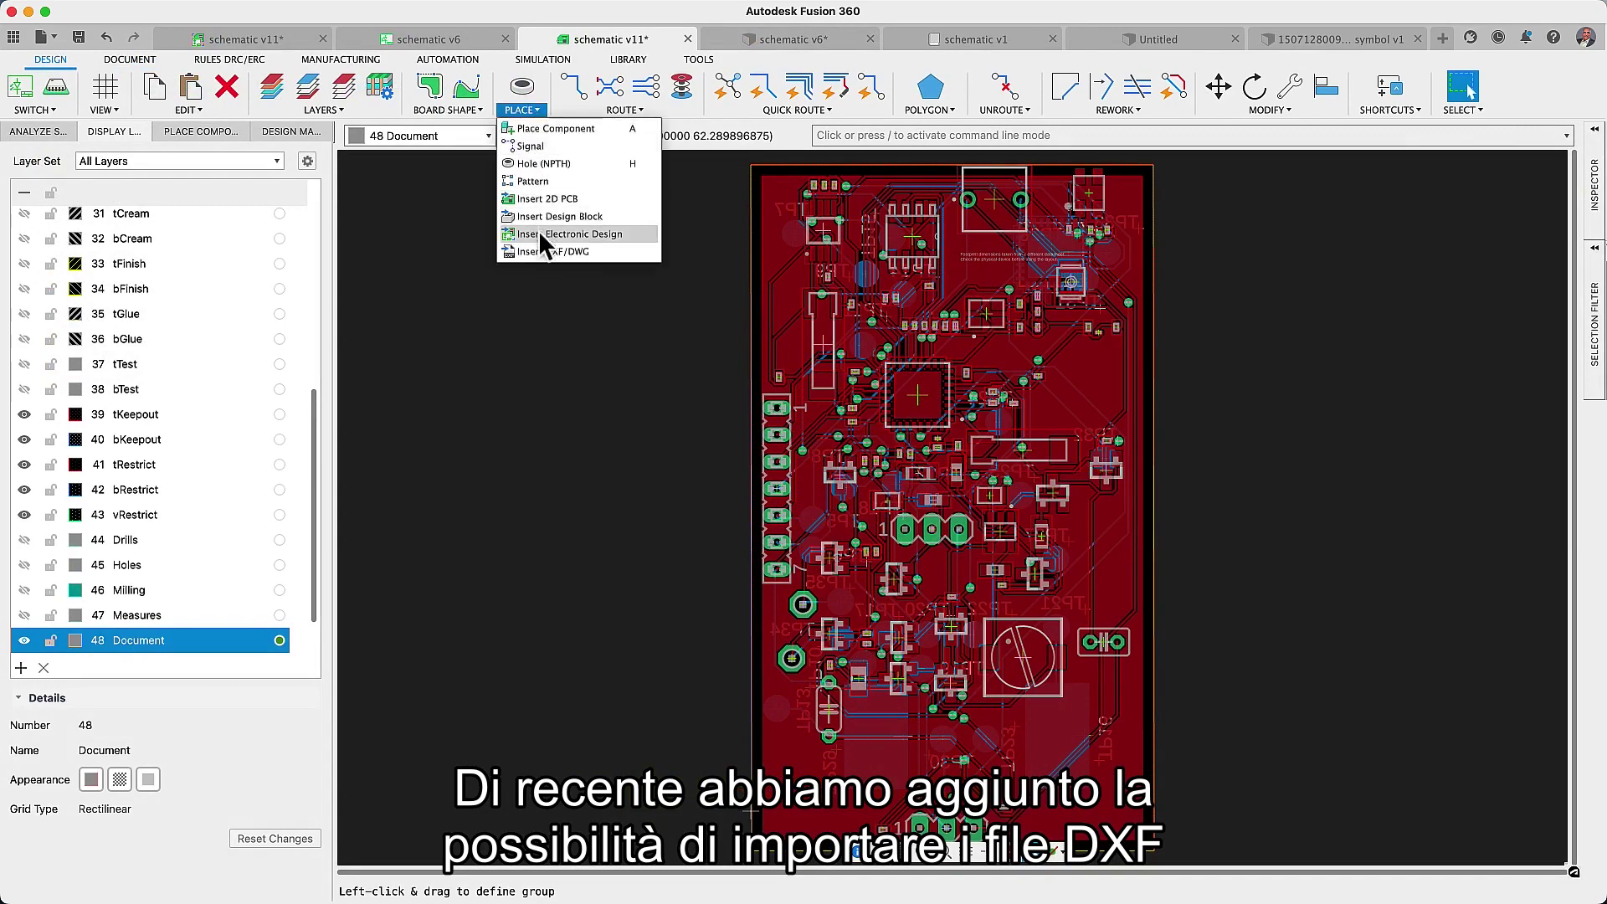
pyautogui.click(540, 251)
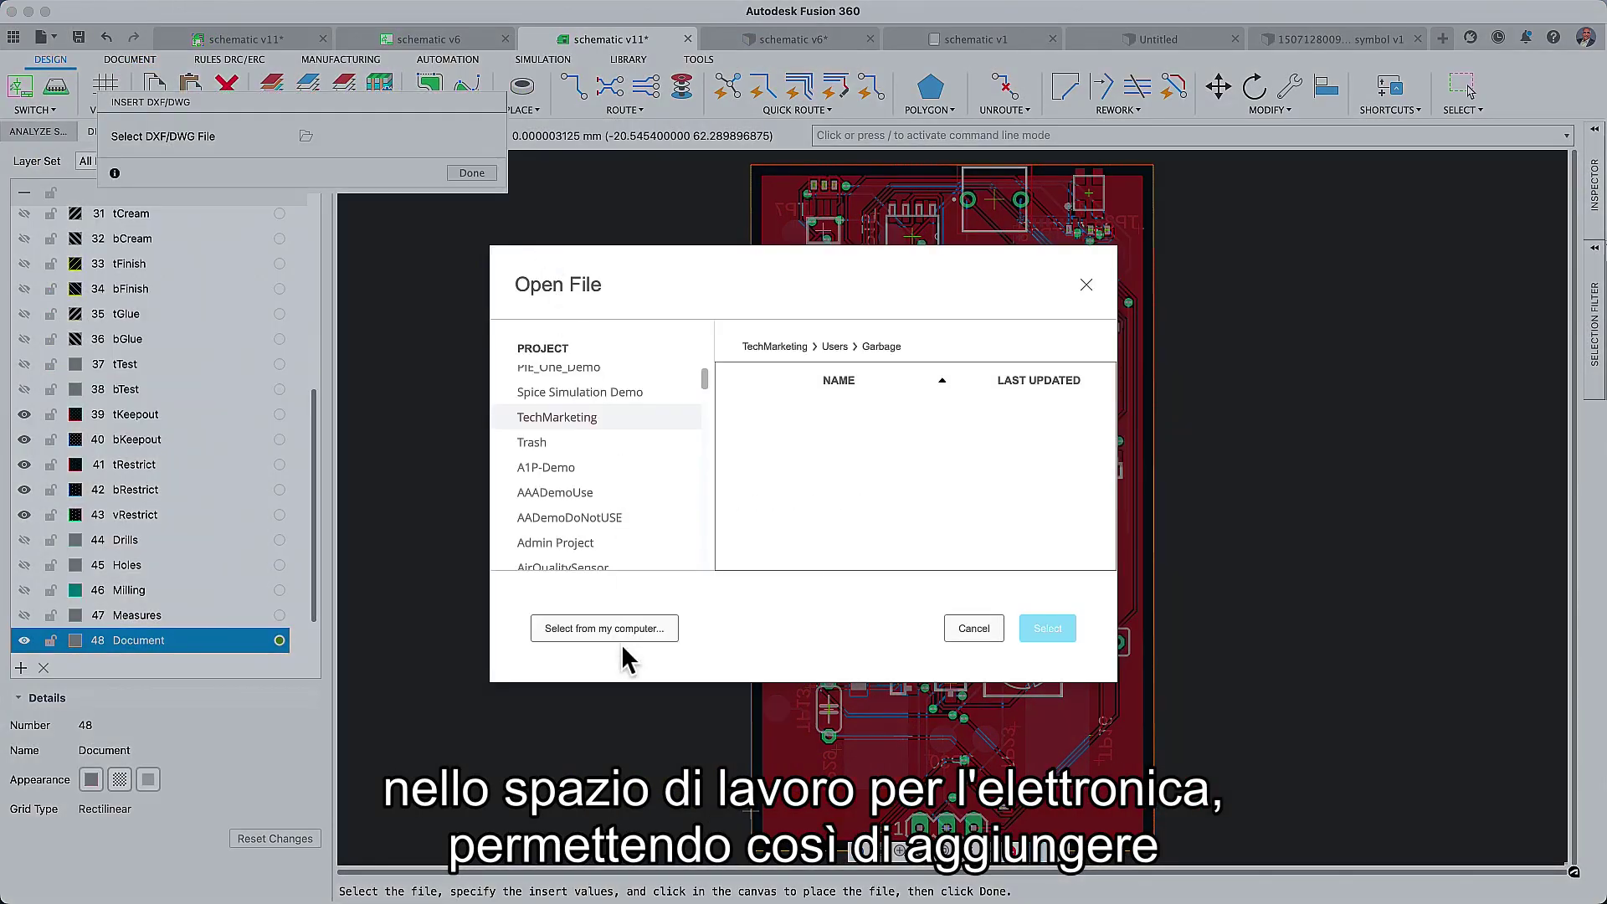
pyautogui.click(621, 635)
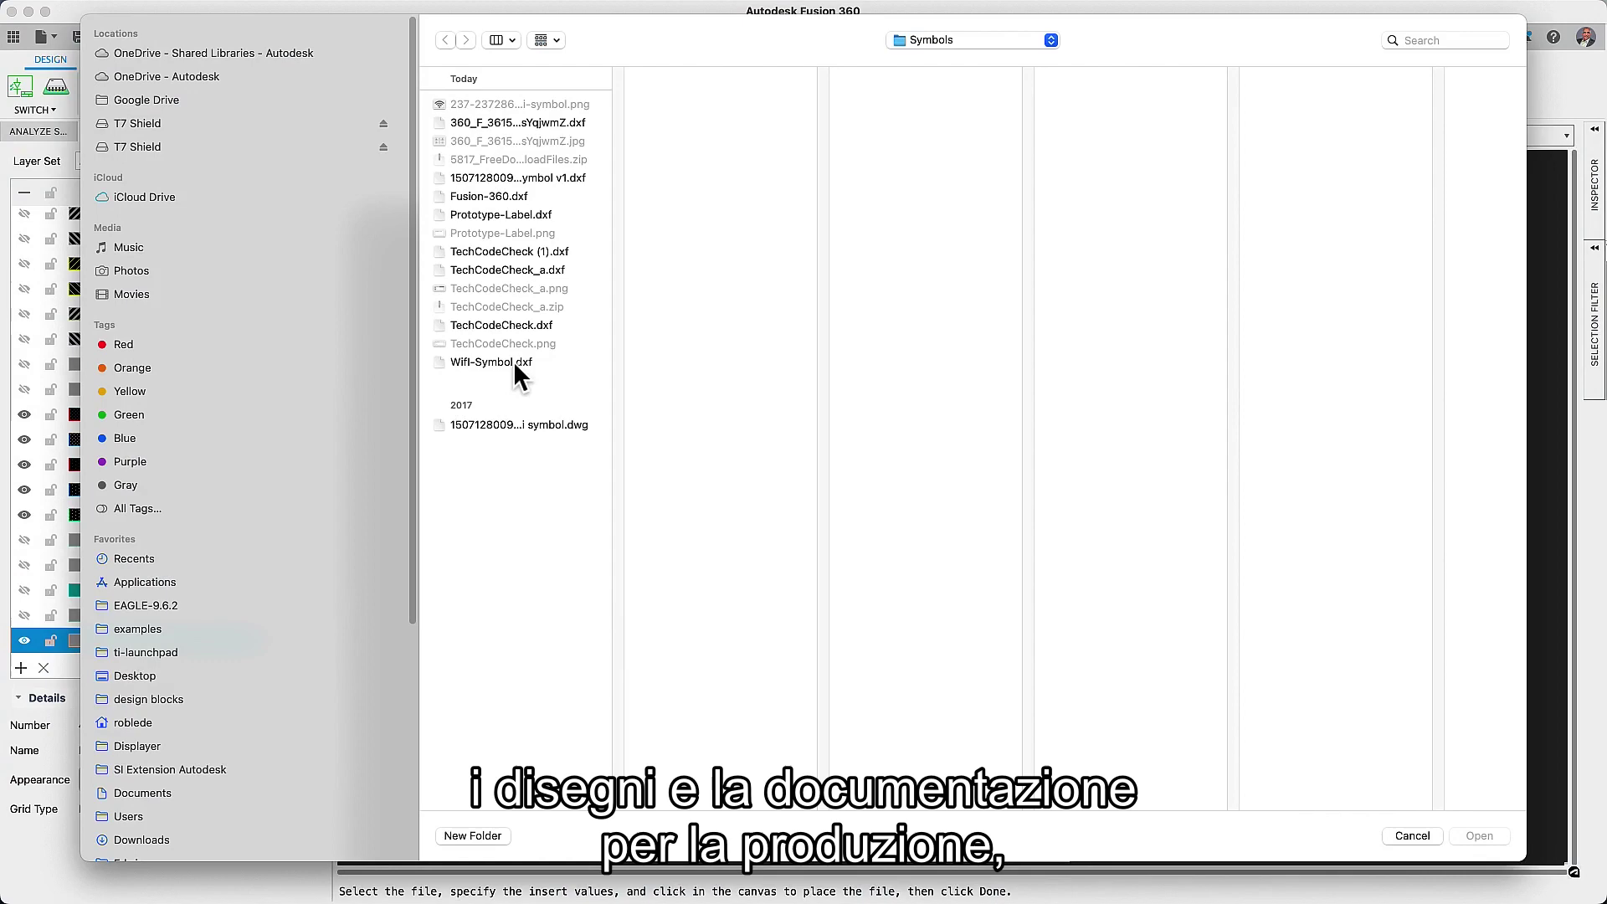
pyautogui.click(514, 365)
pyautogui.click(1477, 836)
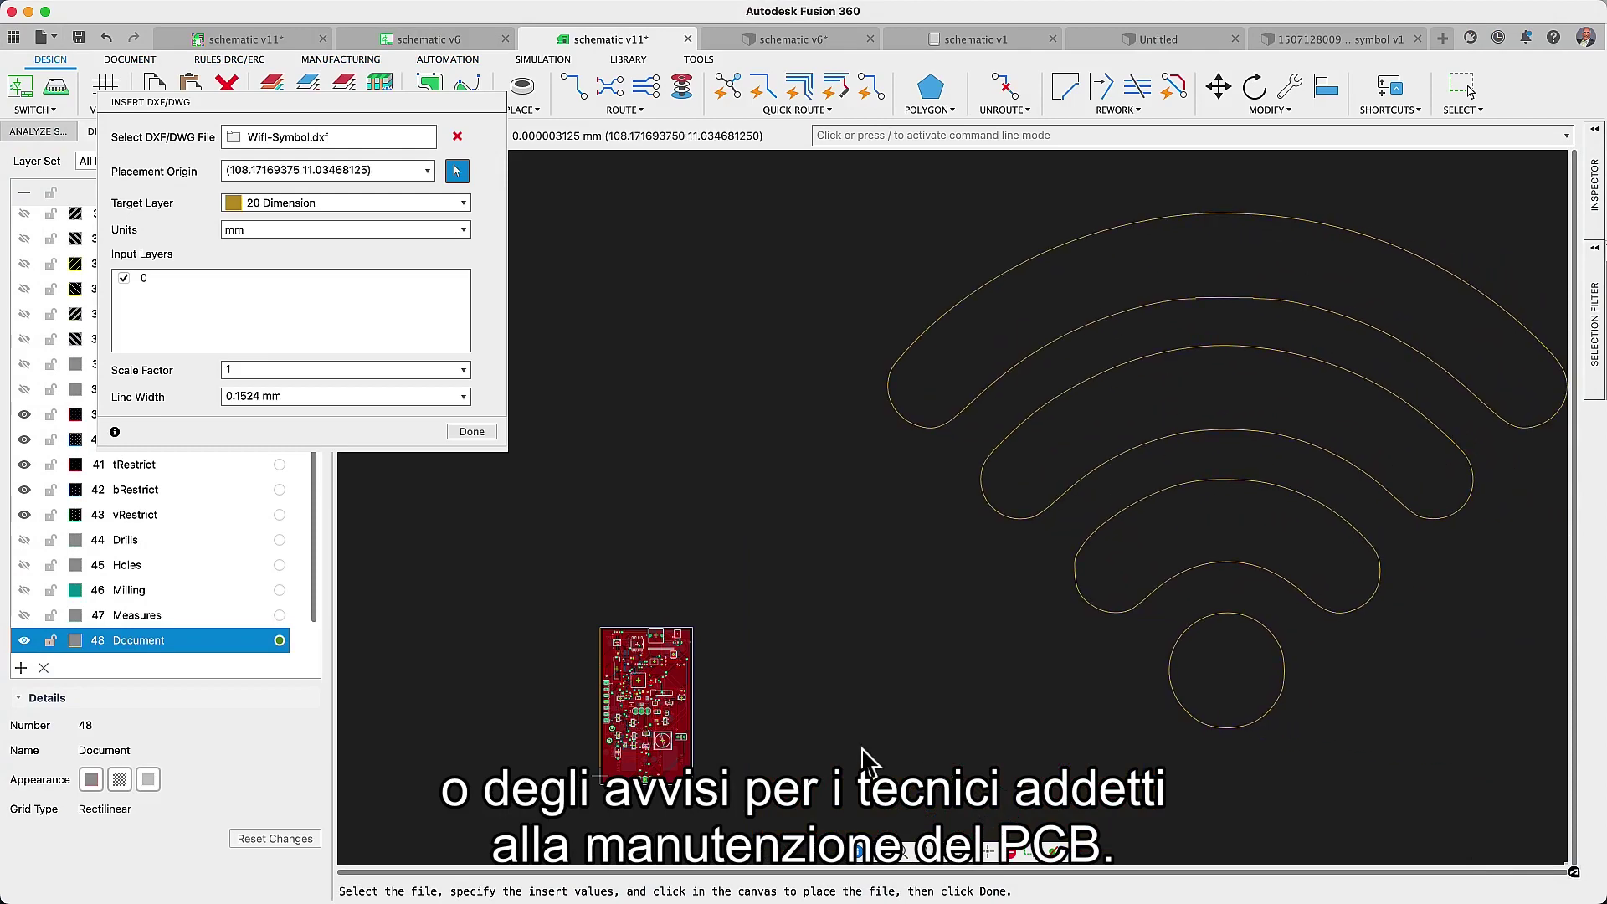
# - Set the DXF's target layer to 48 Document and its units to mil
pyautogui.click(461, 201)
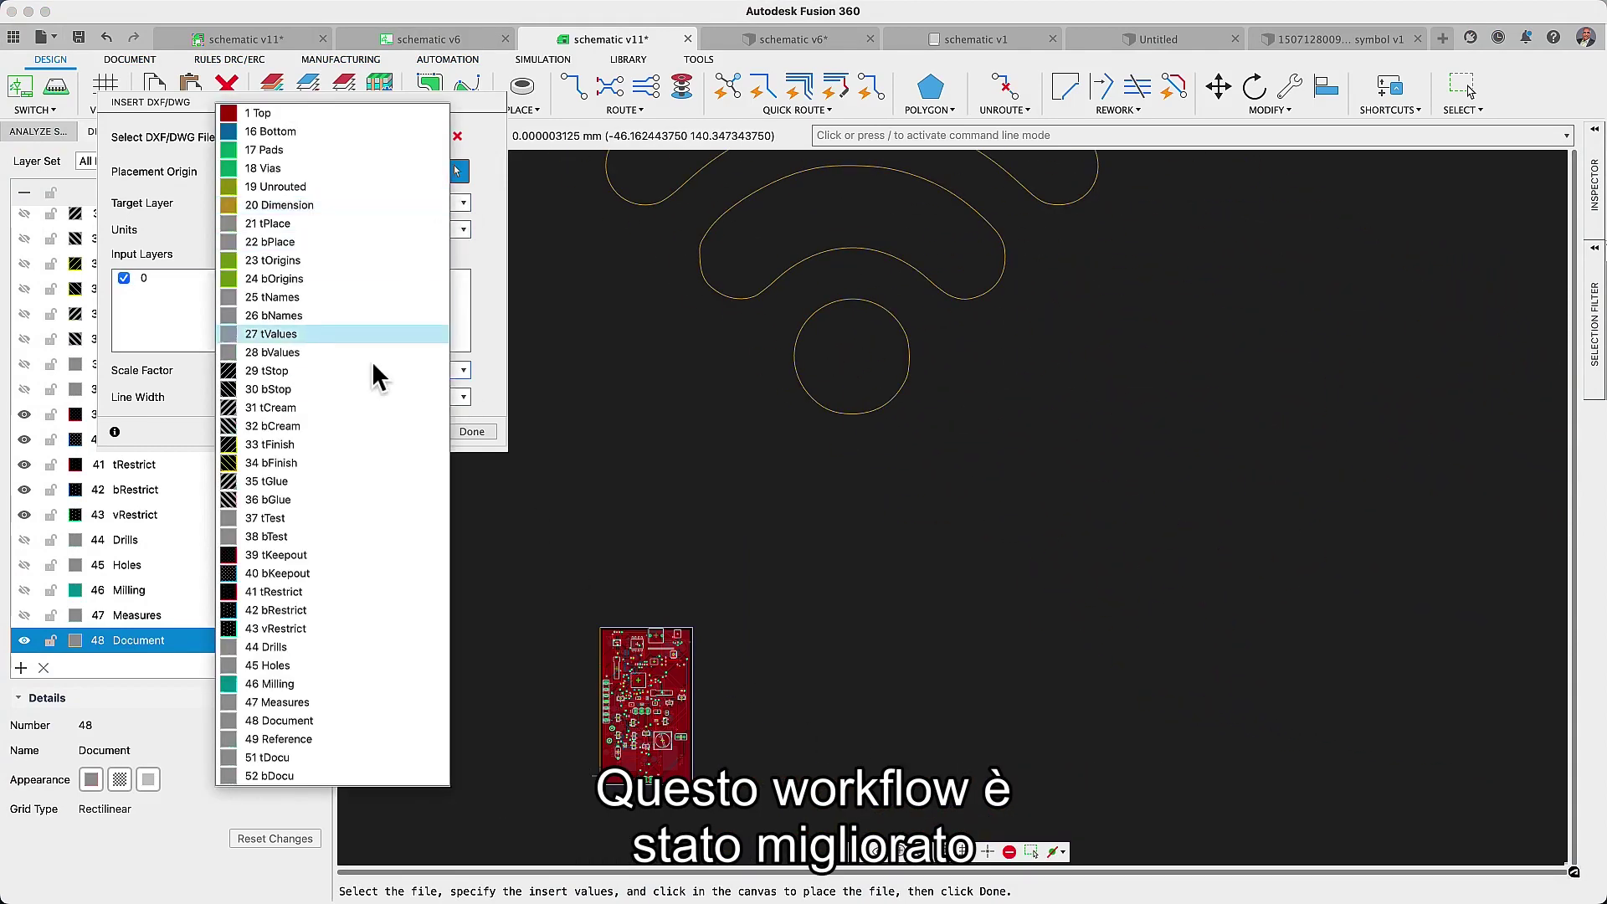
pyautogui.click(307, 721)
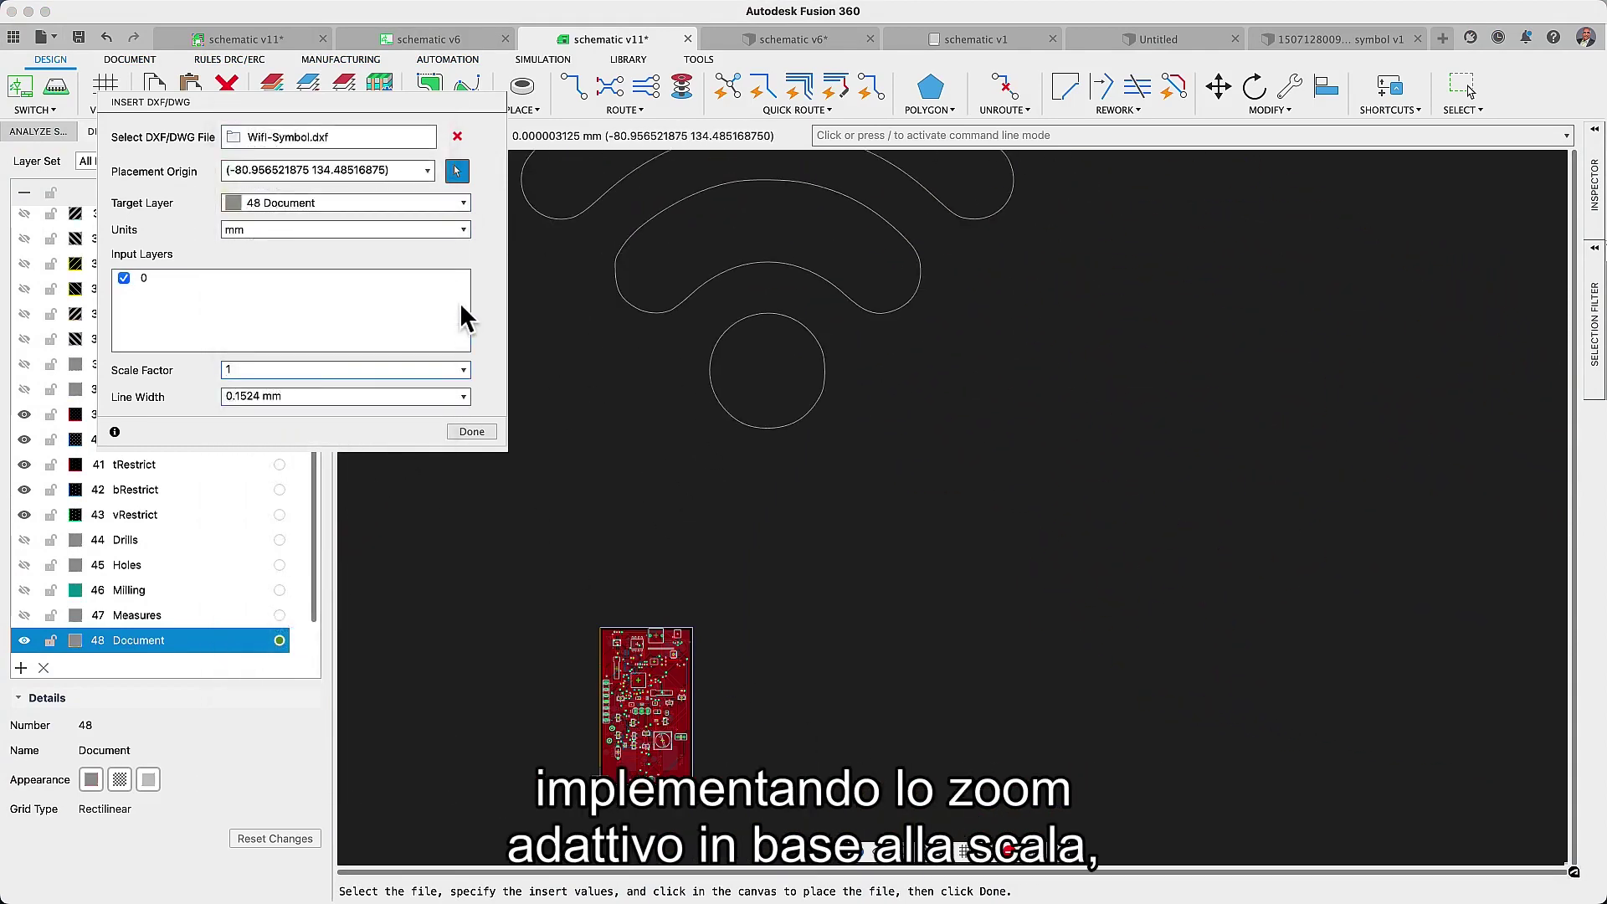
pyautogui.click(463, 231)
pyautogui.click(392, 270)
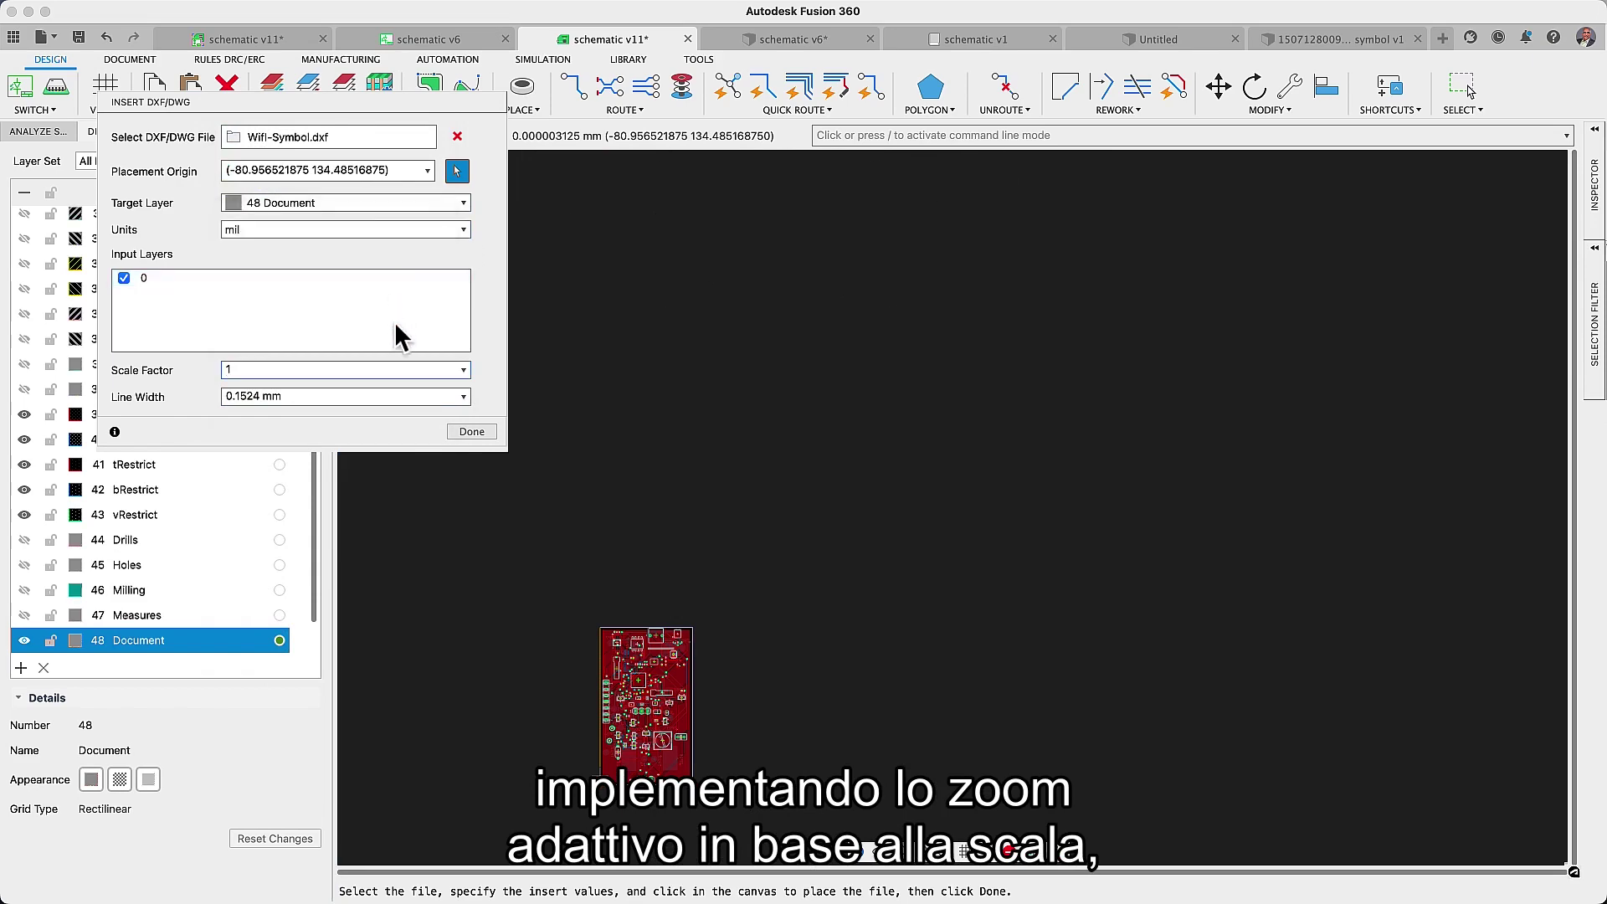
# - Place the Wi-Fi symbol on the board at about (27.79, 37.98) mm, to the right of the large central chip, and finish the import
pyautogui.scroll(5, 619, 691)
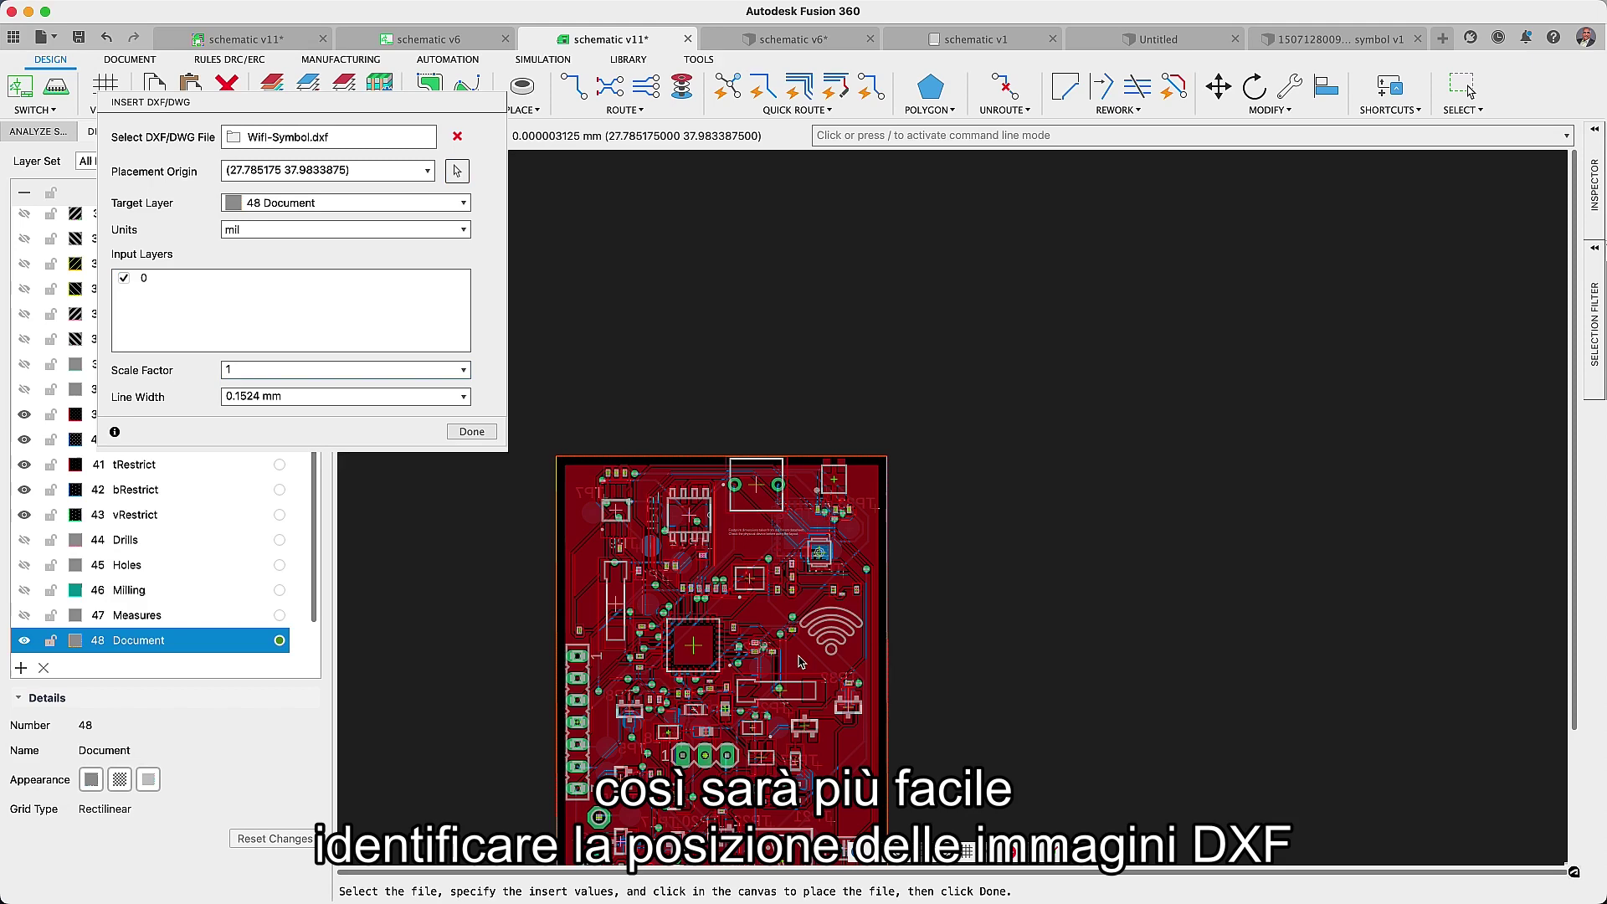
pyautogui.click(800, 661)
pyautogui.hotkey('alt', 'F2')
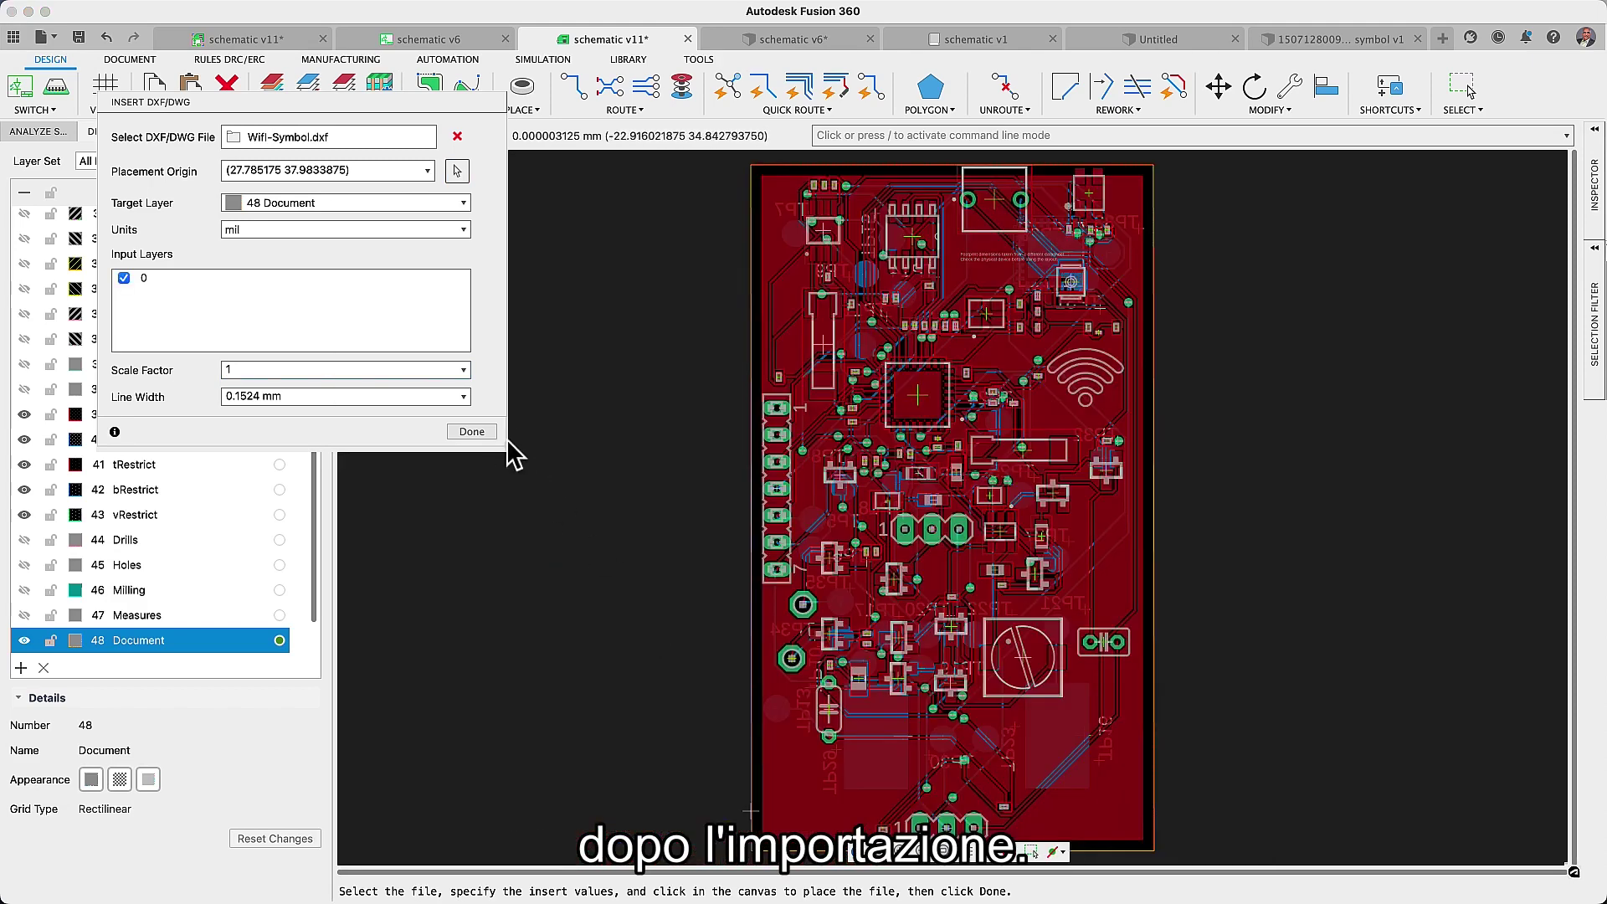
pyautogui.click(471, 432)
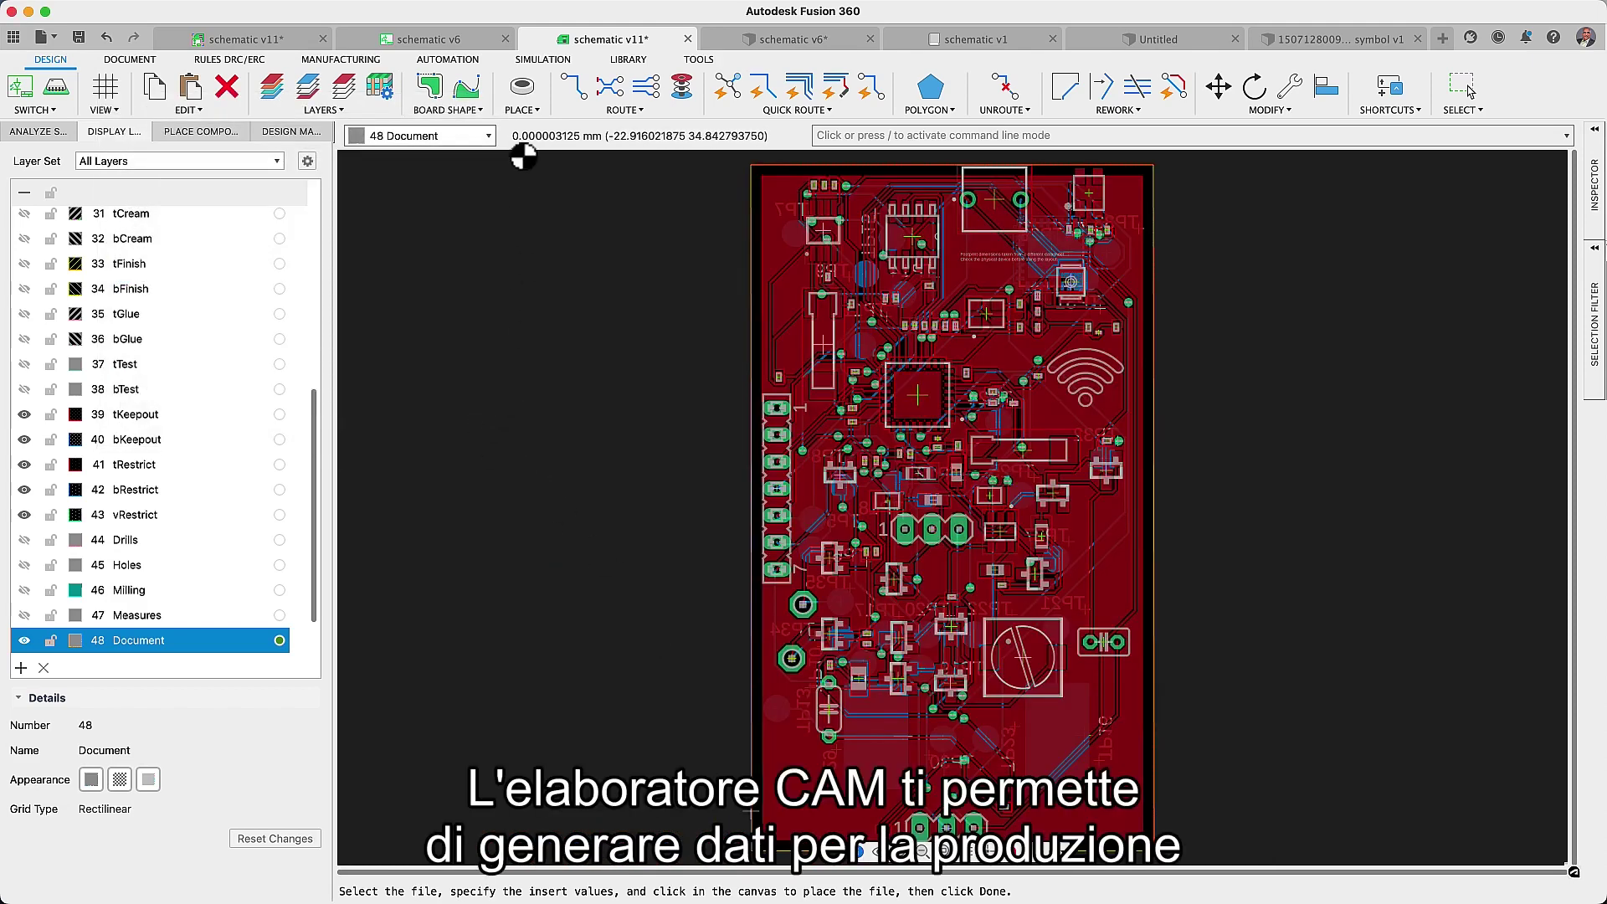
# - Open the CAM Processor and select the silkscreen_+_top output under ODB++
pyautogui.click(339, 59)
pyautogui.click(201, 91)
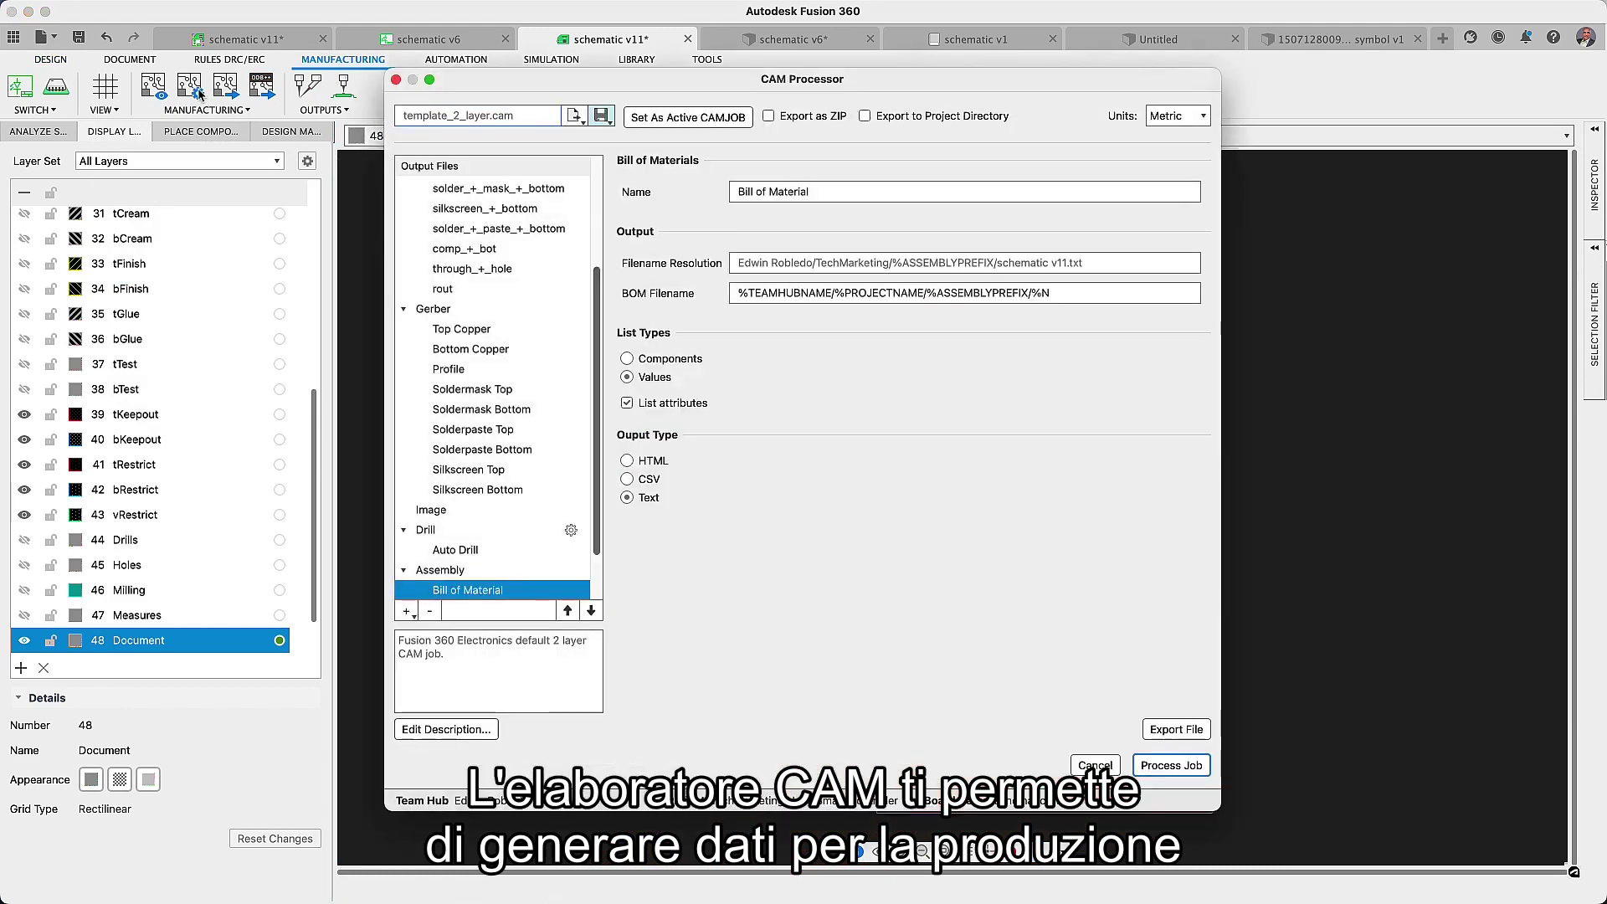
pyautogui.scroll(5, 600, 293)
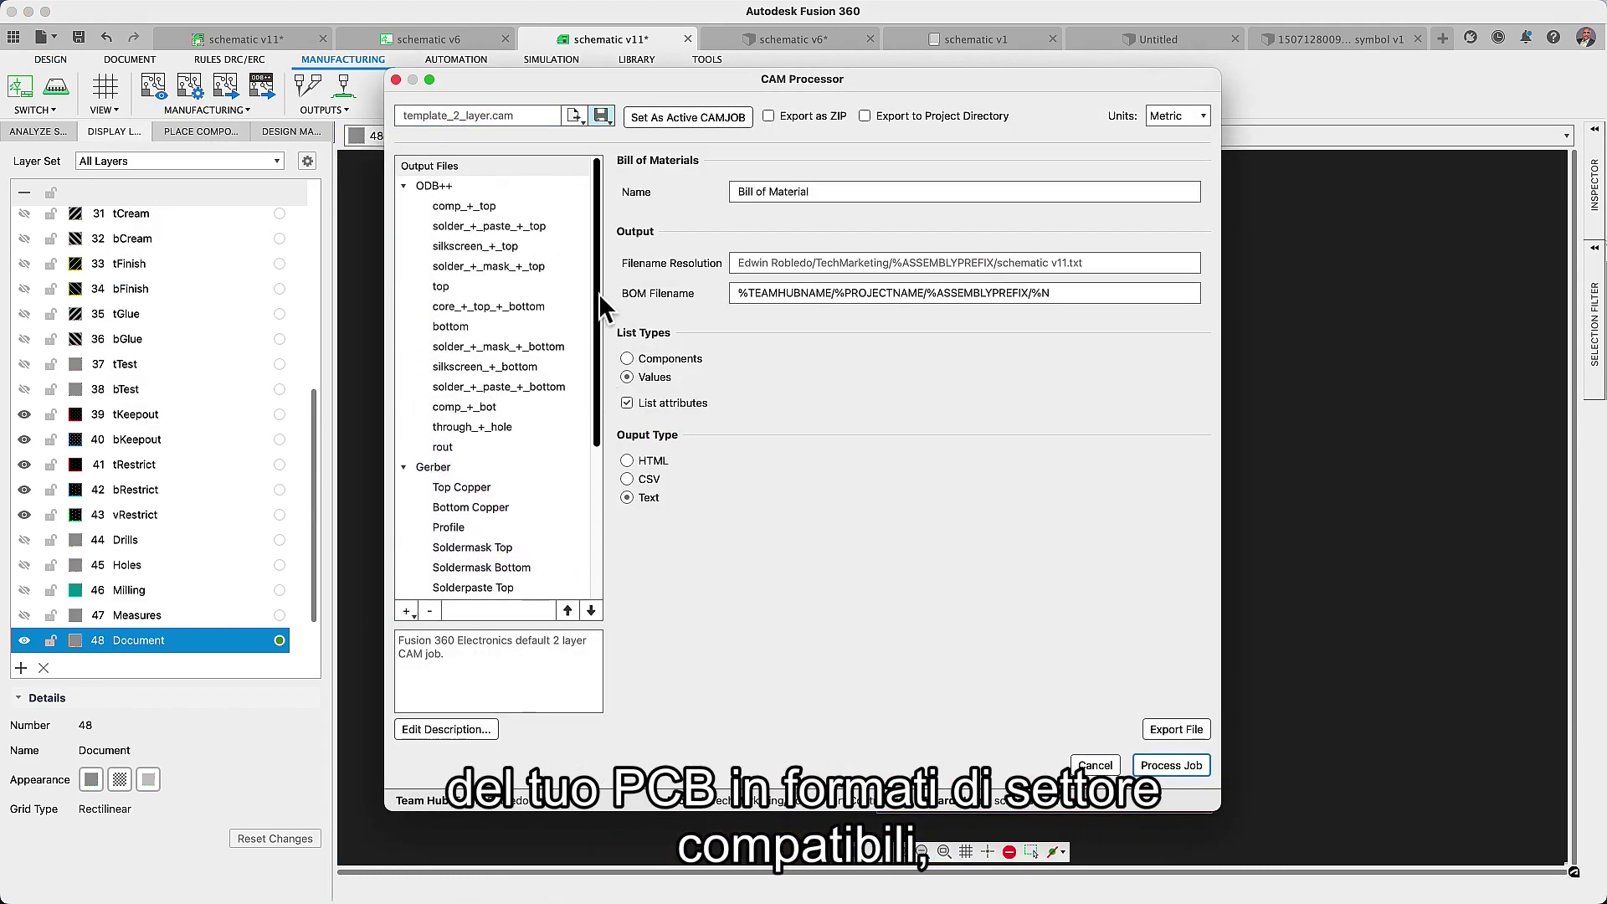
pyautogui.click(477, 189)
pyautogui.click(473, 244)
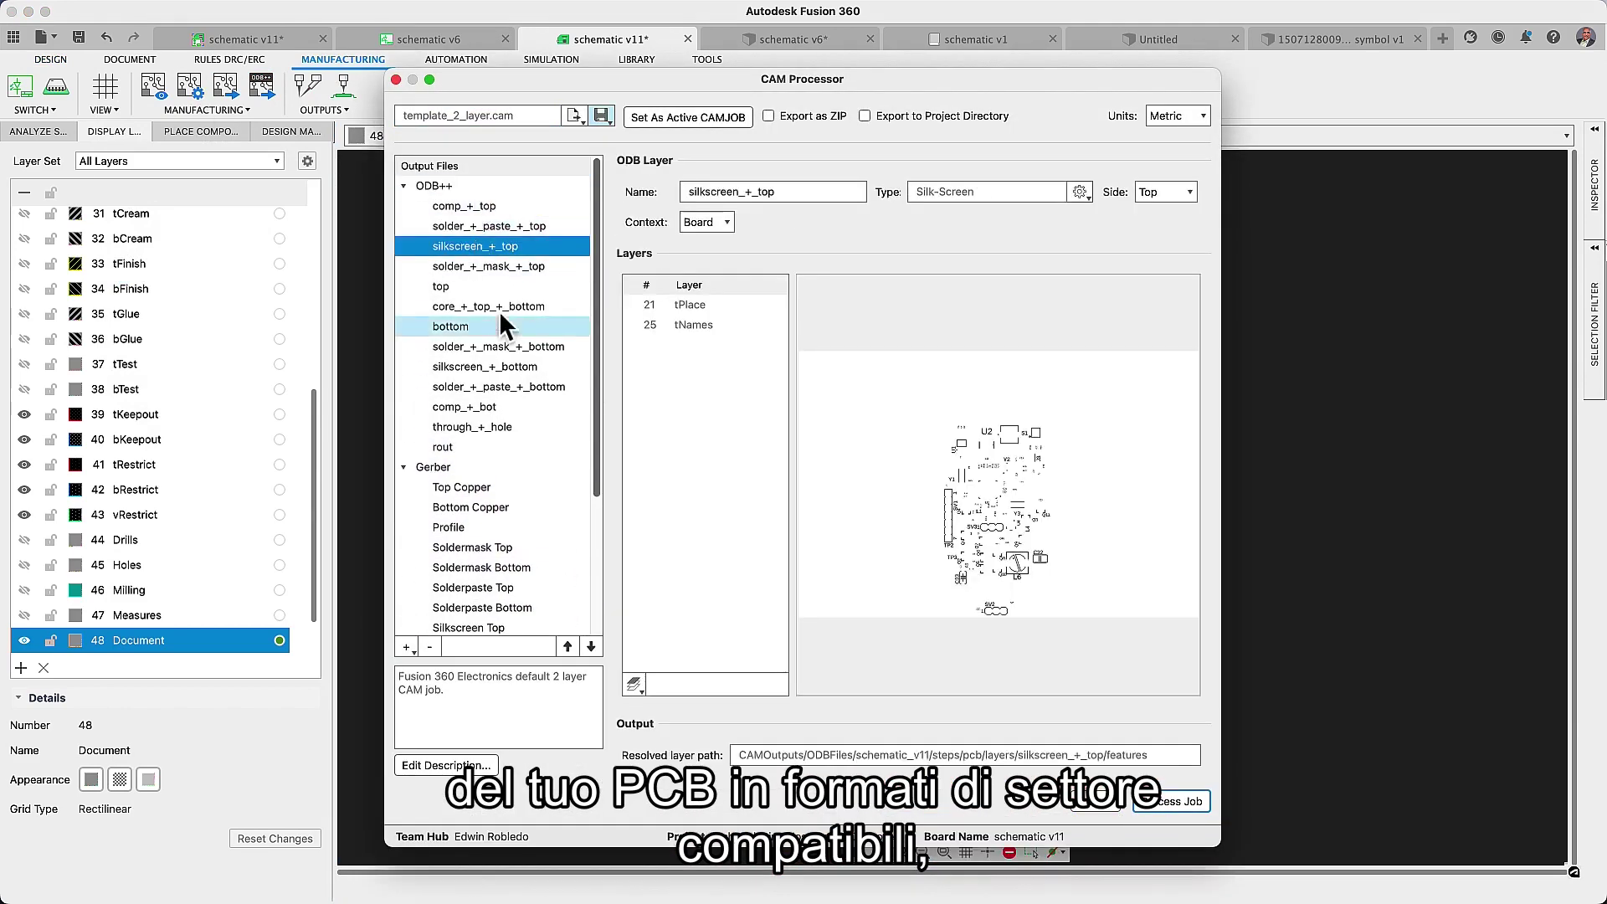
# - Add layer 48 Document to the silkscreen_+_top output and inspect its preview
pyautogui.click(634, 685)
pyautogui.moveTo(883, 311); pyautogui.dragTo(889, 452)
pyautogui.click(827, 470)
pyautogui.click(848, 569)
pyautogui.scroll(3, 998, 596)
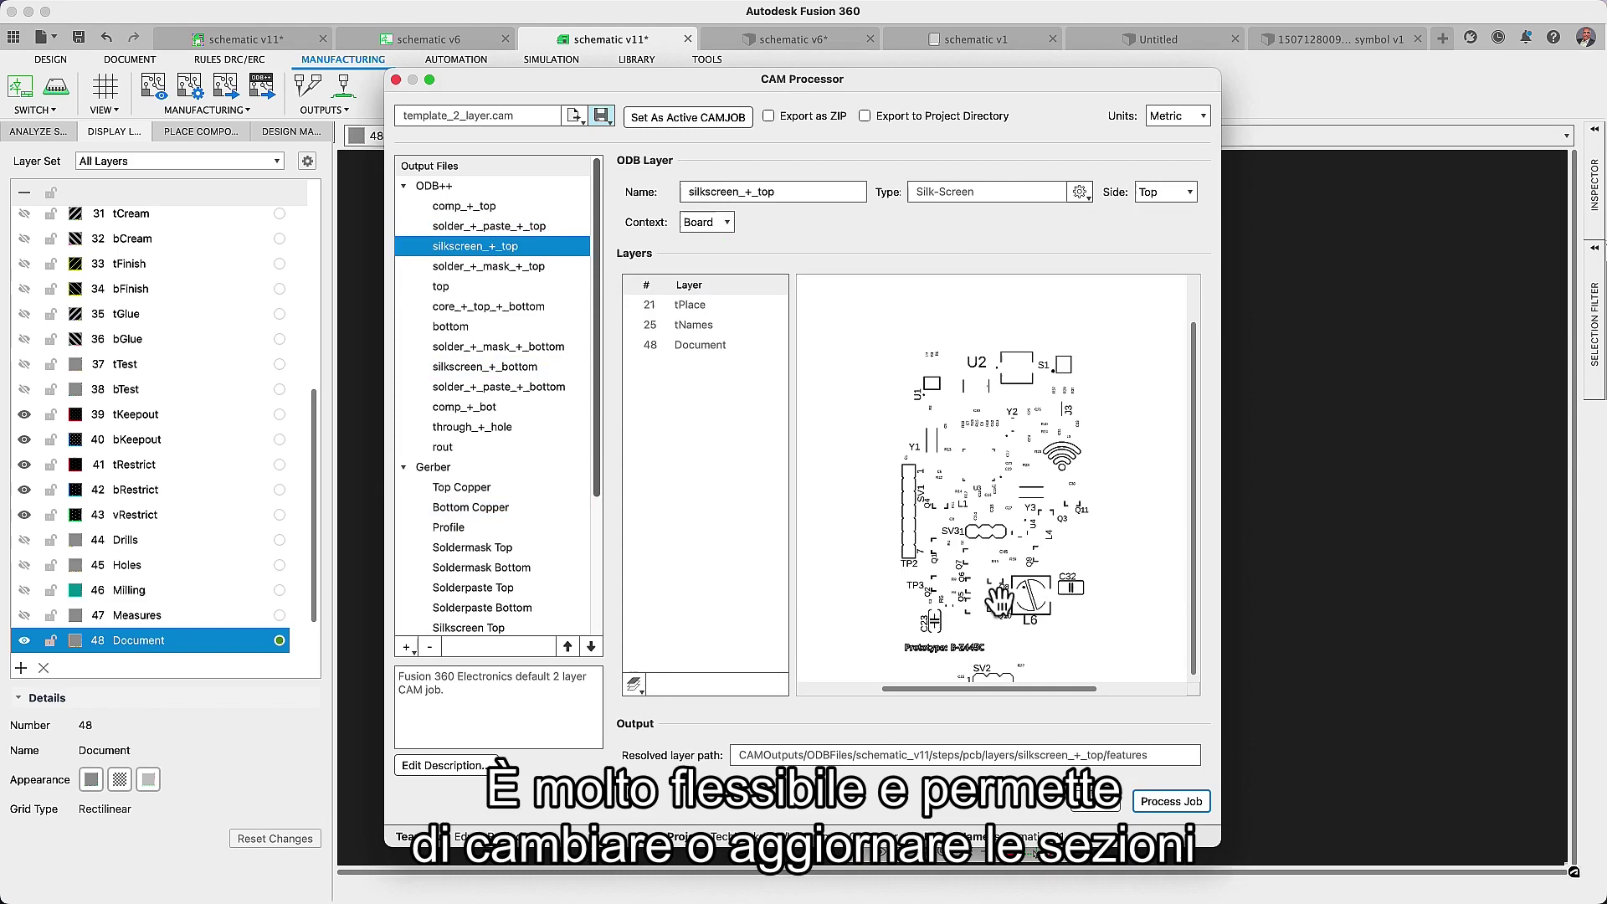
# - Review the Gerber Top Copper and Bottom Copper outputs, and copy the Gerber configuration to the Image outputs
pyautogui.click(485, 491)
pyautogui.click(487, 508)
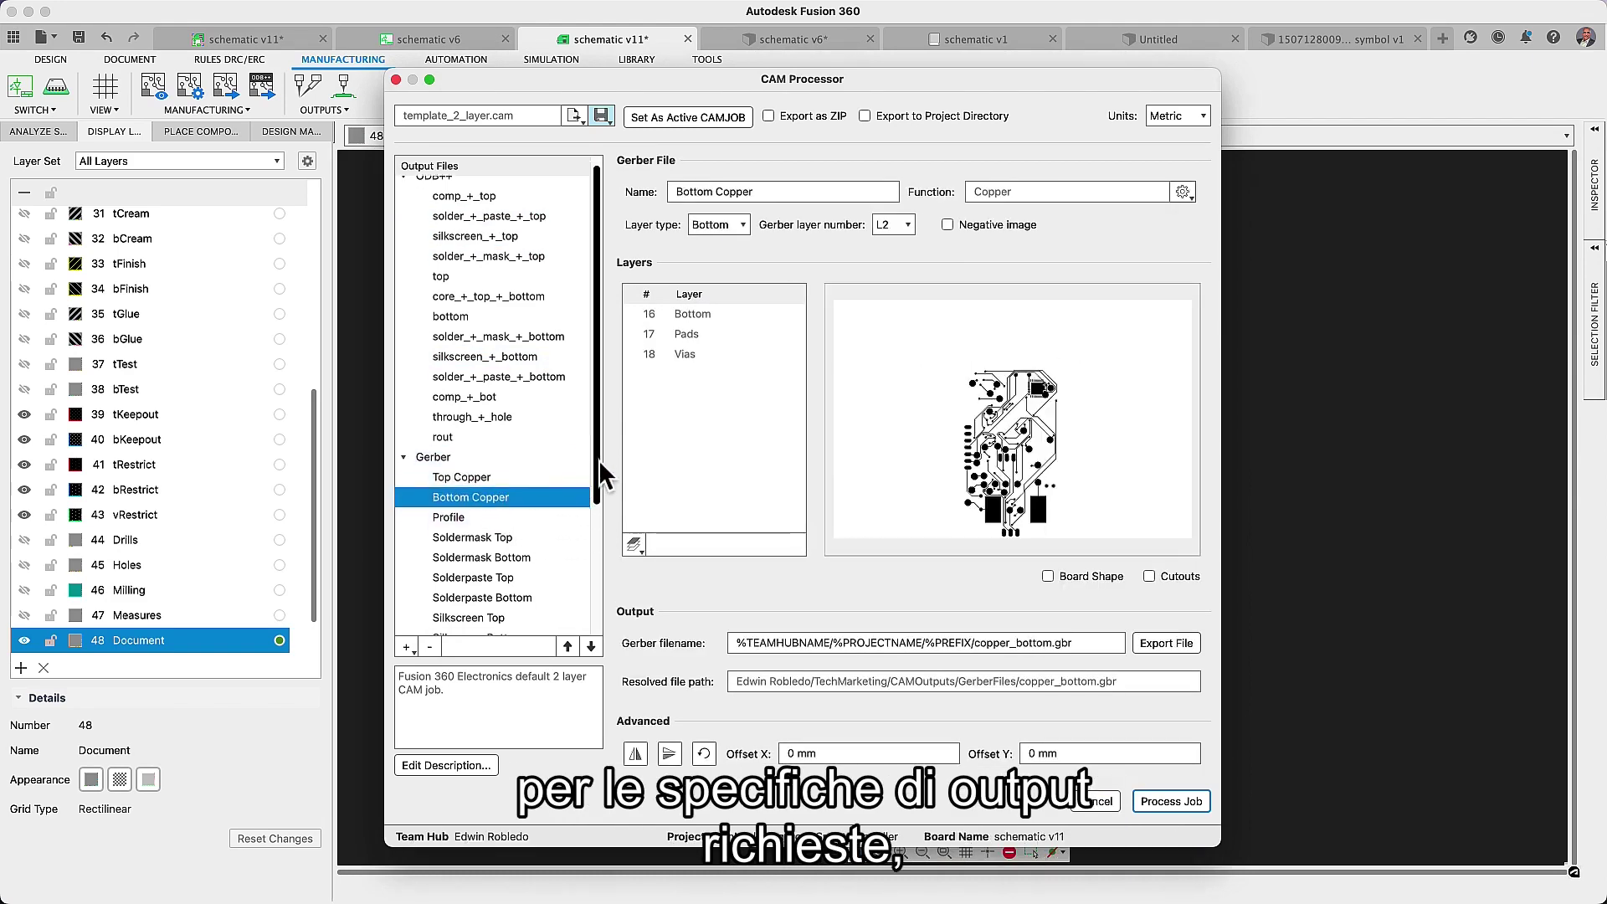
pyautogui.scroll(-5, 599, 460)
pyautogui.click(431, 484)
pyautogui.rightClick(461, 488)
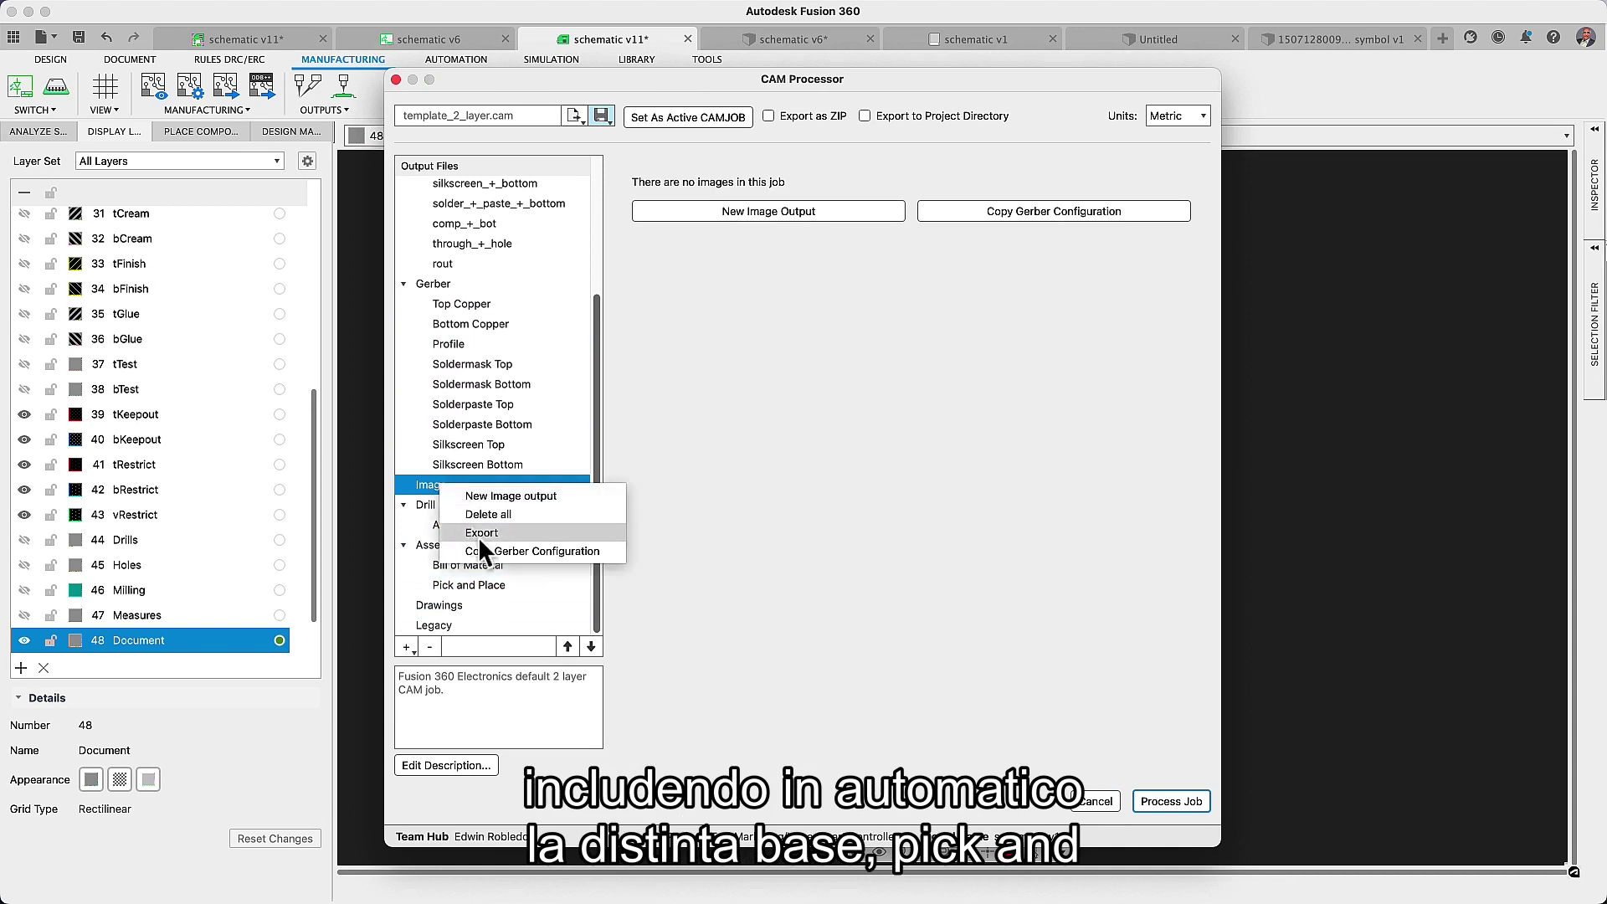
pyautogui.click(481, 544)
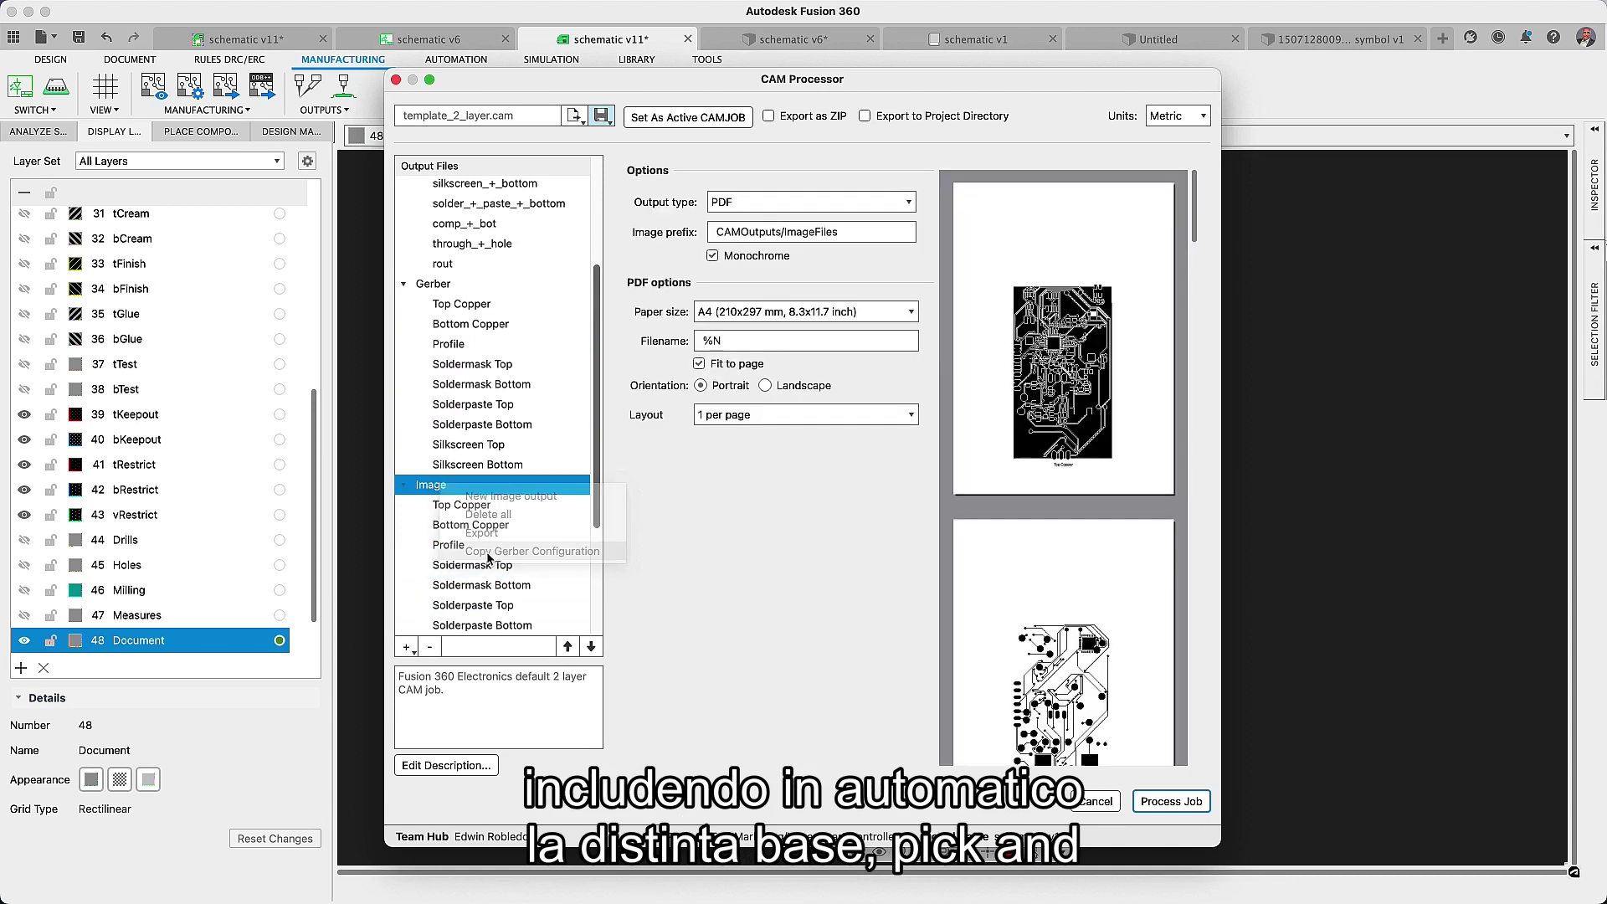
# - Set the image PDF to Landscape, try the 2 and 3 per page layouts, and choose 6 per page
pyautogui.click(765, 386)
pyautogui.click(909, 414)
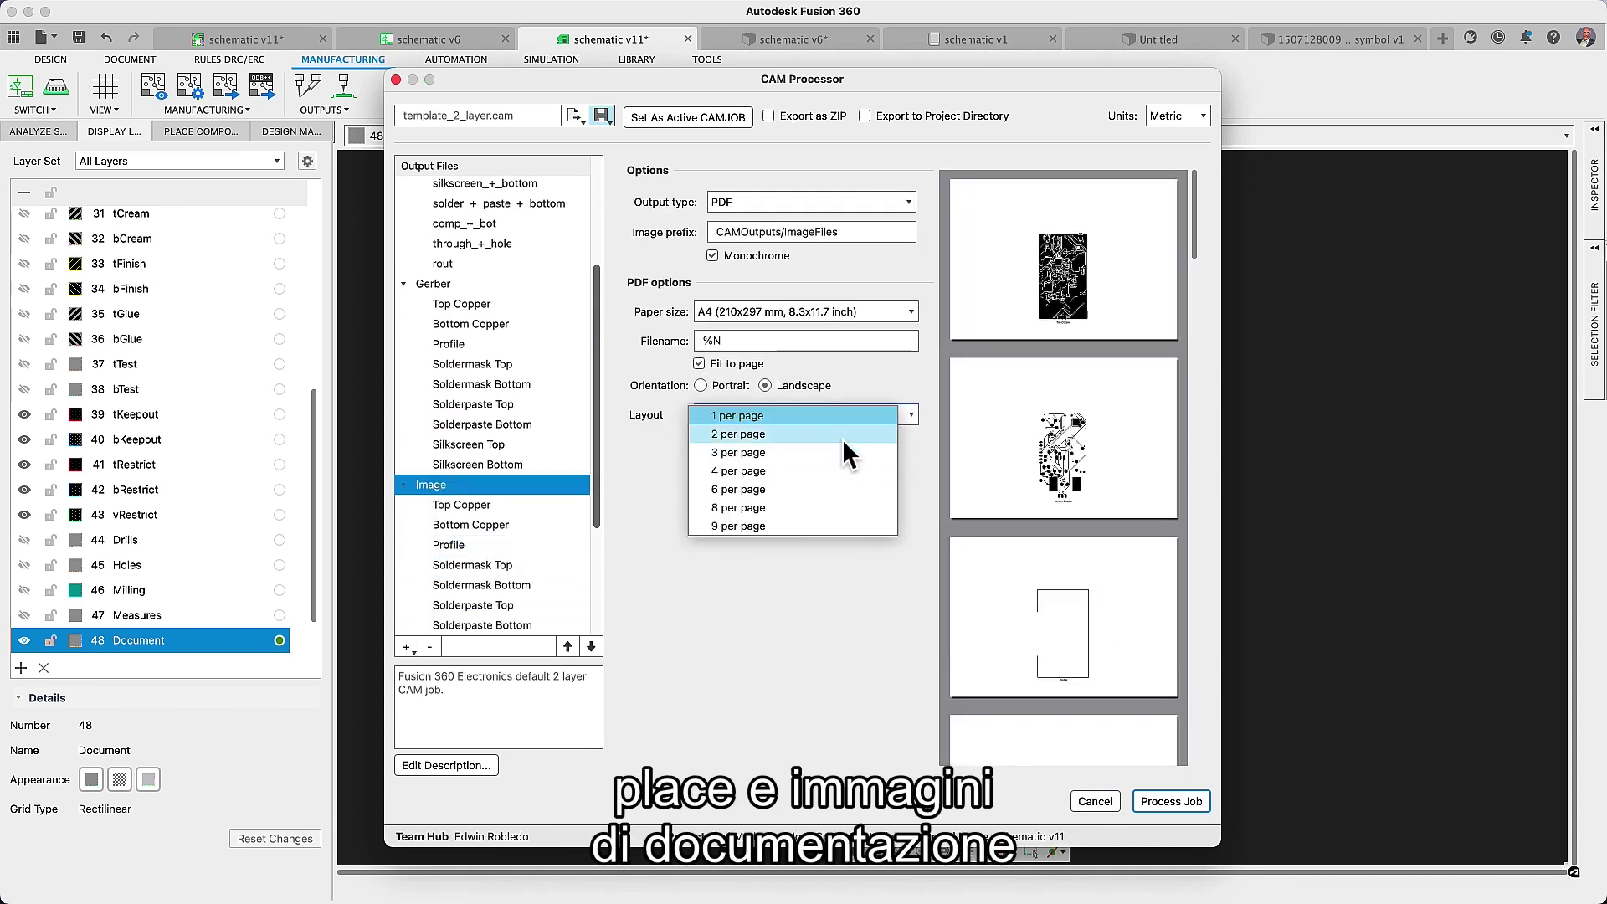
pyautogui.click(842, 435)
pyautogui.click(911, 414)
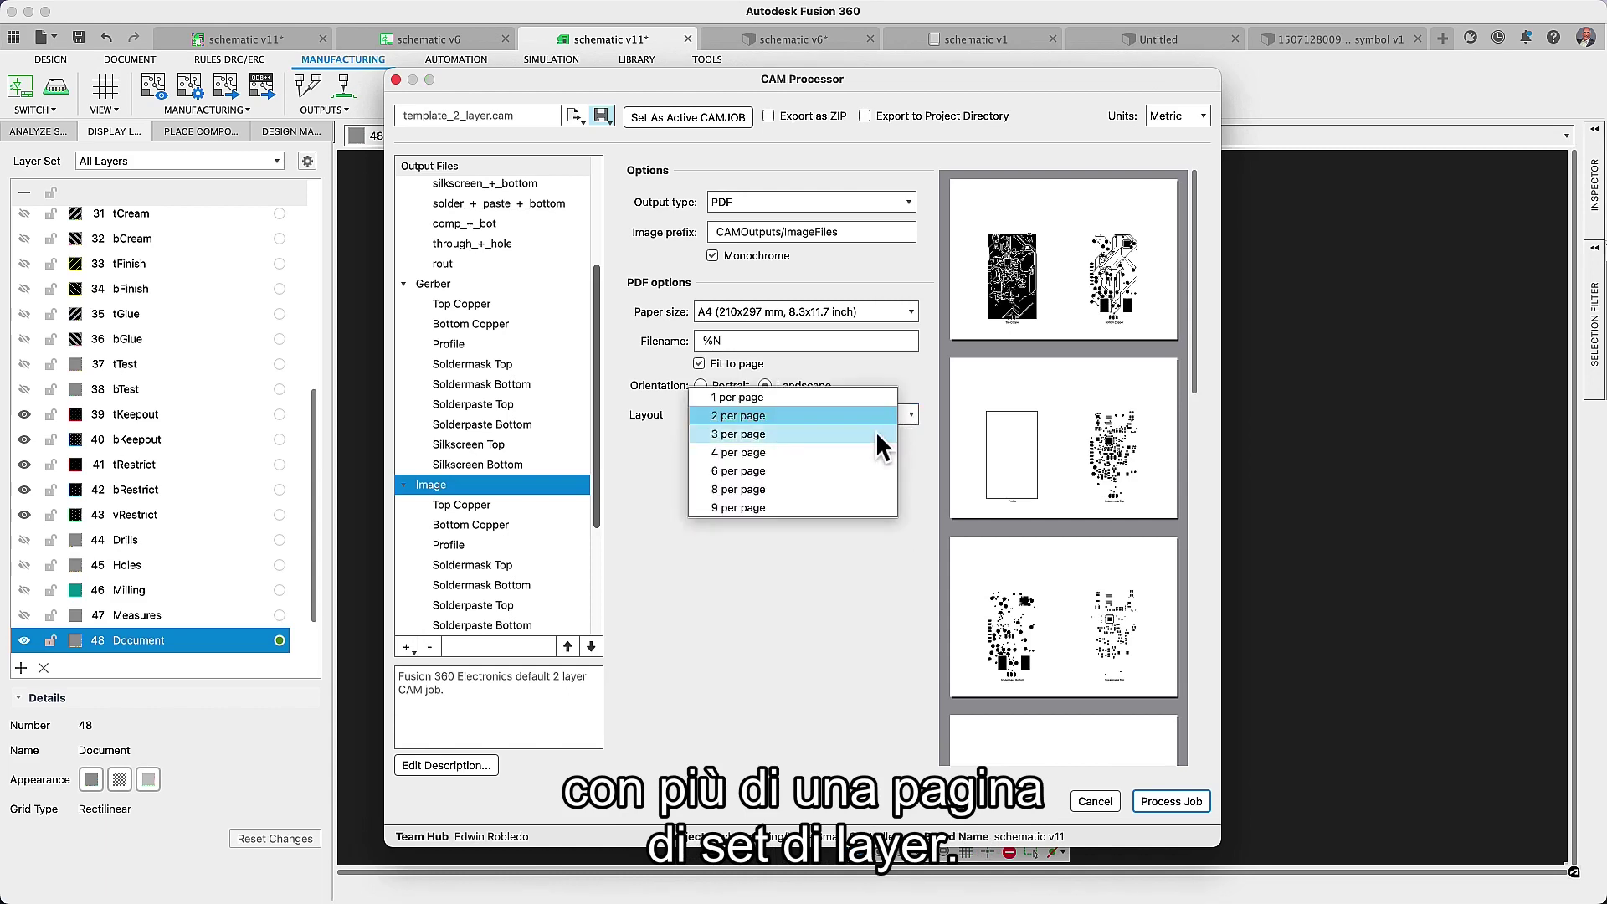
pyautogui.click(875, 432)
pyautogui.click(909, 415)
pyautogui.click(854, 445)
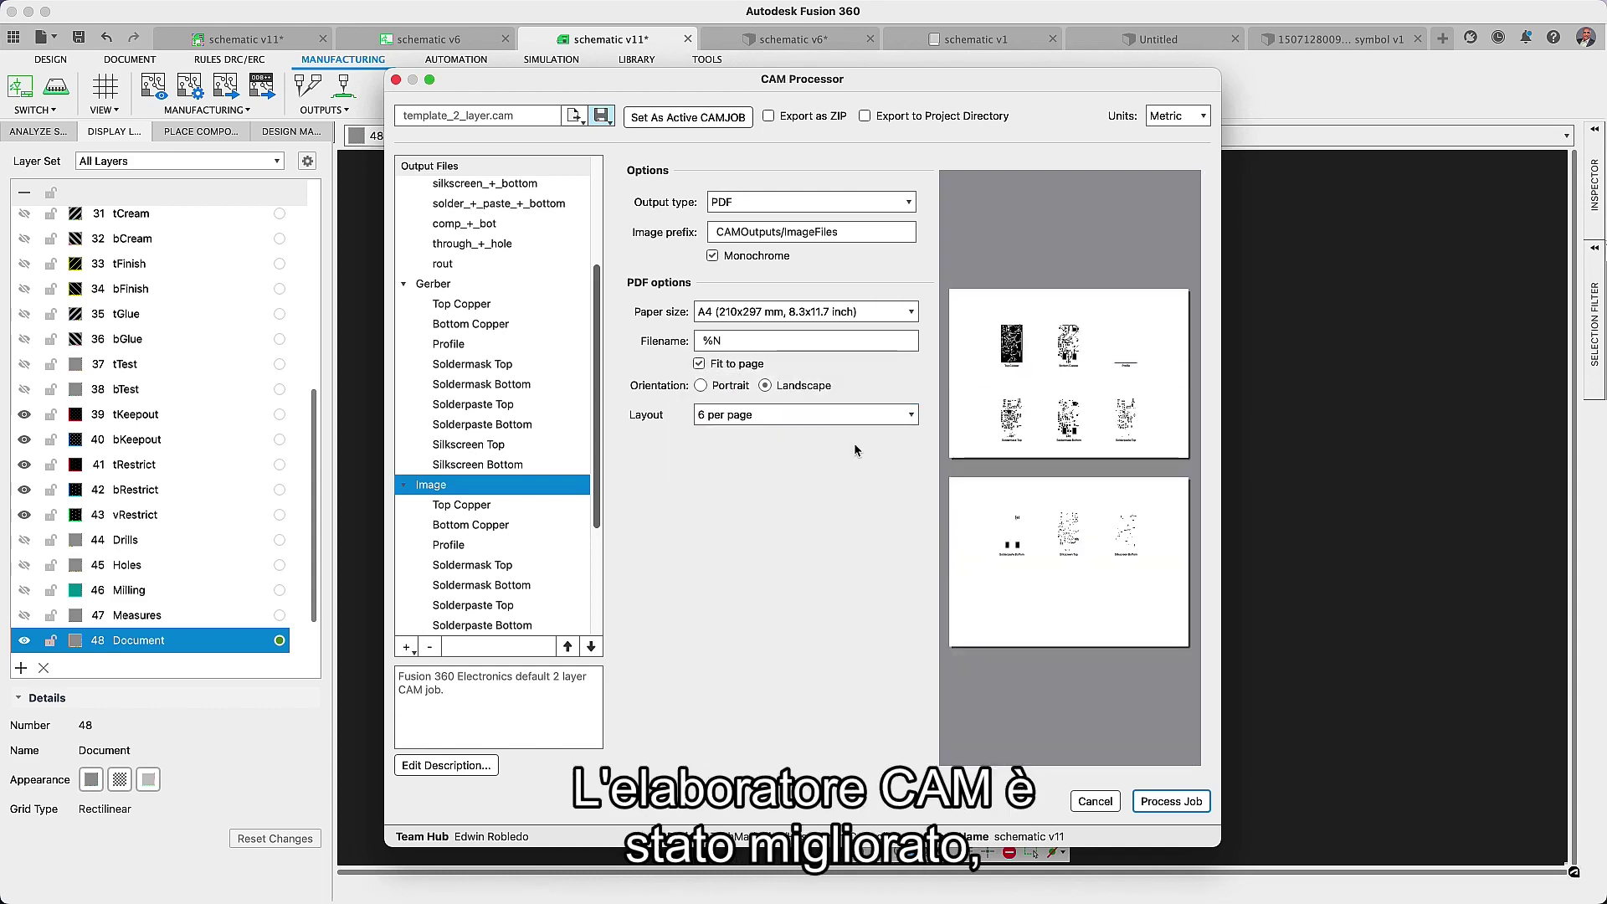
# - Process the CAM job to generate the configured output files, including the image PDF
pyautogui.moveTo(595, 516); pyautogui.dragTo(591, 625)
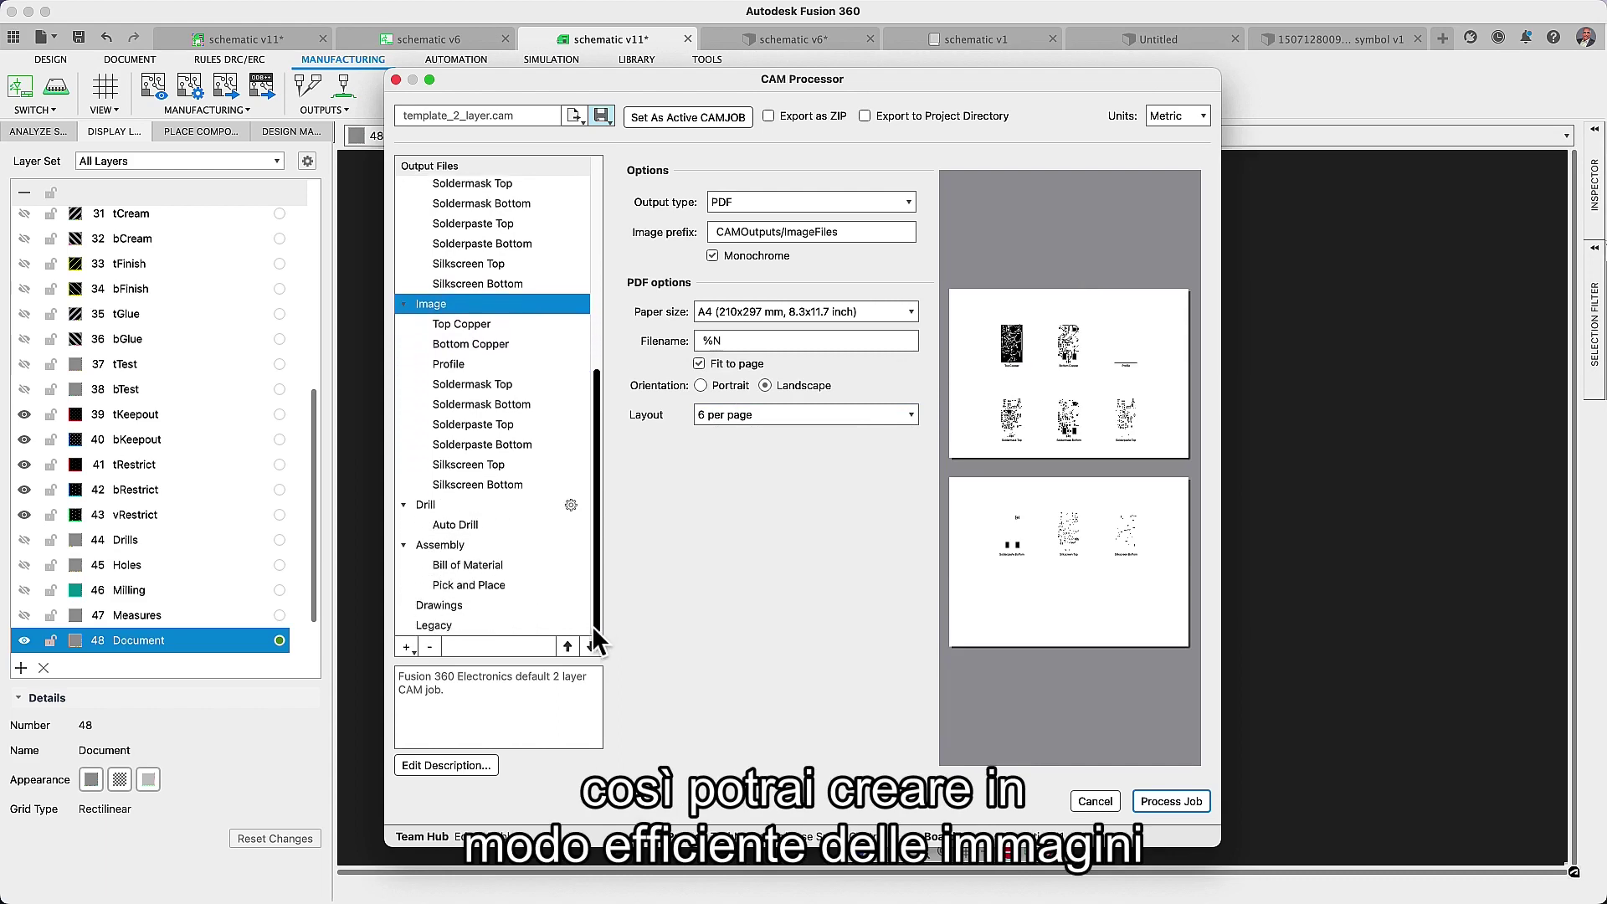
pyautogui.click(1176, 805)
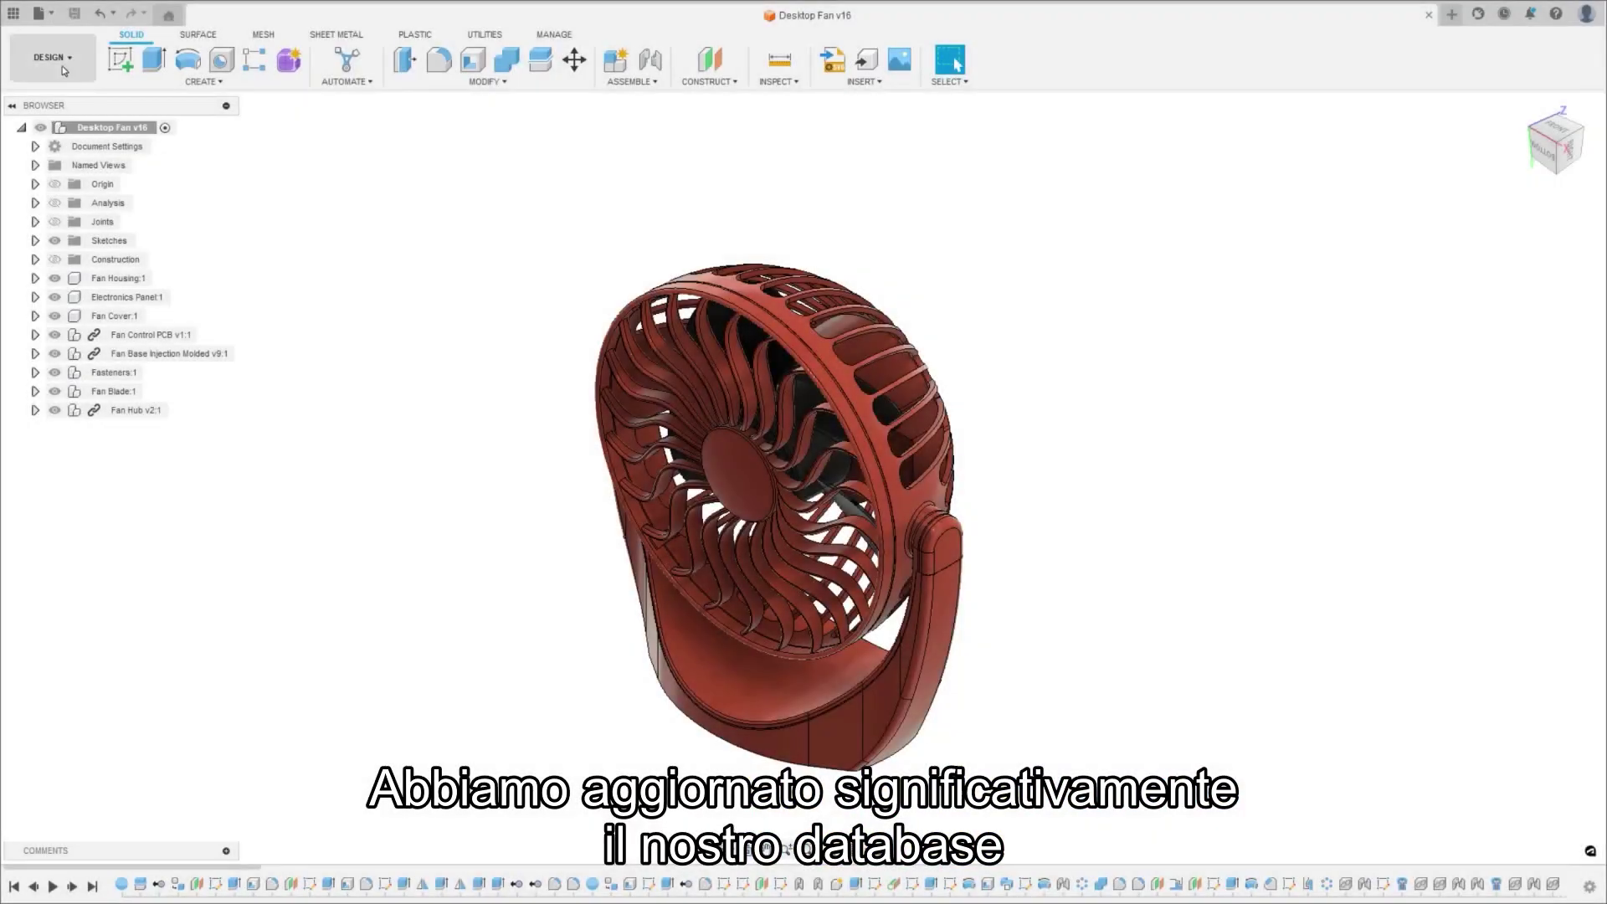
# - Switch to the Simulation workspace and browse the injection molding study materials and all their expanded filters
pyautogui.click(63, 67)
pyautogui.click(34, 206)
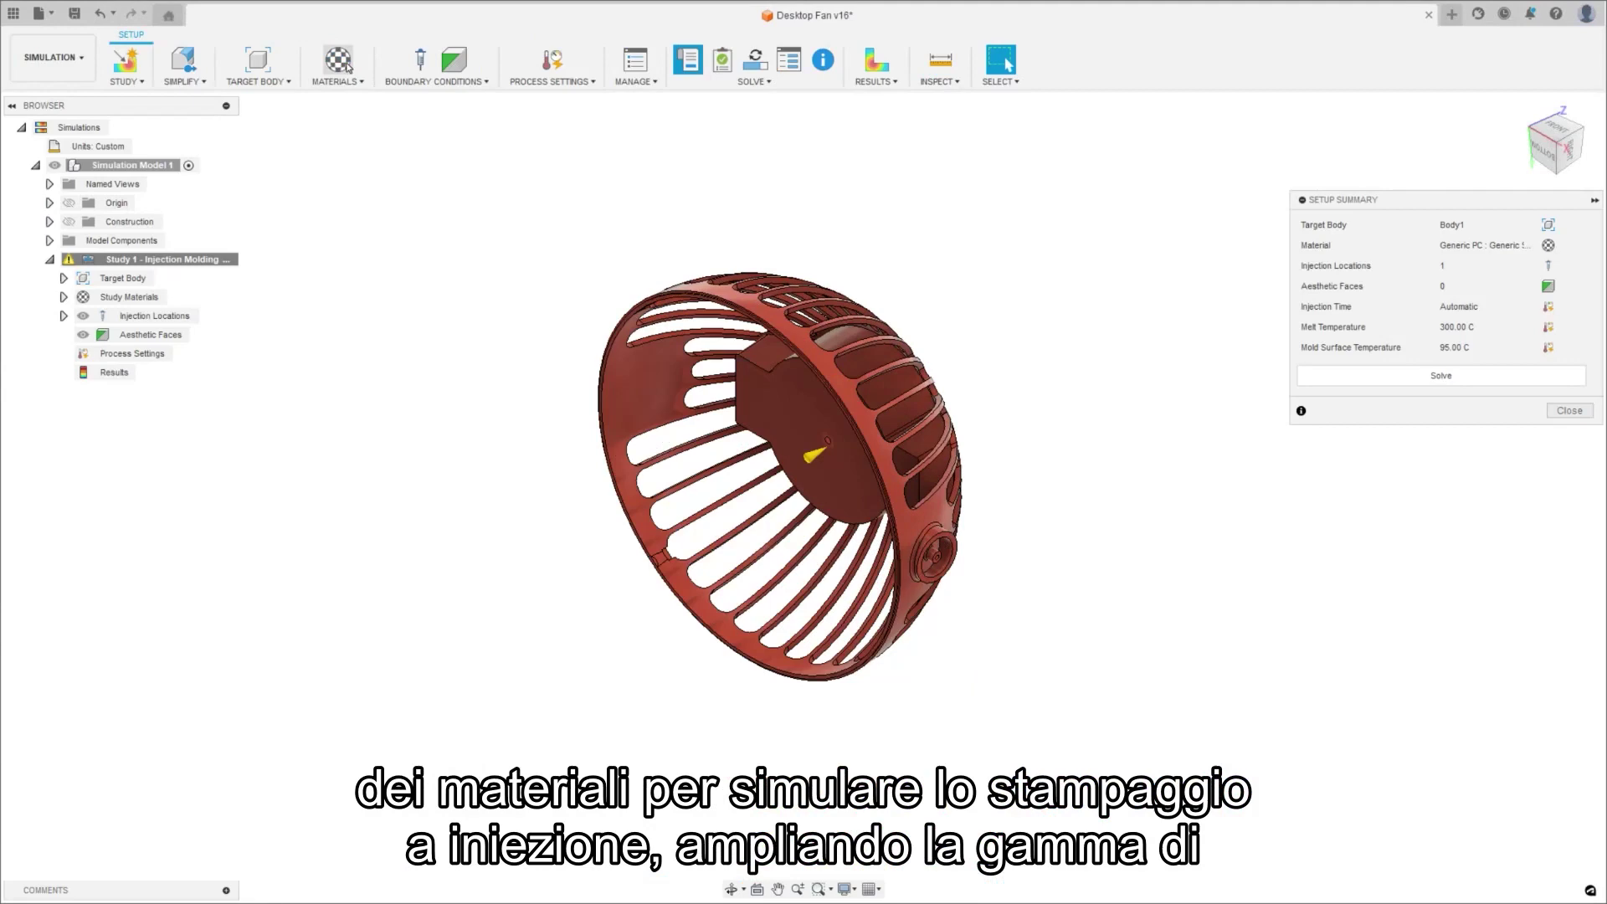
pyautogui.click(347, 67)
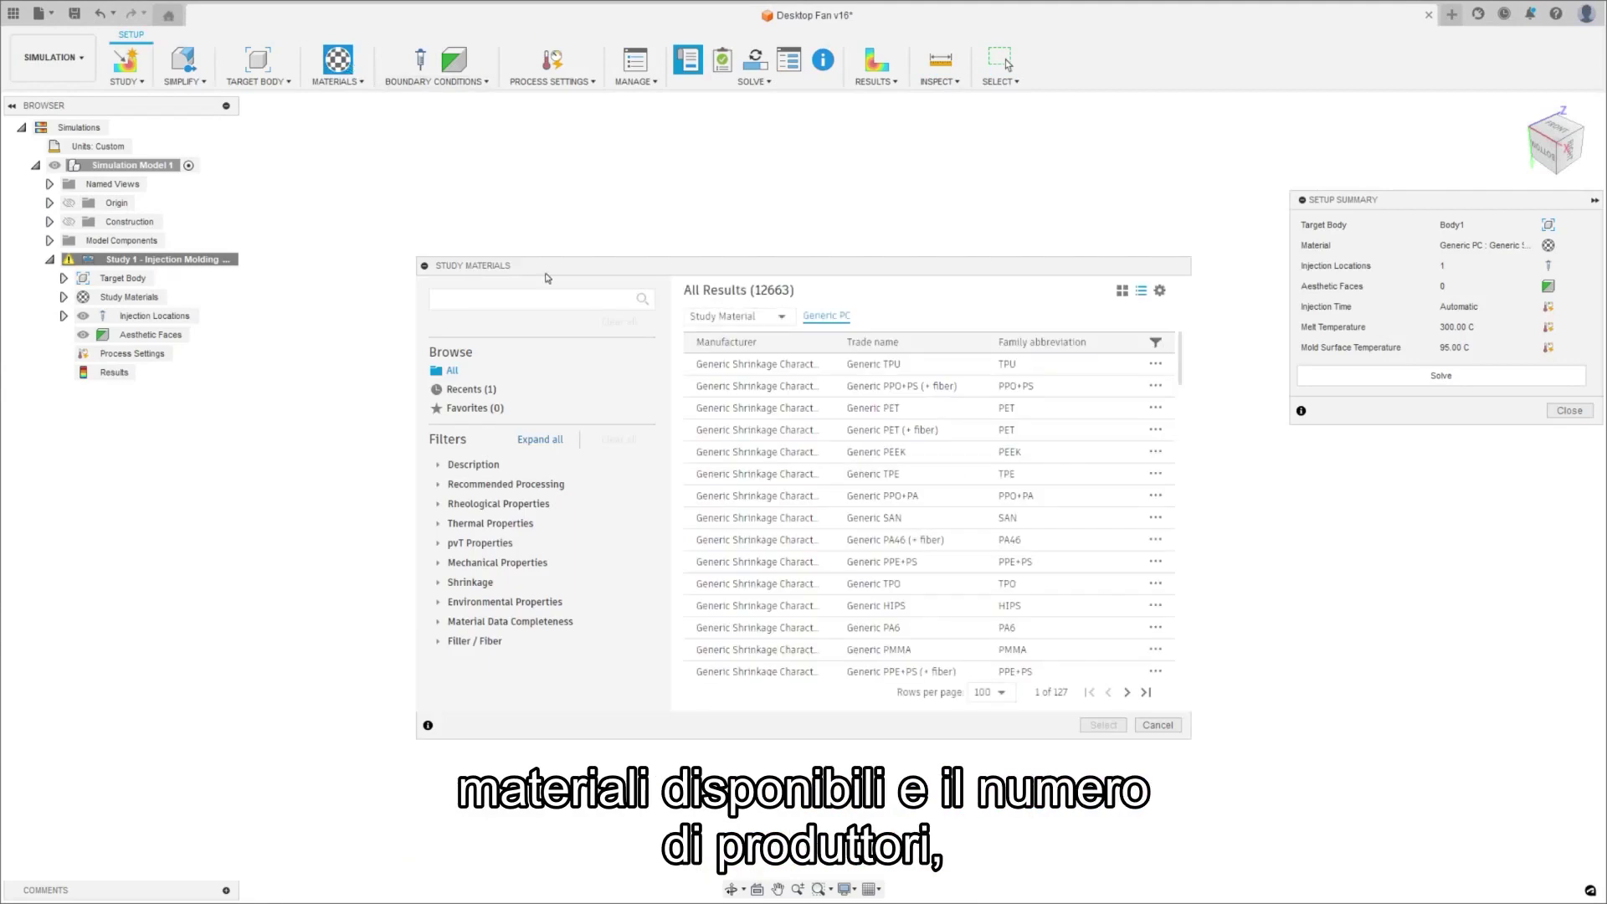
pyautogui.click(549, 441)
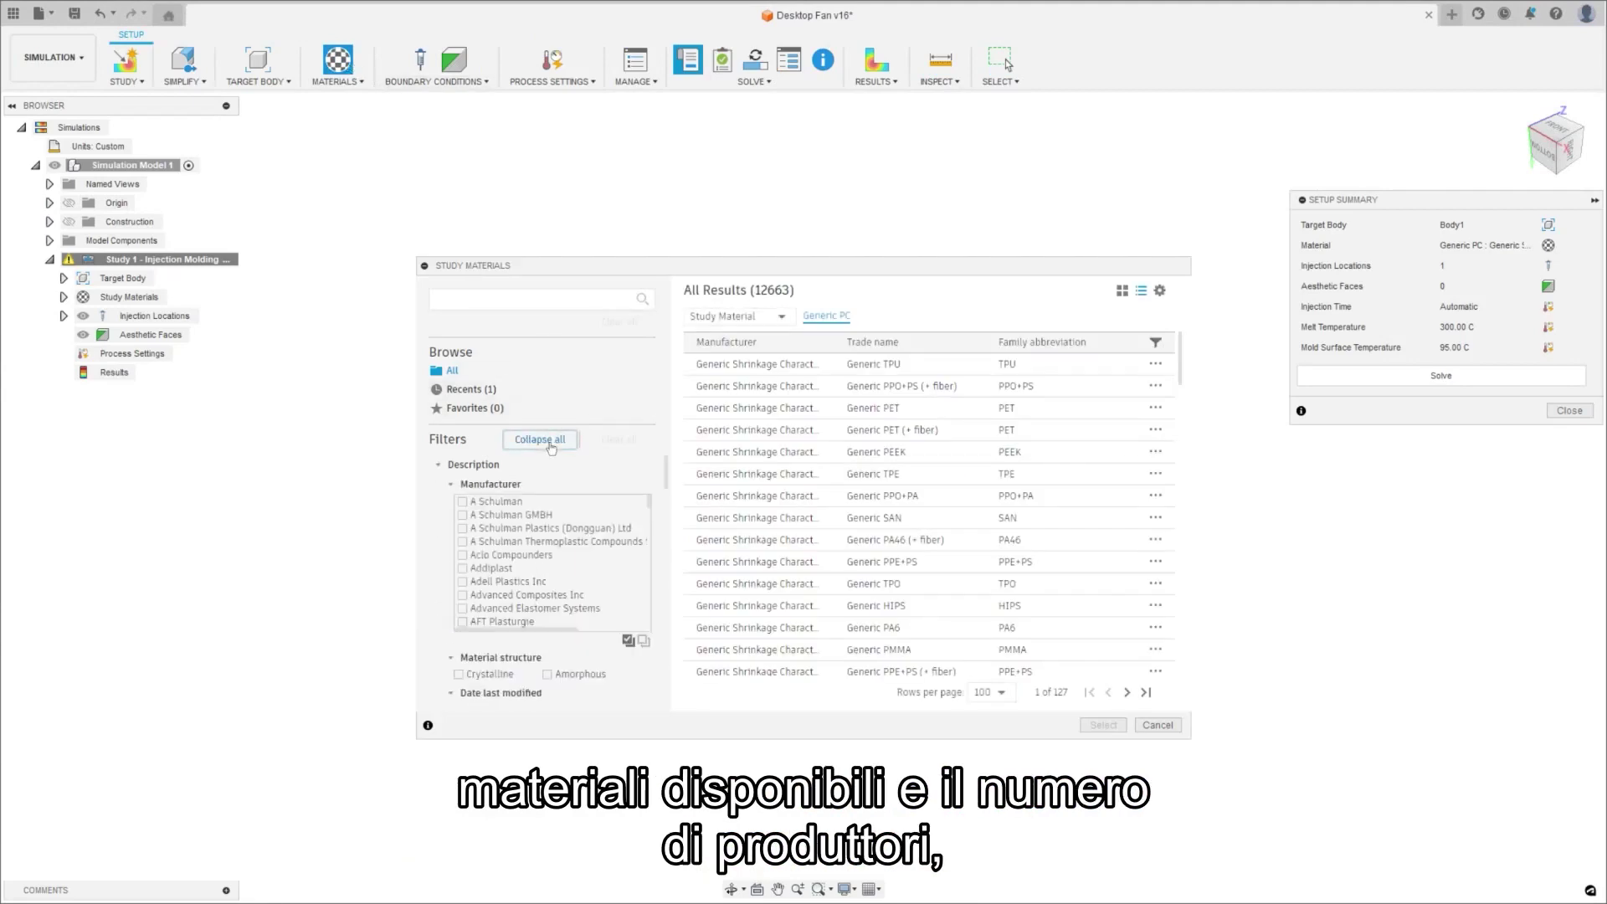
pyautogui.moveTo(667, 470); pyautogui.dragTo(667, 698)
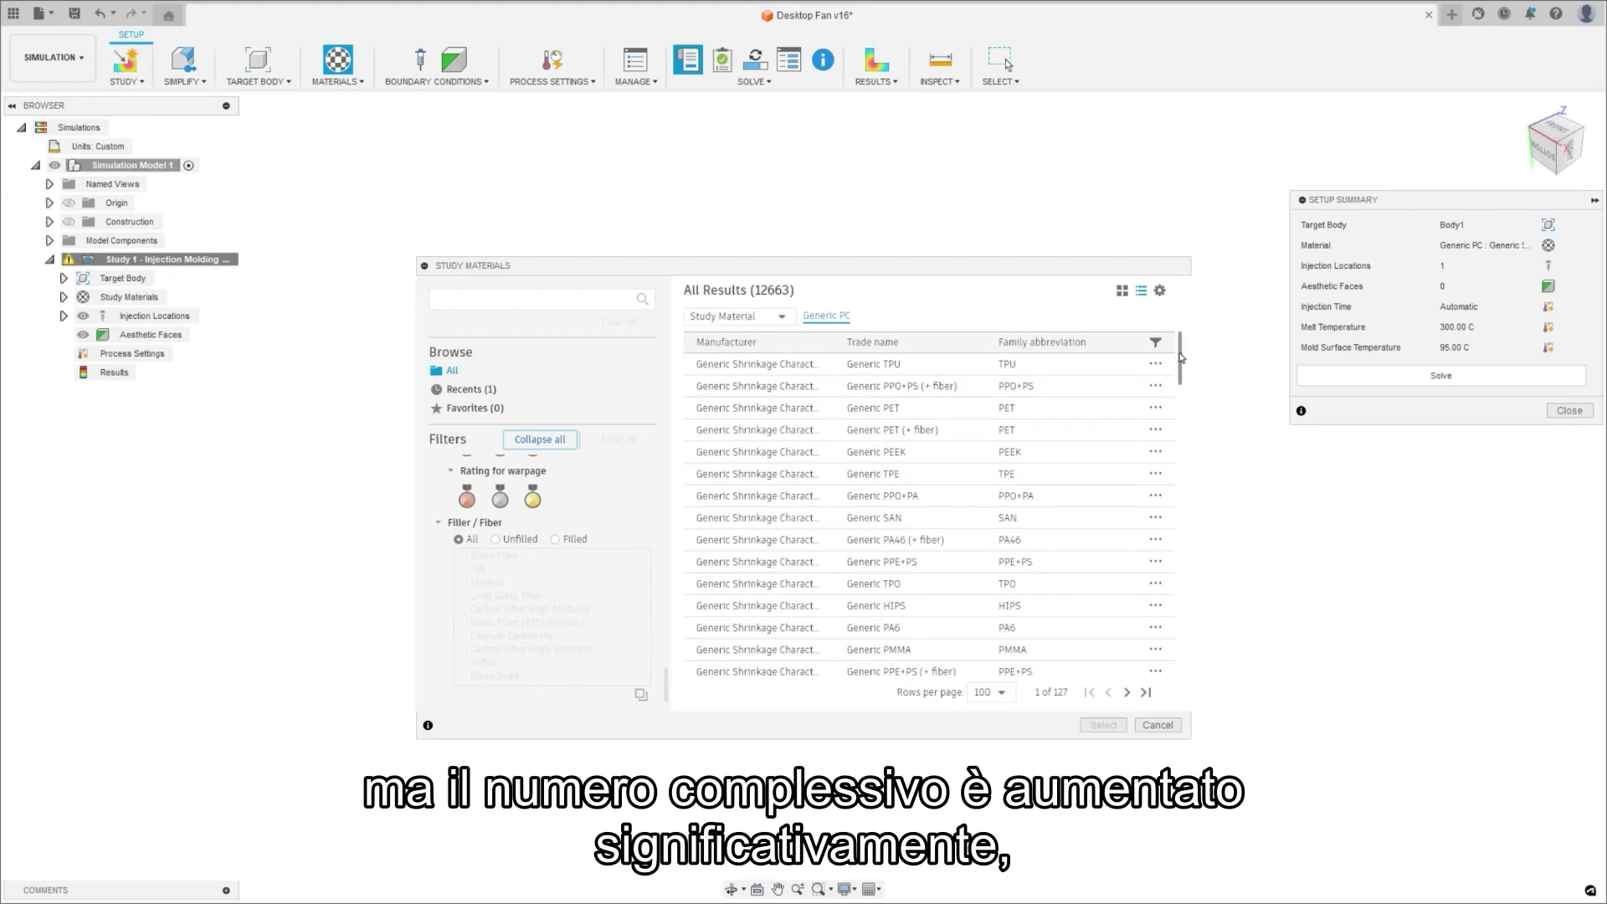
pyautogui.moveTo(1182, 359); pyautogui.dragTo(1176, 682)
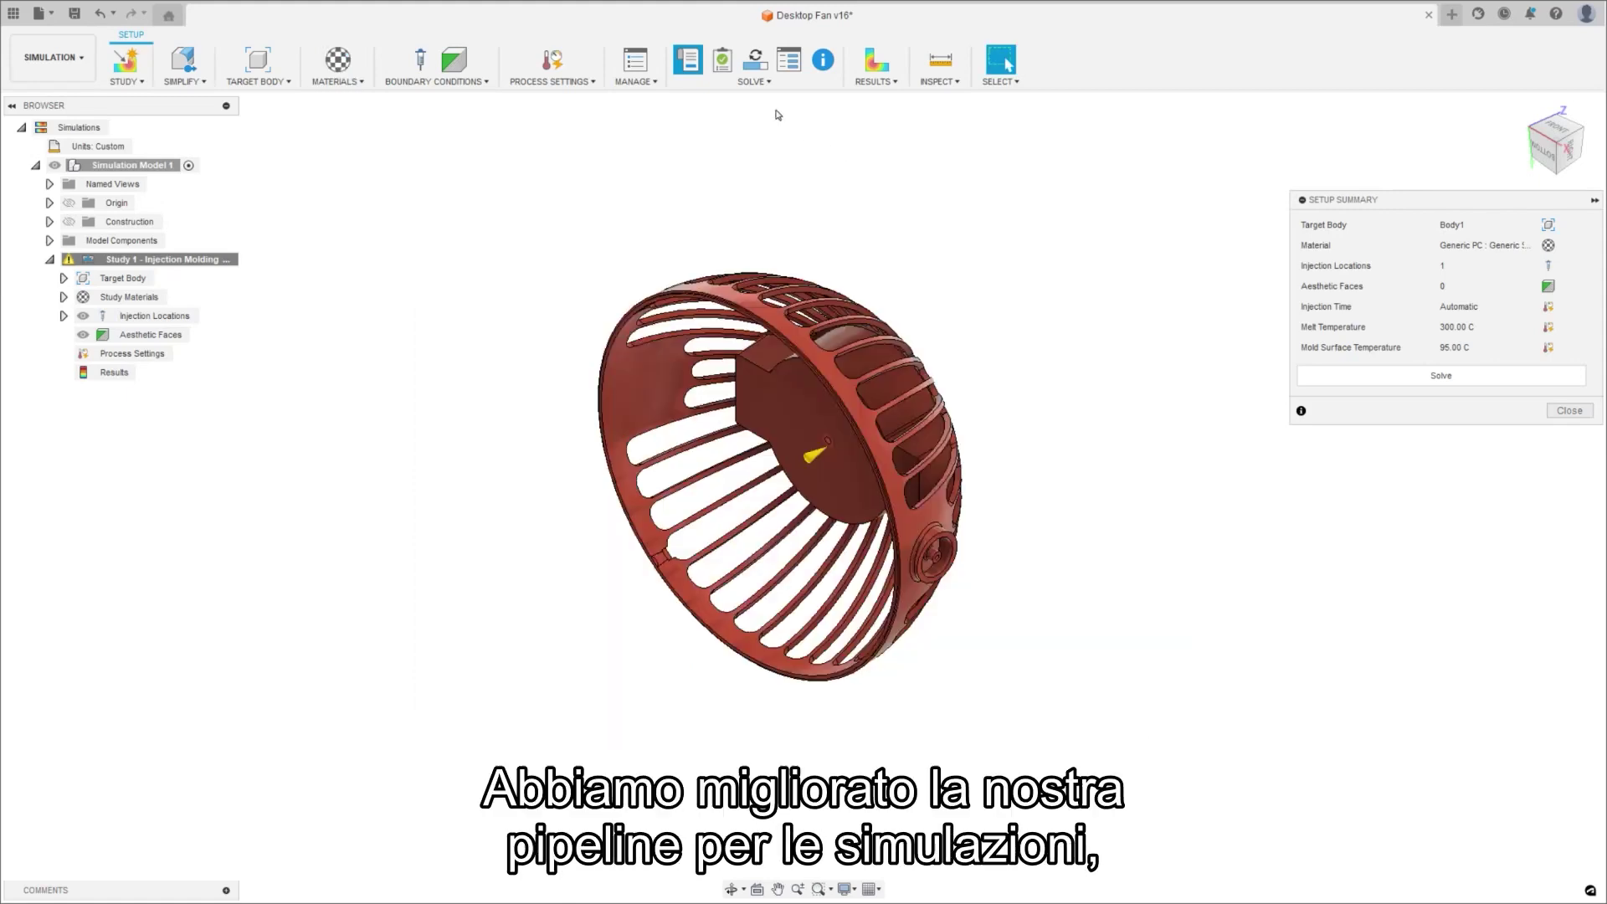
# - Solve Study 1 - Injection Molding Simulation for Simulation Model 1
pyautogui.click(756, 60)
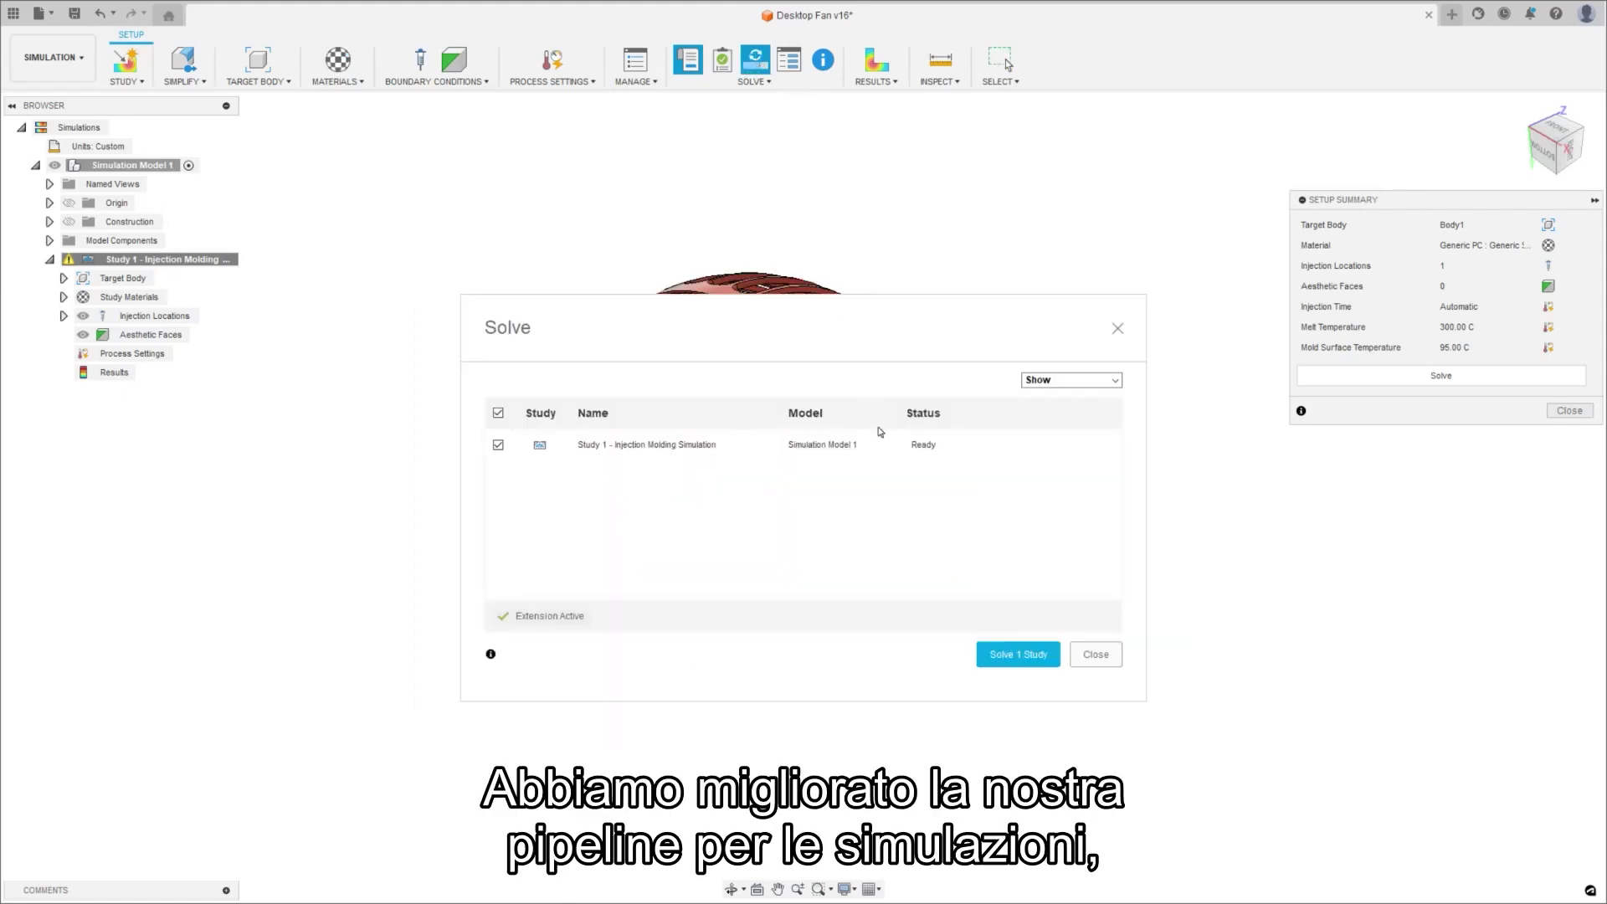
pyautogui.click(1013, 657)
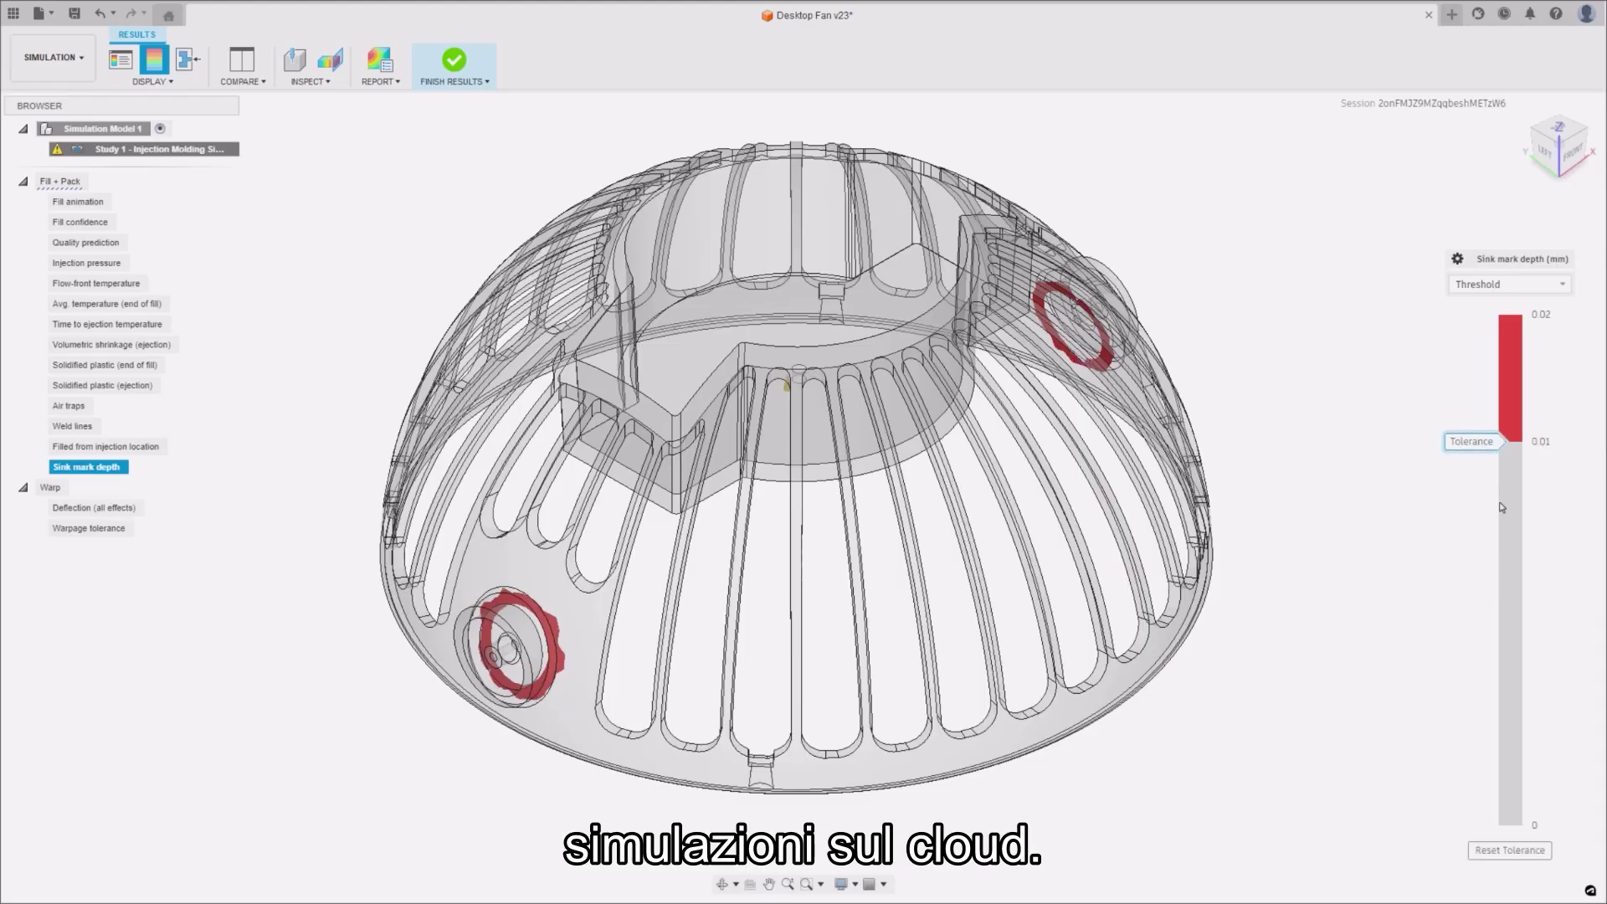
# - Lower the sink mark depth tolerance to 0 mm and switch the result from Threshold to another display type
pyautogui.moveTo(1473, 443); pyautogui.dragTo(1452, 864)
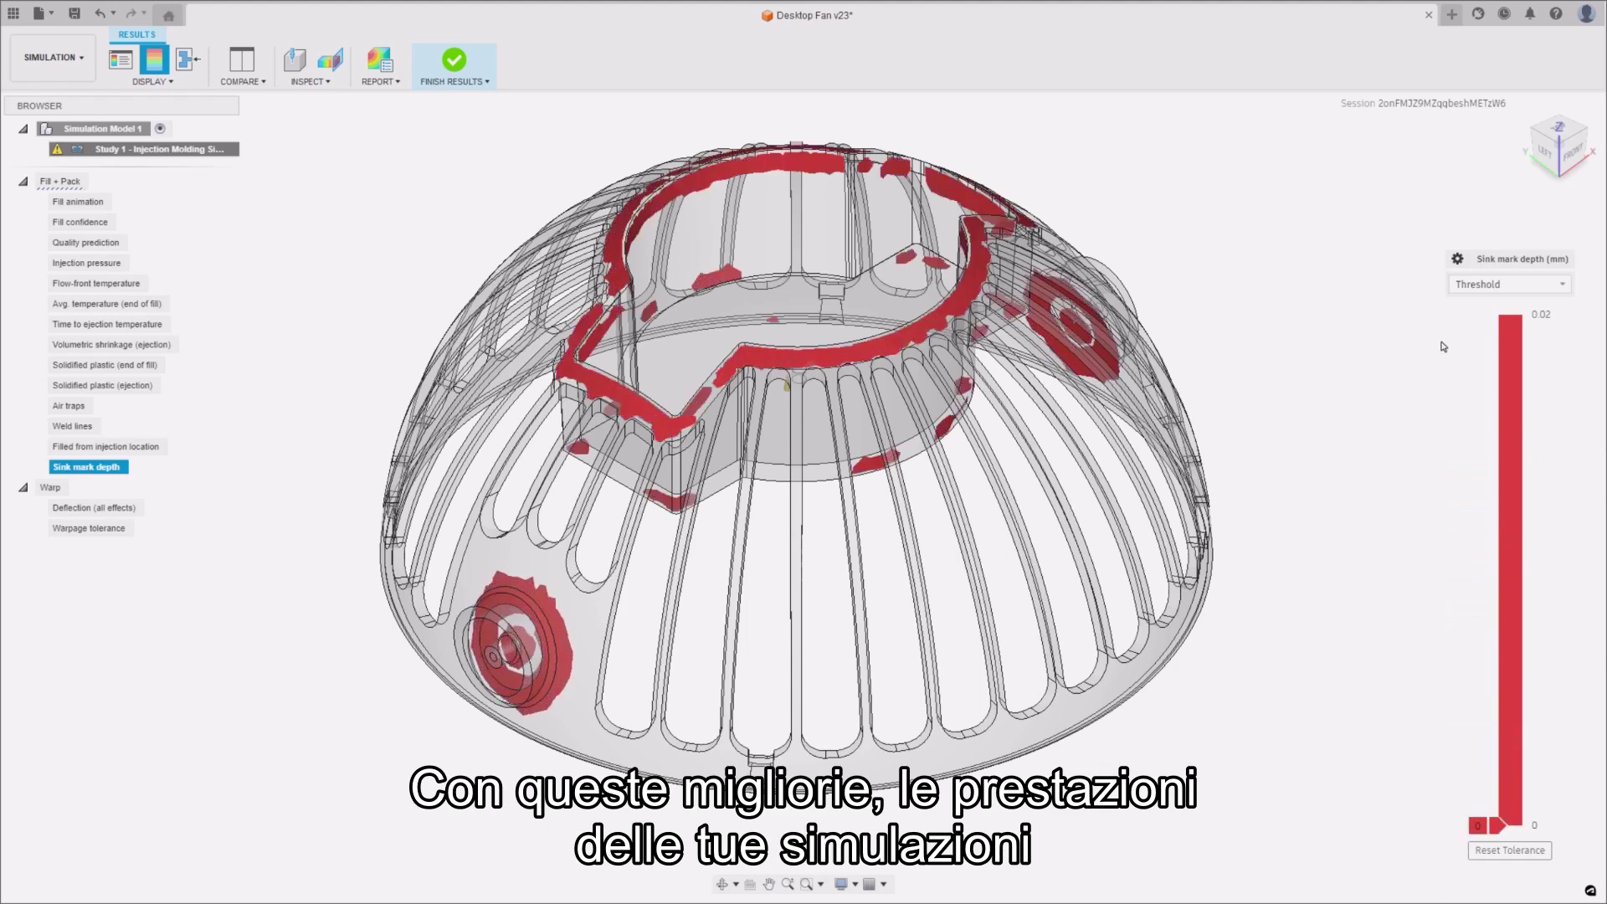
pyautogui.click(1498, 285)
pyautogui.click(1485, 329)
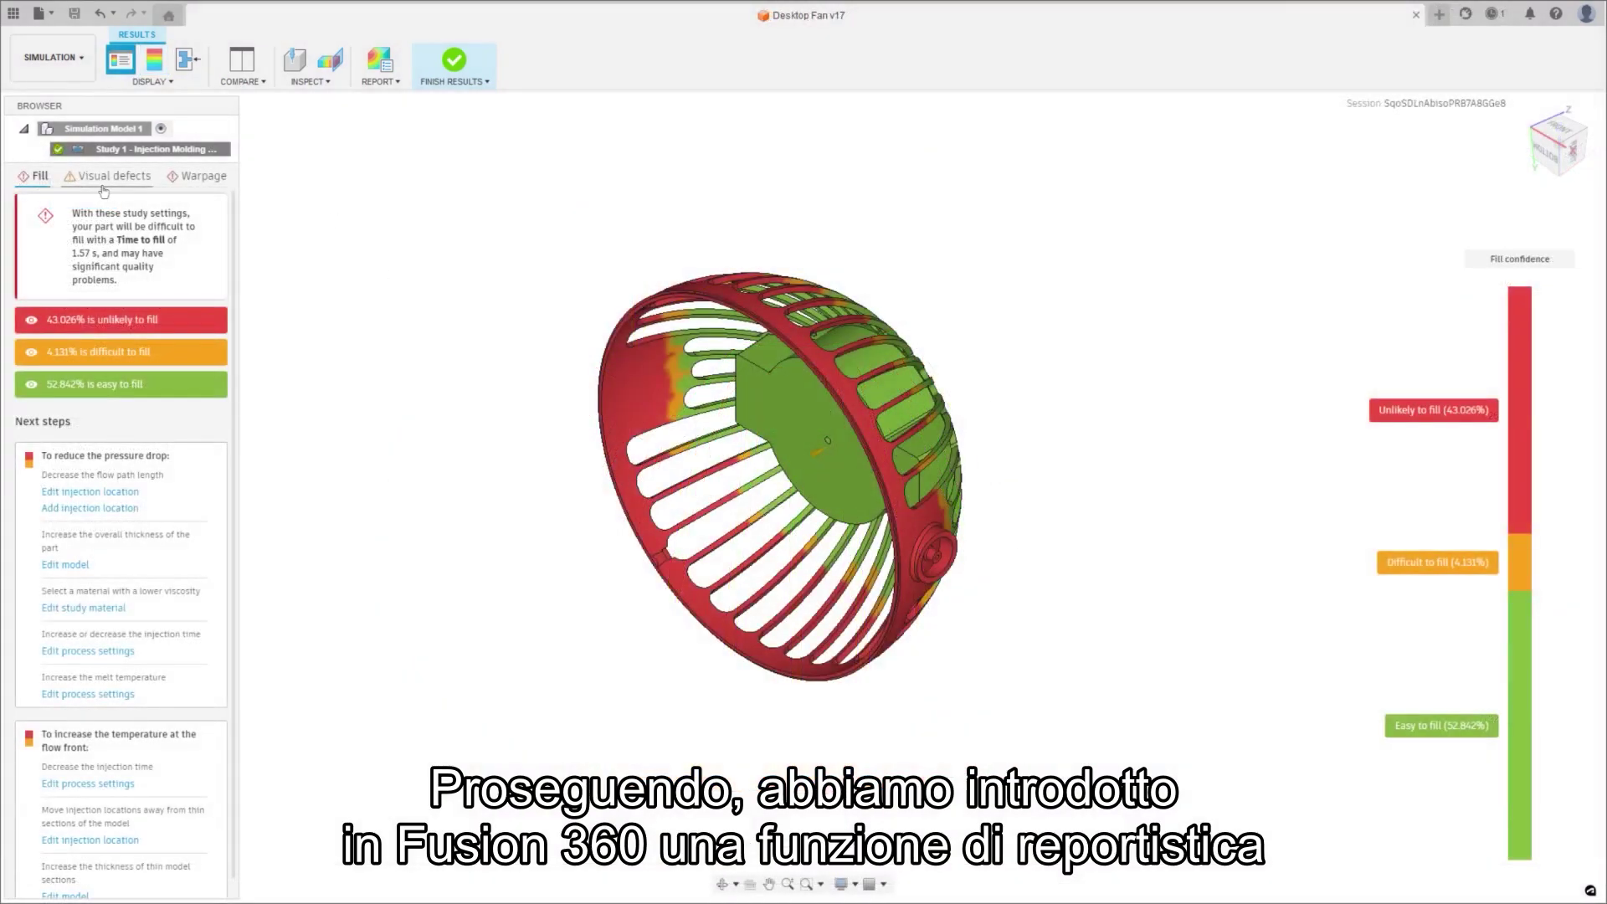
# - Review the Visual defects and Warpage guided results, and generate a report of the injection molding study
pyautogui.click(103, 177)
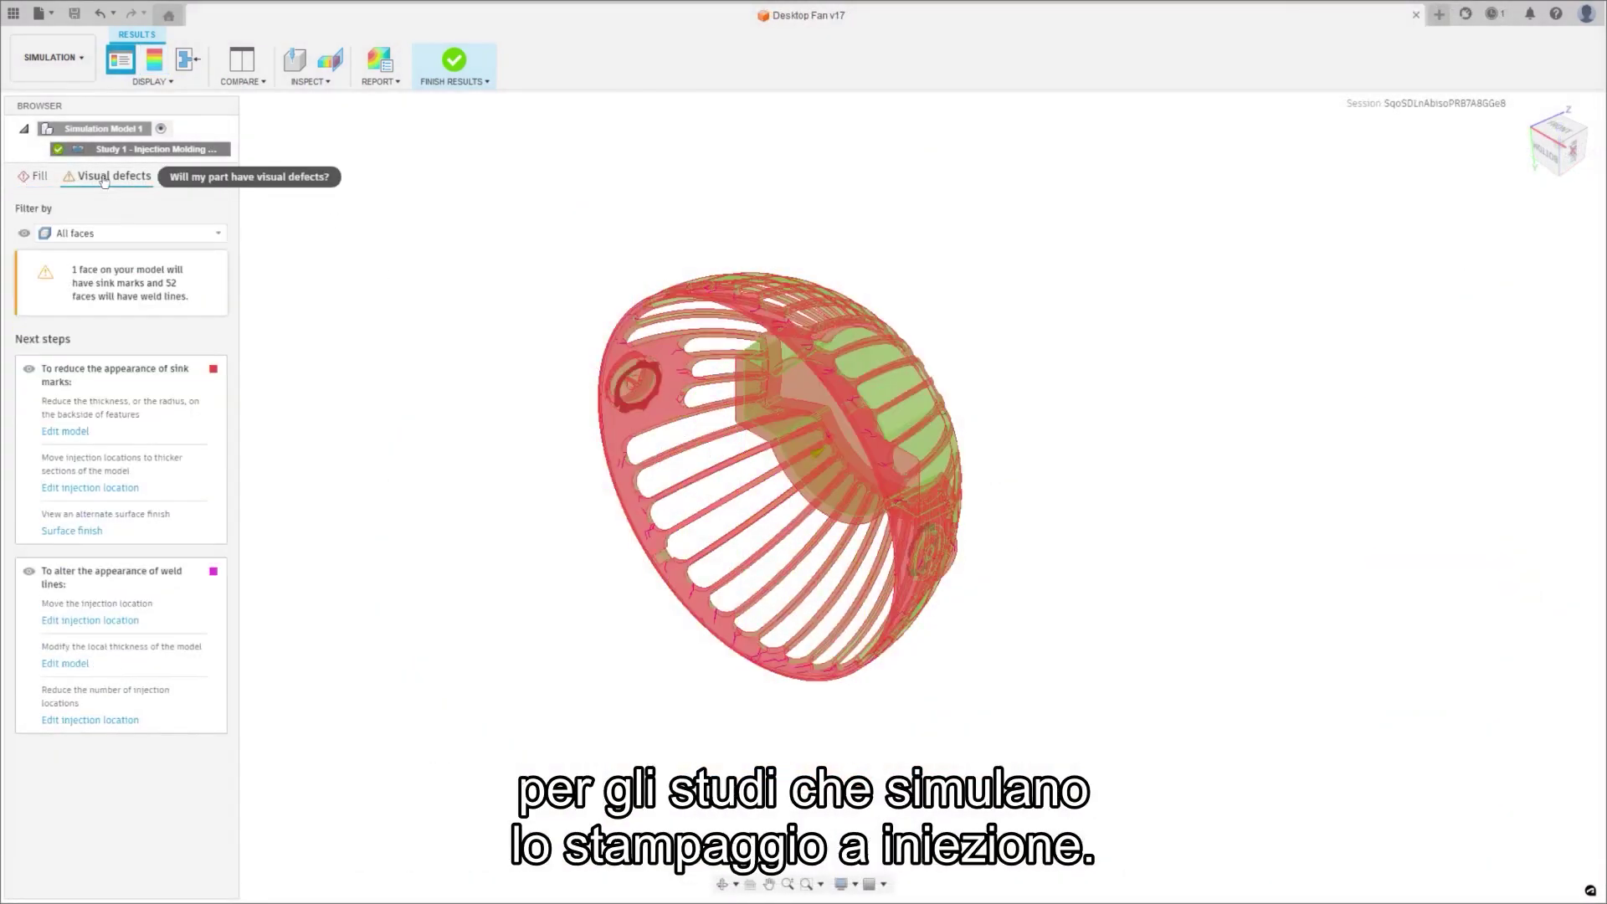
pyautogui.click(199, 176)
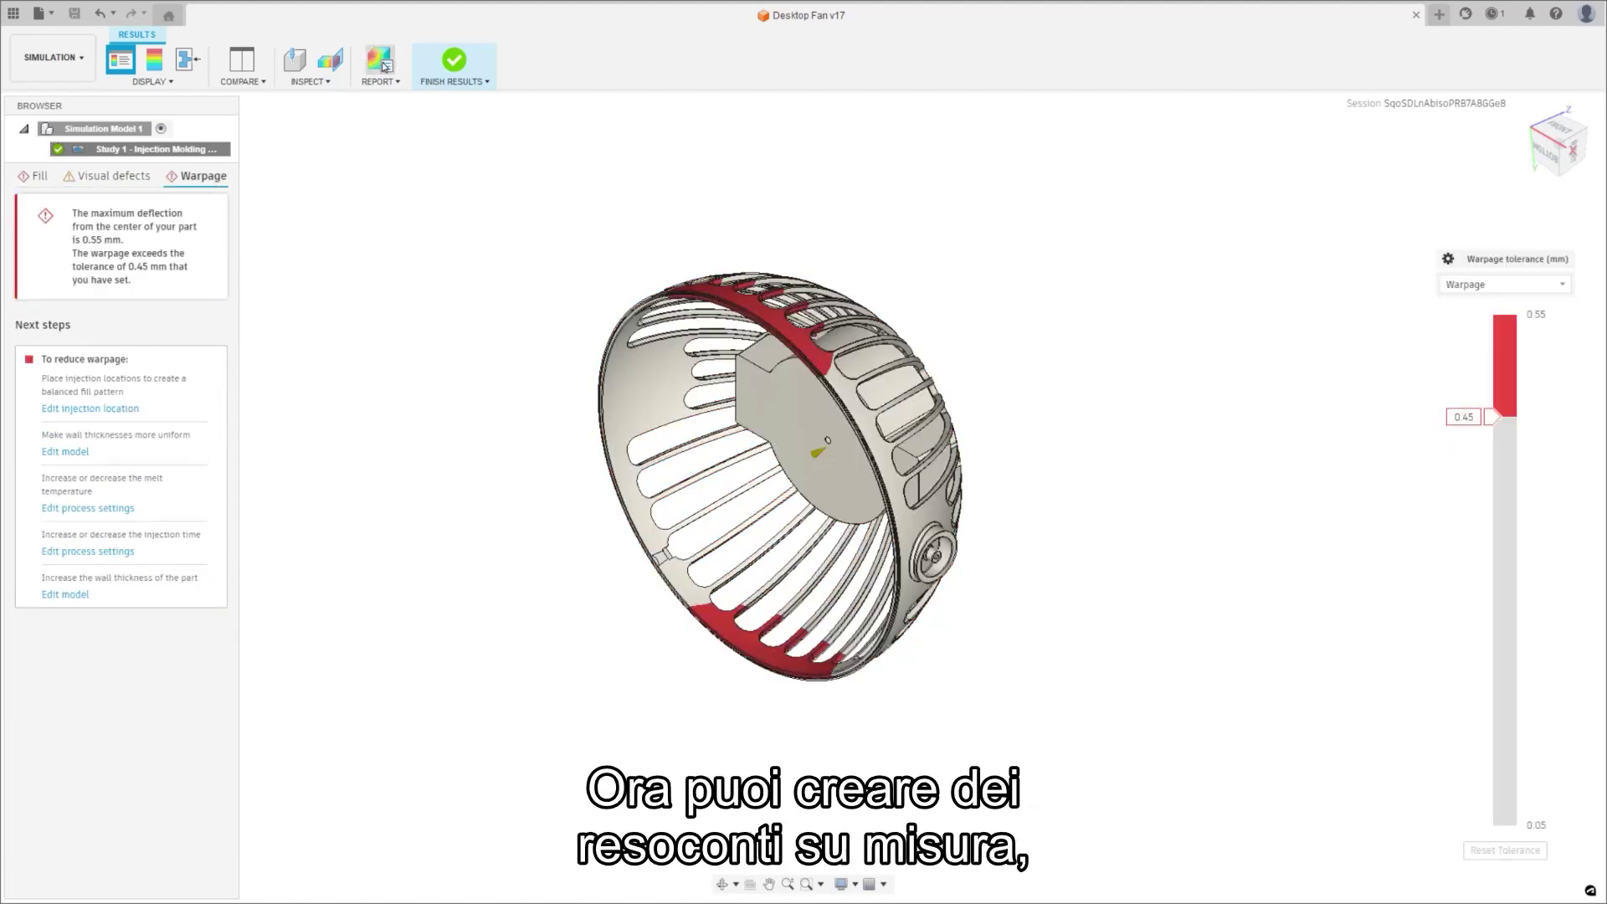
pyautogui.click(380, 62)
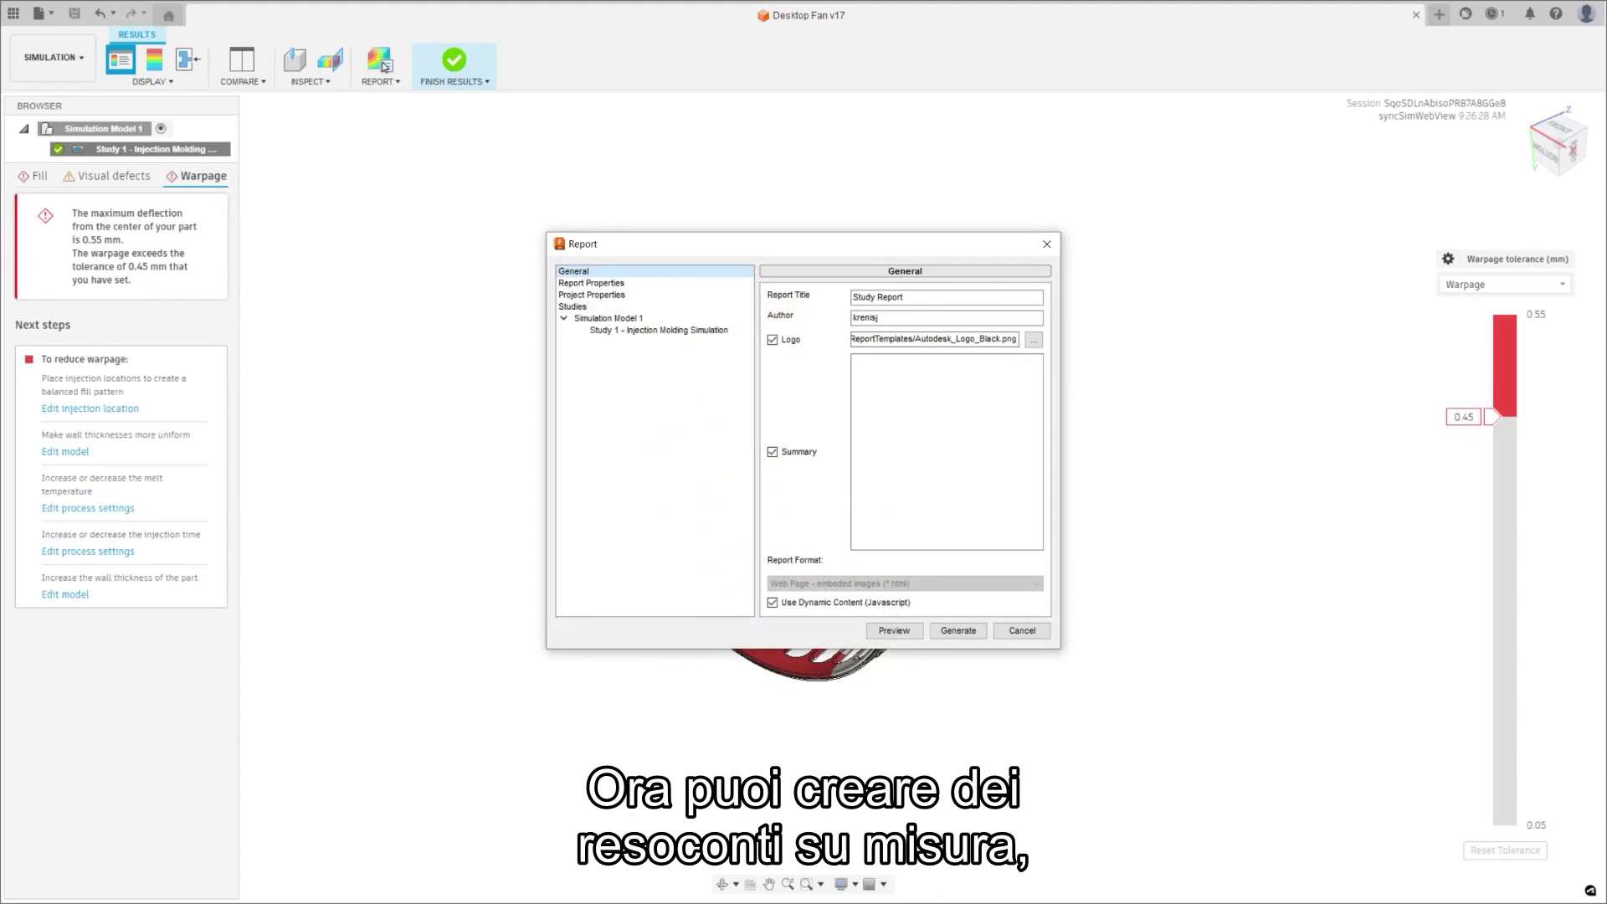
pyautogui.click(591, 283)
pyautogui.click(596, 296)
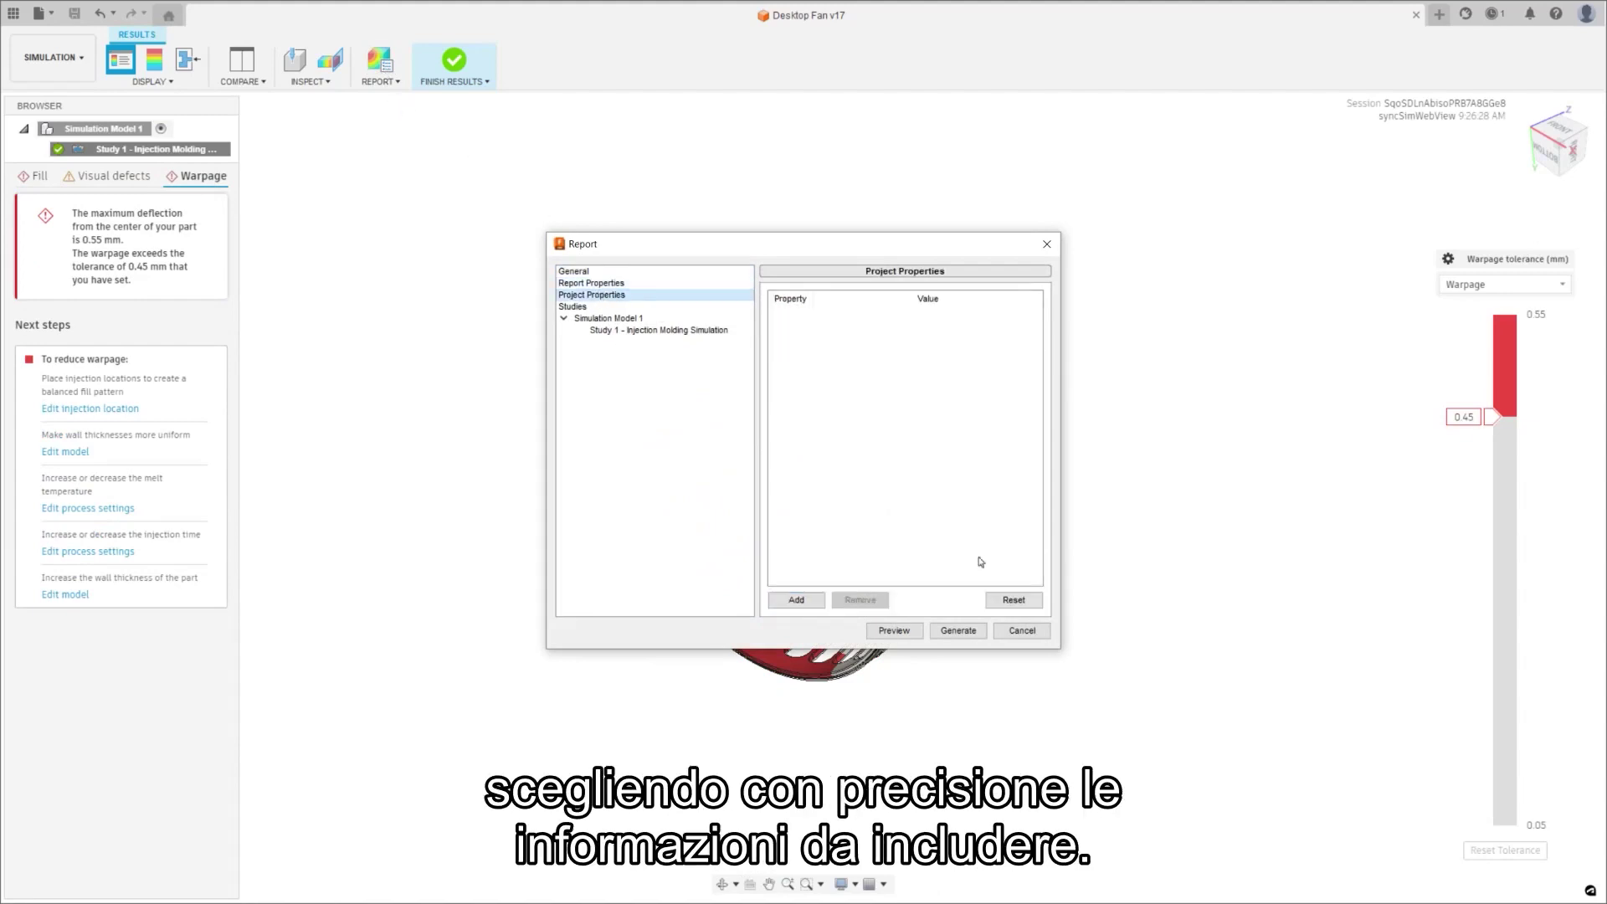
pyautogui.click(958, 632)
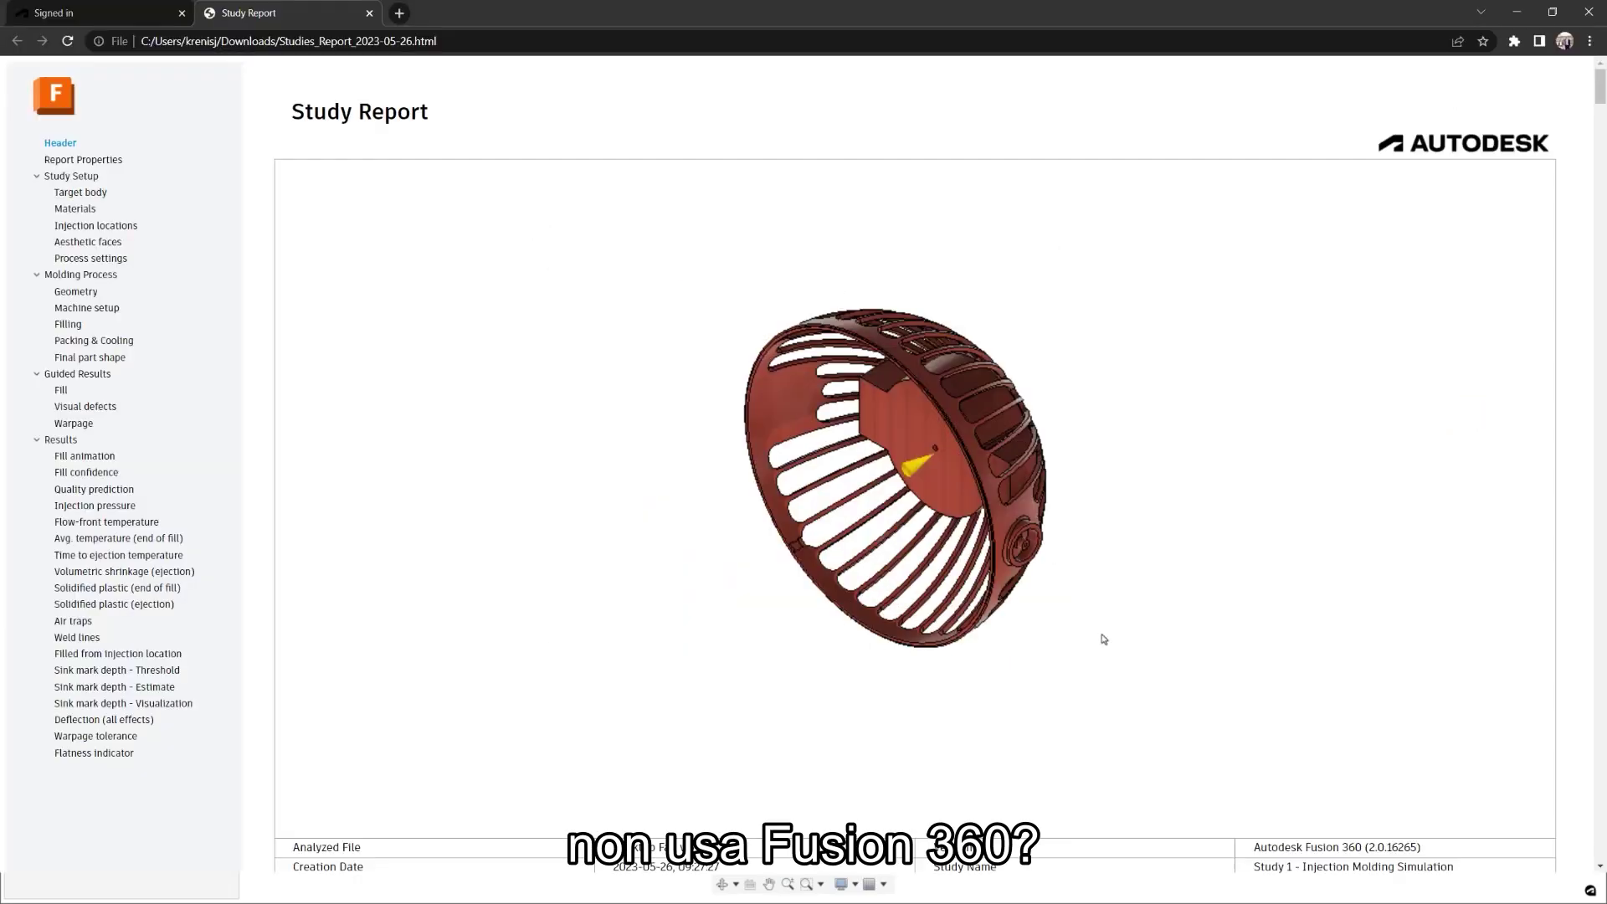
# - Examine the Study Report's Study Setup, Molding Process, Guided Results and Results sections, including fill animation, fill confidence, quality prediction and flow-front temperature
pyautogui.moveTo(1593, 92); pyautogui.dragTo(1589, 218)
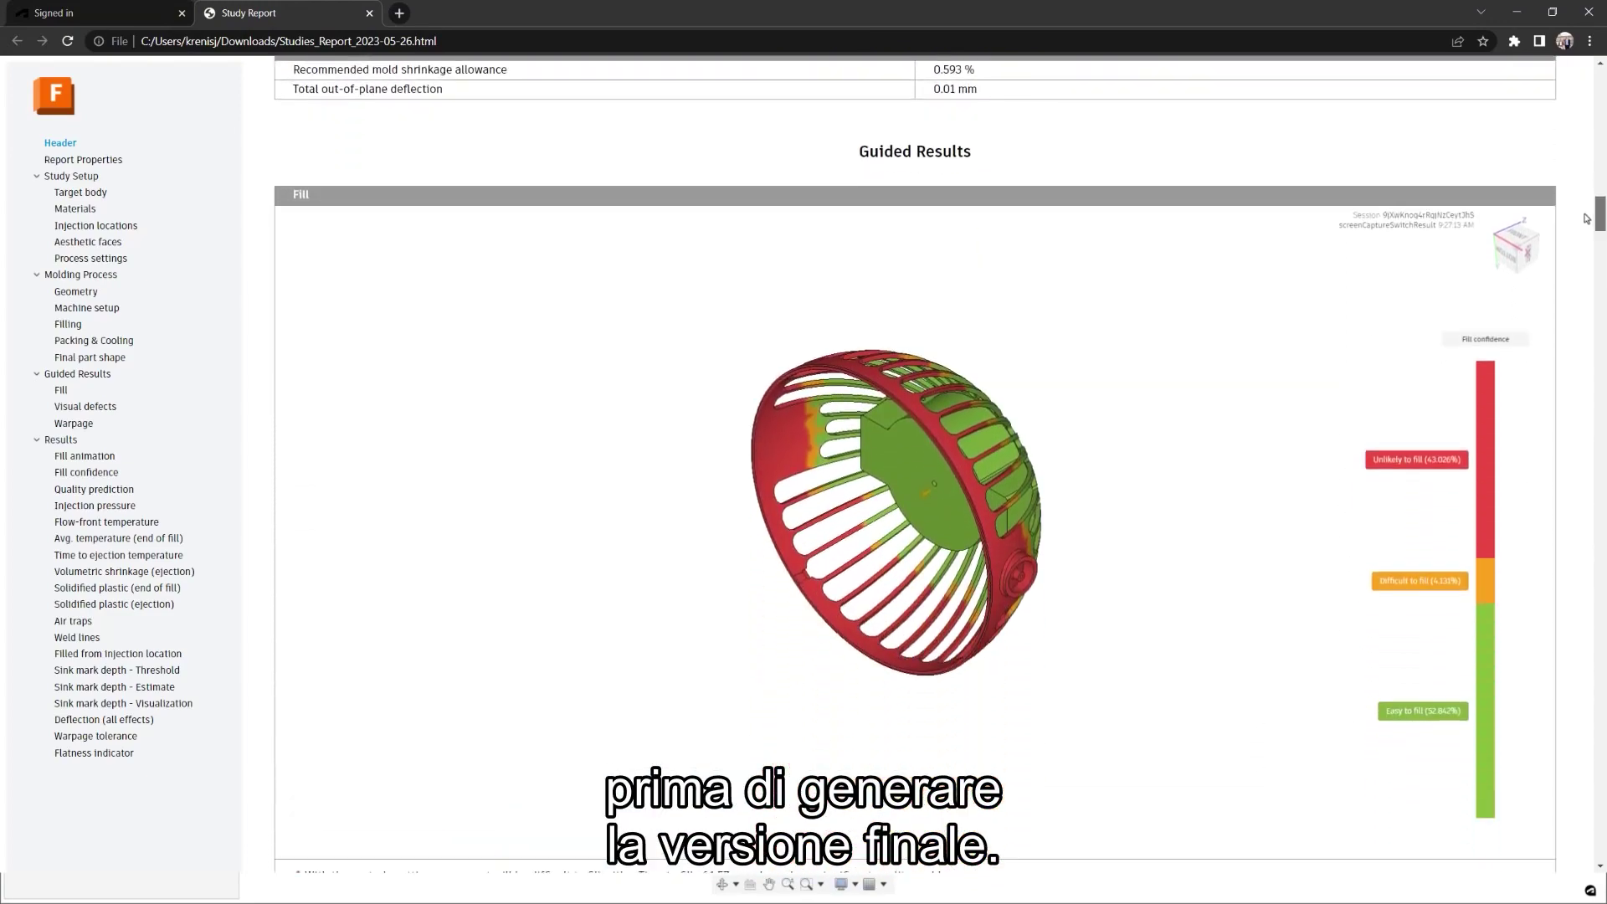
pyautogui.click(87, 178)
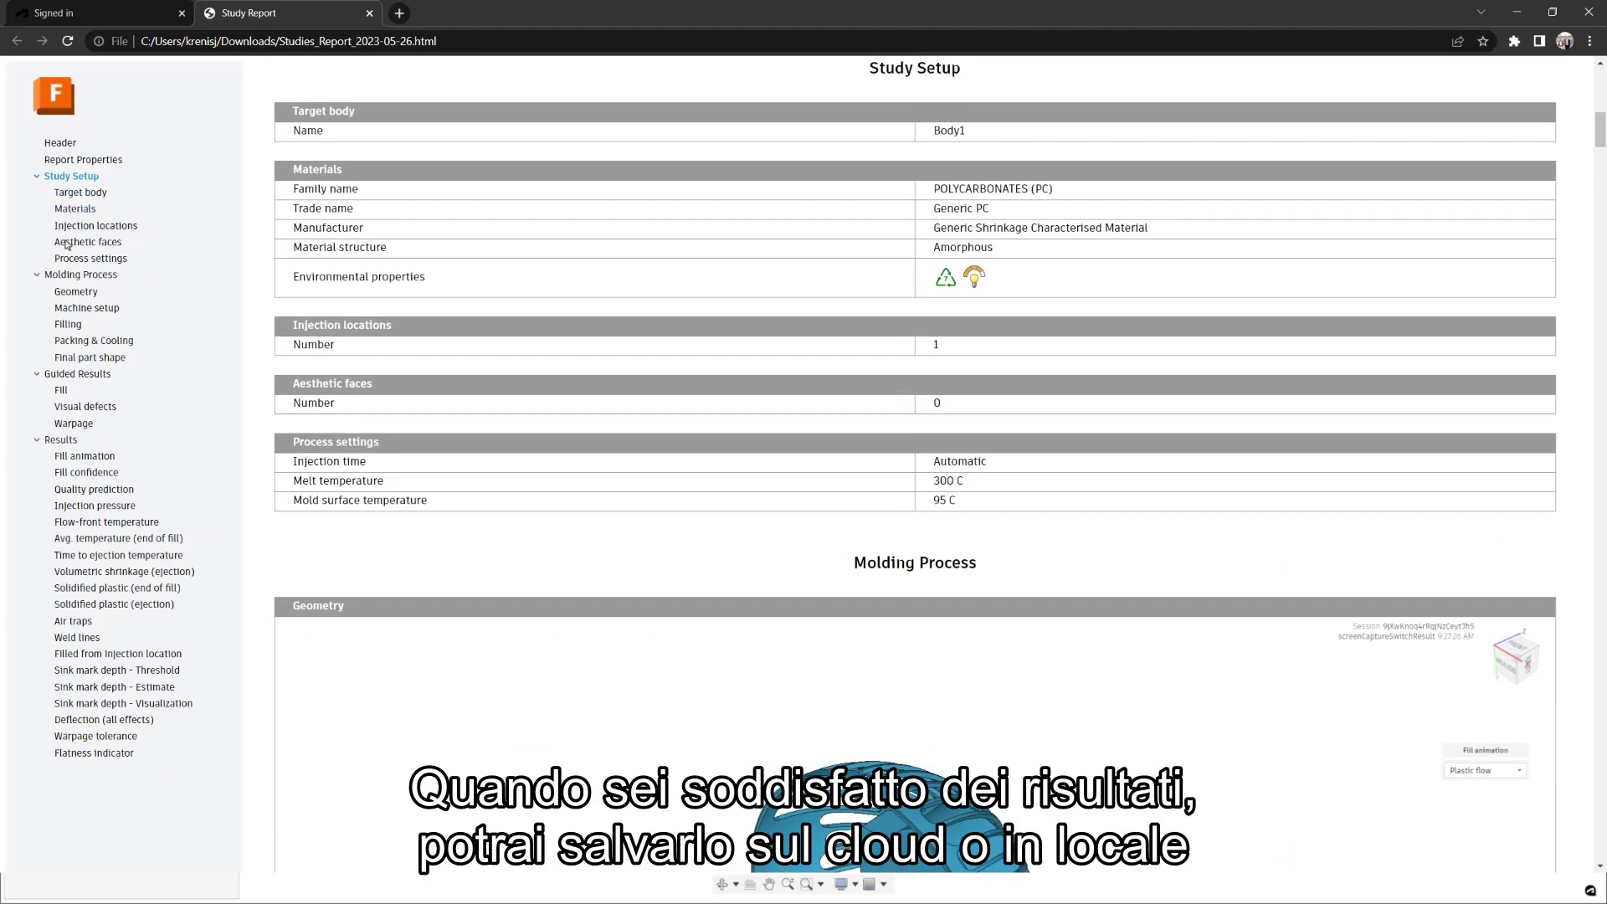
pyautogui.click(68, 277)
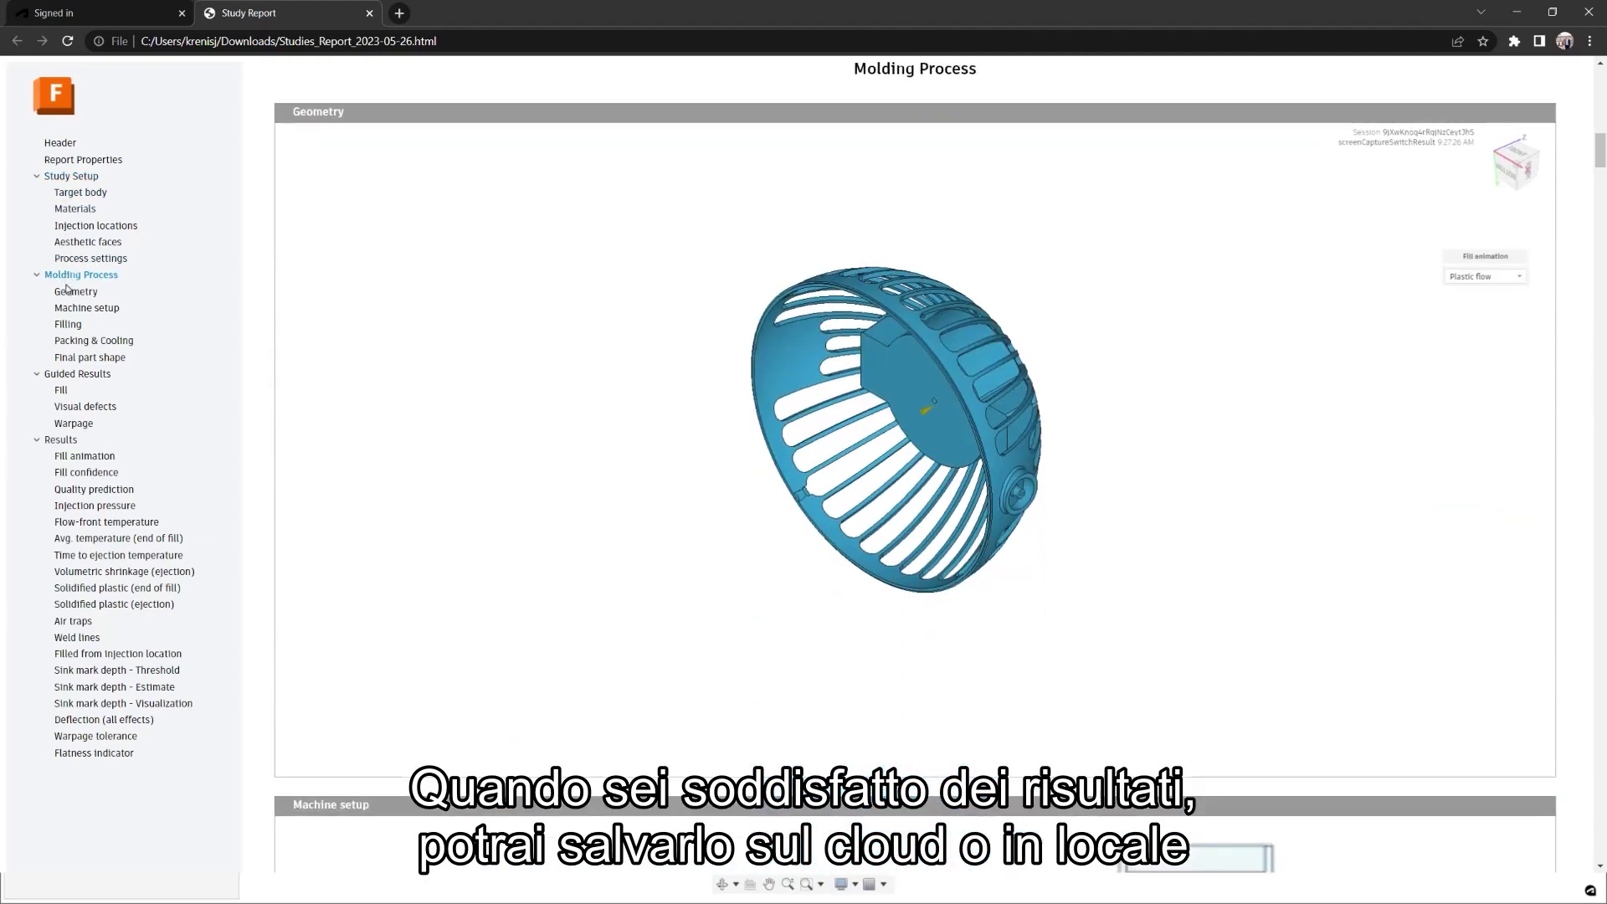
pyautogui.click(64, 376)
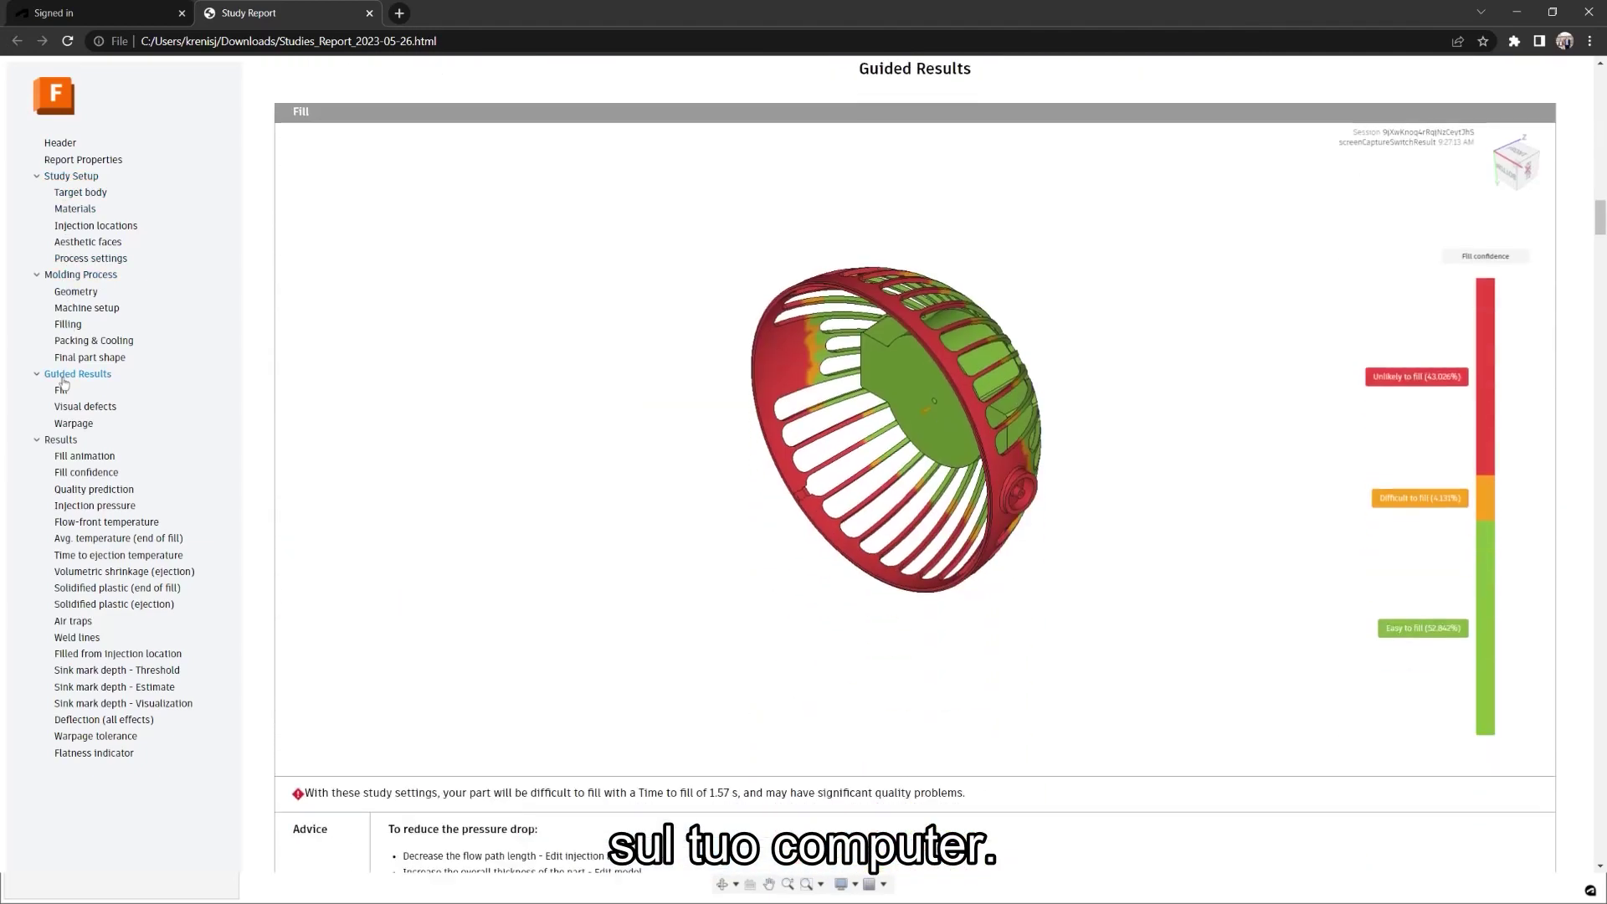
pyautogui.click(66, 443)
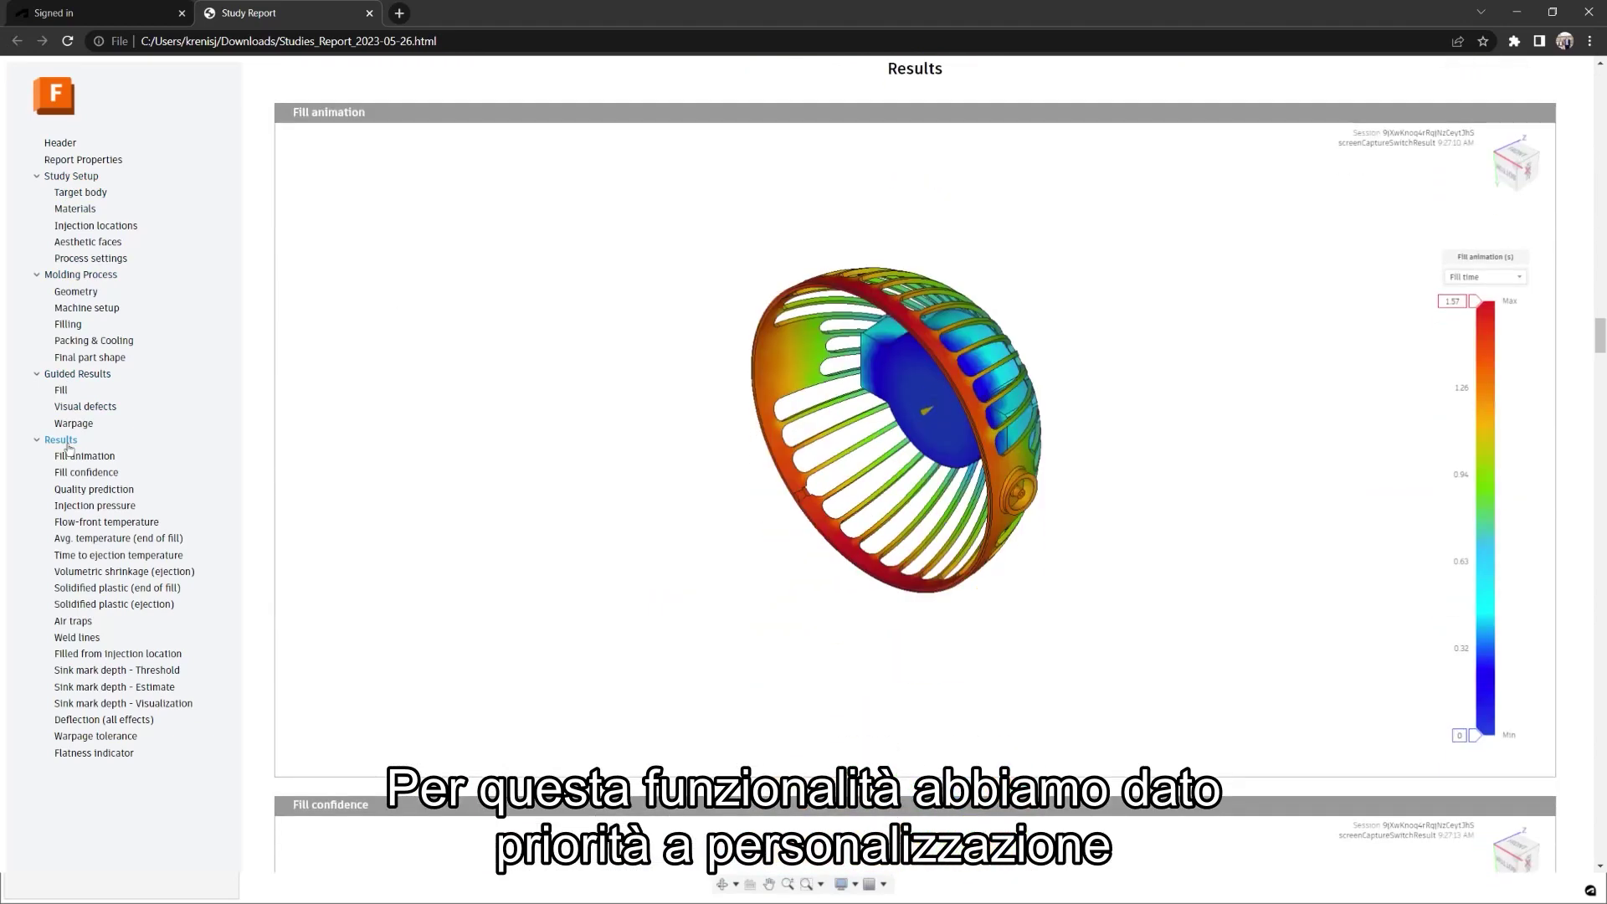
pyautogui.click(66, 459)
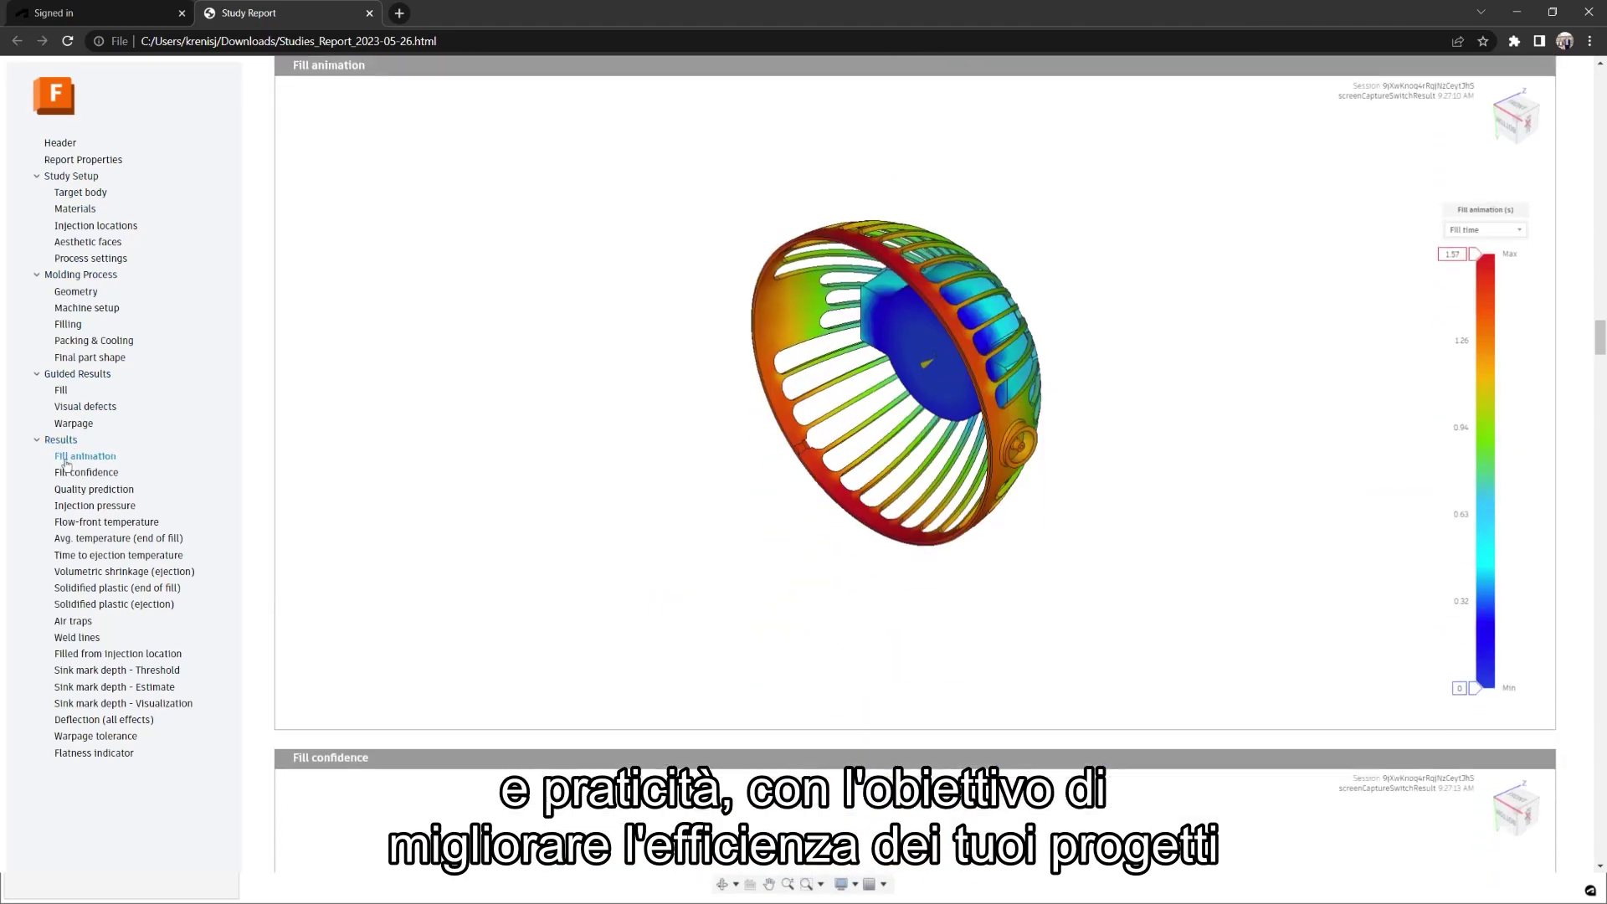
pyautogui.click(72, 473)
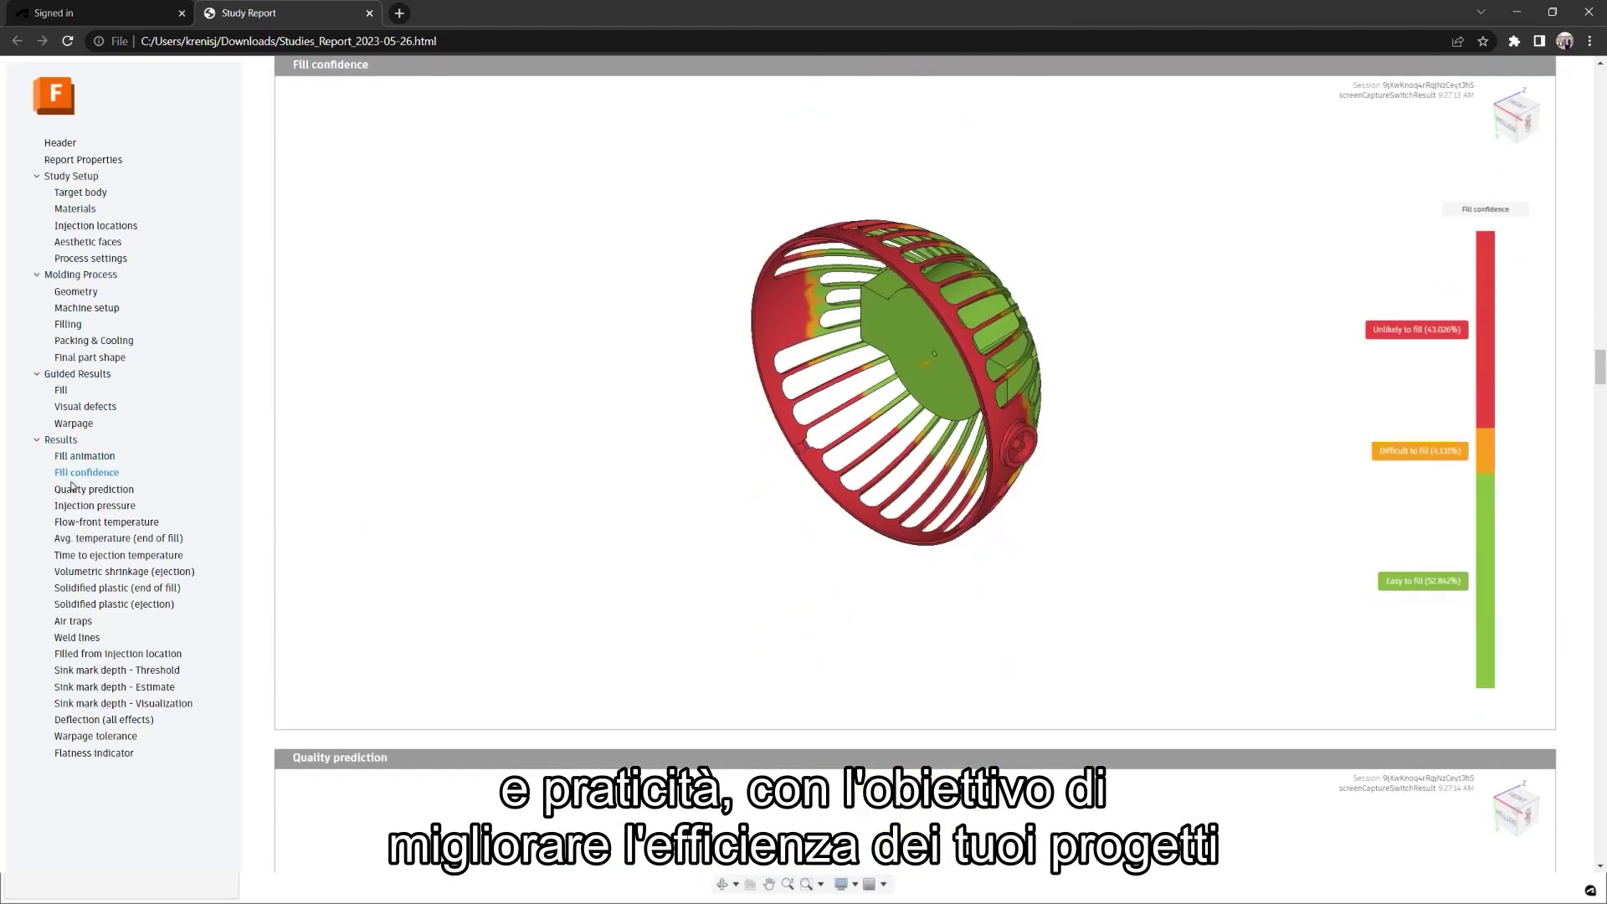
pyautogui.click(72, 487)
pyautogui.click(87, 519)
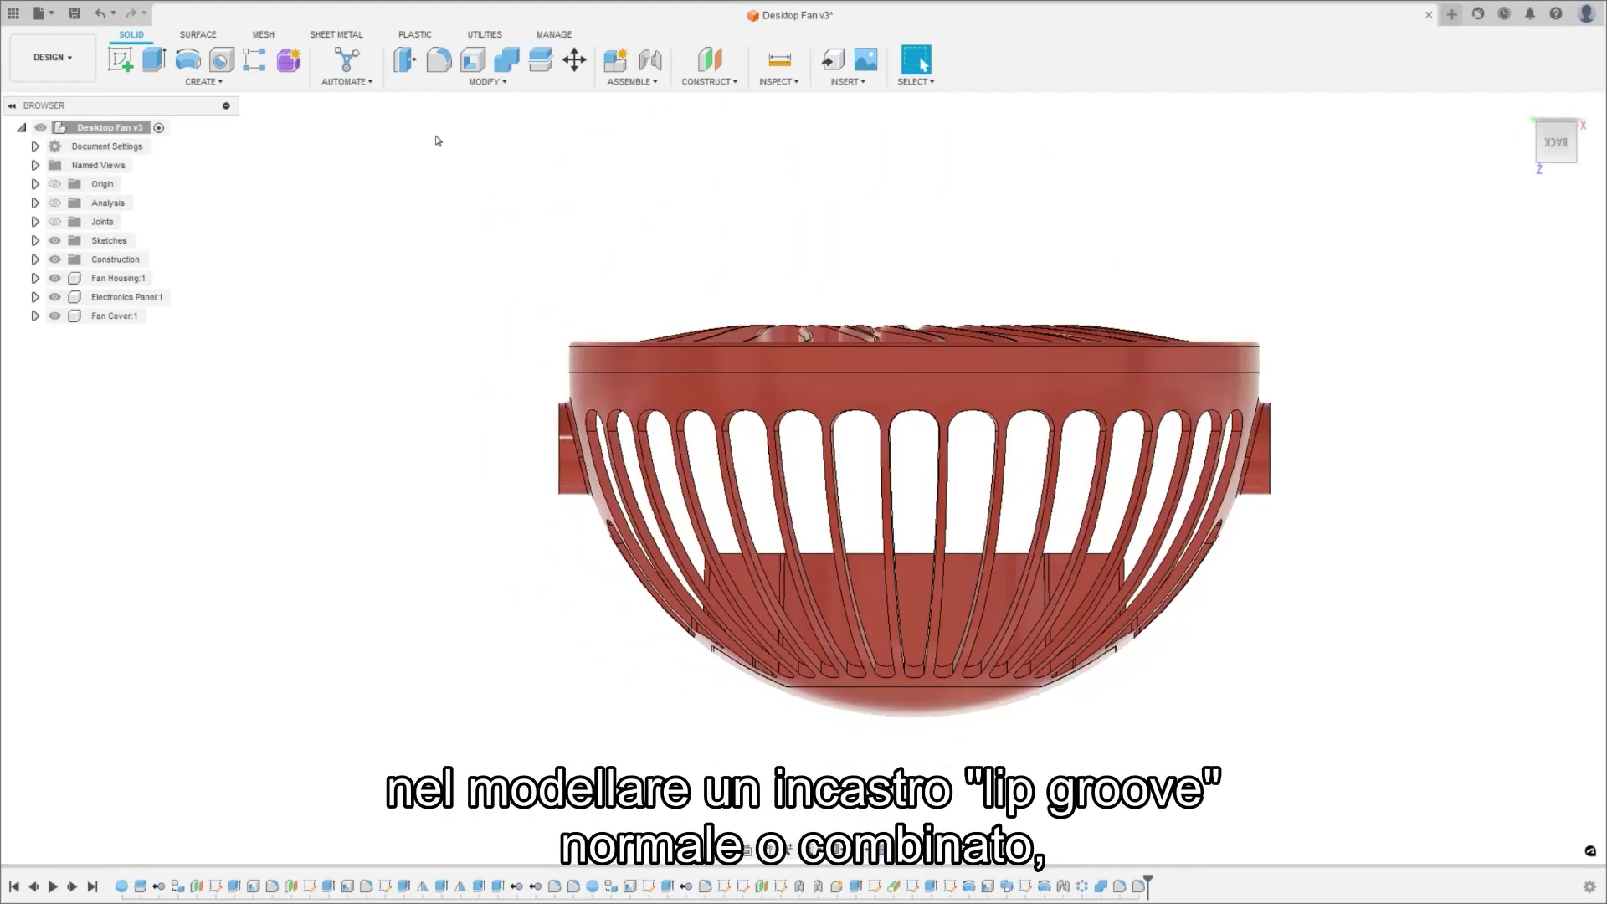
# - Show the section analysis and start a plastic Lip along the seam between fan cover and housing, defining its path and pull direction
pyautogui.click(54, 203)
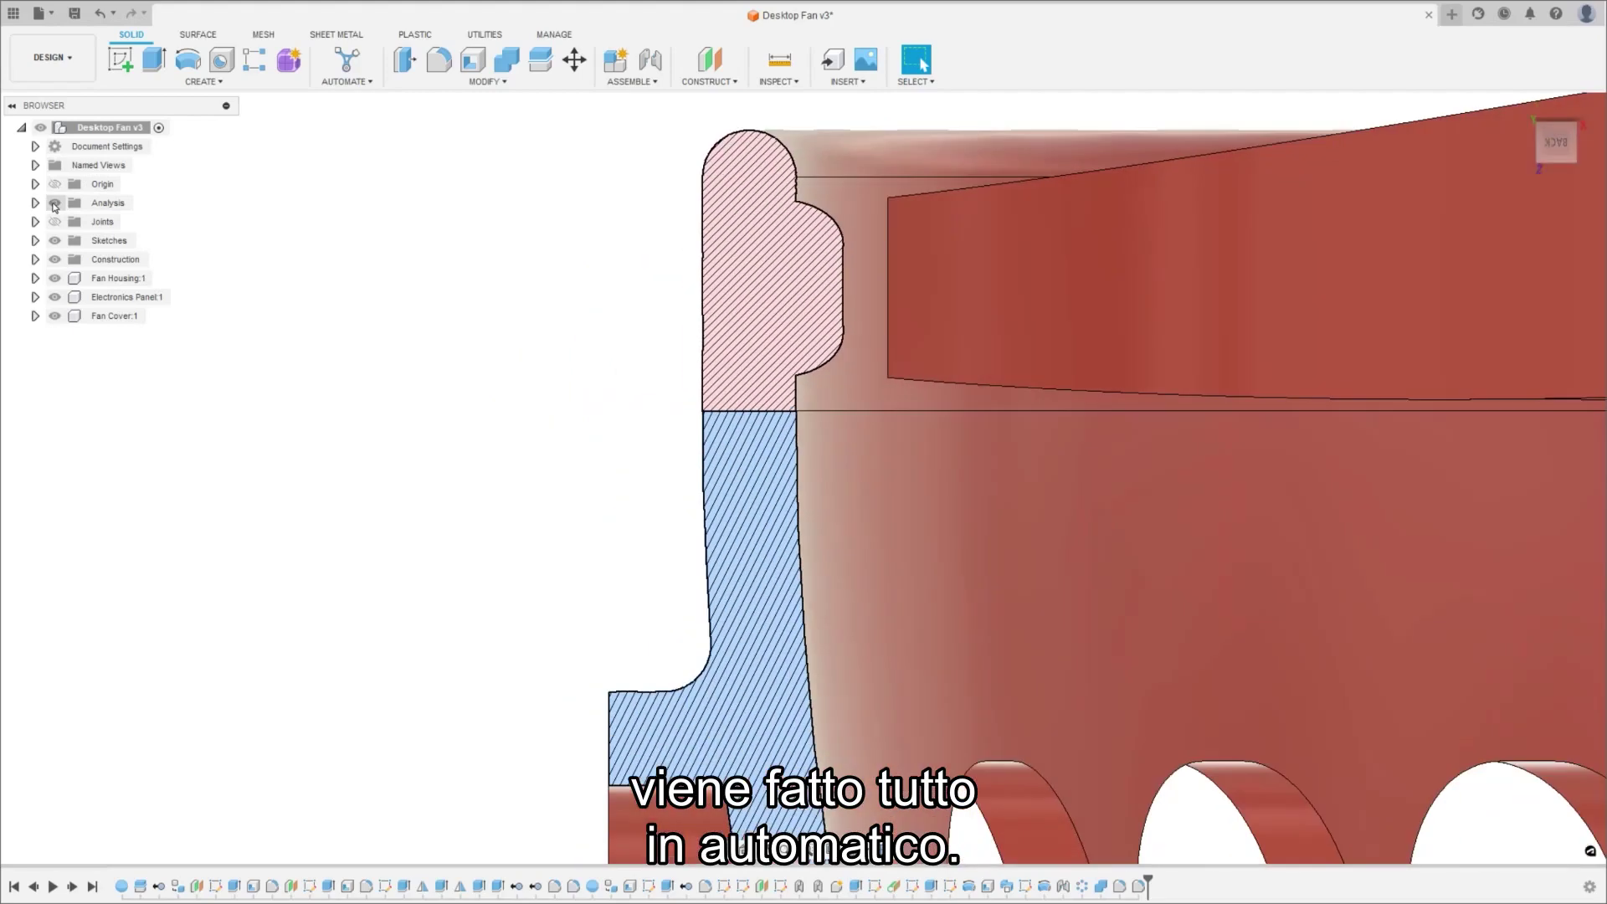
pyautogui.click(415, 34)
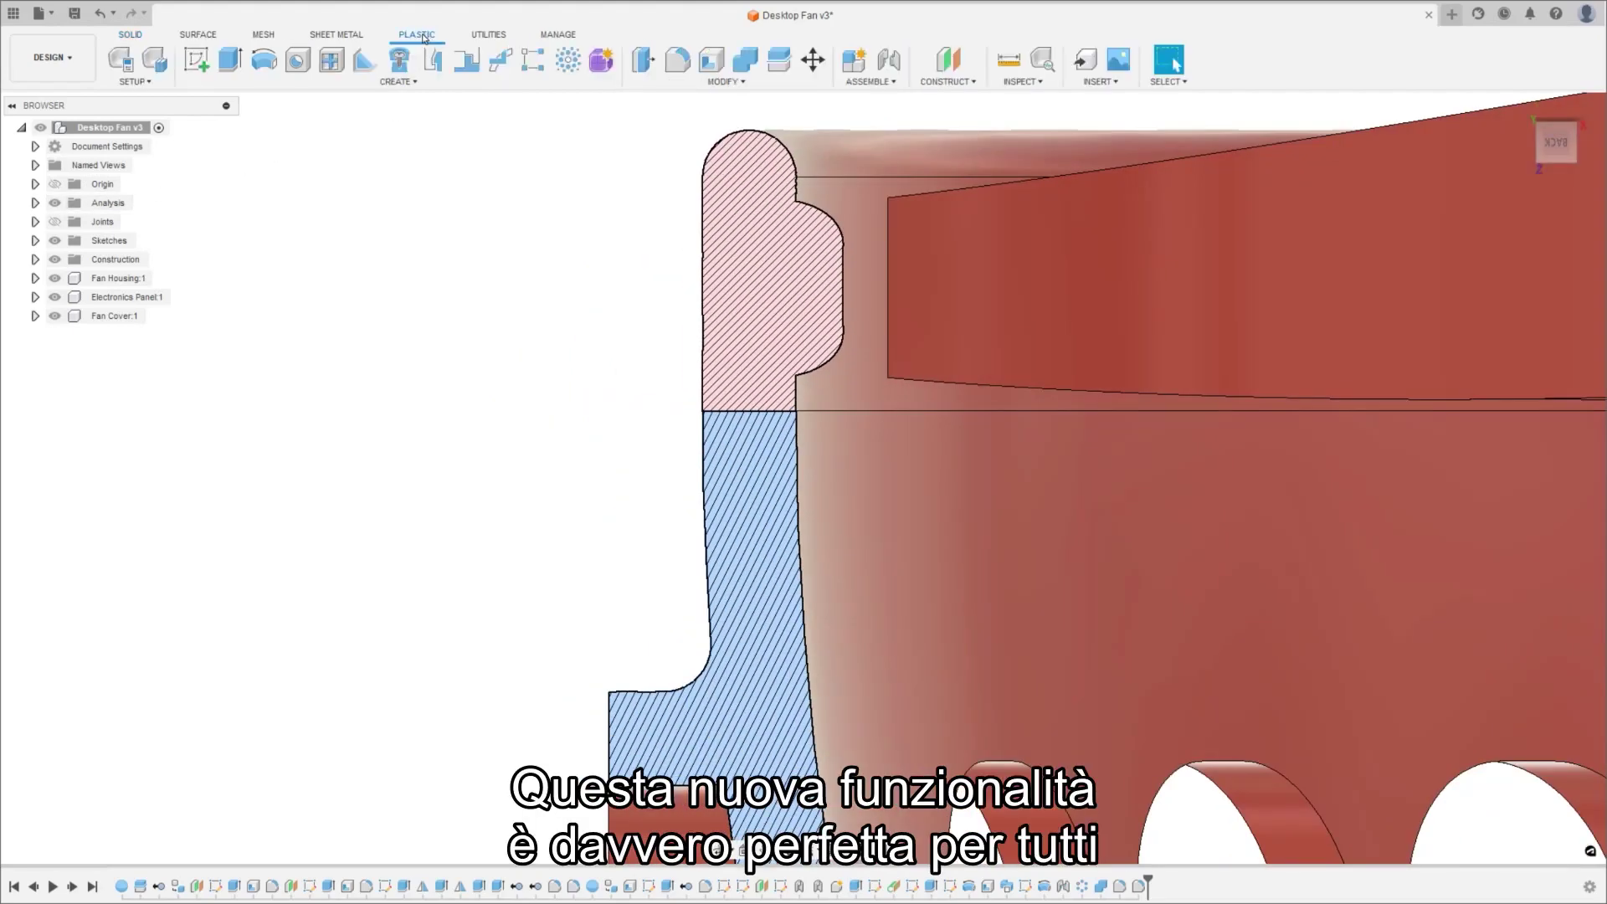
pyautogui.click(471, 68)
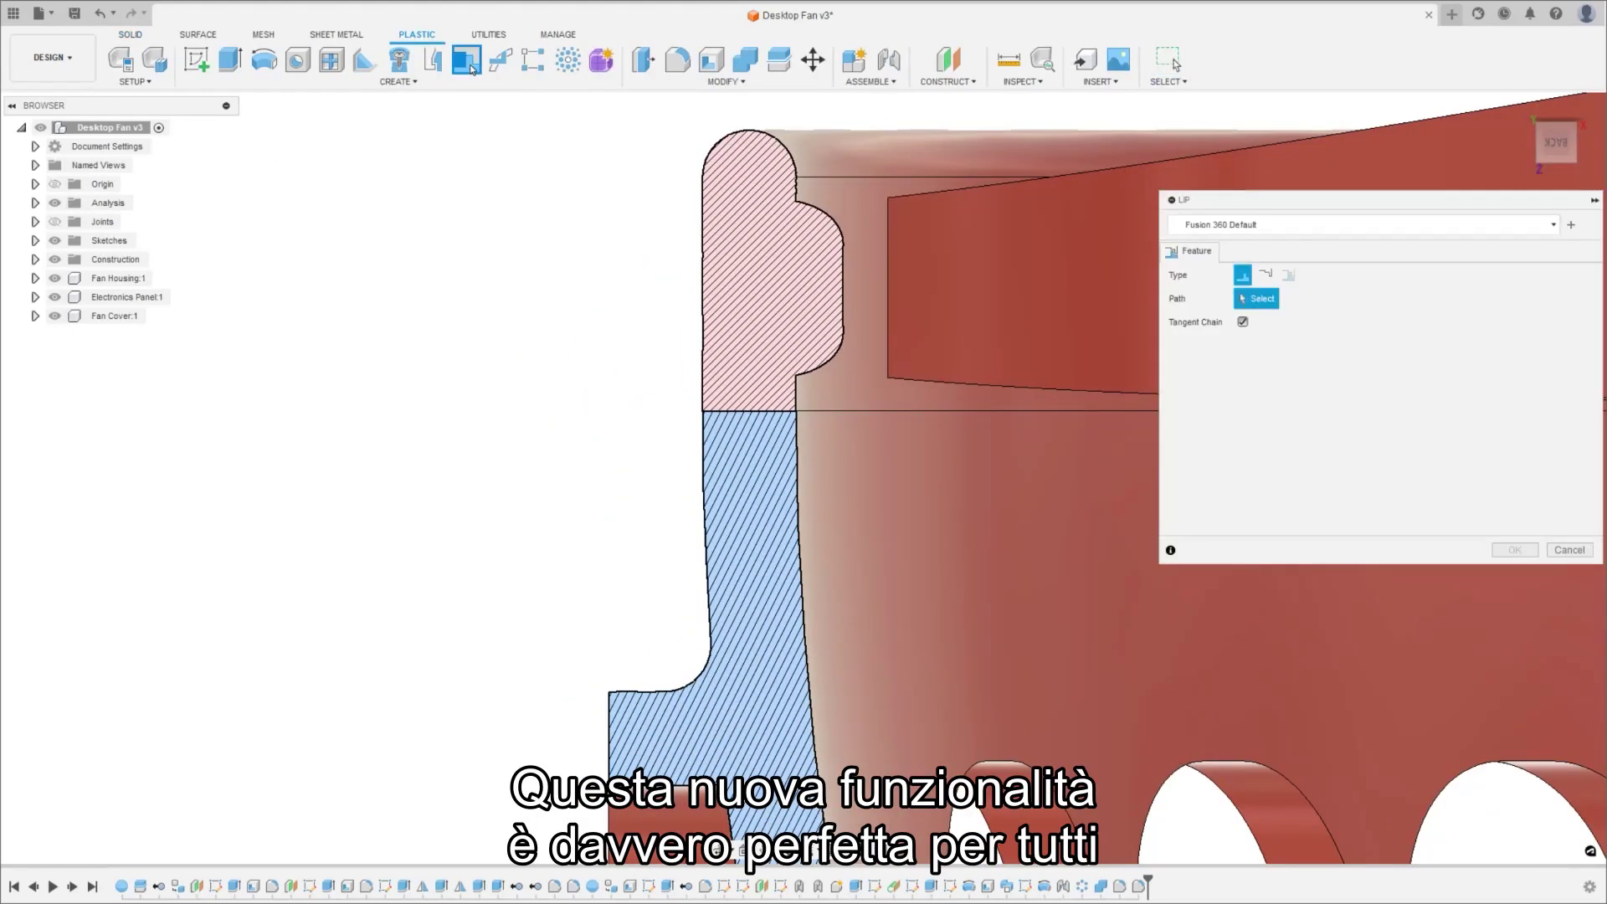
pyautogui.click(736, 411)
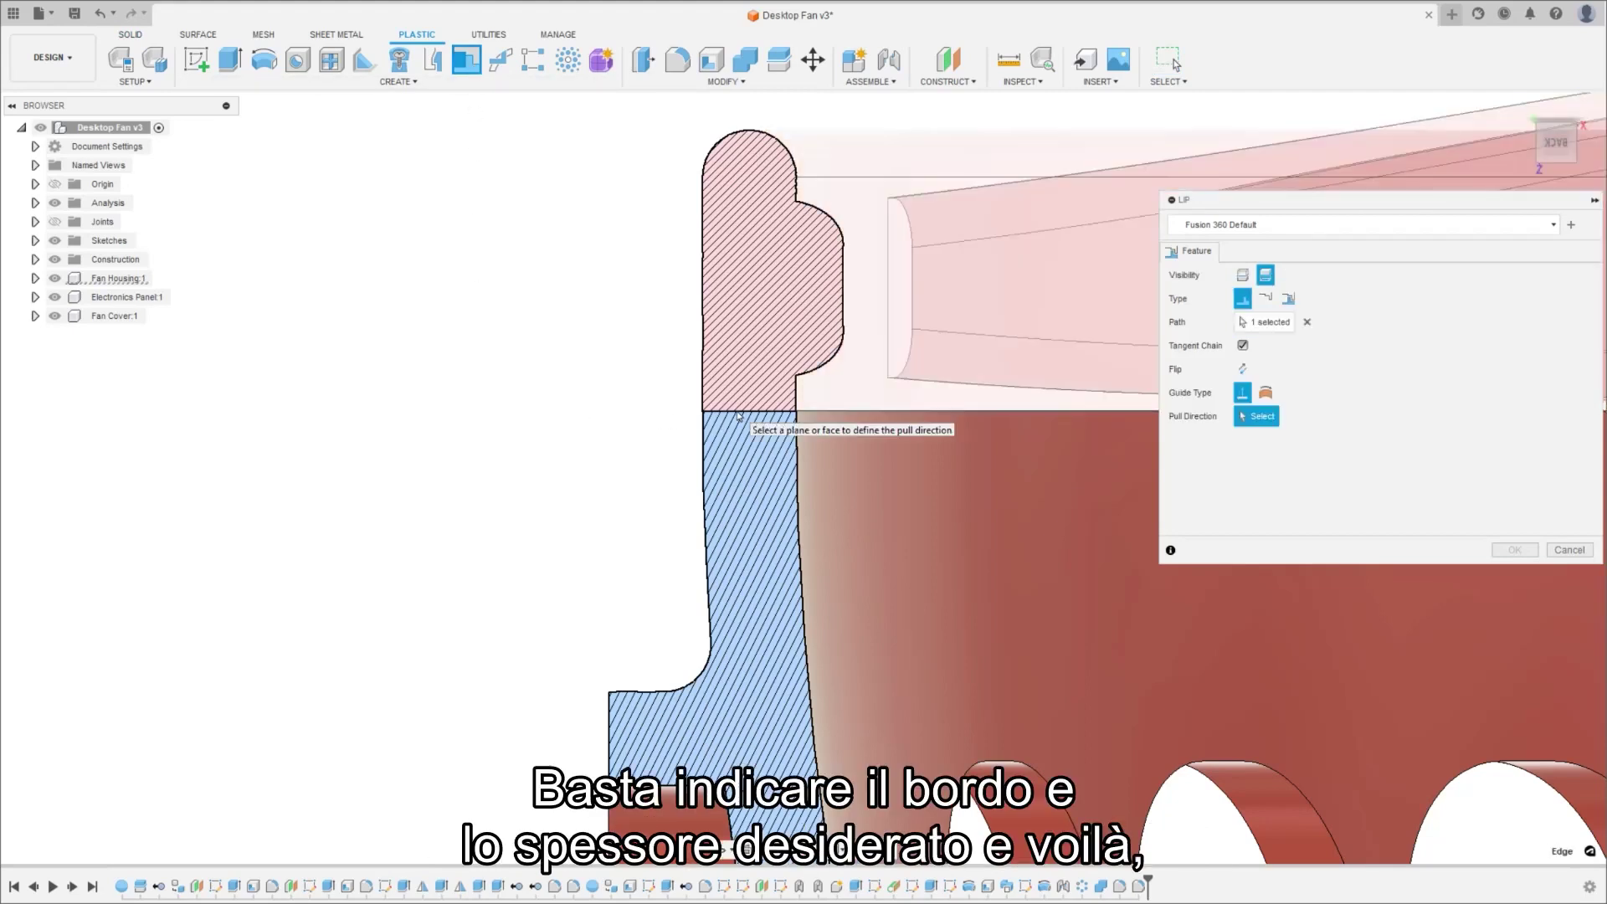
pyautogui.click(741, 415)
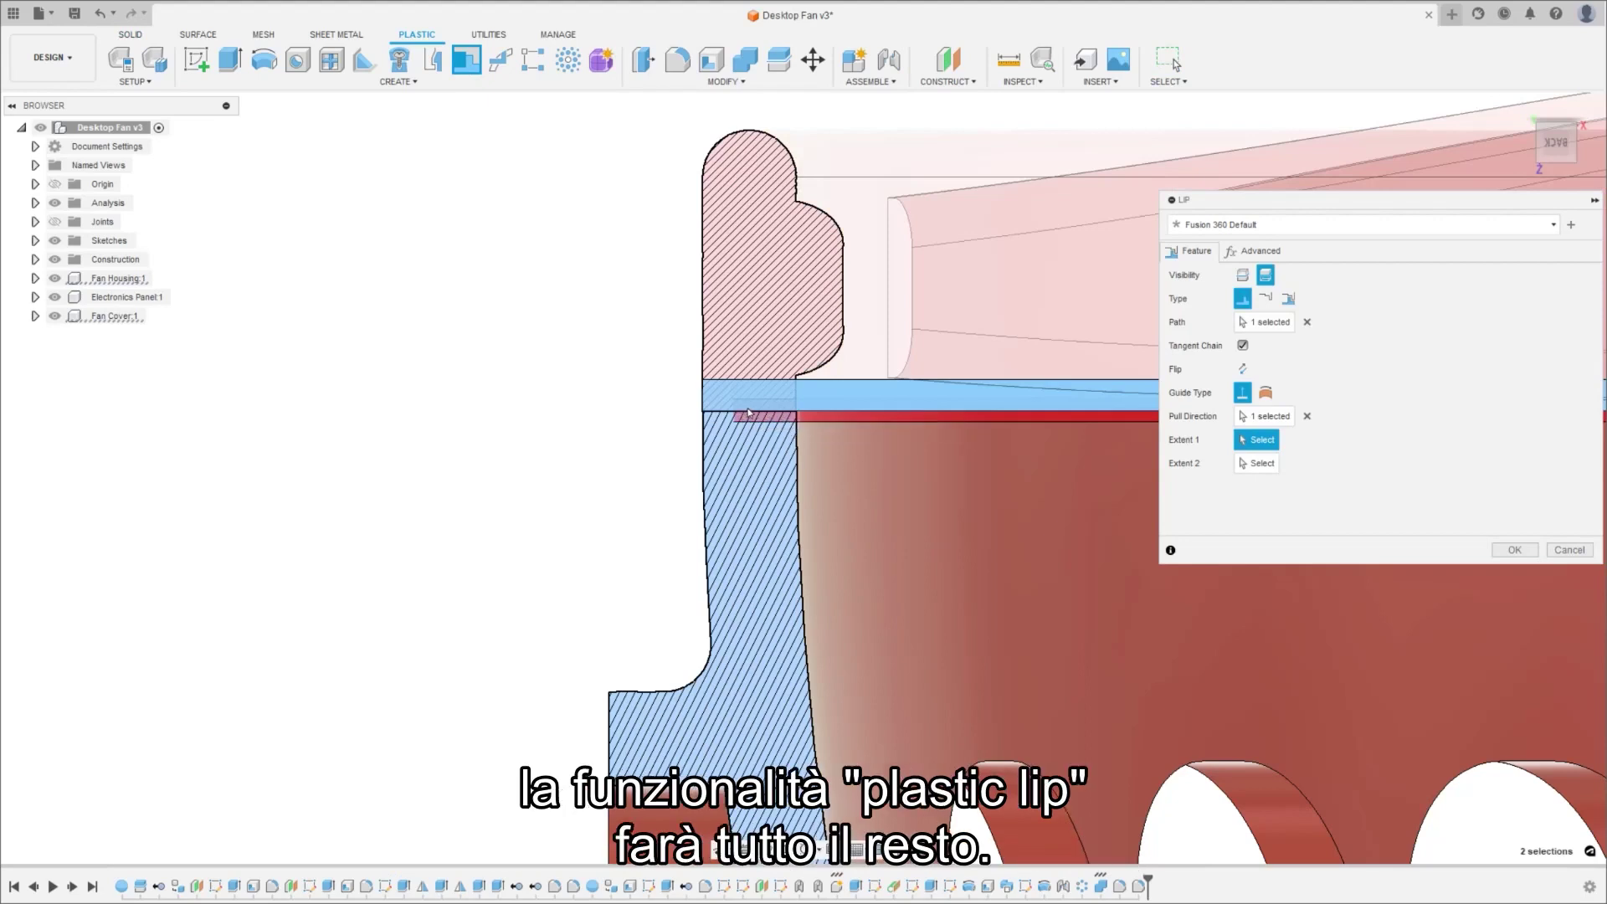
# - Preview the groove type, choose the combined lip and groove, flip its direction, and create the feature
pyautogui.click(1267, 299)
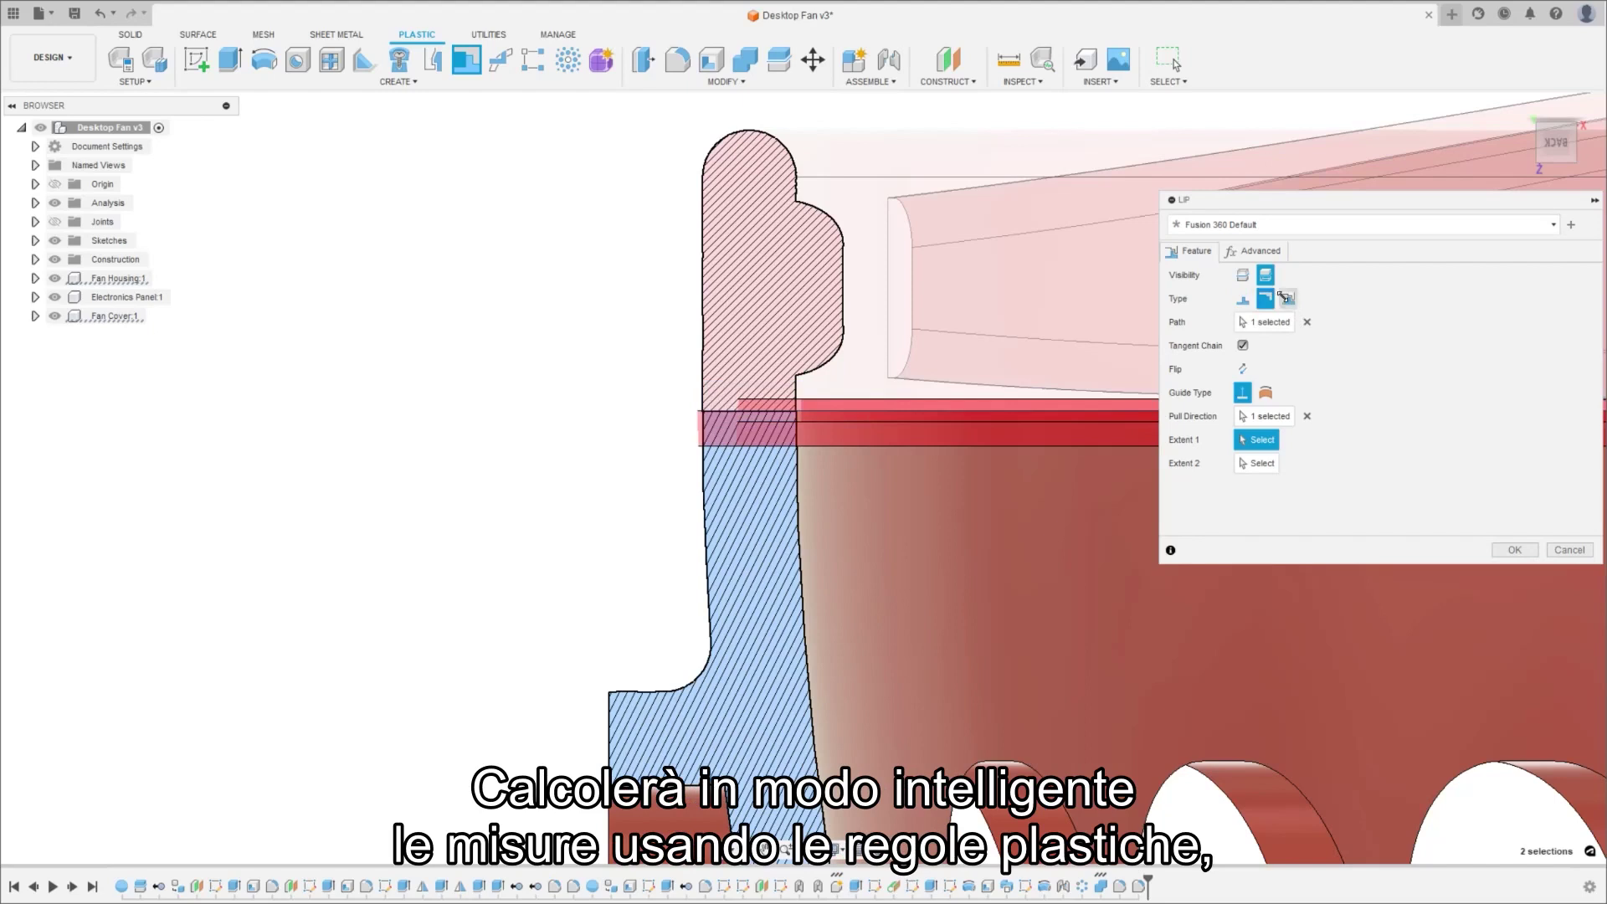
pyautogui.click(1289, 299)
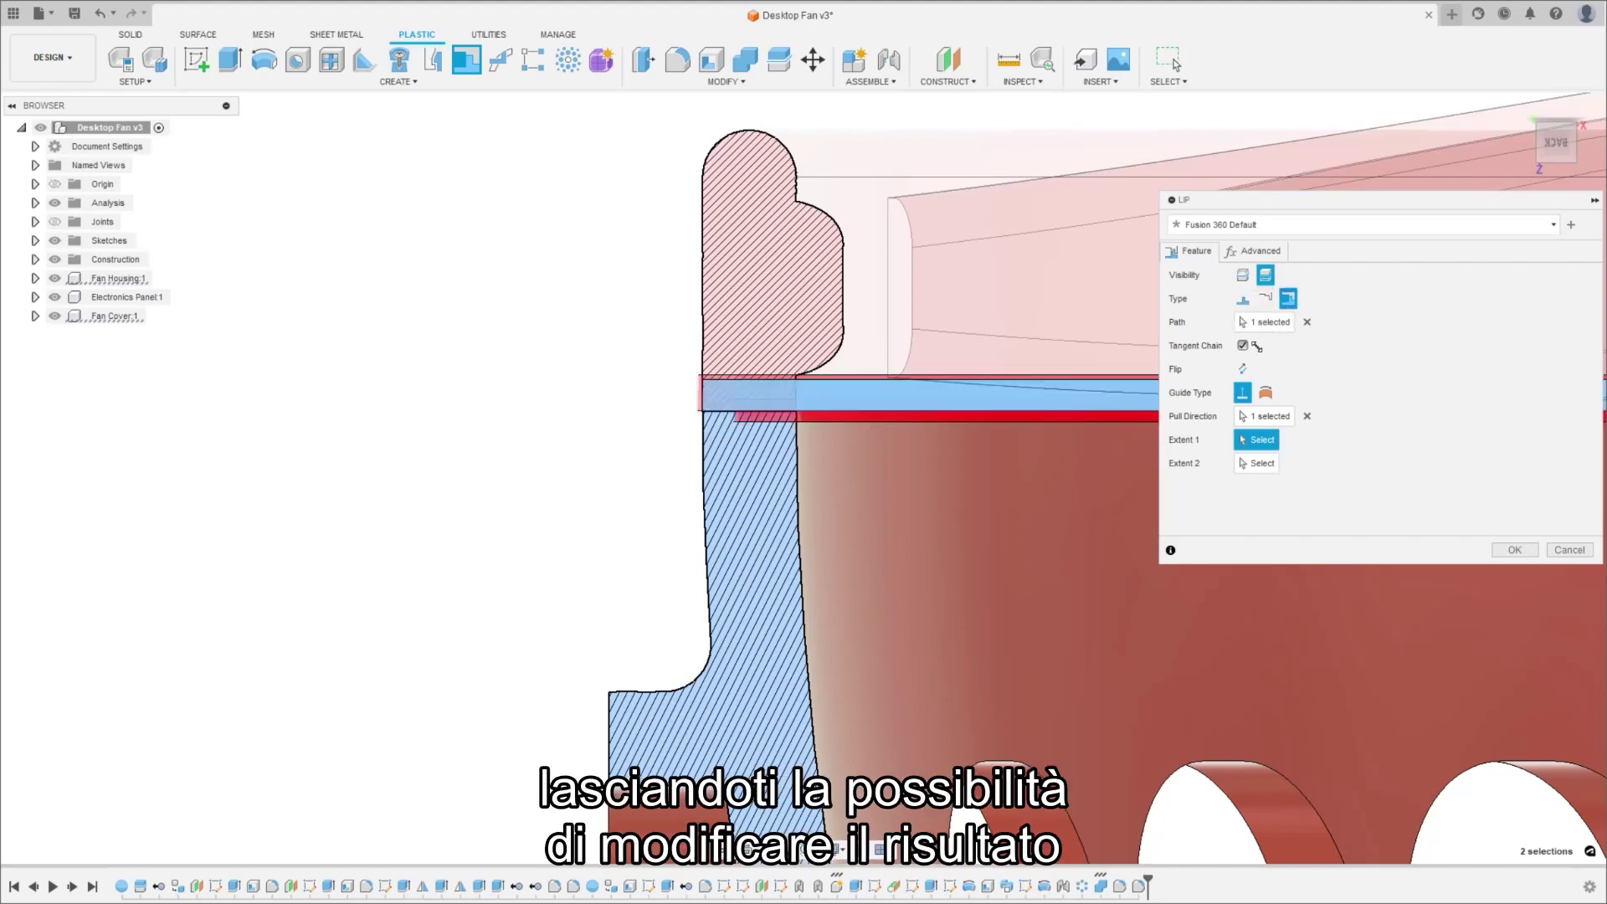
pyautogui.click(1243, 370)
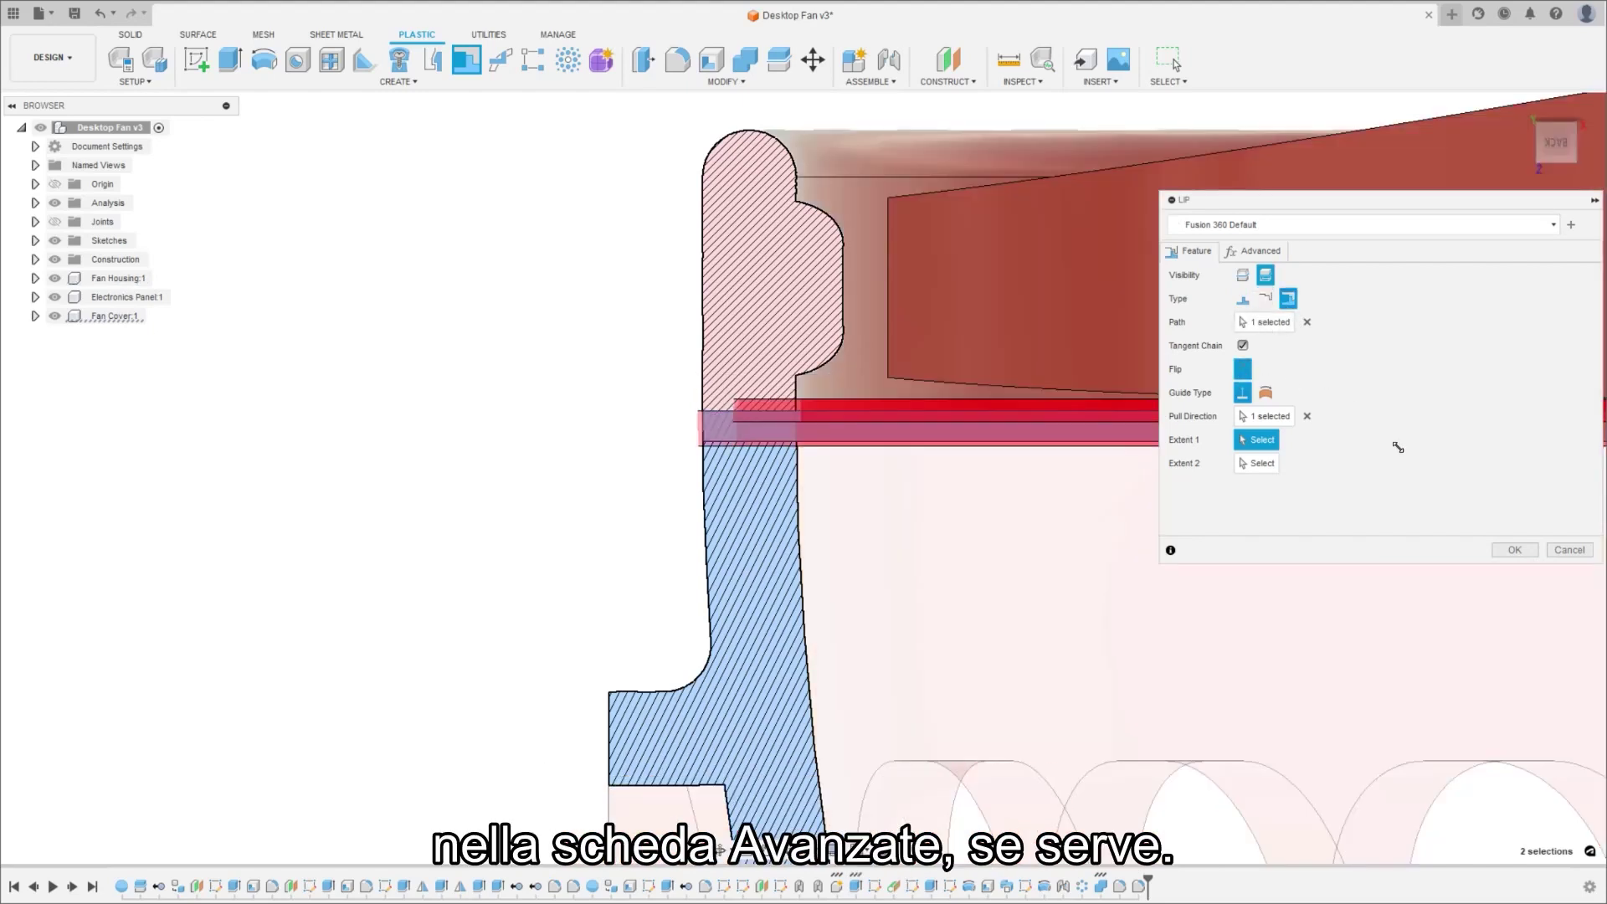
pyautogui.click(1514, 550)
pyautogui.press('F6')
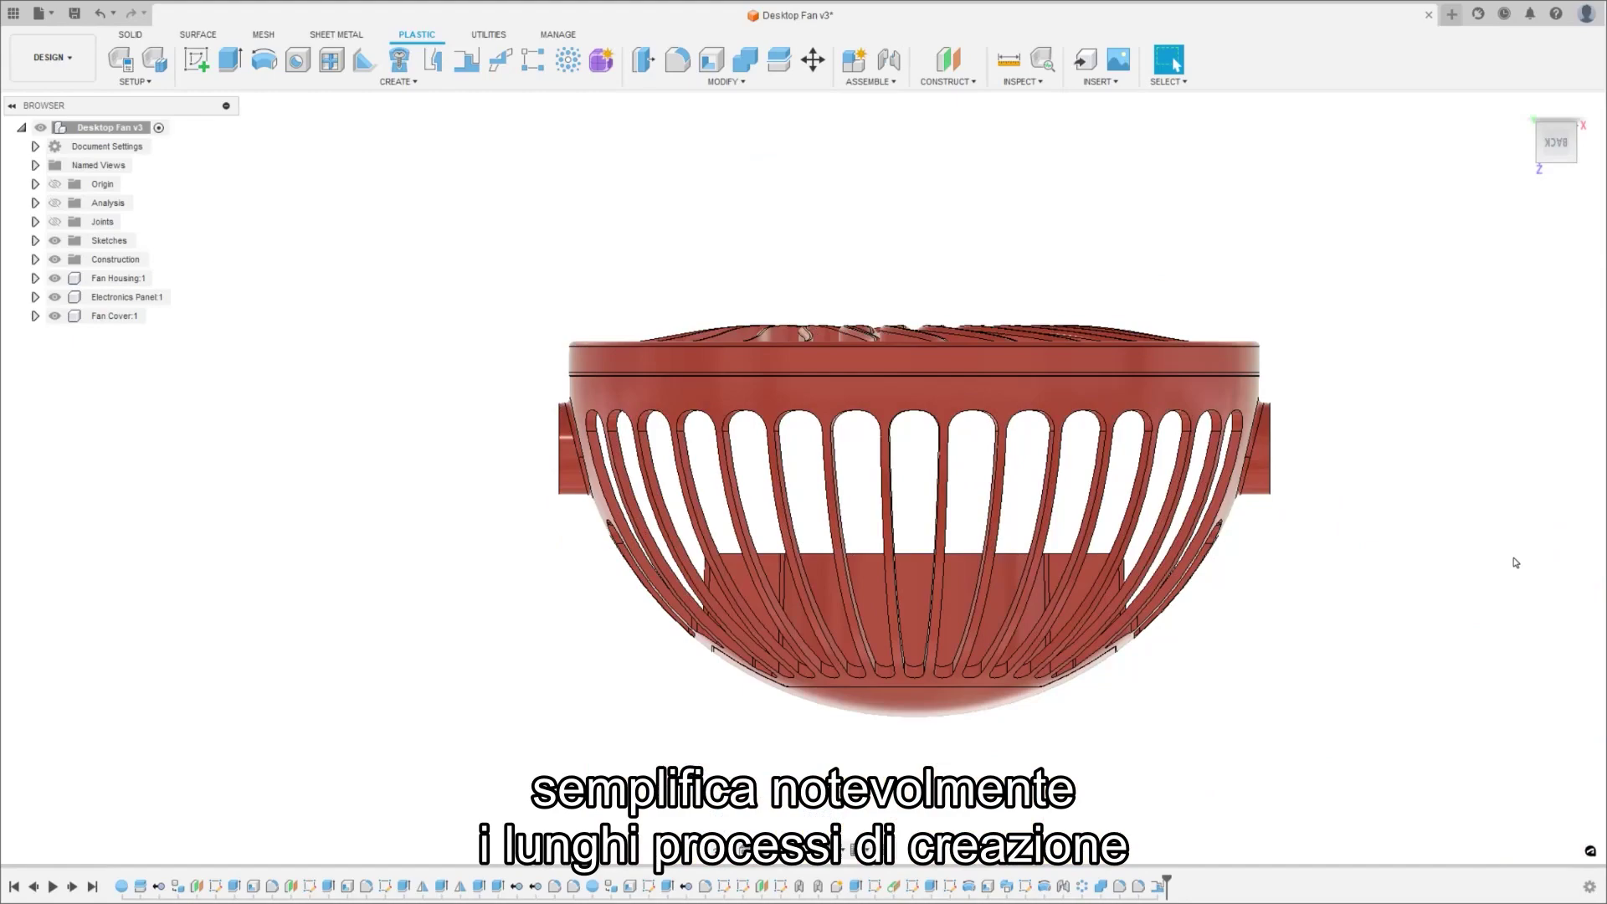
pyautogui.press('F6')
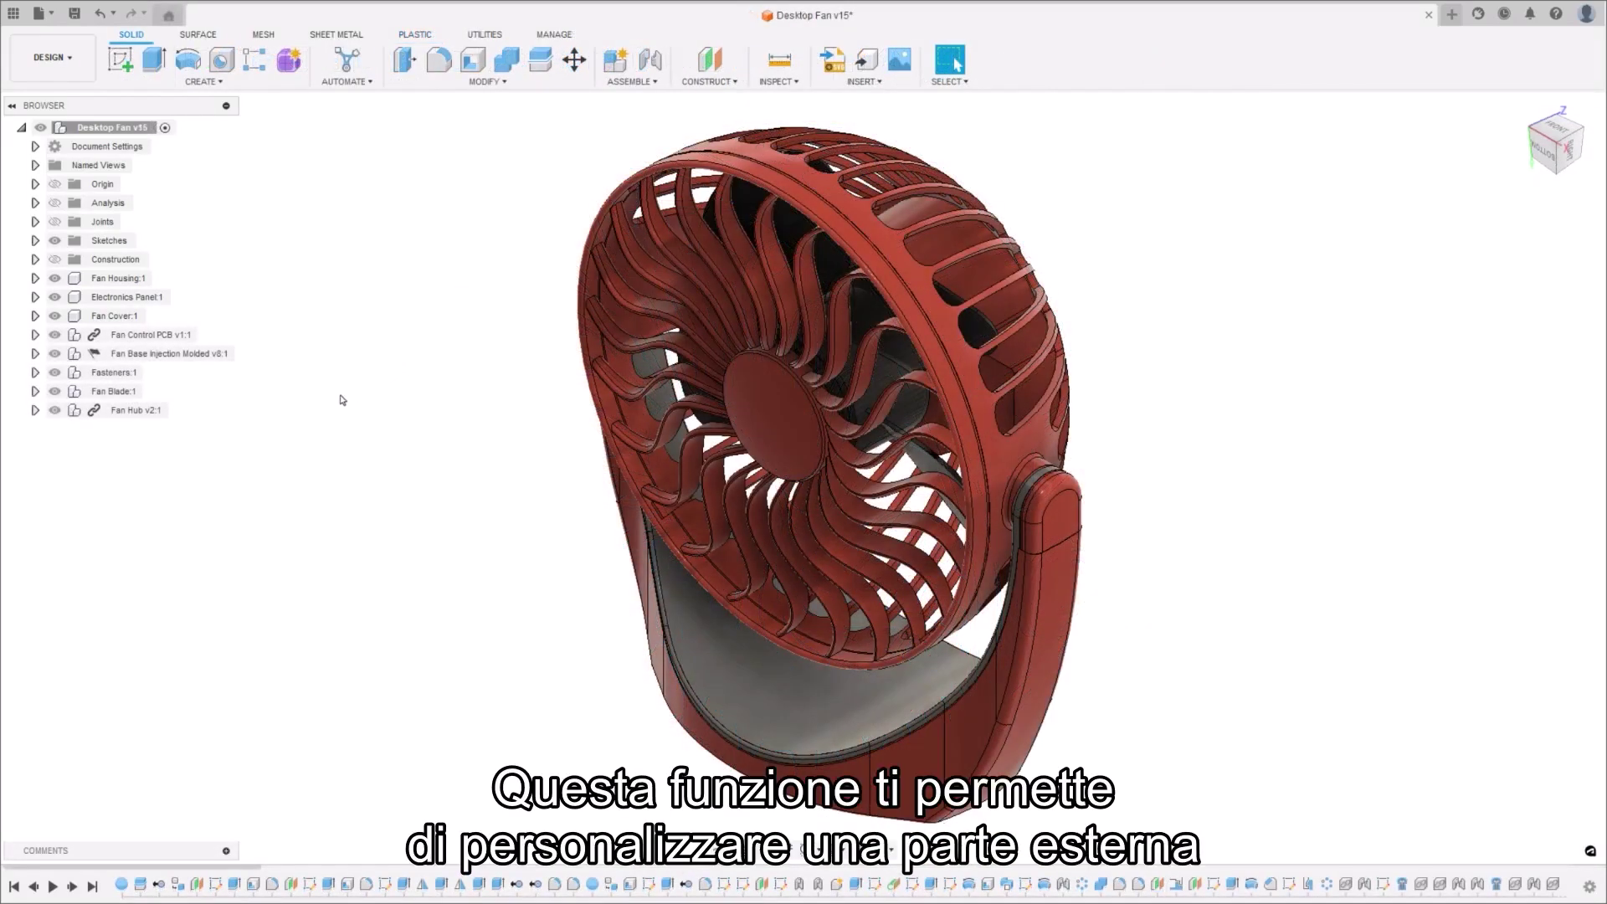
# - Start editing the linked Fan Base Injection Molded component in place and browse the available modeling tool sets, finishing on the surface tools
pyautogui.rightClick(198, 355)
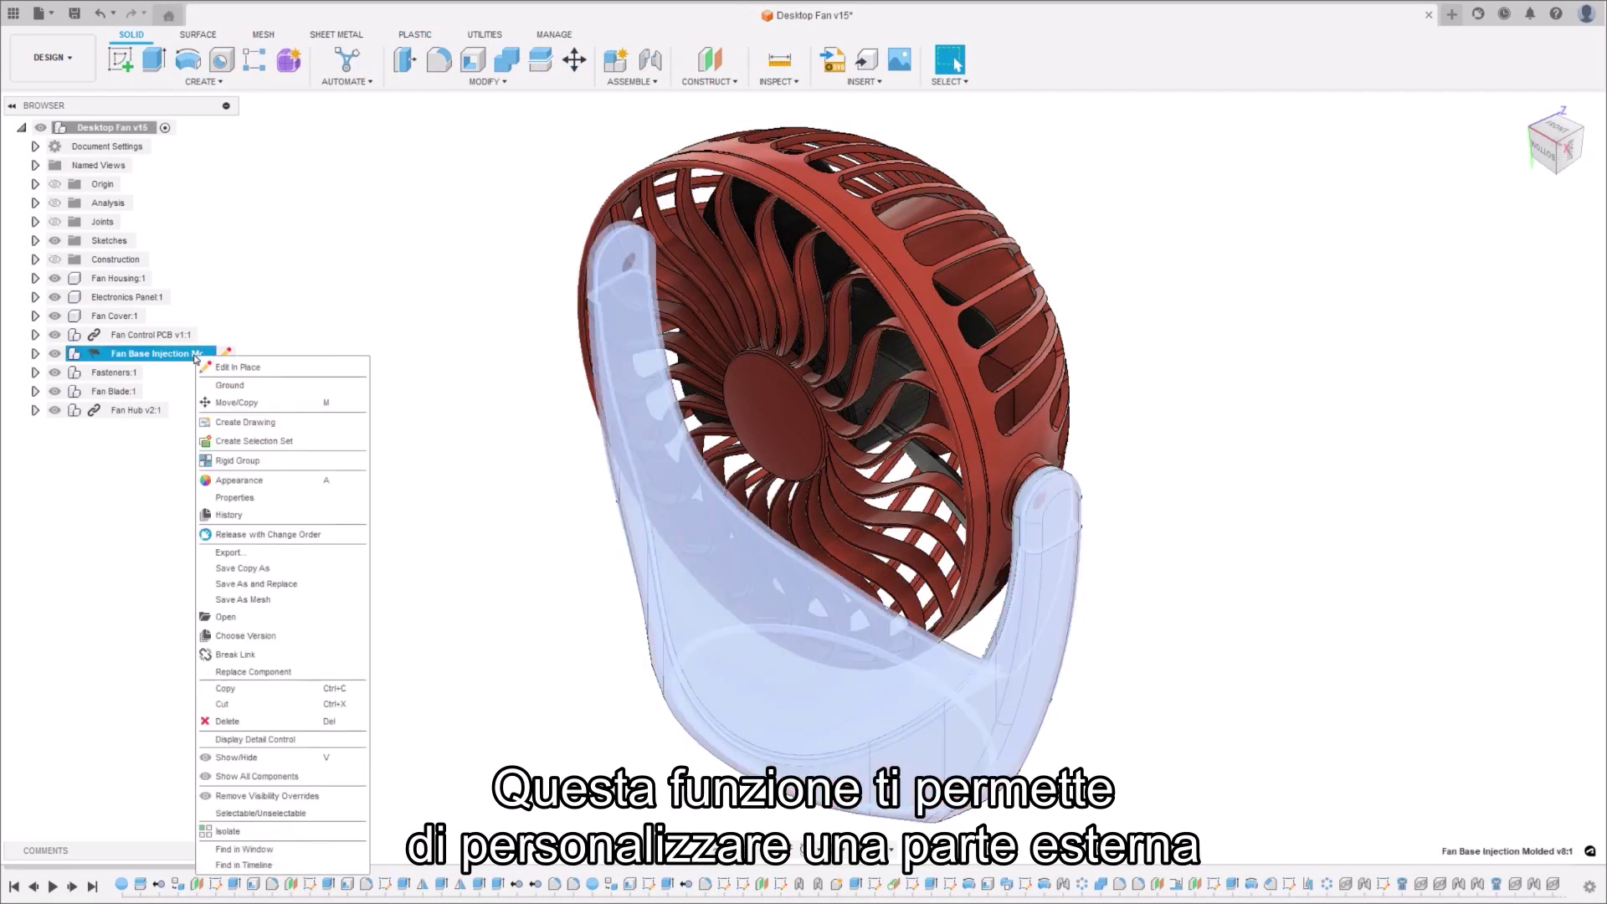
pyautogui.click(223, 368)
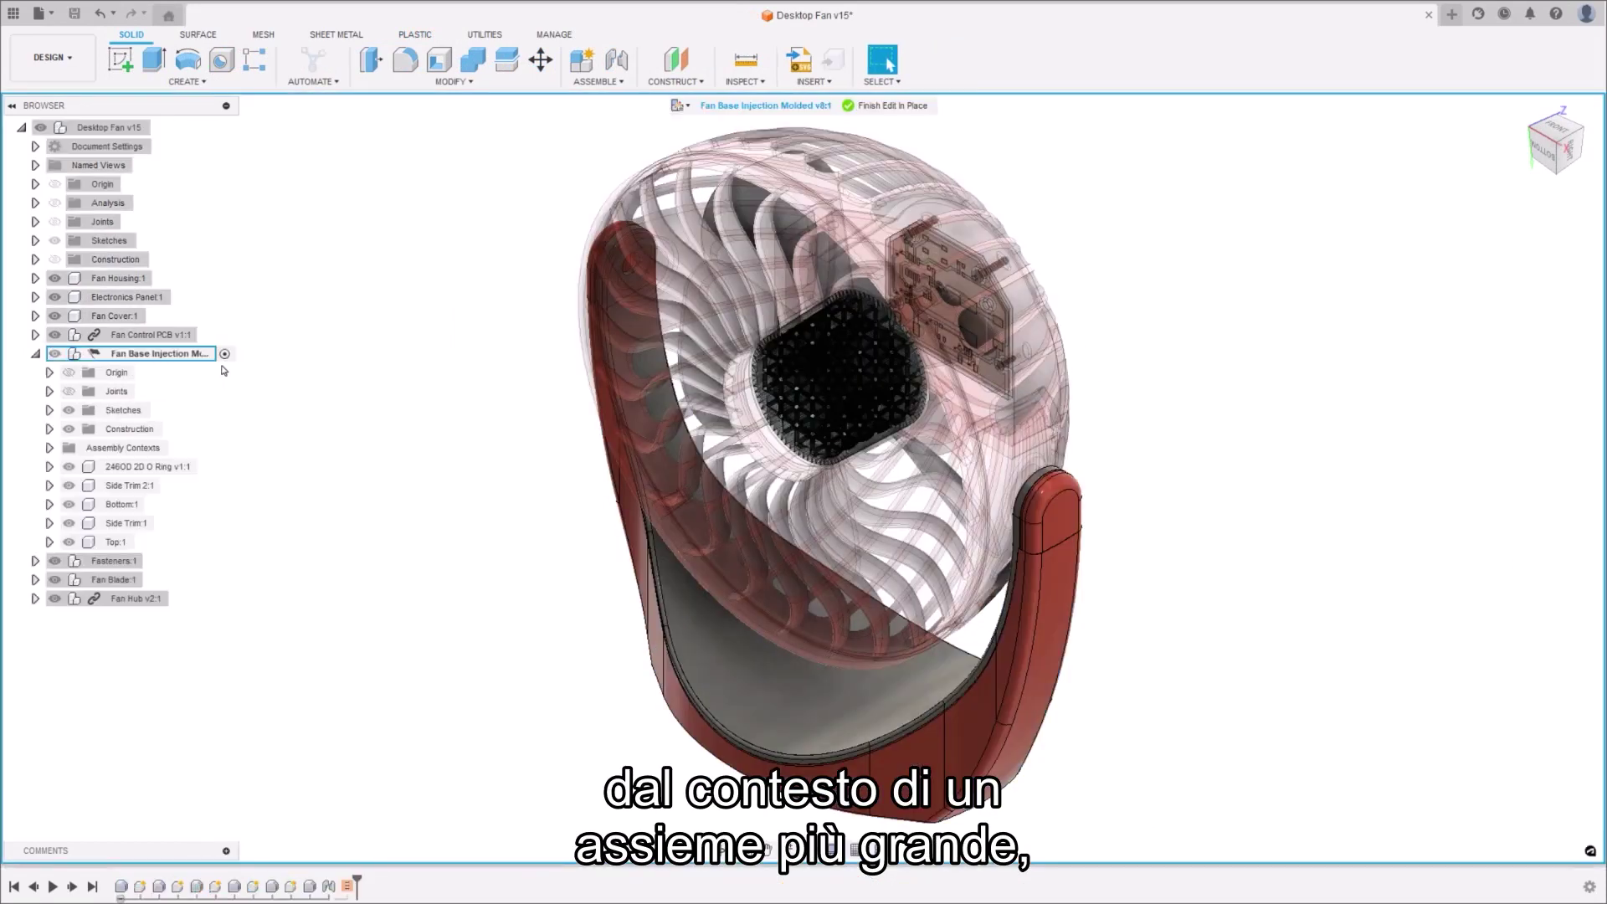
pyautogui.click(199, 34)
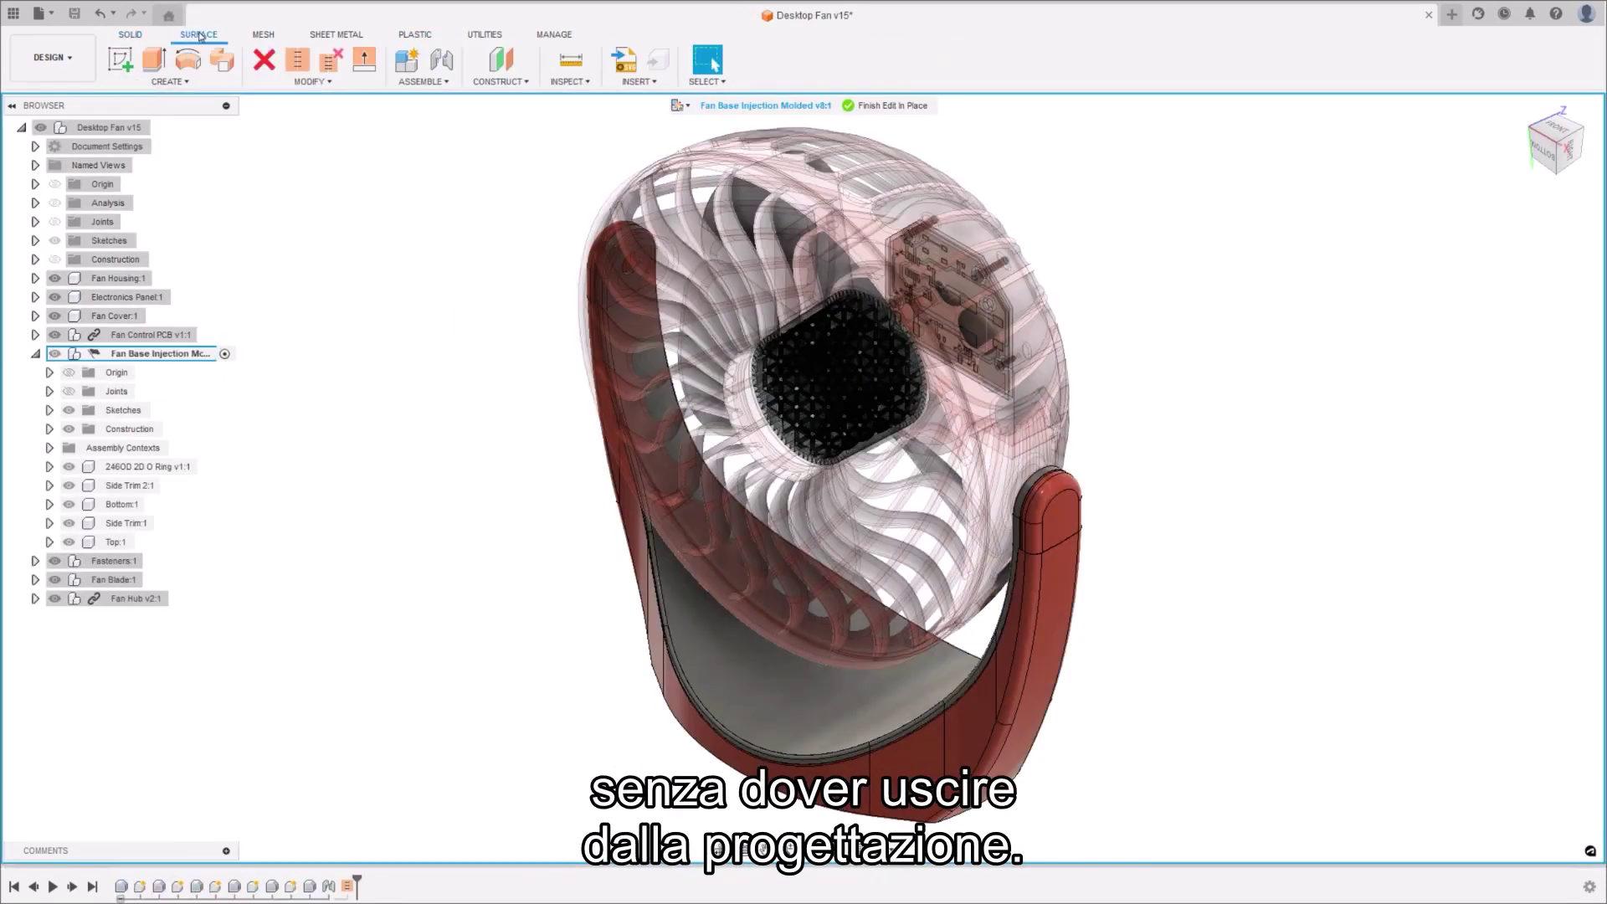
pyautogui.click(265, 35)
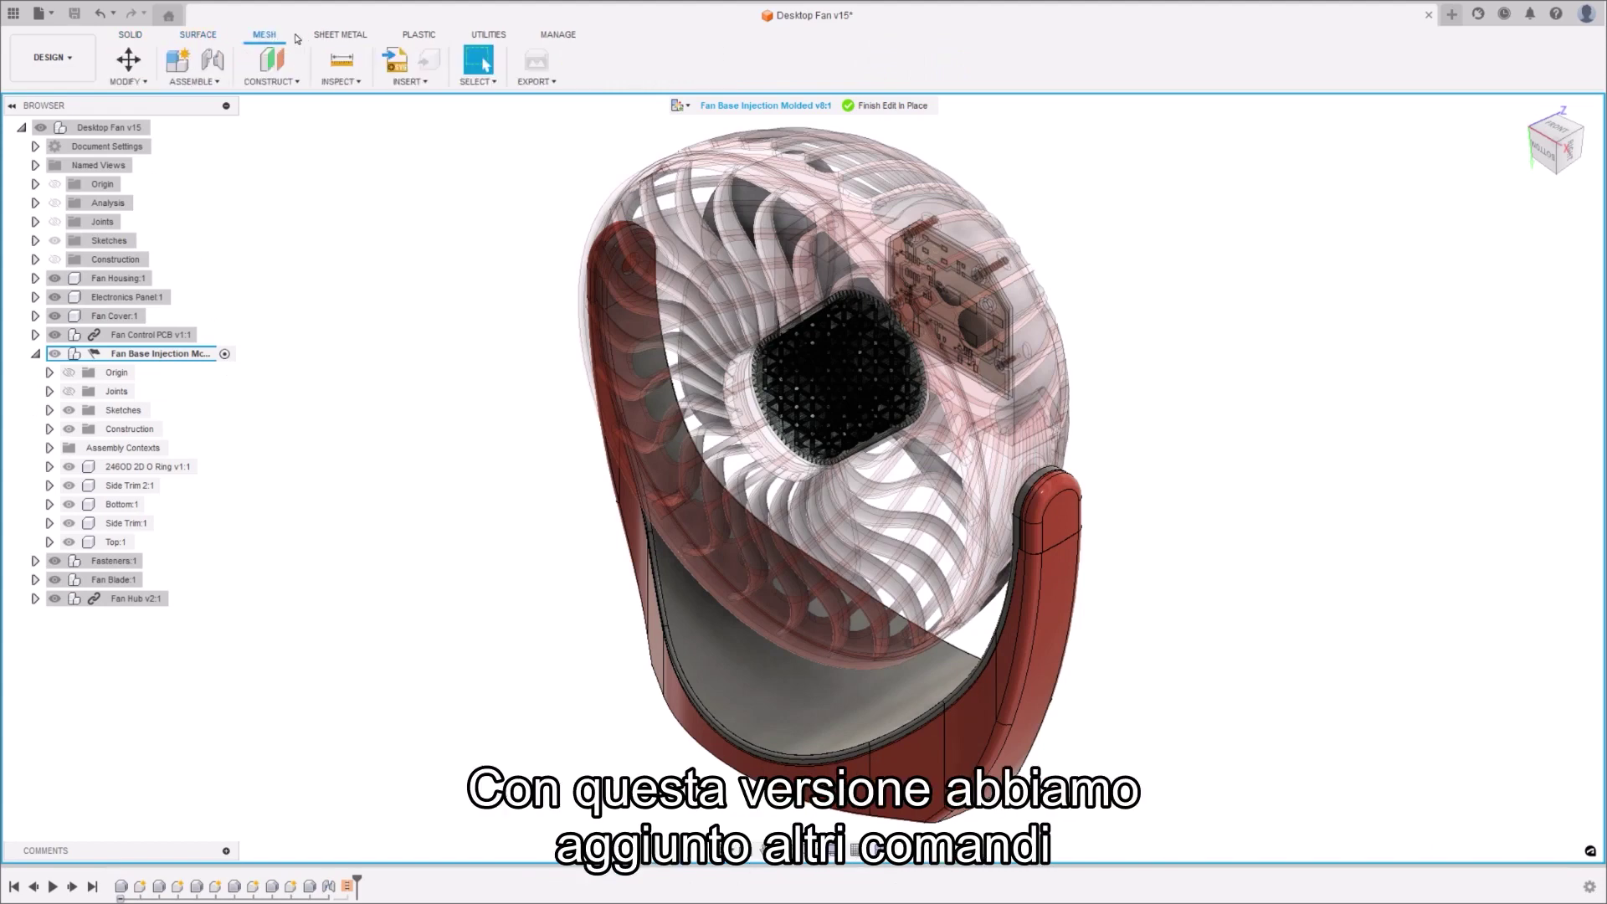
pyautogui.click(334, 37)
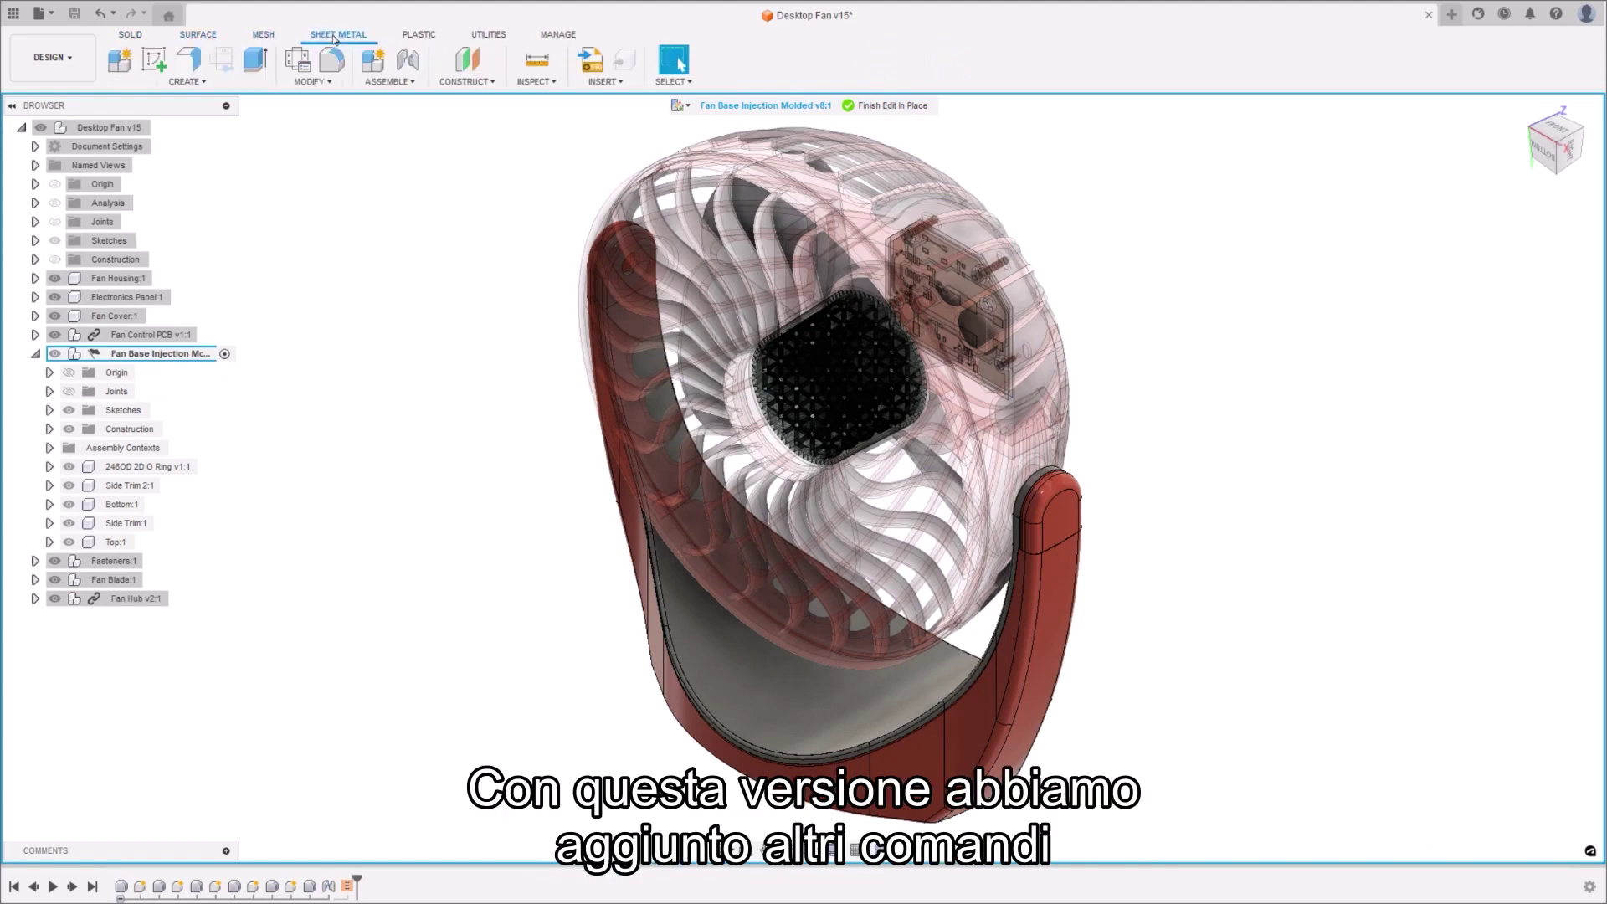
pyautogui.click(416, 35)
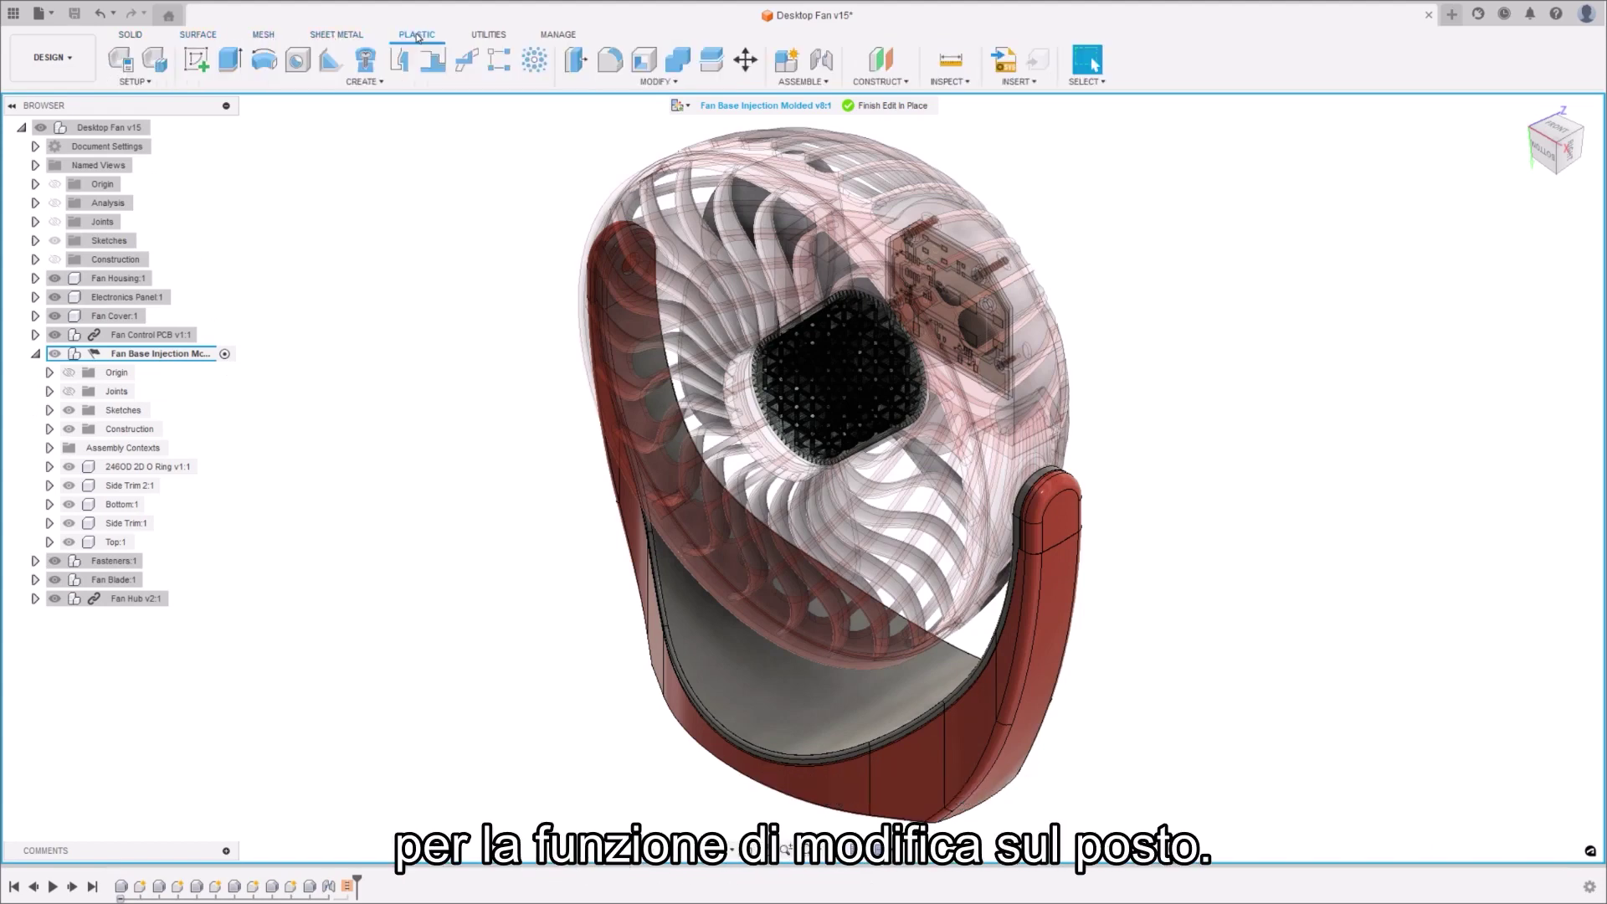
pyautogui.click(199, 35)
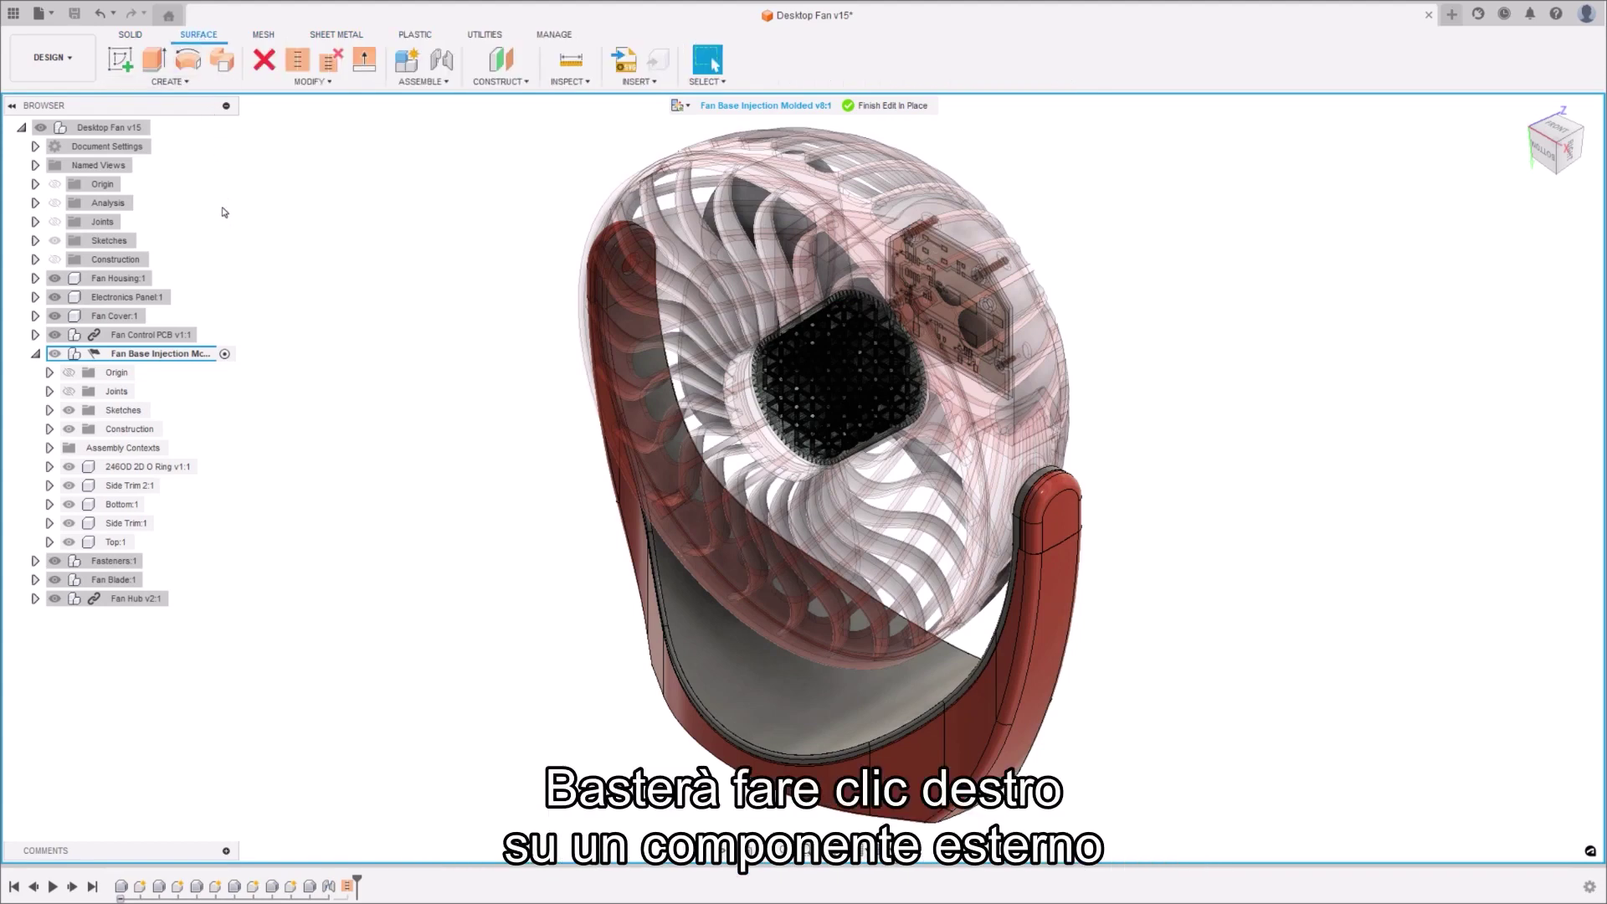
# - Hide the Electronics Panel, Fan Housing, Fan Cover, Fan Control PCB, Fan Blade, Fan Hub and Fasteners so only the fan base is displayed
pyautogui.click(55, 297)
pyautogui.click(55, 278)
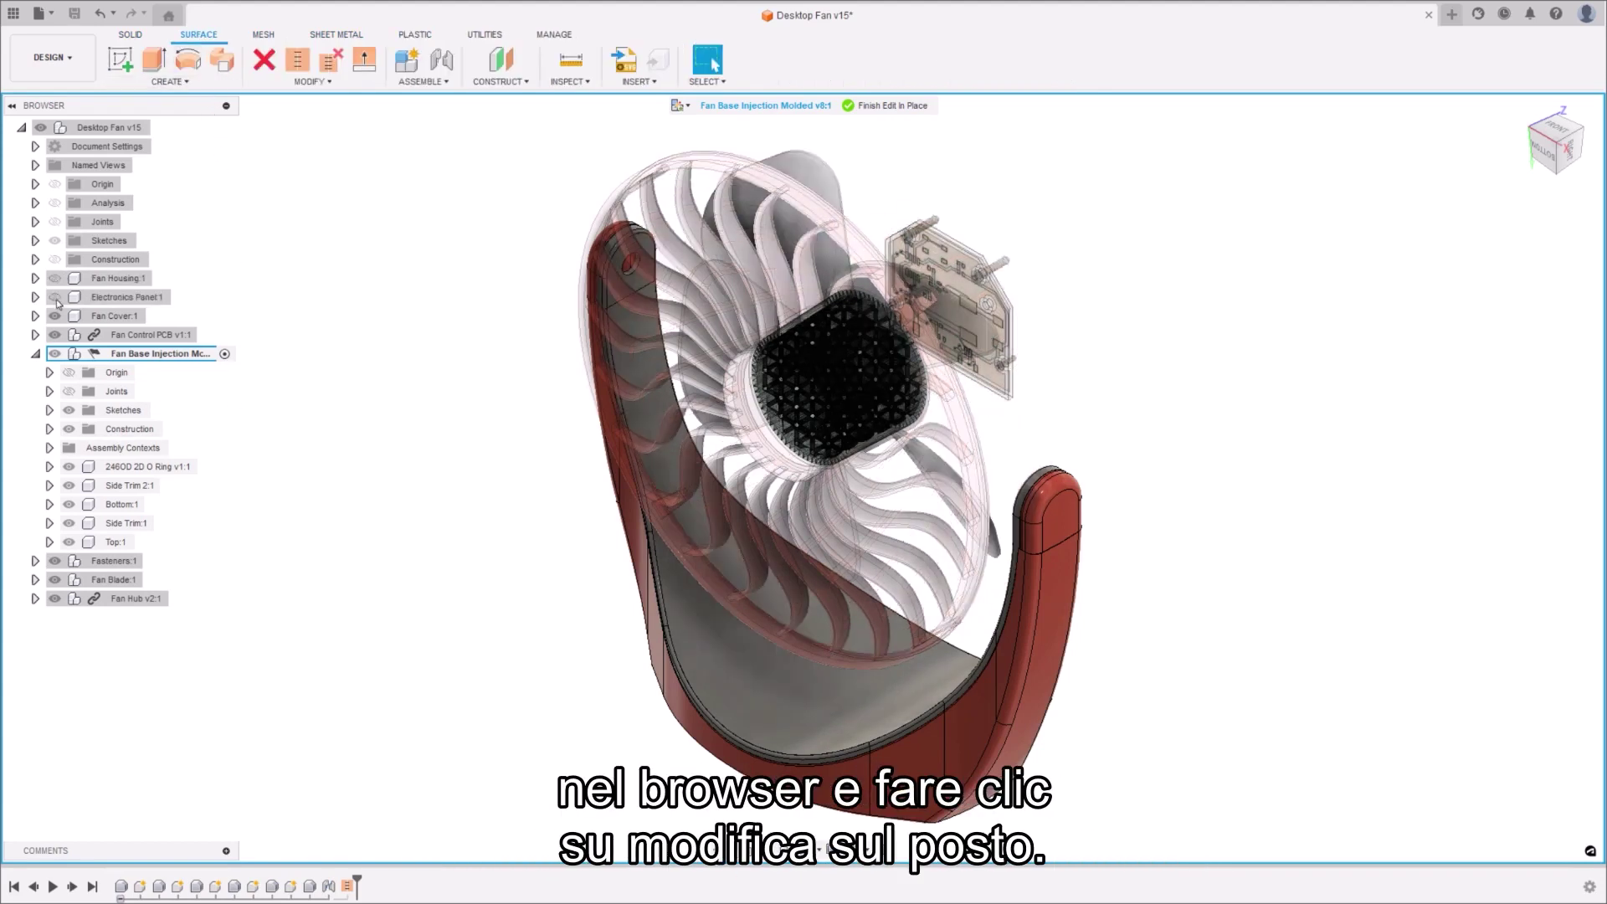
pyautogui.click(54, 315)
pyautogui.click(55, 334)
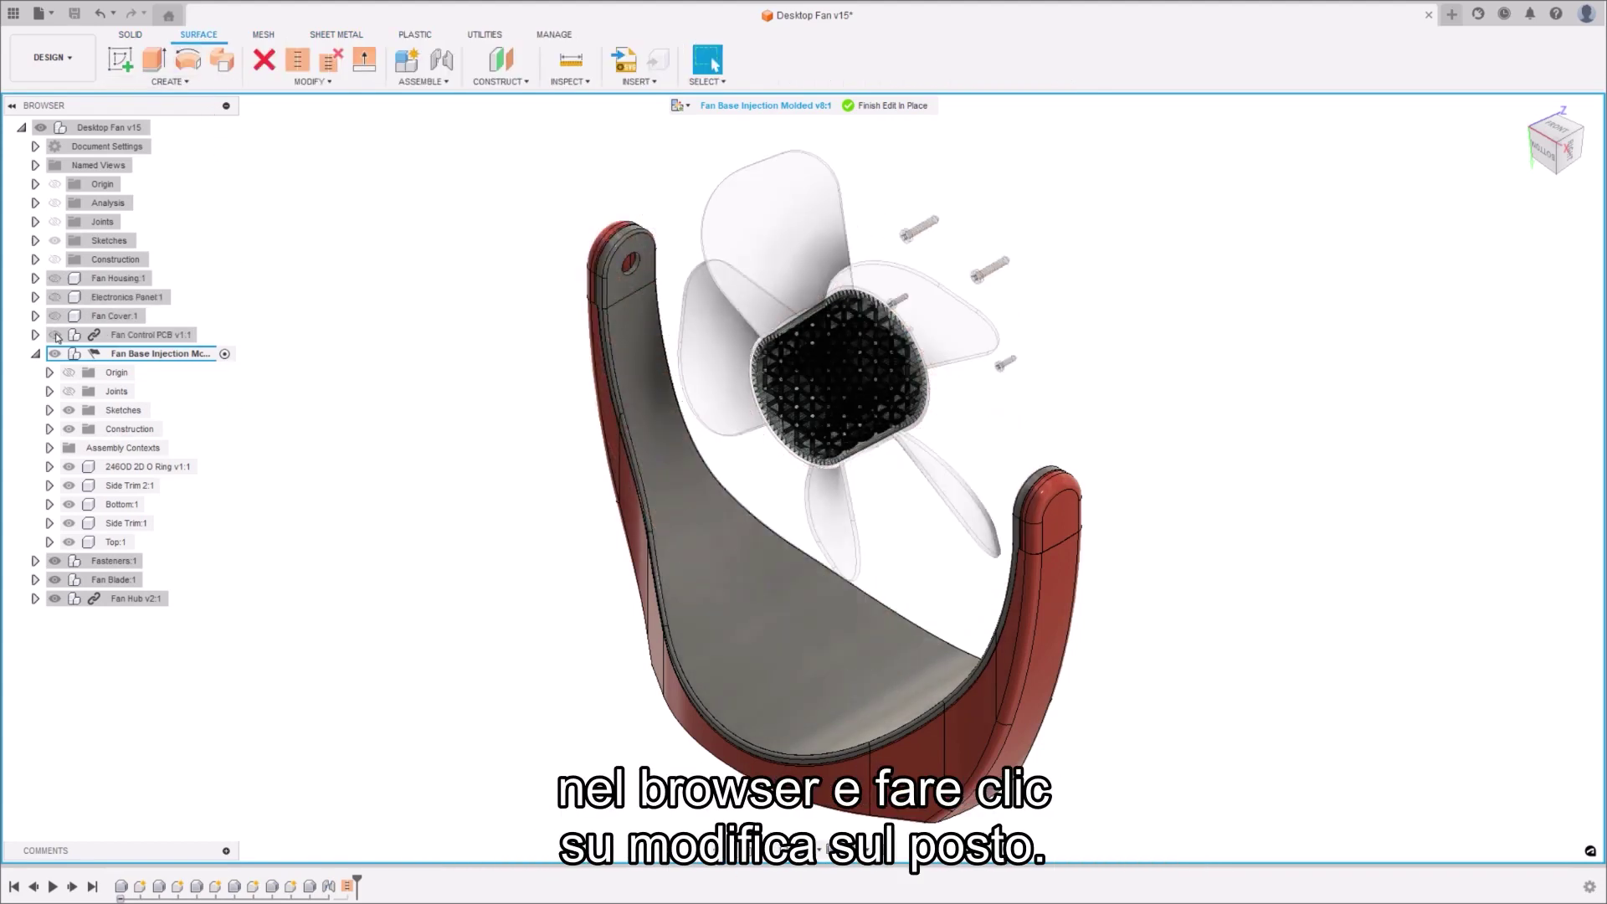
pyautogui.click(54, 580)
pyautogui.click(54, 599)
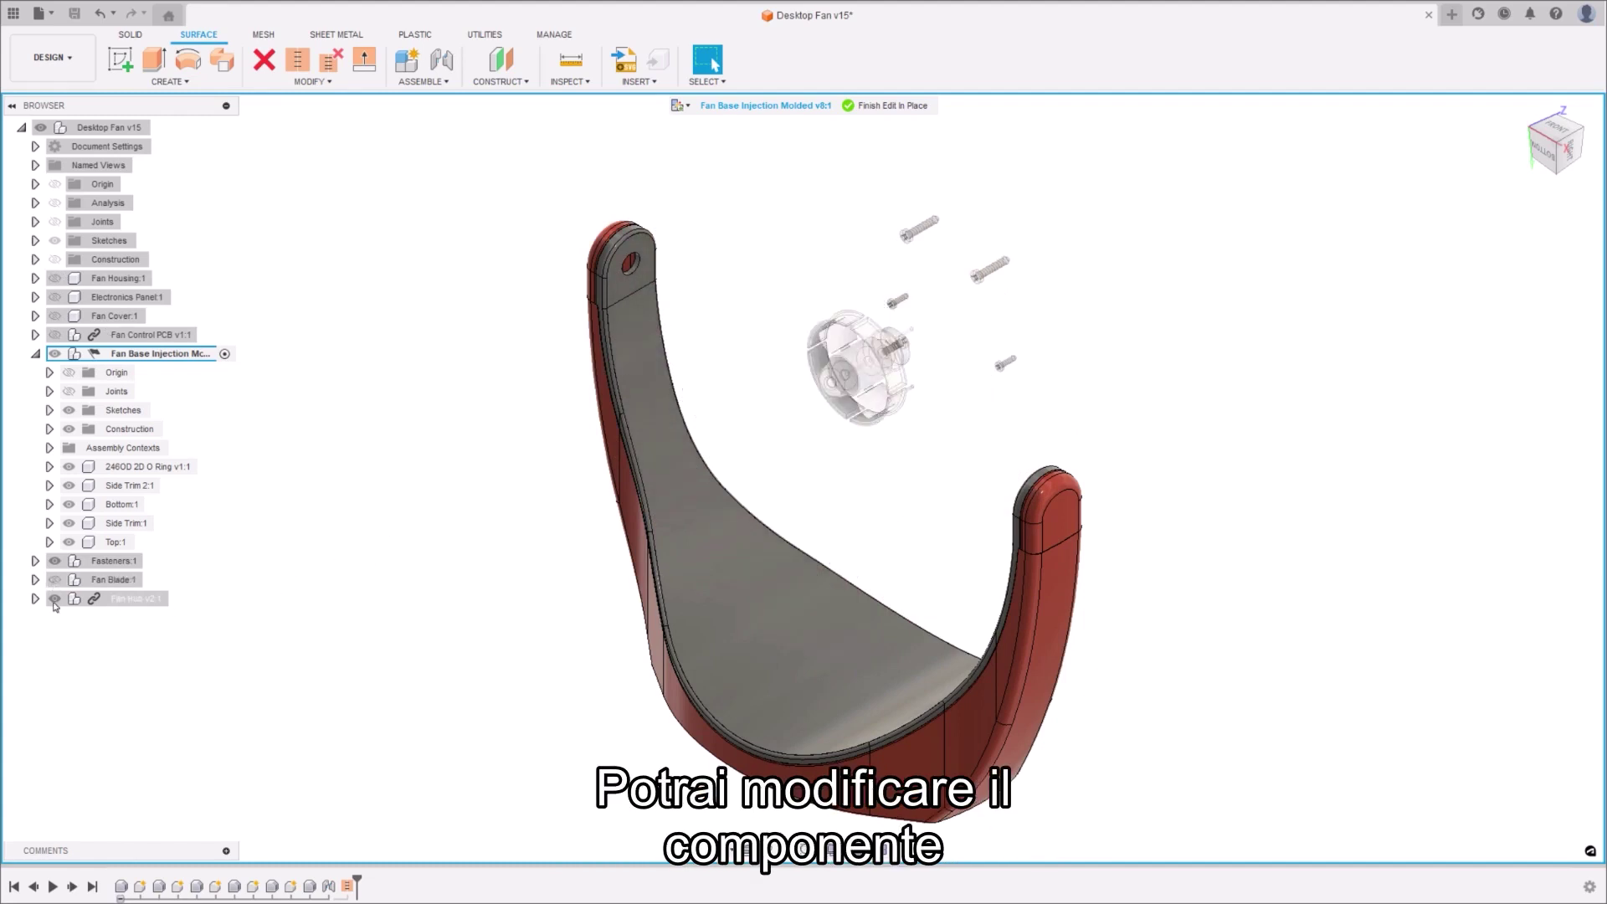
pyautogui.click(55, 561)
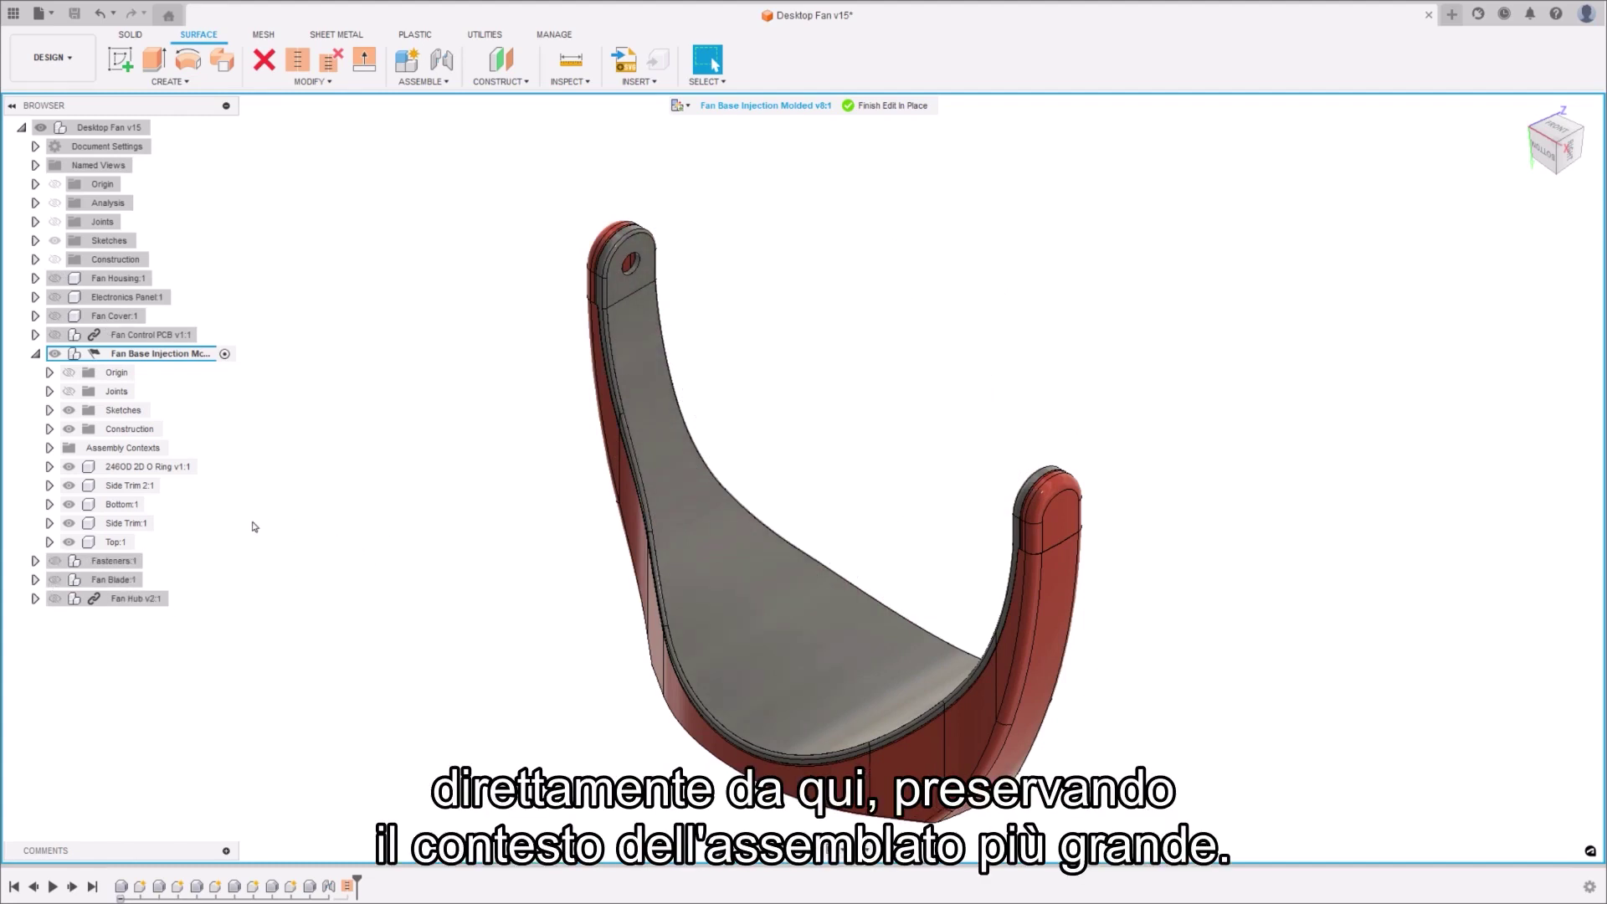
# - Stitch all surface bodies of the Top component, Body2 through Body123, into a new body with a 0.10 mm tolerance
pyautogui.click(50, 542)
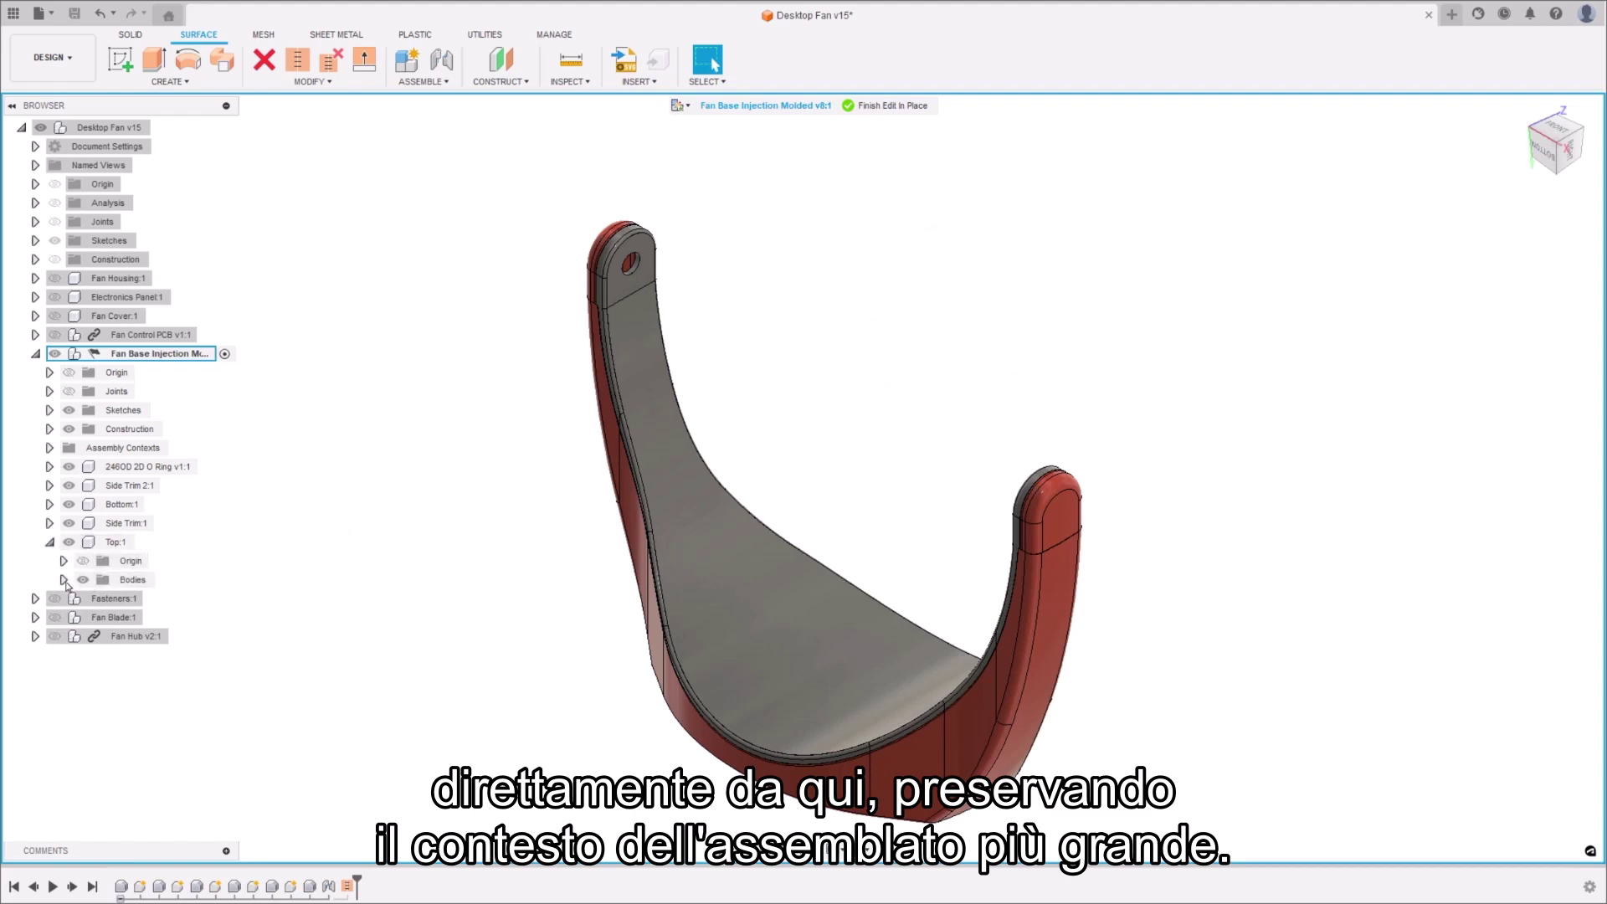
pyautogui.click(63, 580)
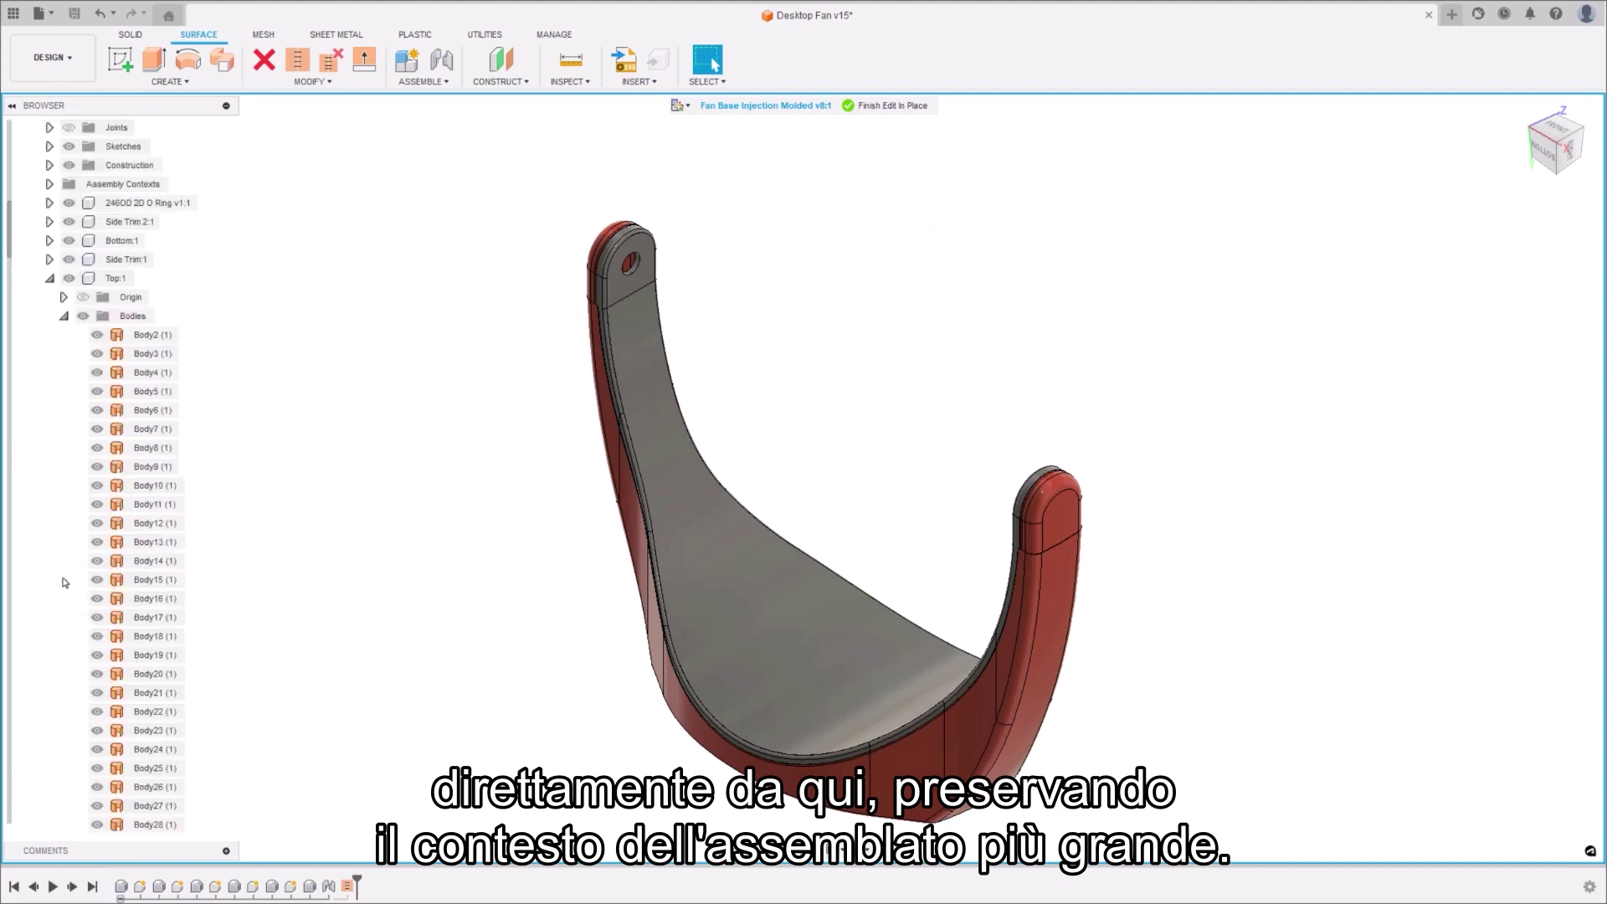
pyautogui.click(157, 337)
pyautogui.click(297, 59)
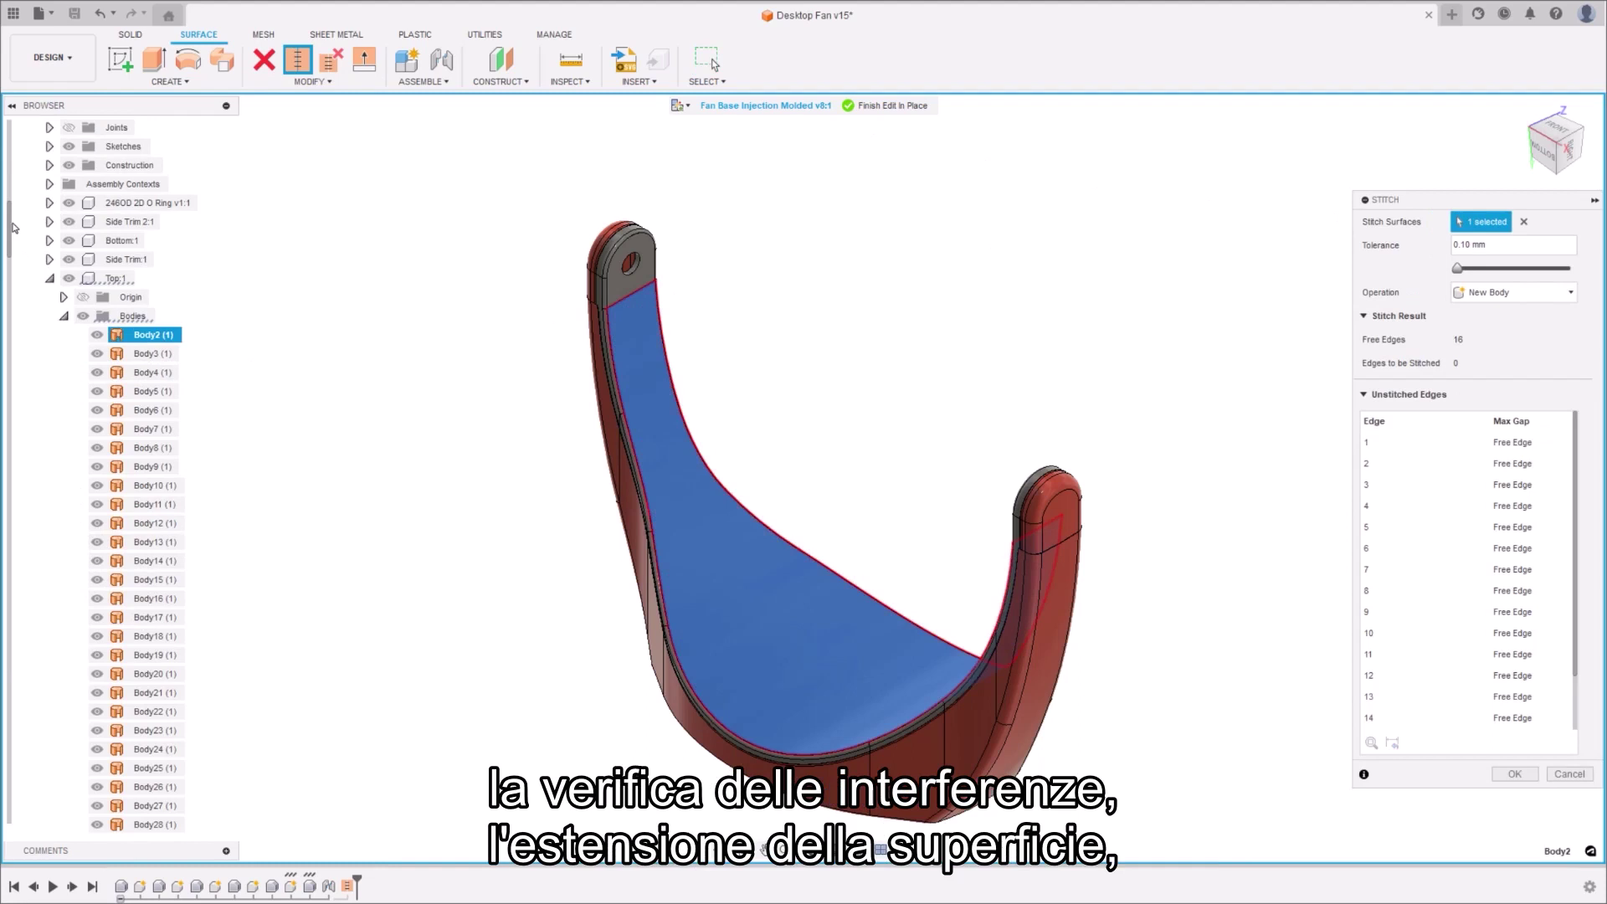
pyautogui.moveTo(8, 231); pyautogui.dragTo(9, 787)
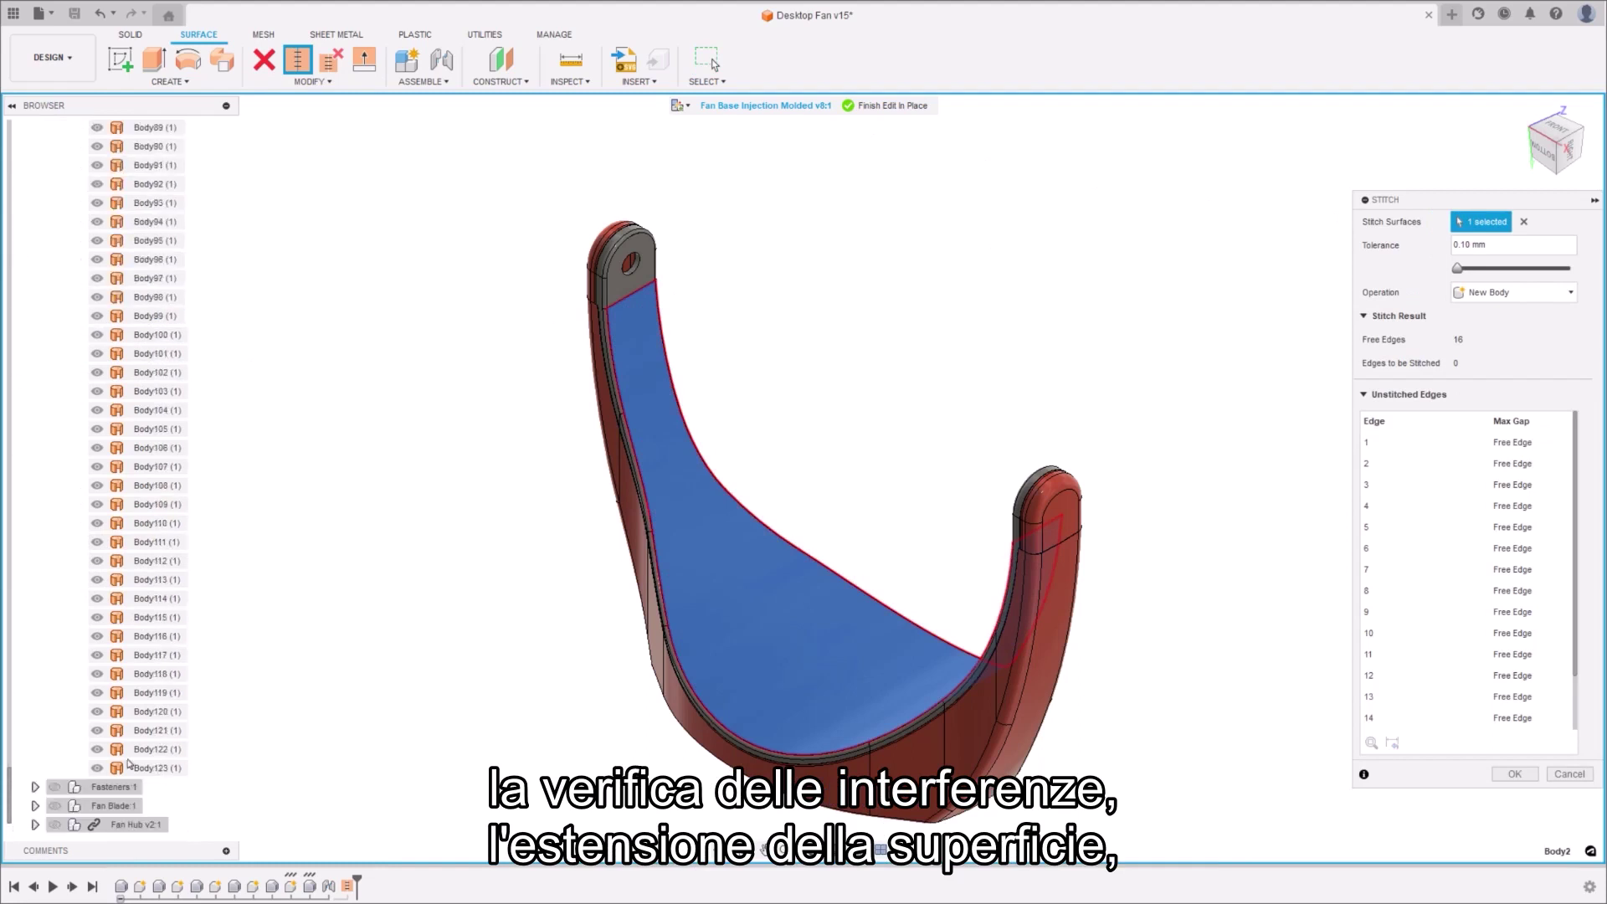
pyautogui.keyDown('shift'); pyautogui.click(157, 767); pyautogui.keyUp('shift')
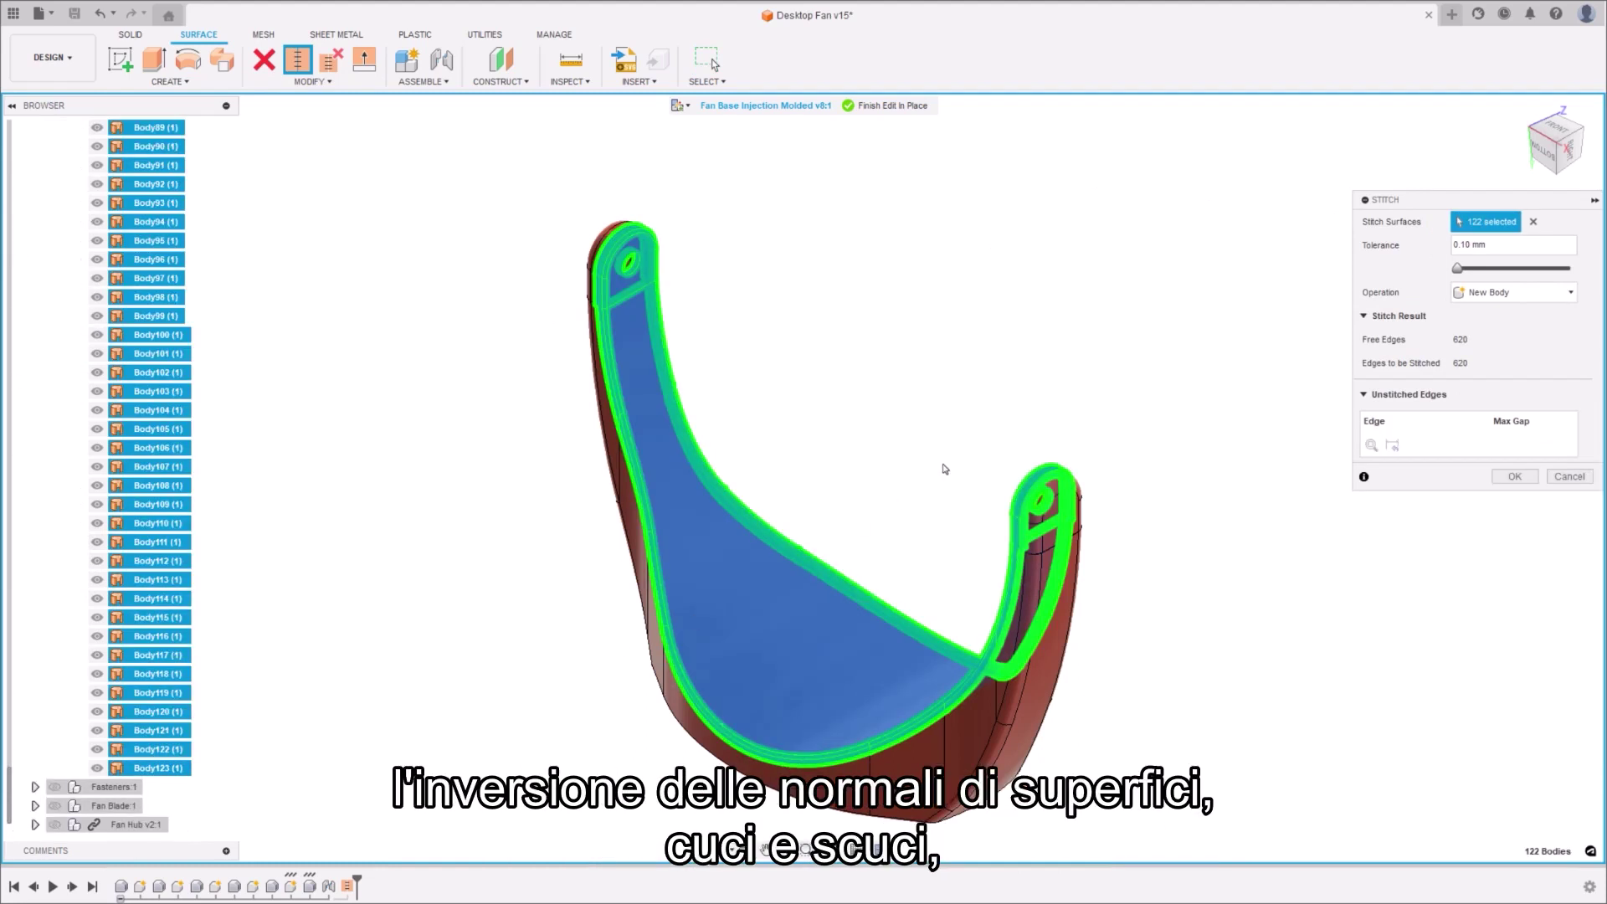
pyautogui.click(1515, 478)
# - Apply the opaque Clay (Plastic - Glossy) appearance to the stitched top body of the fan base
pyautogui.press('a')
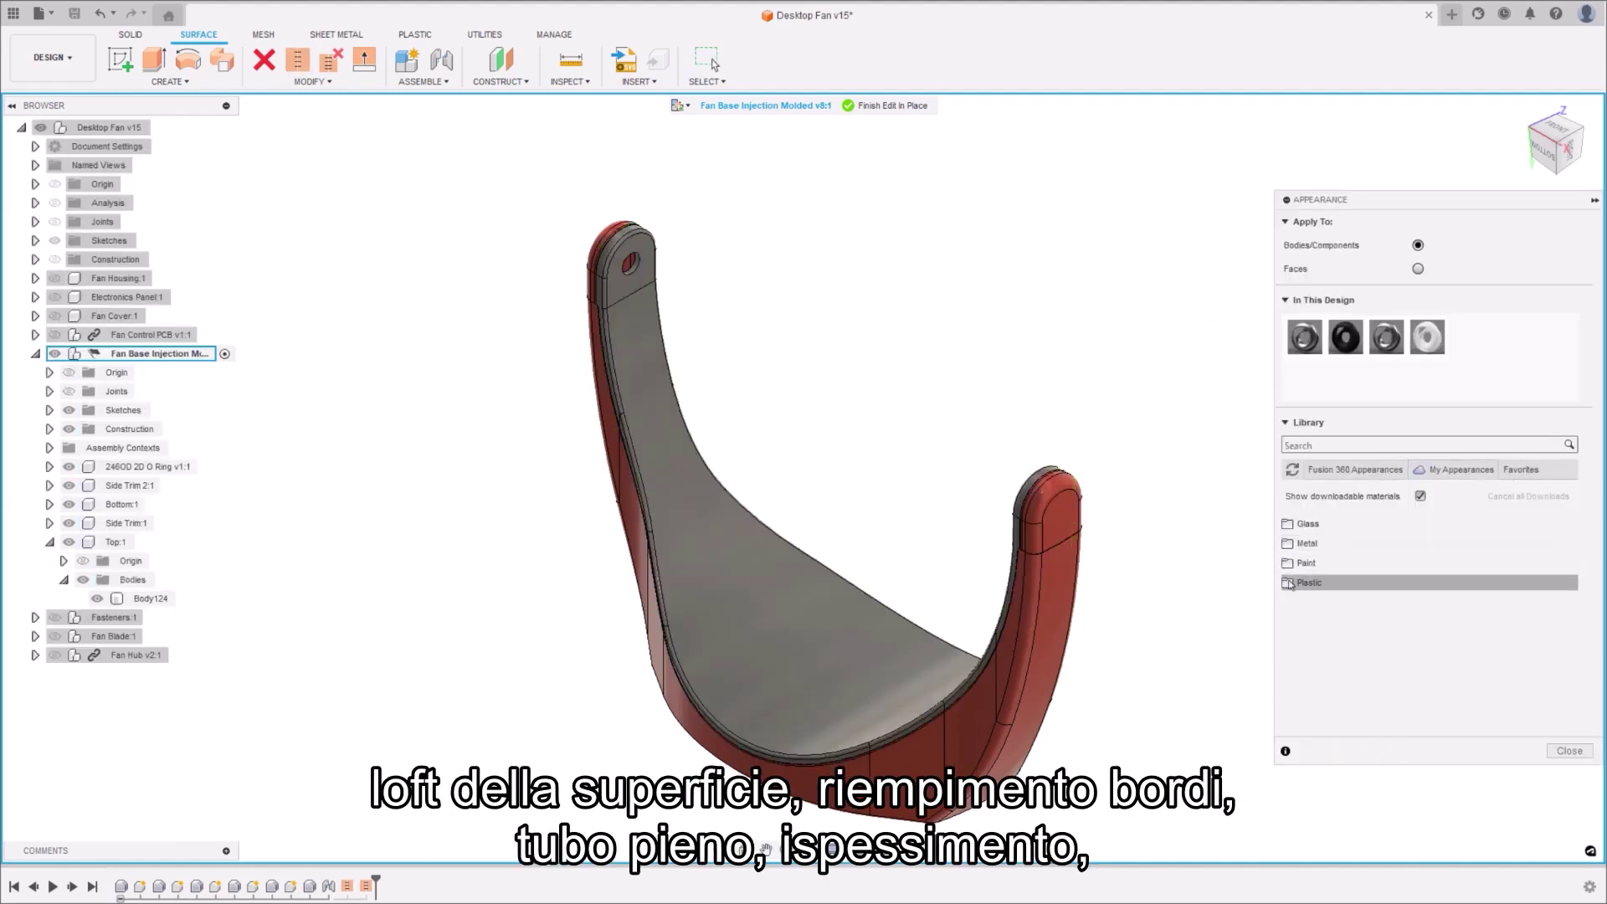
pyautogui.click(1348, 582)
pyautogui.click(1350, 607)
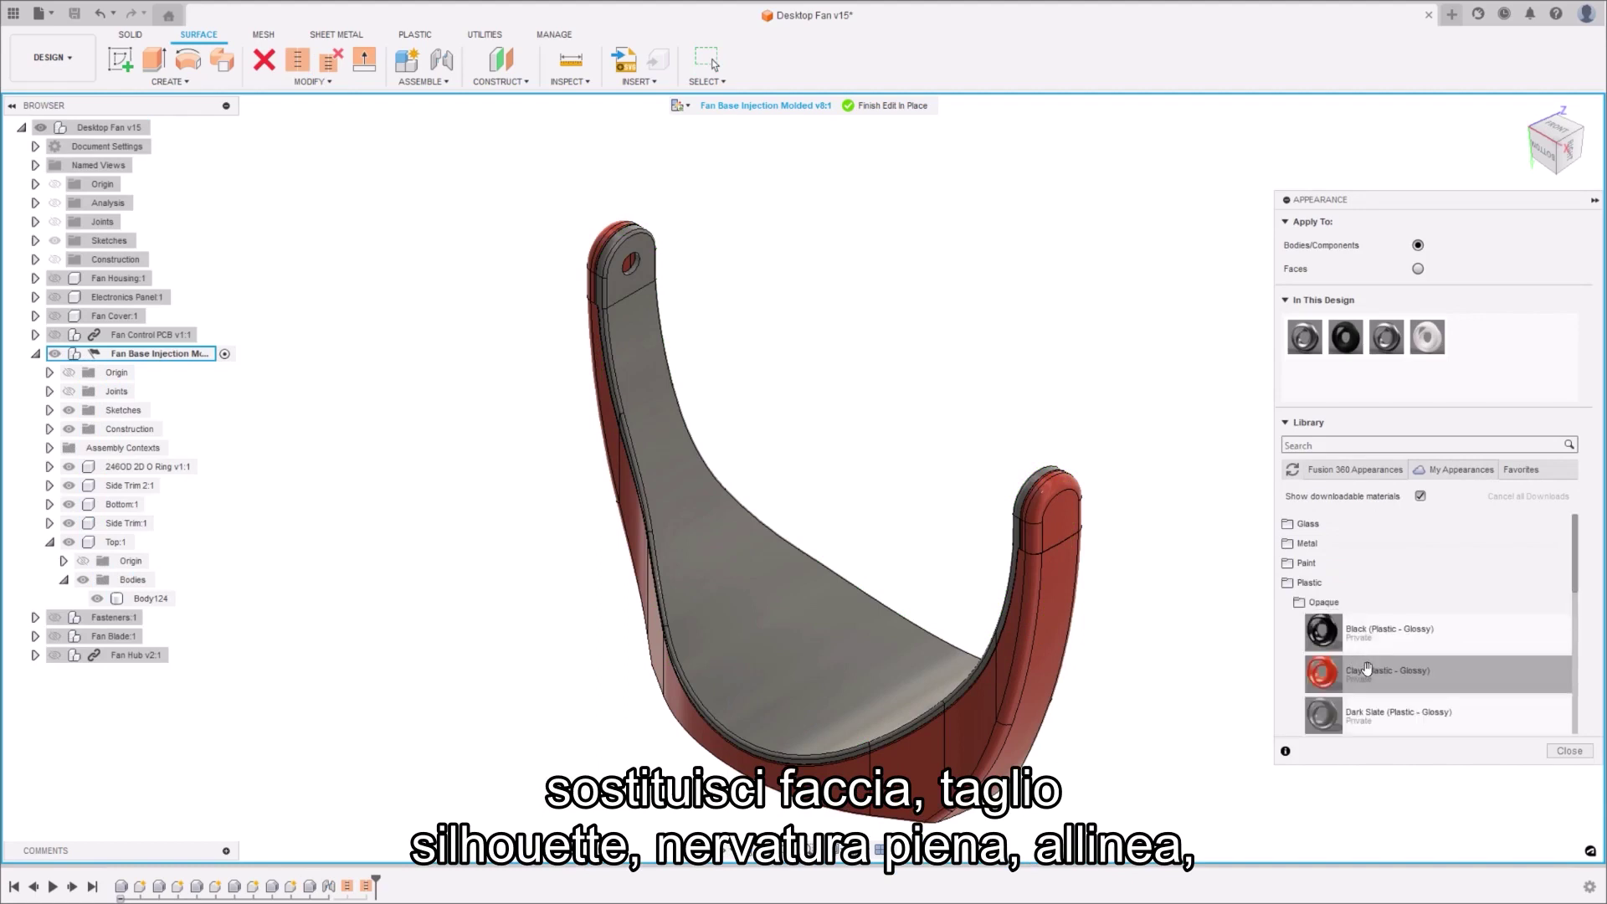
pyautogui.moveTo(1322, 672); pyautogui.dragTo(889, 670)
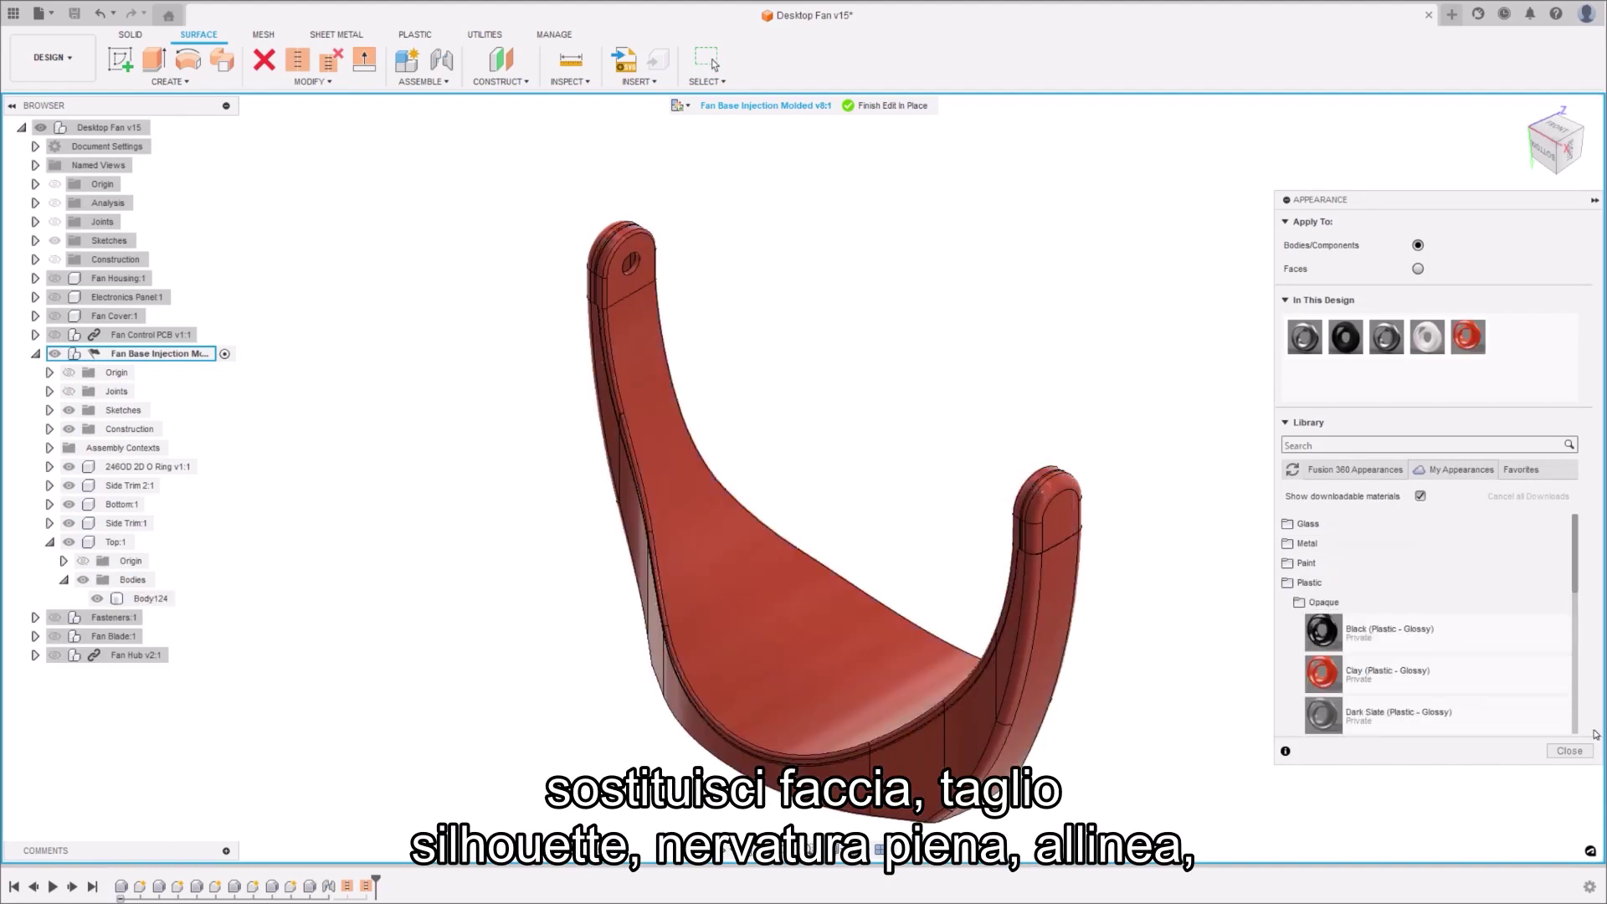
pyautogui.click(1569, 750)
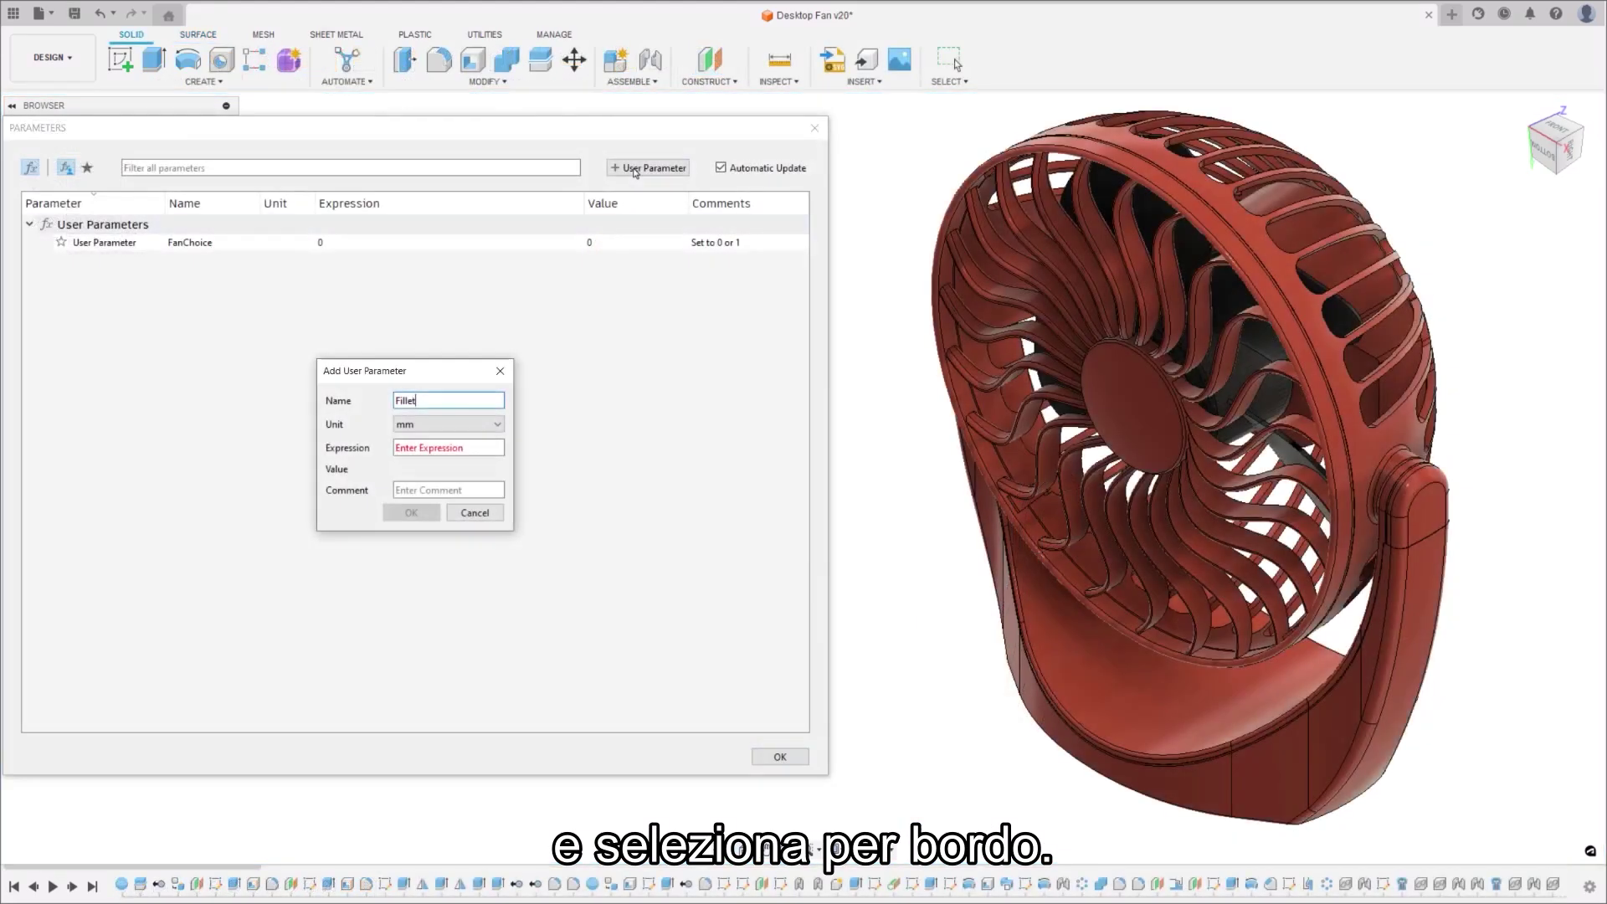
# - Define user parameter Fillet1 in mm as (if(FanChoice == 0; 10; 4)), and set Plane4's distance d789 to FanHubSize / 2 + FanThickness + FanBladeLength
pyautogui.write('if(FanChoice')
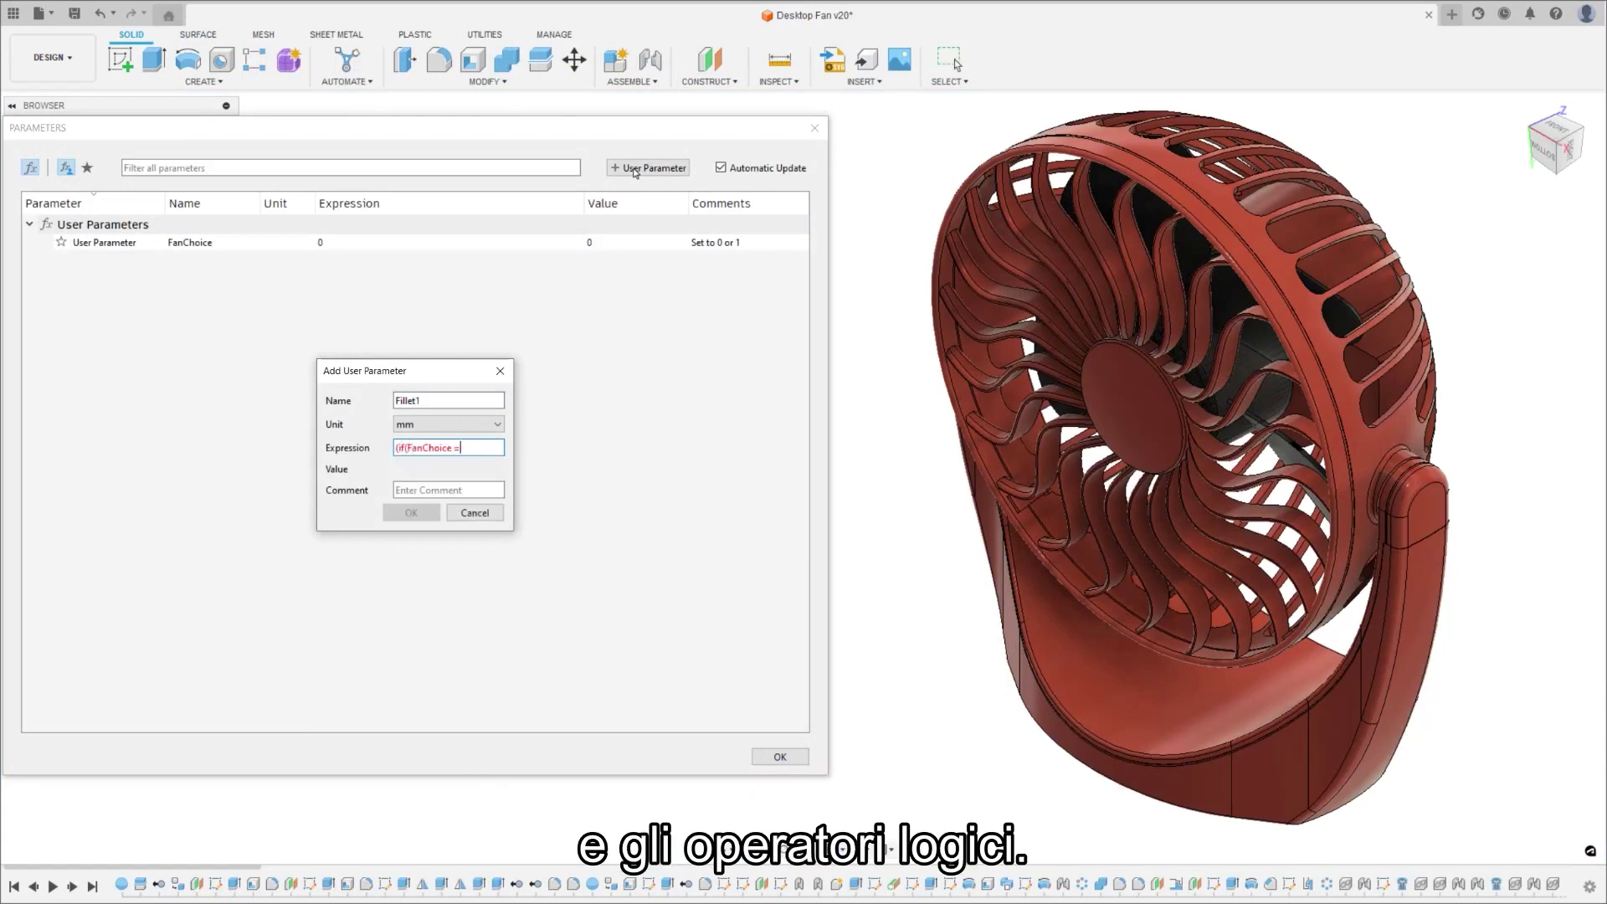
pyautogui.write(' == 0; 10')
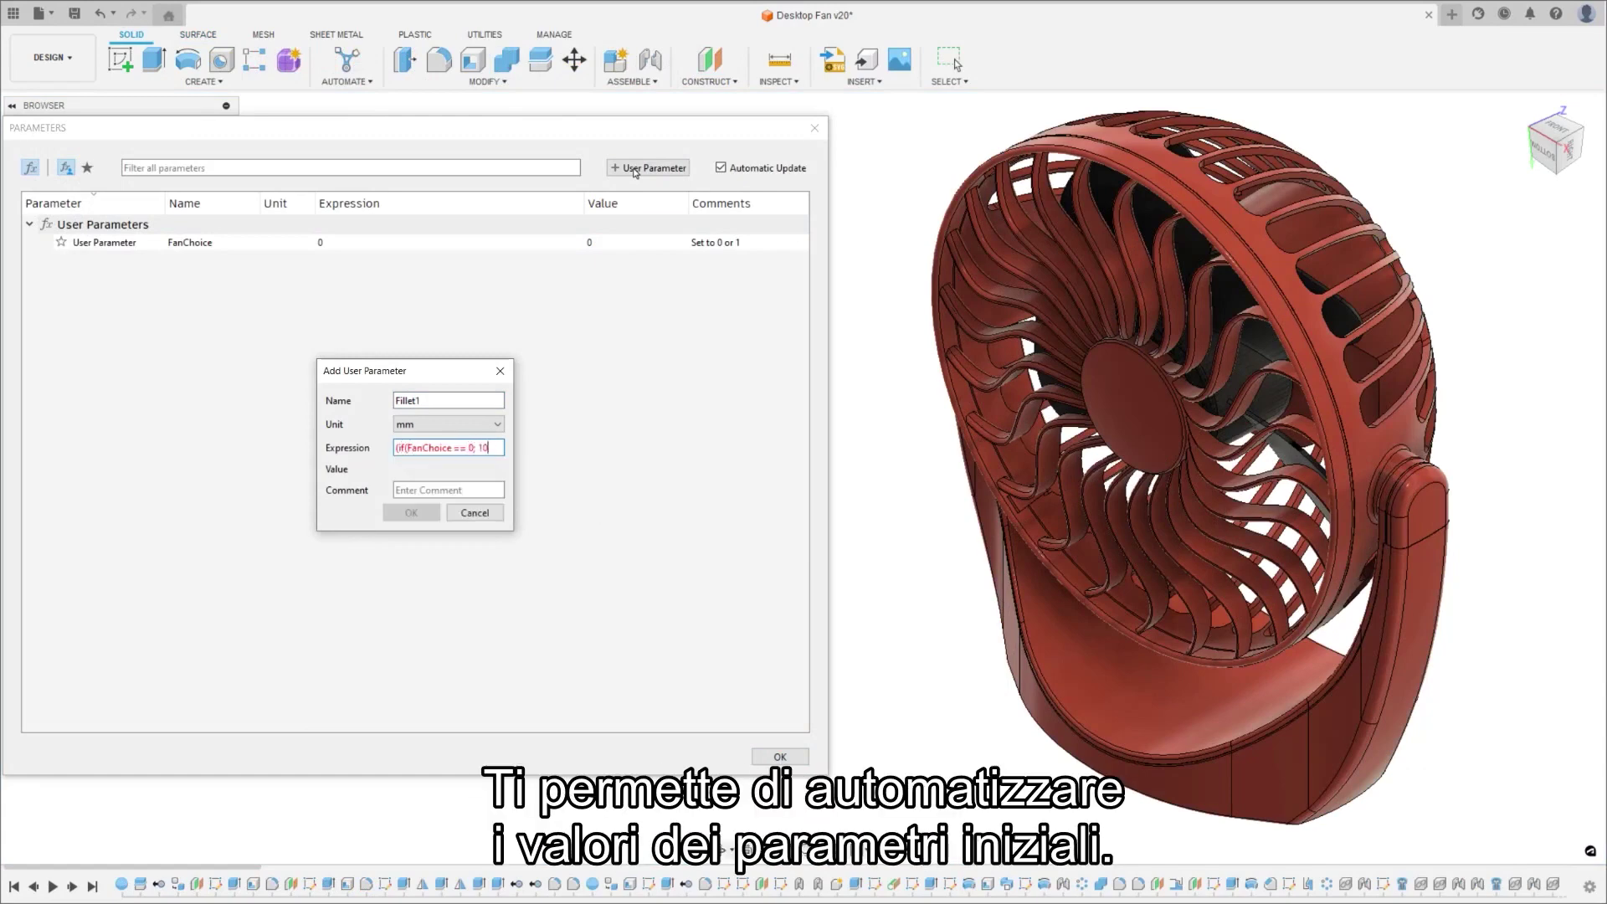
pyautogui.write('; 4) )')
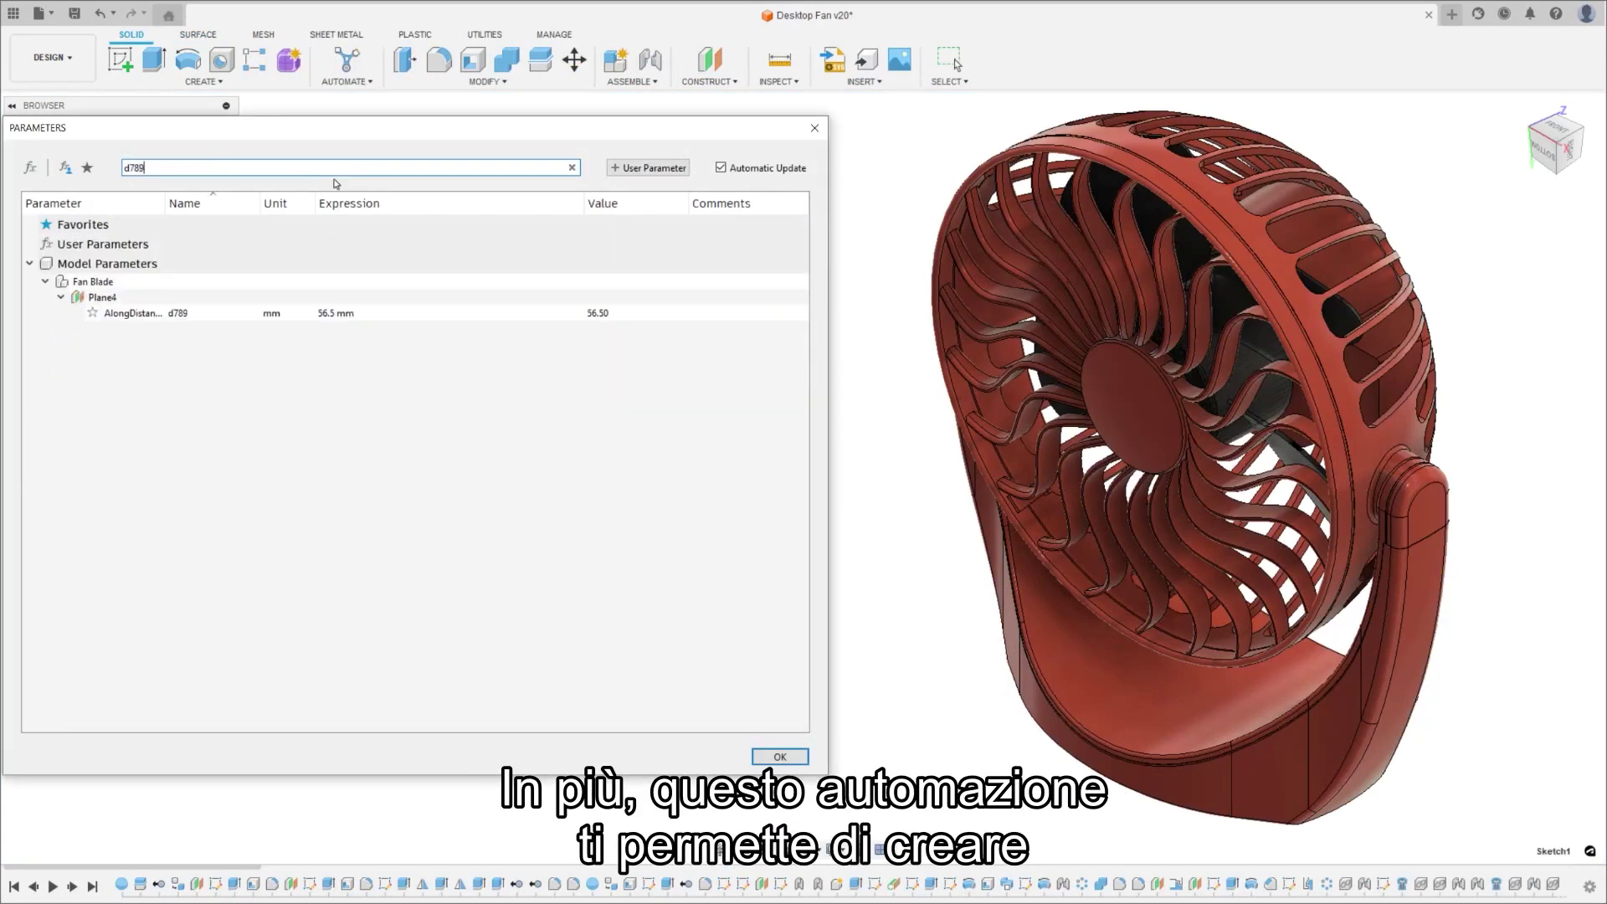
pyautogui.doubleClick(339, 313)
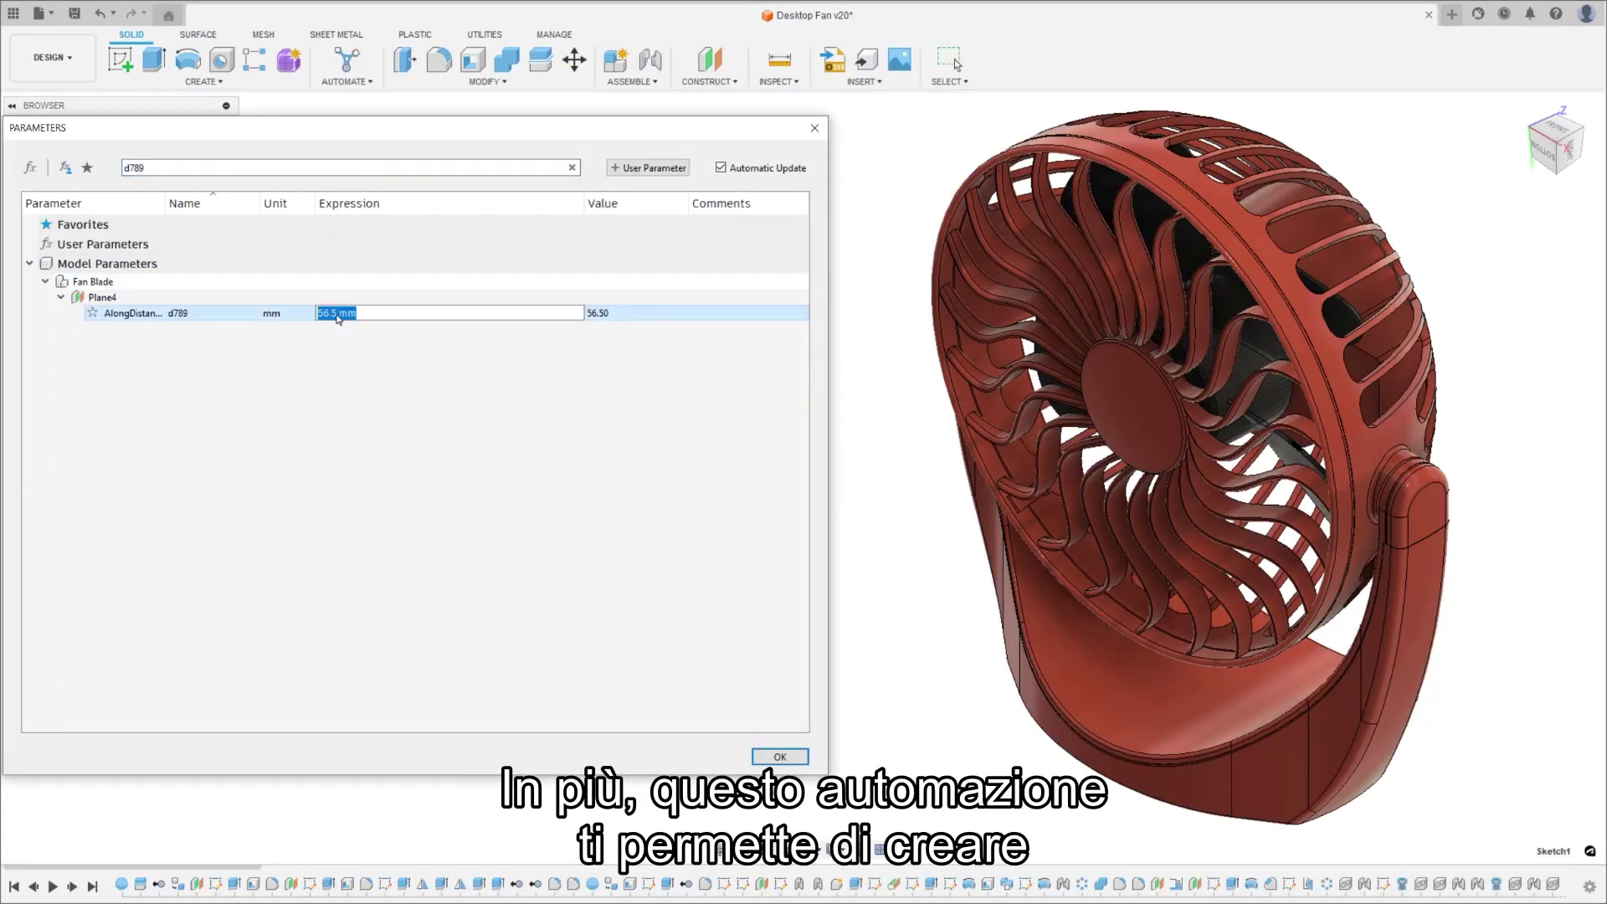
pyautogui.write('FanHubSize/2 + FanThickness + fan')
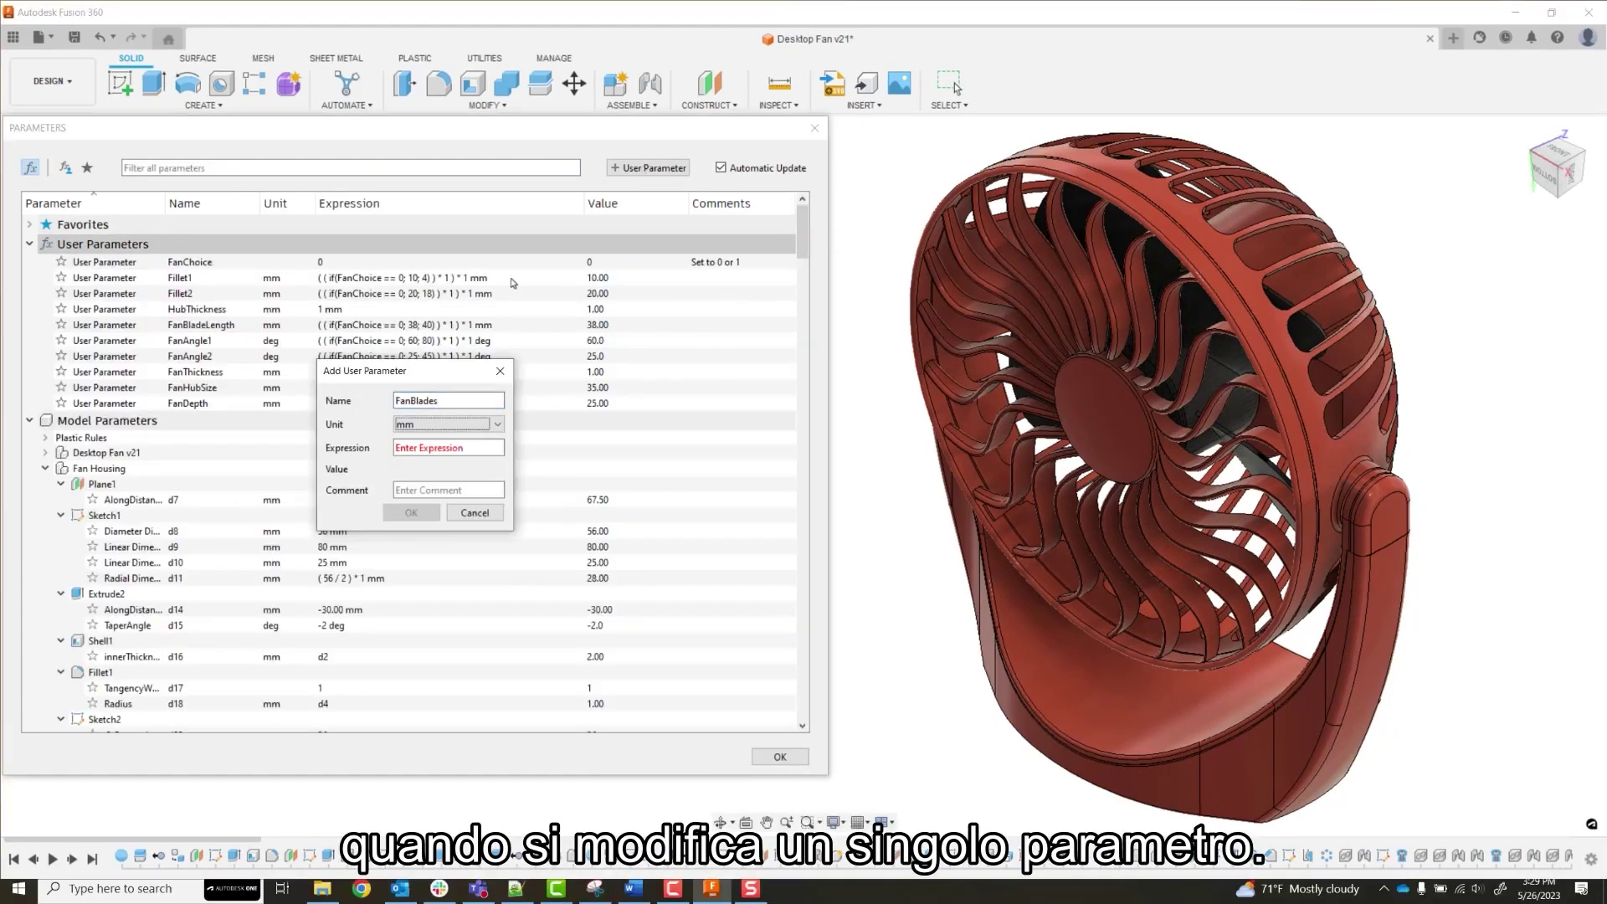
# - Add the unitless user parameter FanBlades with expression if(FanChoice == 0; 5; 18), and set FanChoice to 1
pyautogui.write('if(fanc')
pyautogui.press('Return')
pyautogui.write('== ')
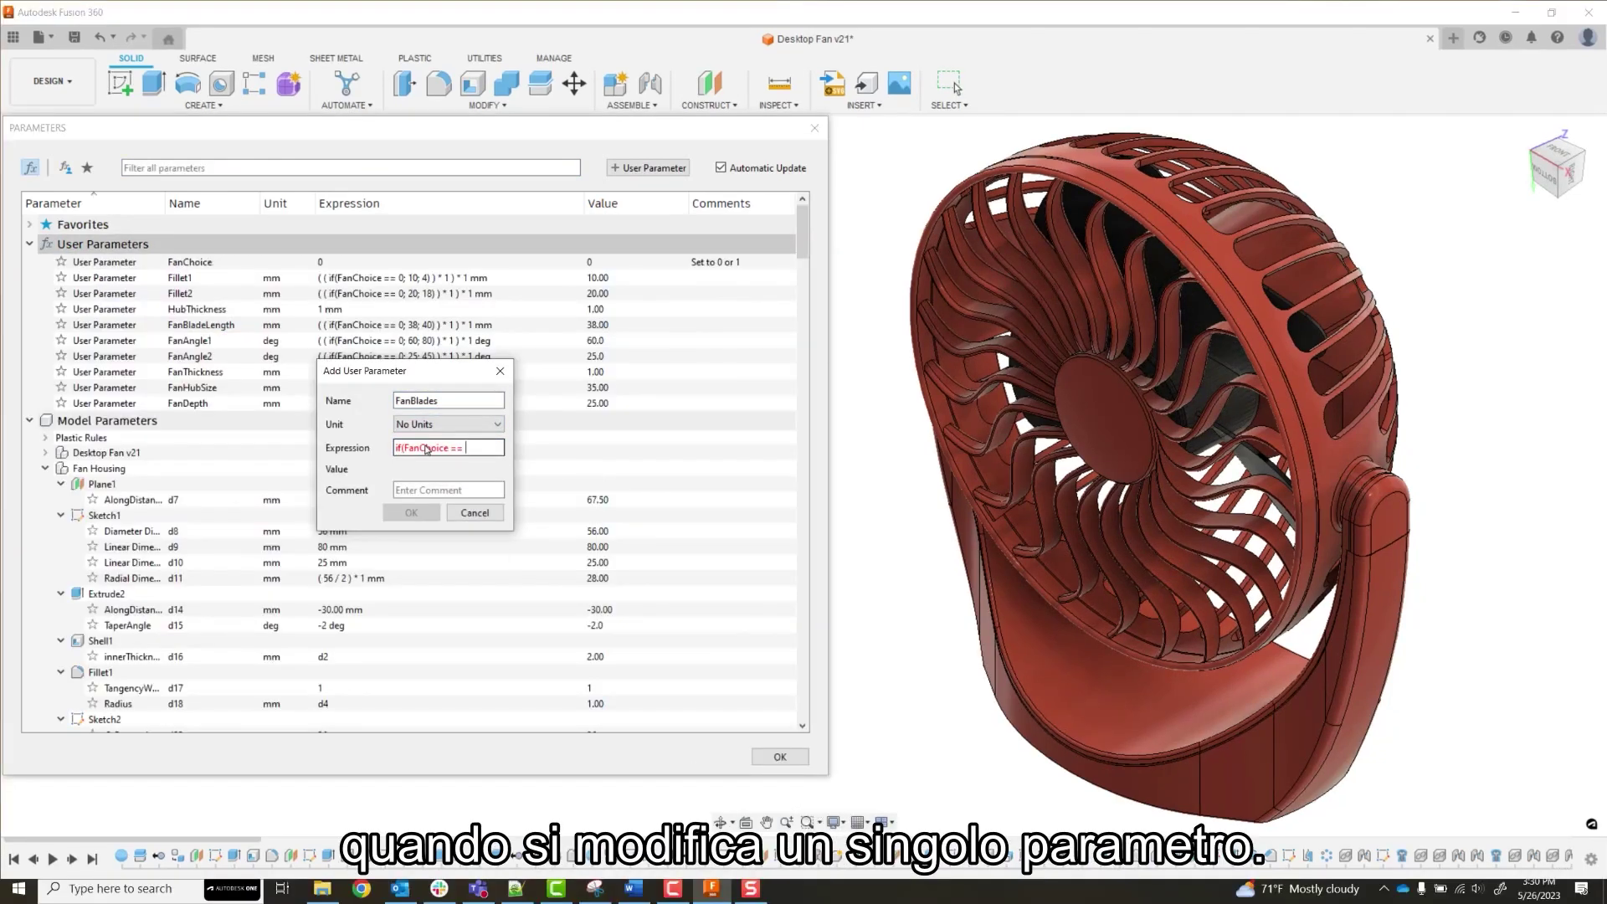
pyautogui.write('0; 5; 18)')
pyautogui.press('Return')
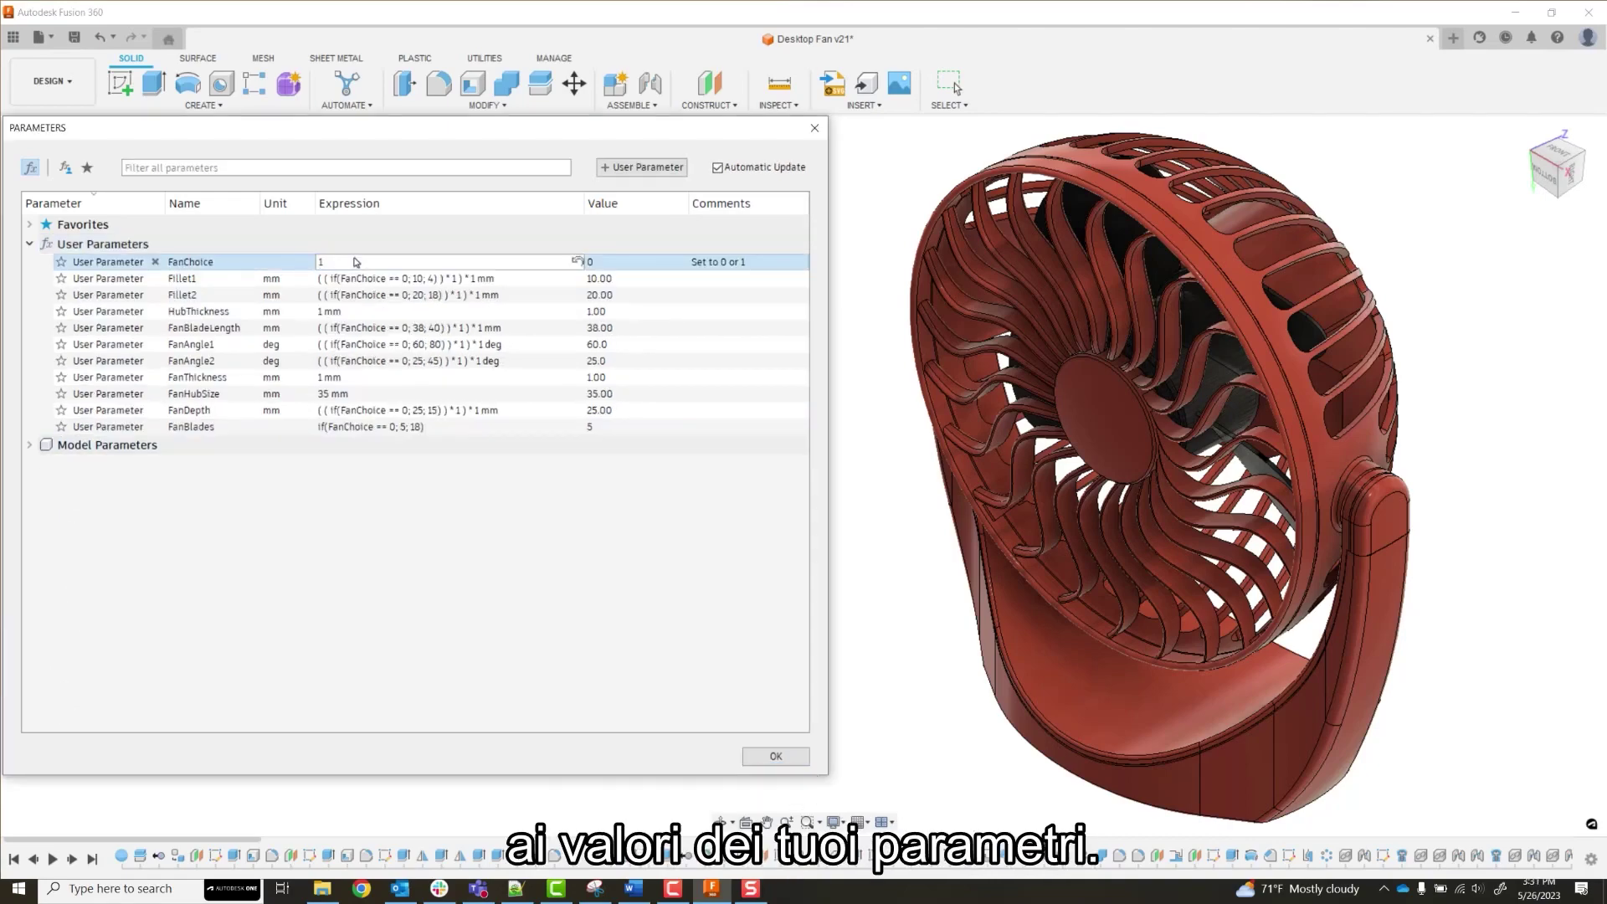
pyautogui.press('Return')
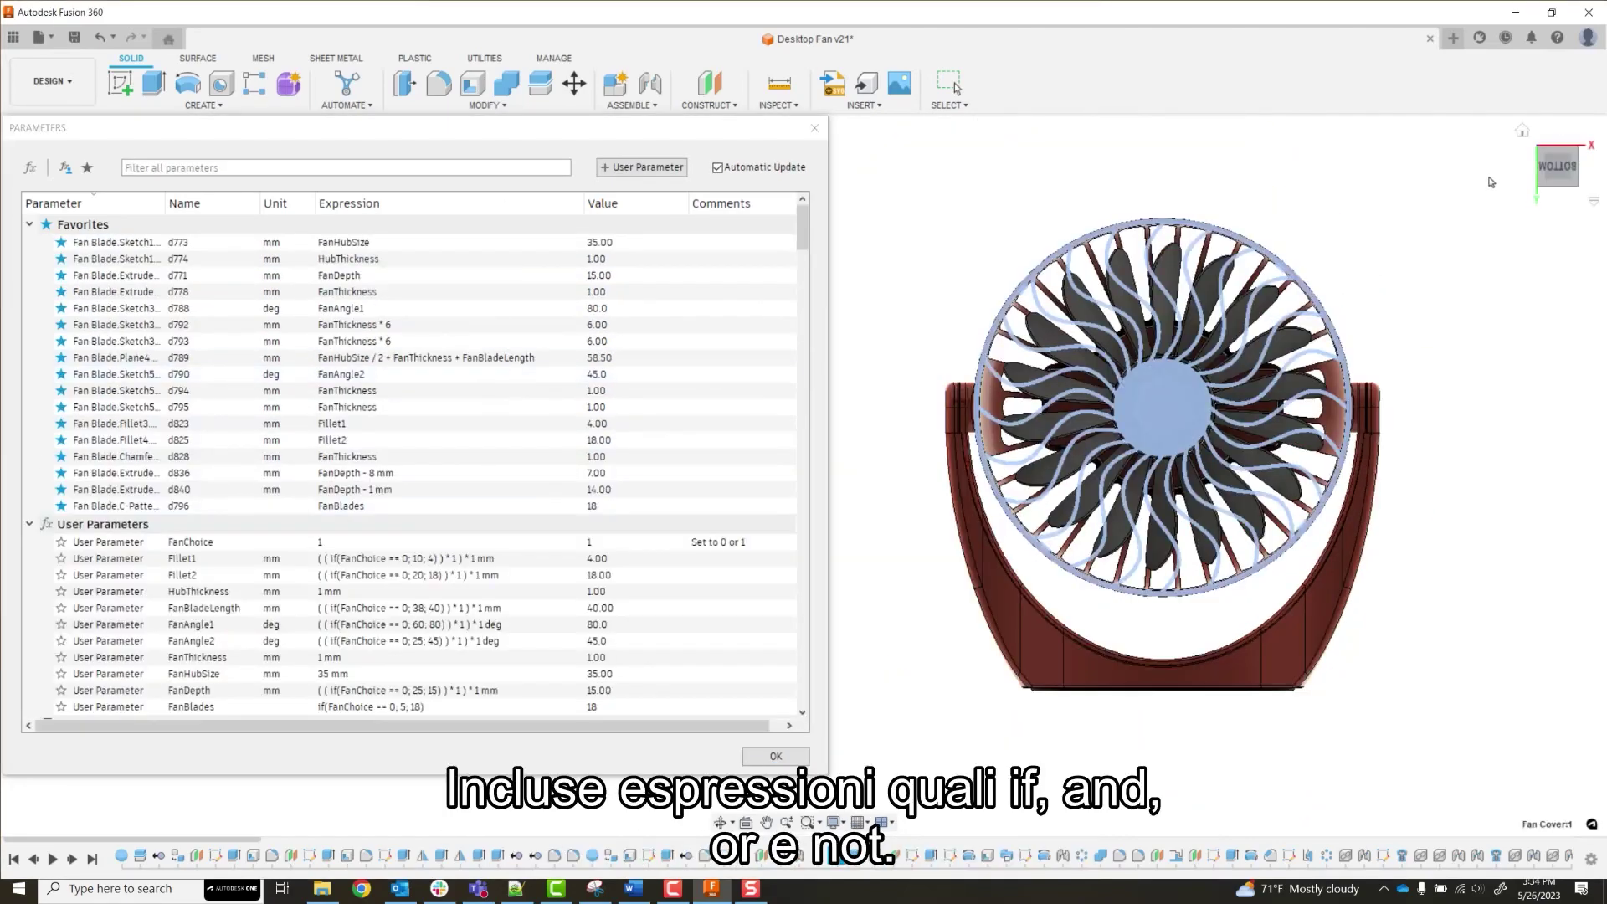
pyautogui.click(814, 127)
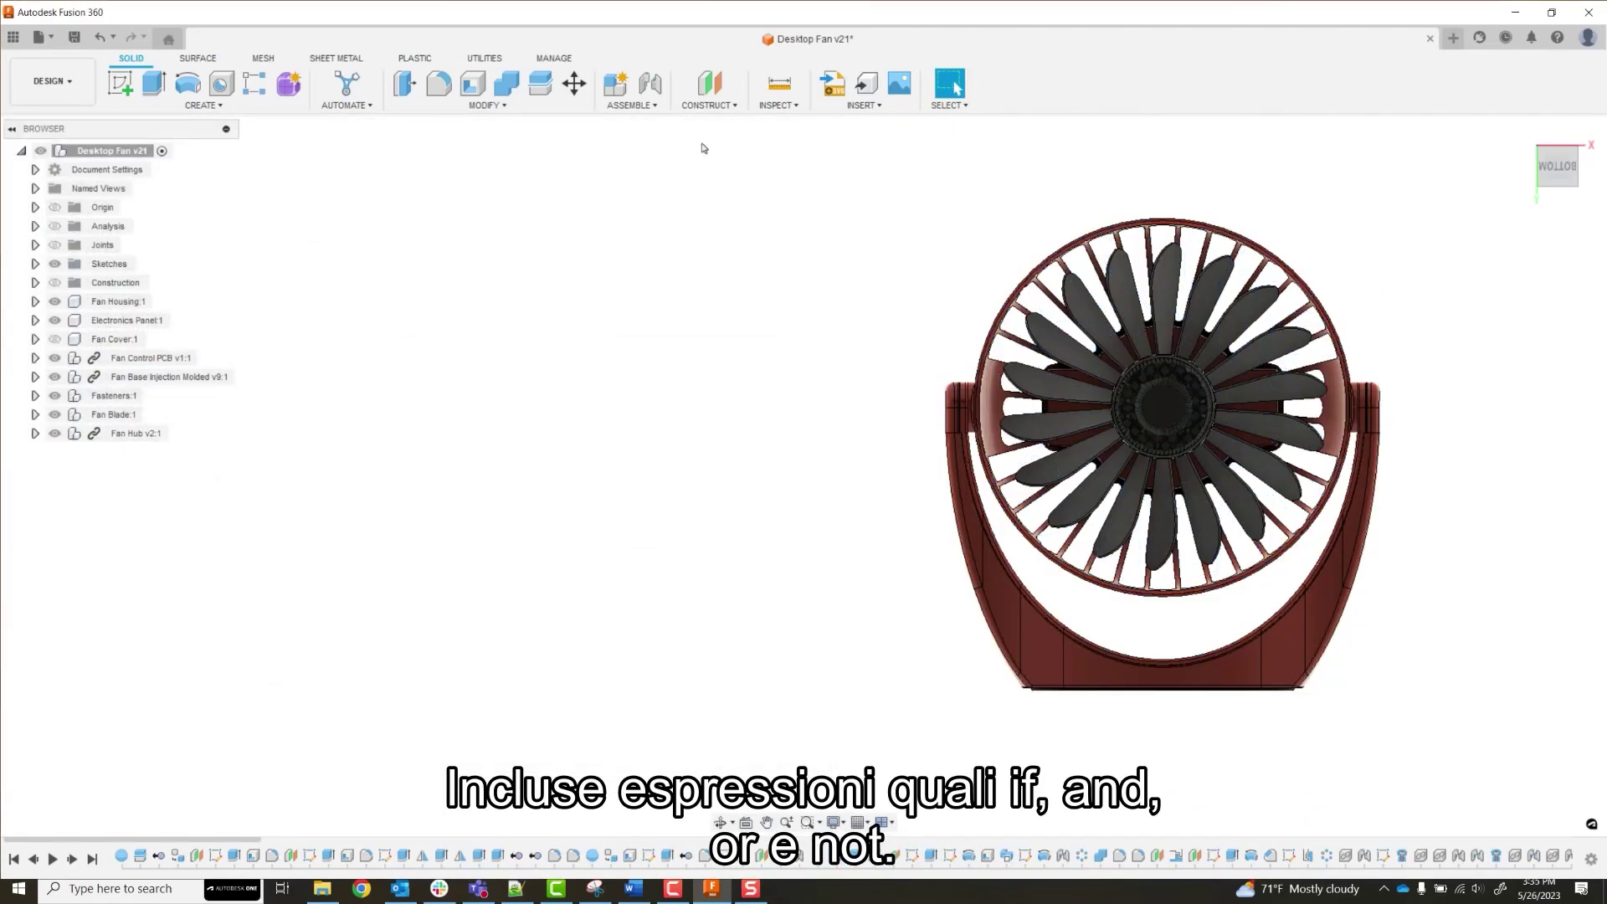
# - Reopen the parameters, show only the user parameters, and set FanChoice to 0
pyautogui.click(488, 105)
pyautogui.click(469, 466)
pyautogui.click(65, 167)
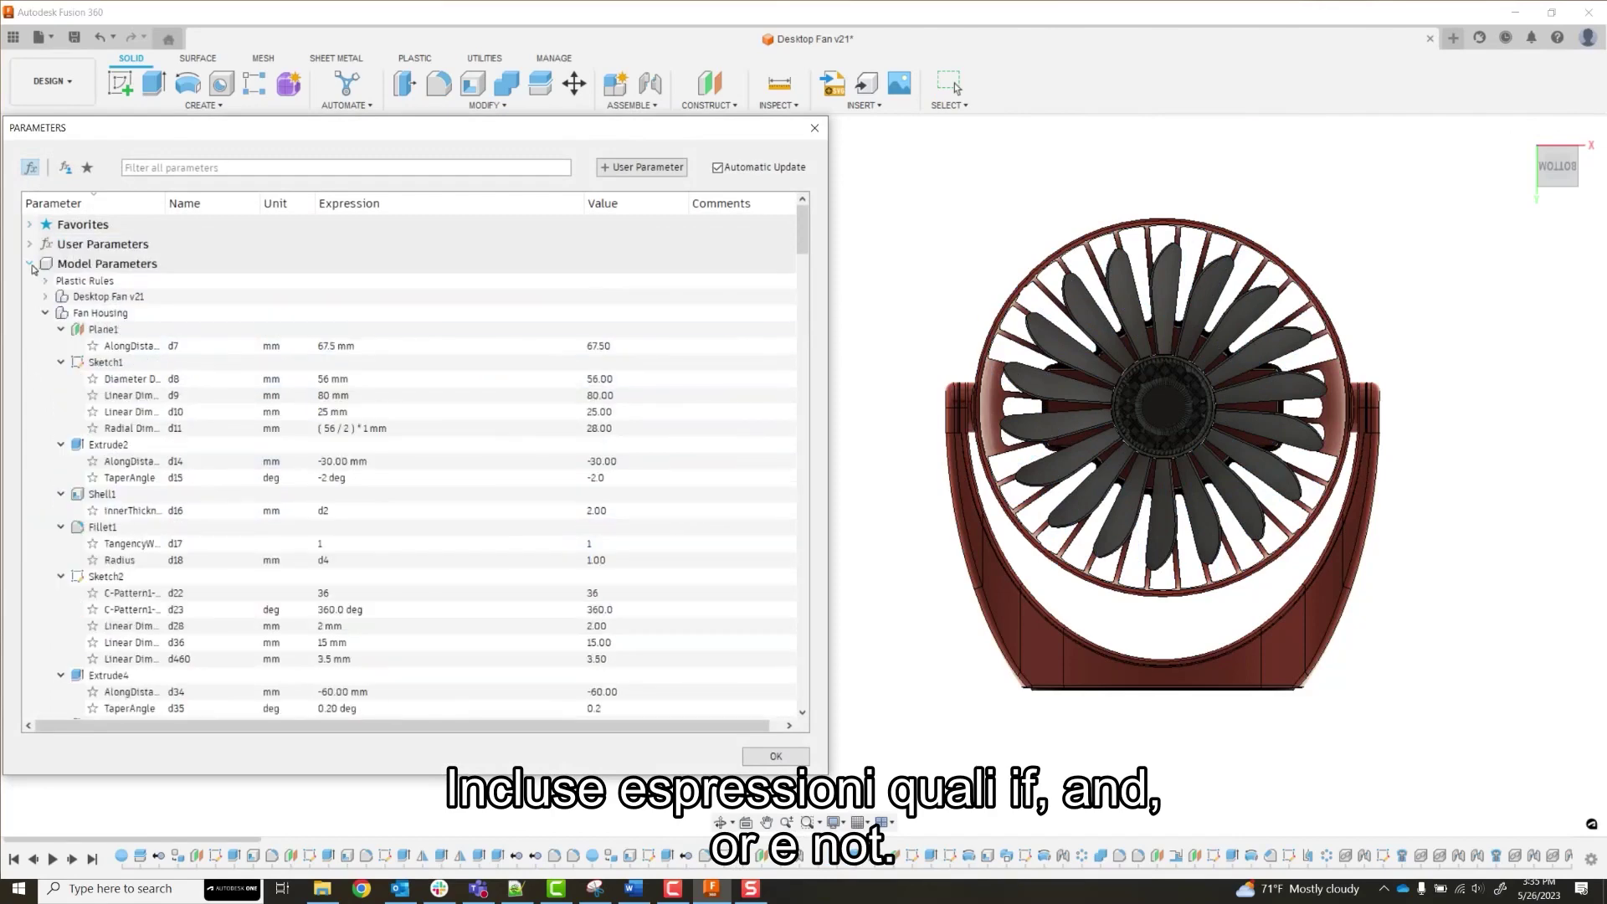
pyautogui.doubleClick(356, 244)
pyautogui.write('0')
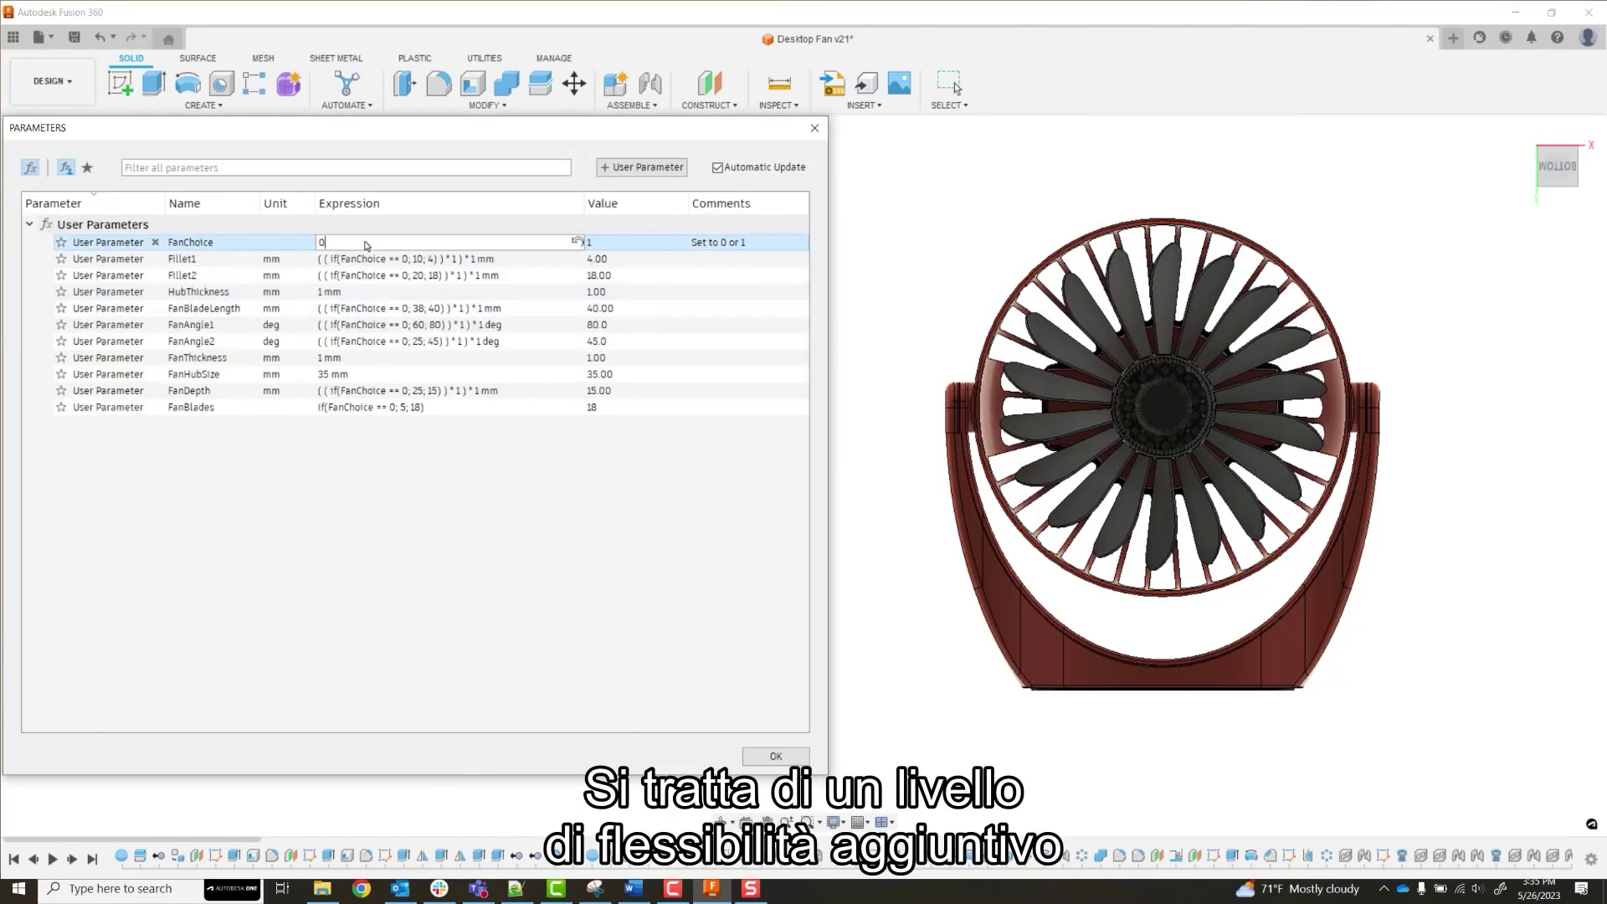
pyautogui.press('Return')
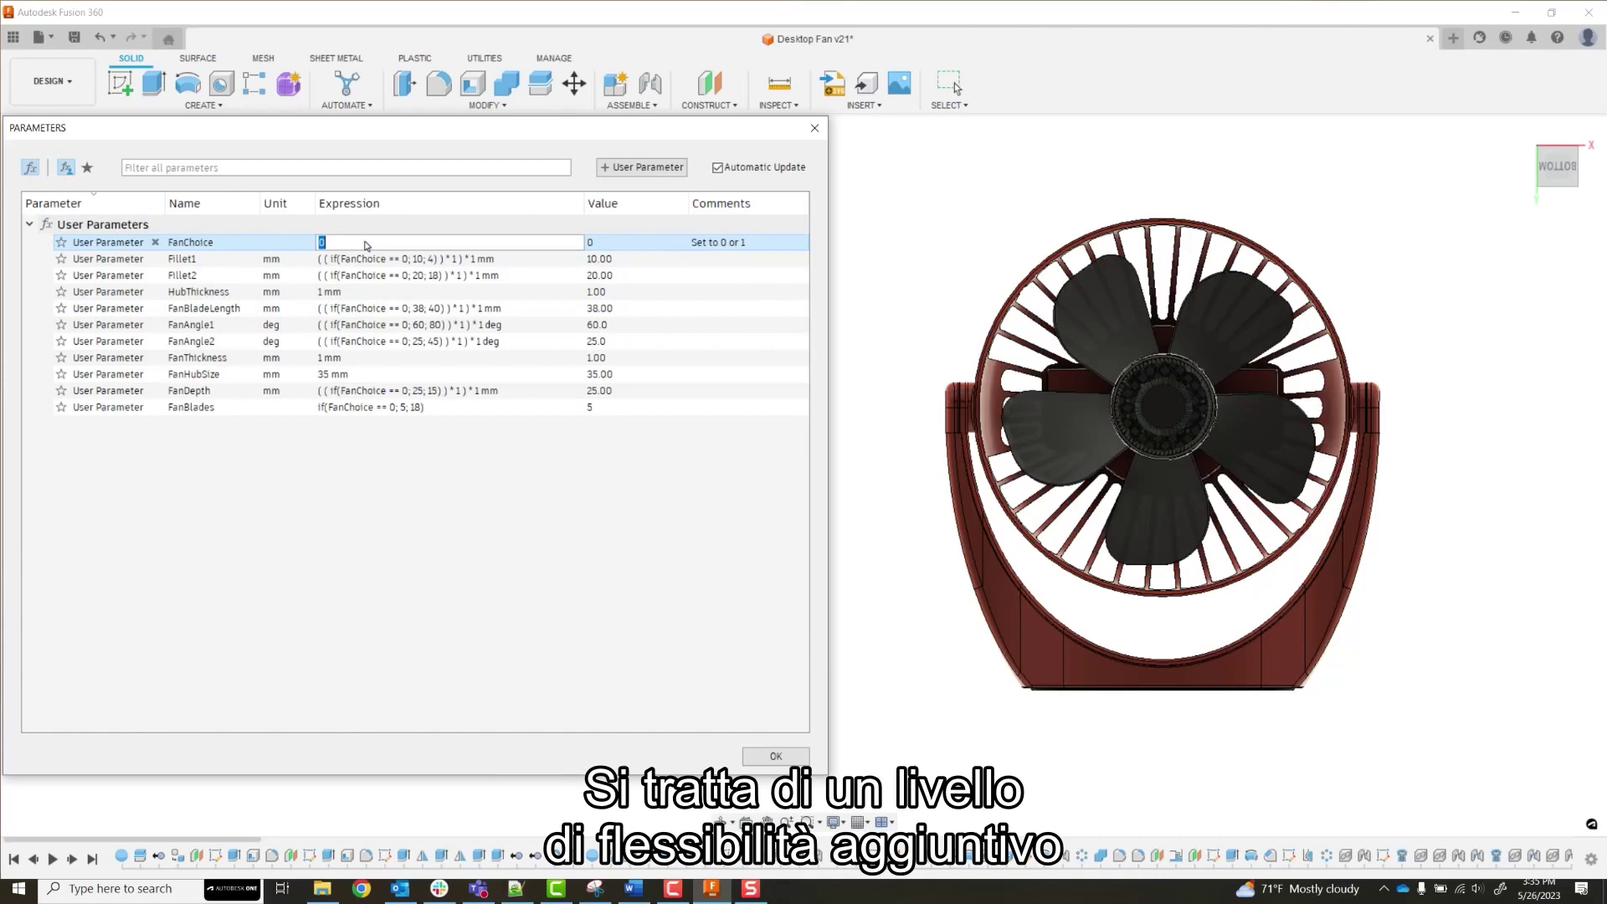
pyautogui.press('Return')
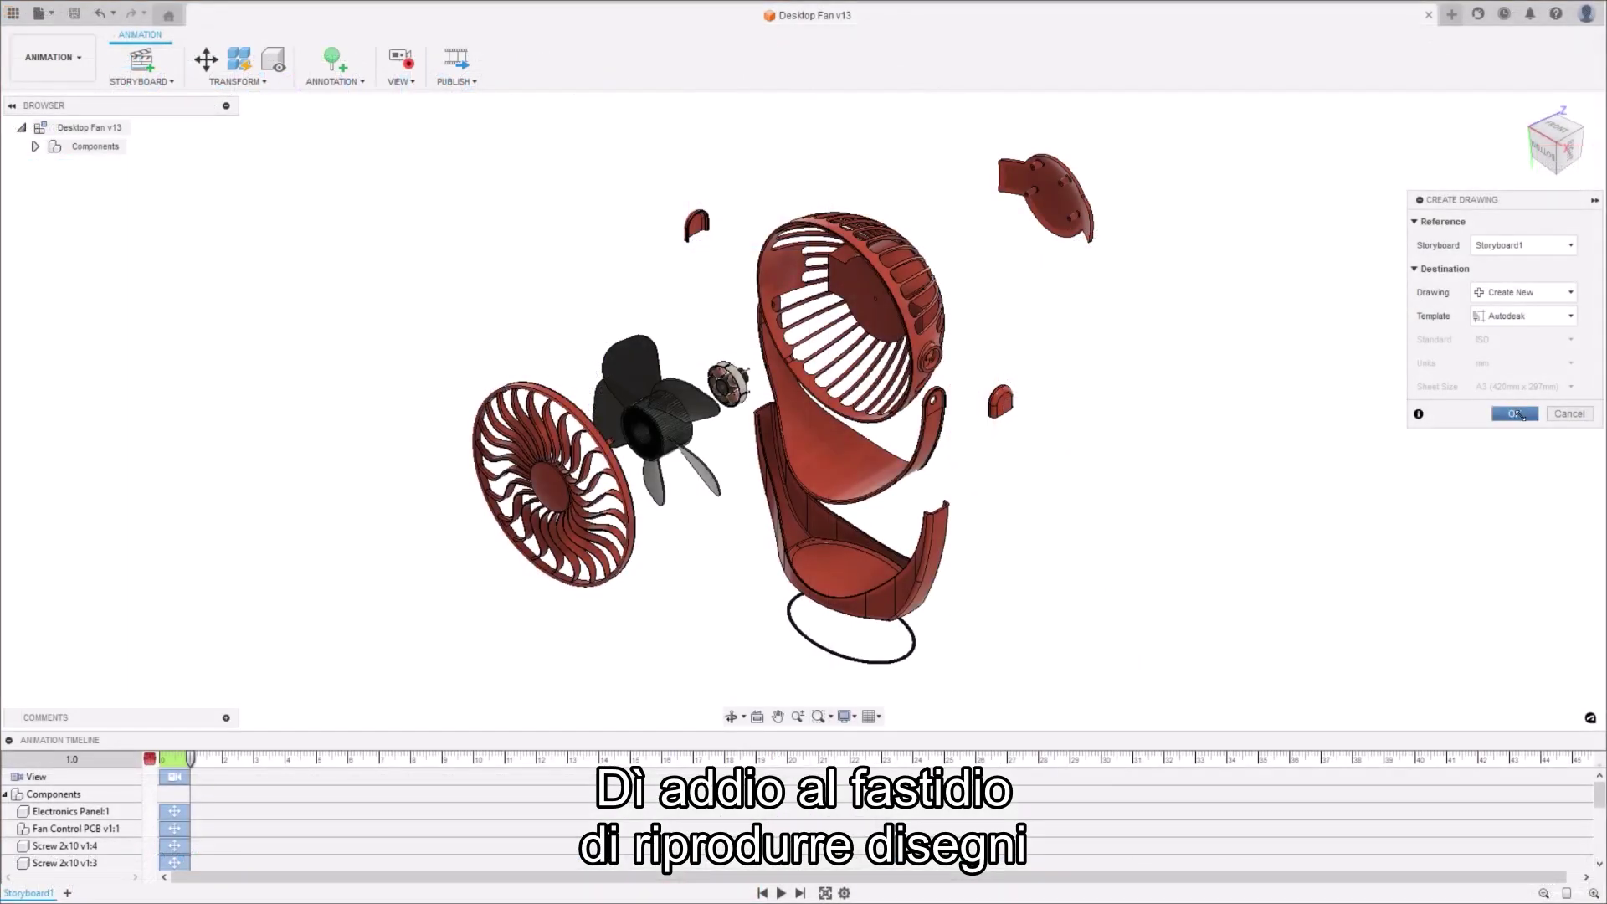
# - Create a new drawing from Storyboard1 with the Autodesk template, placing the exploded fan view in HOME orientation at 1:2 scale
pyautogui.click(1519, 413)
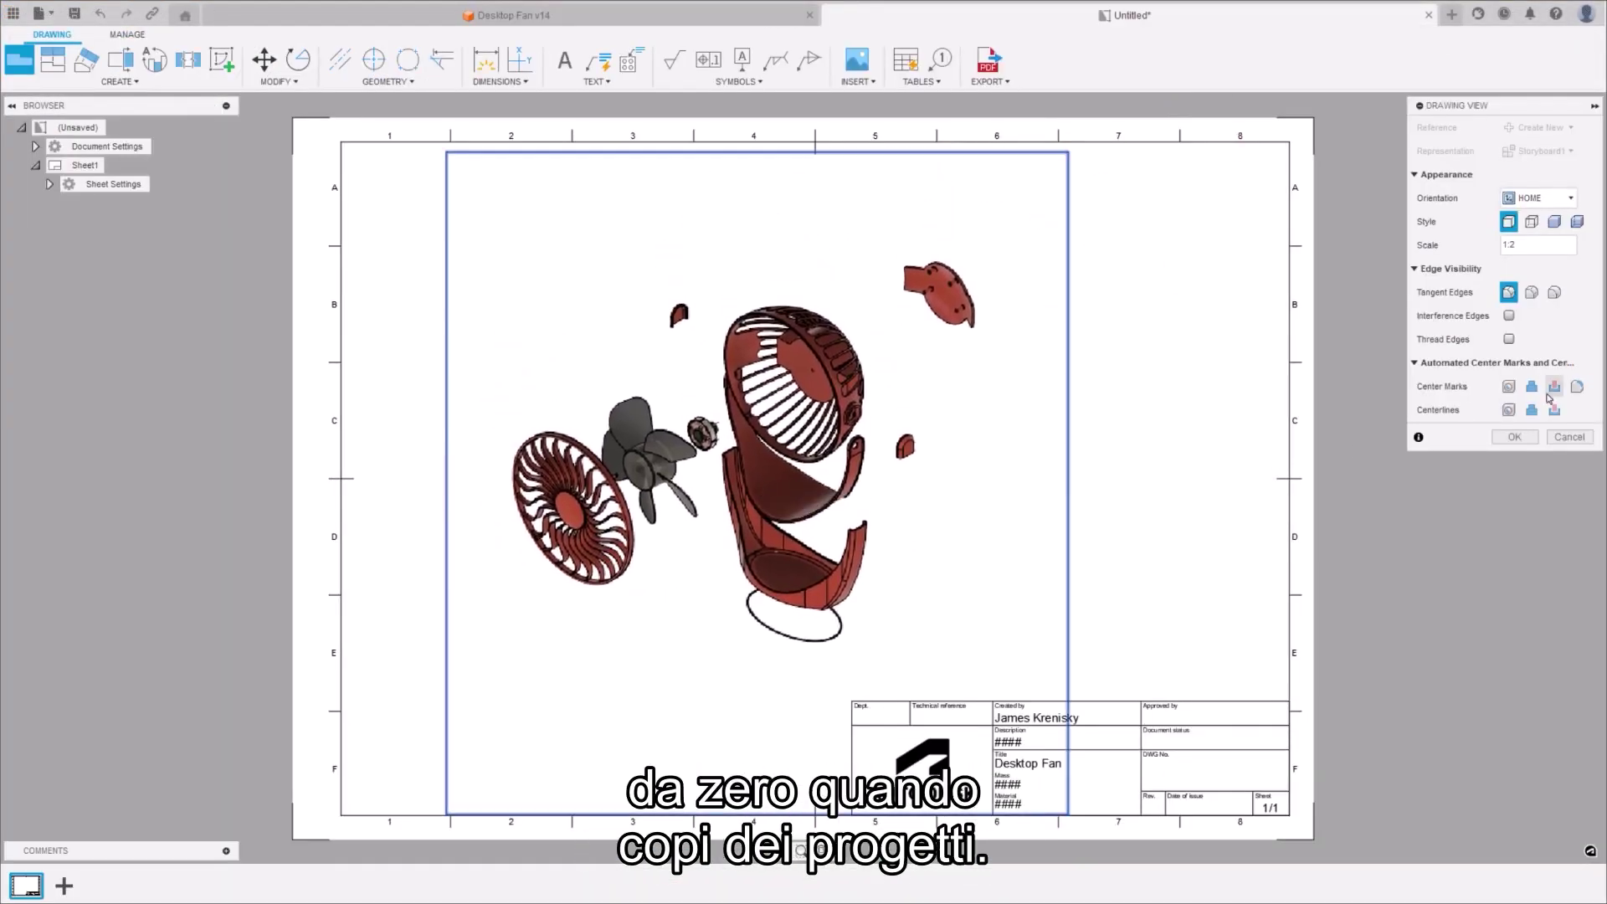
pyautogui.click(1515, 437)
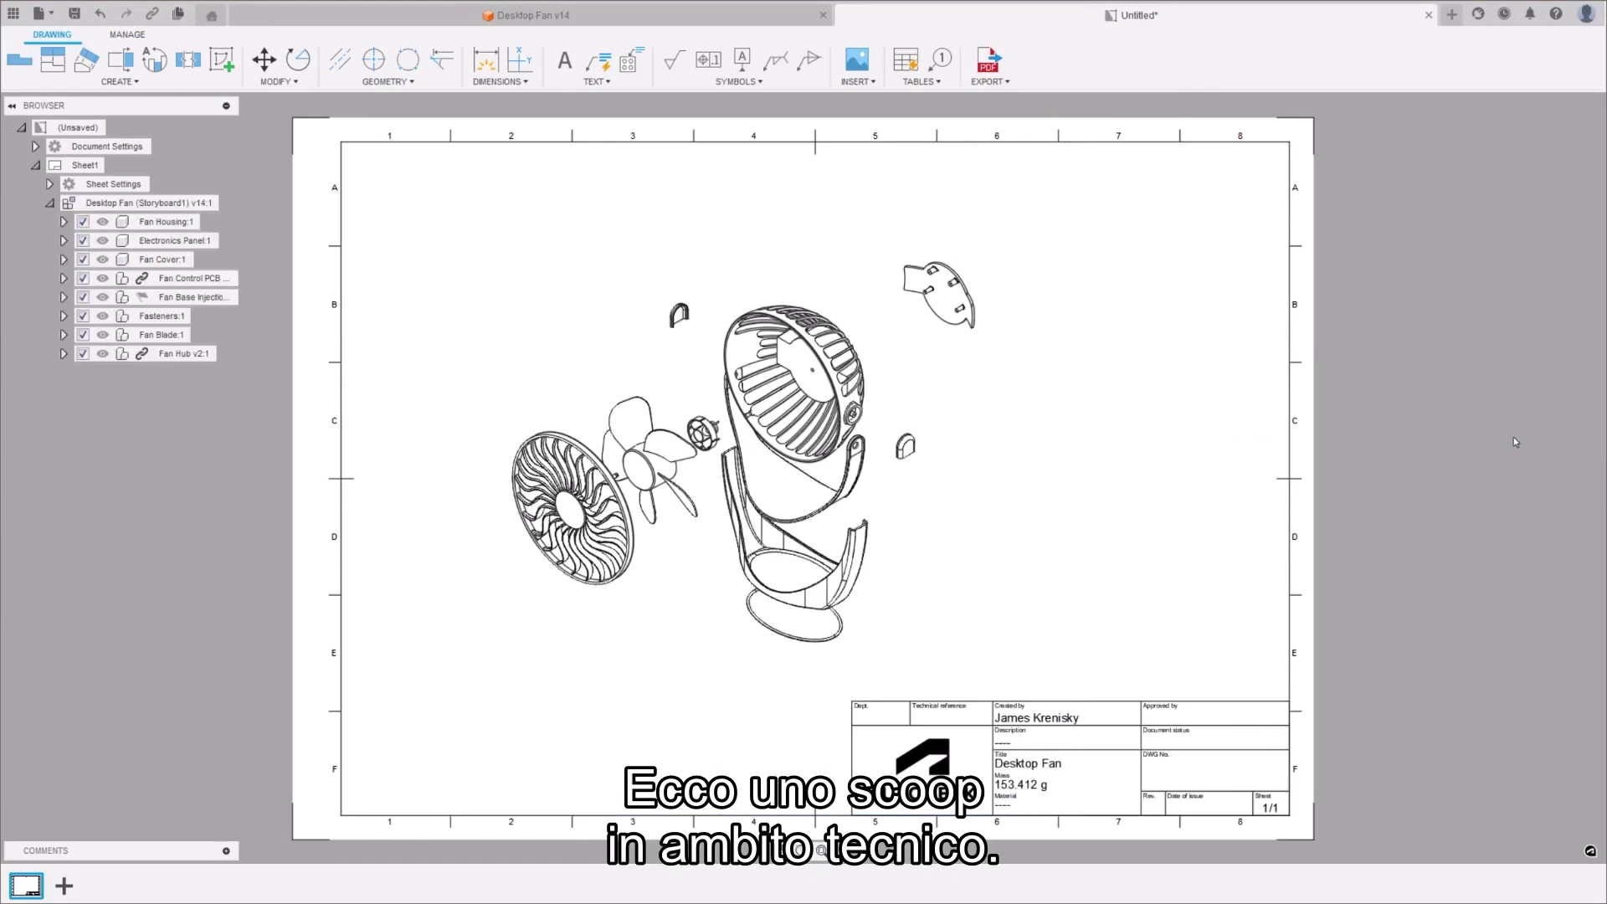
# - Place a first-level parts list above the title block and remove its Material and Description columns
pyautogui.click(906, 59)
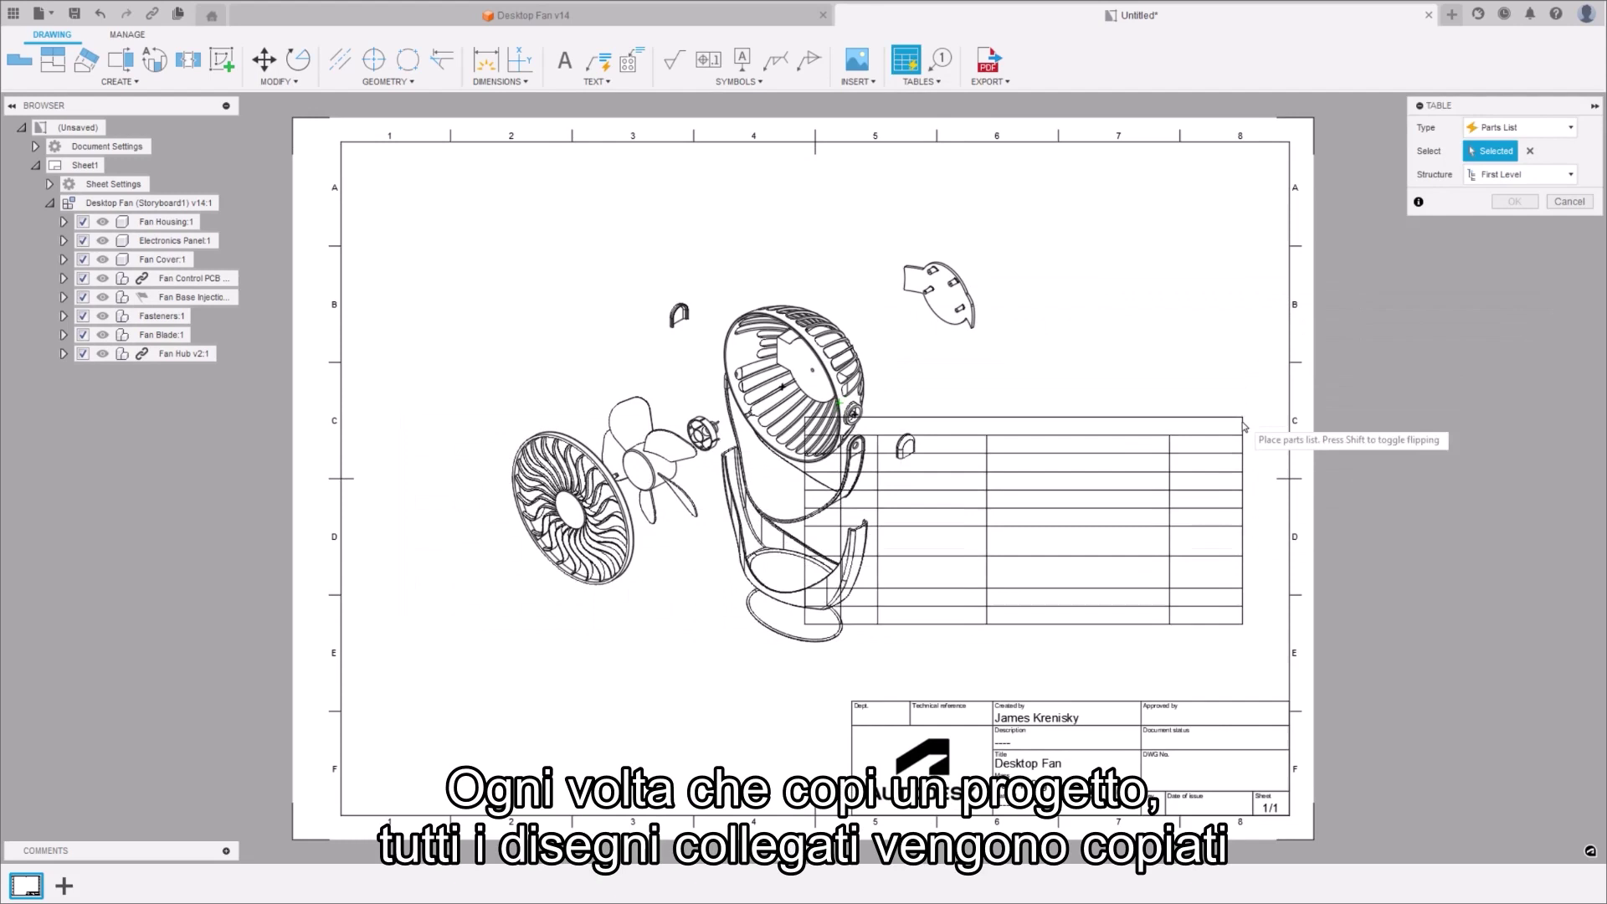
pyautogui.click(1273, 460)
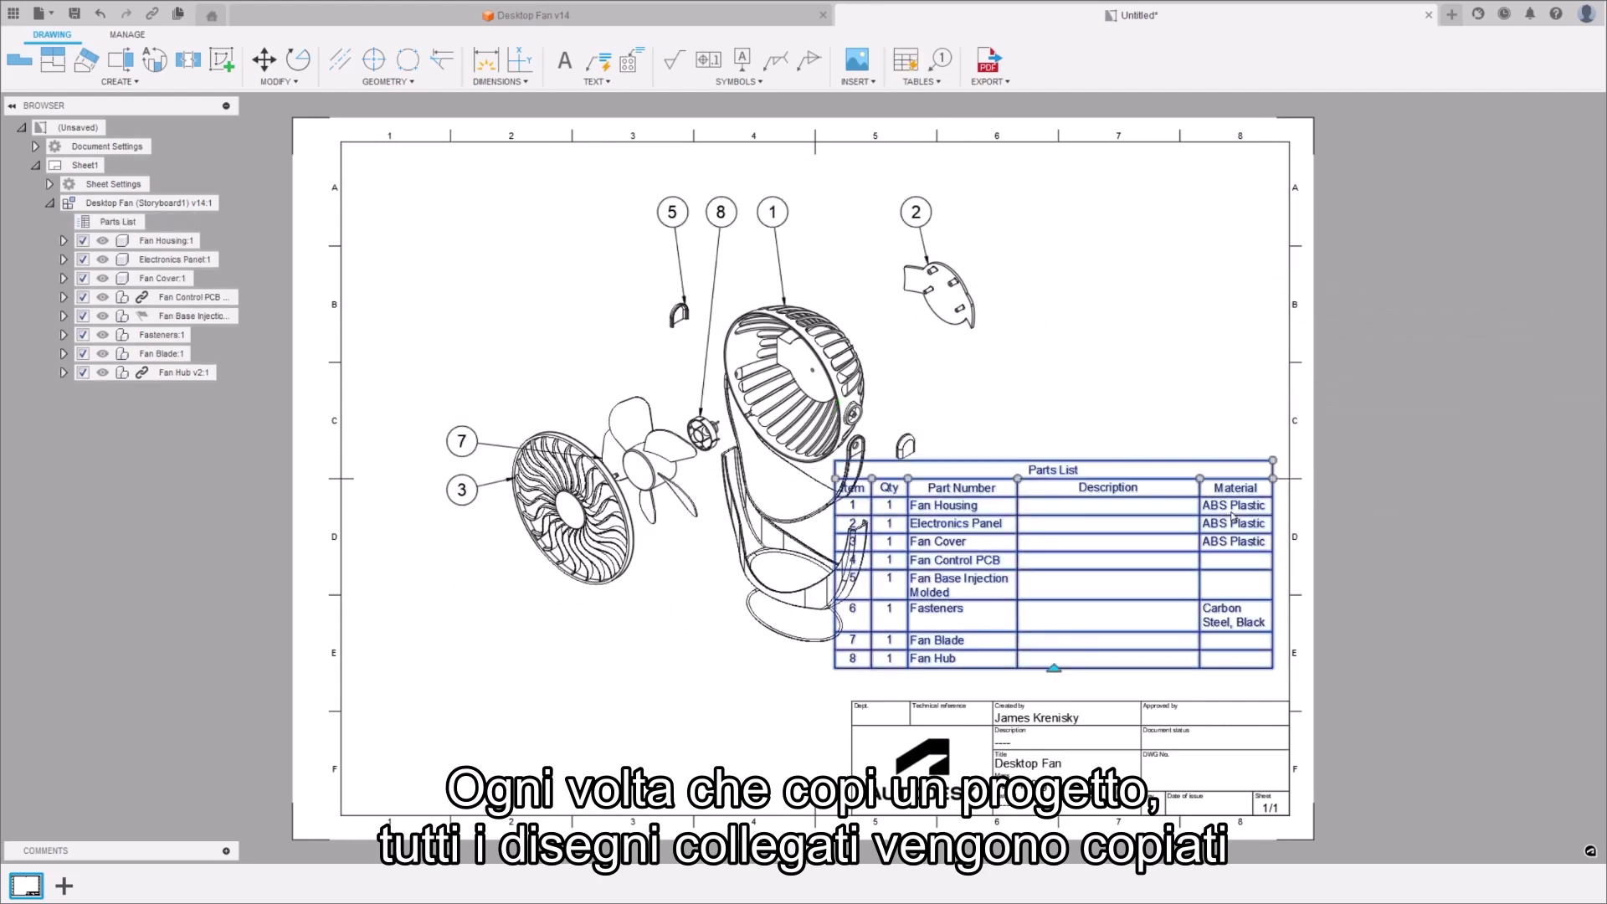
pyautogui.doubleClick(1236, 484)
pyautogui.click(1426, 307)
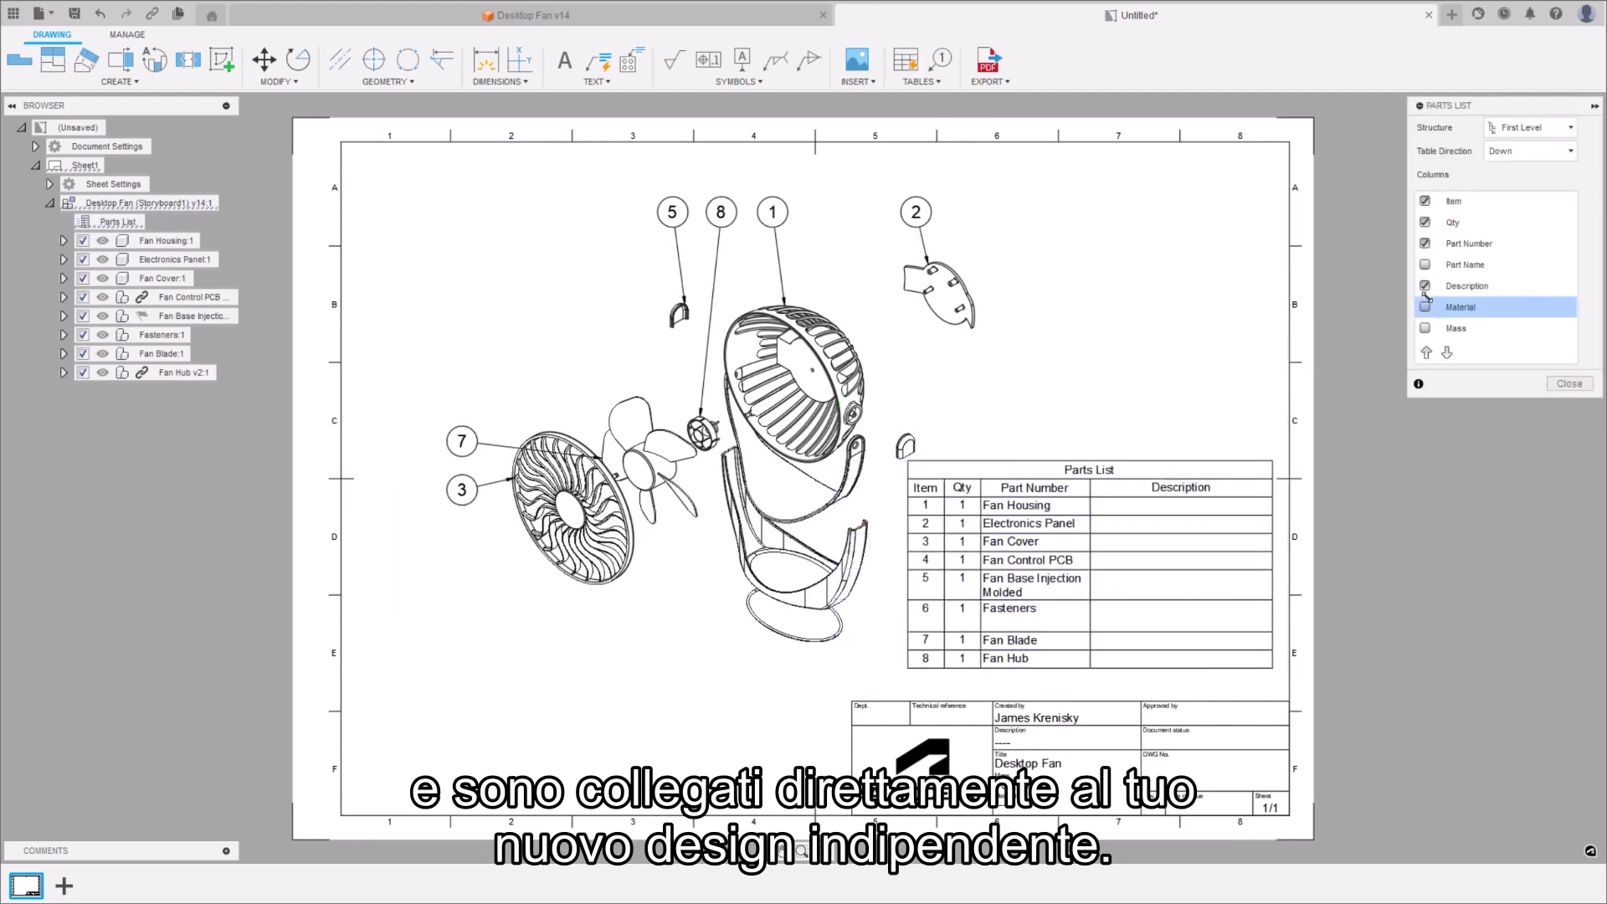
pyautogui.click(1426, 286)
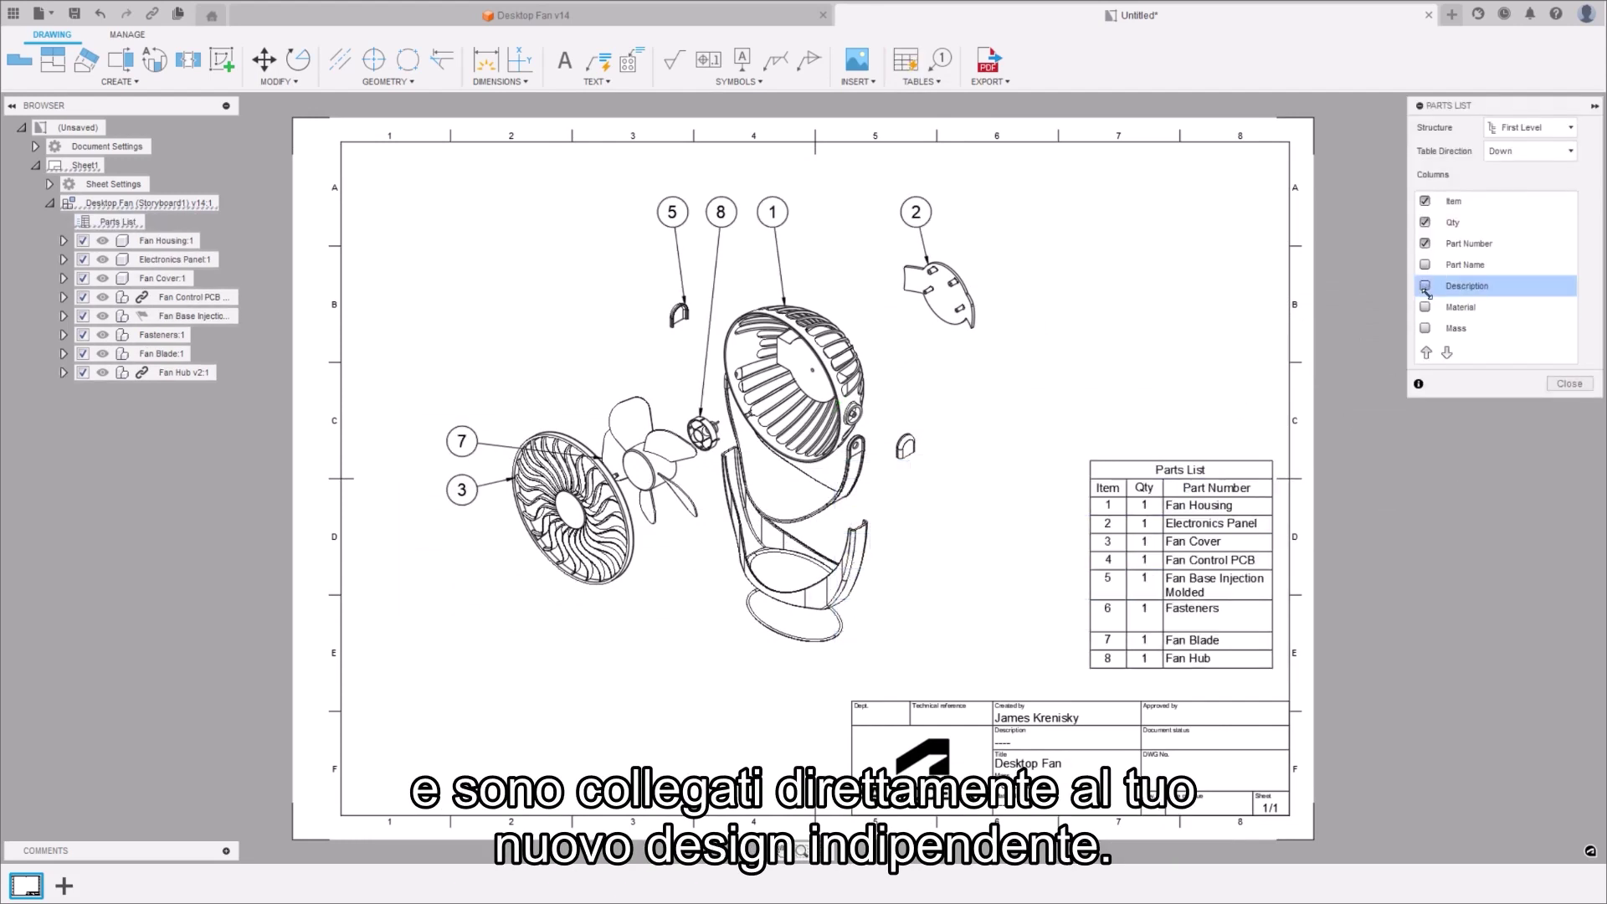
pyautogui.click(1579, 383)
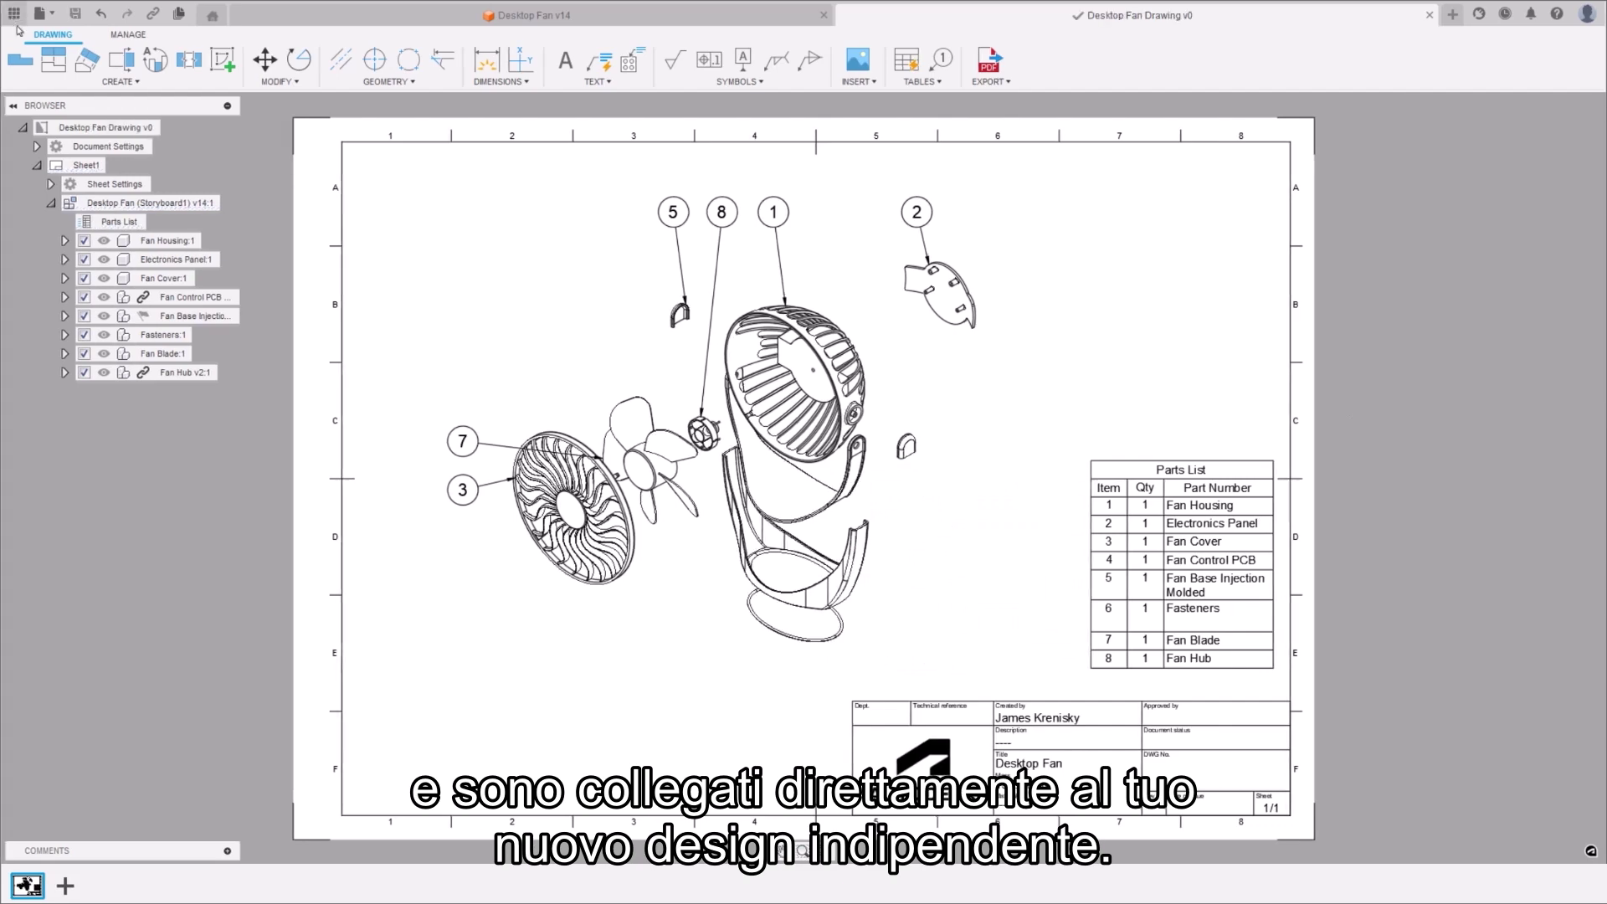
# - Copy the Desktop Fan design from the Fan project folder, including its related drawing
pyautogui.click(13, 13)
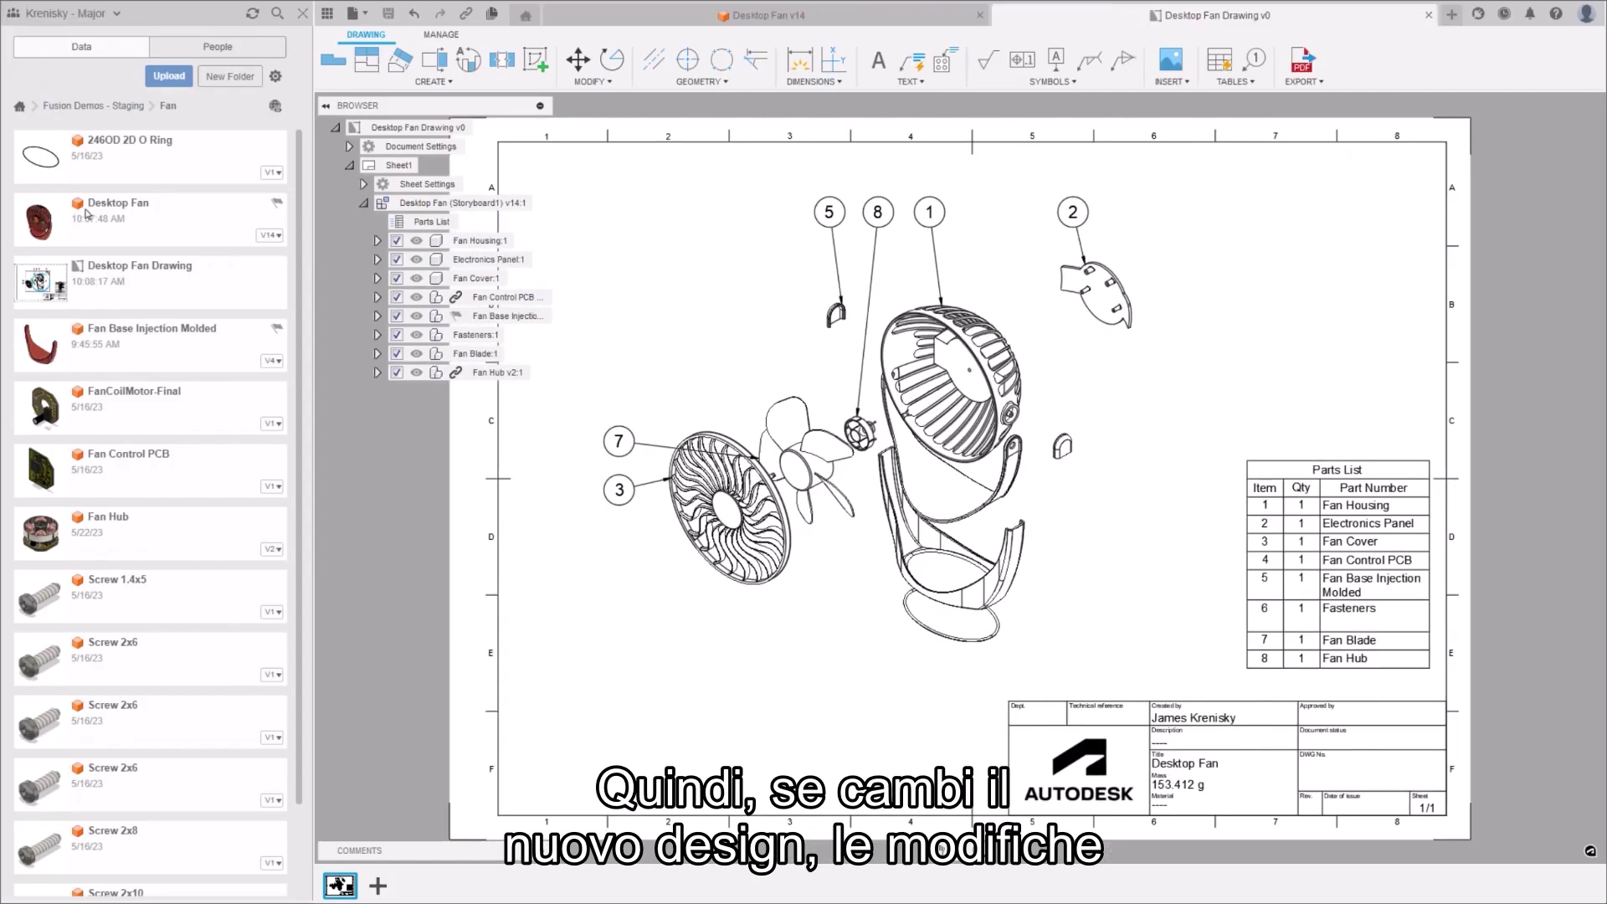
pyautogui.rightClick(213, 229)
pyautogui.click(216, 338)
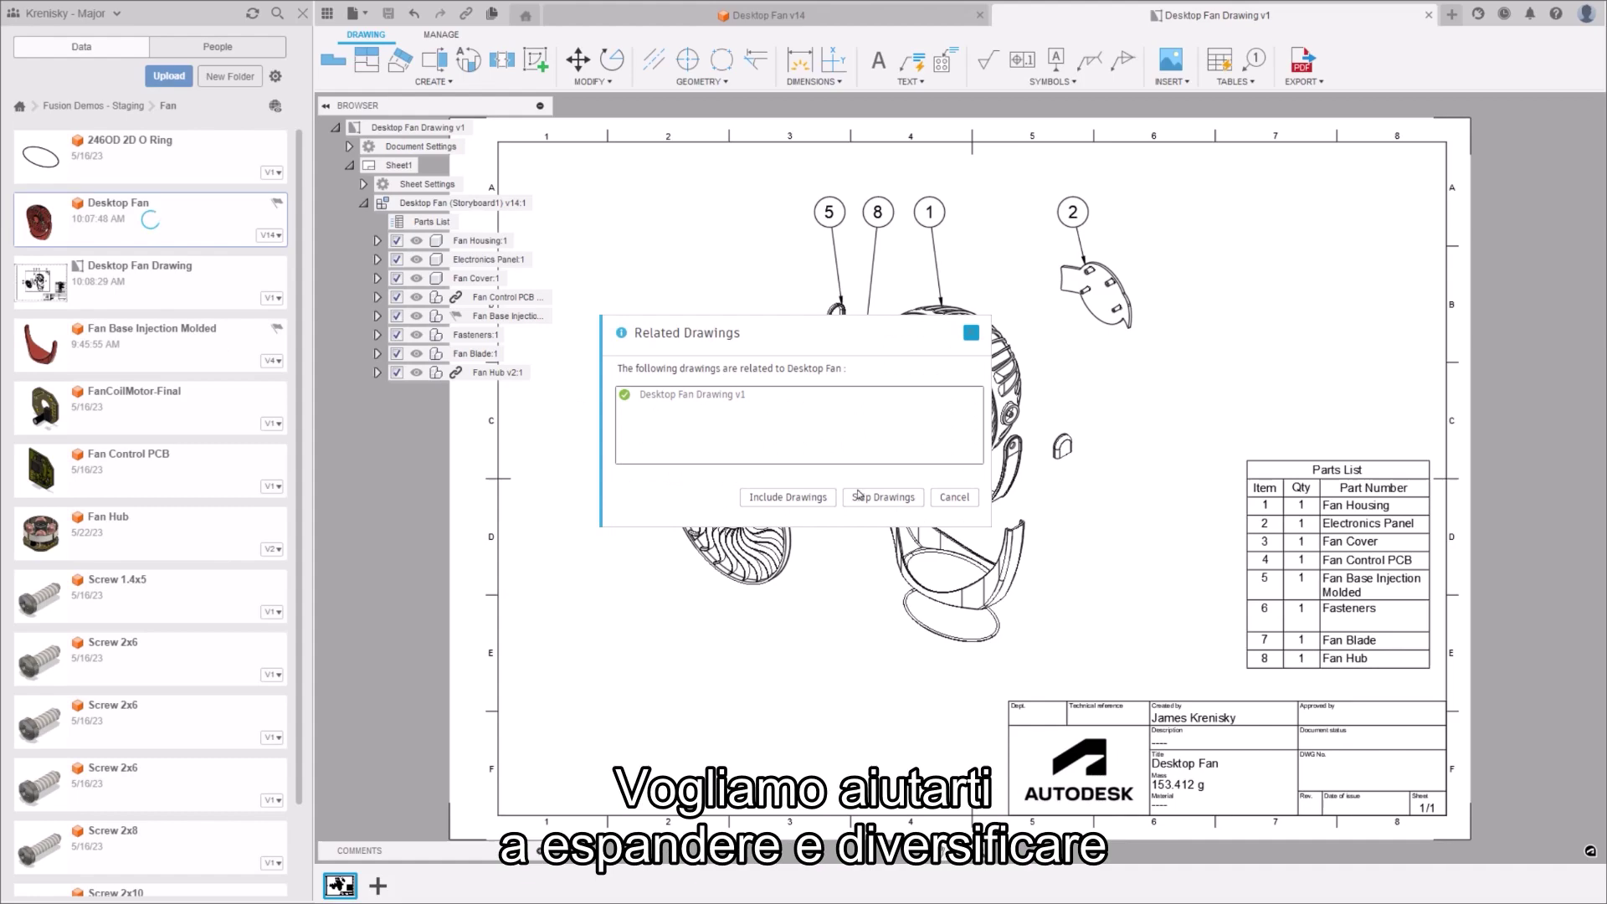
pyautogui.click(793, 503)
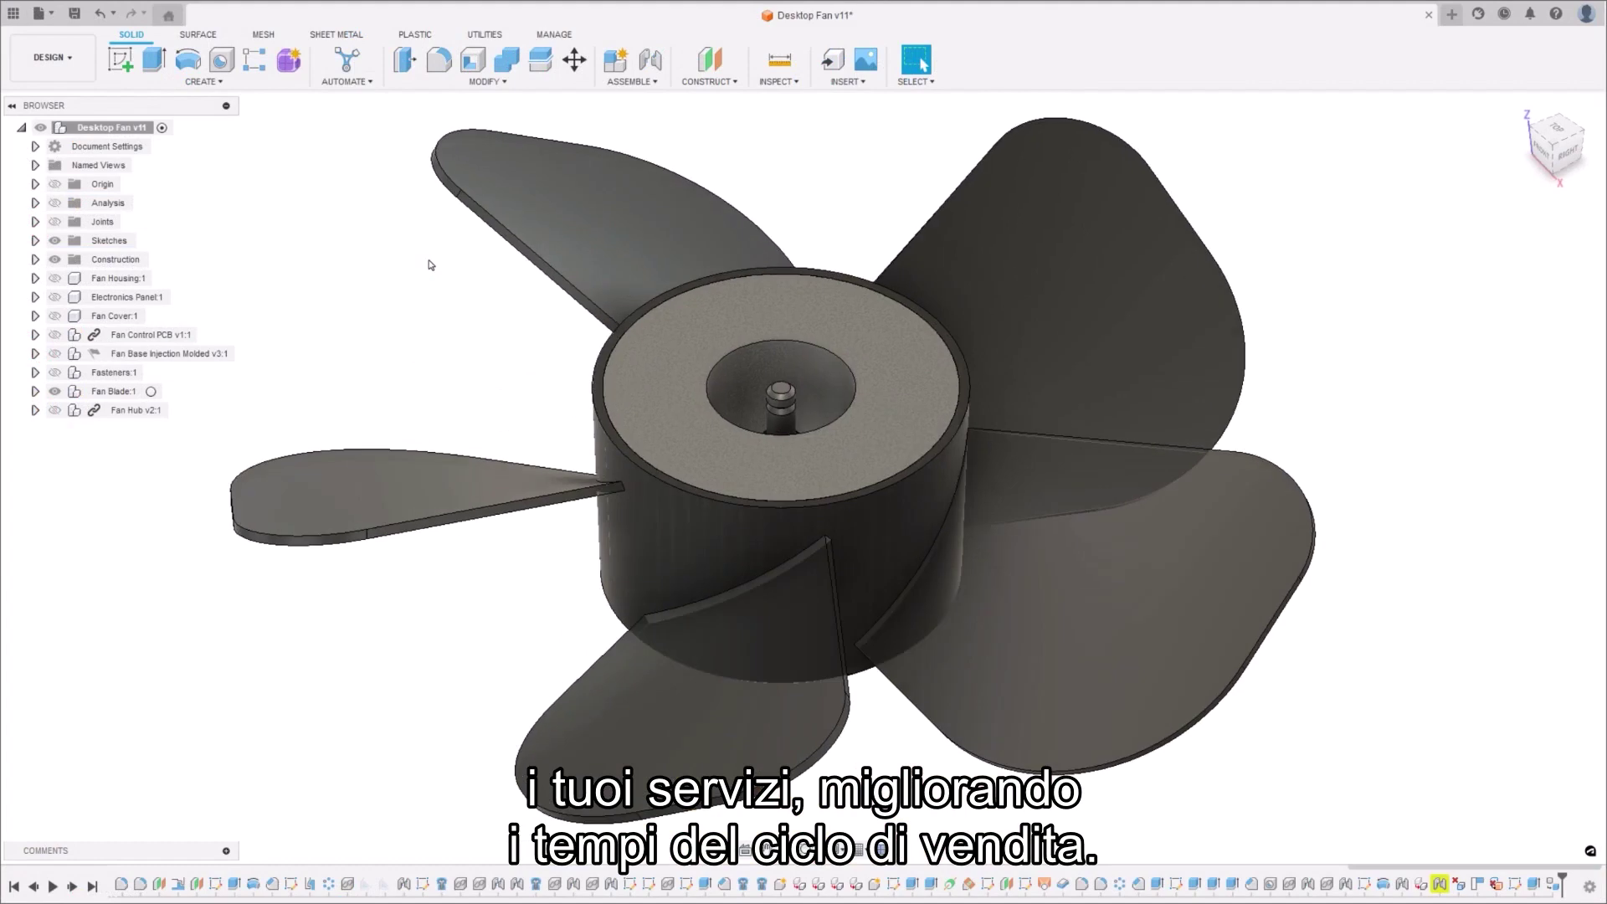
# - Edit the hub insulation's volumetric lattice, adding the outer cylindrical face to the offset and setting the offset thickness to 2.40 mm
pyautogui.click(400, 82)
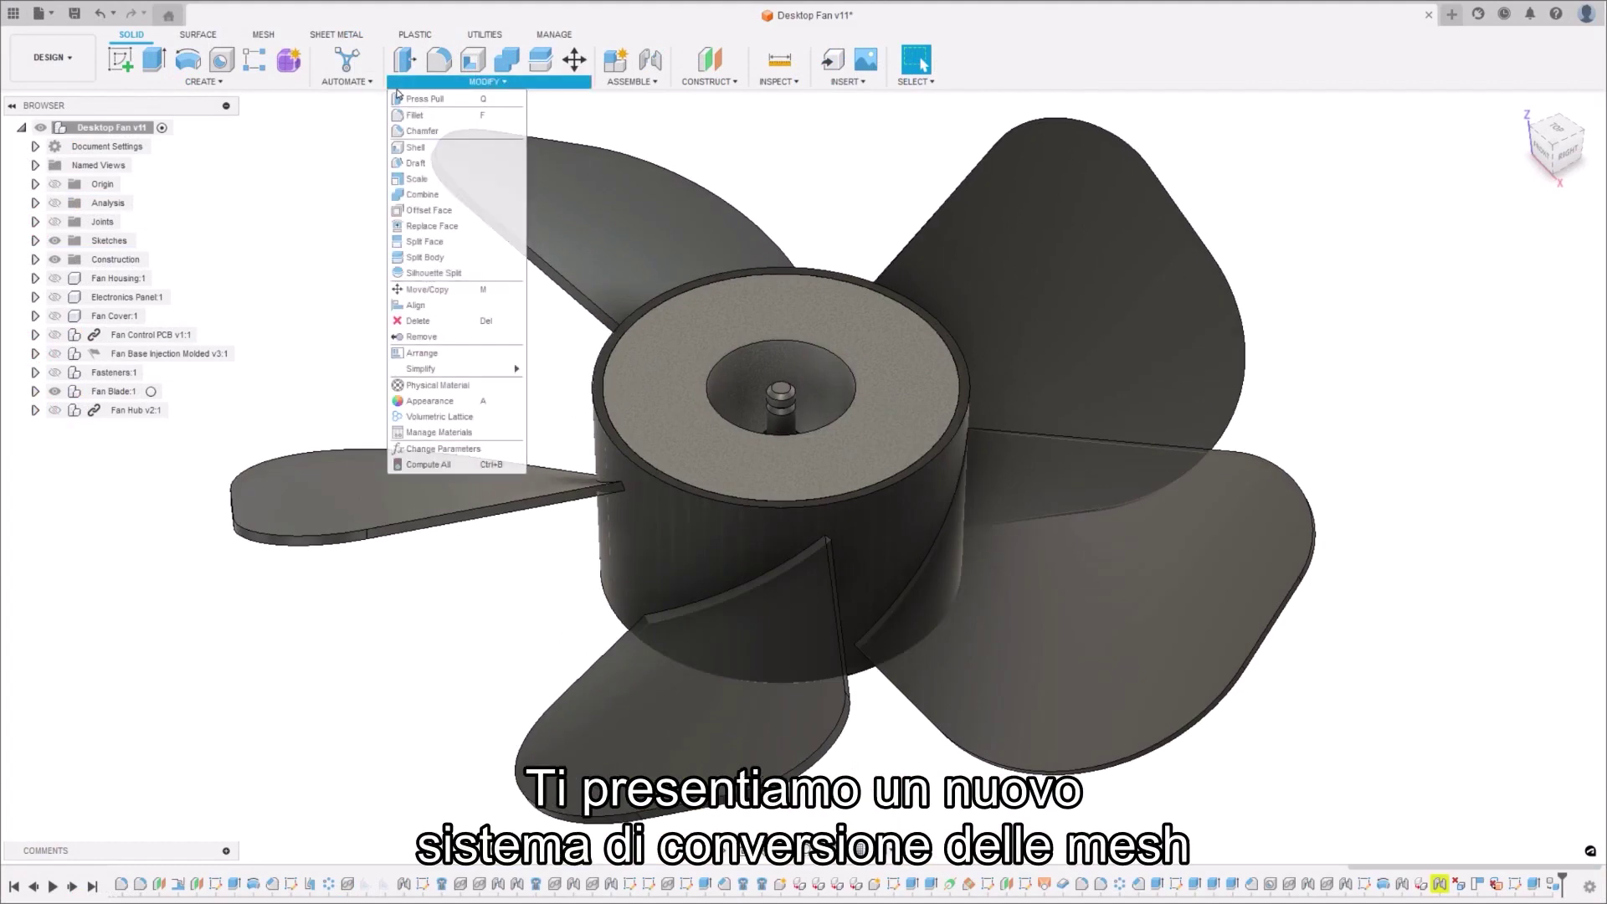
pyautogui.click(435, 416)
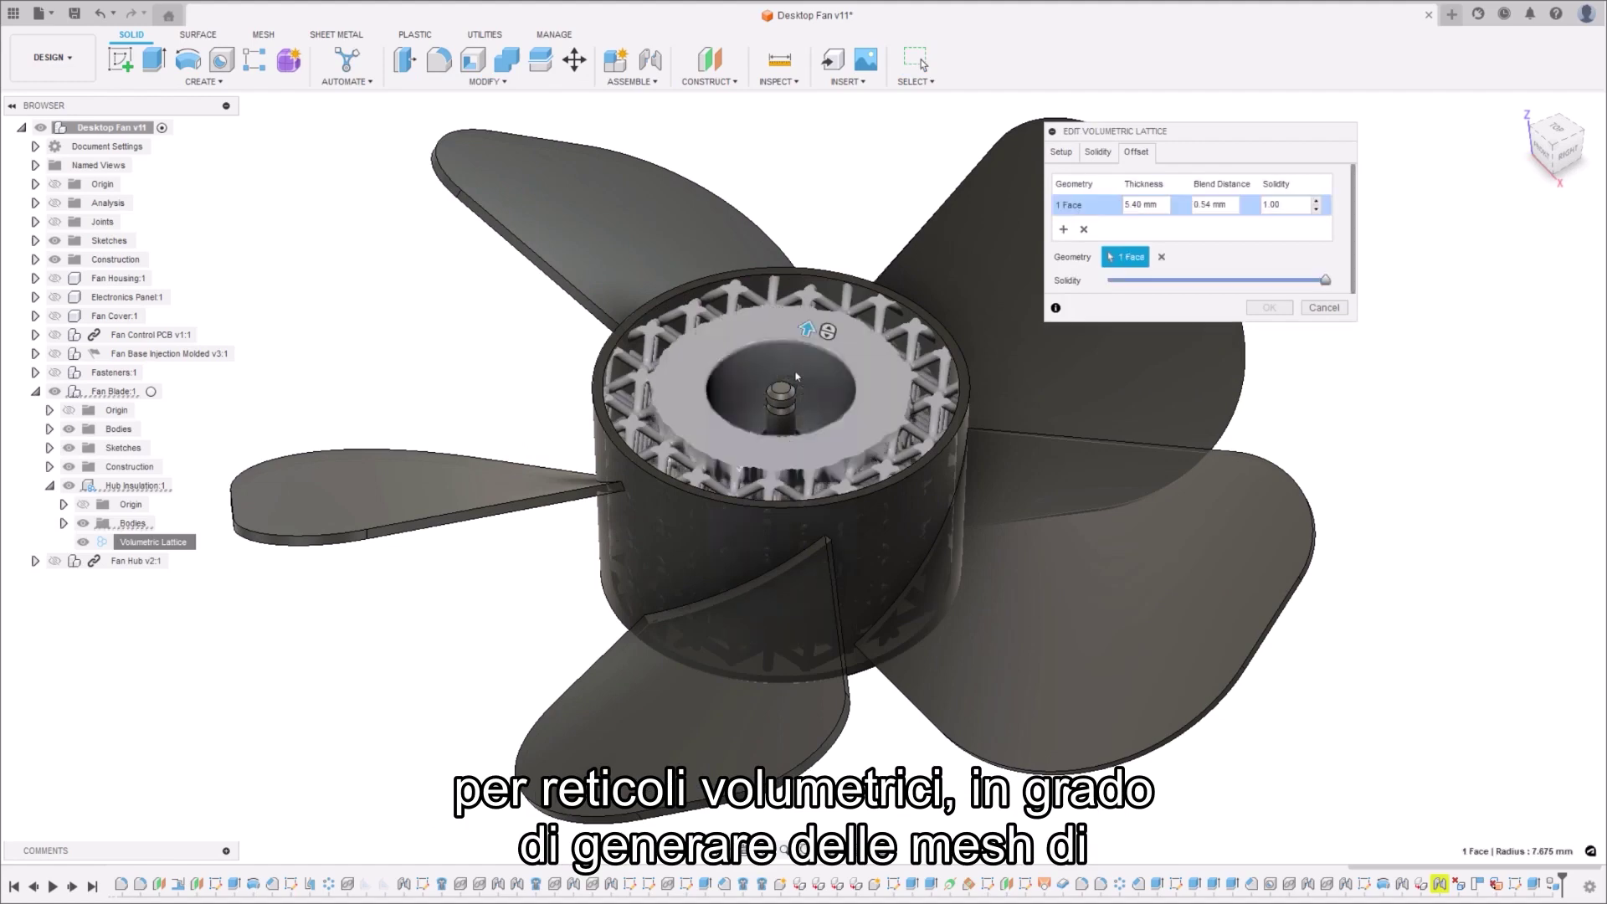
pyautogui.click(671, 497)
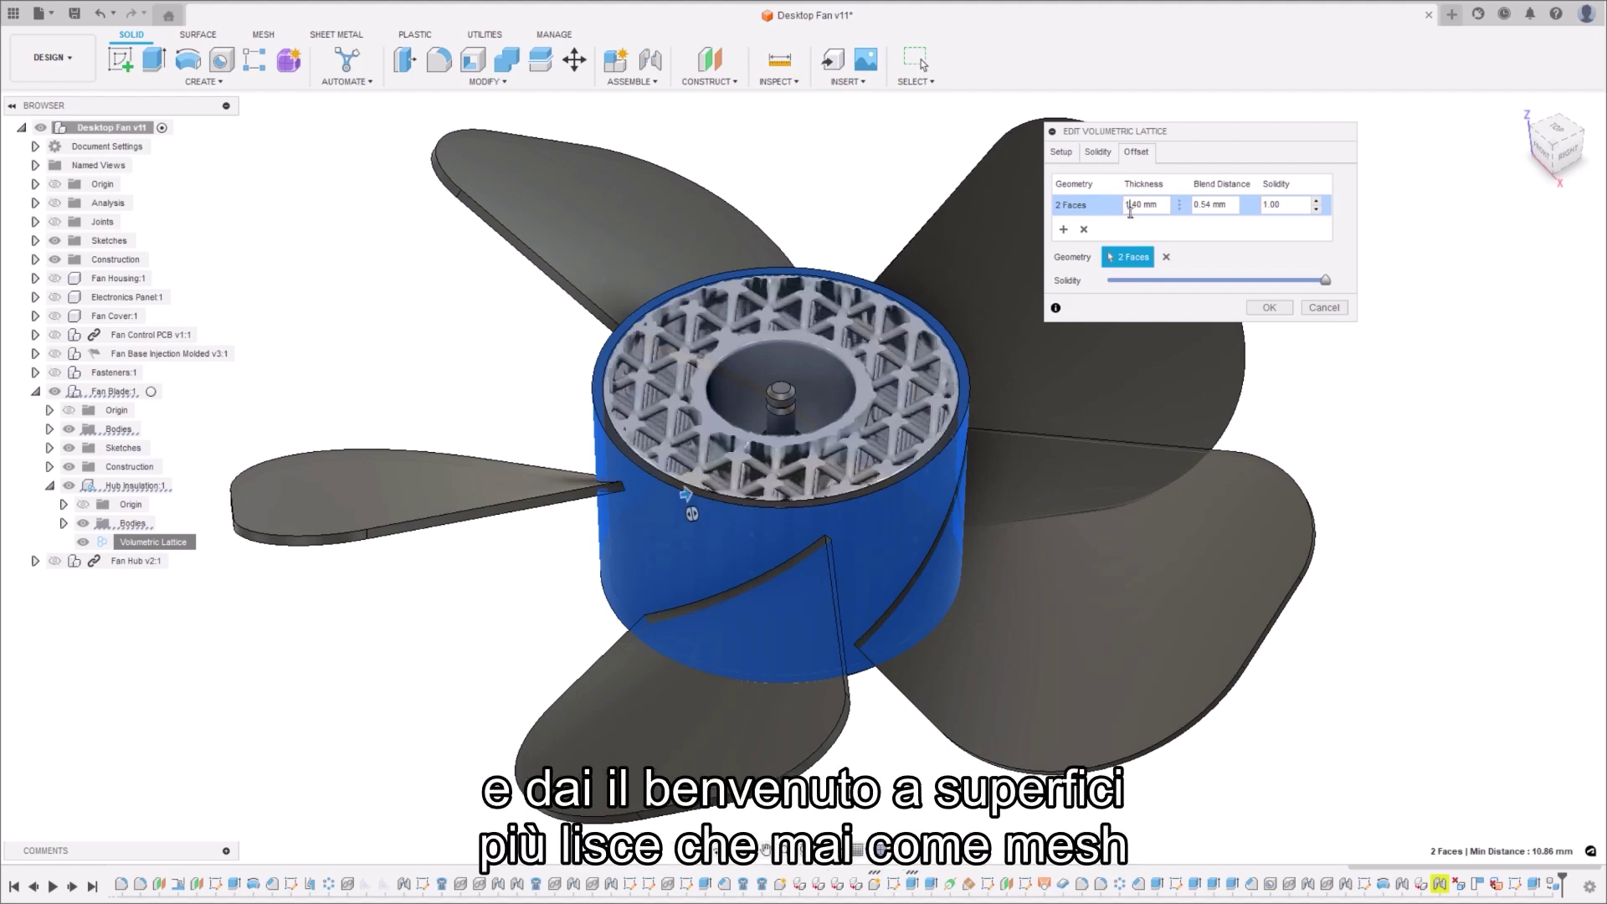
pyautogui.write('2')
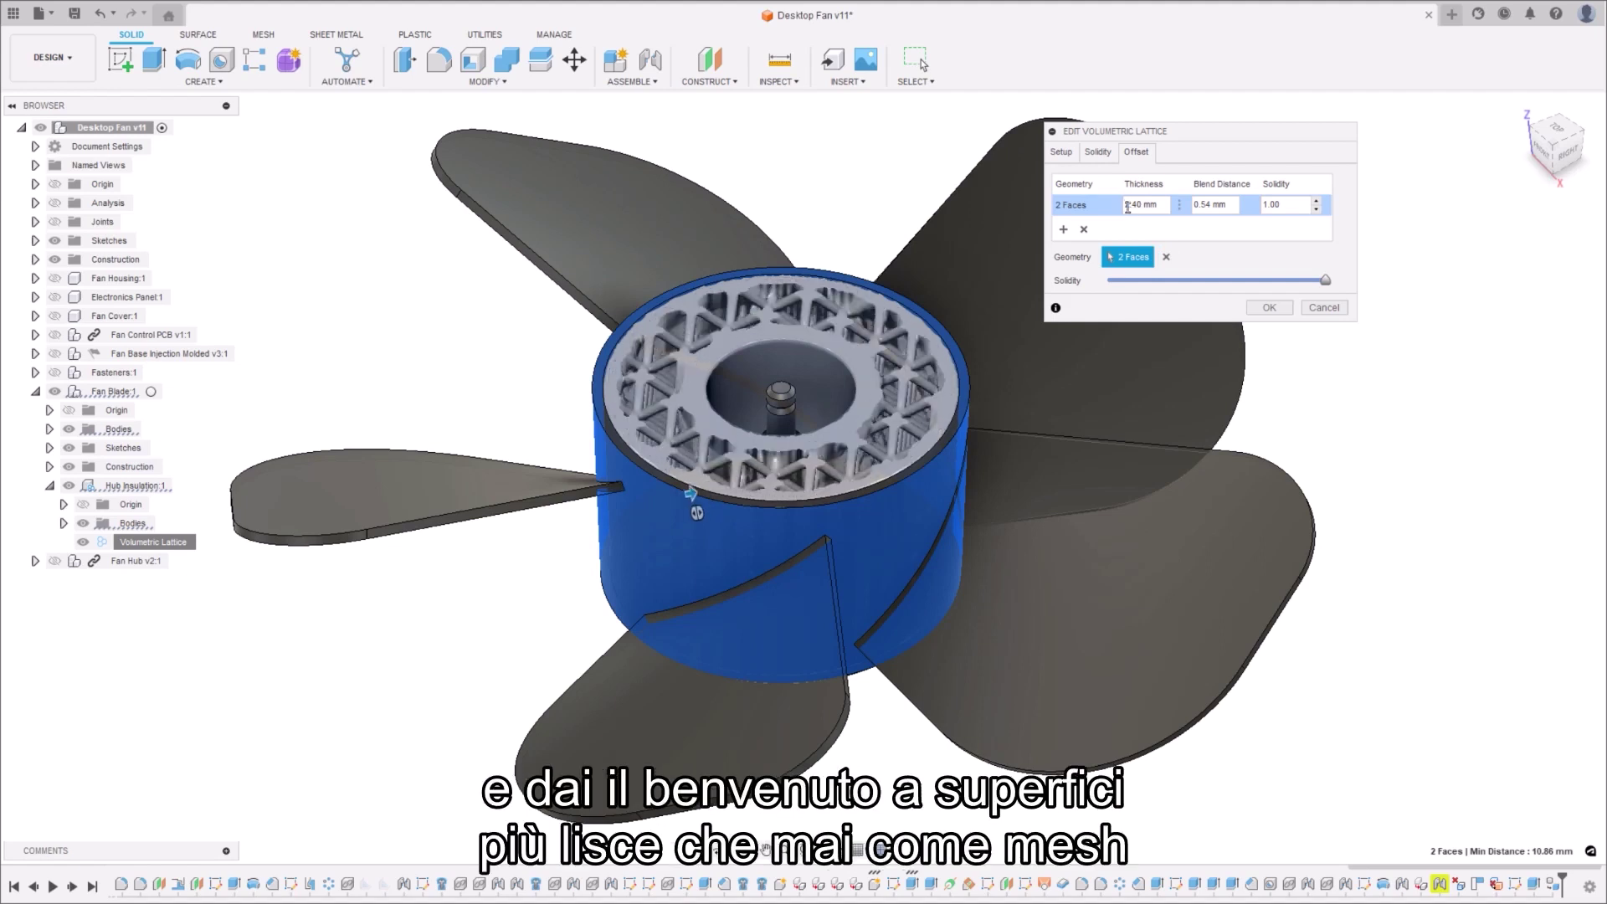
pyautogui.click(1270, 308)
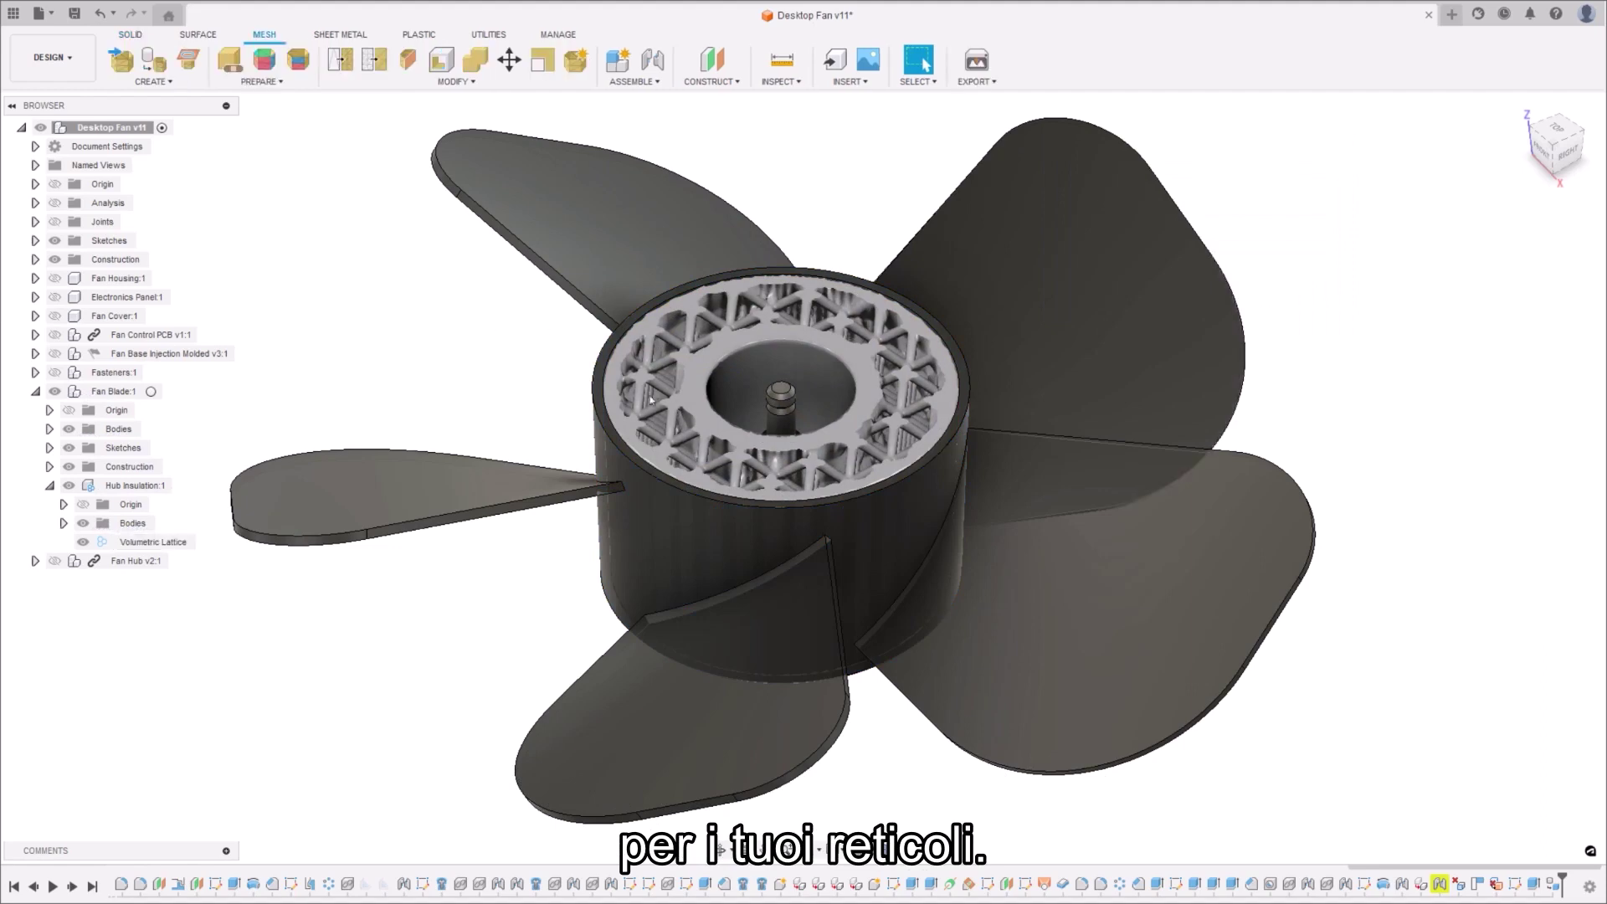
# - Create a mesh from the hub insulation's lattice body with Medium refinement and a 0.249 mm element size
pyautogui.rightClick(665, 419)
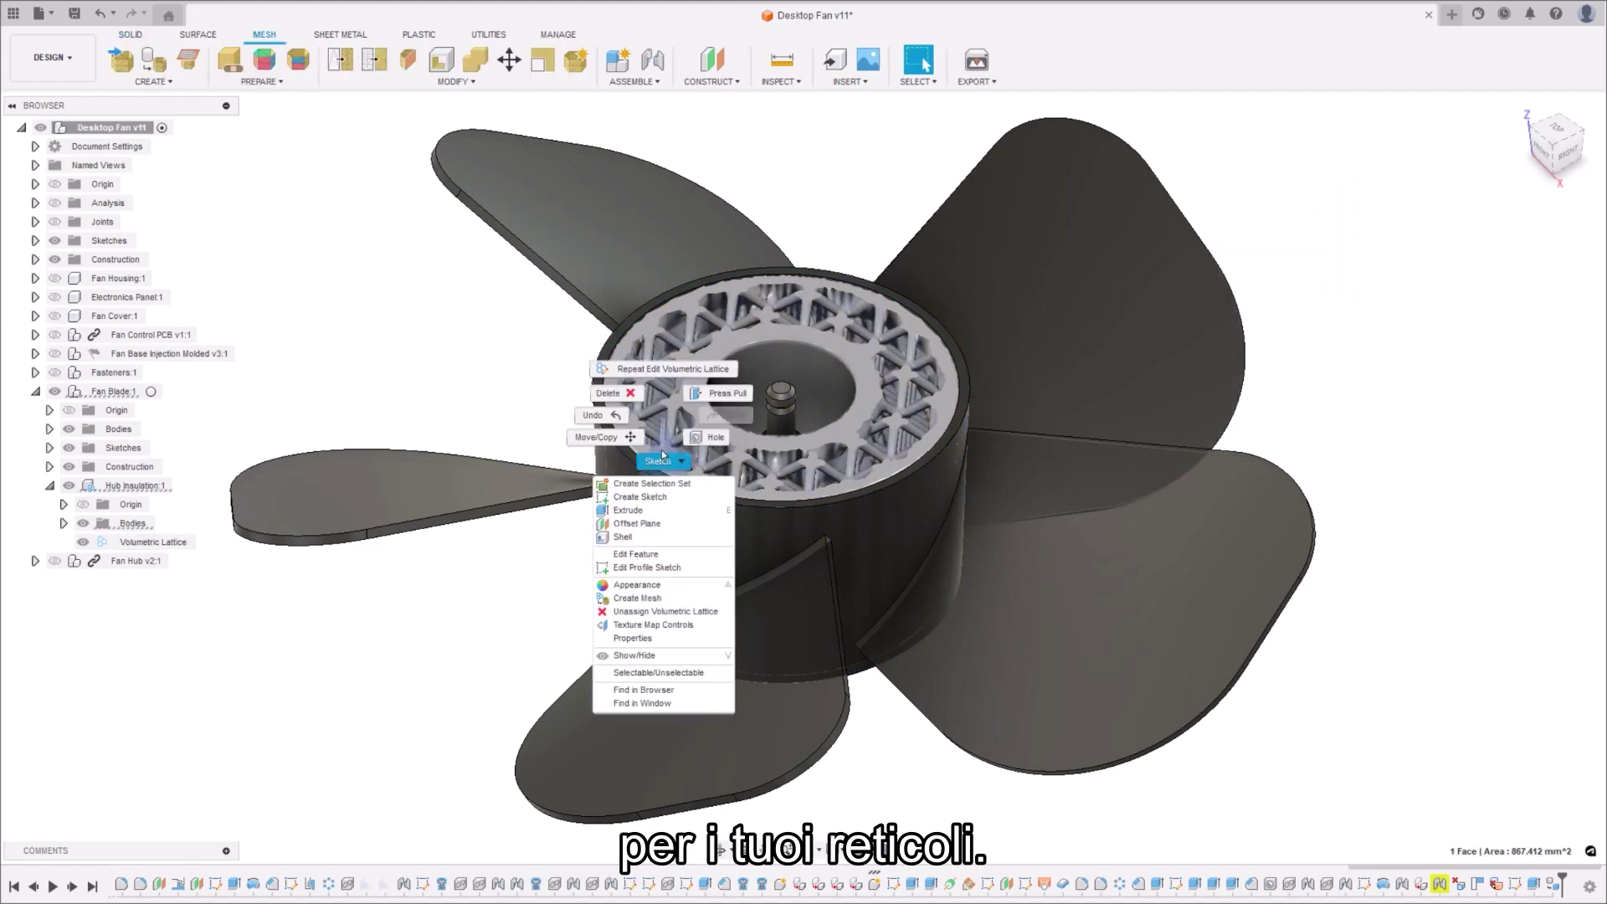
pyautogui.click(643, 598)
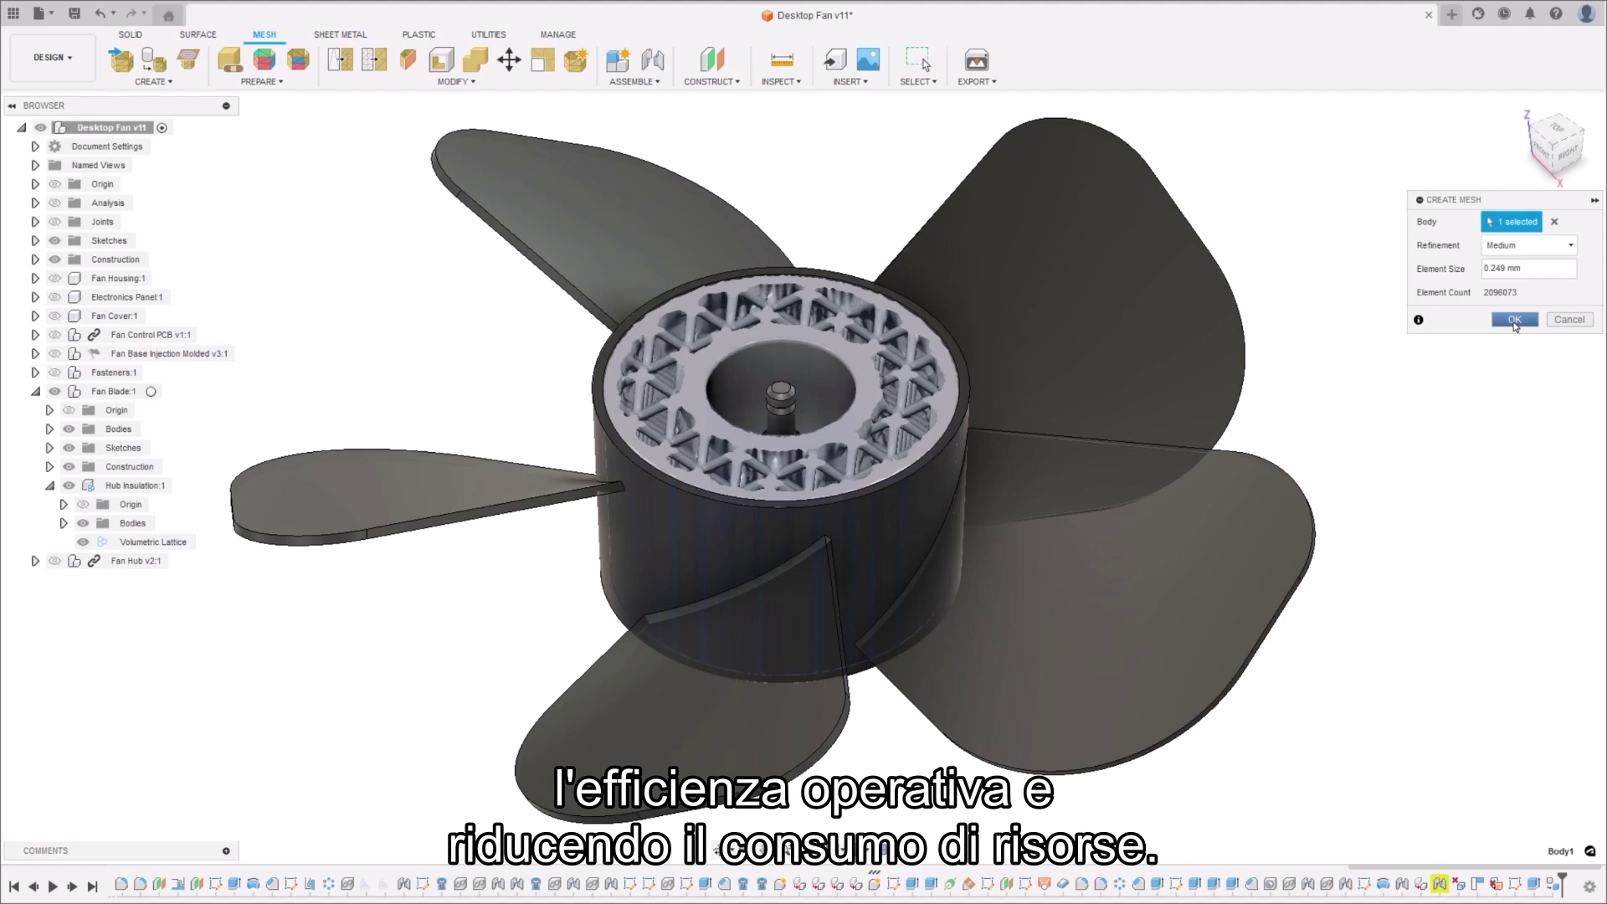
pyautogui.click(1515, 321)
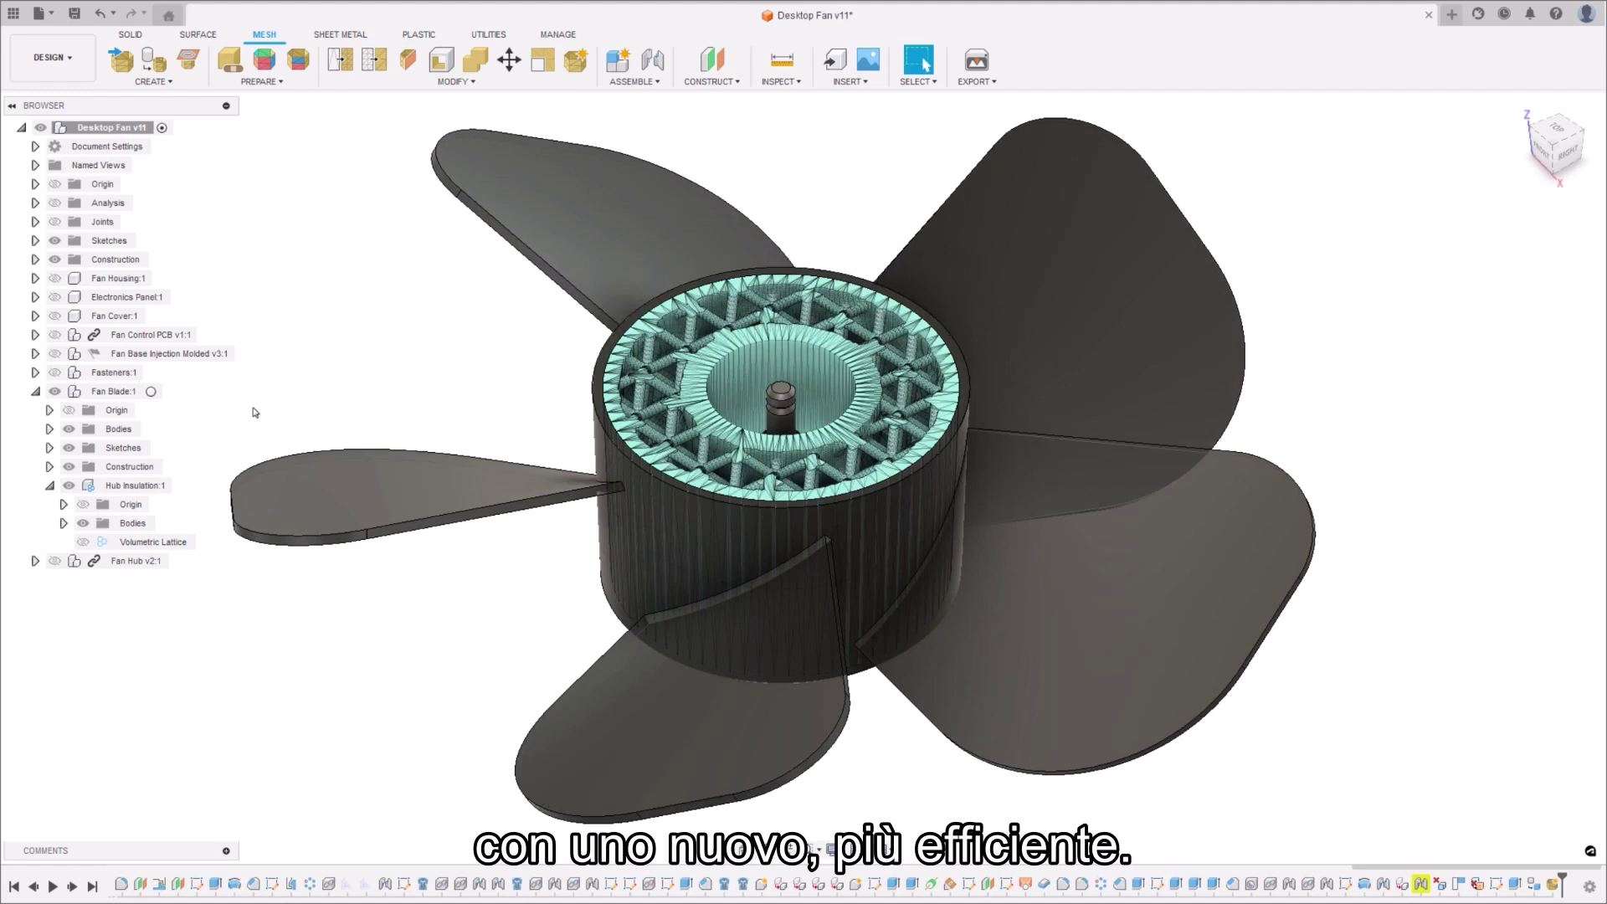
# - Hide the fan blade's bodies and inspect the meshed hub insulation on its own
pyautogui.click(68, 429)
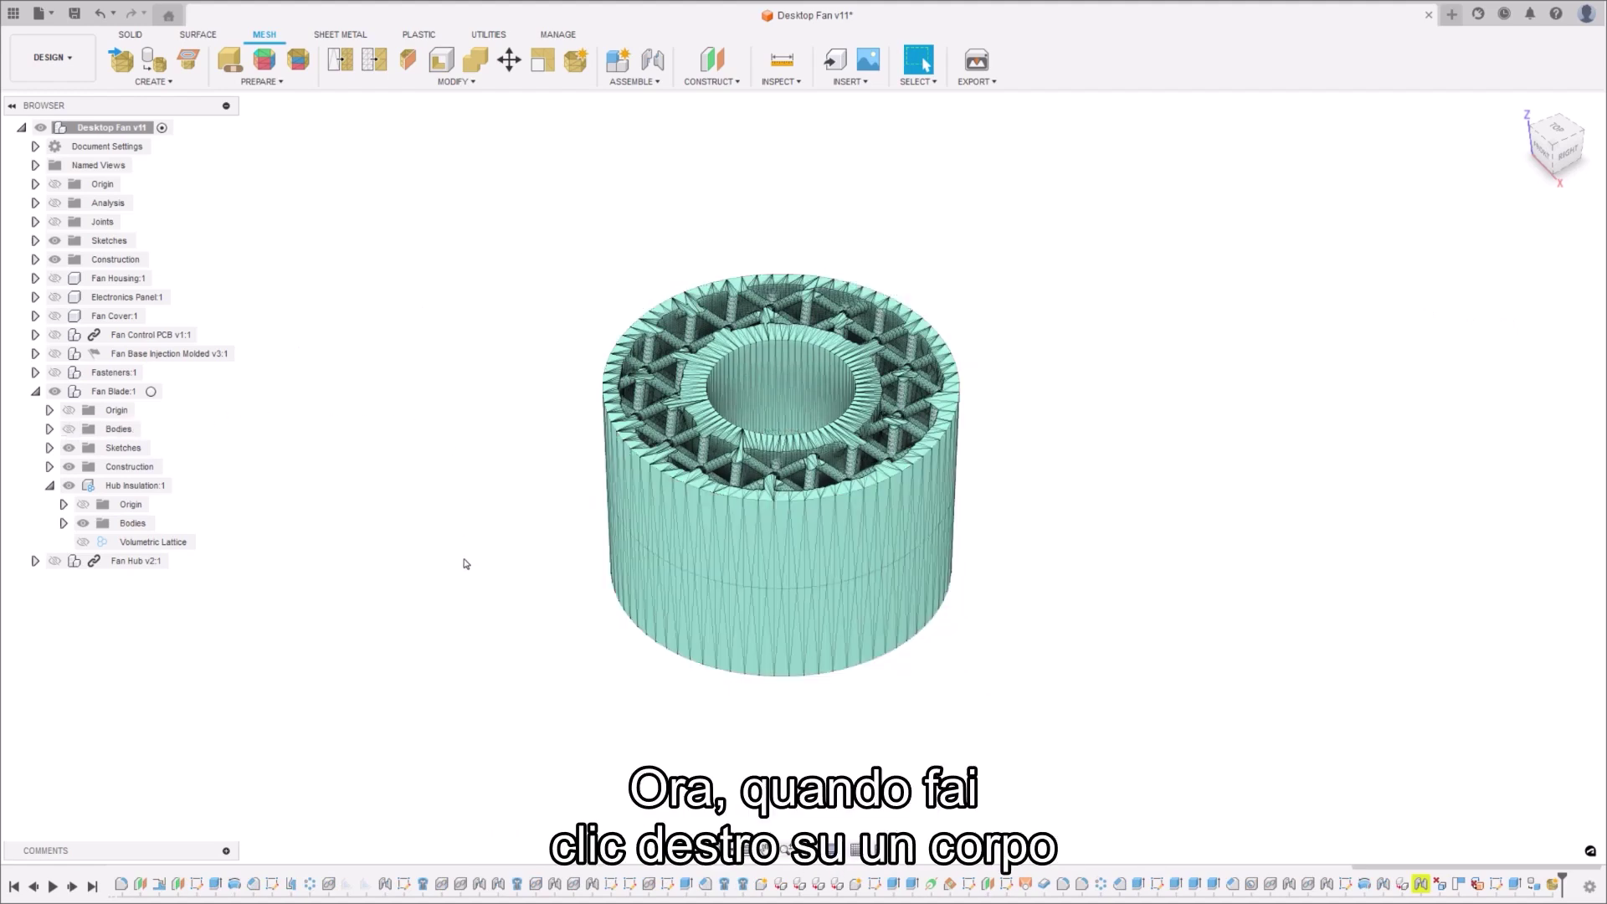
pyautogui.keyDown('shift'); pyautogui.moveTo(538, 582); pyautogui.dragTo(533, 260, button='middle'); pyautogui.keyUp('shift')
pyautogui.click(1562, 142)
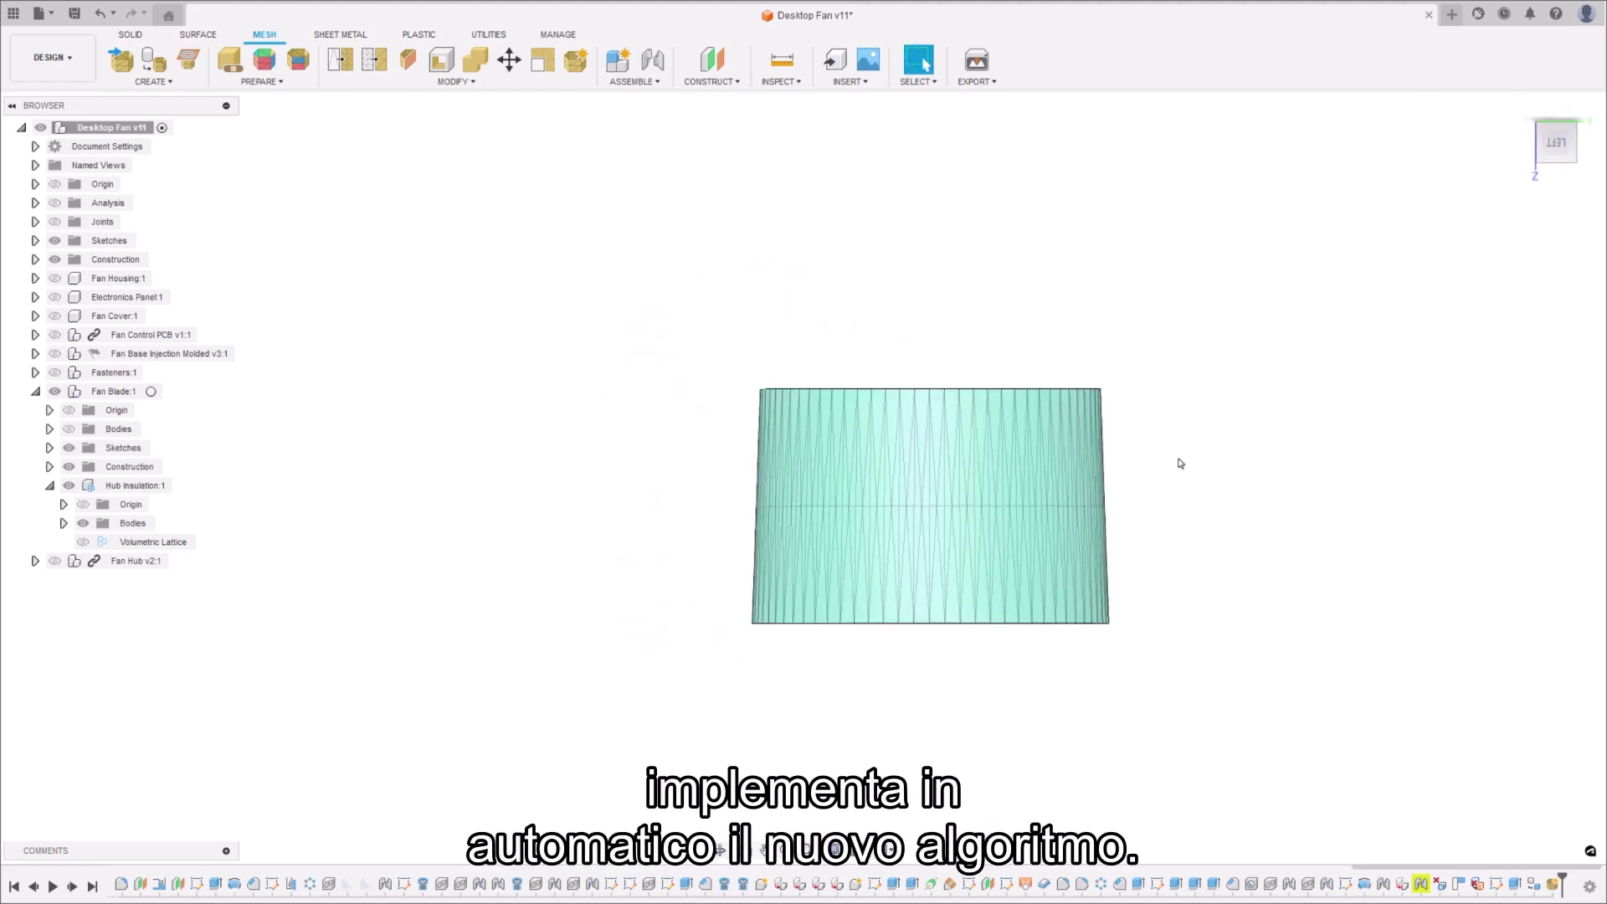
pyautogui.press('F6')
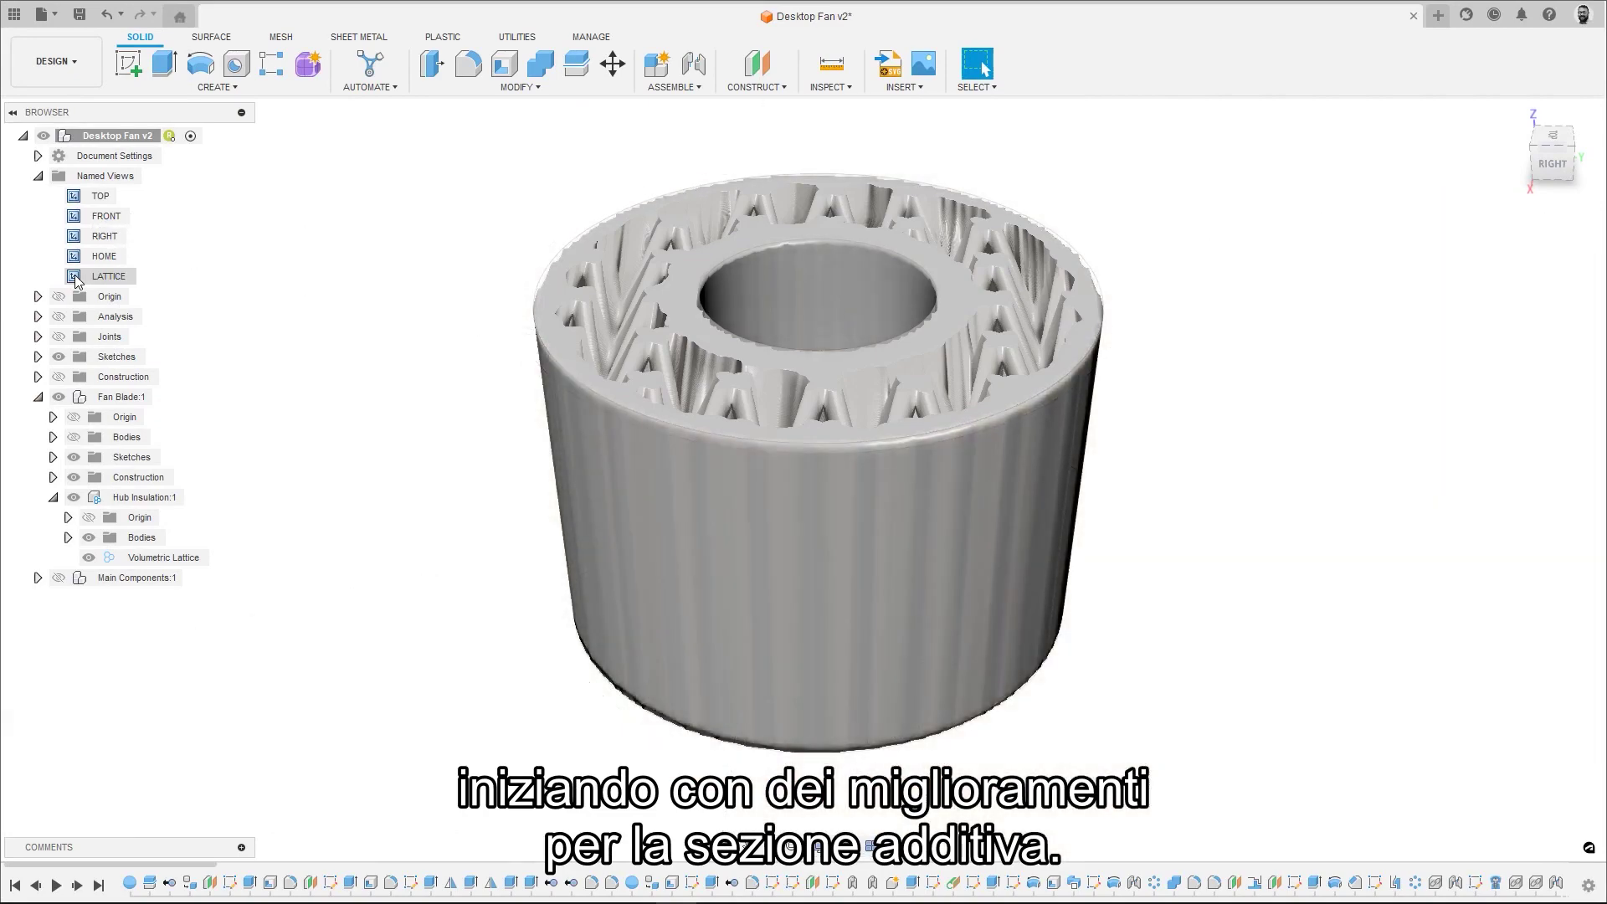
# - Switch to the Manufacture workspace and start an additive setup using the EOS Formiga P110 FDR machine
pyautogui.click(63, 79)
pyautogui.click(87, 249)
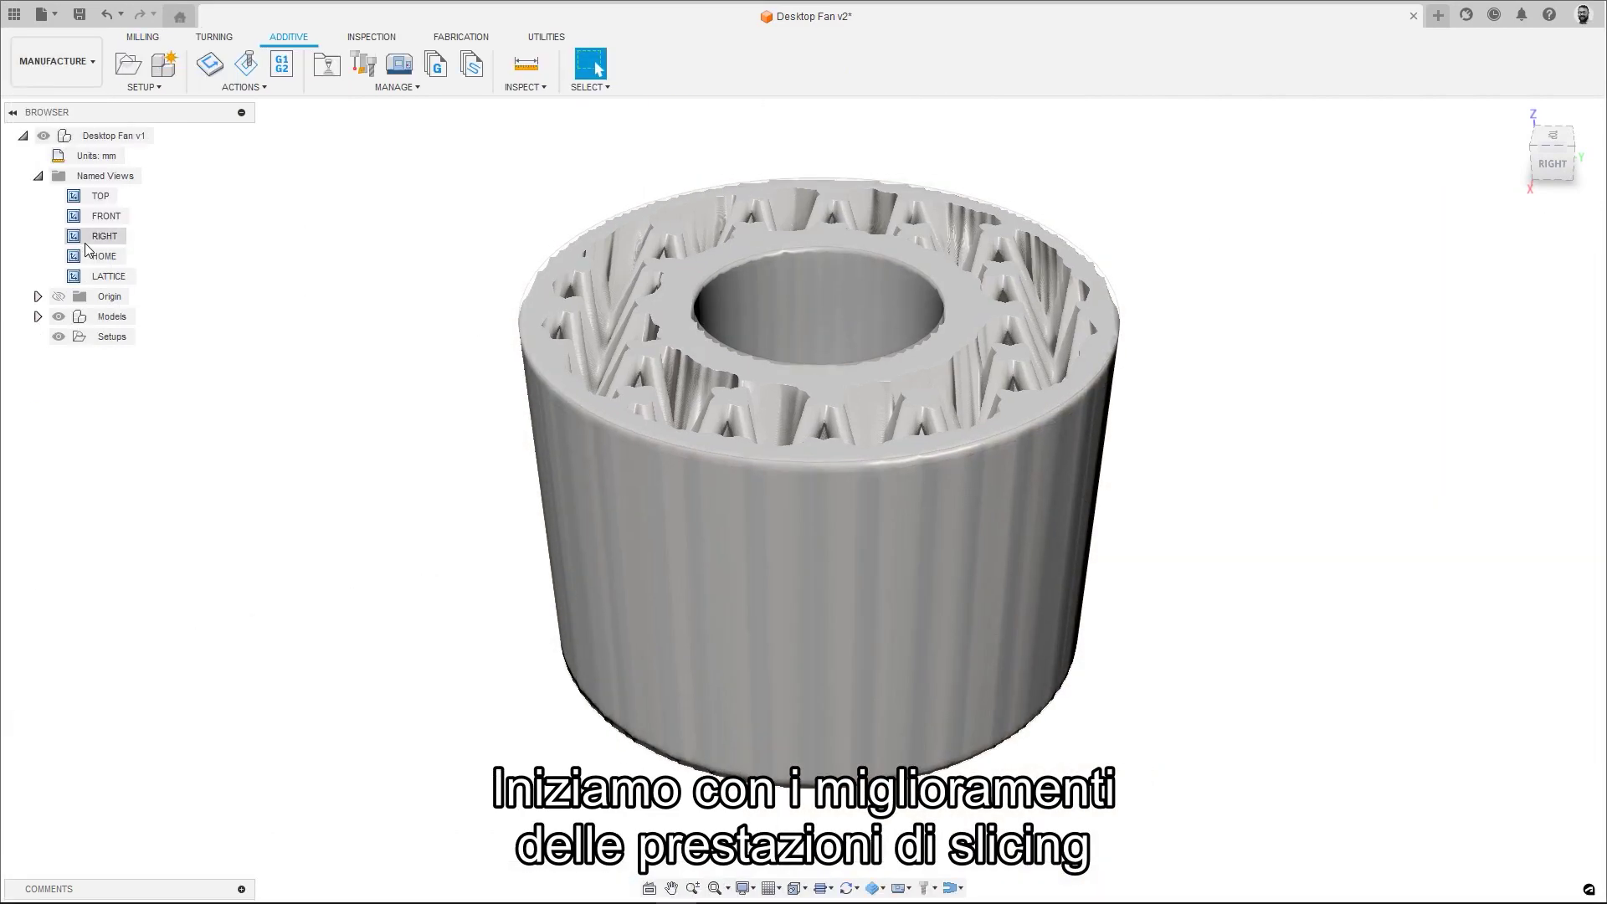
pyautogui.click(130, 67)
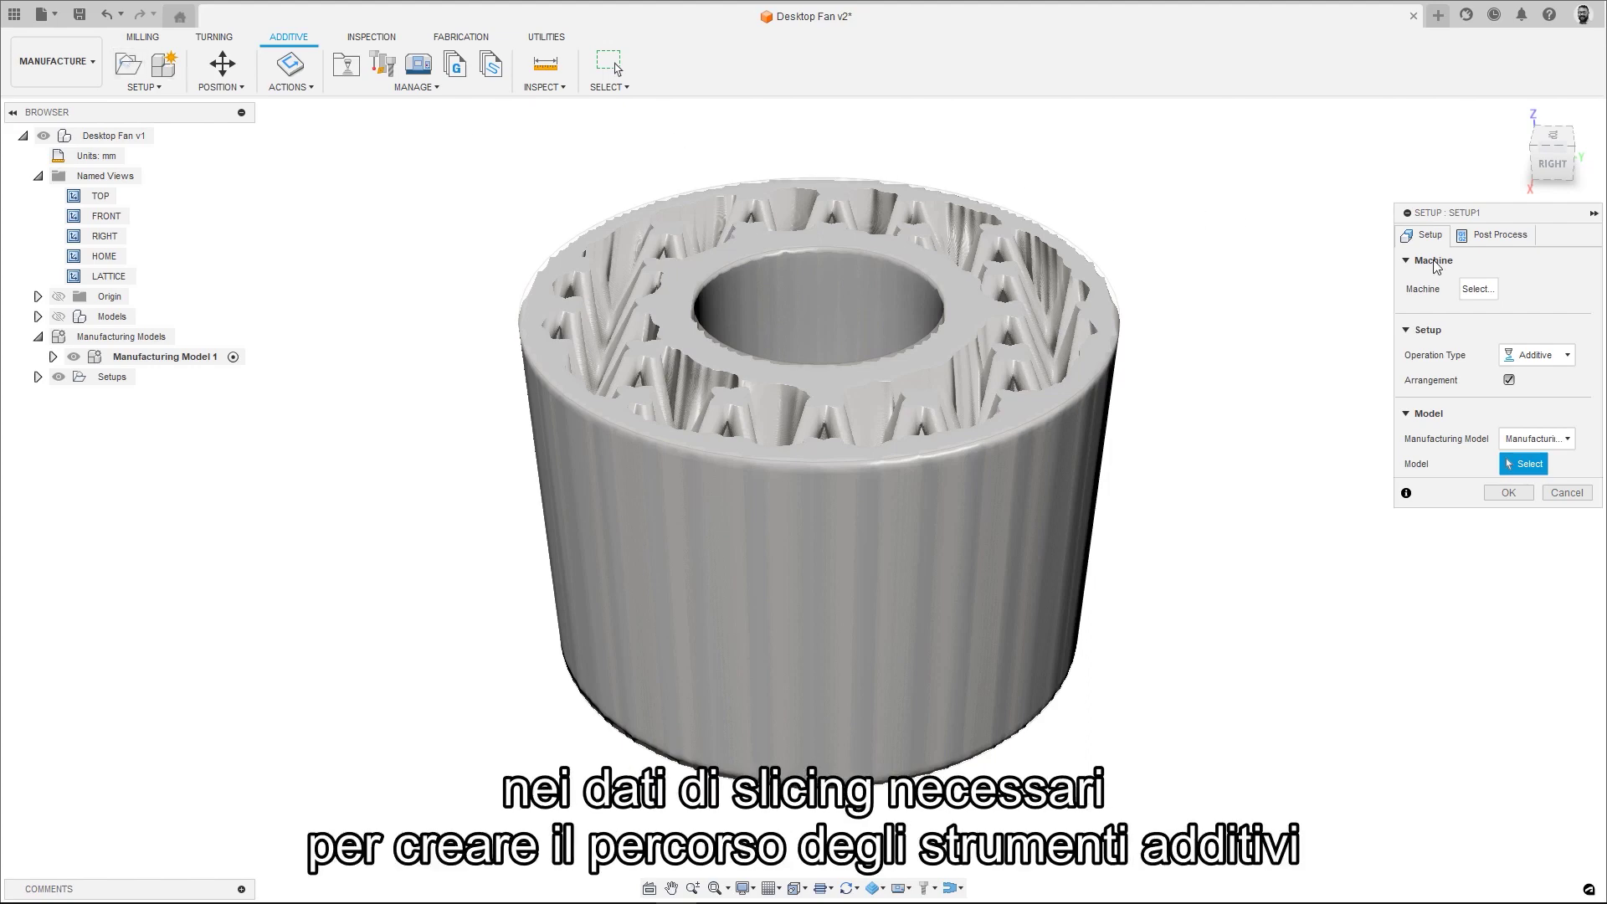
pyautogui.click(1478, 289)
pyautogui.click(816, 276)
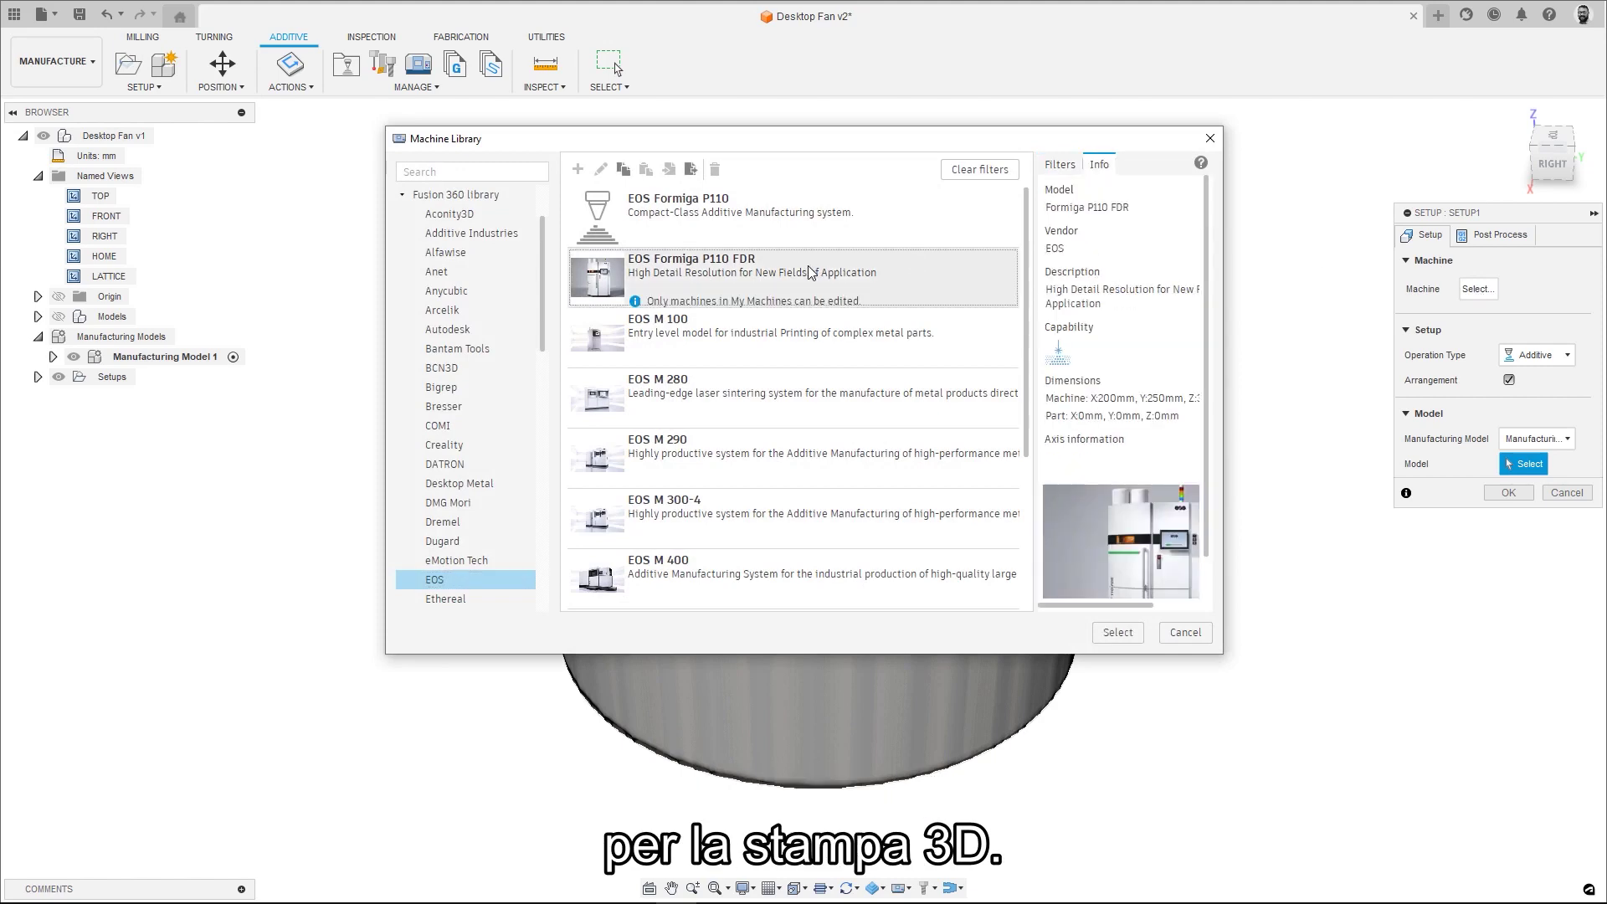
pyautogui.click(1118, 632)
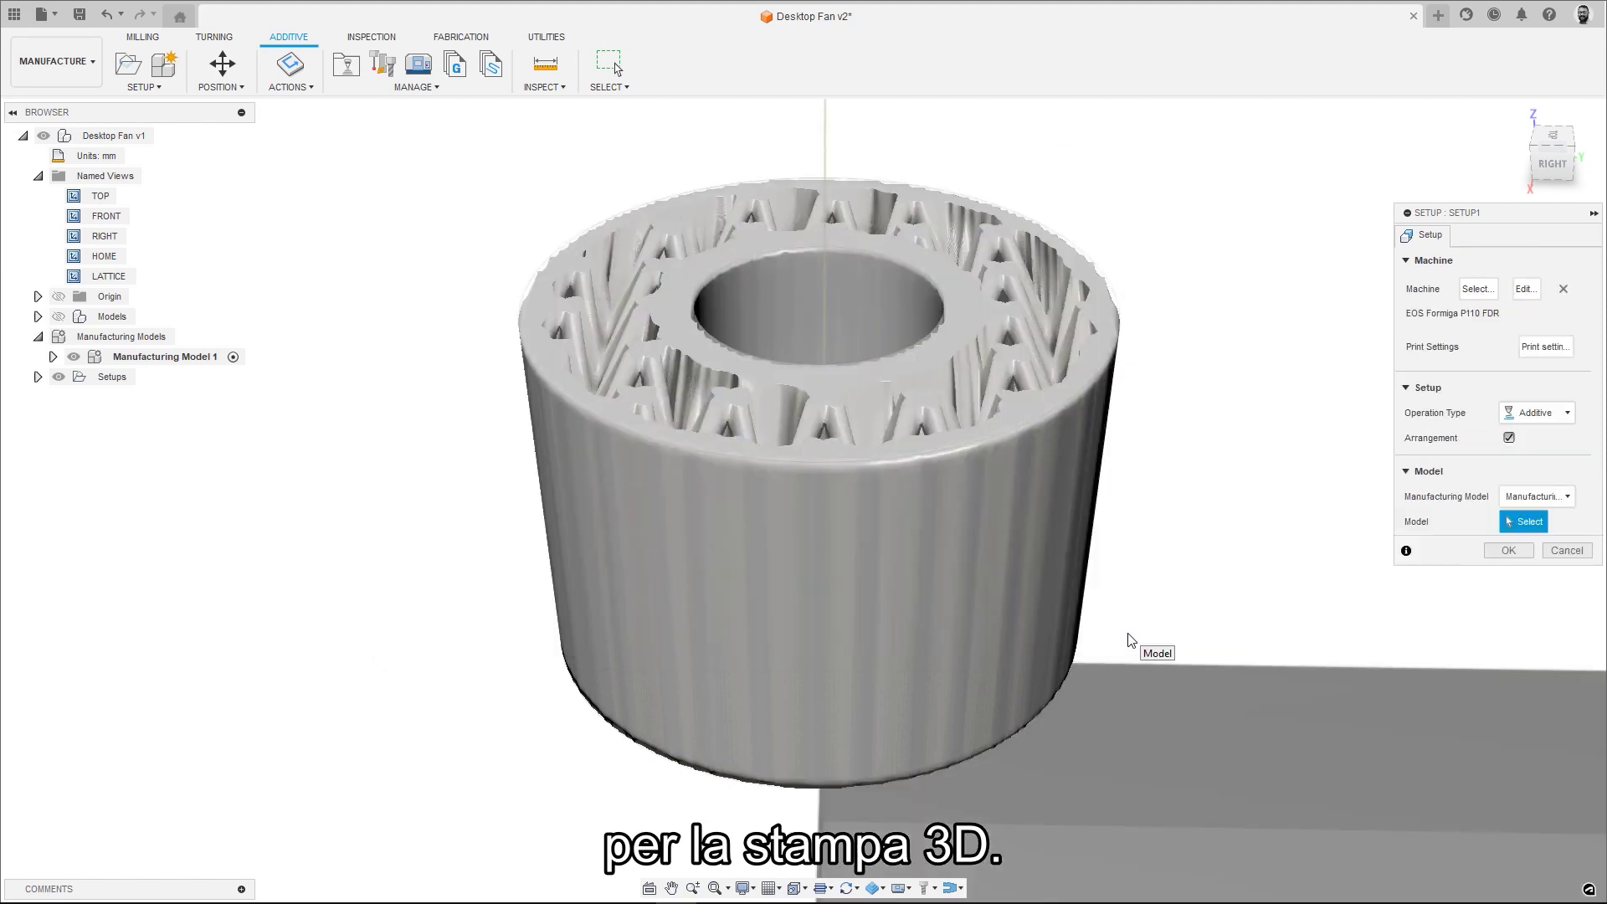
# - Assign the EOS-SLS - 0.06mm print setting from the Fusion 360 library to the setup
pyautogui.click(1541, 348)
pyautogui.click(757, 243)
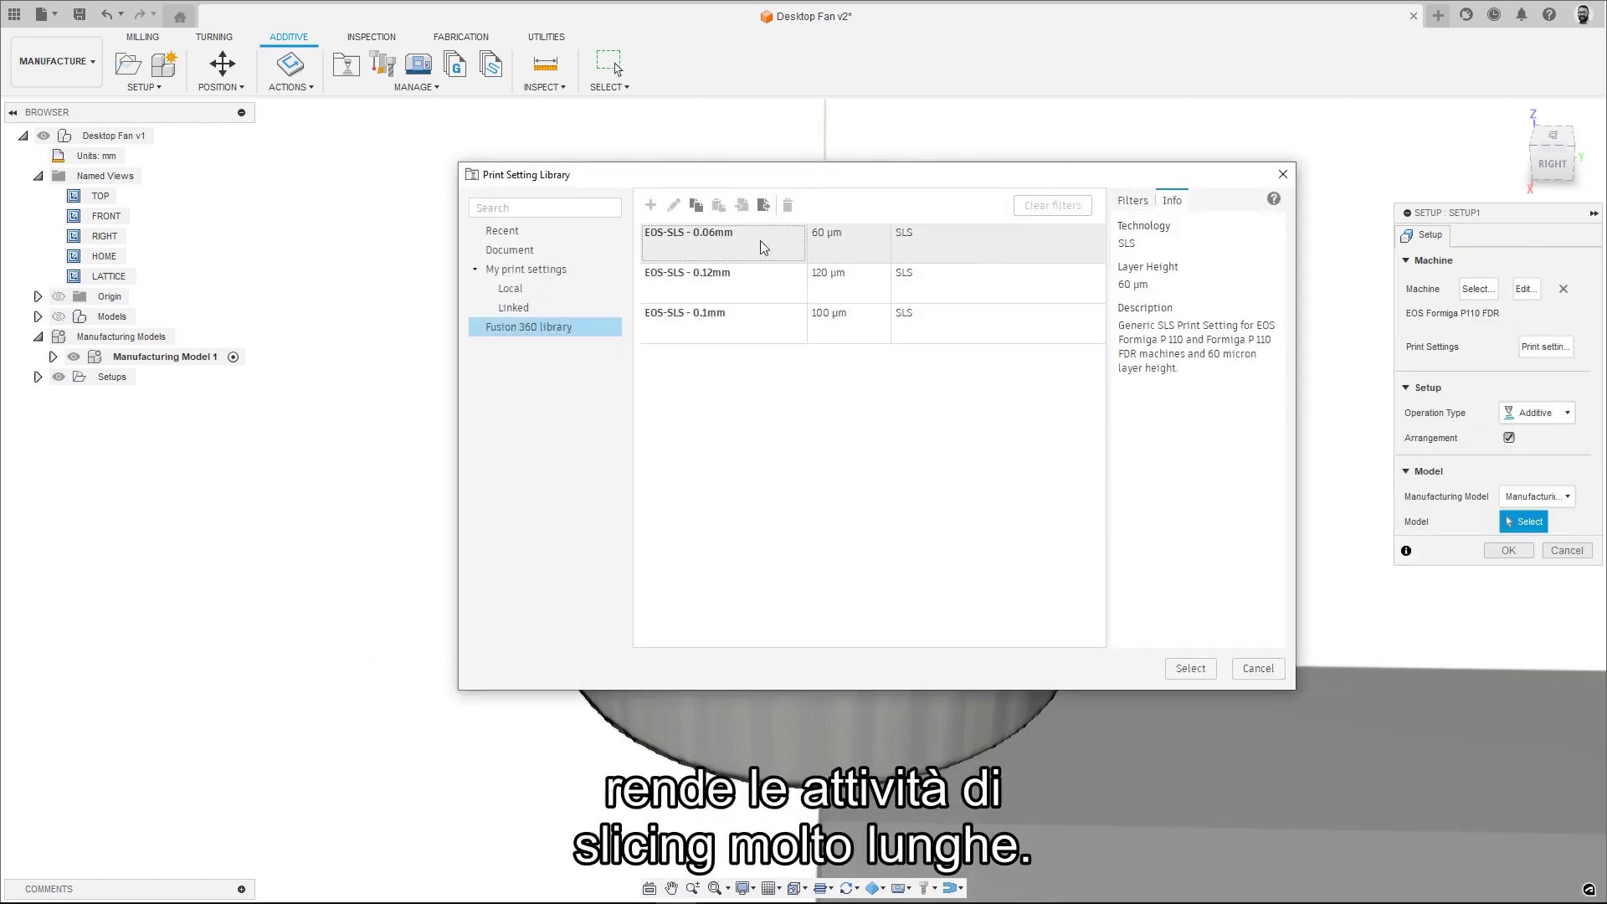
pyautogui.click(1196, 670)
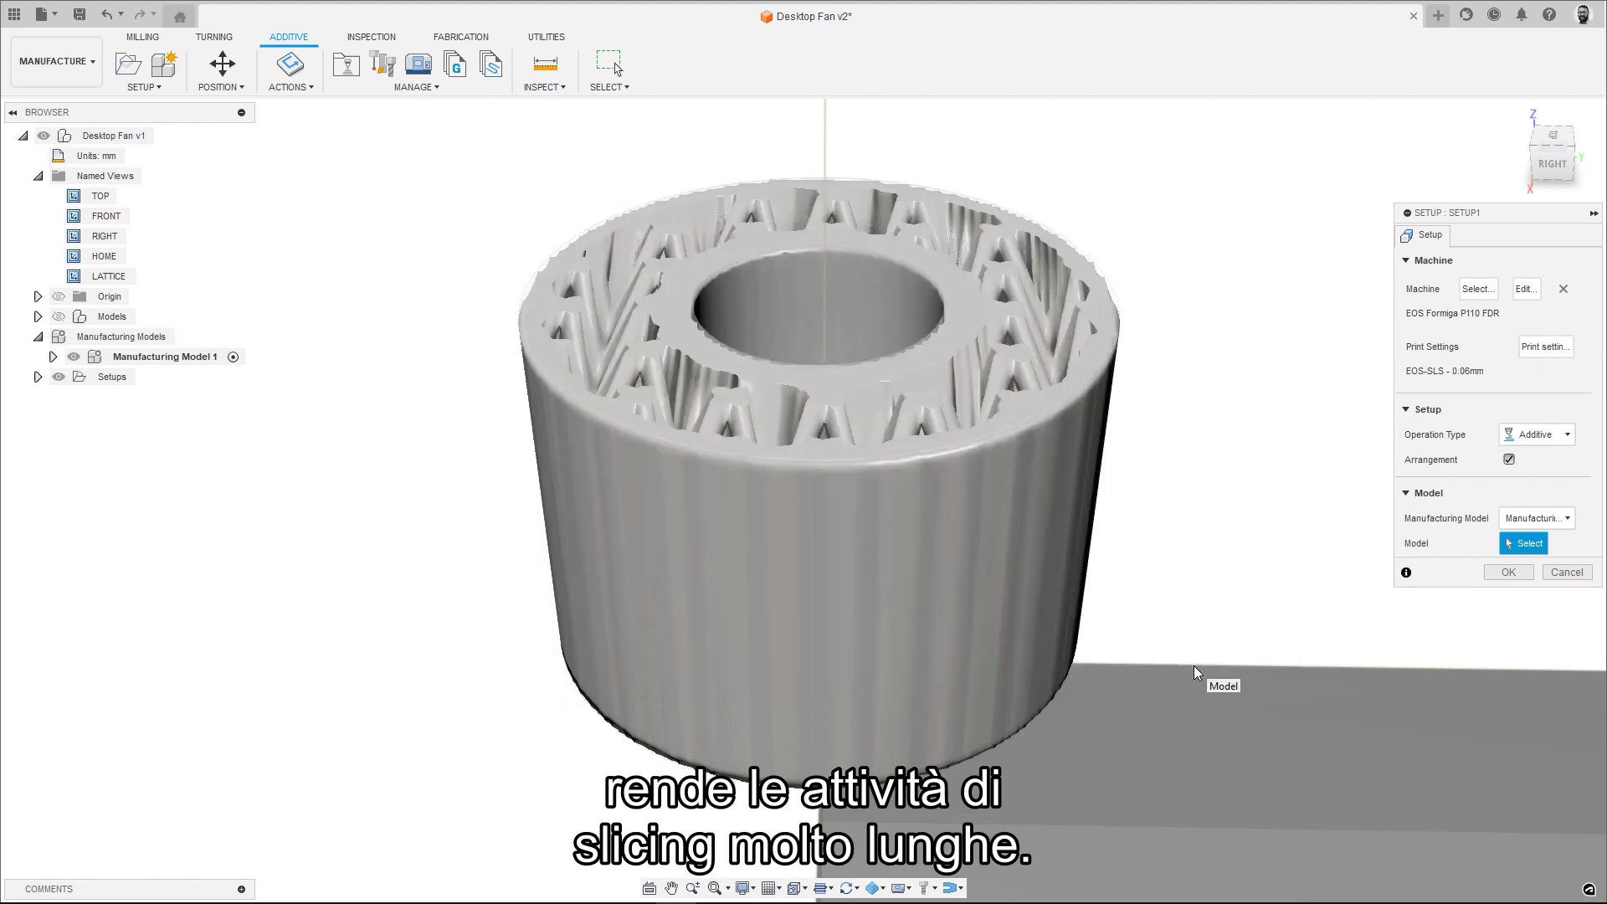
# - Use the hub insulation body as the setup's model and arrange it with 5 mm clearances and a 1 mm voxel size
pyautogui.click(990, 499)
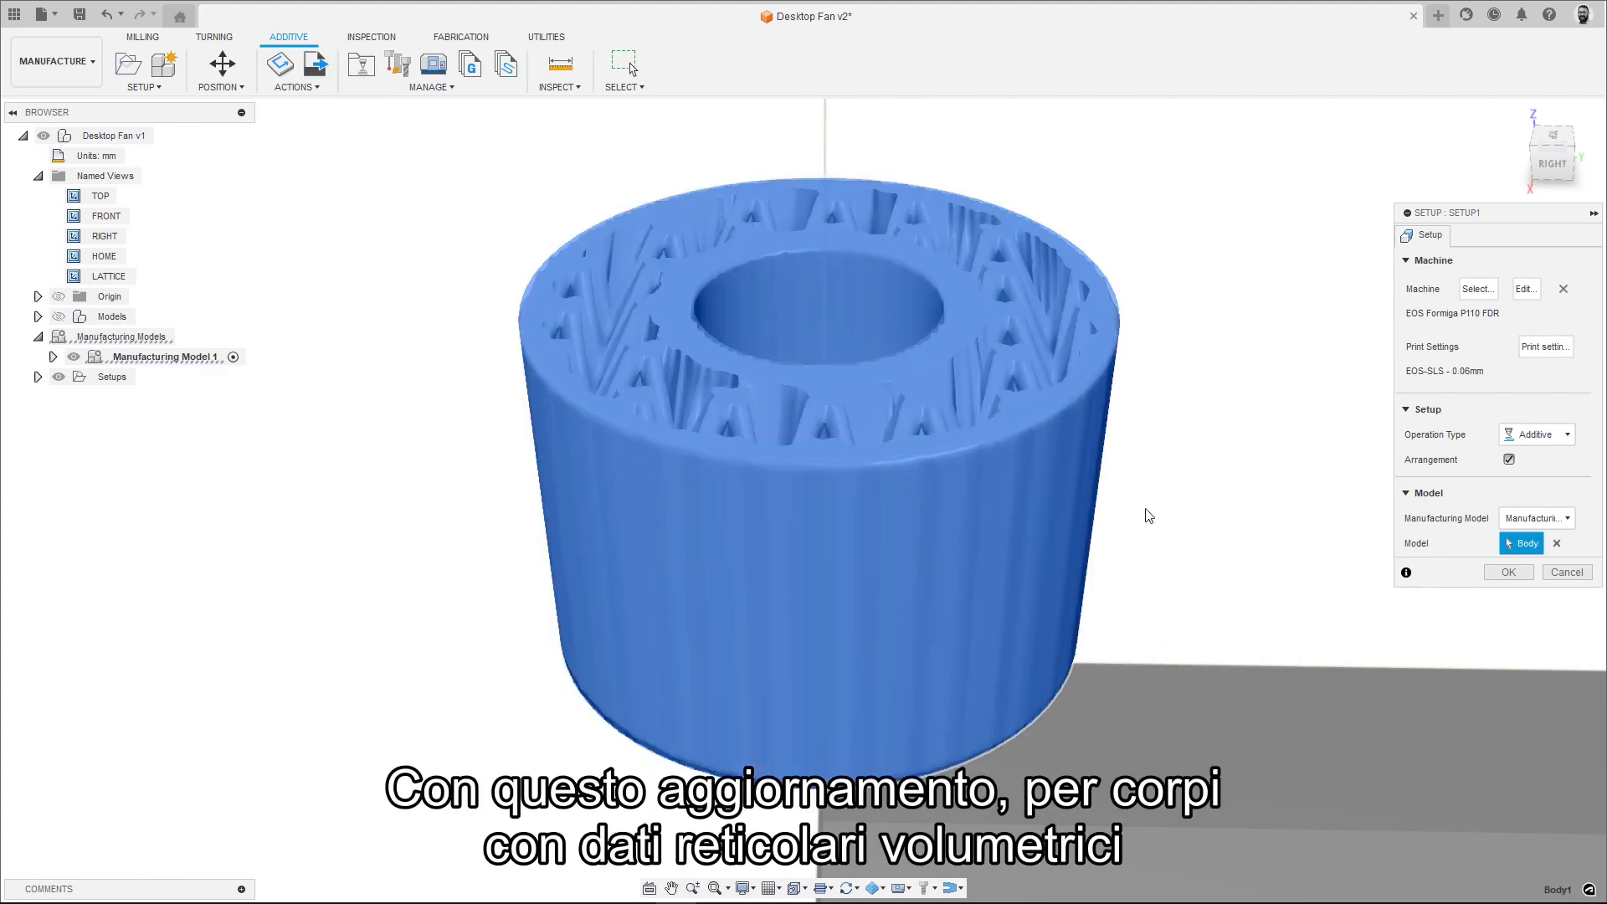
pyautogui.click(1508, 571)
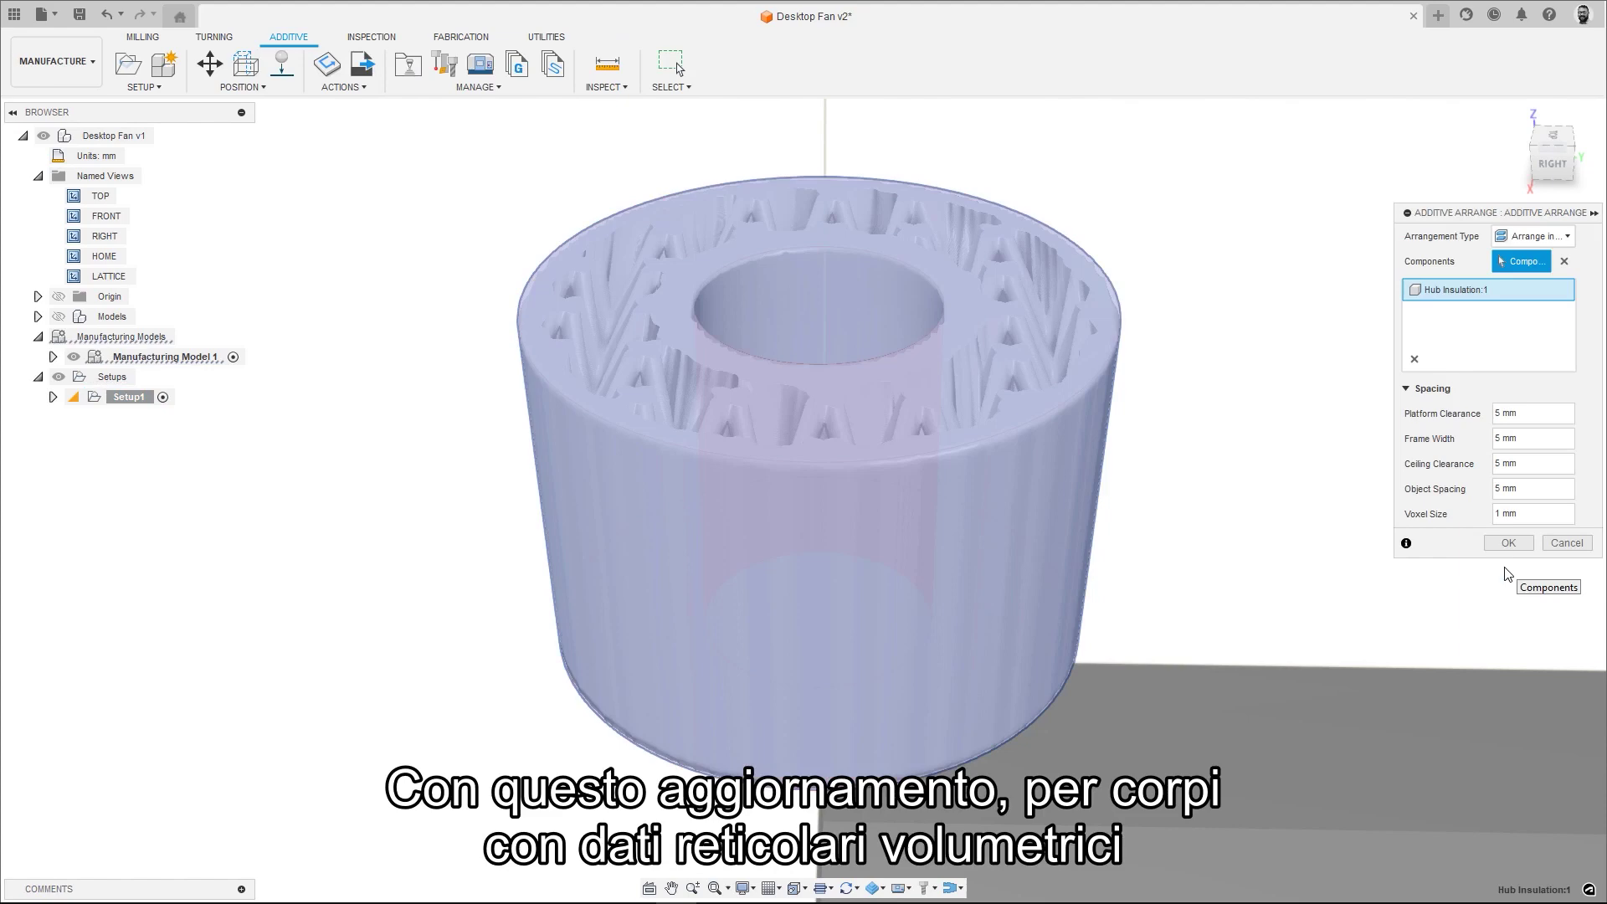
pyautogui.click(1509, 543)
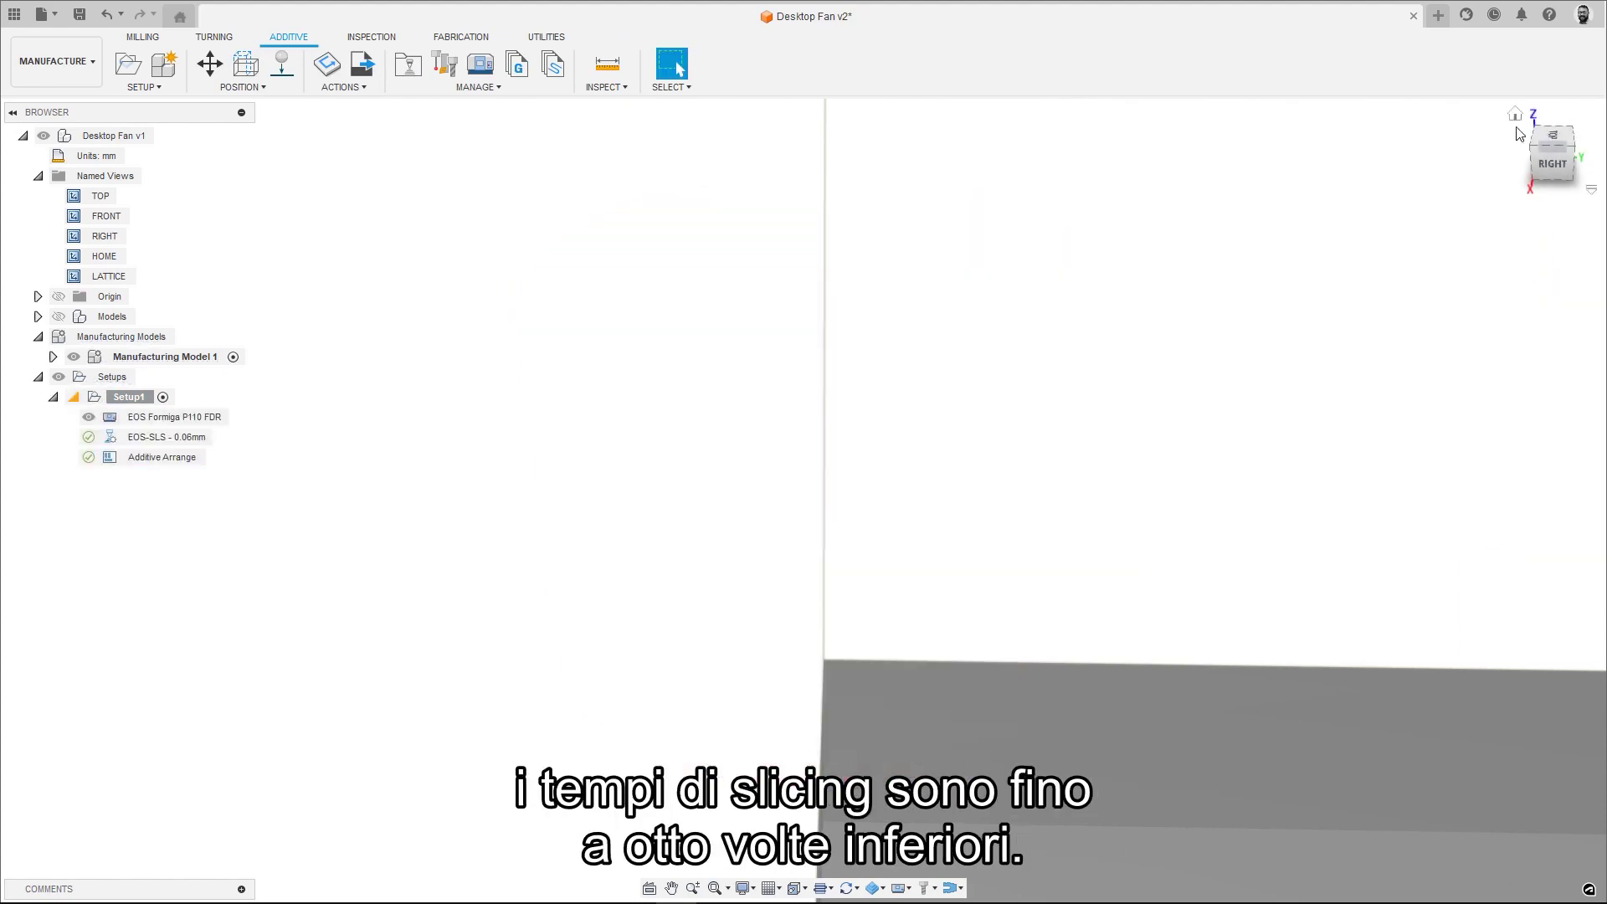
# - Create a machine build file for the arranged lattice part, saving it in SLI format to the C: drive's Temp folder
pyautogui.click(1515, 113)
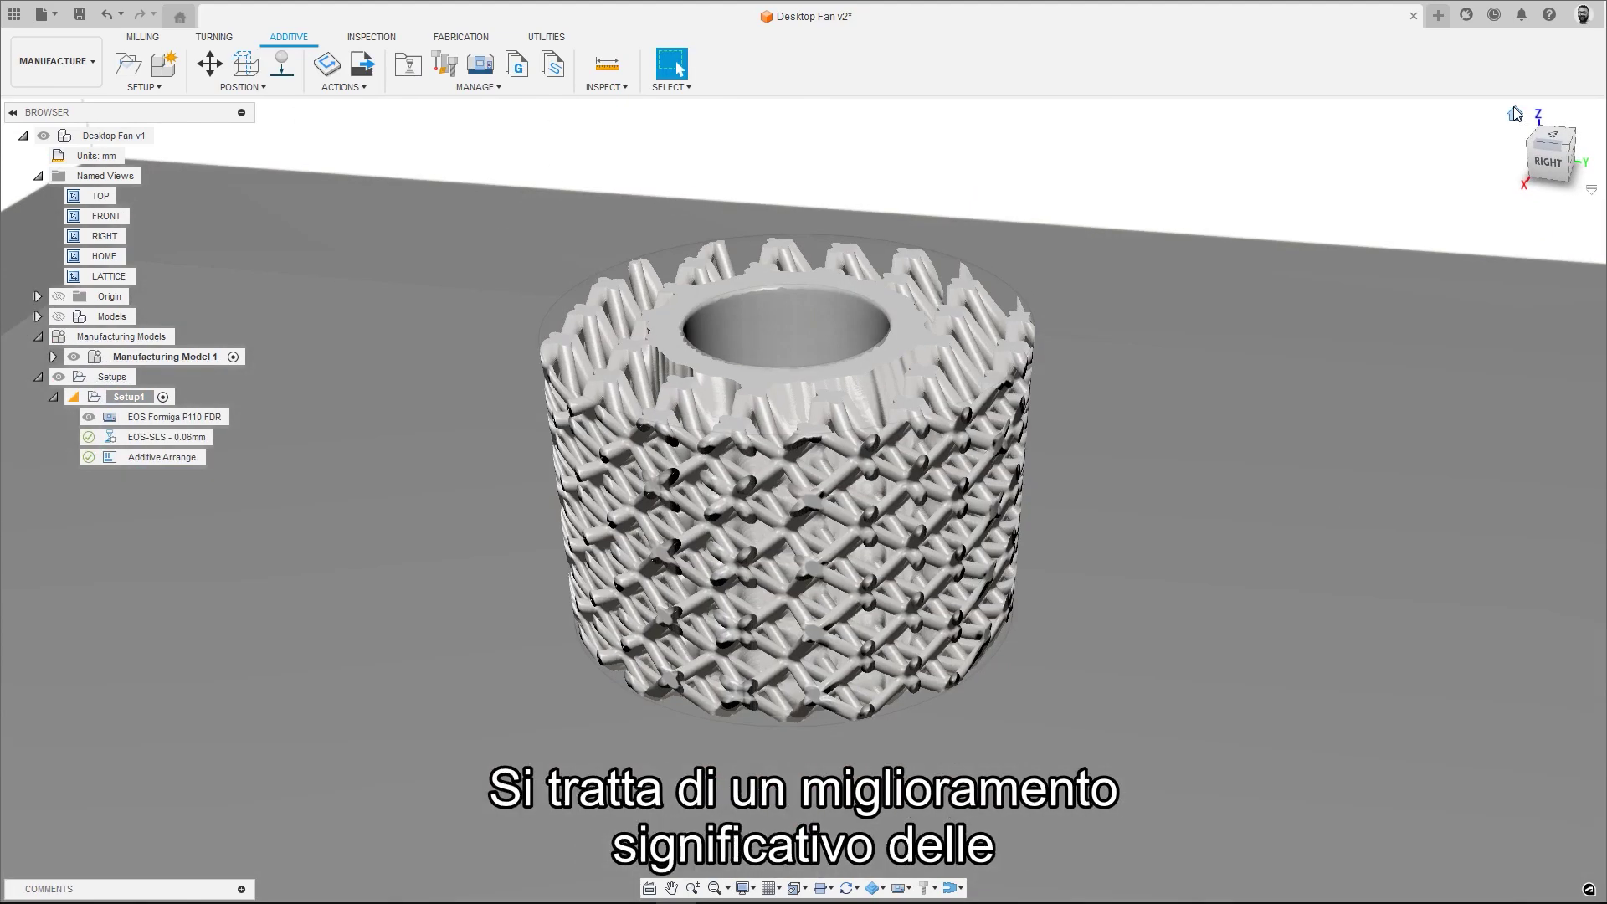
pyautogui.click(345, 87)
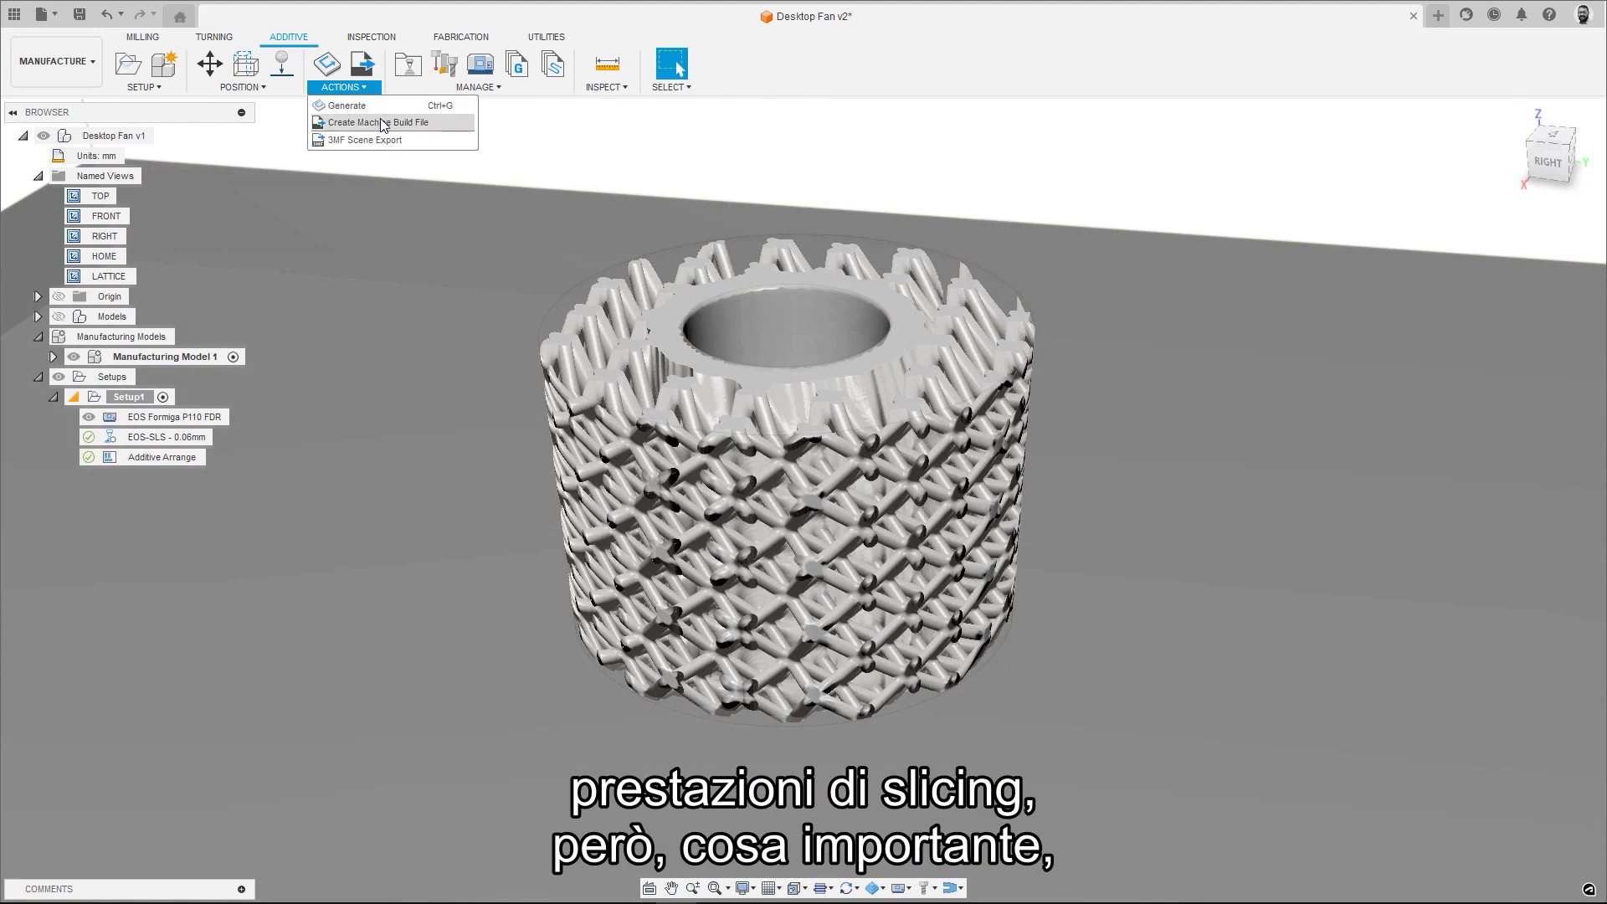
pyautogui.click(388, 128)
pyautogui.click(1509, 289)
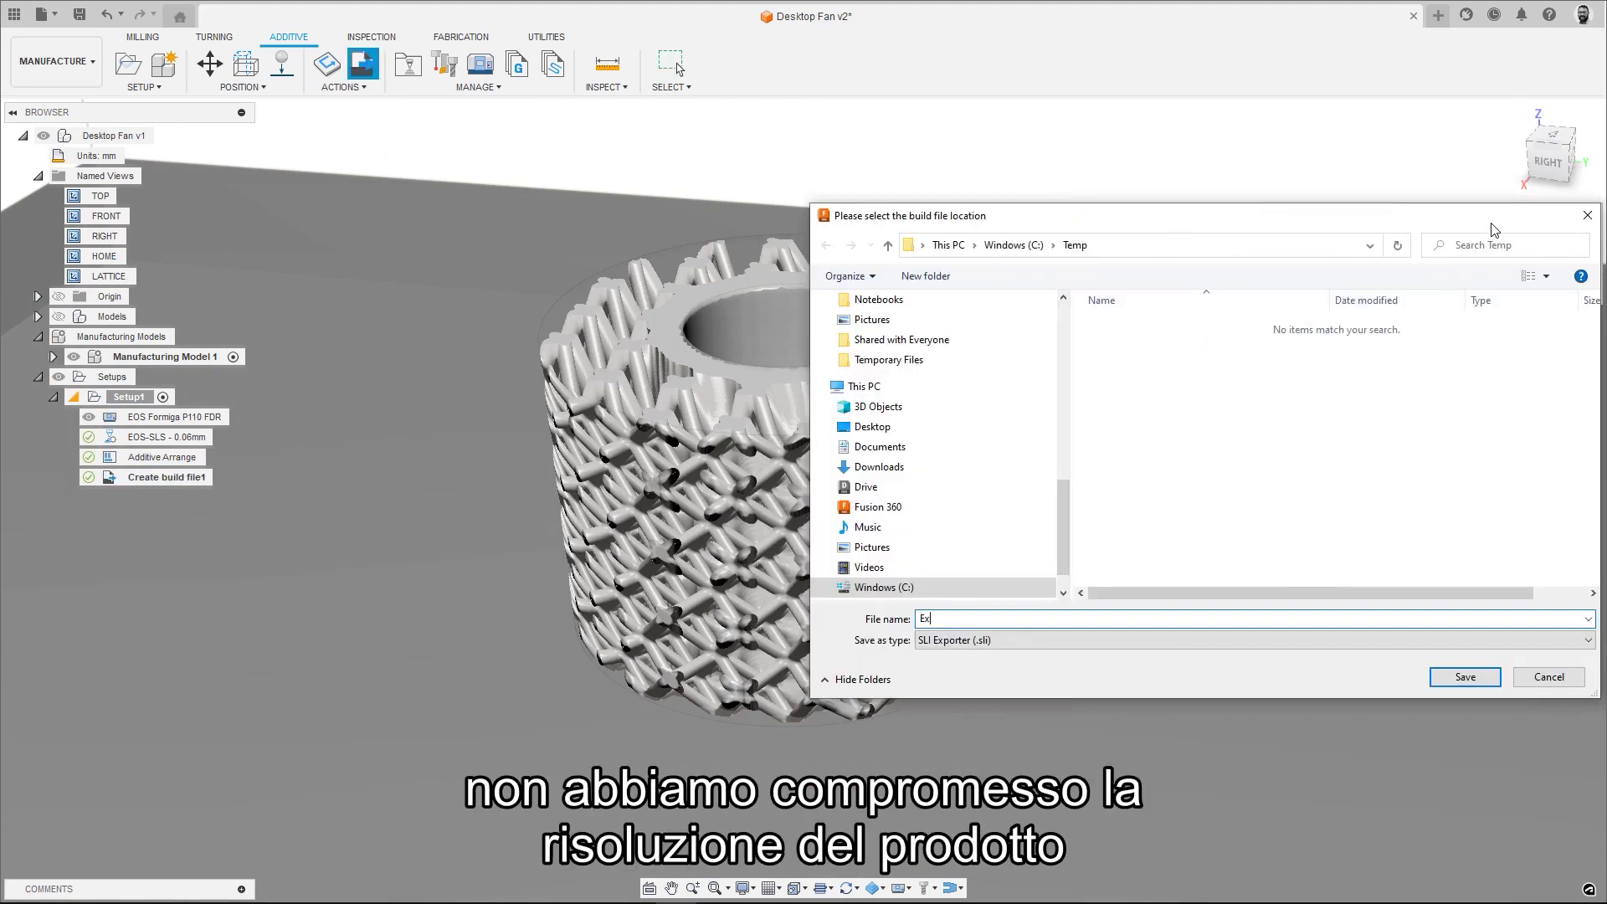
pyautogui.click(1467, 676)
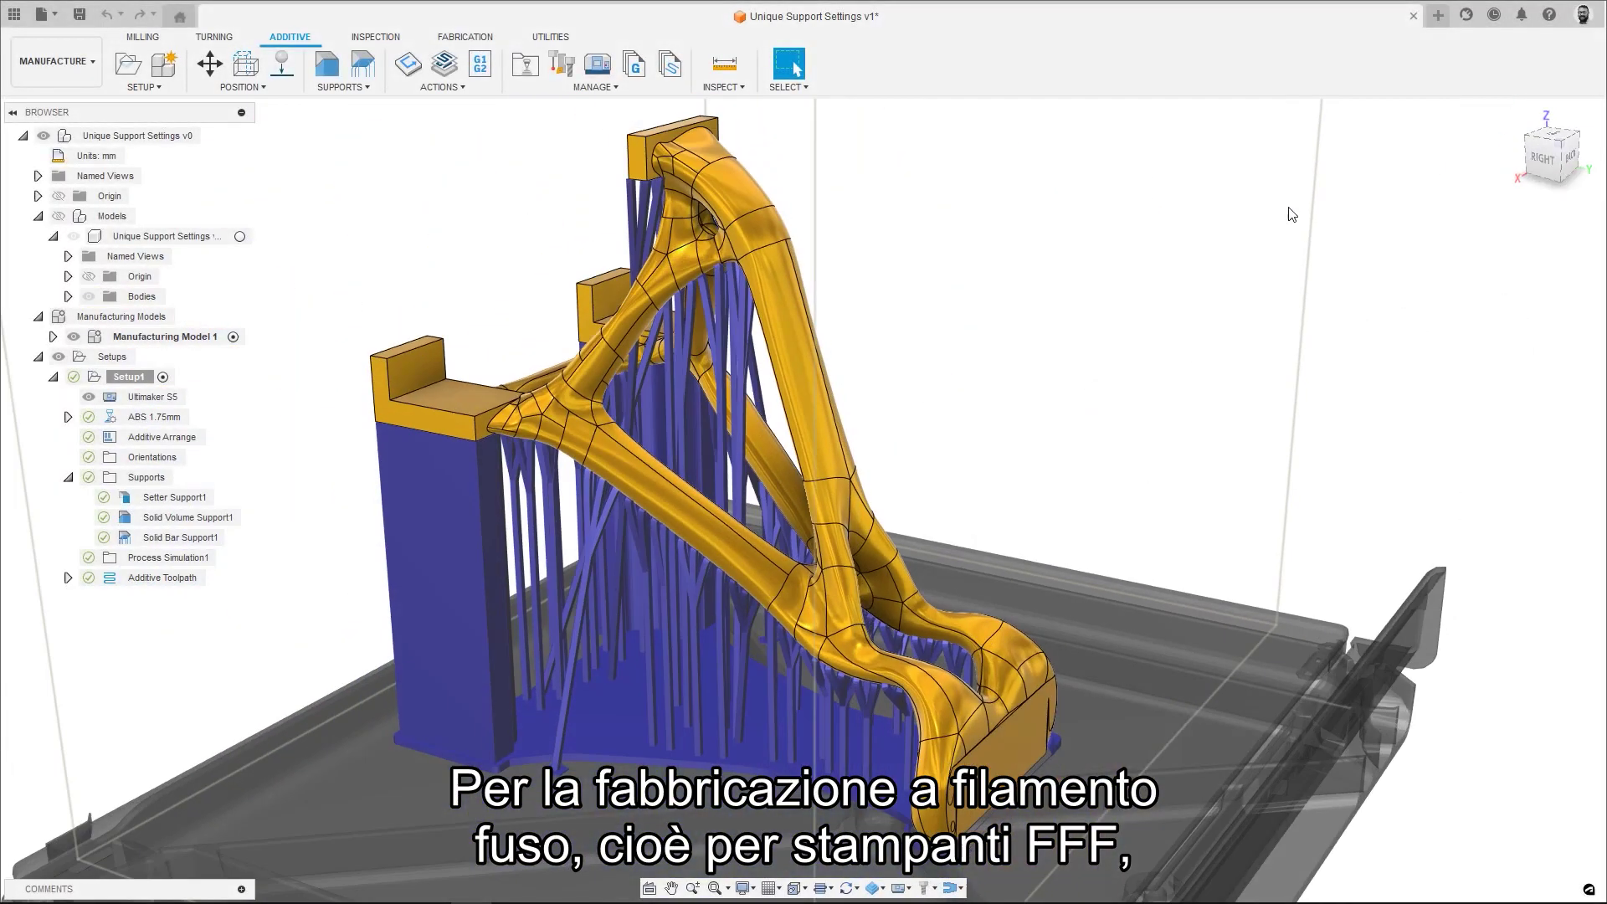
# - Edit the ABS 1.75mm print setting's Normal preset, setting the Setter support-to-body horizontal gap to 0.1 mm
pyautogui.click(154, 416)
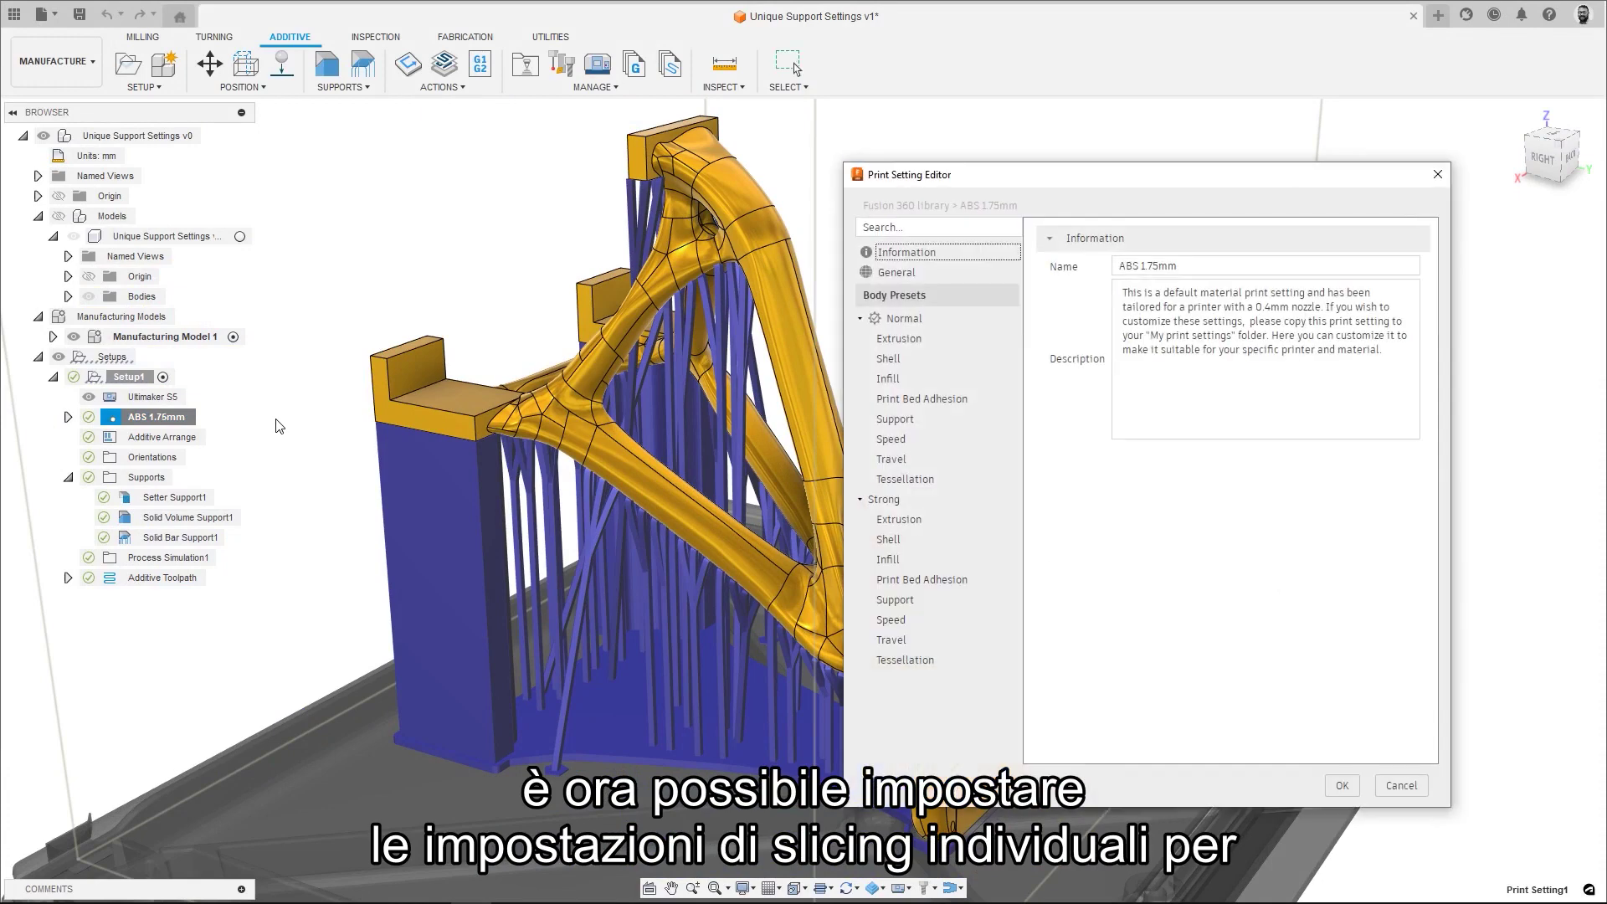
pyautogui.click(894, 419)
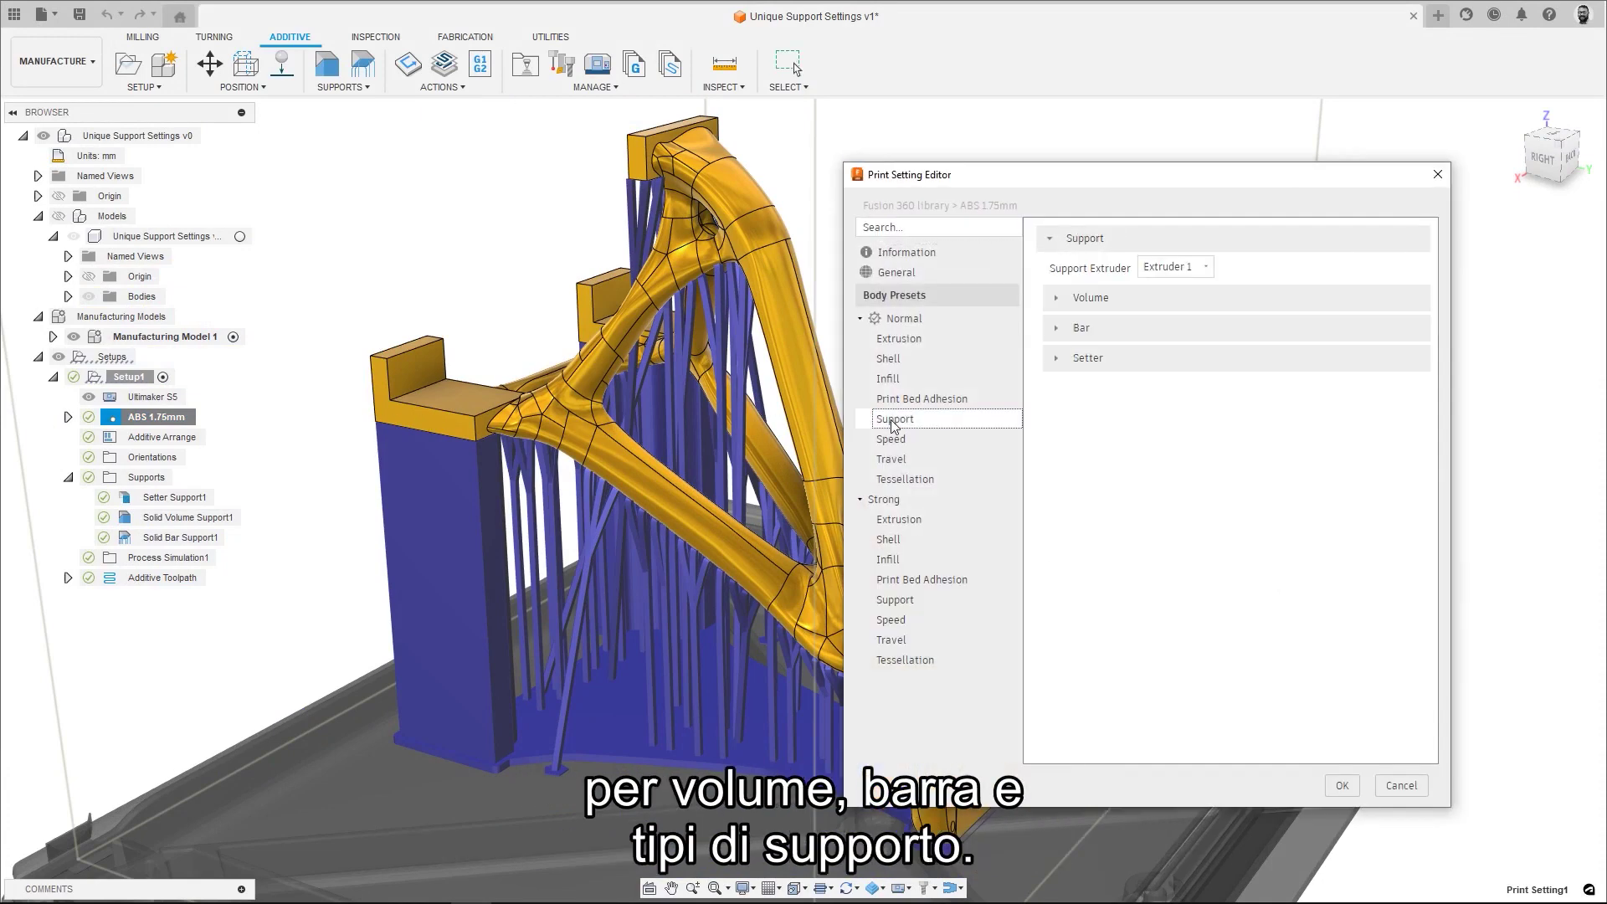
pyautogui.click(1060, 298)
pyautogui.click(1056, 540)
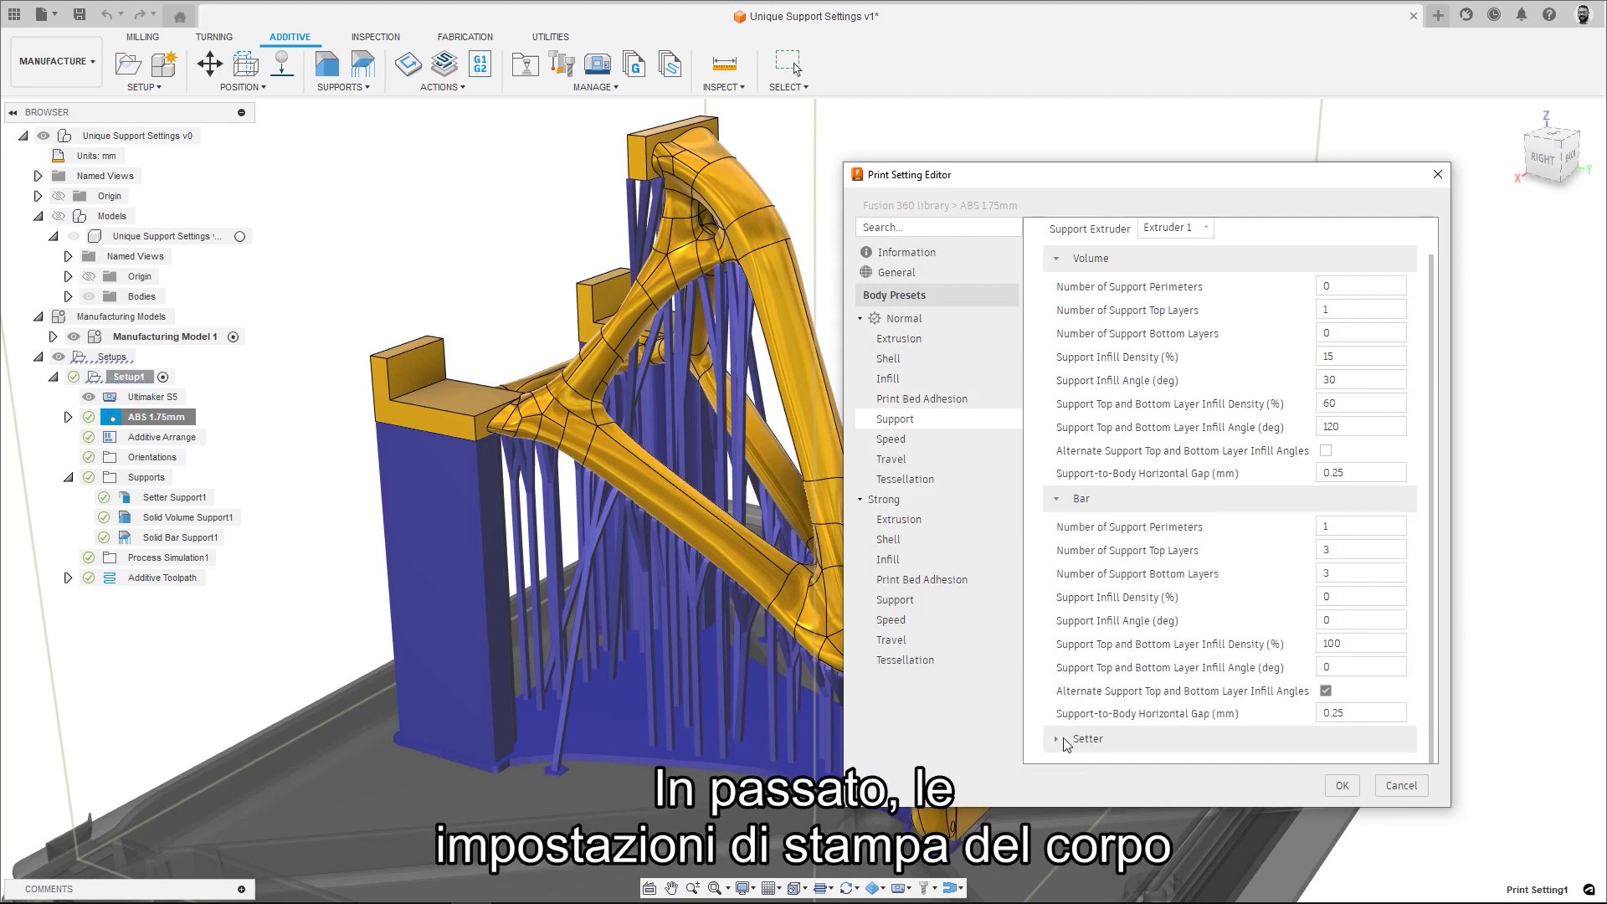
pyautogui.scroll(-1, 1067, 743)
pyautogui.scroll(-5, 1065, 744)
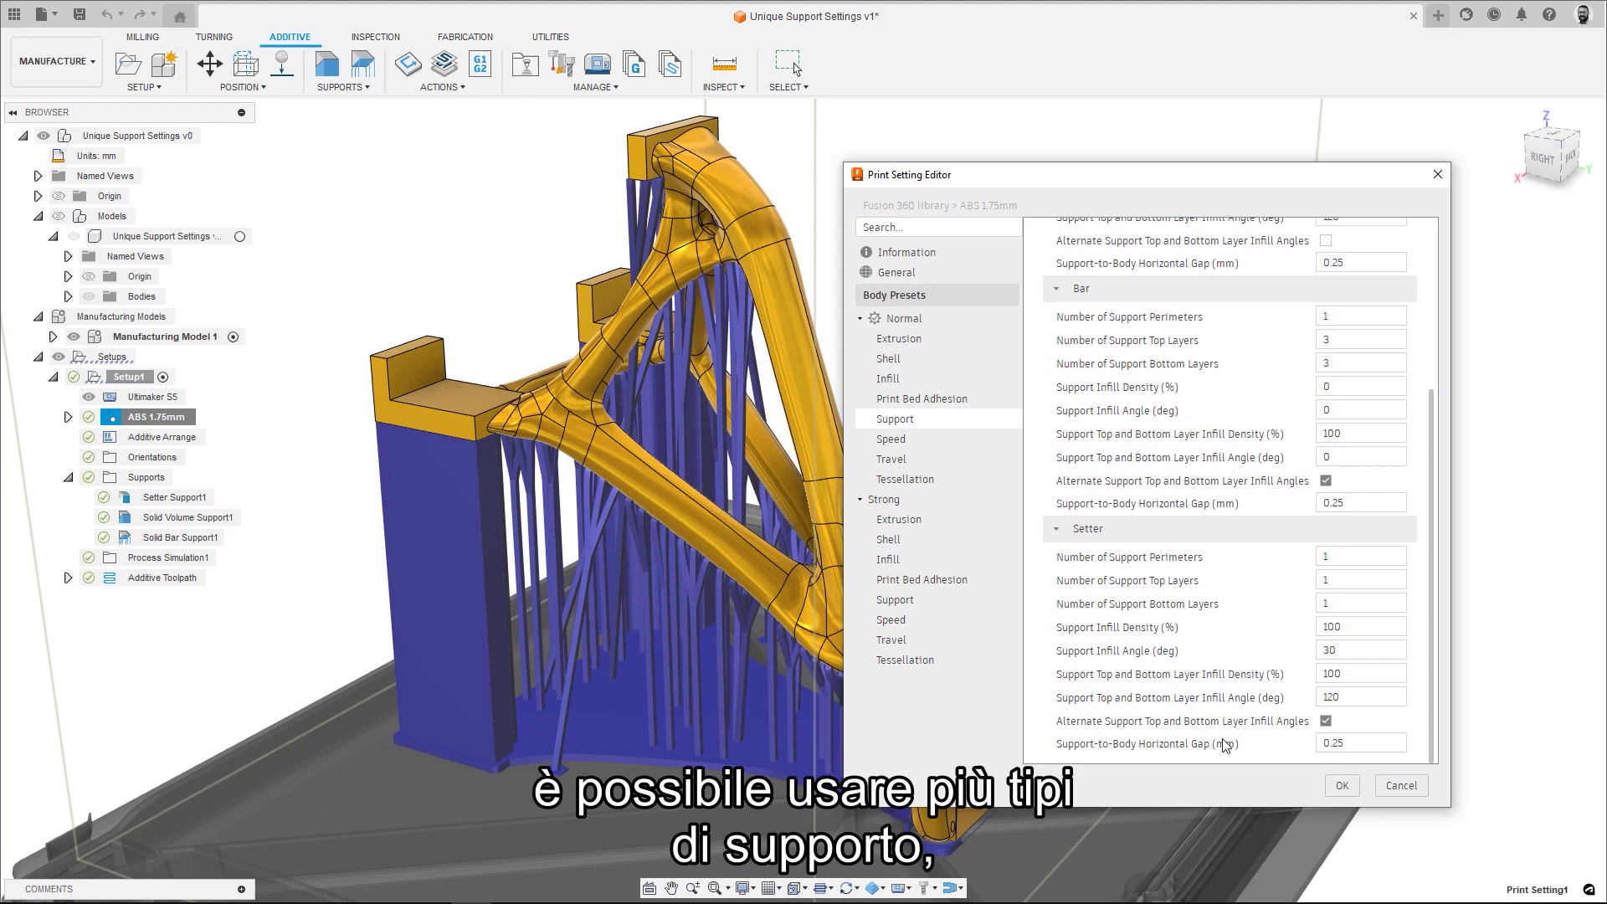
pyautogui.doubleClick(1337, 743)
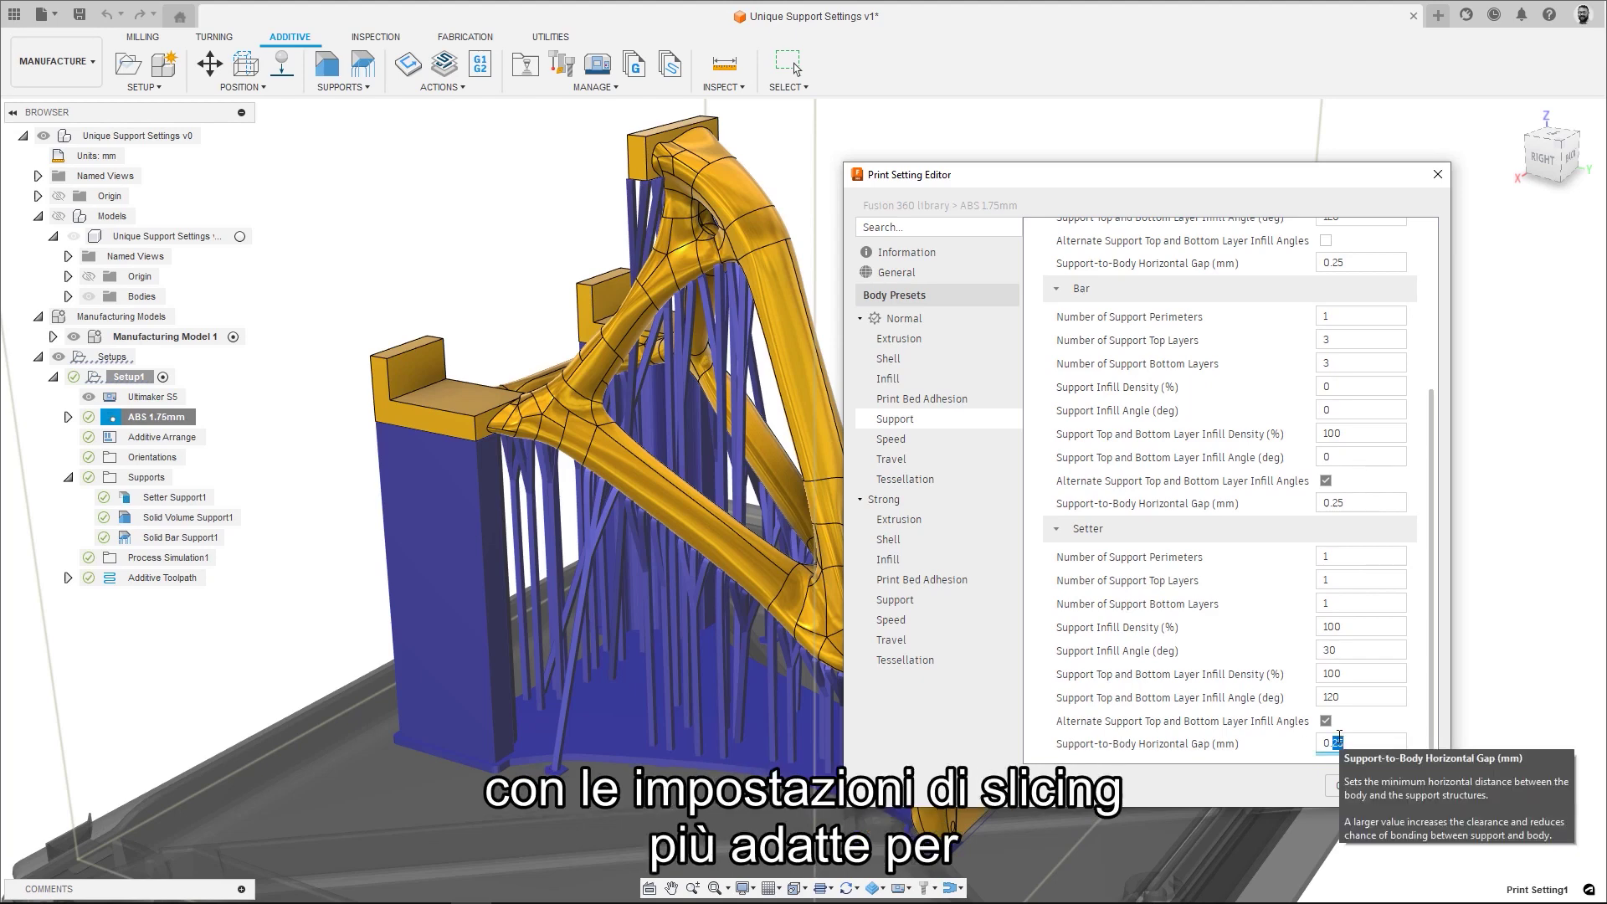
pyautogui.write('1')
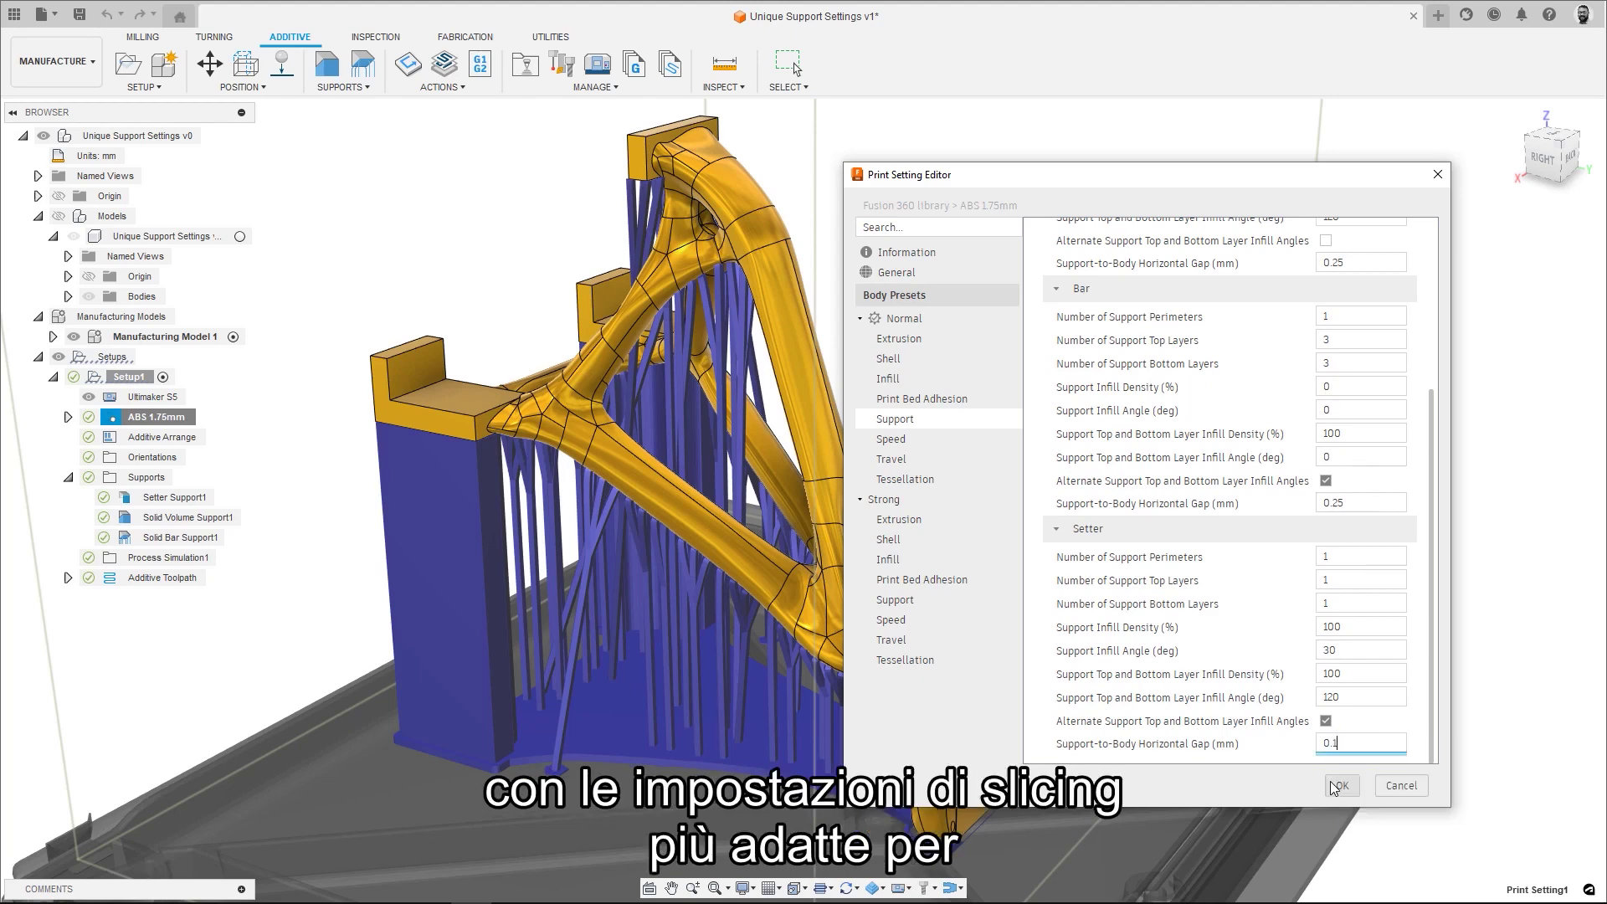
pyautogui.click(1337, 786)
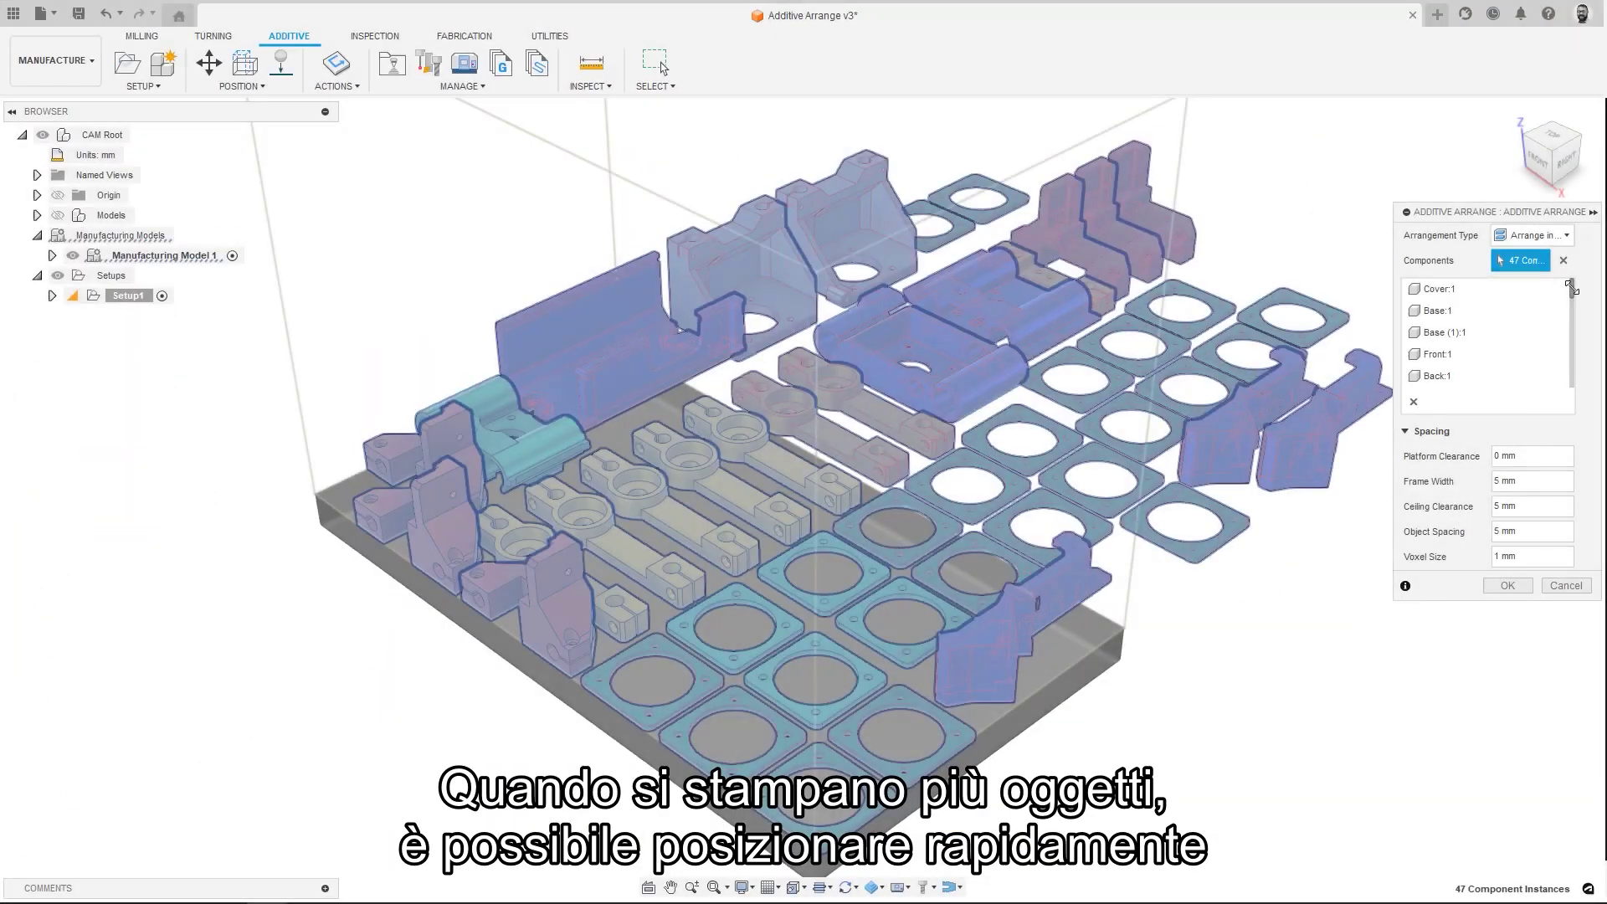
# - Reduce the additive arrangement's components to the plate spacers, add the two grey brackets and the long blue cover, and apply it
pyautogui.moveTo(1570, 289)
pyautogui.mouseDown()
pyautogui.moveTo(1572, 380)
pyautogui.moveTo(1570, 266)
pyautogui.mouseUp()
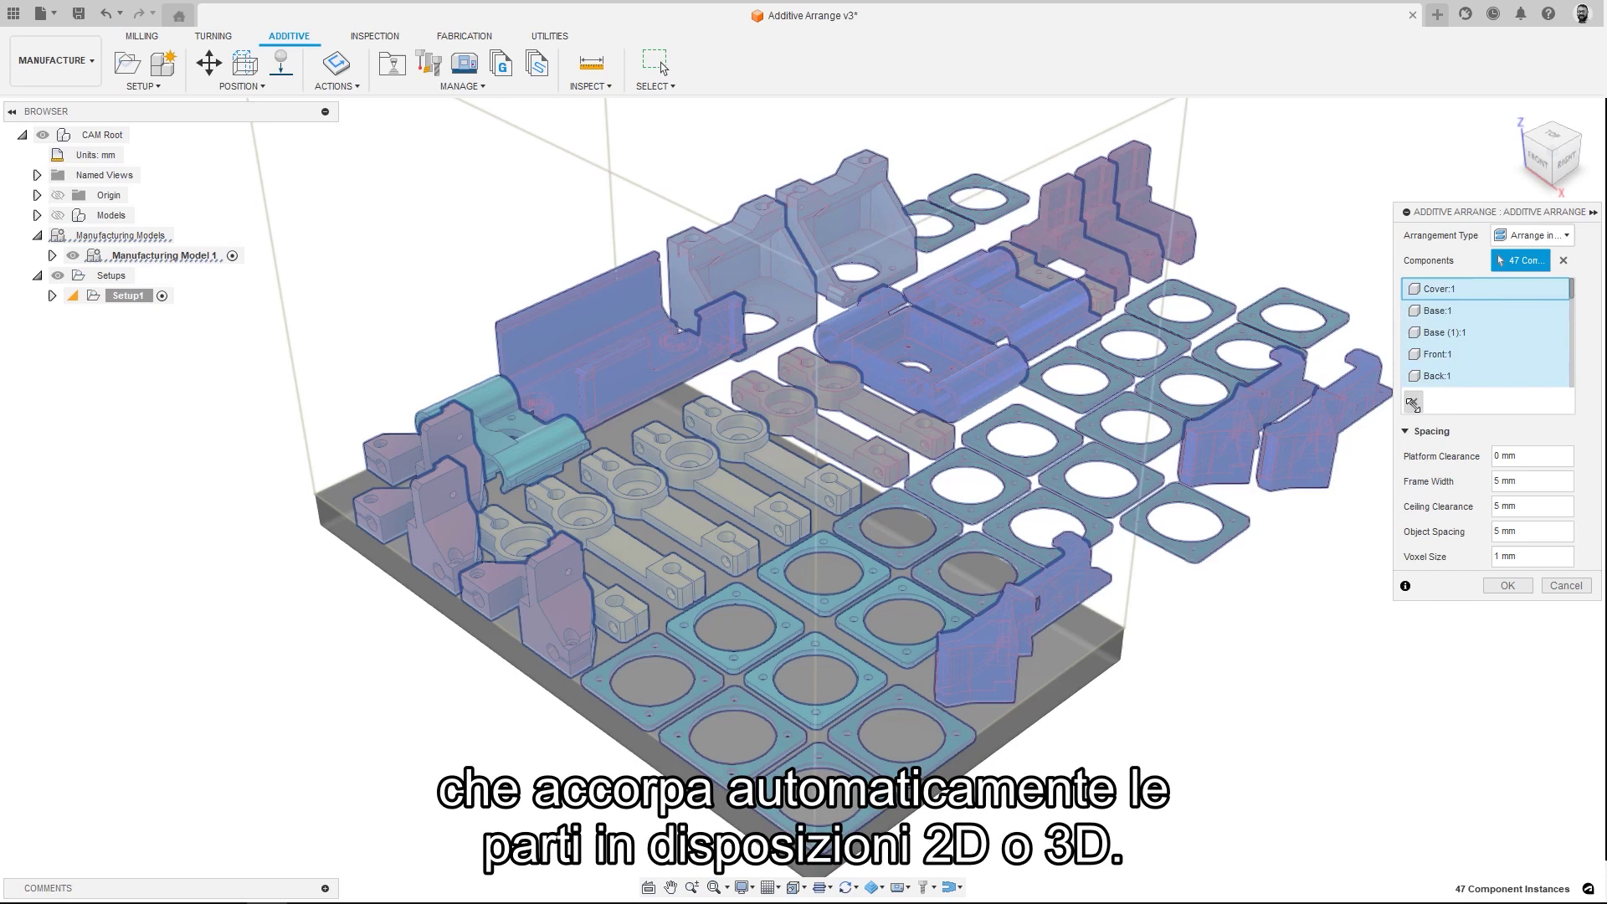
pyautogui.click(1414, 401)
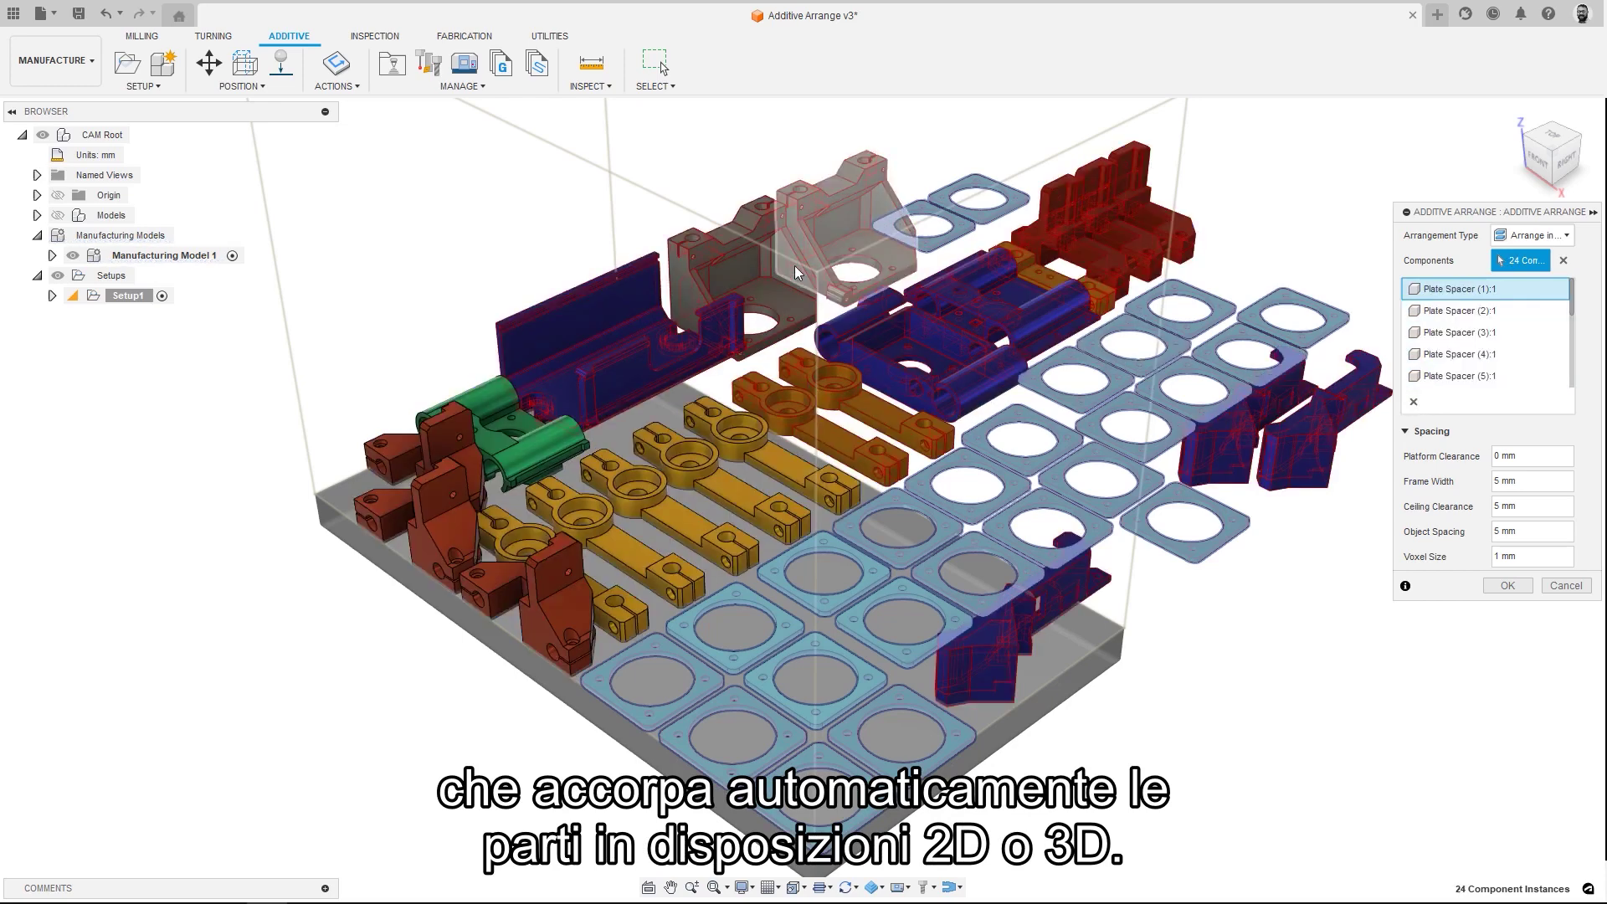
pyautogui.click(747, 263)
pyautogui.click(830, 209)
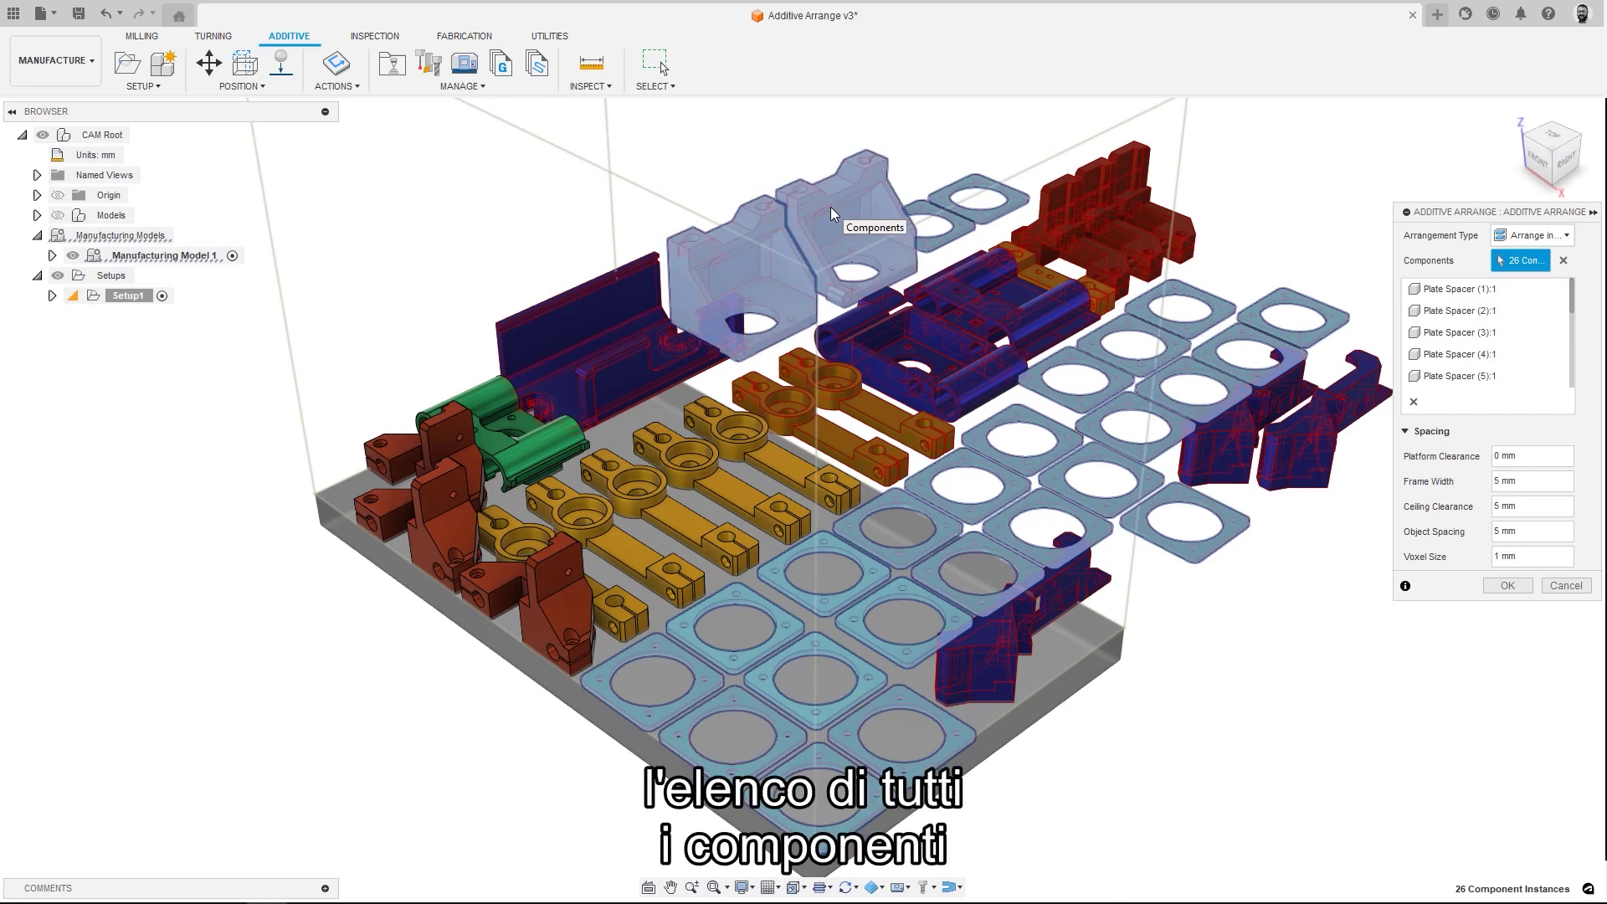
pyautogui.click(614, 293)
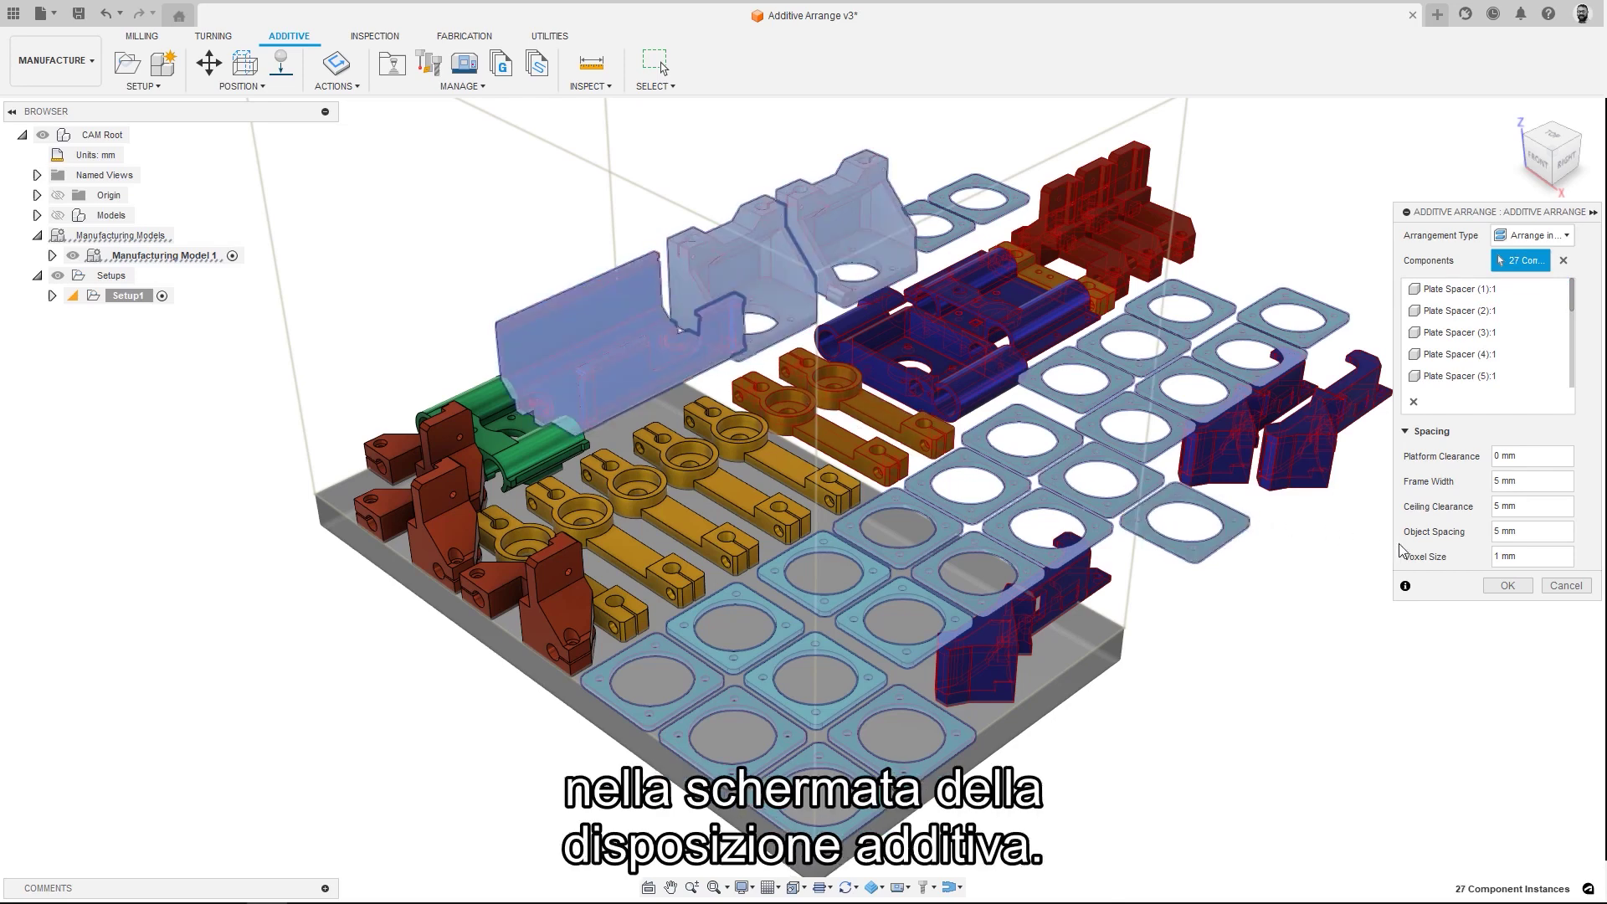
pyautogui.click(1505, 588)
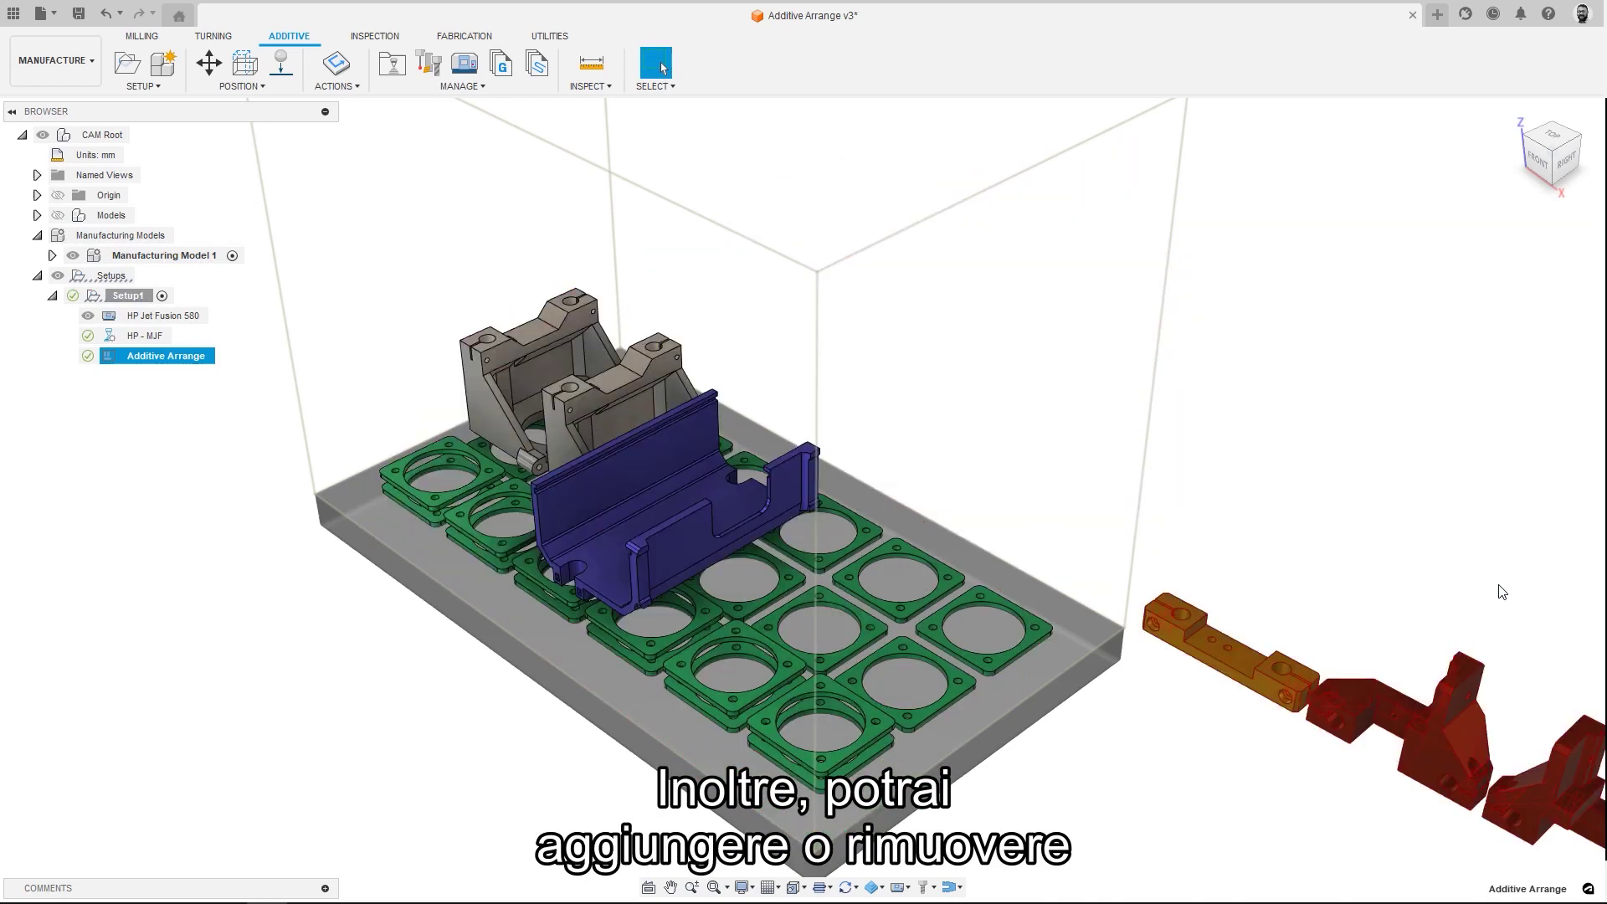
# - Edit the additive arrangement to include the two red bracket parts lying outside the build volume
pyautogui.rightClick(175, 351)
pyautogui.click(214, 361)
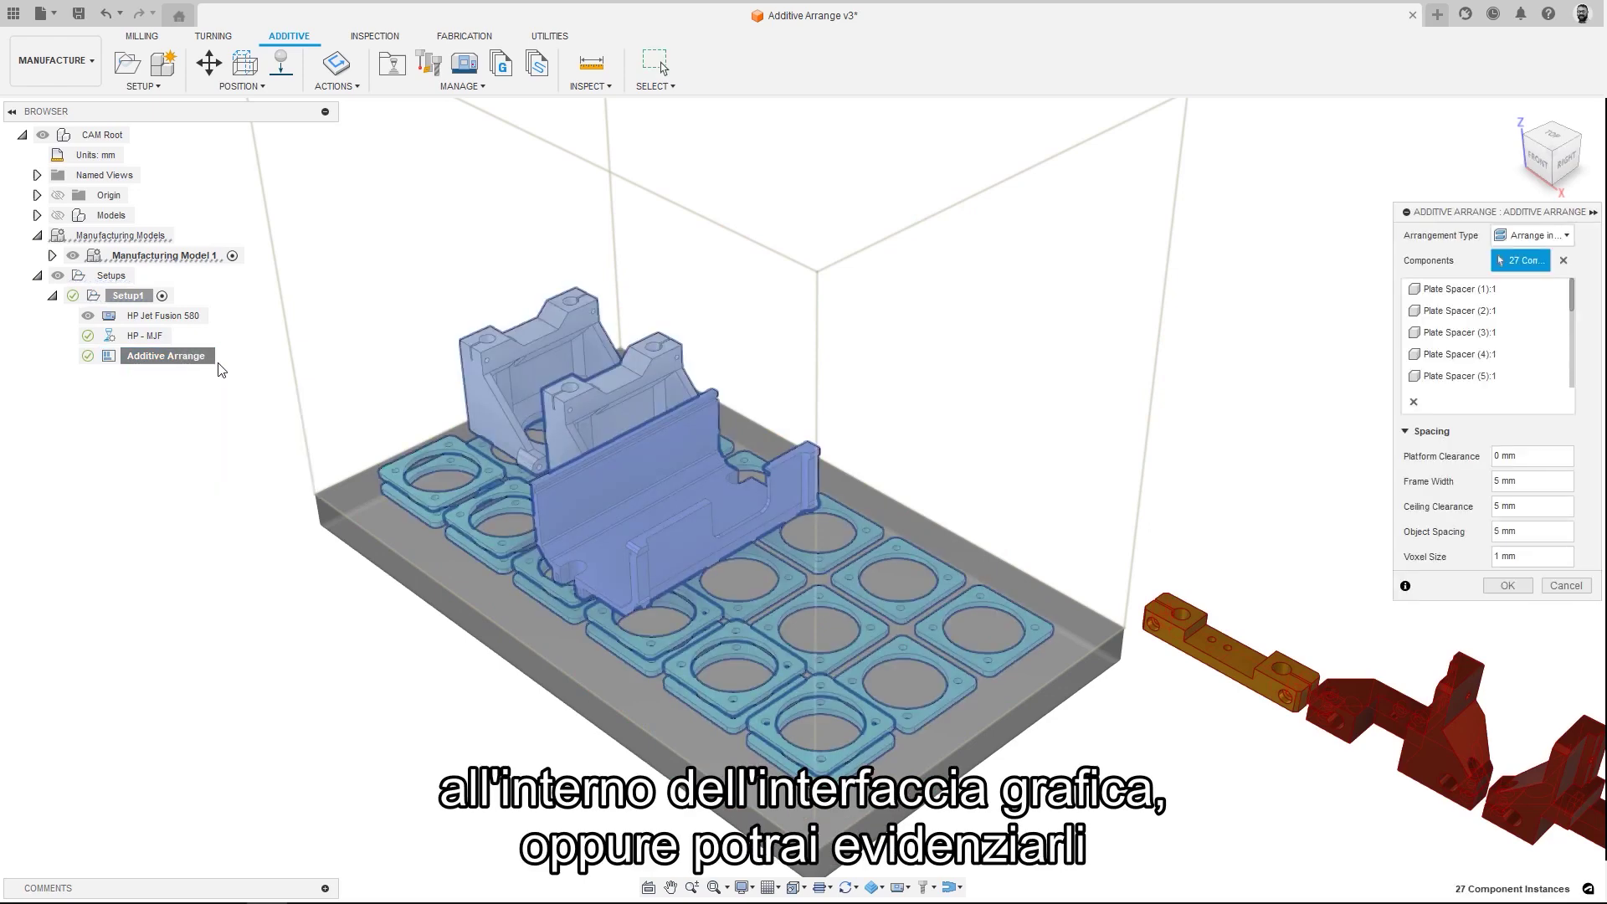
pyautogui.click(1401, 707)
pyautogui.click(1542, 796)
pyautogui.click(1507, 585)
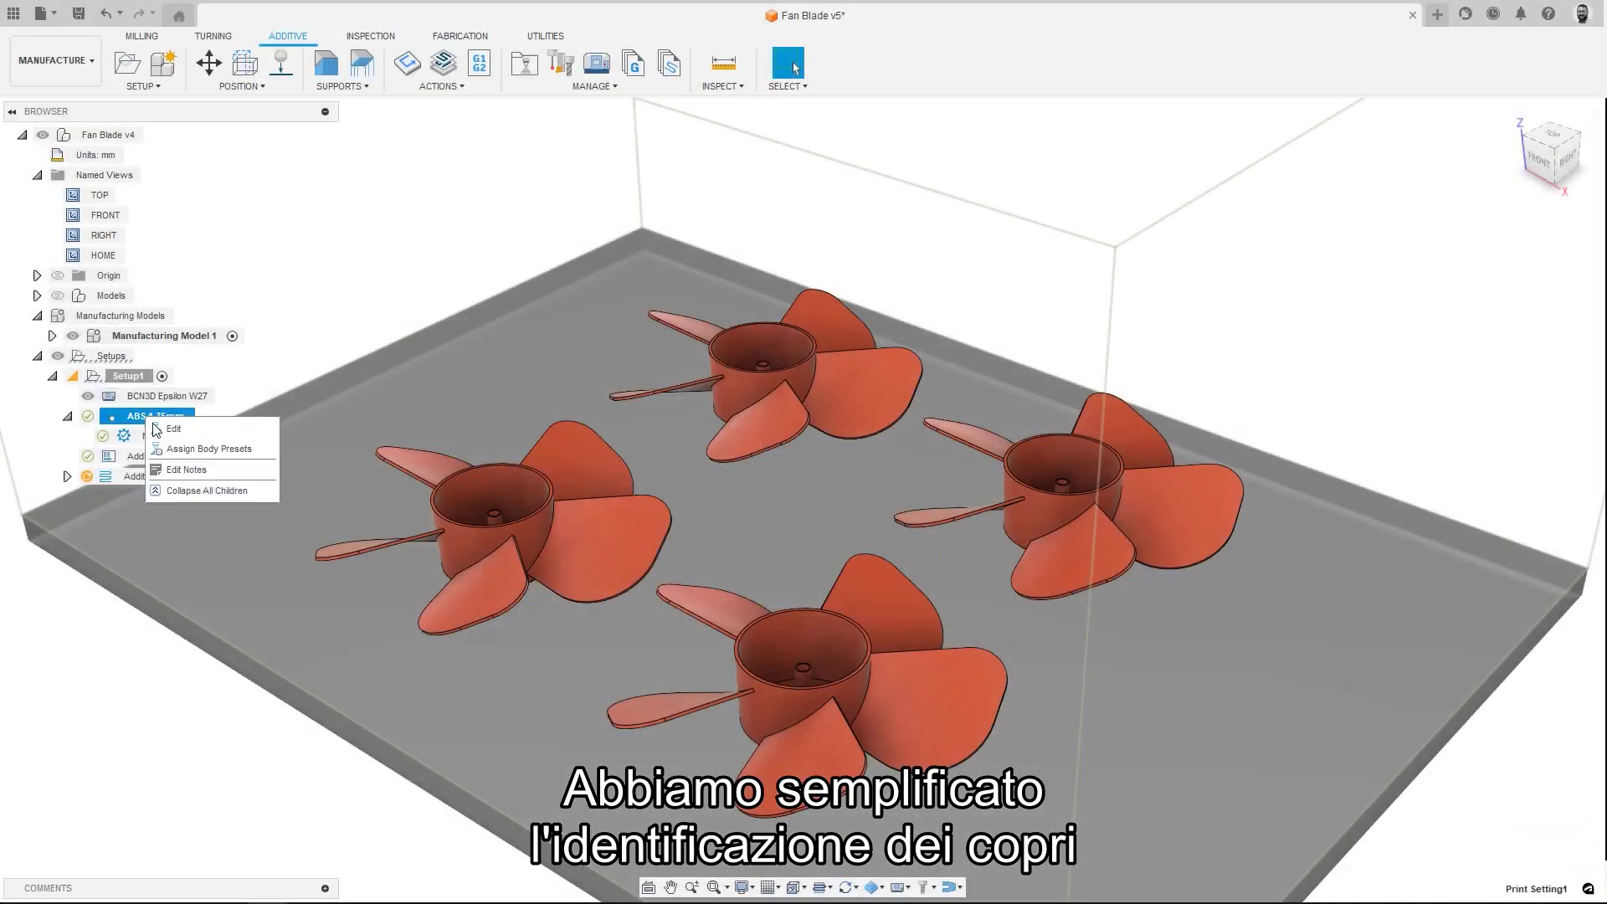
# - Assign the Strong body preset to the two rear fan blades, and highlight the bodies using the Normal and Strong presets
pyautogui.click(197, 447)
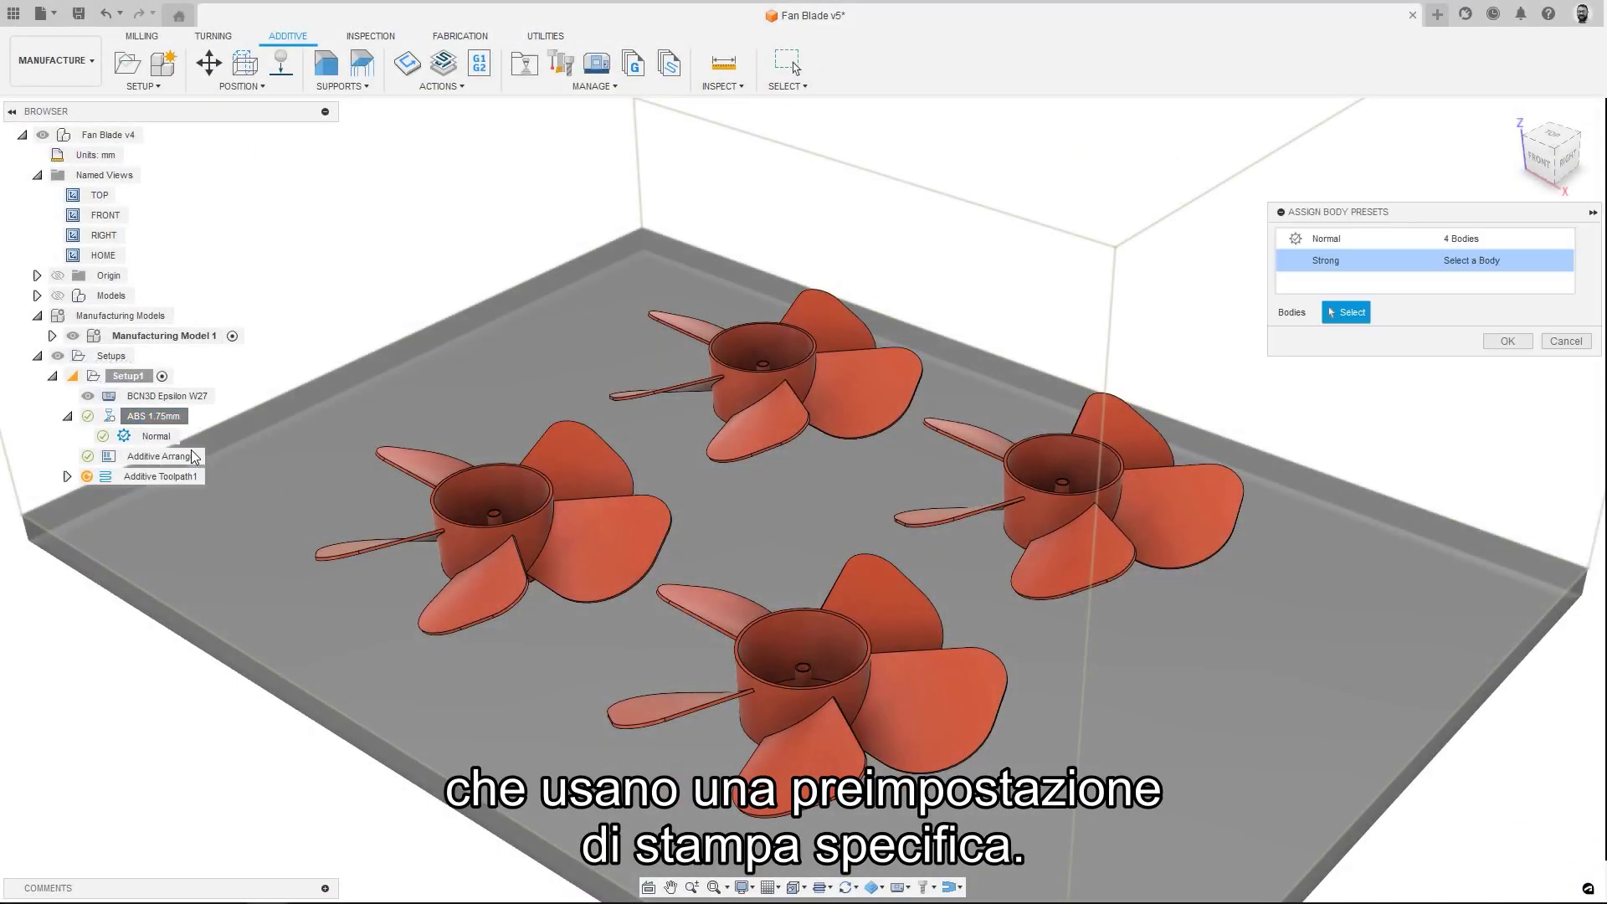
pyautogui.click(703, 366)
pyautogui.click(1050, 501)
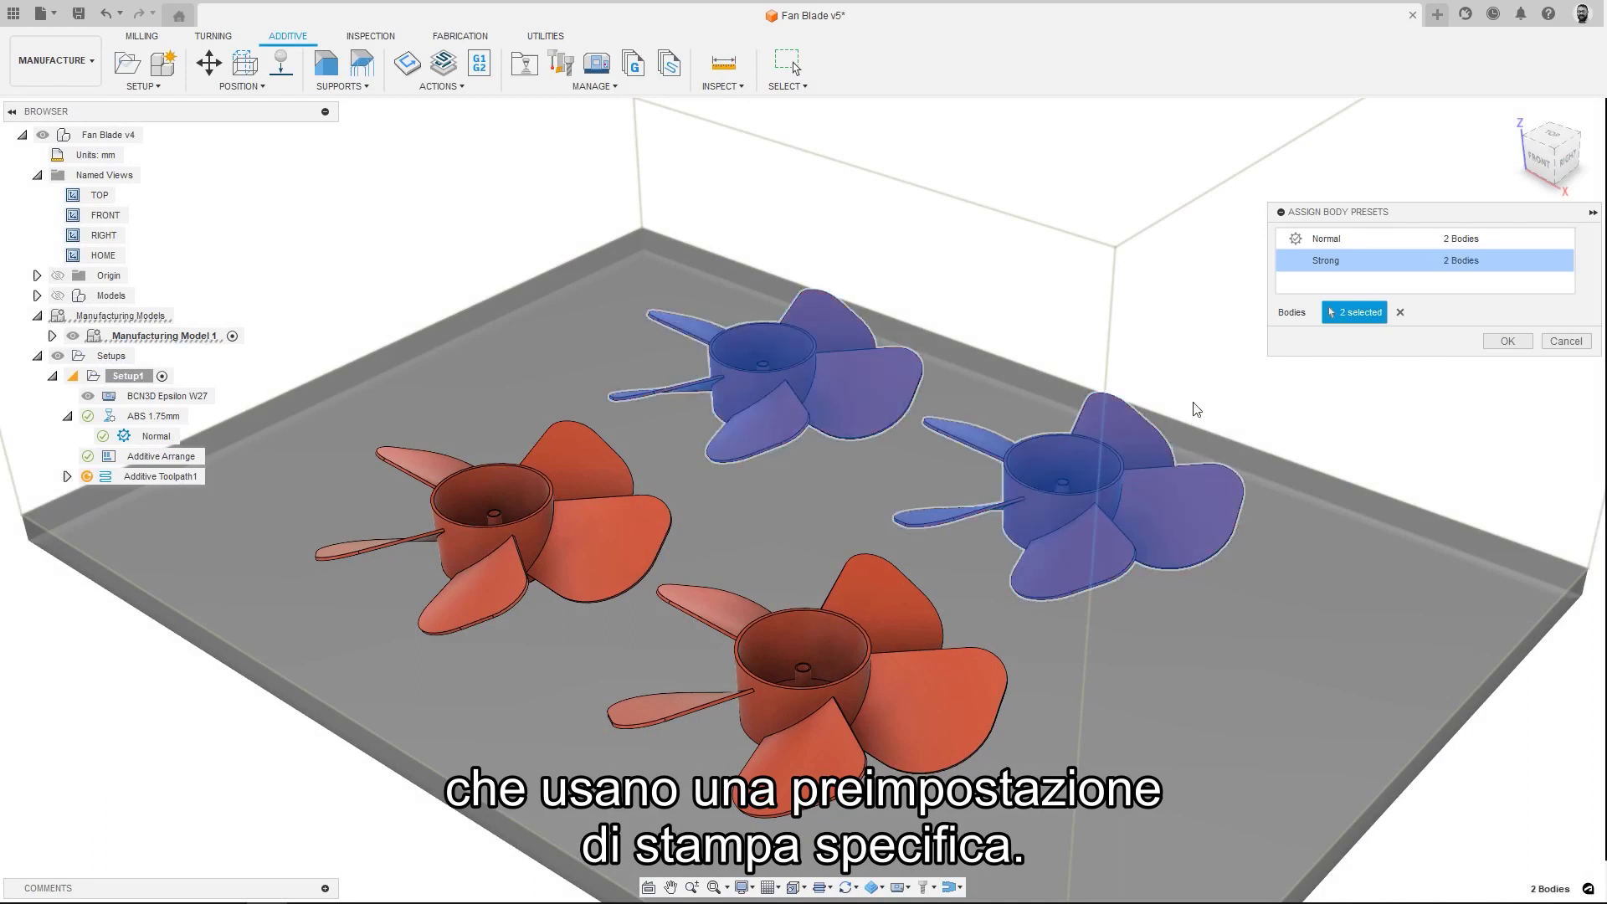
pyautogui.click(1506, 341)
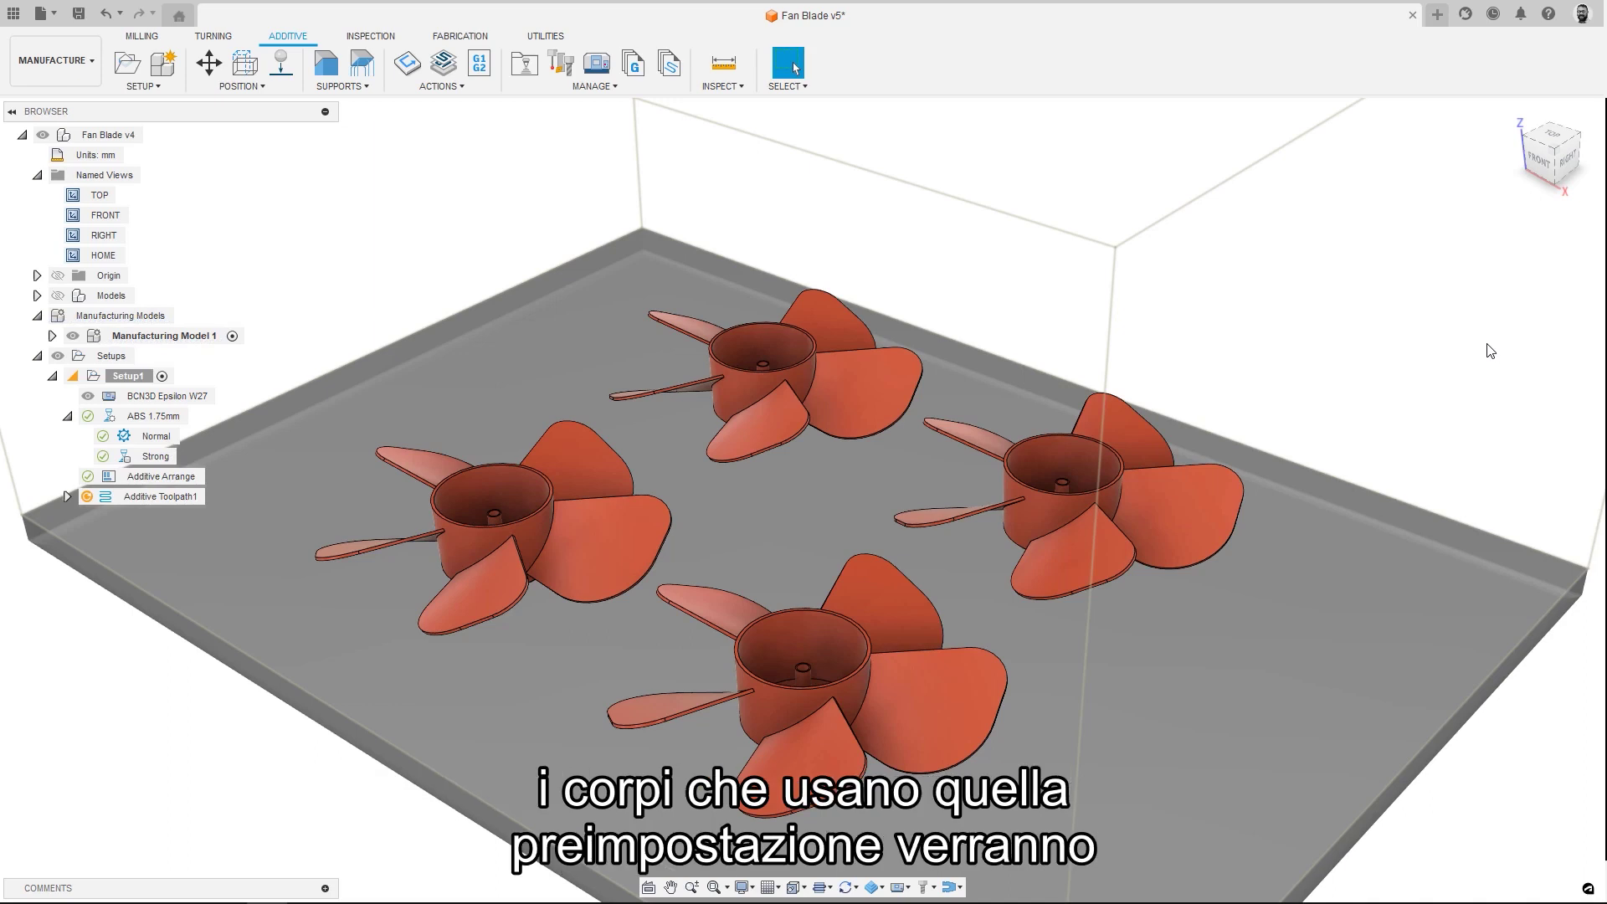
pyautogui.click(138, 433)
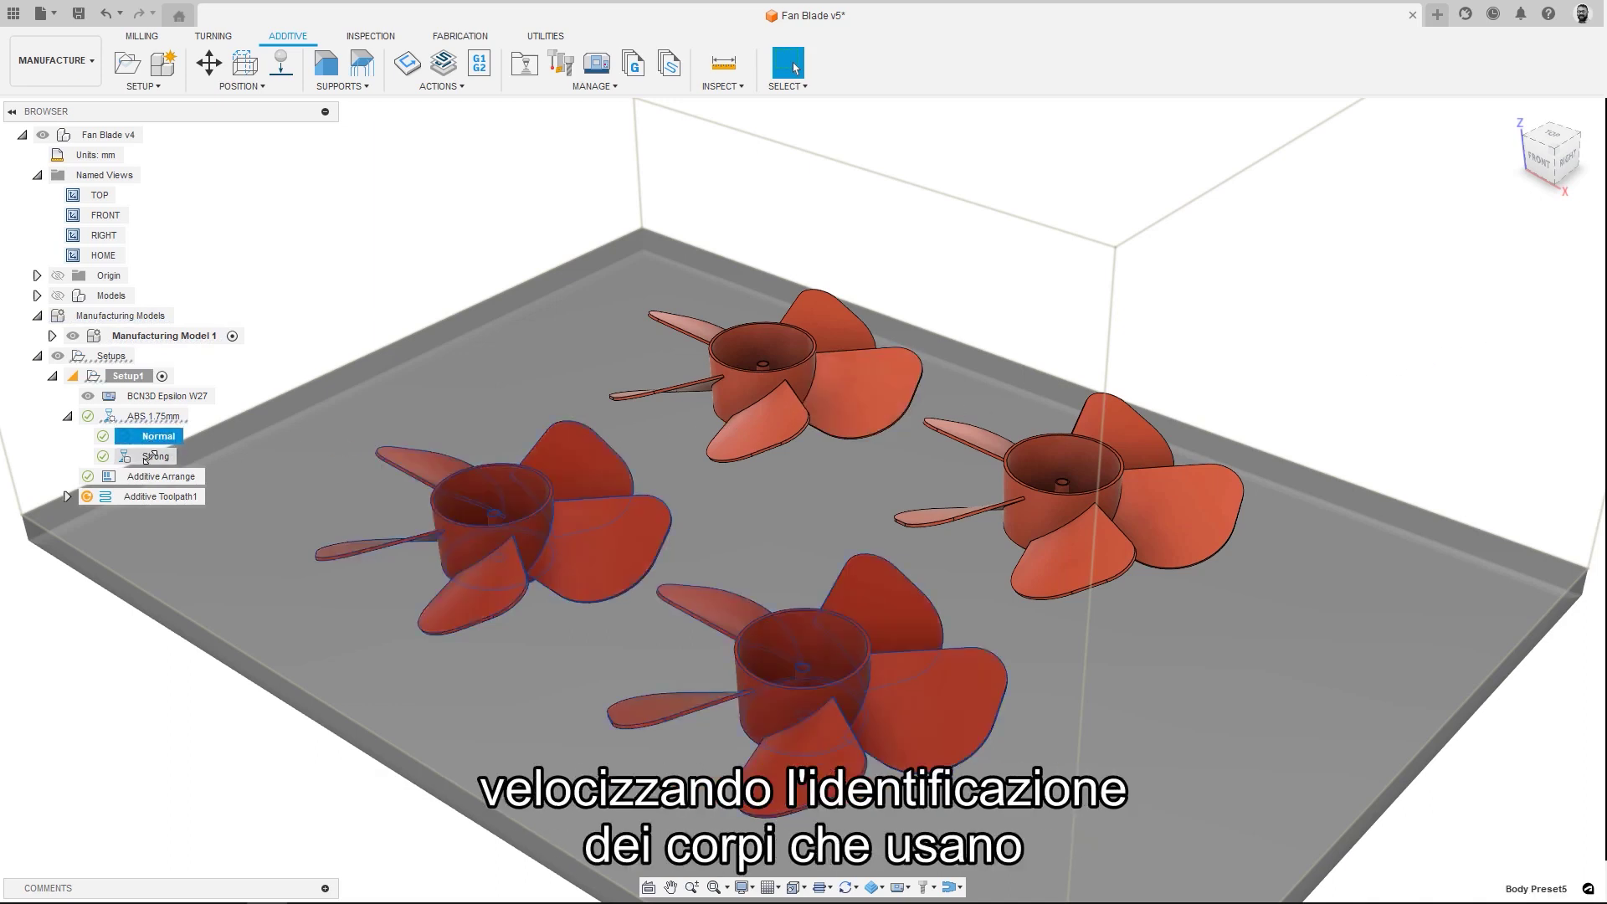
pyautogui.click(147, 458)
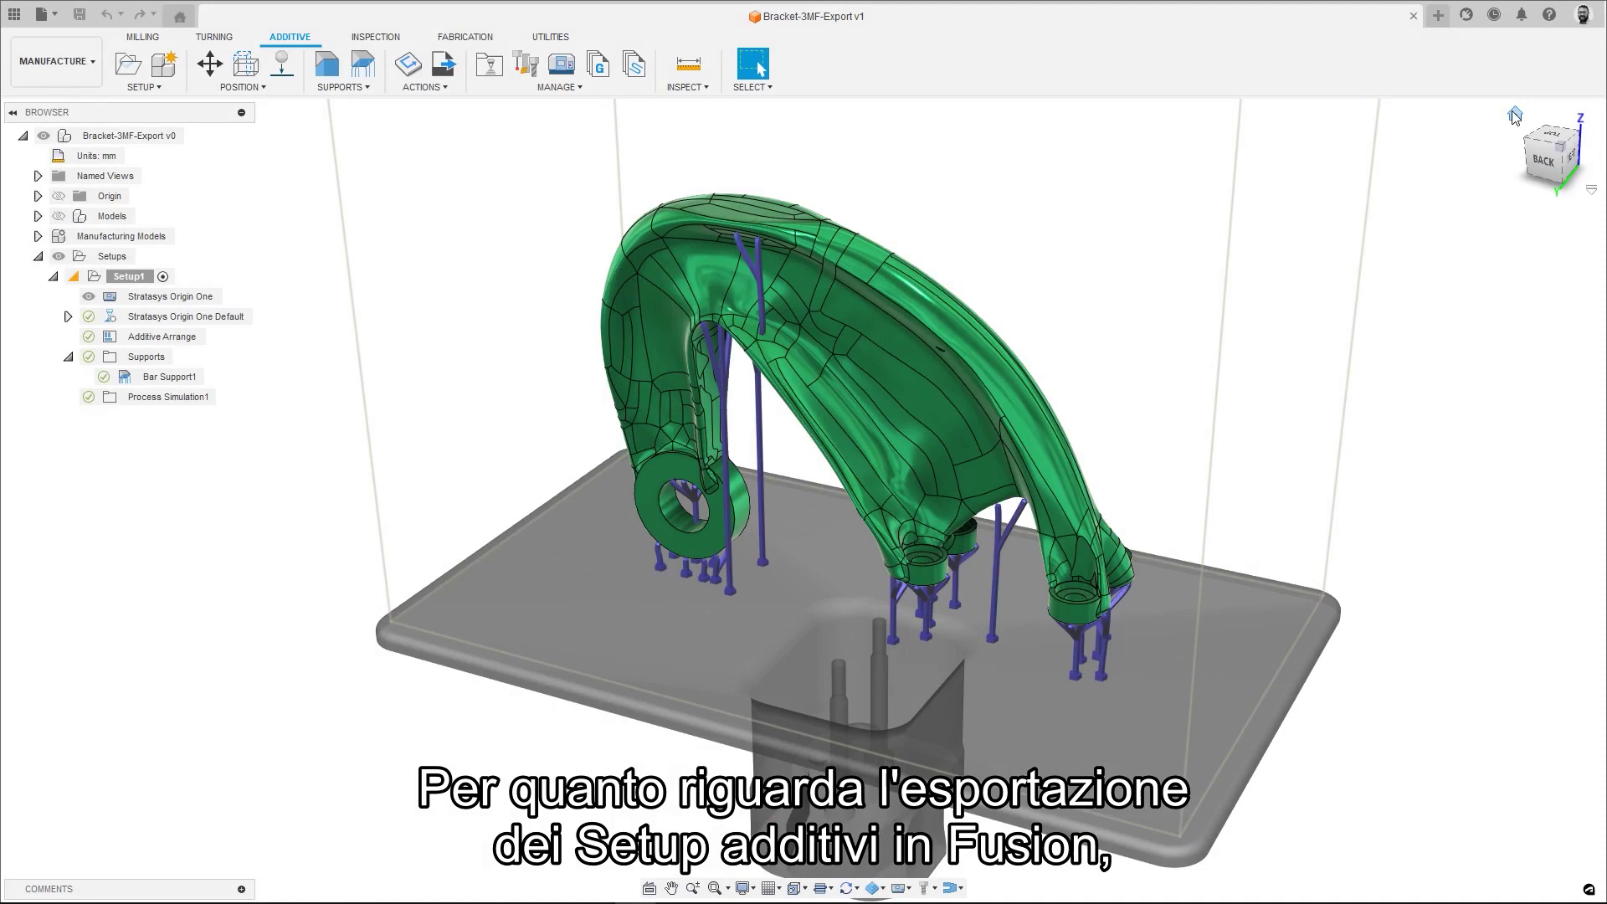
# - Export the bracket setup as a 3MF scene without machine or process simulation data, save it as Bracket in C: Temp, and preview the file
pyautogui.click(1512, 112)
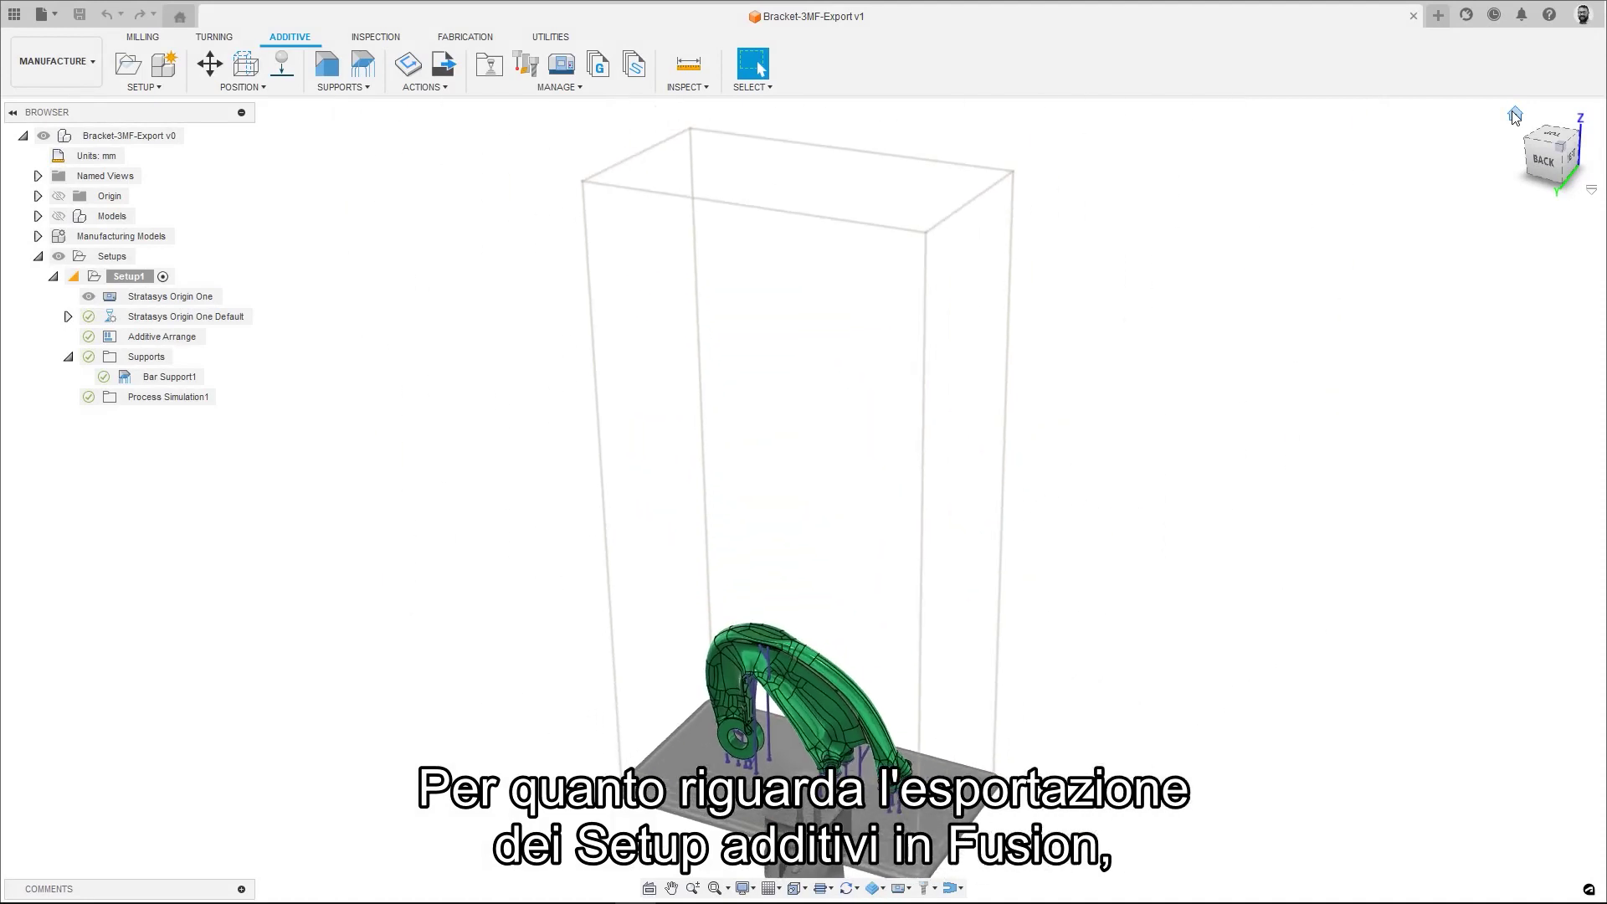
pyautogui.click(419, 87)
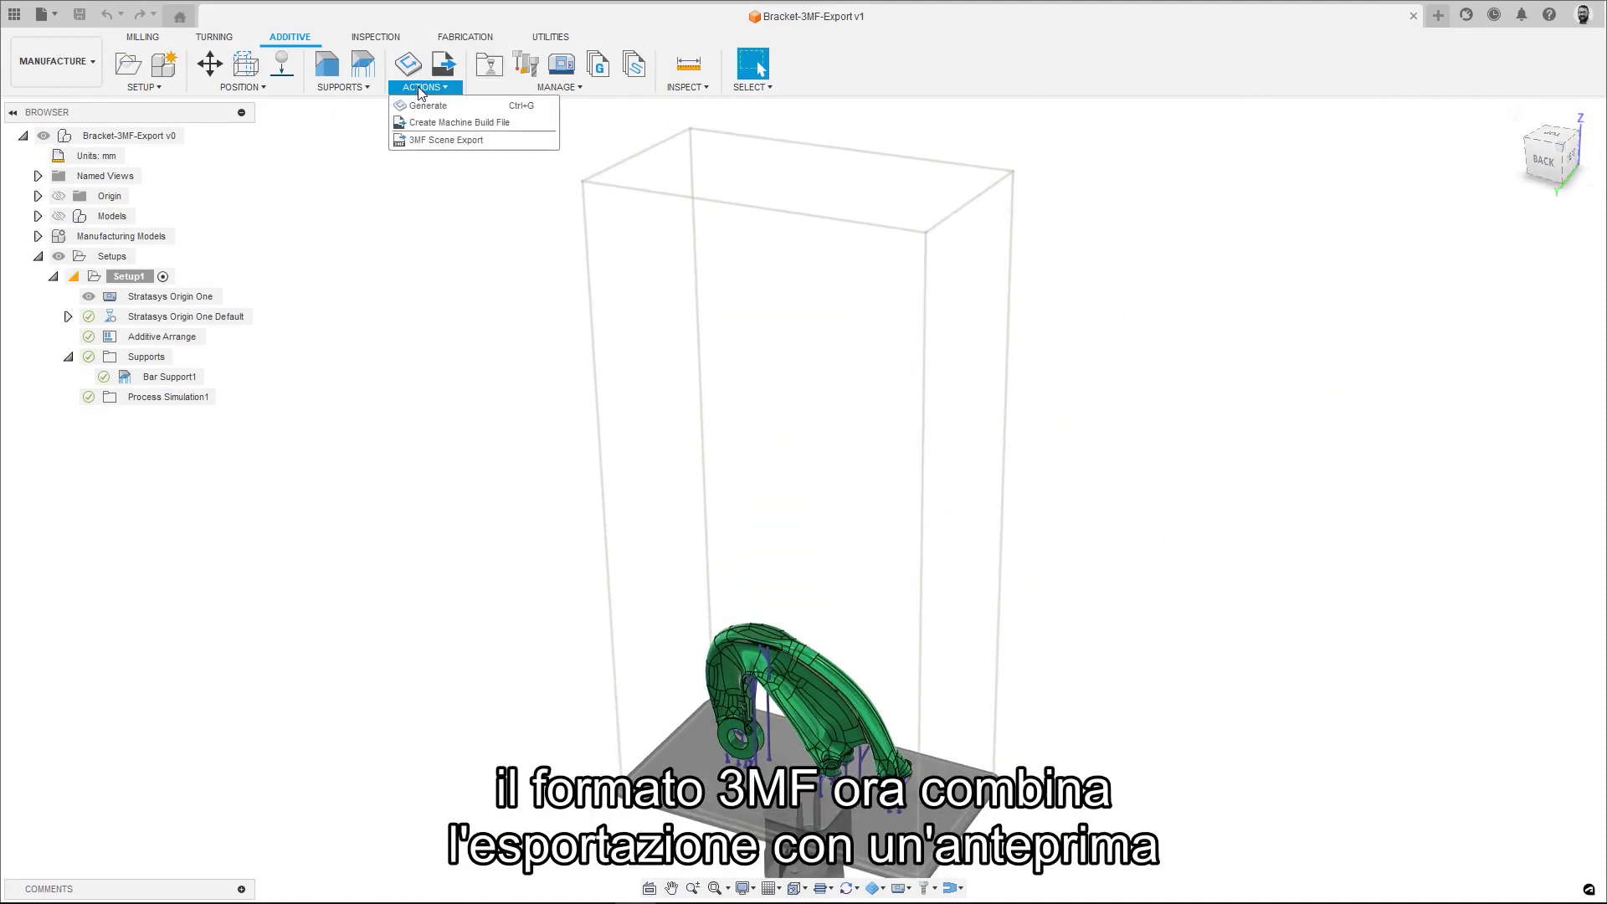
pyautogui.click(490, 145)
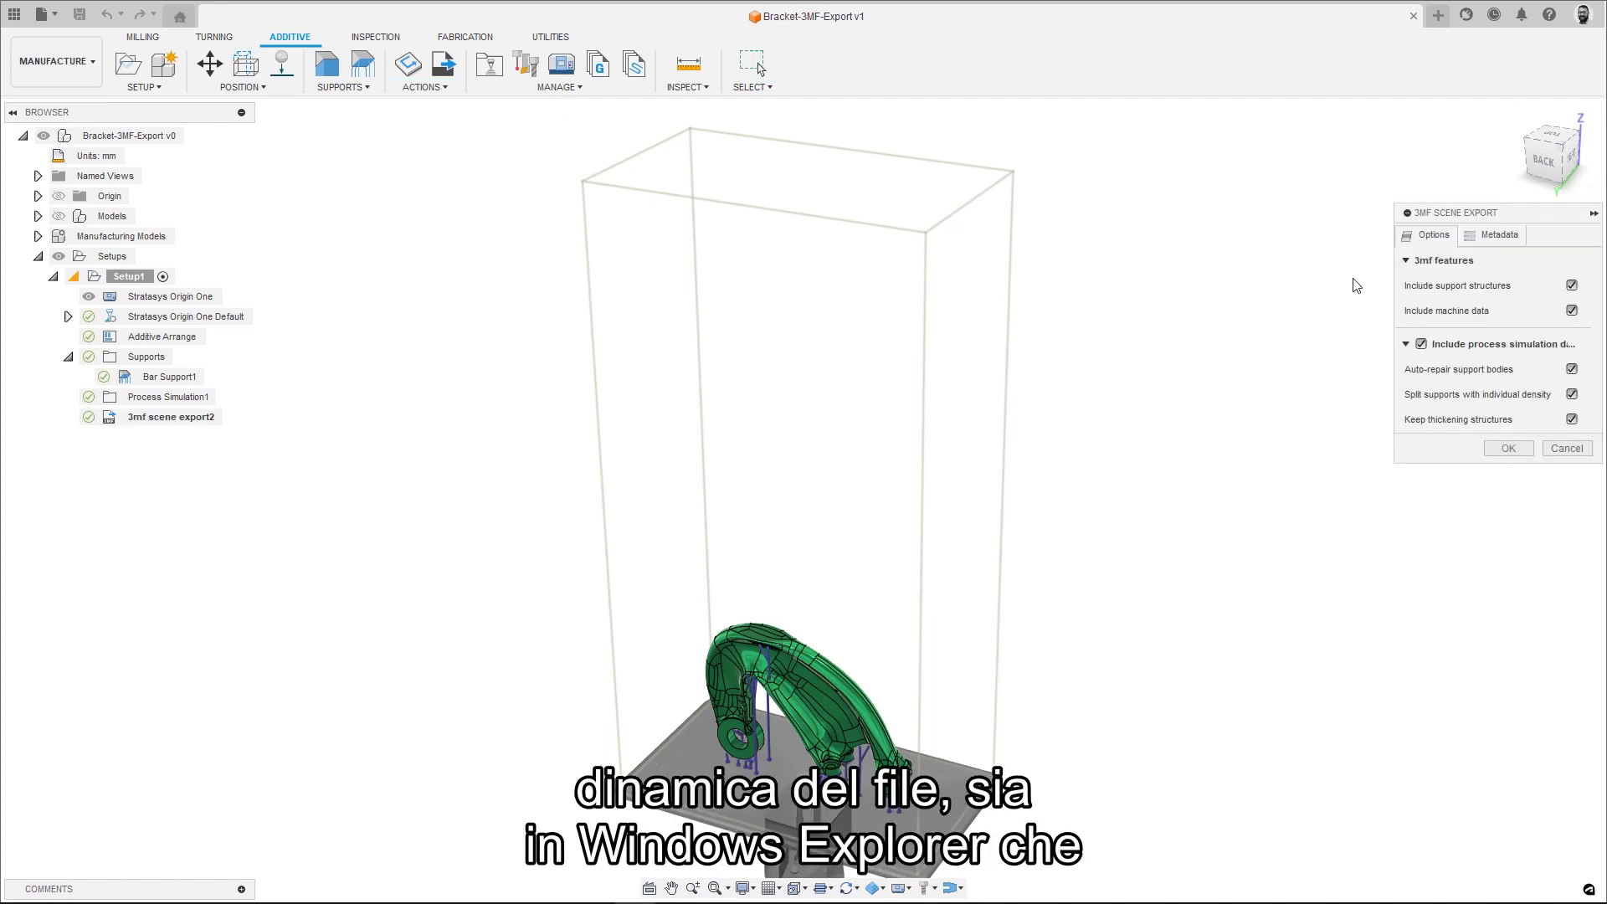
pyautogui.click(1572, 310)
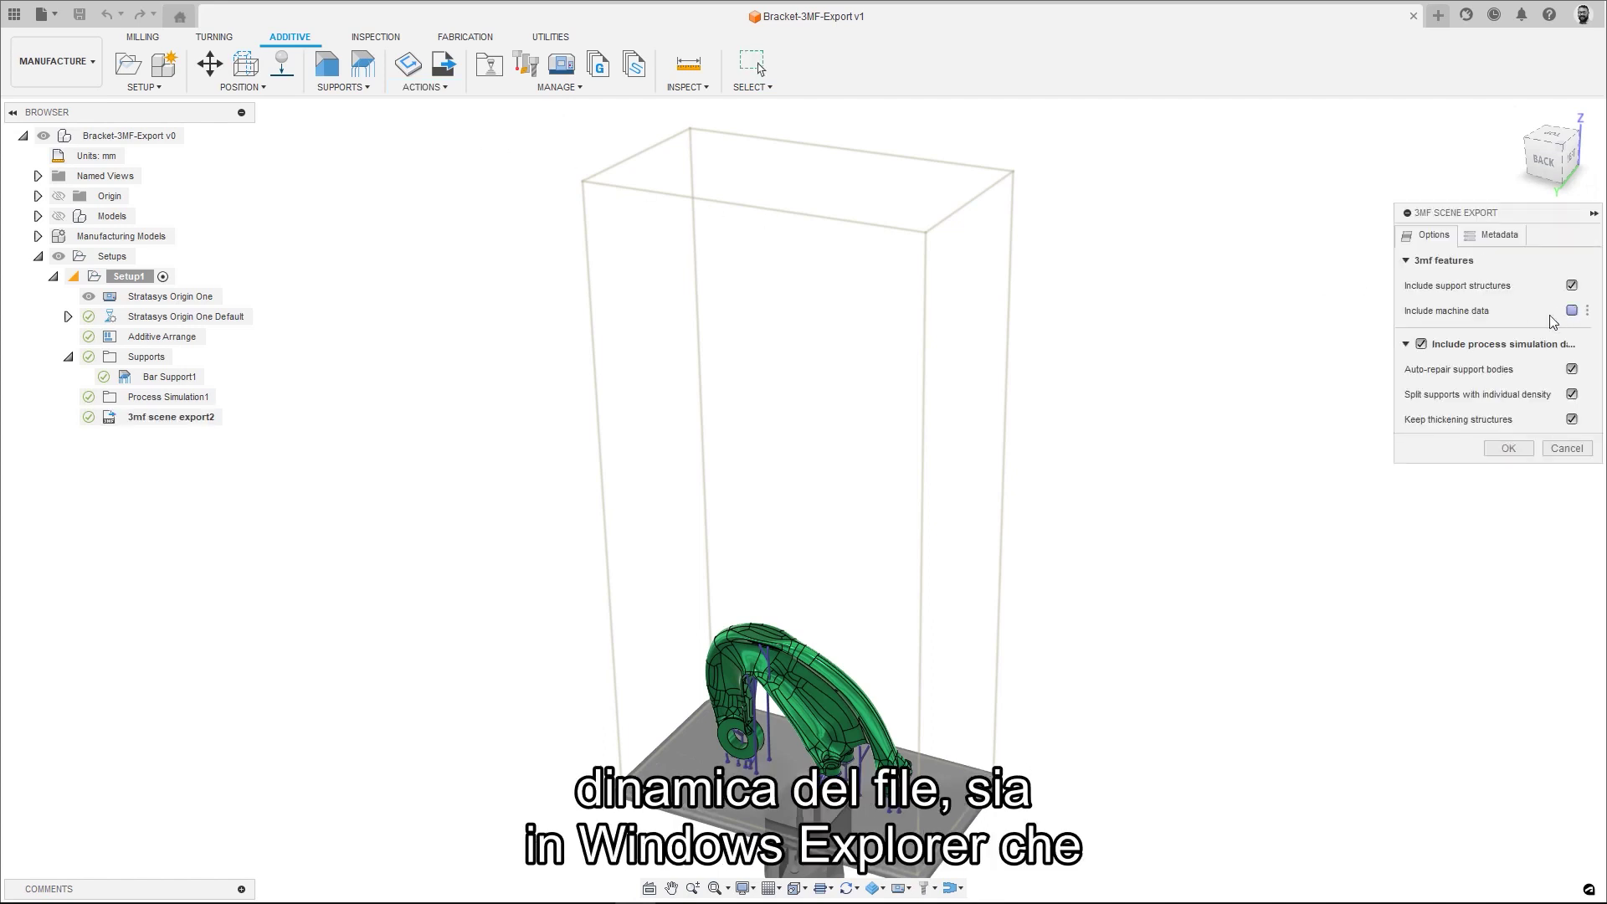
pyautogui.click(1422, 344)
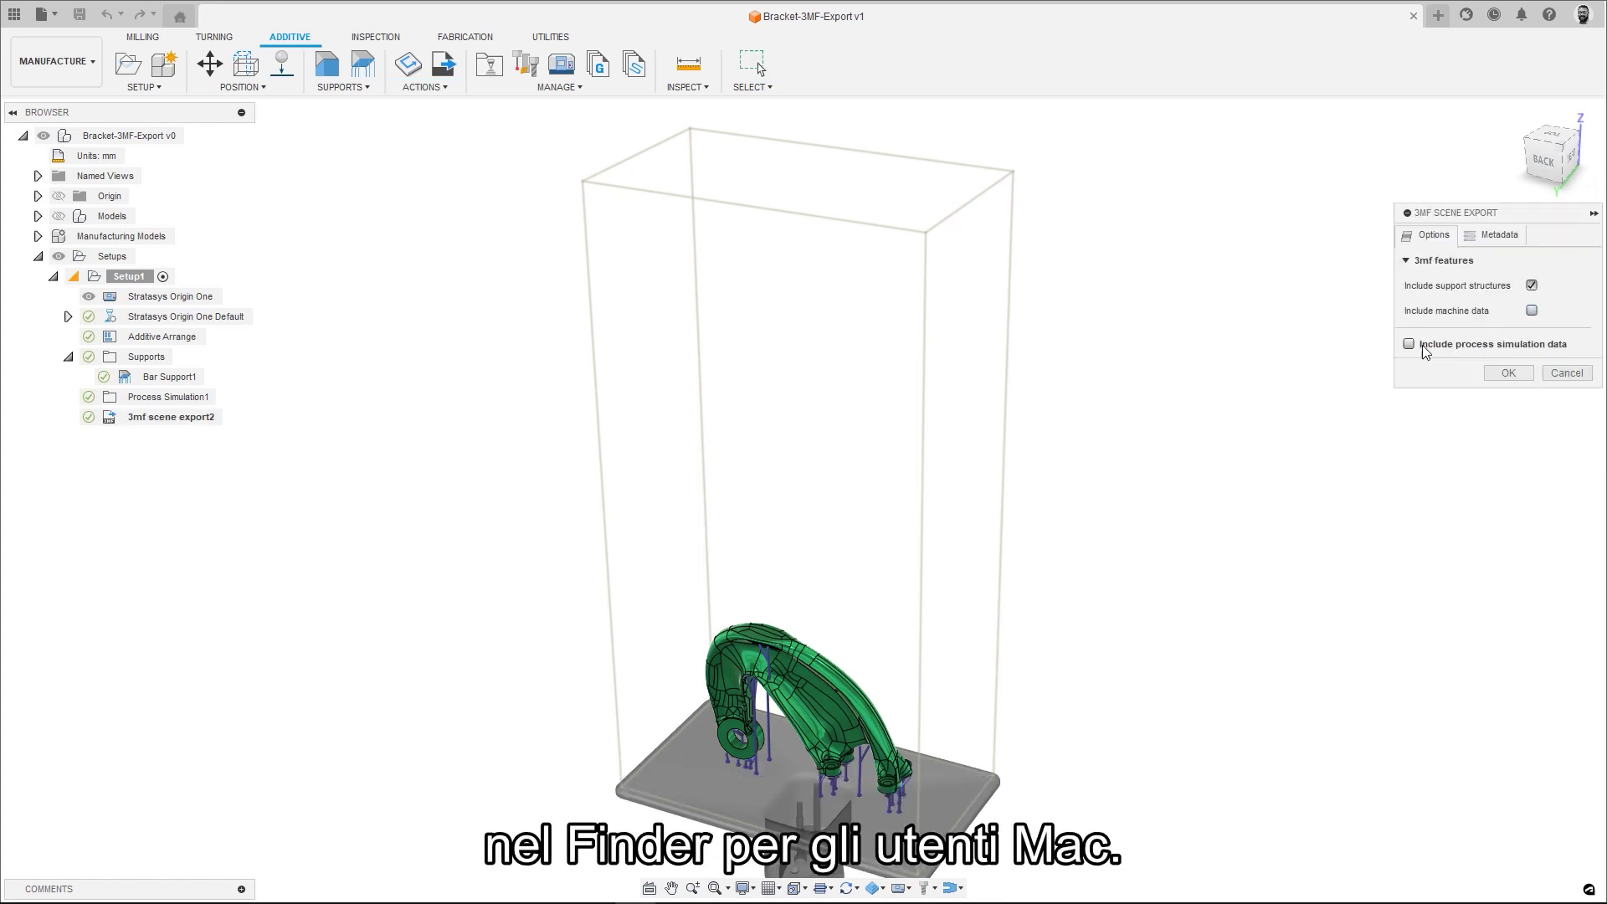
pyautogui.click(1507, 372)
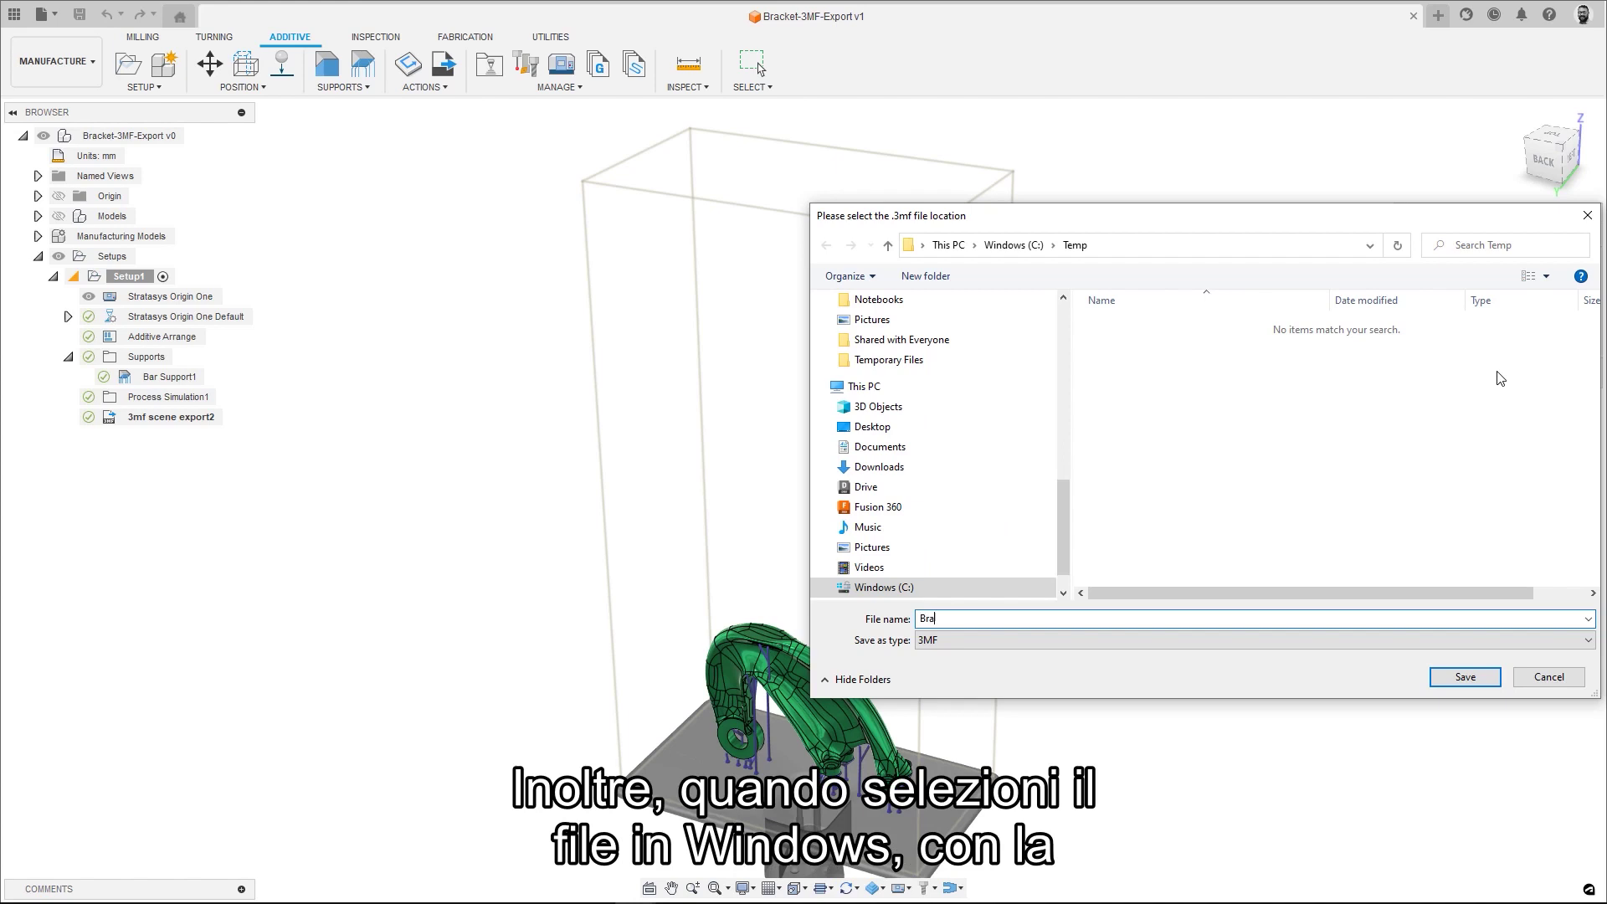
pyautogui.write('t')
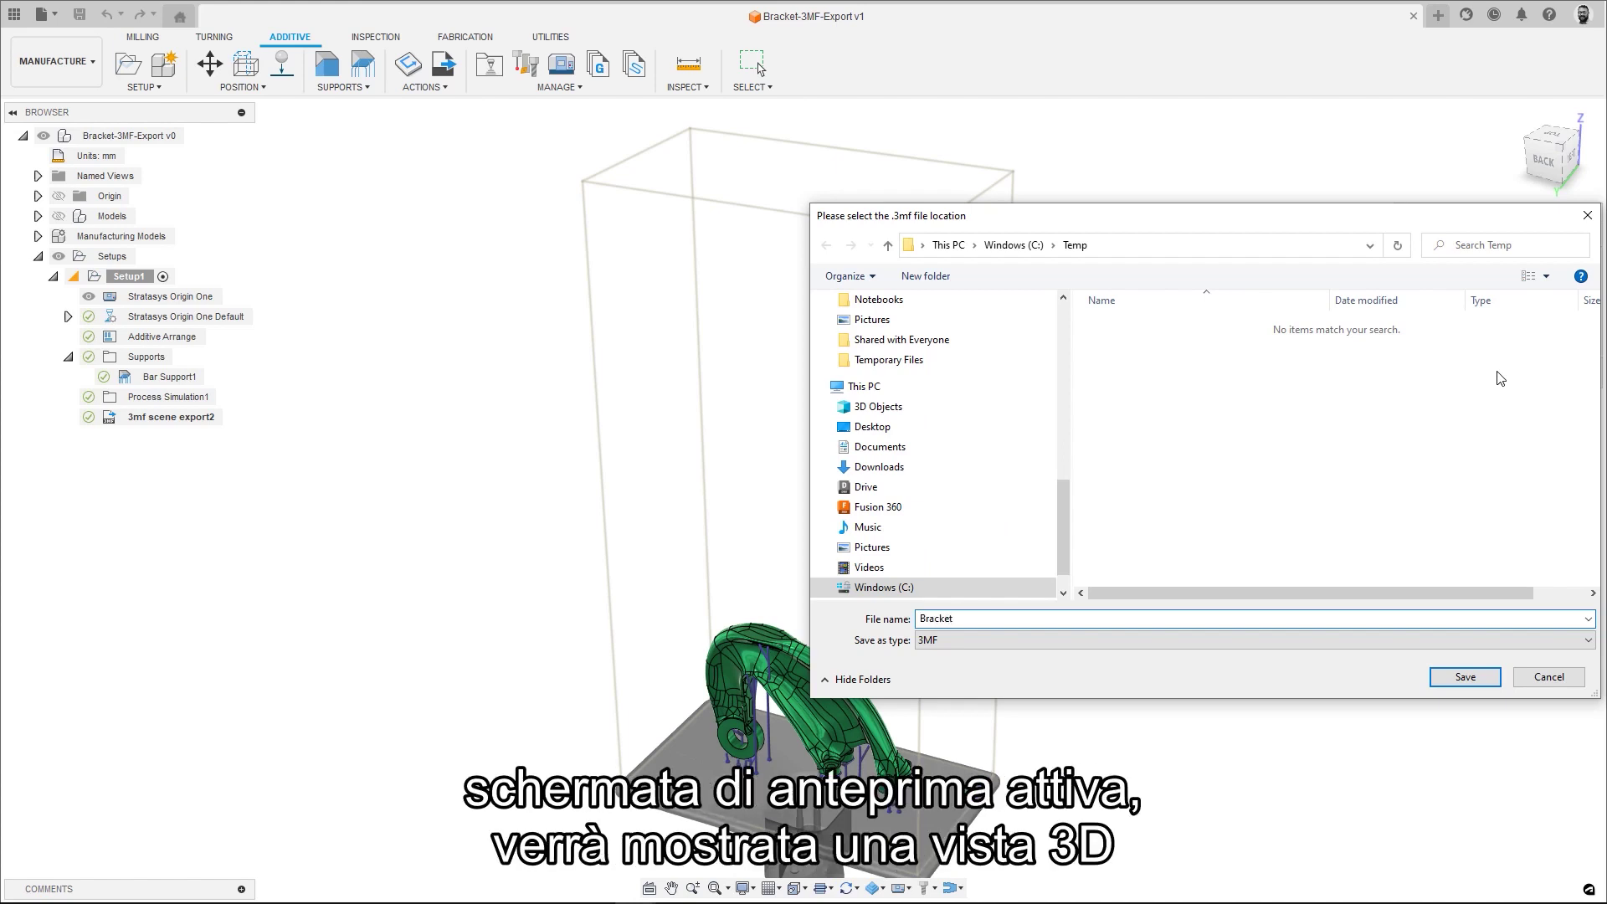
pyautogui.press('Return')
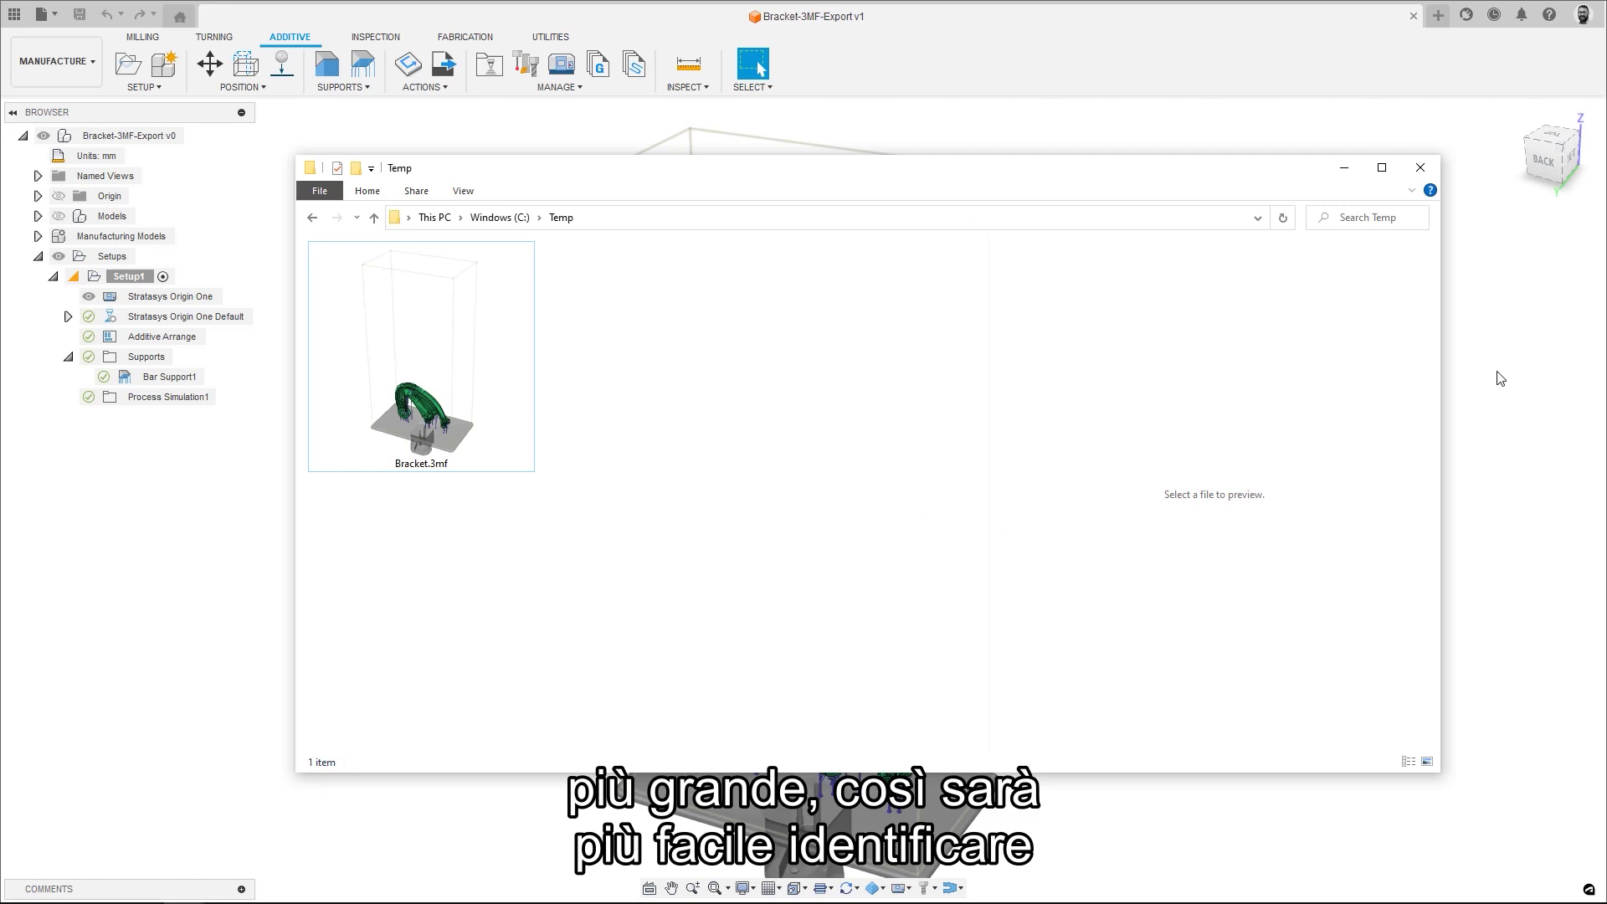
pyautogui.click(457, 352)
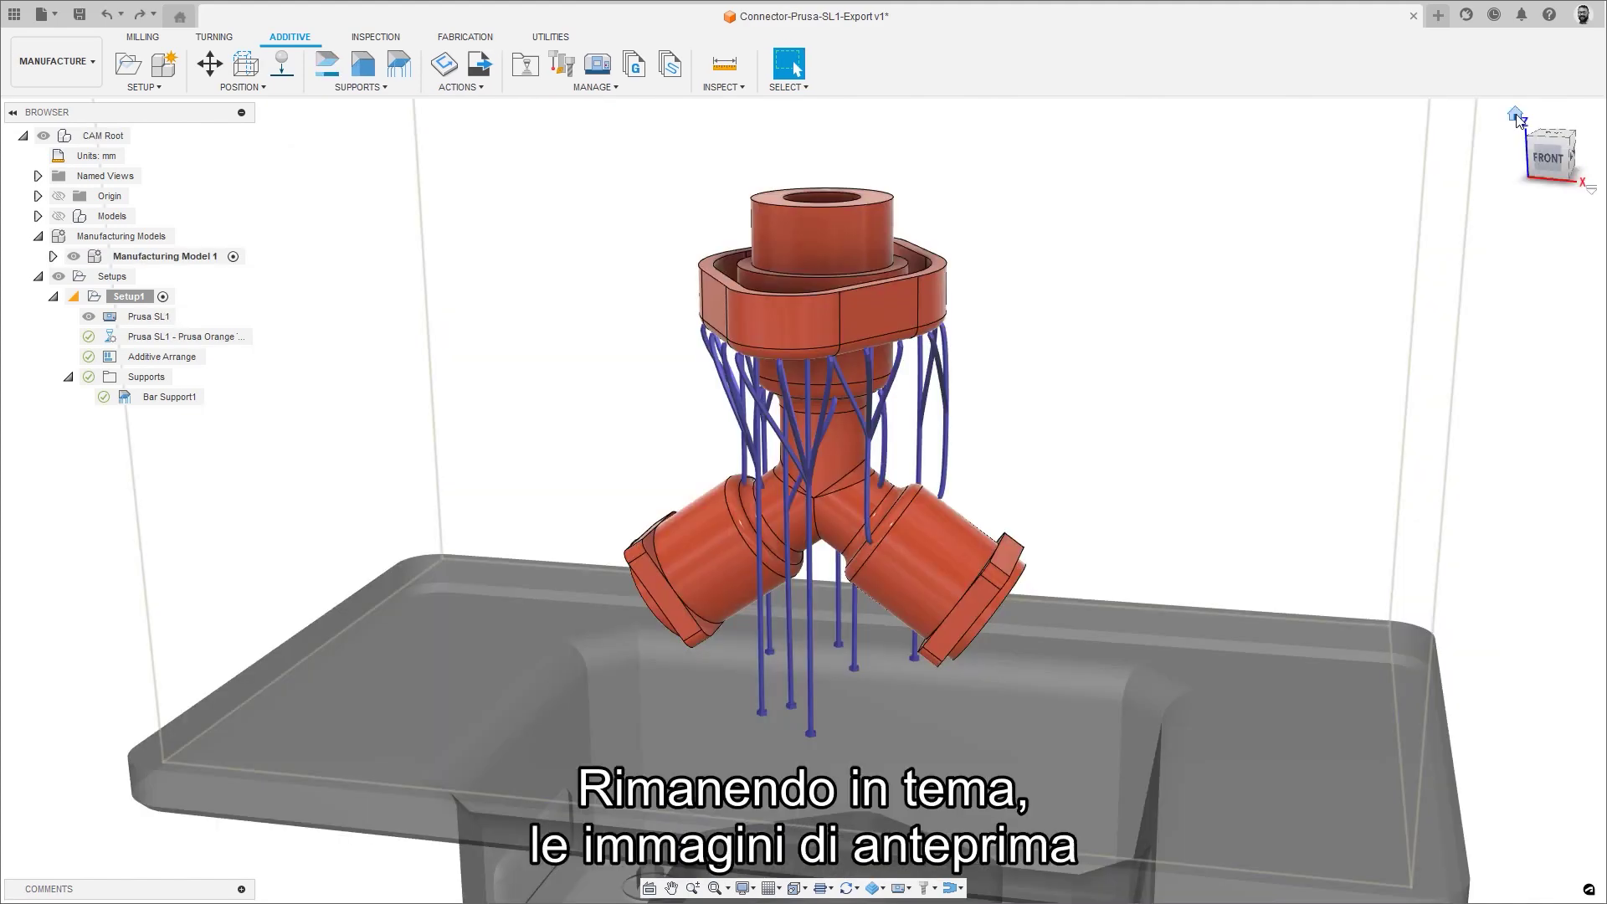
# - Create a machine build file for the Prusa SL1 setup in SL1 Archive format, saved as Connector in the C: drive's Temp folder
pyautogui.click(1516, 114)
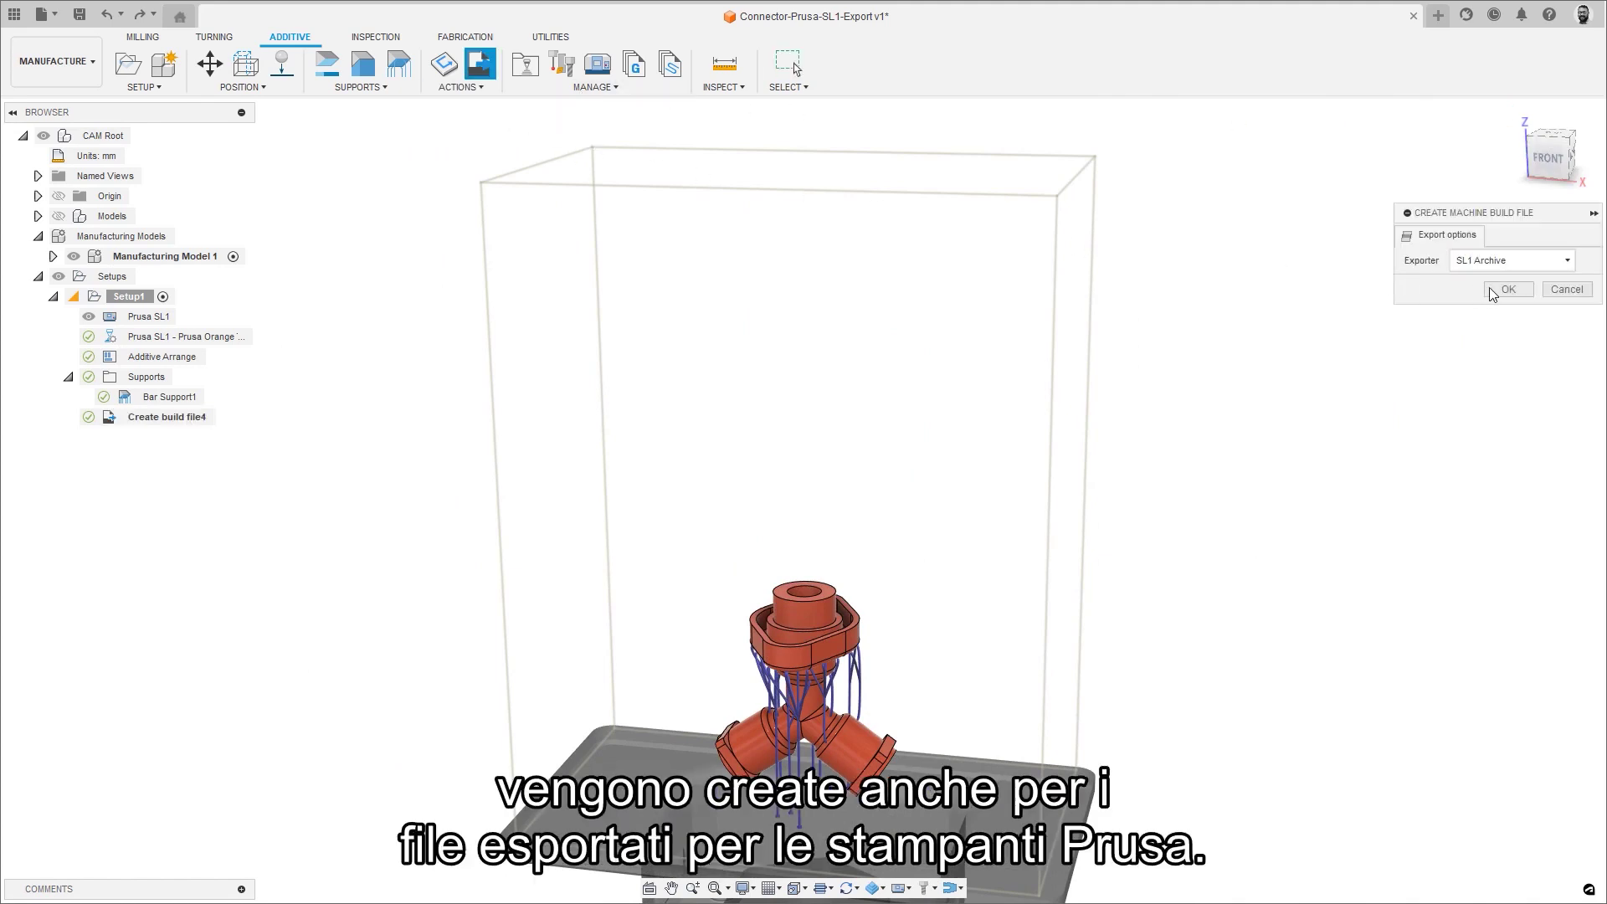
pyautogui.click(1489, 288)
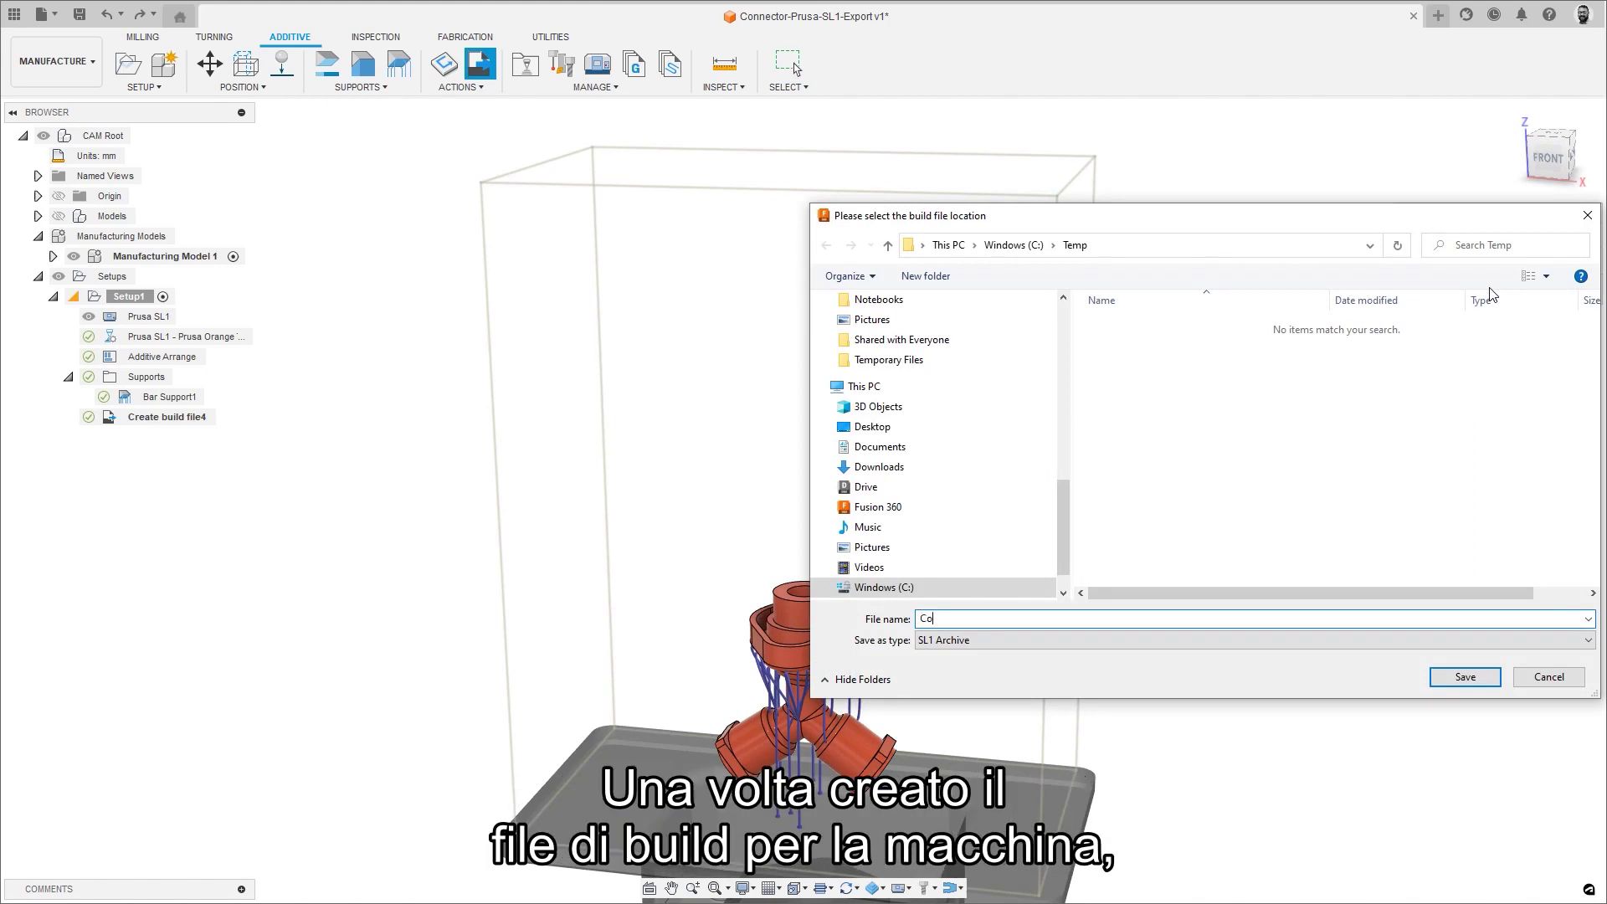
pyautogui.press('Return')
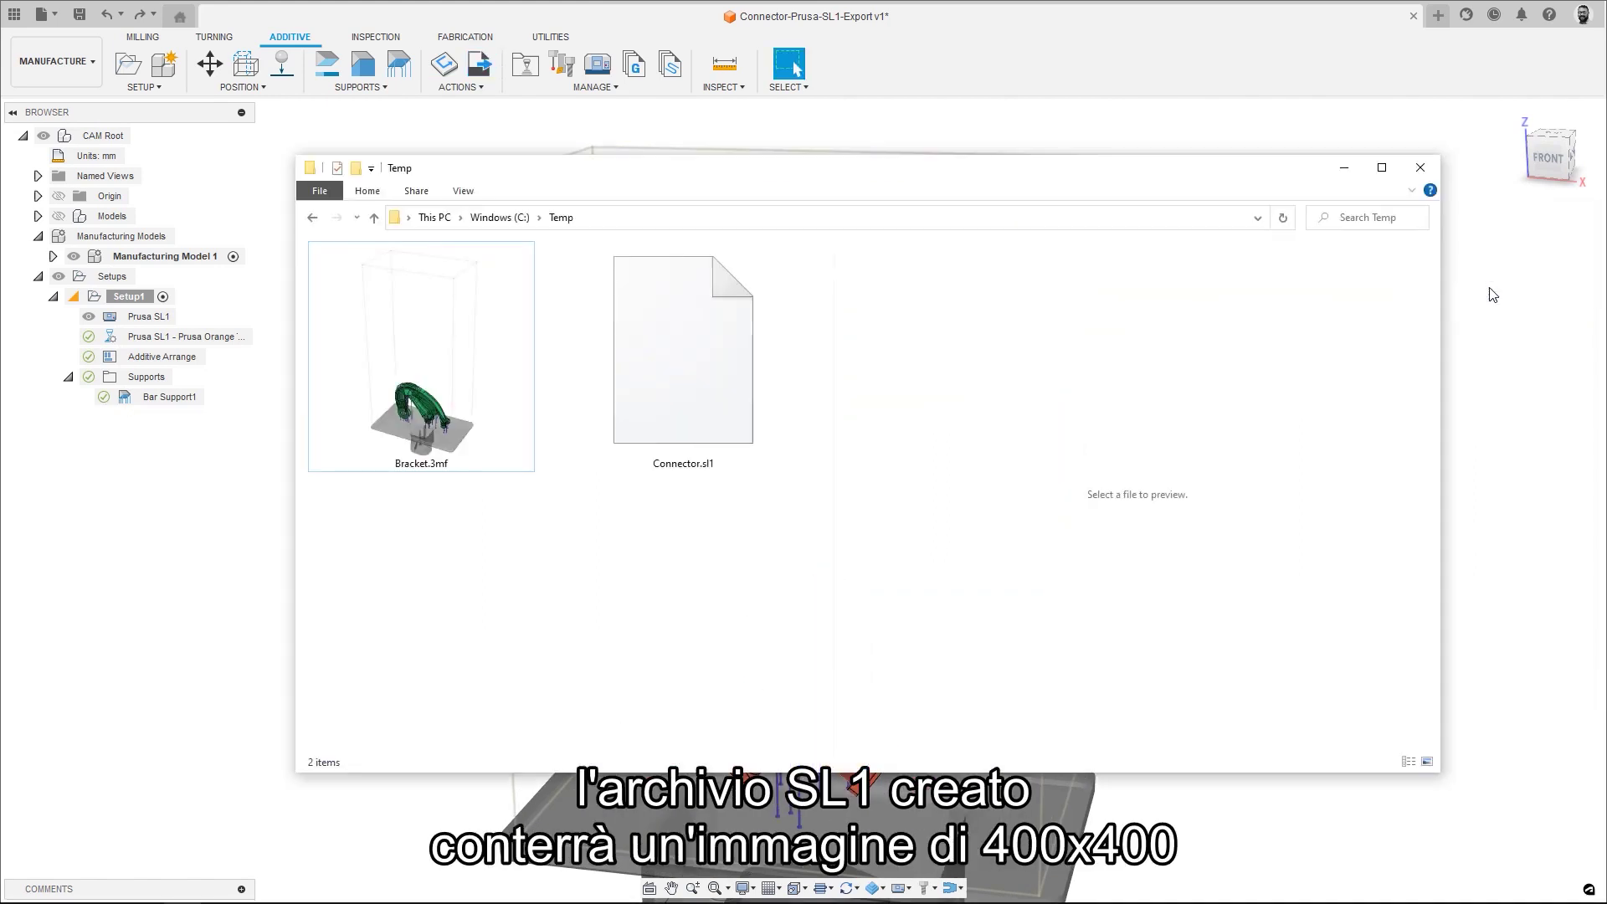
# - Extract Connector.sl1 to a Connector folder using 7-Zip and preview the 400x400 image in its thumbnail folder
pyautogui.rightClick(671, 353)
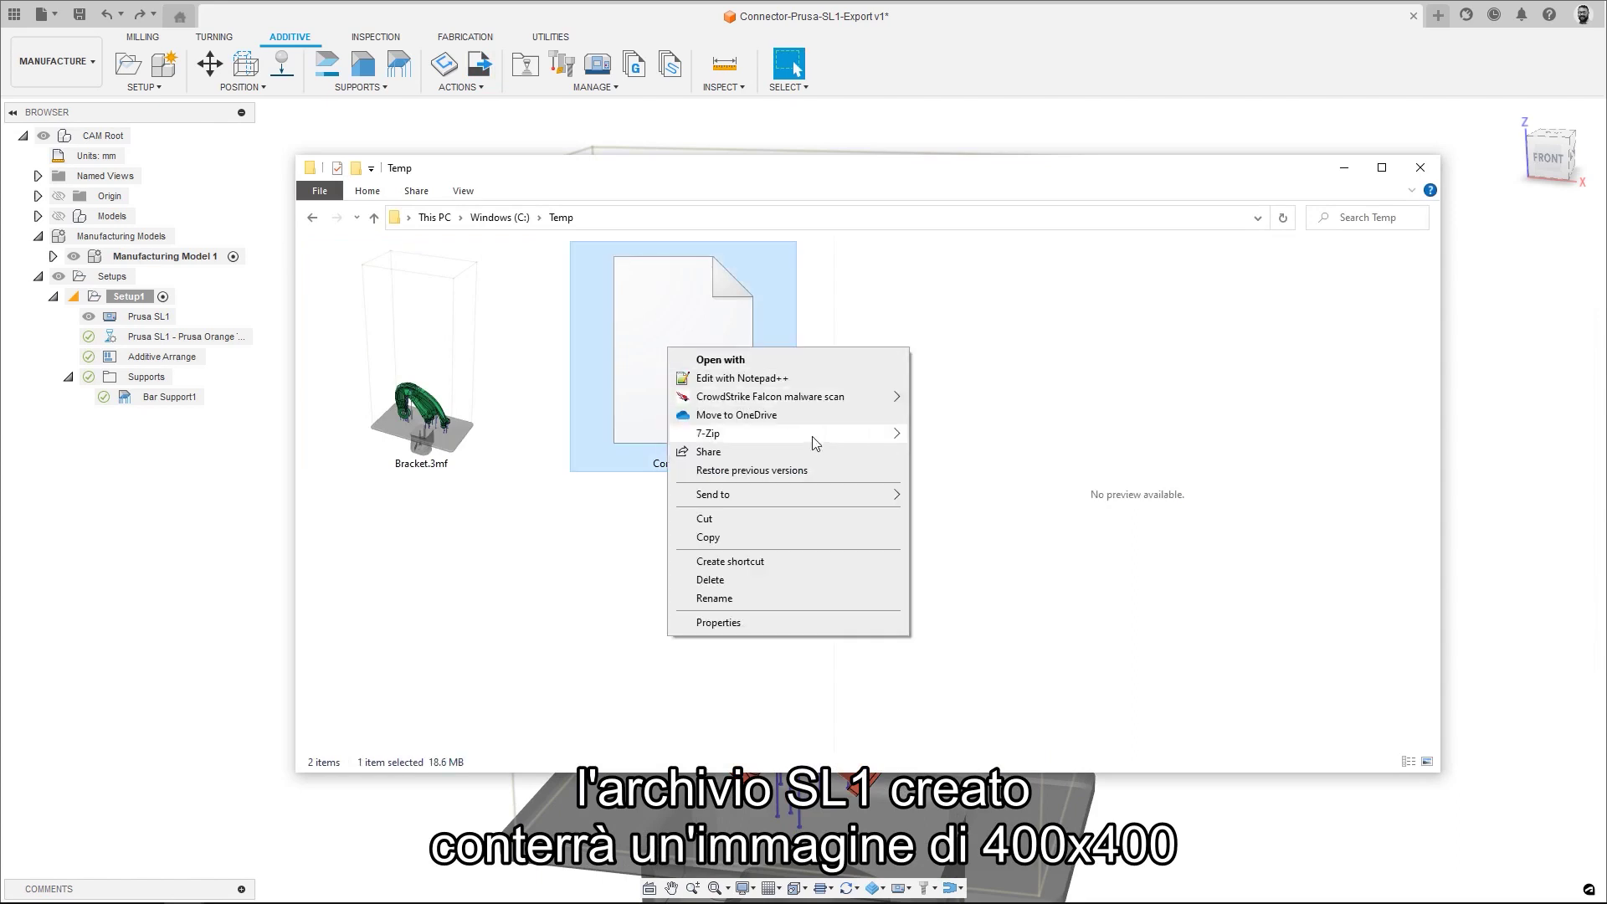
pyautogui.moveTo(817, 443)
pyautogui.click(986, 509)
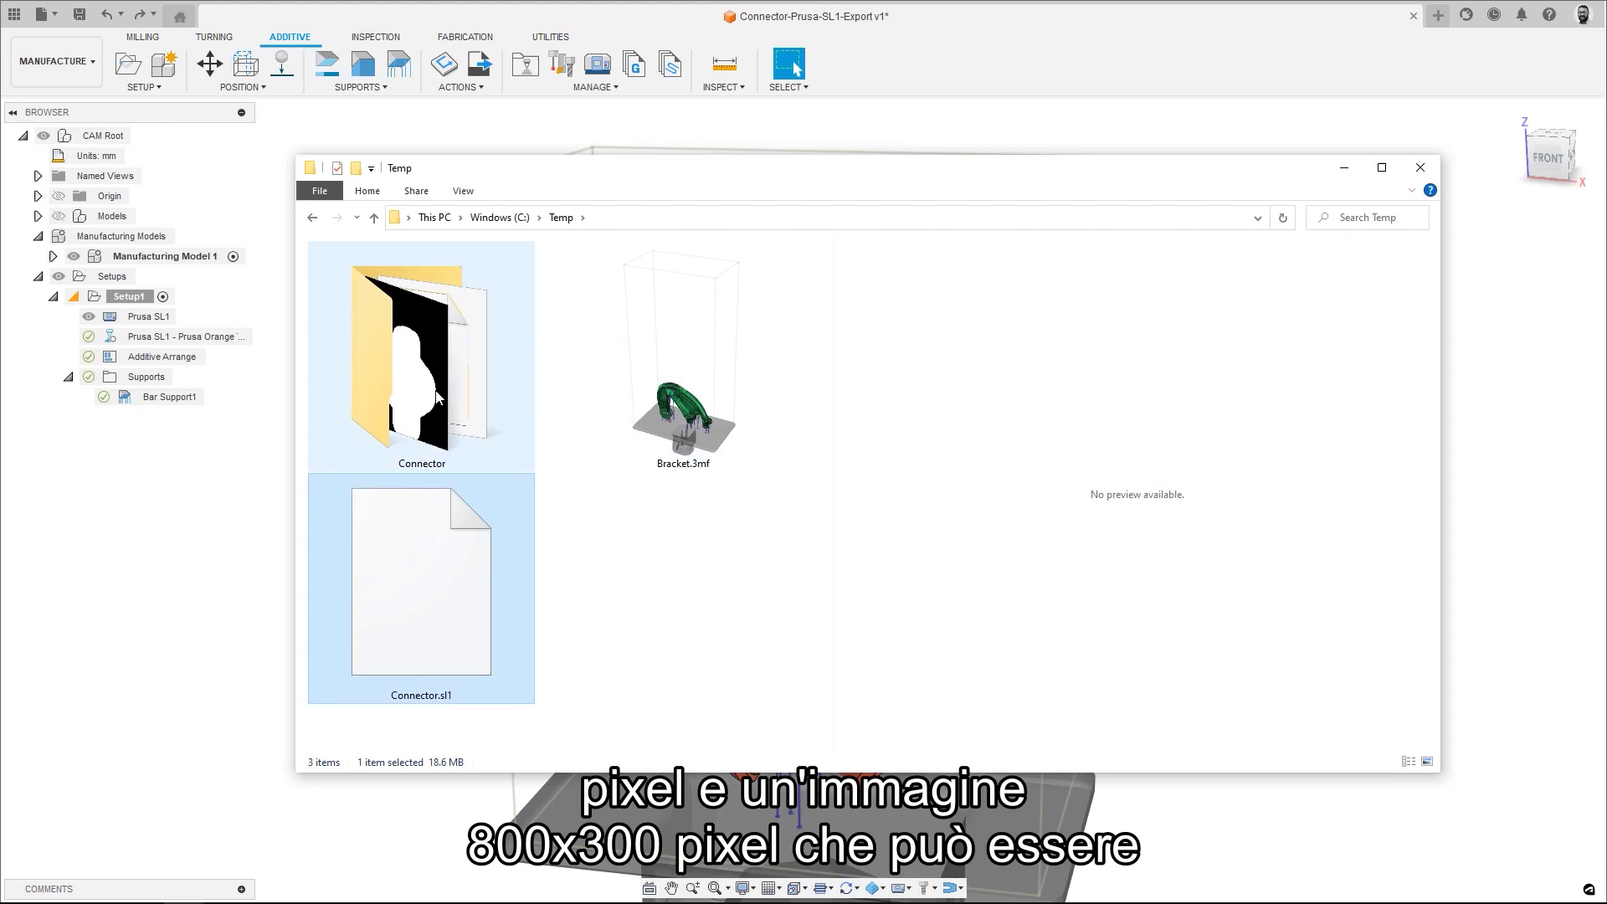
pyautogui.doubleClick(388, 337)
pyautogui.click(344, 298)
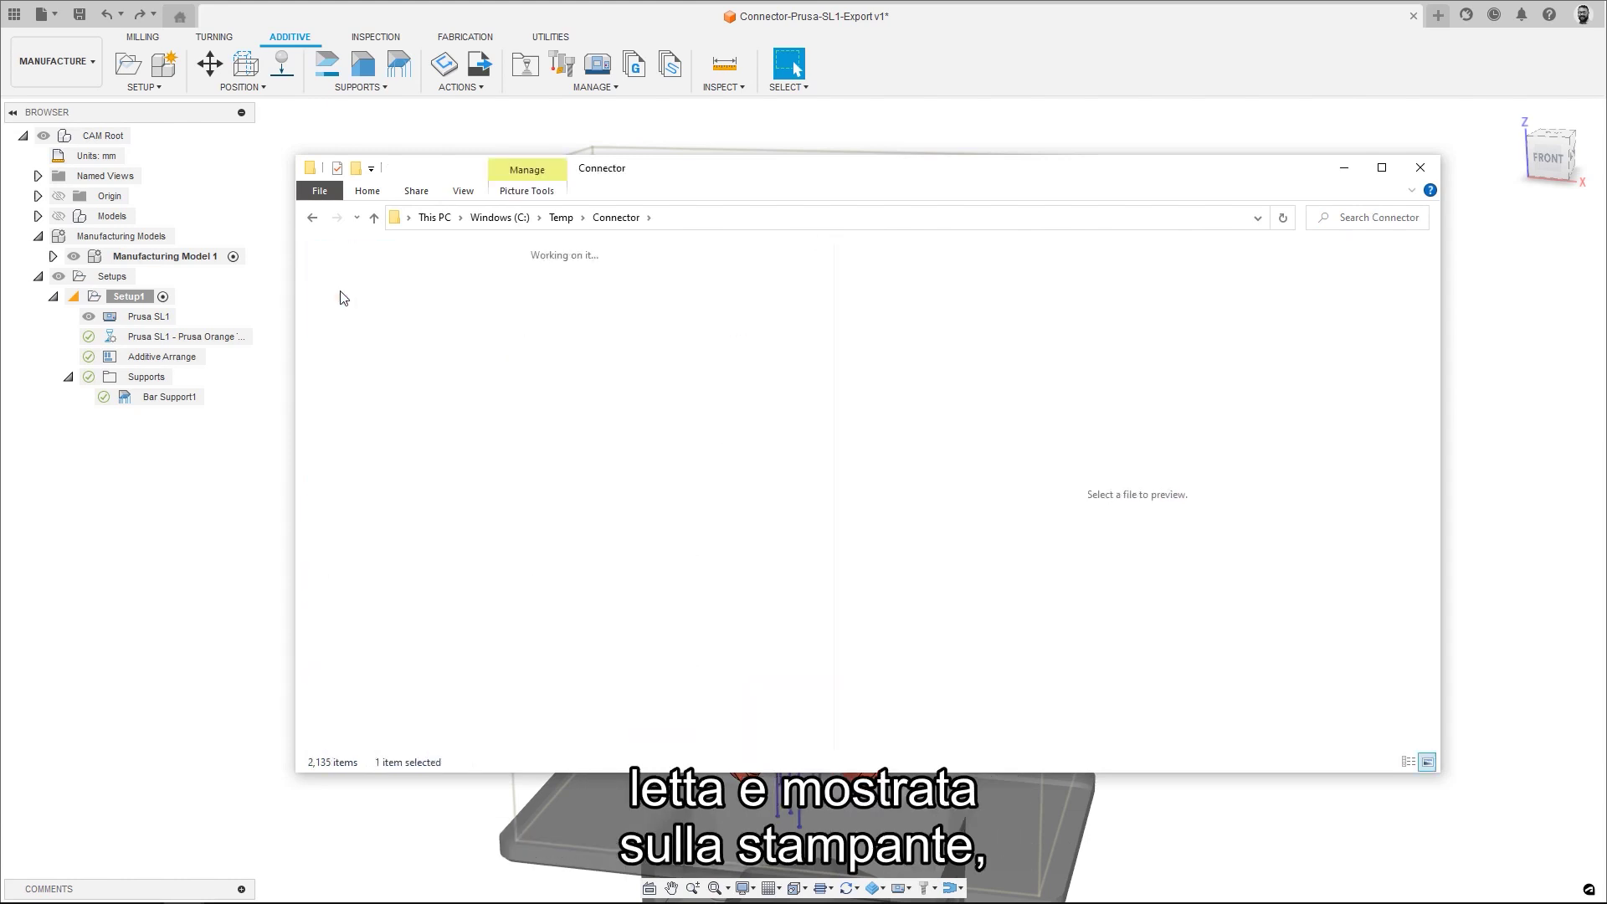
pyautogui.click(343, 298)
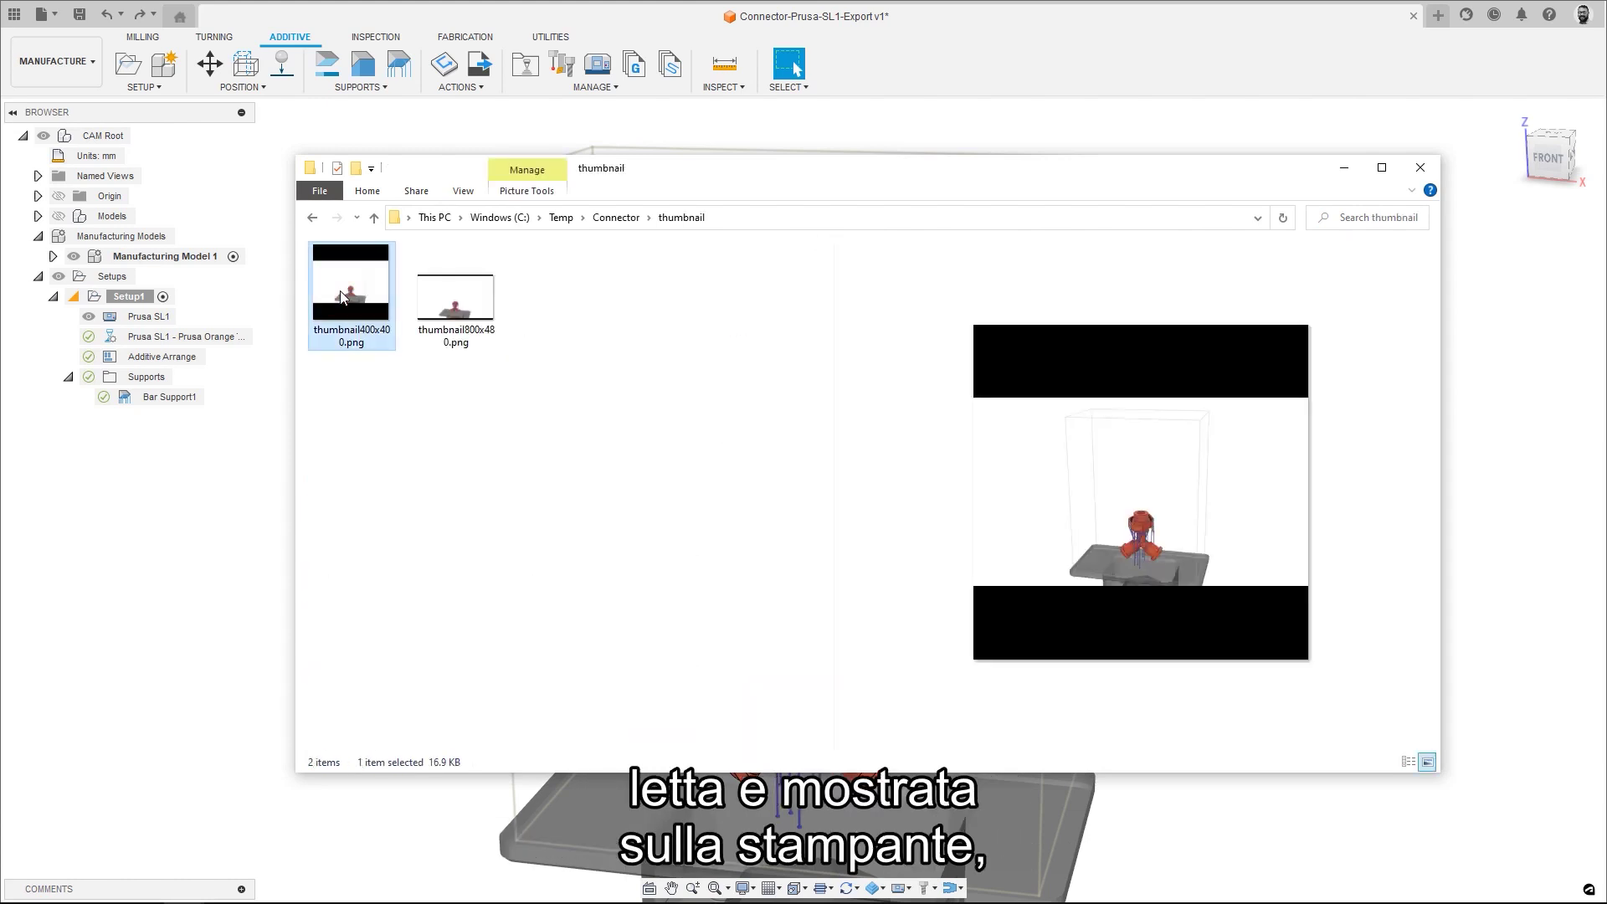
# - Preview the 800x480 image in the Connector thumbnail folder
pyautogui.click(462, 314)
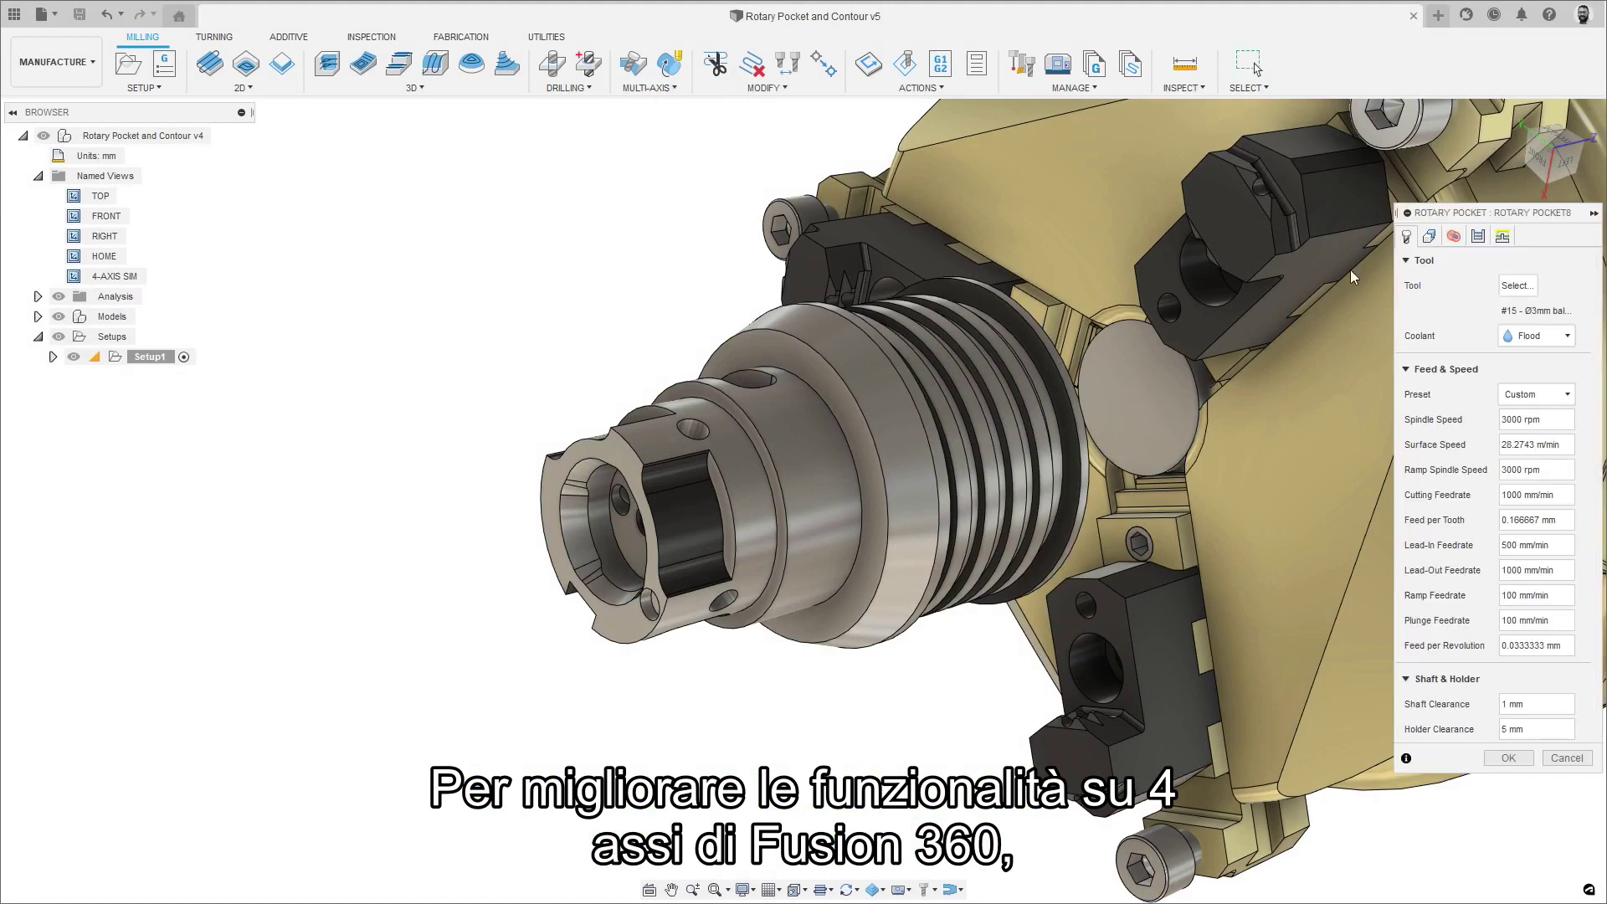
# - Open the geometry settings of the Rotary Pocket operation
pyautogui.click(1430, 238)
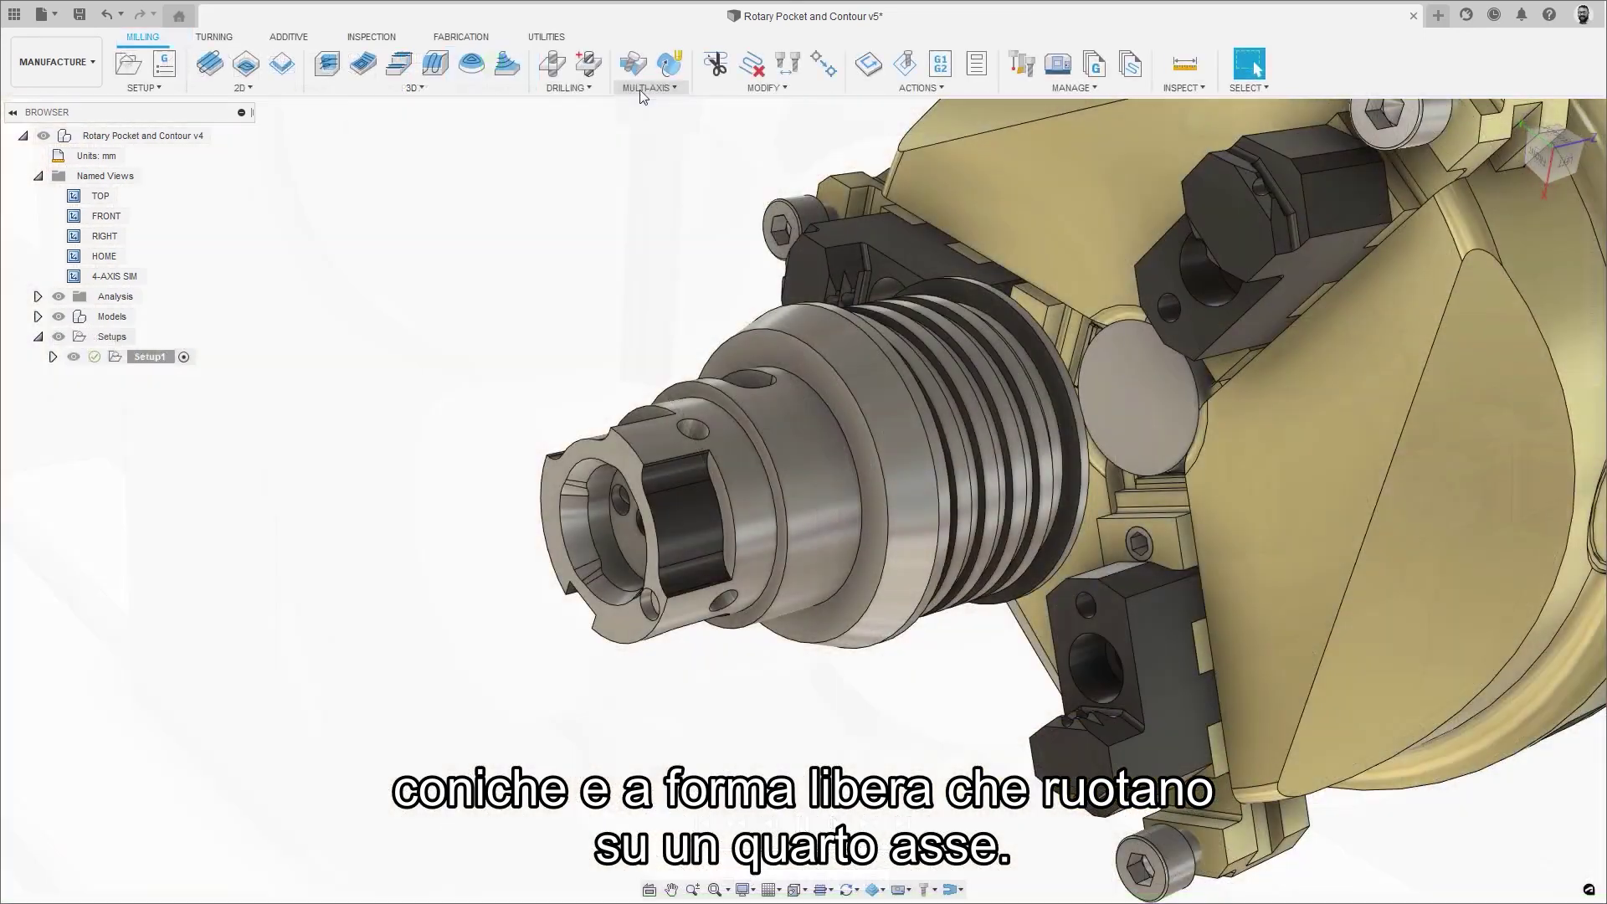
# - Start a Rotary Contour operation and assign it tool 10, the 2 mm flat end mill, filtering the tool library by flat end mills
pyautogui.click(653, 180)
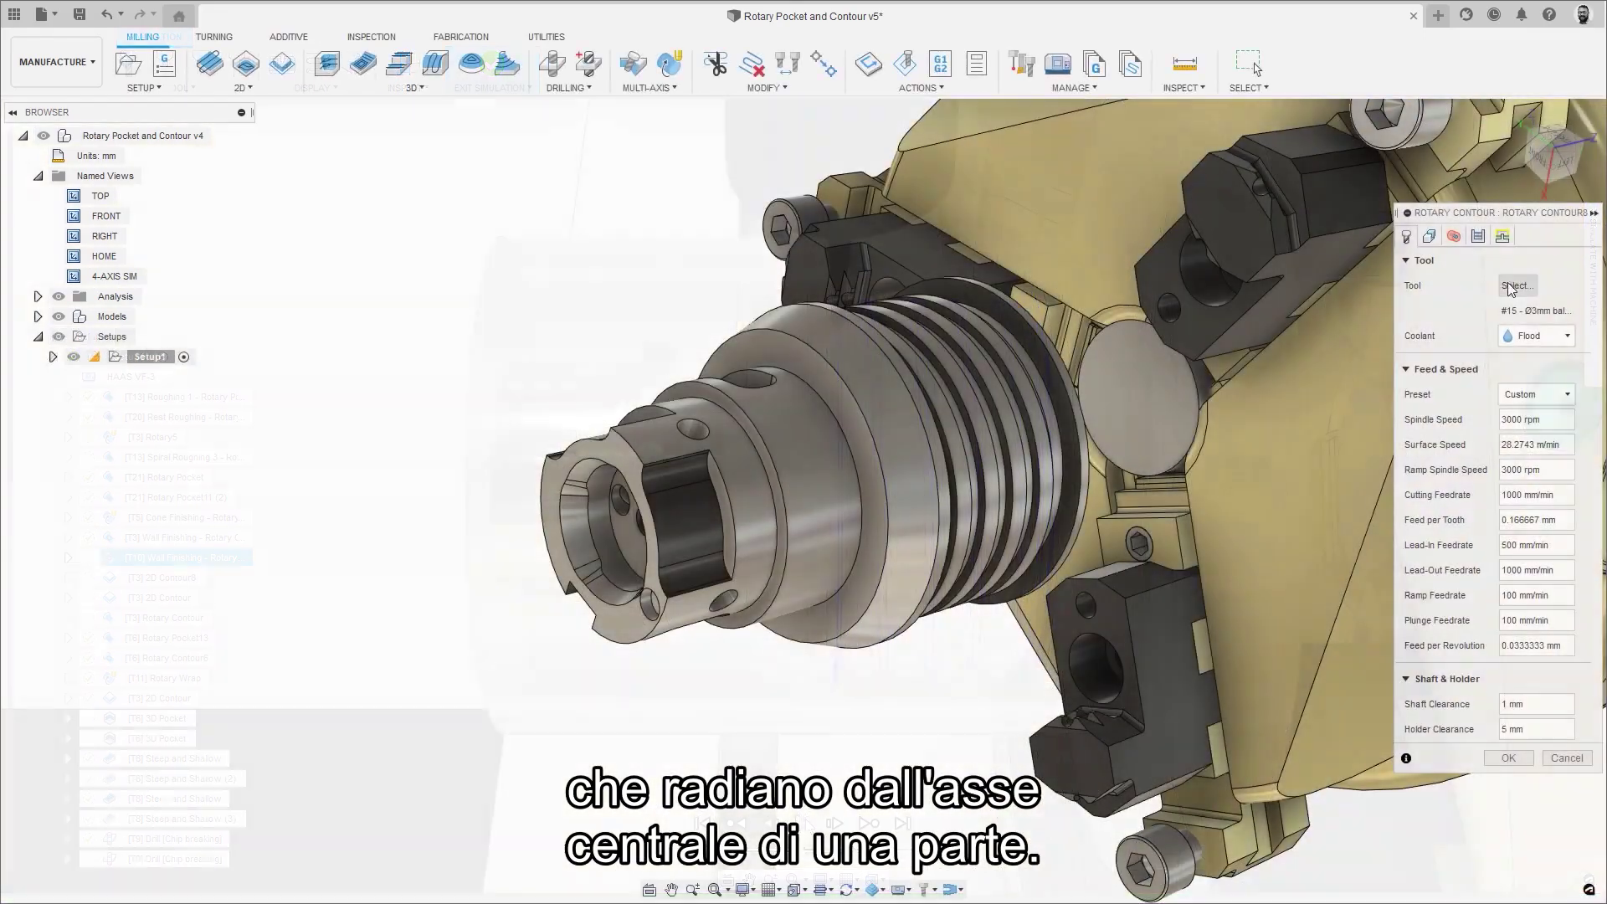
pyautogui.click(1515, 286)
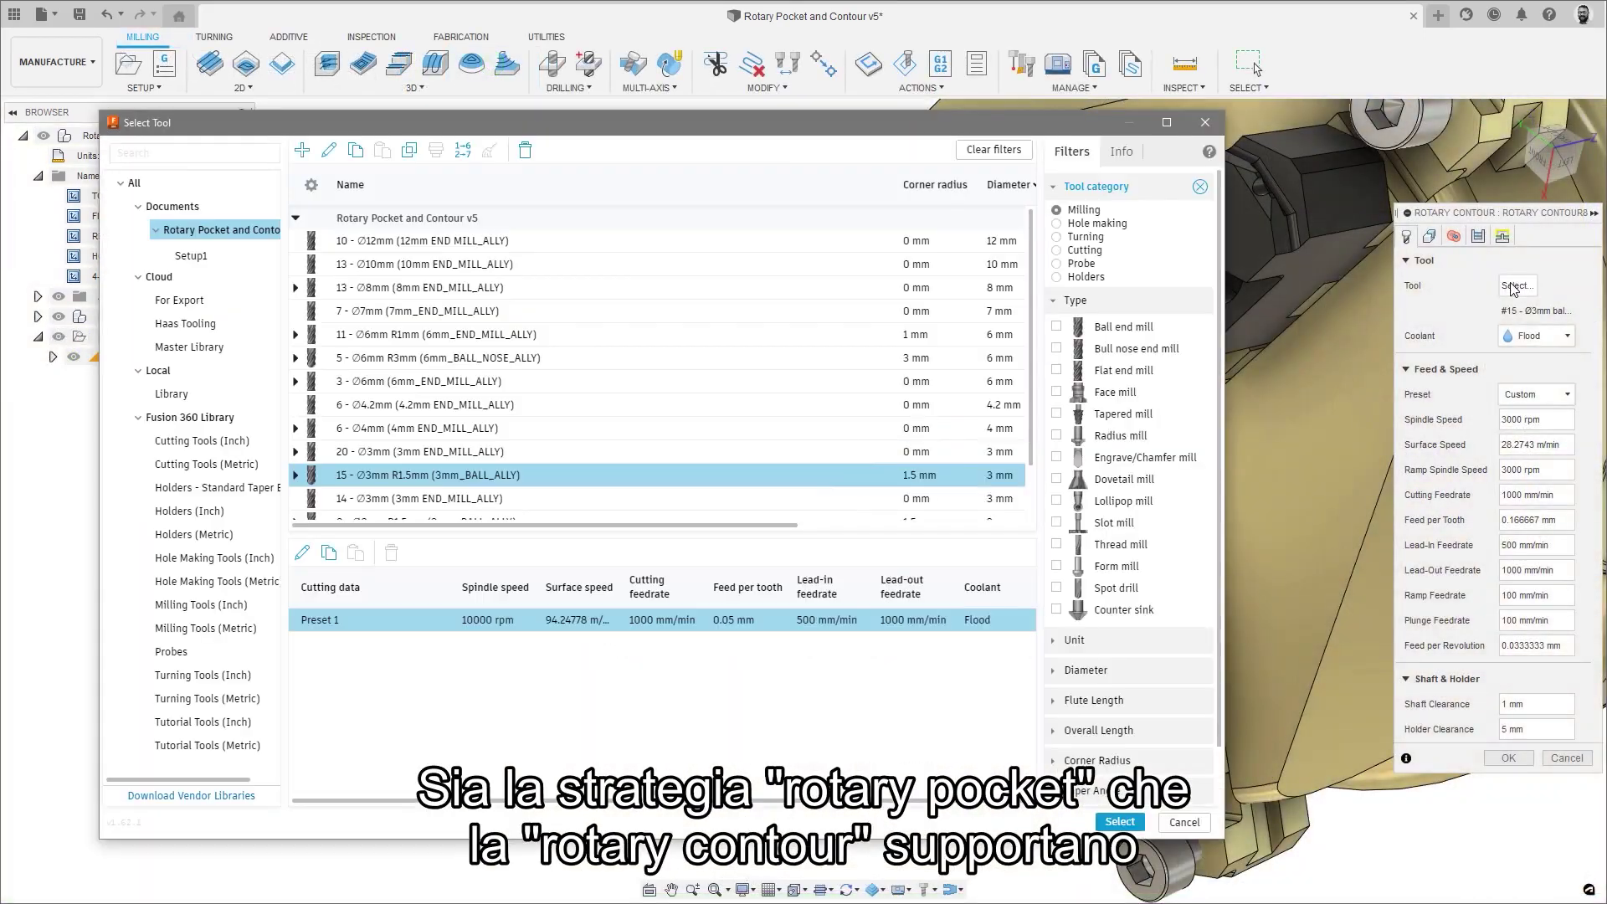
pyautogui.click(1055, 371)
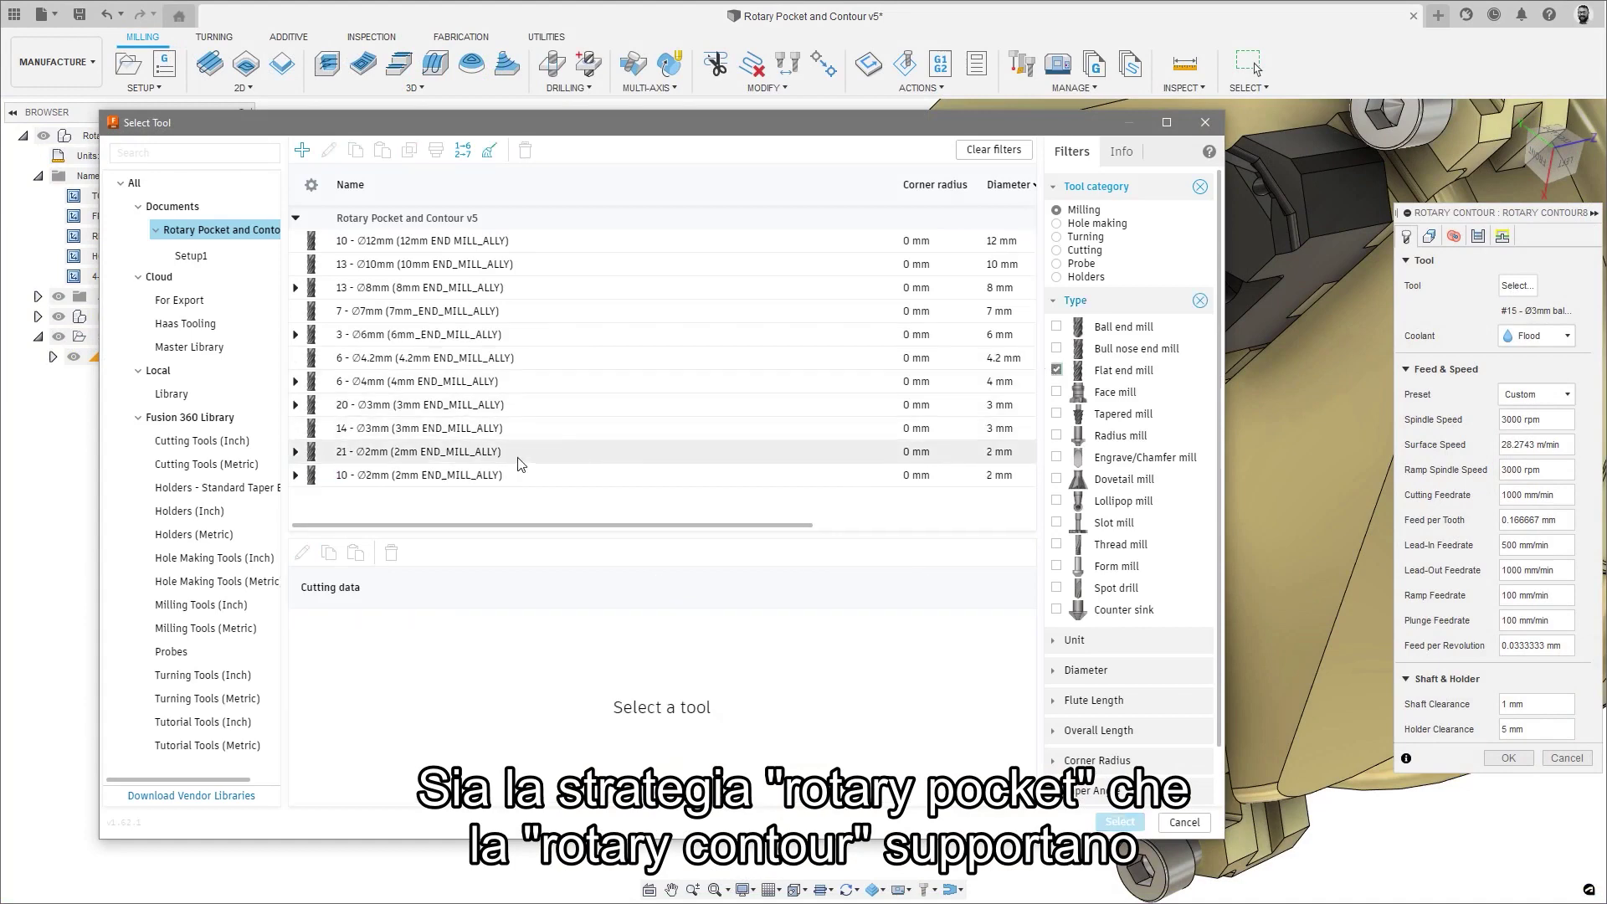
pyautogui.click(474, 476)
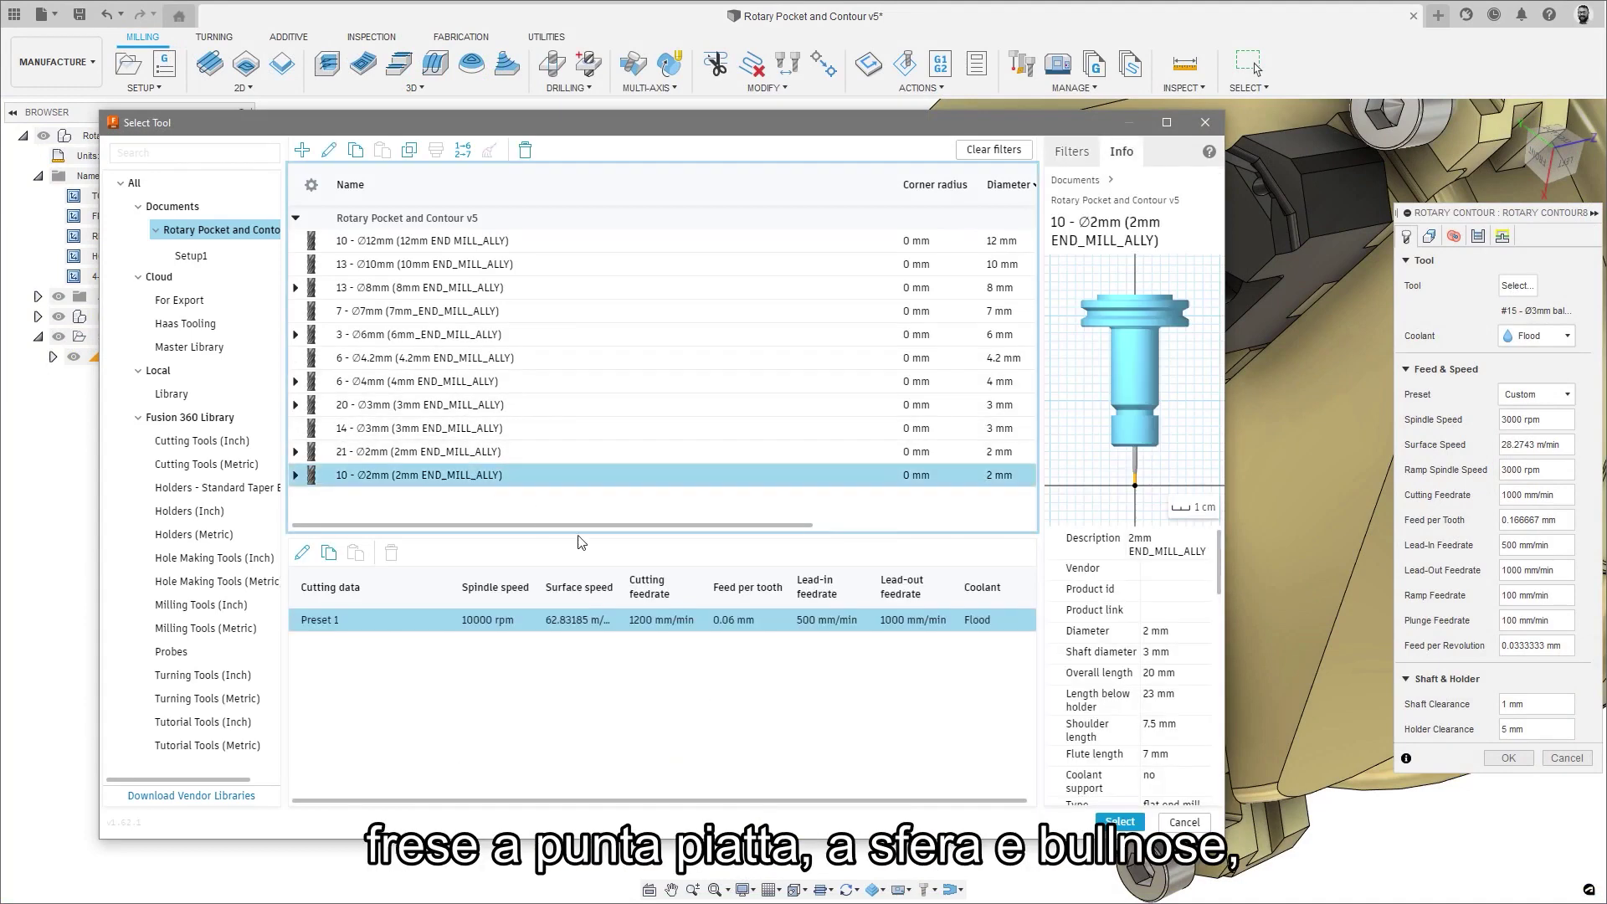
pyautogui.click(1121, 823)
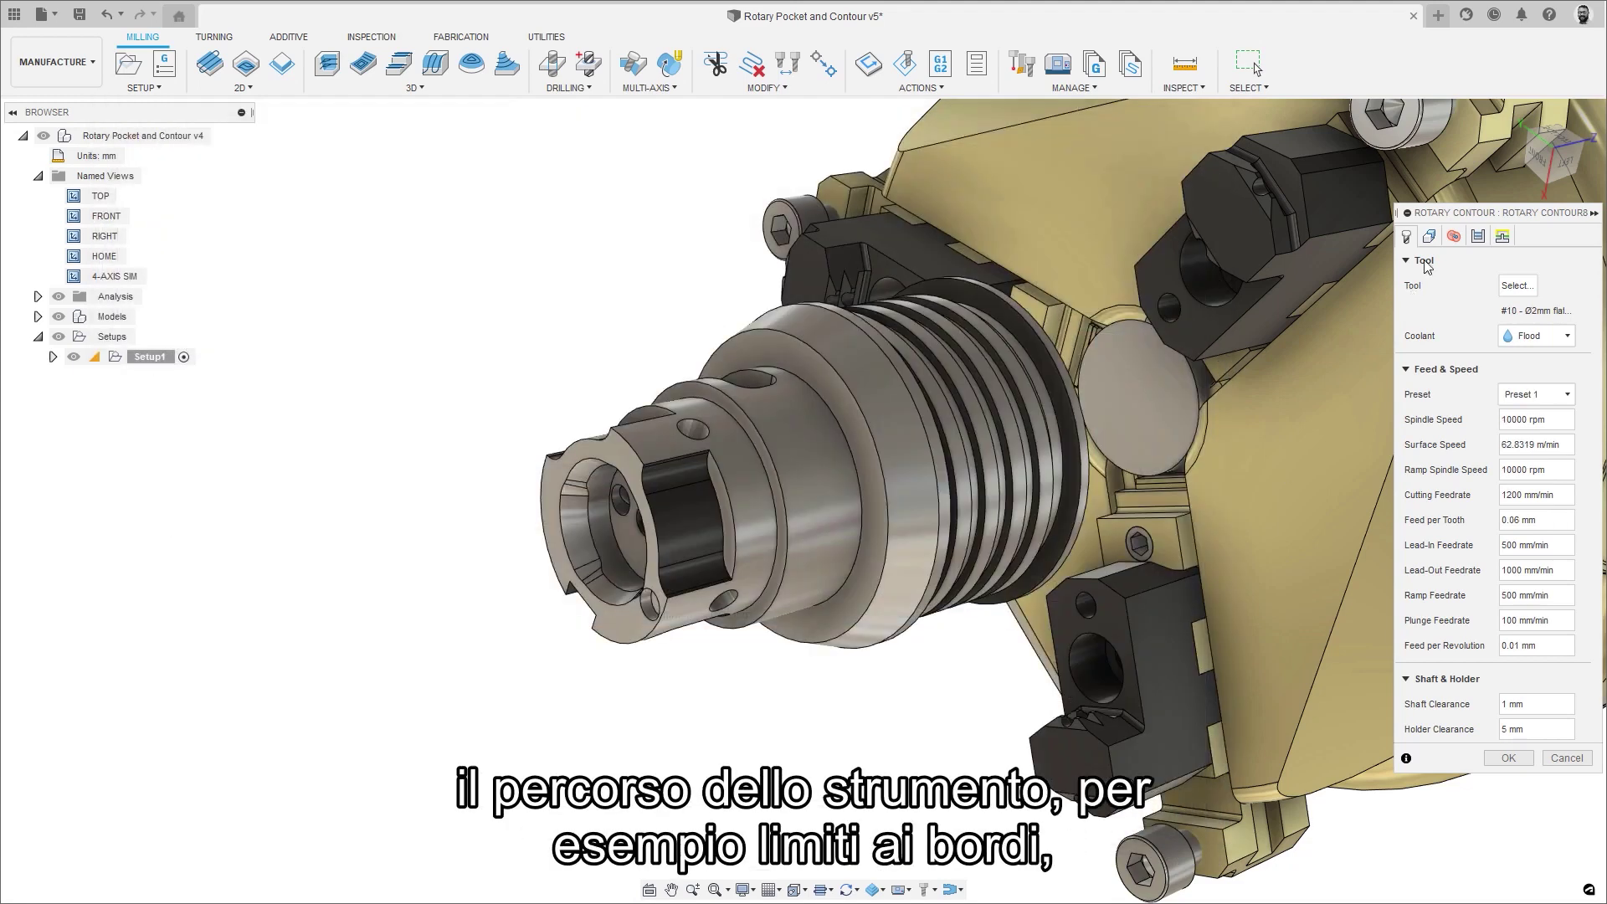
# - Offset the Rotary Contour's front machining limit by -46 mm from the stock front
pyautogui.click(1433, 237)
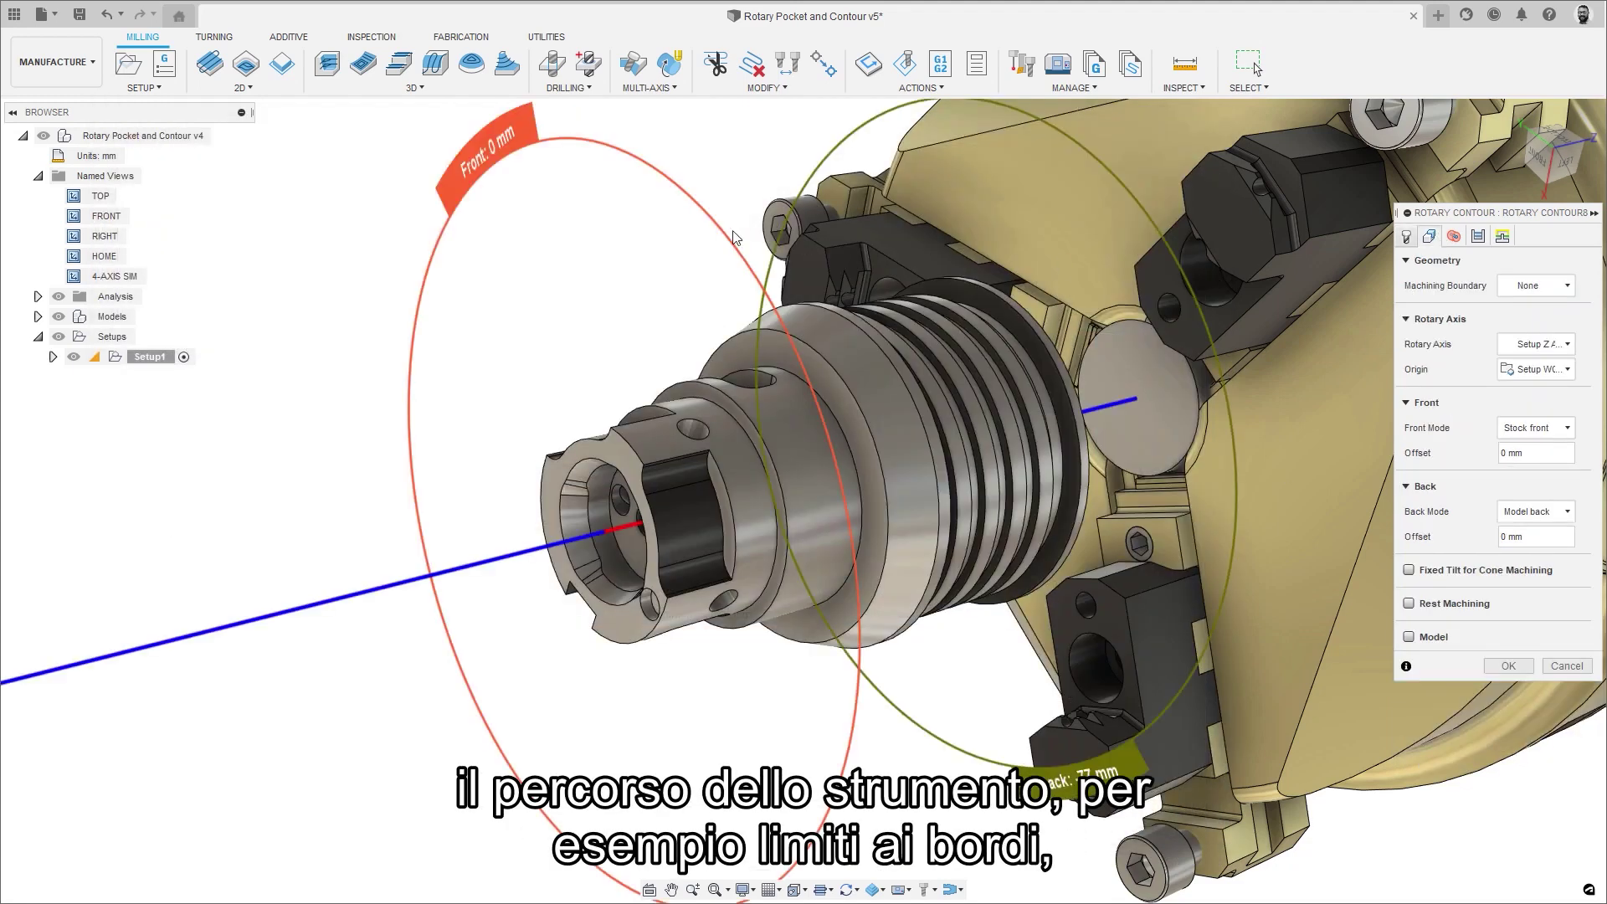
pyautogui.moveTo(735, 238); pyautogui.dragTo(933, 214)
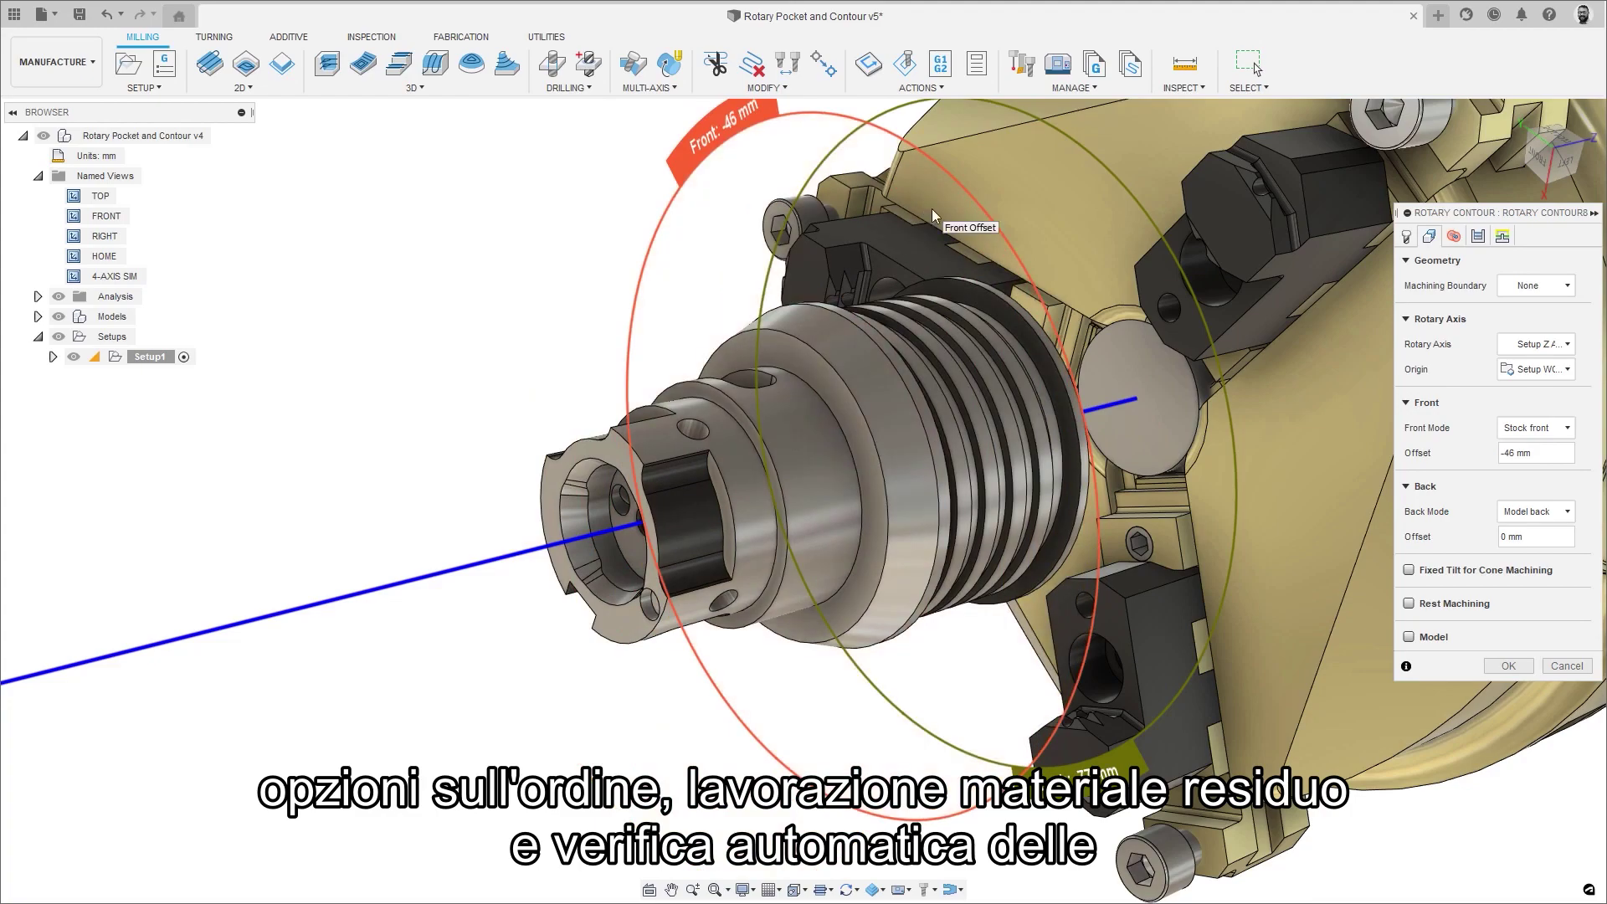
pyautogui.click(1454, 236)
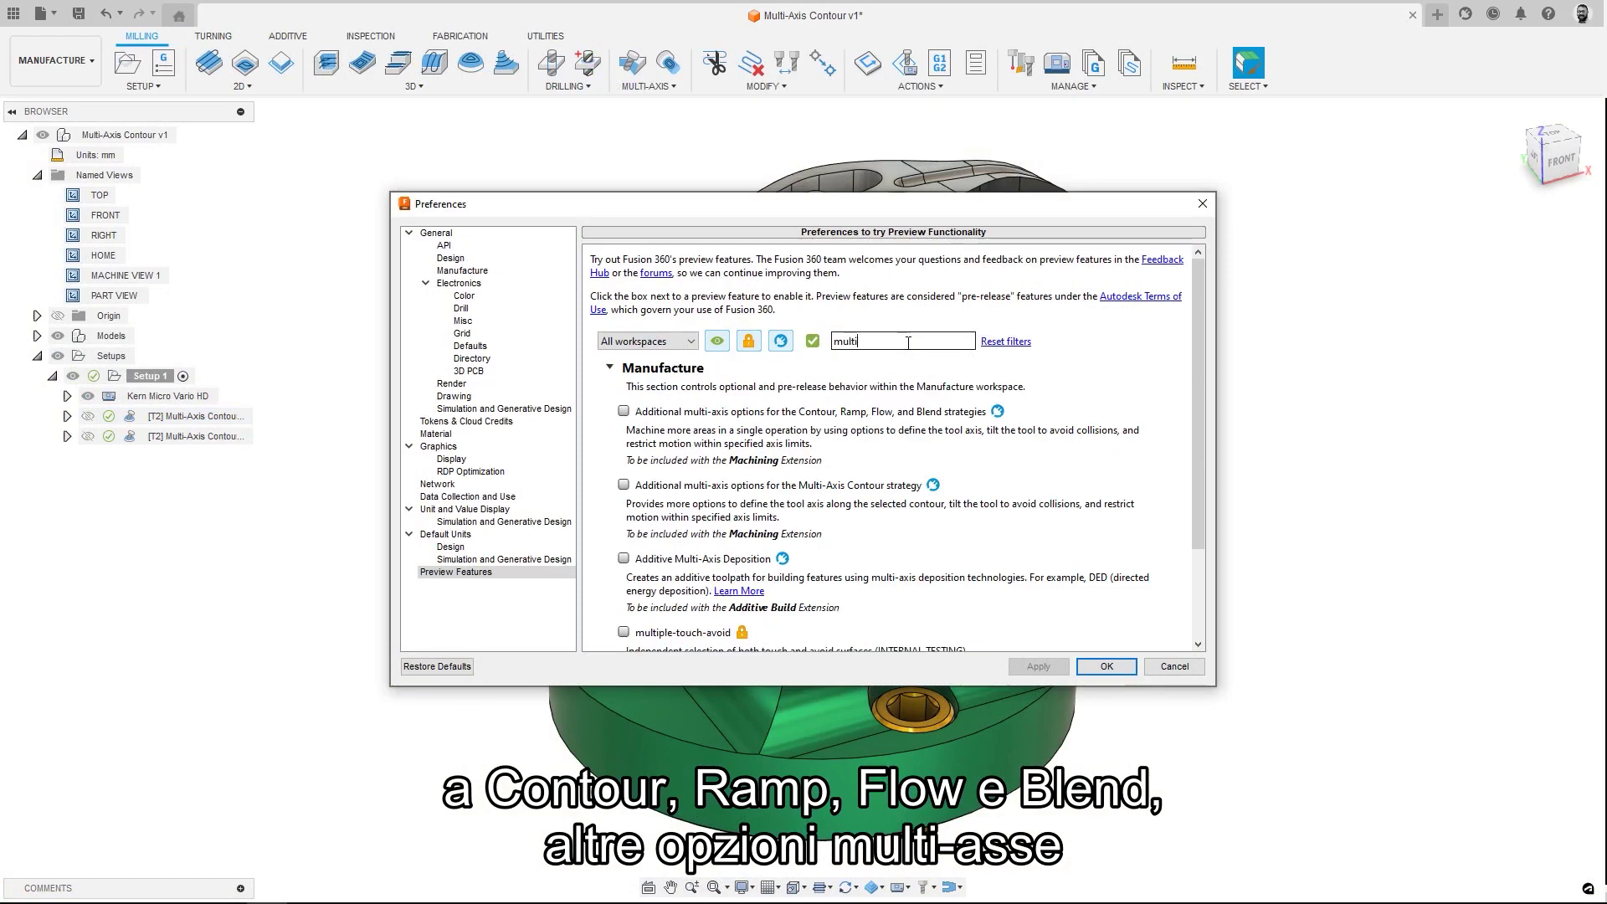
# - Enable the preview features with additional multi-axis options for Contour, Ramp, Flow and Blend and for the Multi-Axis Contour strategy
pyautogui.click(624, 411)
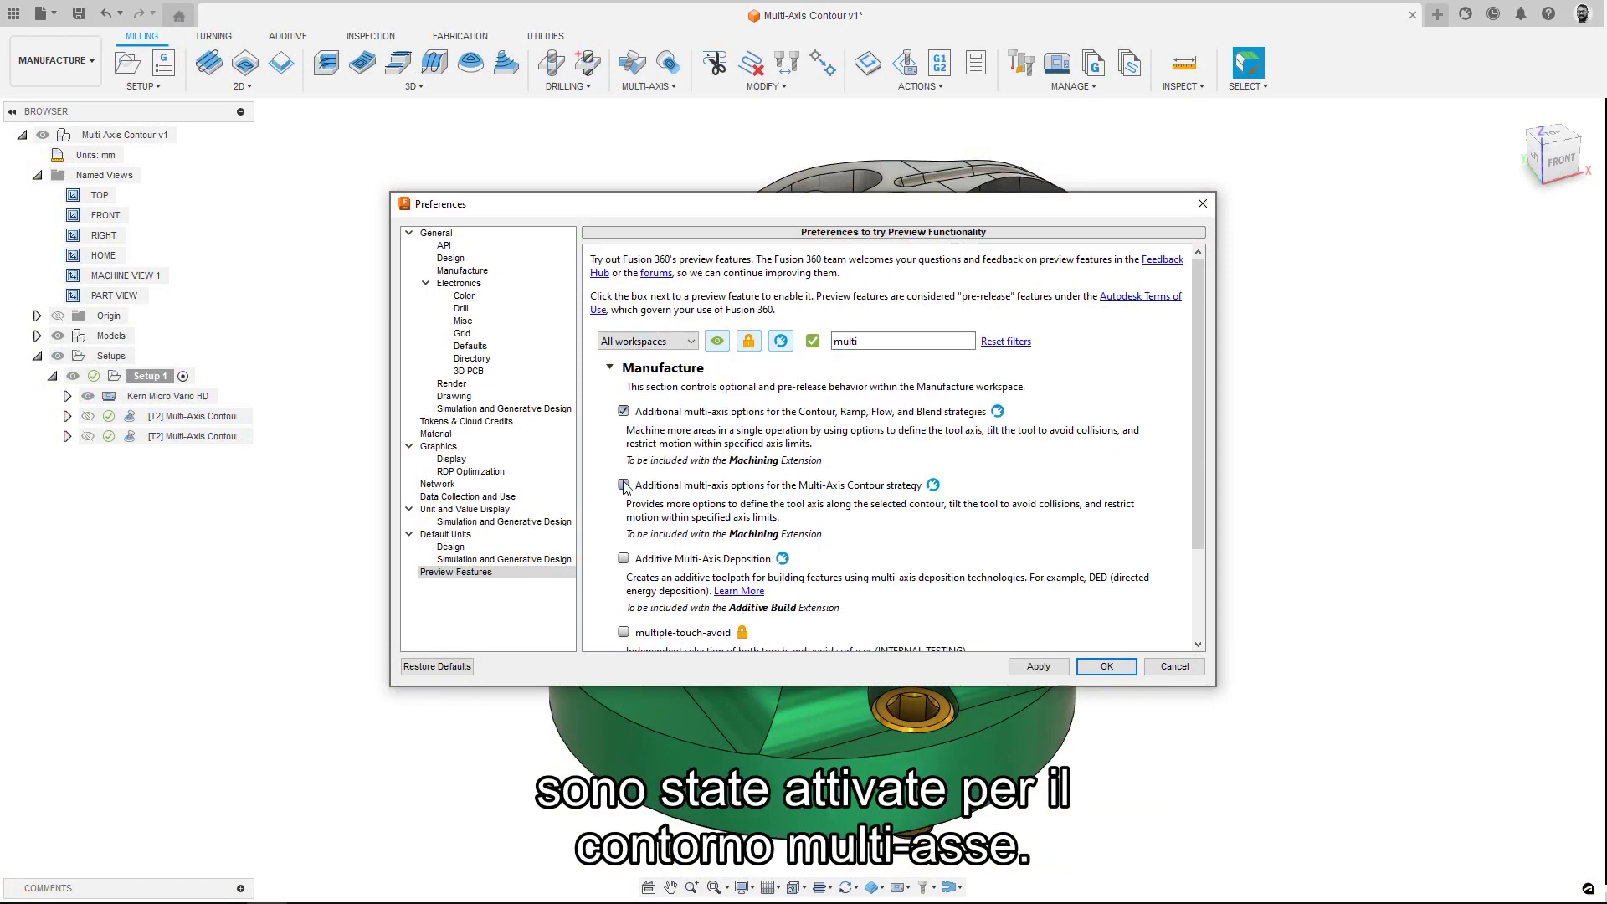
pyautogui.click(1091, 667)
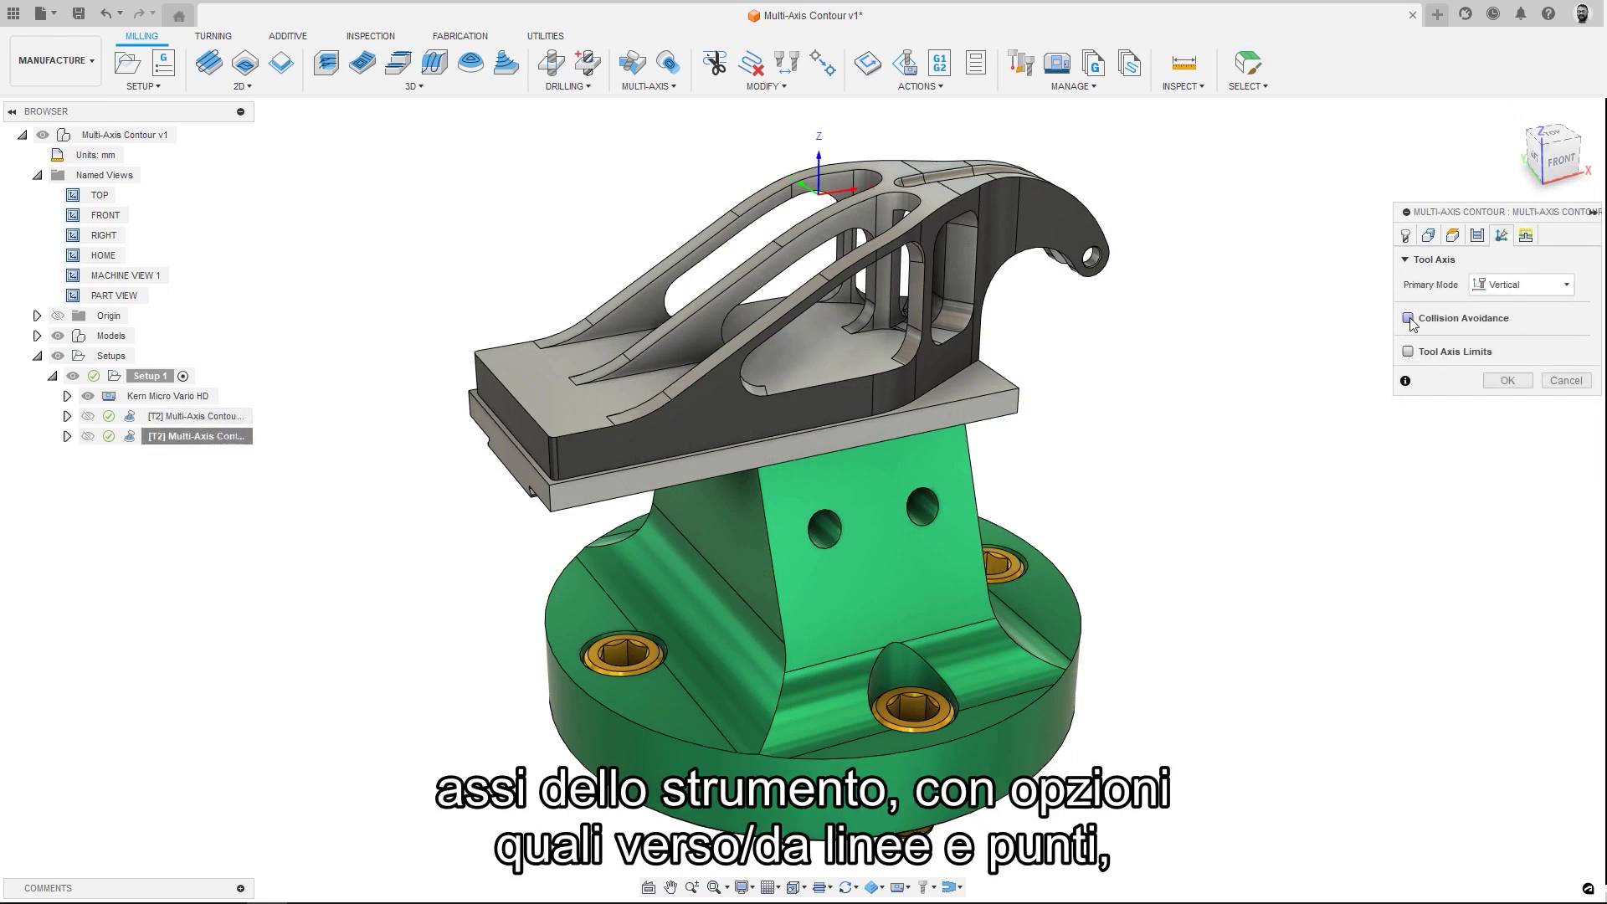
# - Turn on collision avoidance in Automatic mode for the second Multi-Axis Contour operation and apply it
pyautogui.click(1409, 319)
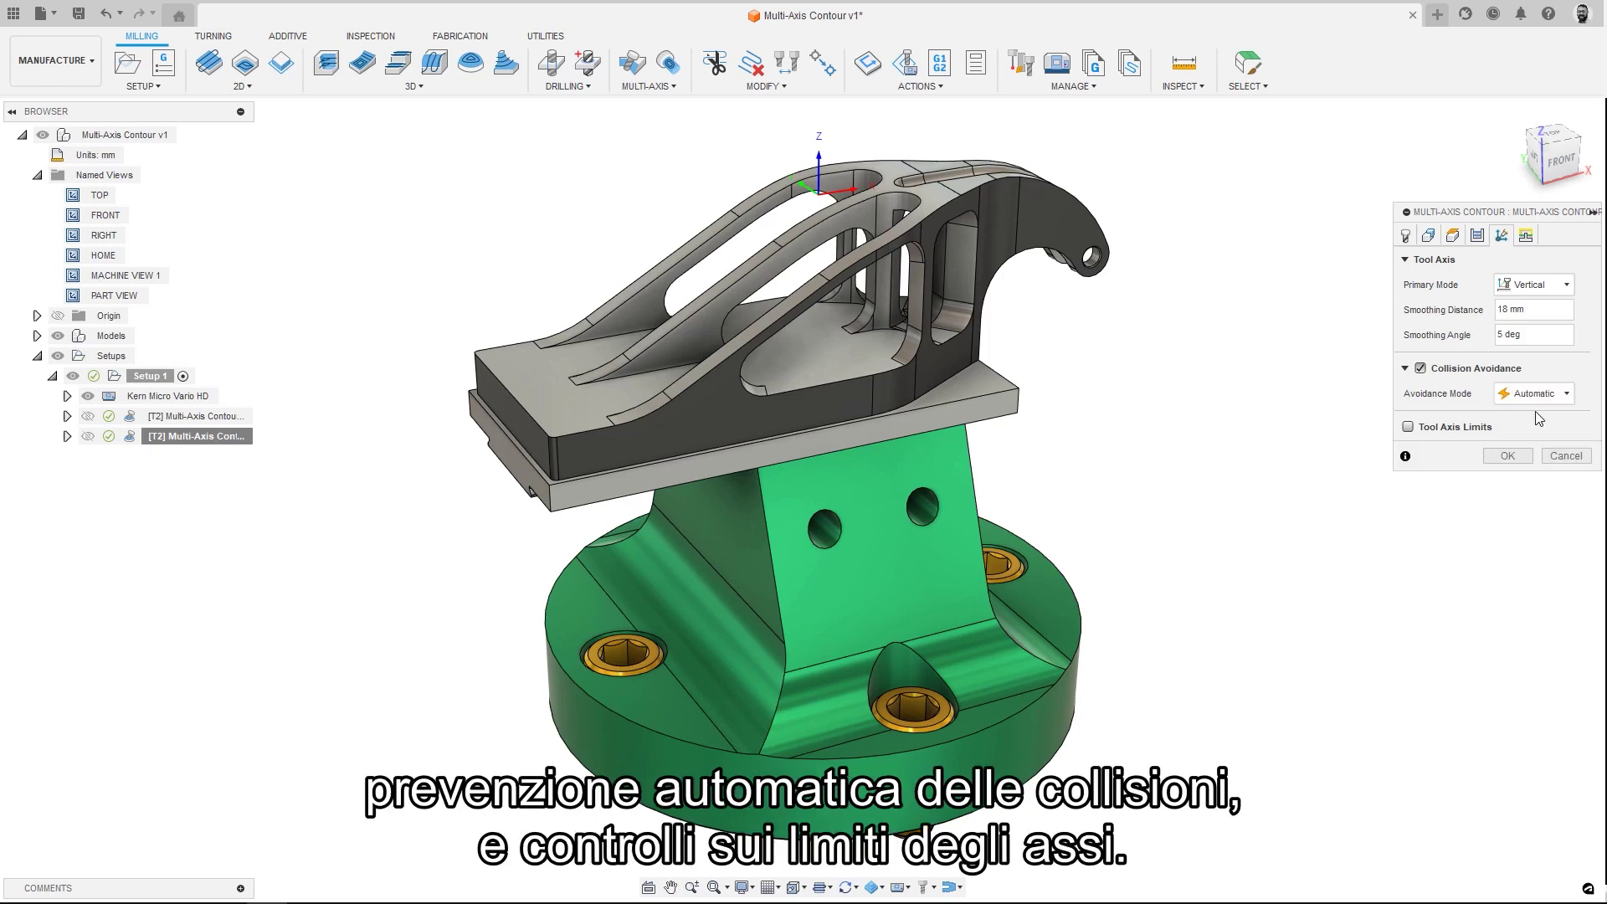
pyautogui.click(1509, 456)
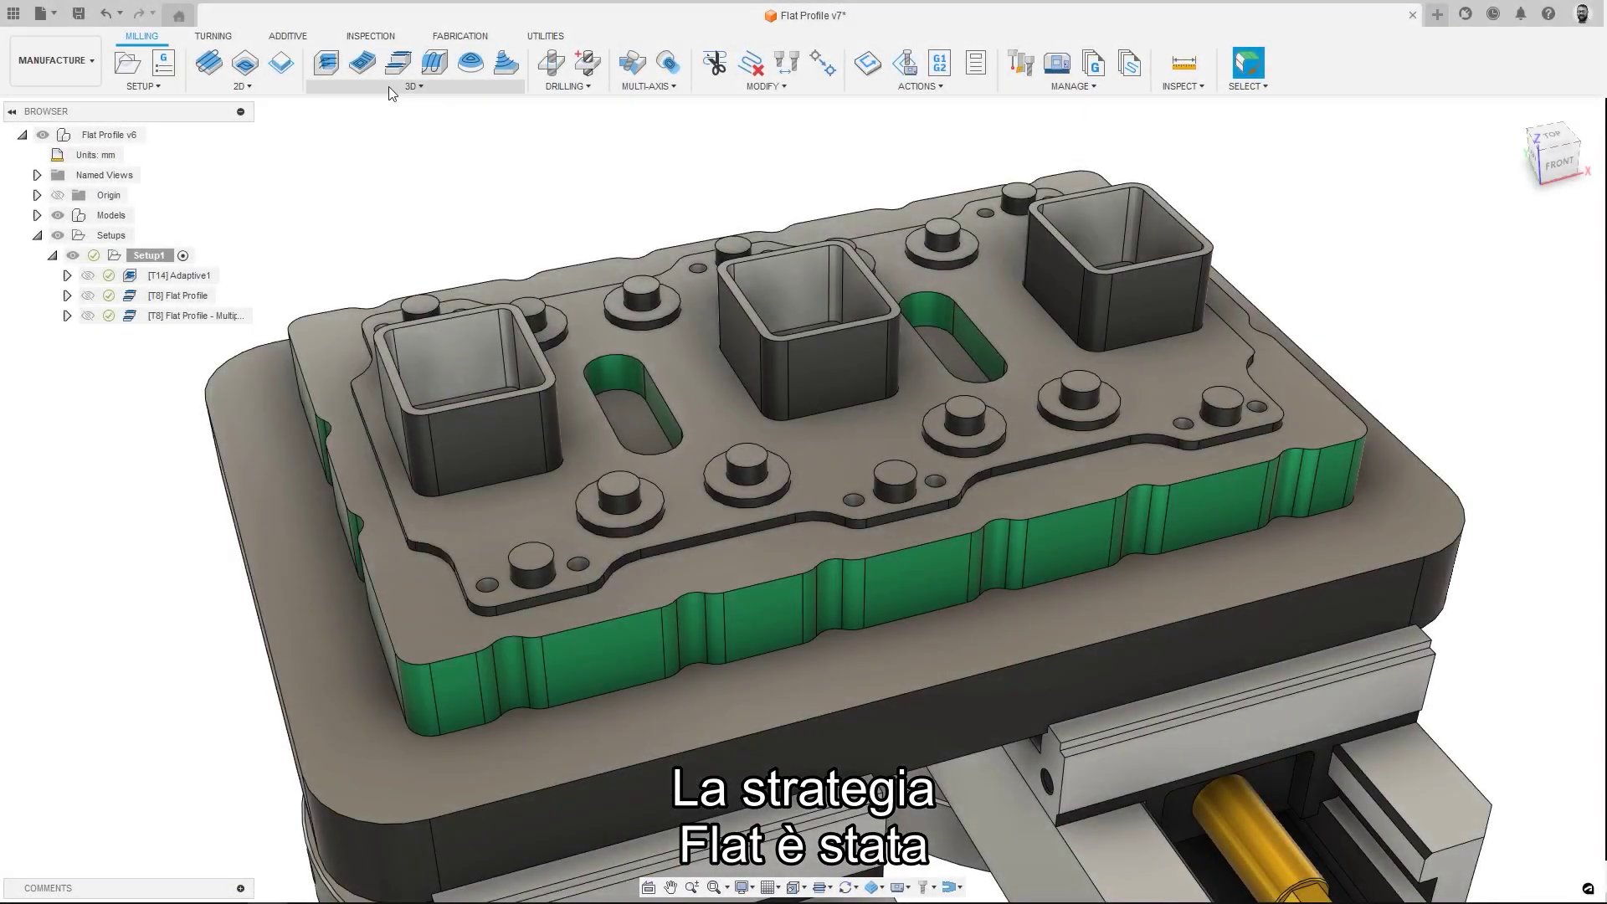
# - Set the passes type of the Flat Profile operation to Profile, and enable multiple depths on the second Flat Profile operation
pyautogui.click(389, 87)
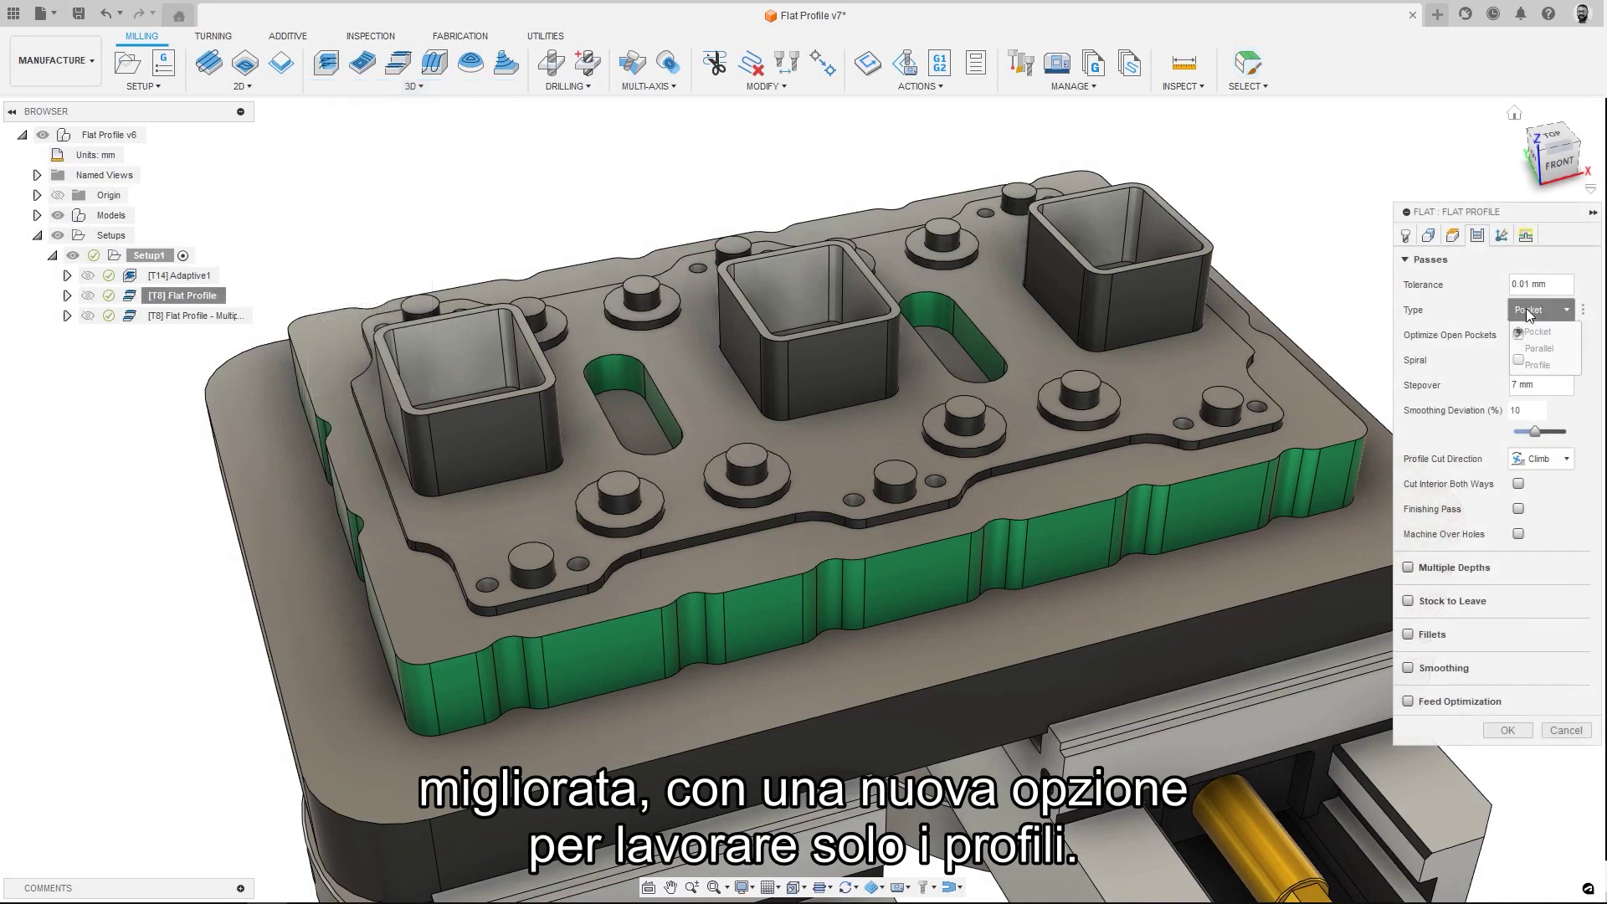
pyautogui.click(1539, 365)
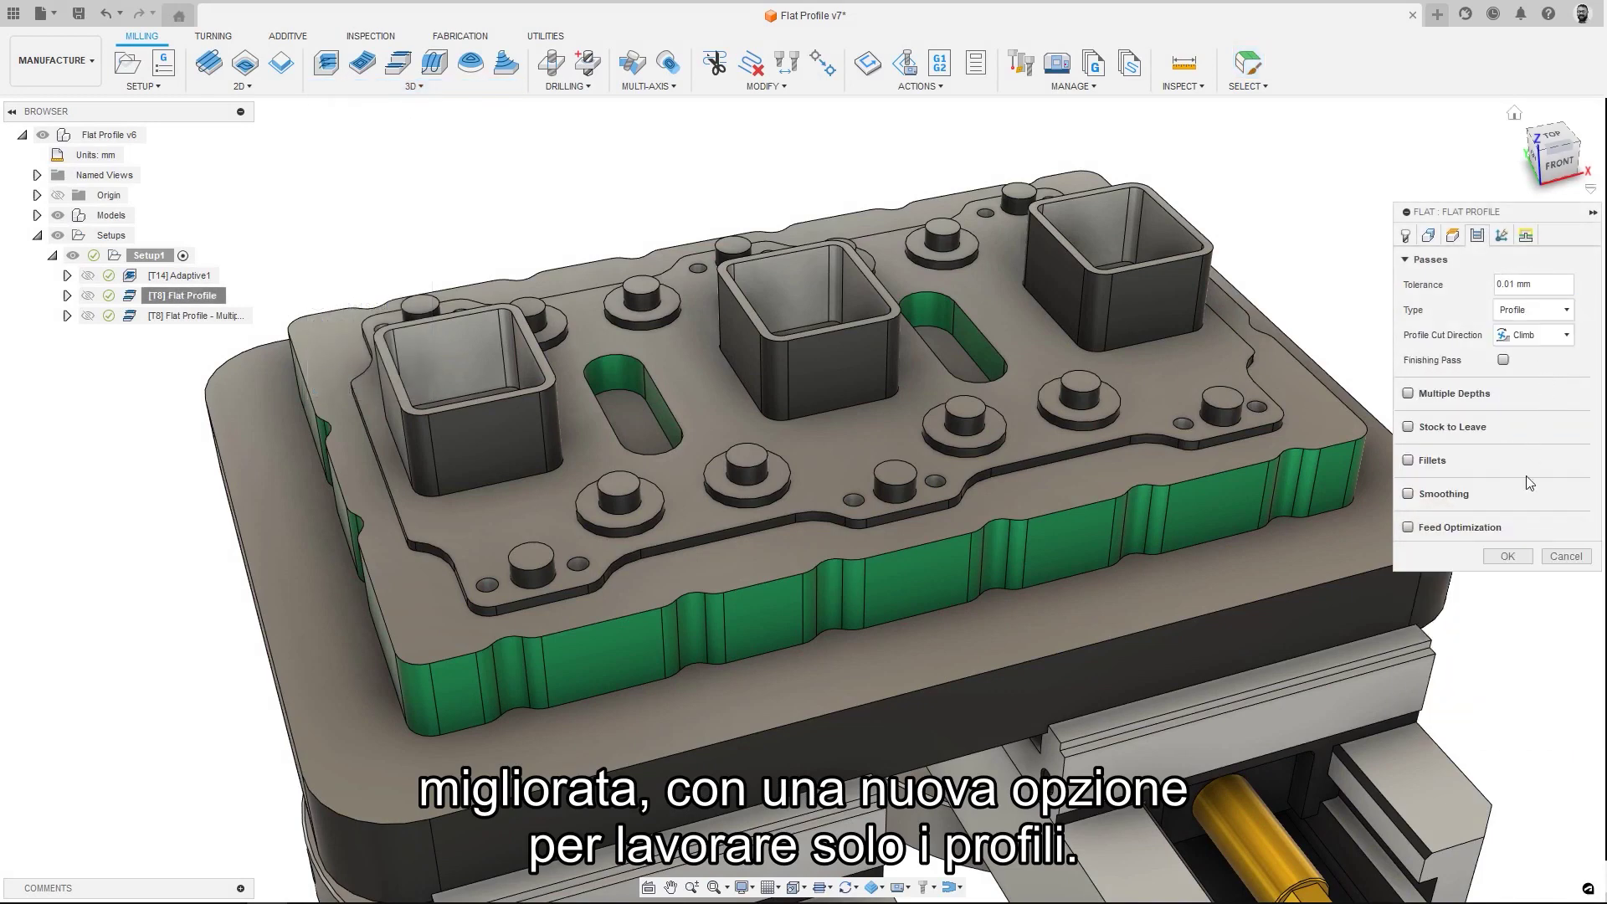
pyautogui.click(1508, 558)
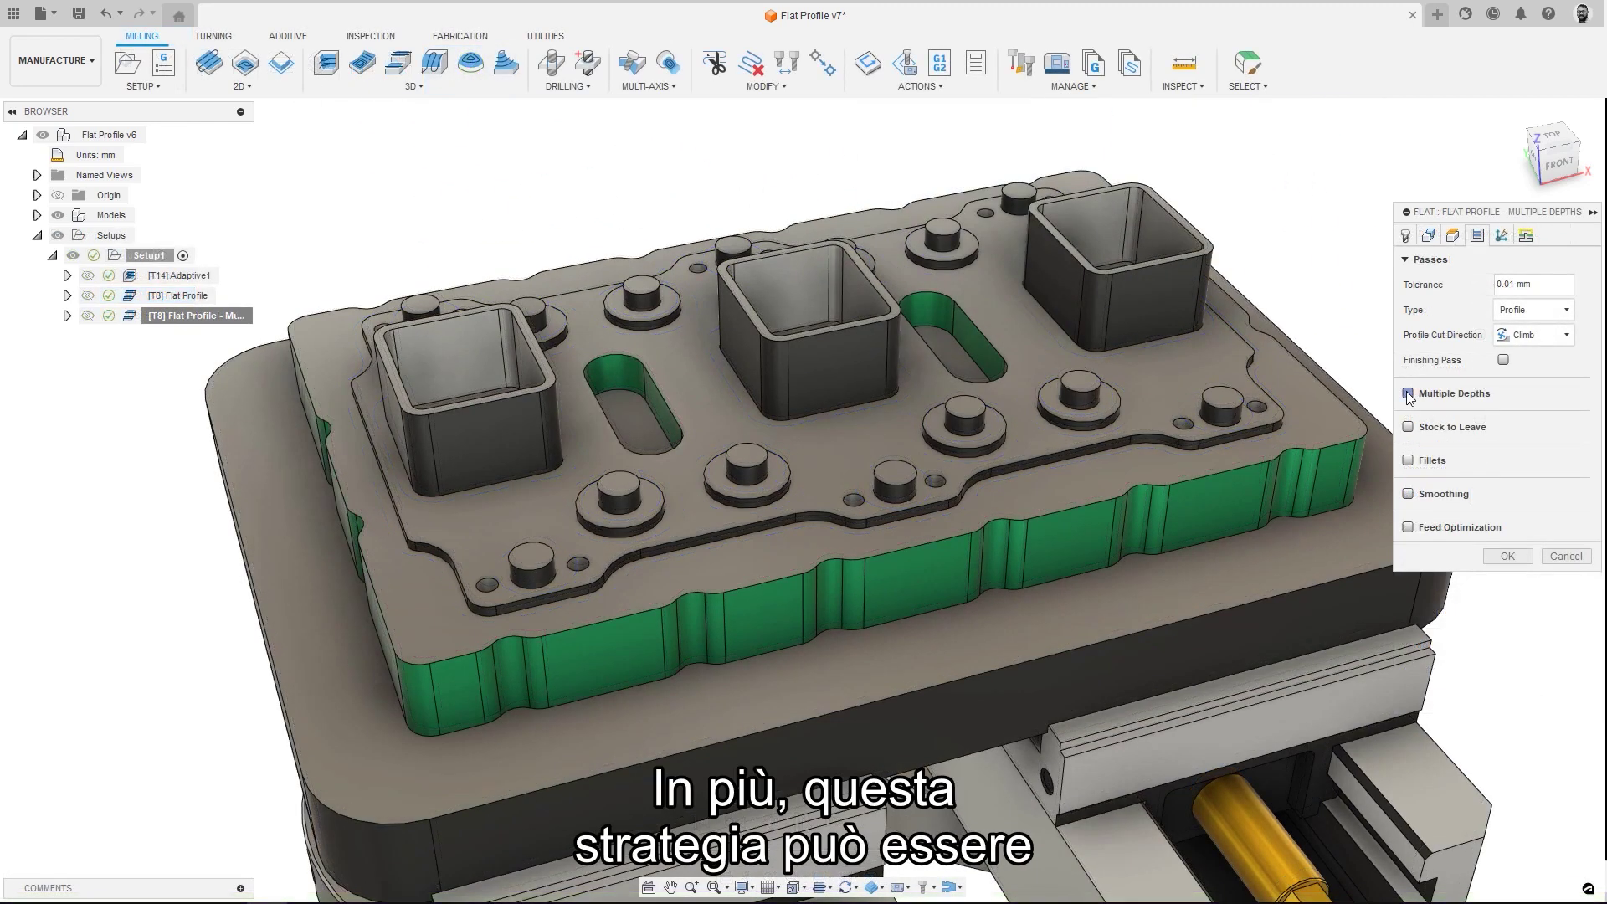
pyautogui.click(1408, 394)
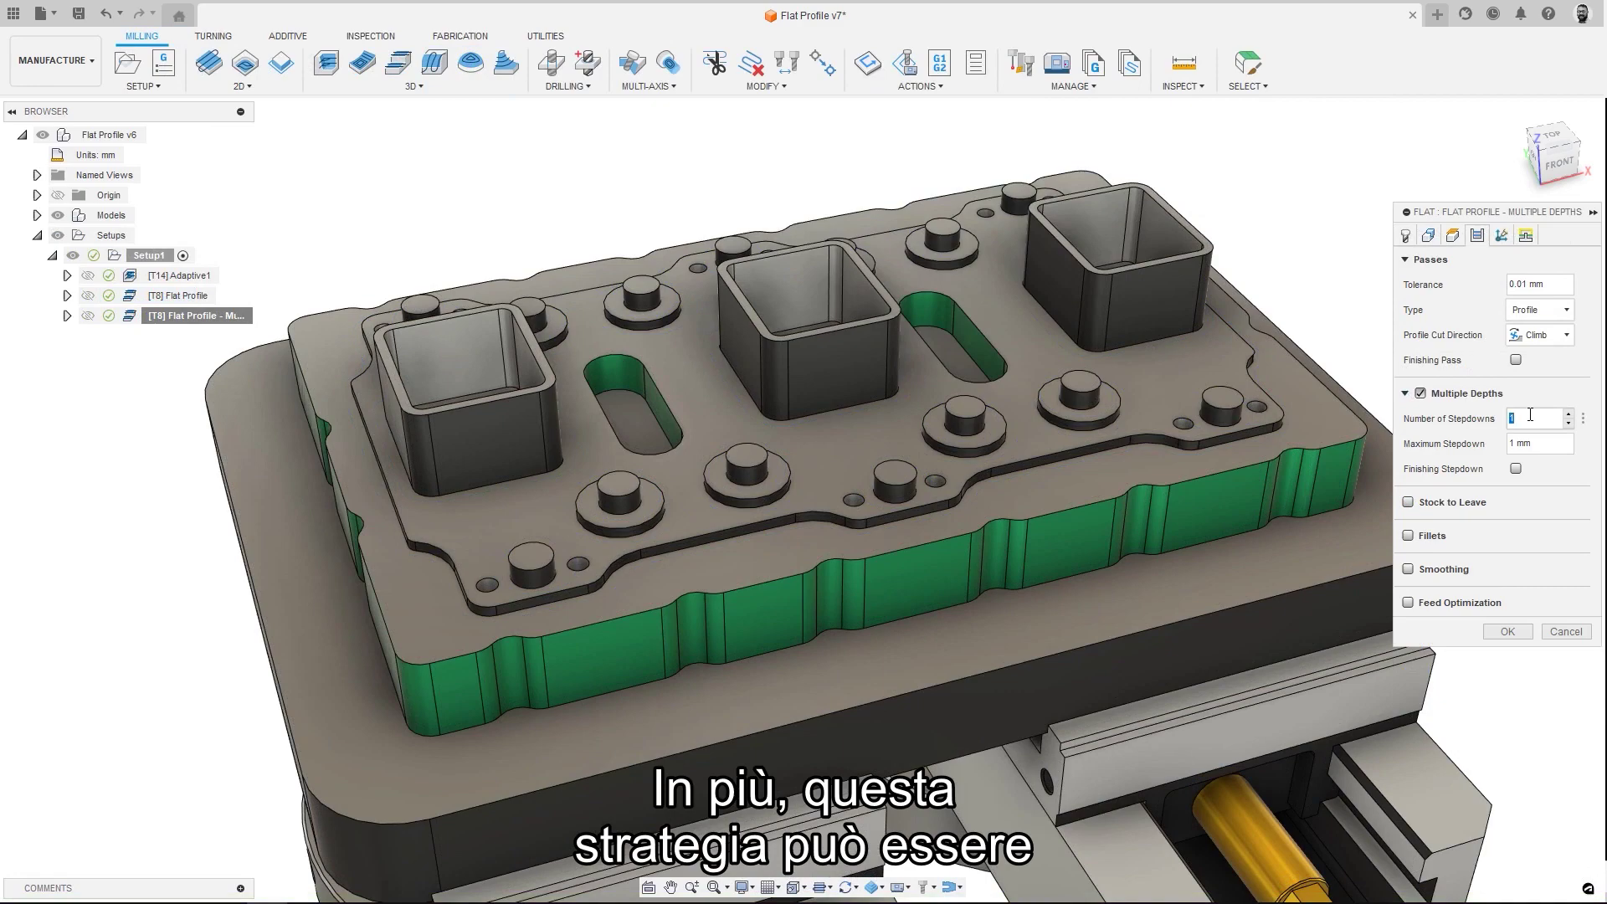
pyautogui.press('Tab')
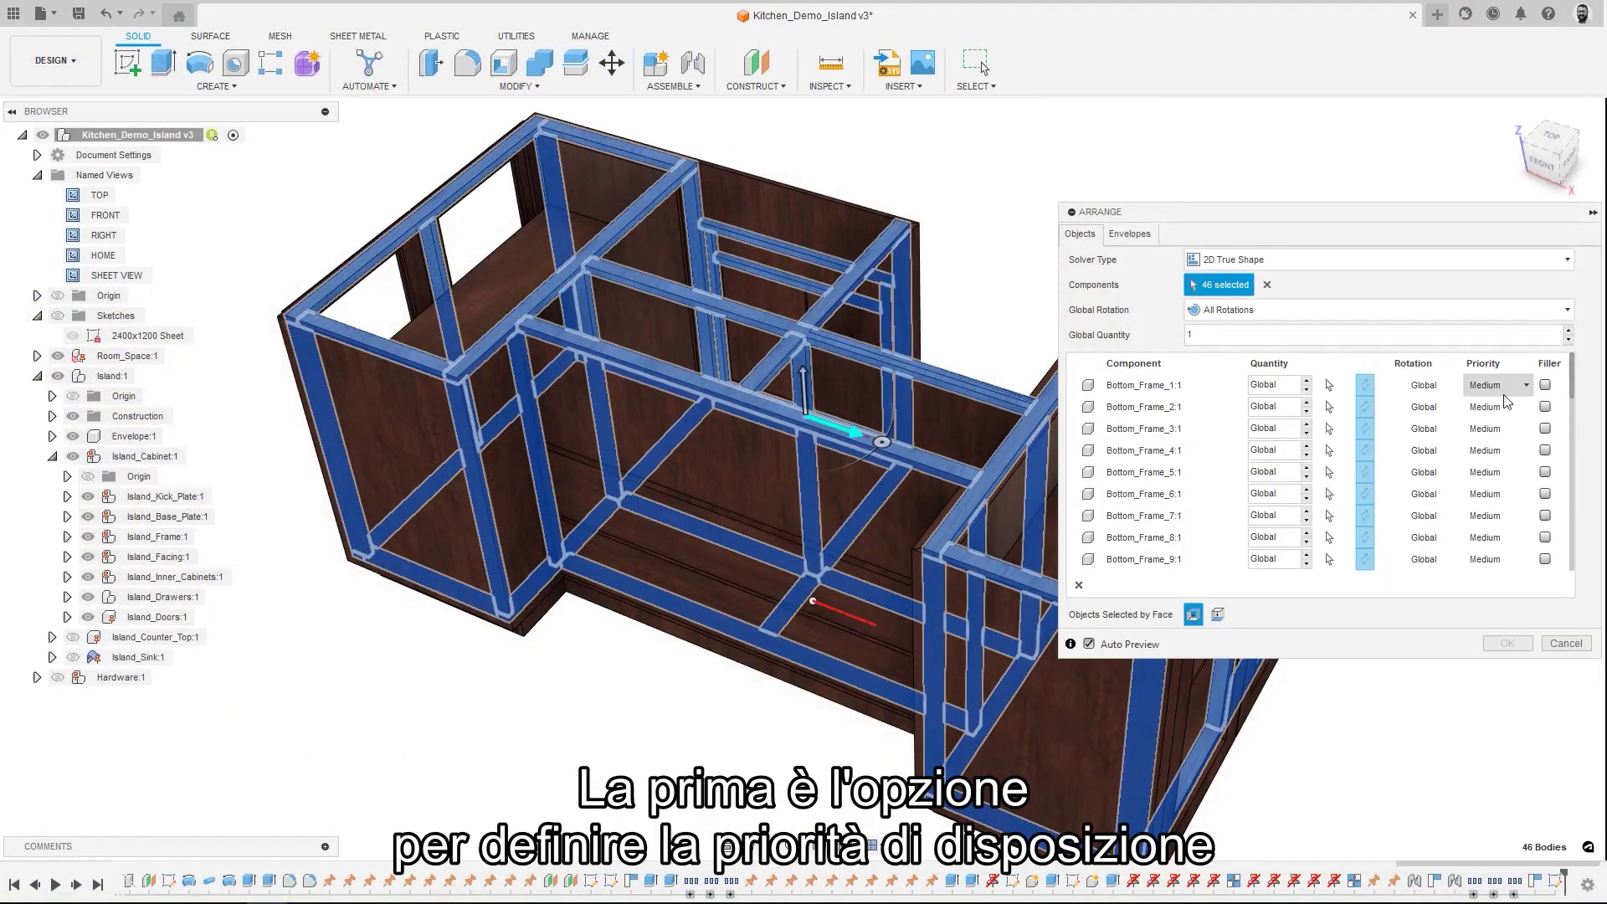
# - Set the arrange priority of the five Sink_Cab_Frame components (Top, Left, Right, Mid and Bottom) to Very High
pyautogui.scroll(-12, 1567, 511)
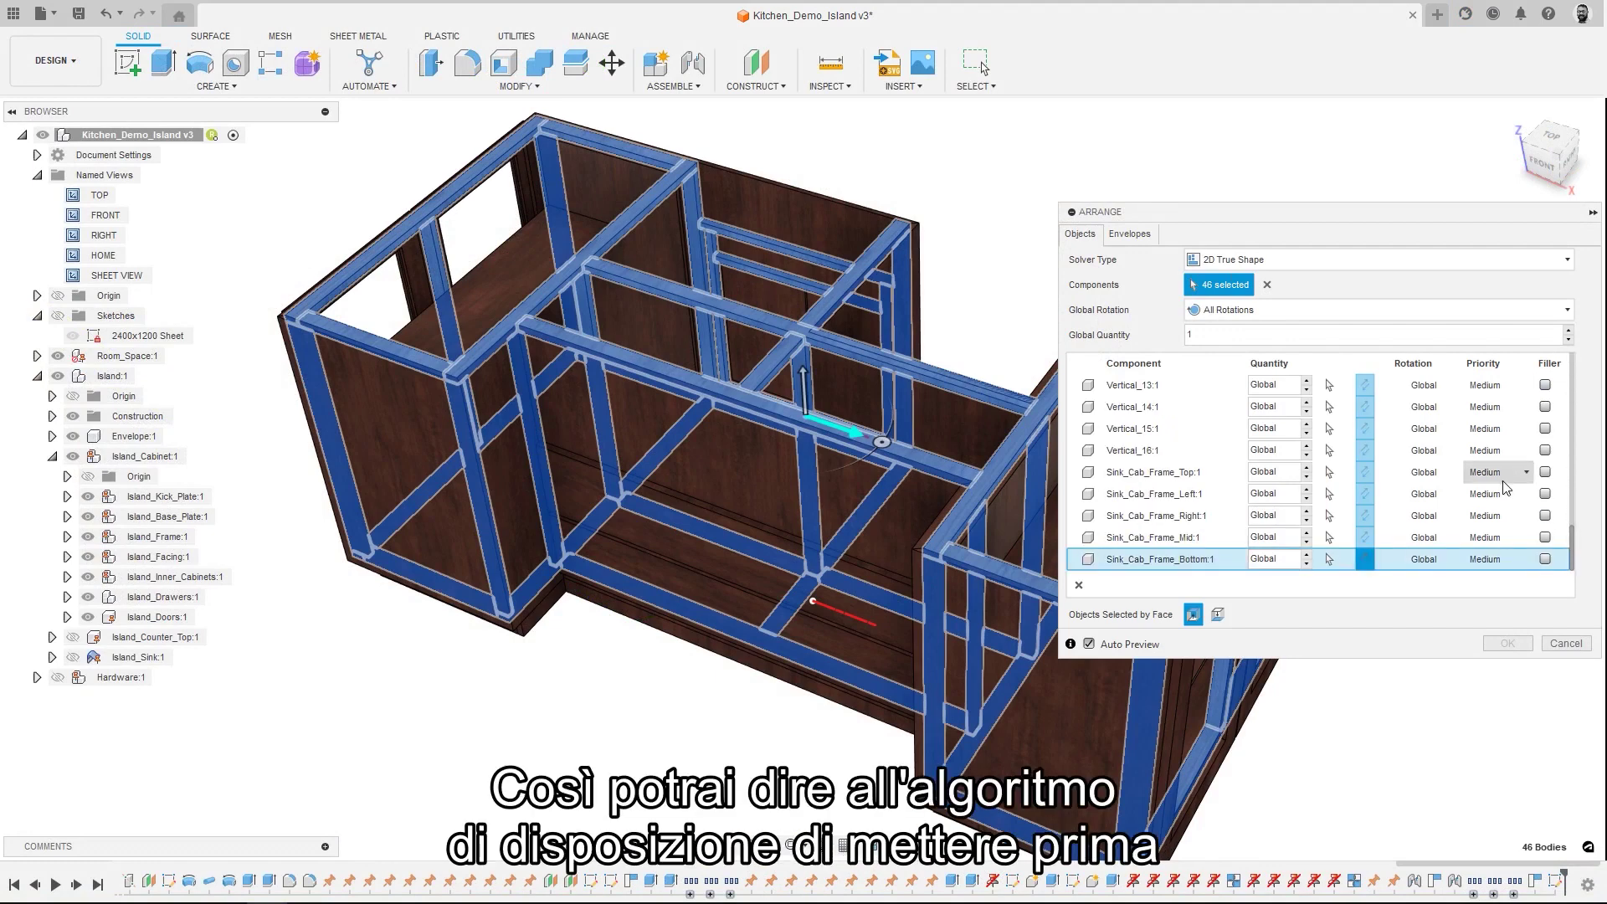
pyautogui.click(1502, 472)
pyautogui.click(1498, 494)
pyautogui.click(1498, 493)
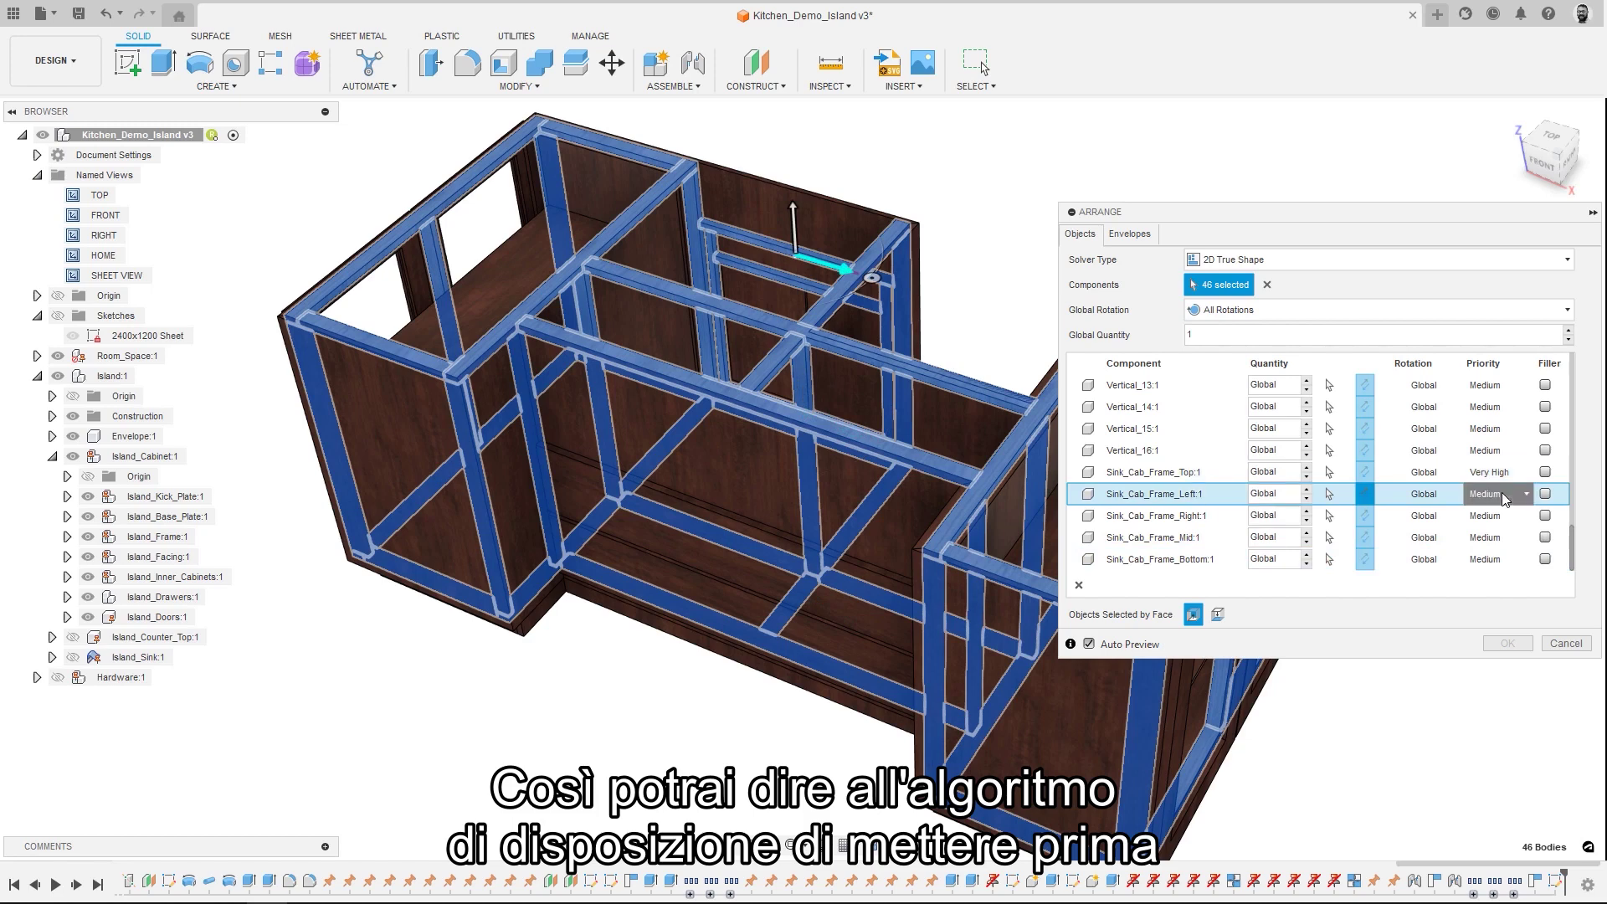
pyautogui.click(1507, 516)
pyautogui.click(1507, 516)
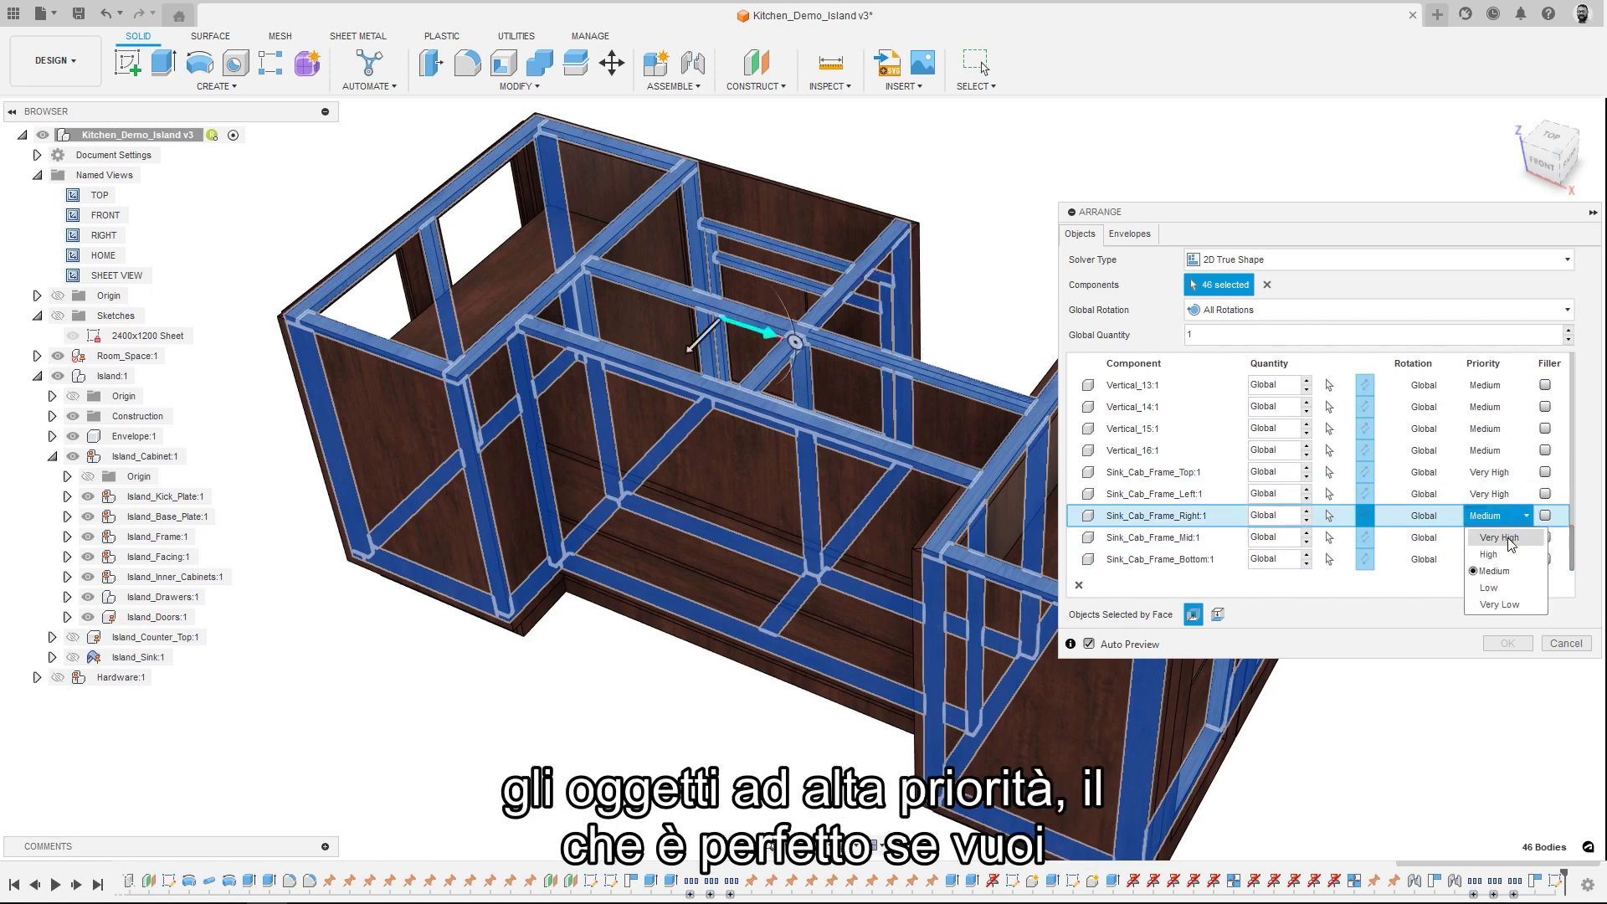
pyautogui.click(1500, 538)
pyautogui.click(1498, 537)
pyautogui.click(1507, 559)
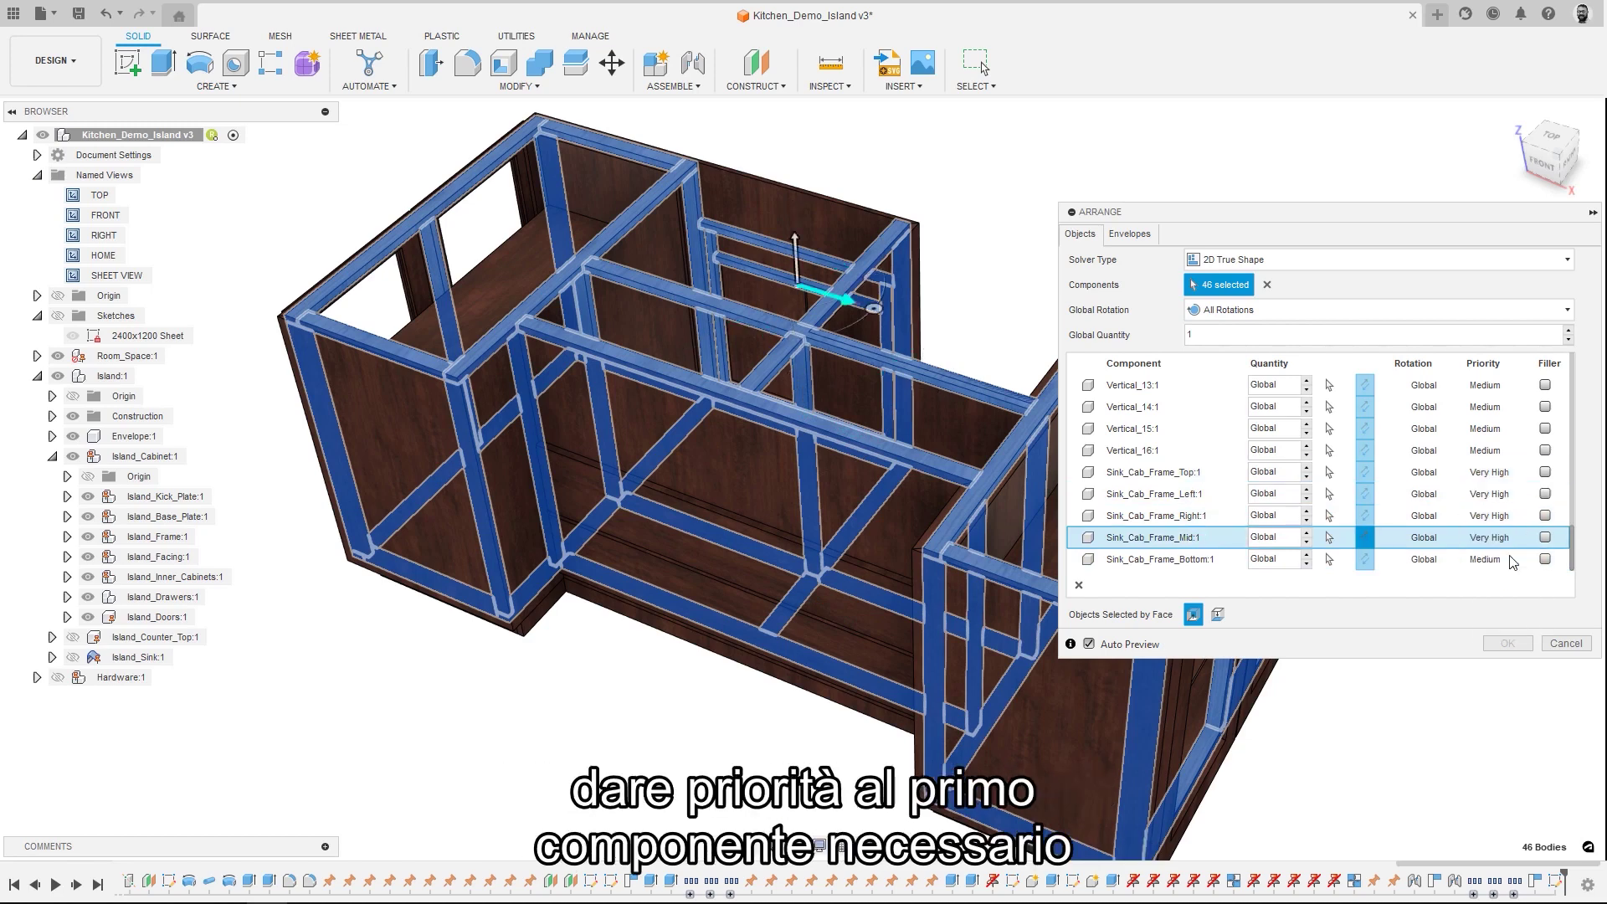
pyautogui.click(1511, 560)
pyautogui.click(1514, 583)
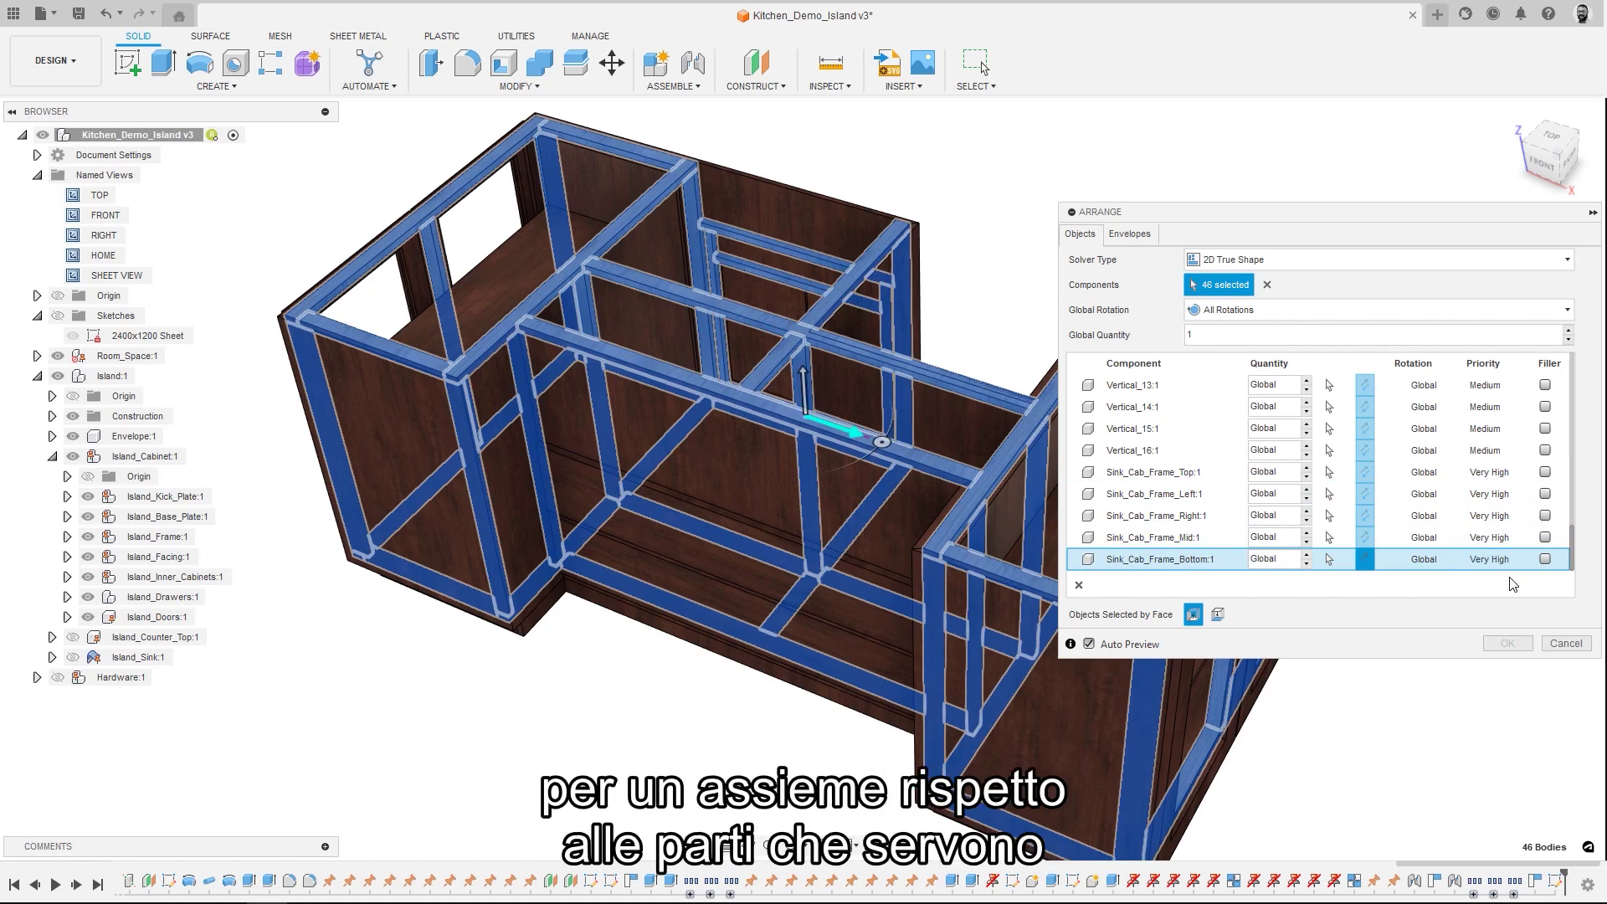
# - Set the quantity of Vertical_16:1 to 4 and mark Top_Frame_7:1 as a filler component
pyautogui.click(1140, 452)
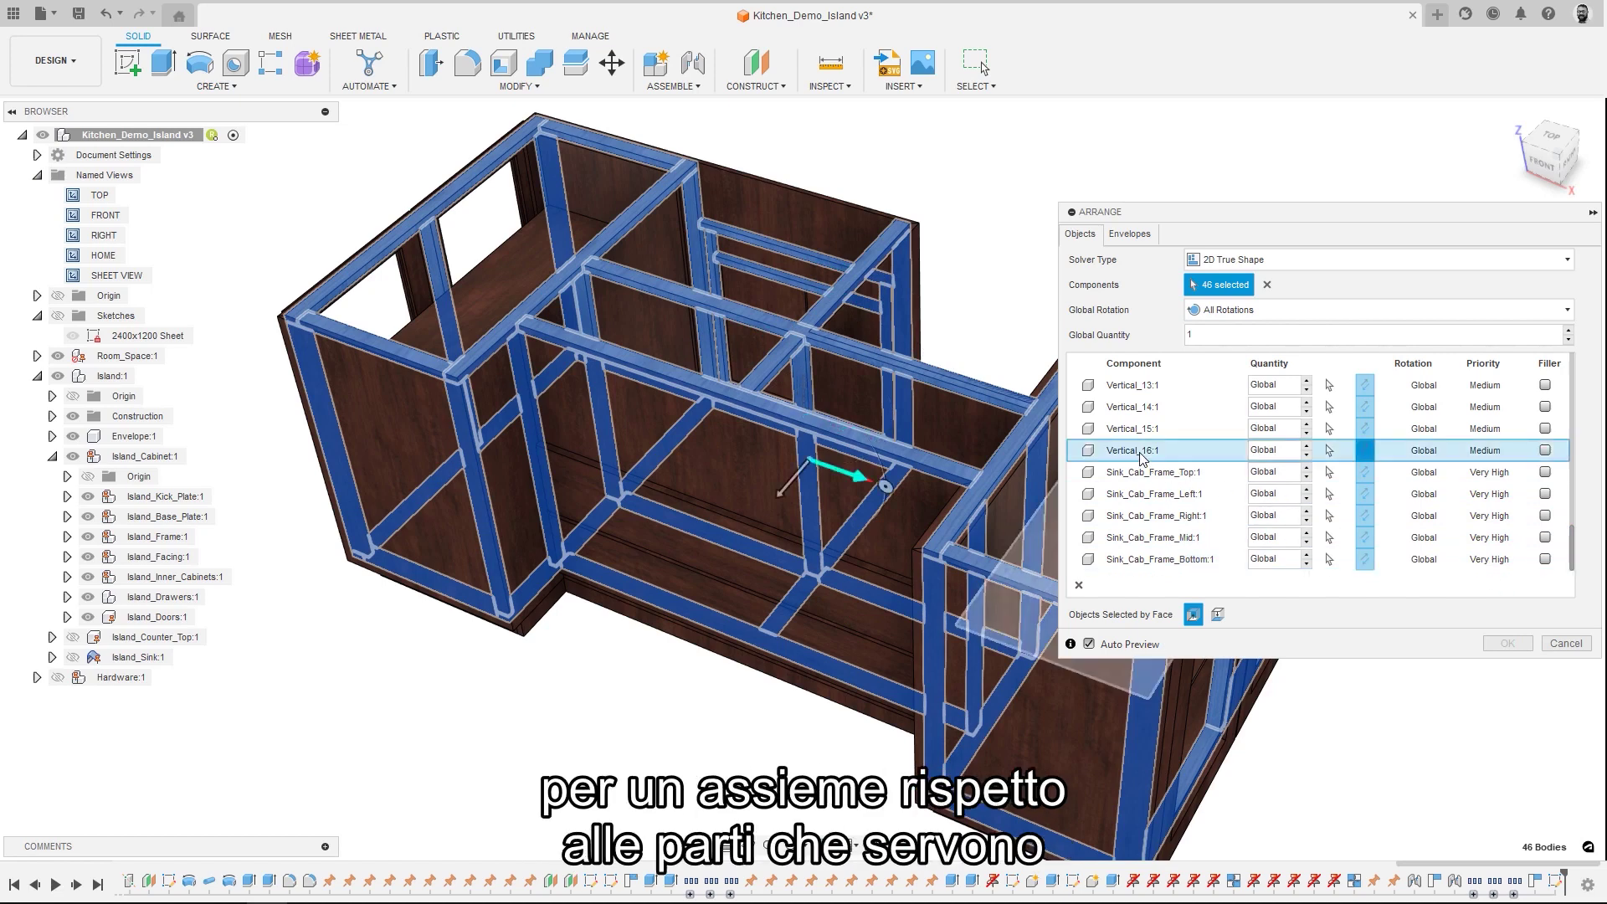
pyautogui.click(1307, 447)
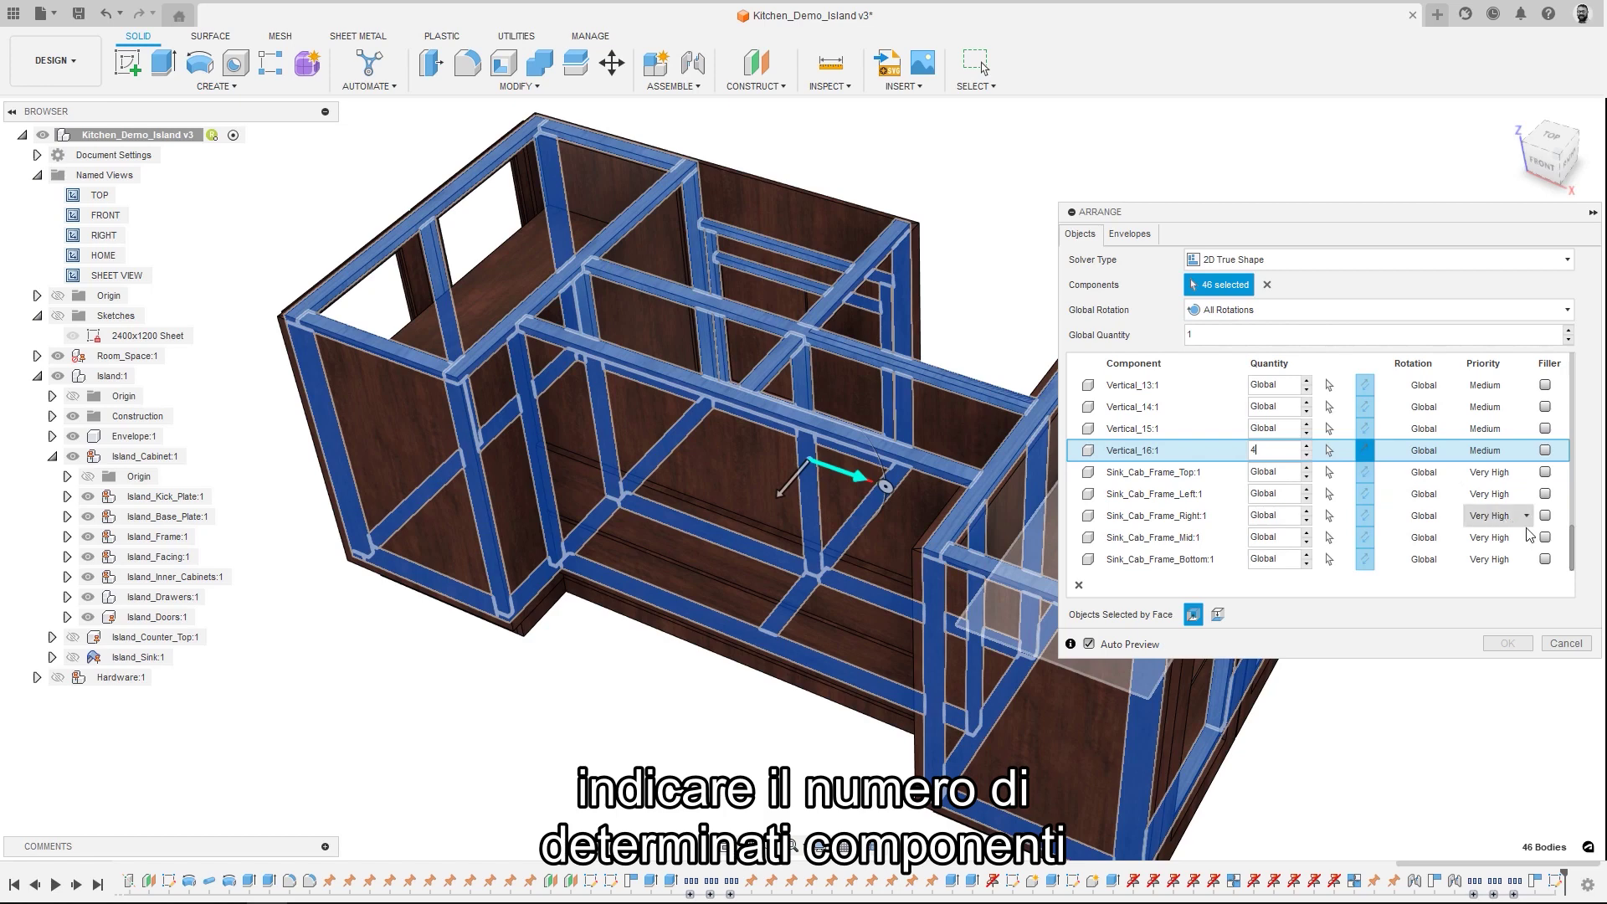
pyautogui.moveTo(1576, 548); pyautogui.dragTo(1574, 475)
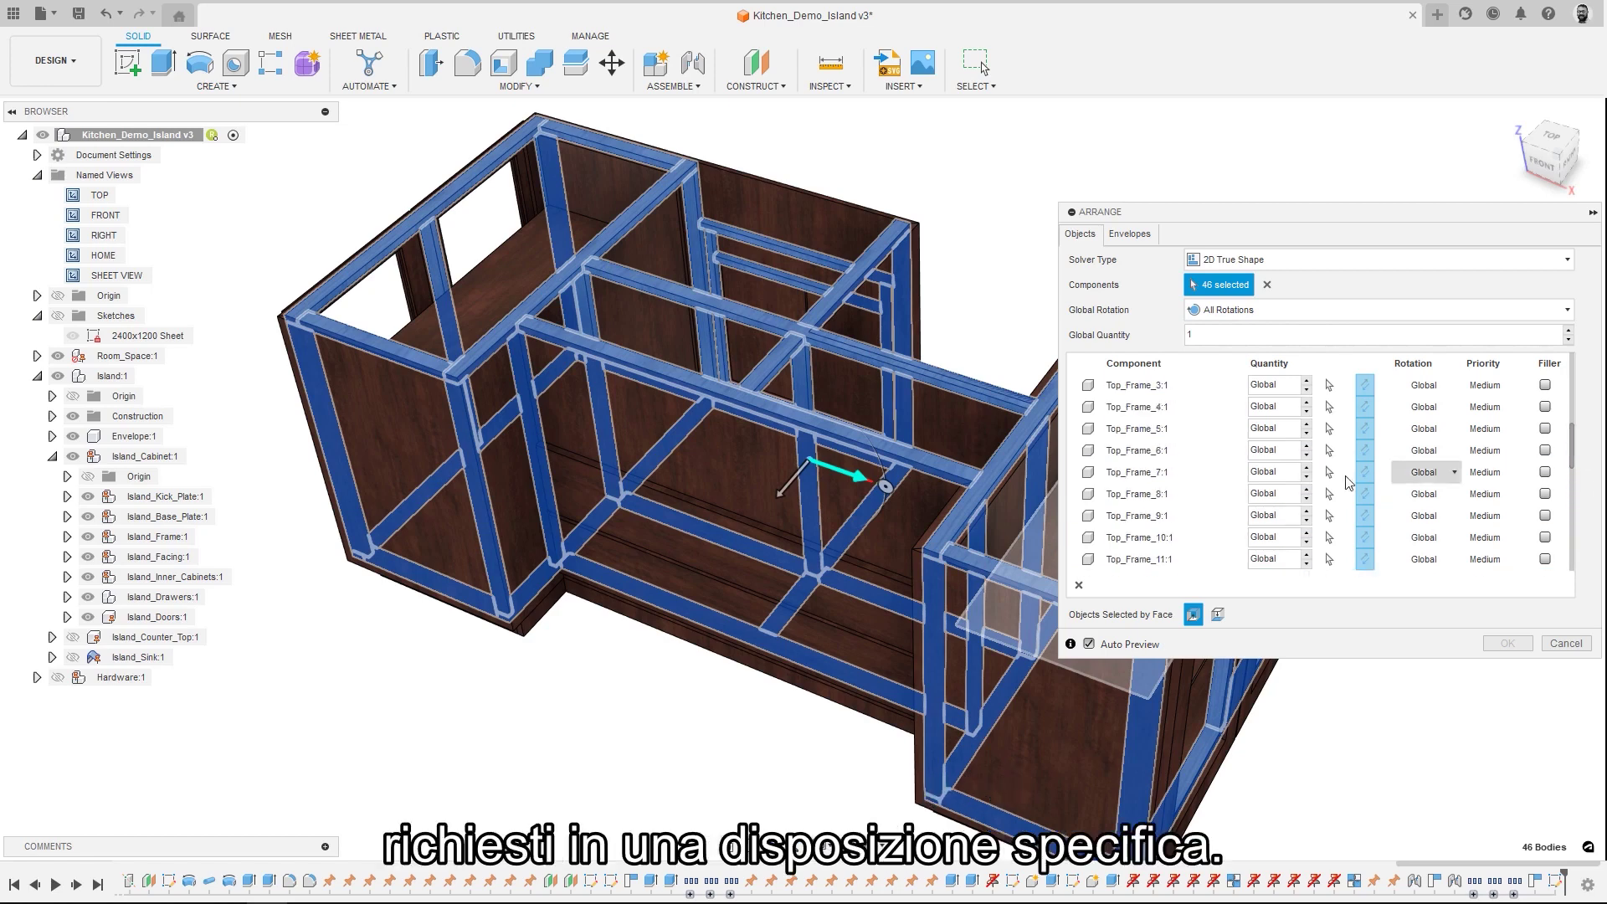
pyautogui.click(1161, 474)
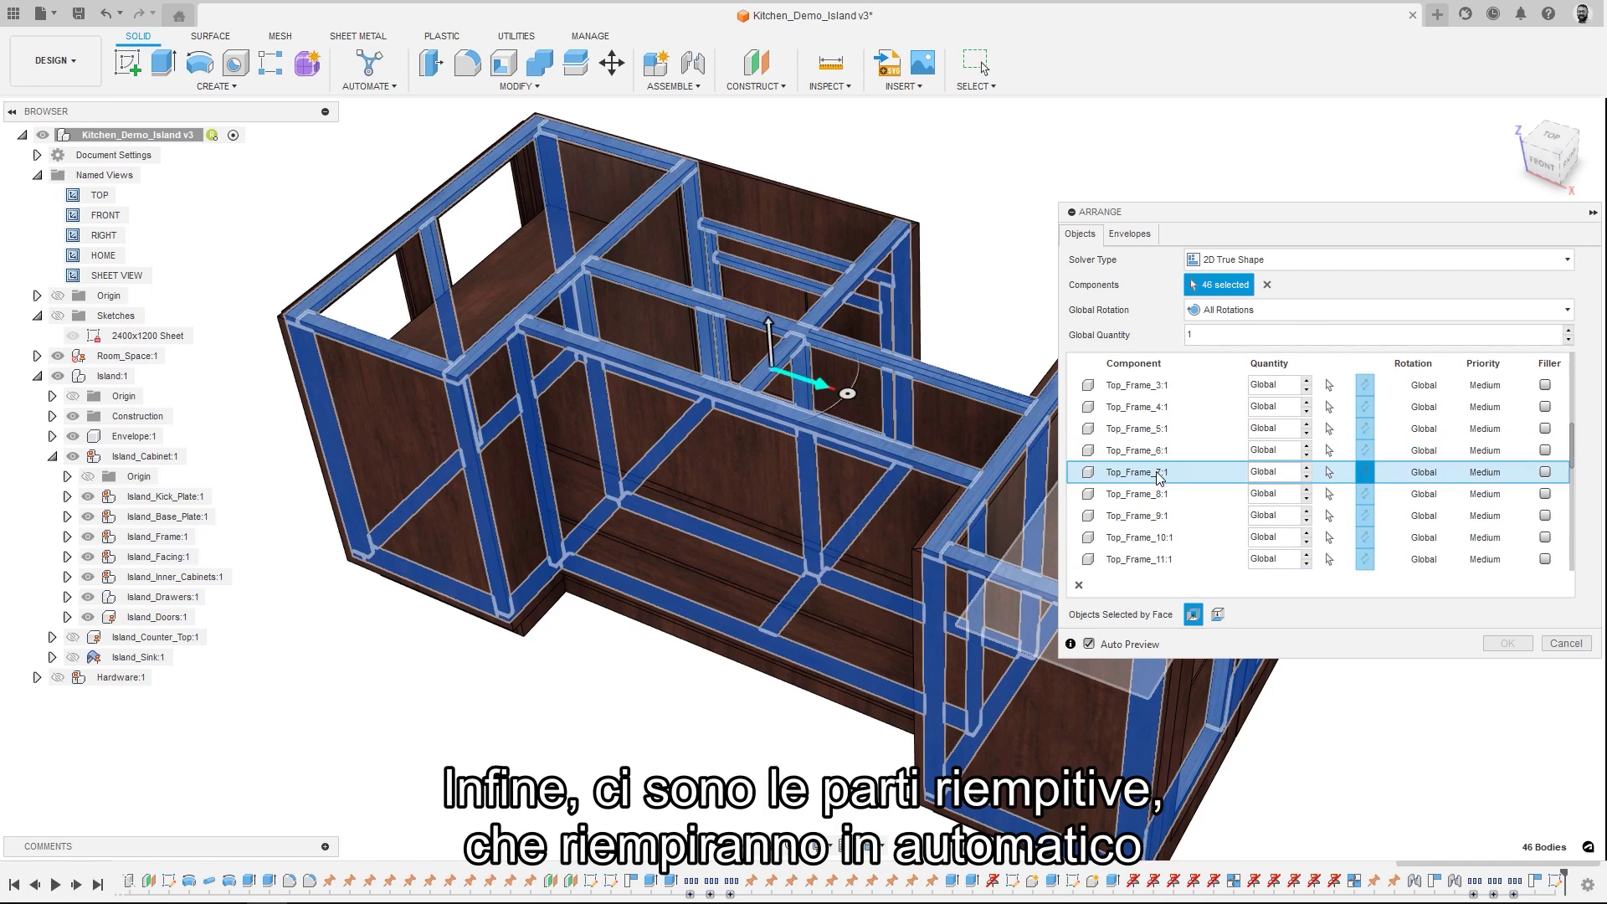
pyautogui.click(1546, 473)
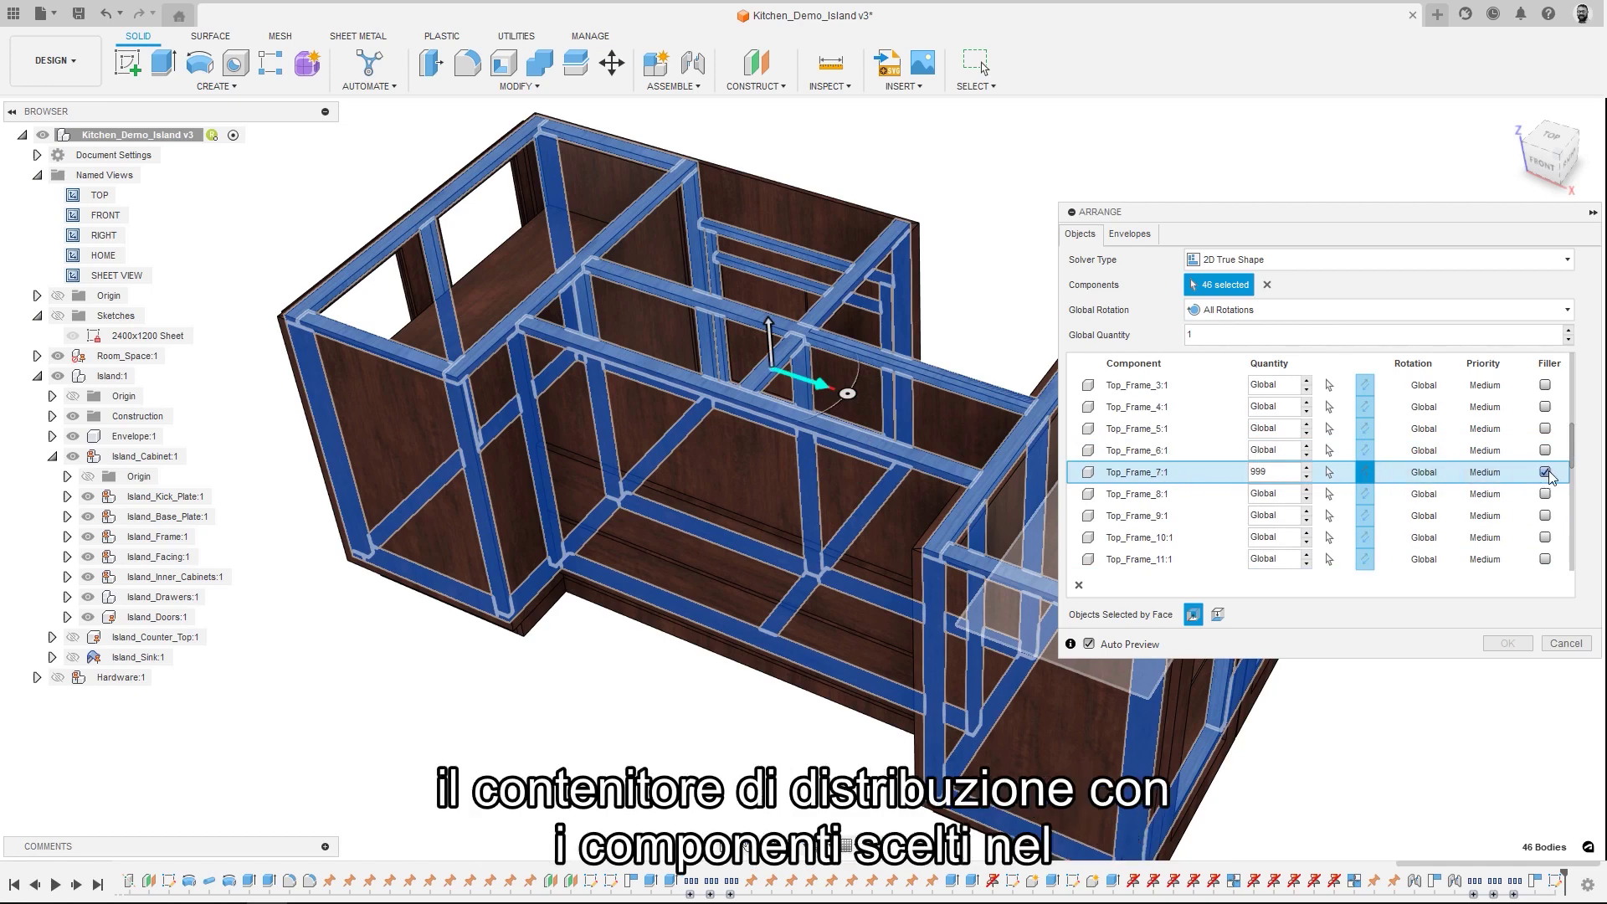
# - Arrange the parts on the 2400x1200 Sheet sketch with a 0 mm frame width and 10 mm object spacing
pyautogui.click(1130, 234)
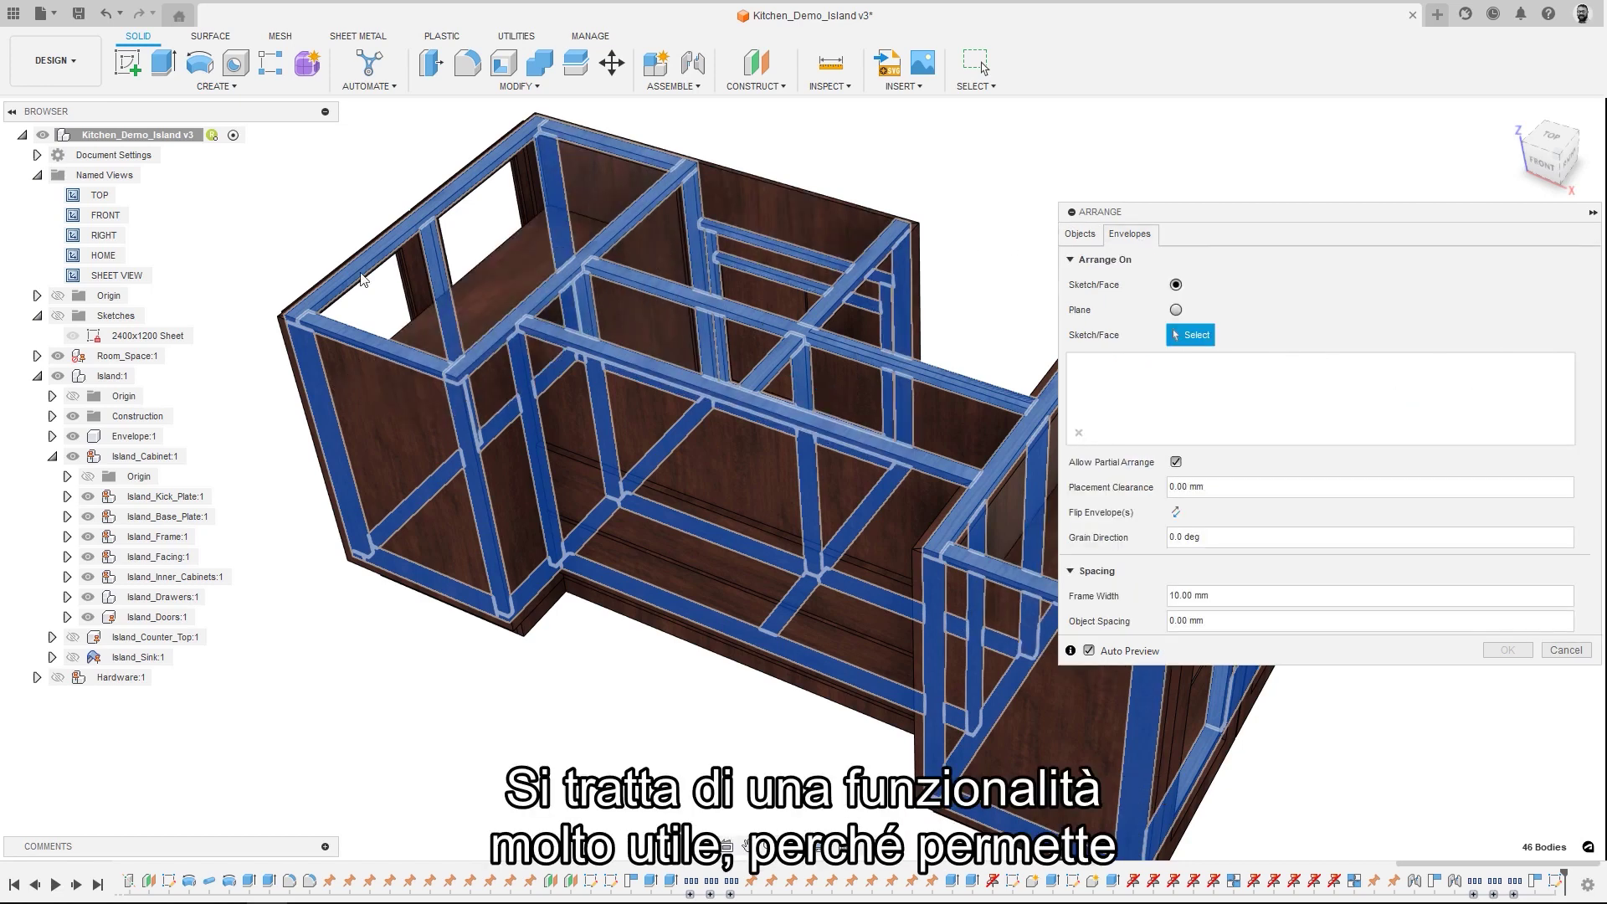
pyautogui.click(122, 336)
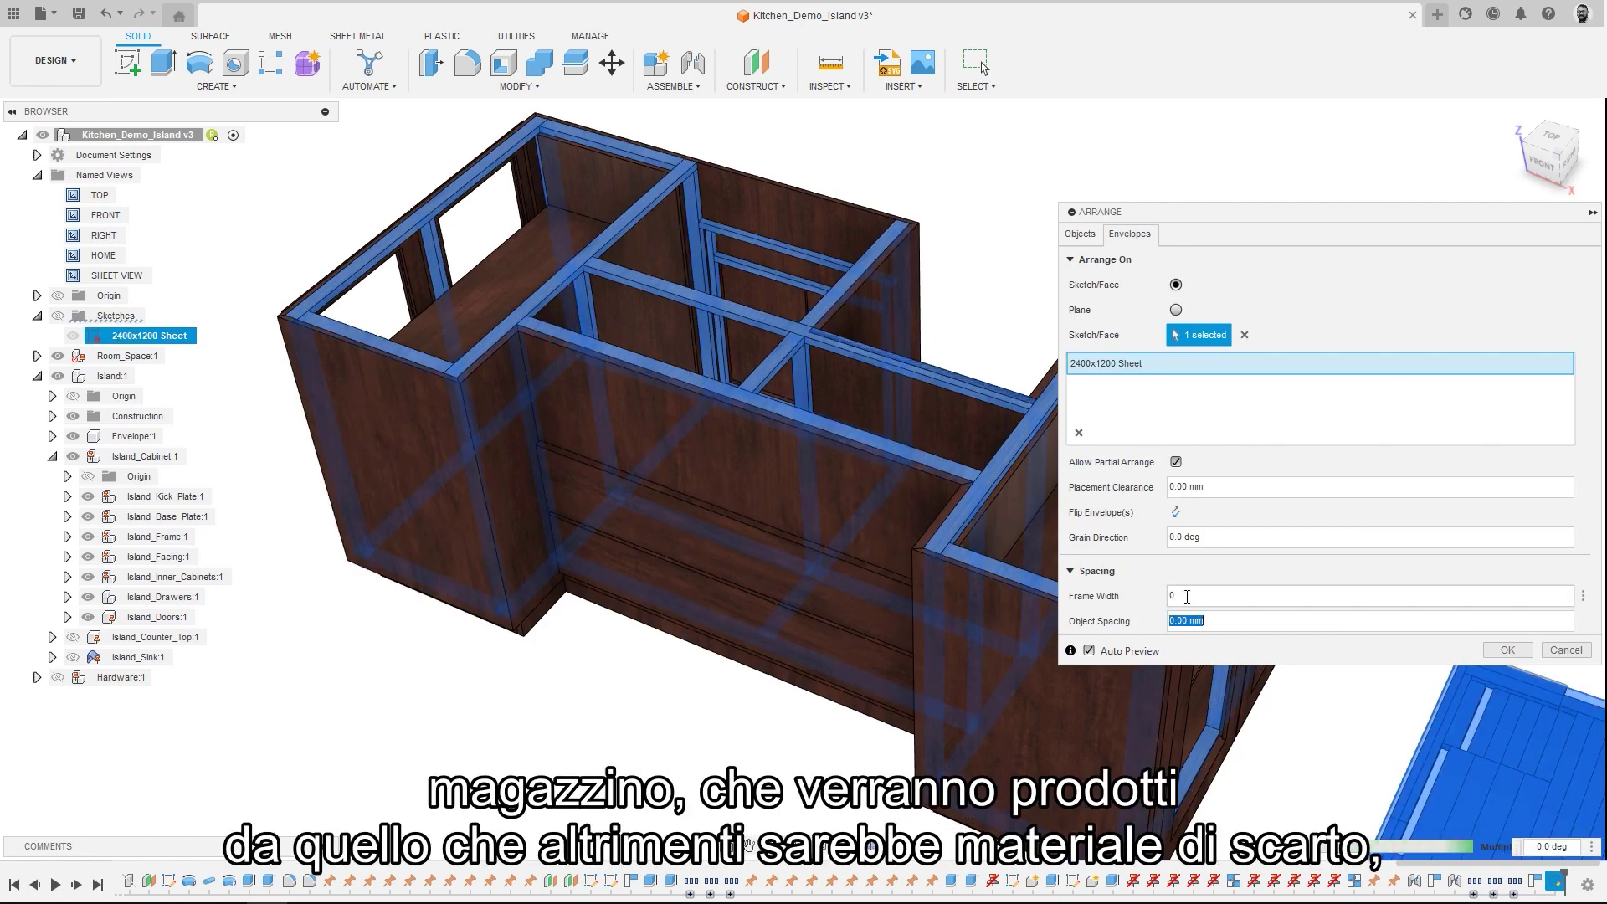
pyautogui.write('10')
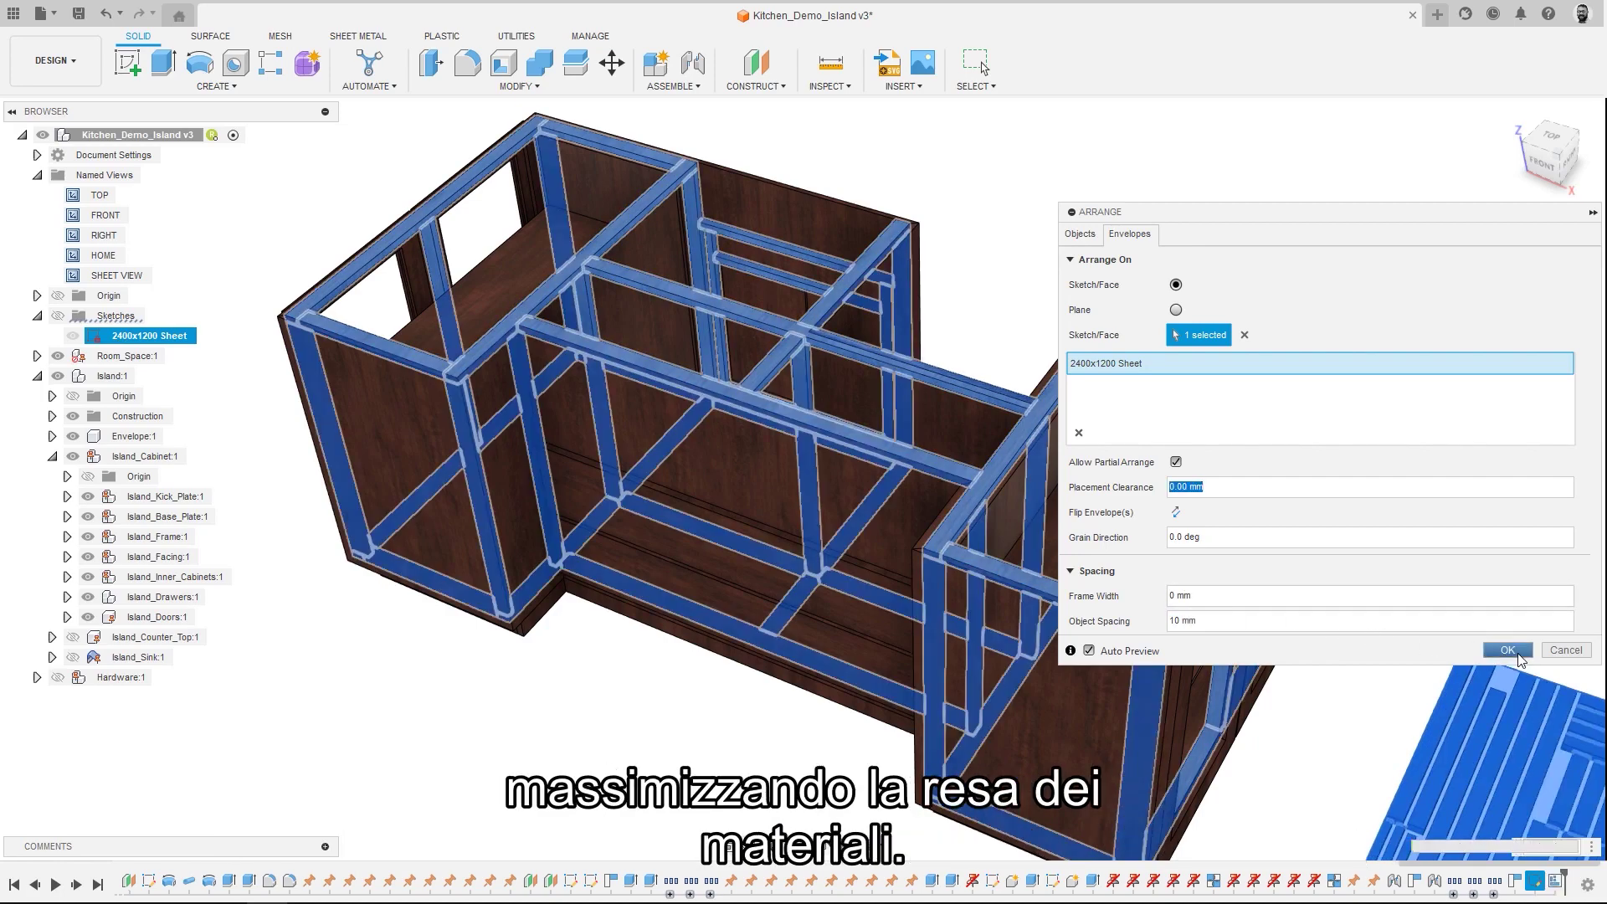
pyautogui.click(1511, 652)
# - Play the machine simulation of the Steep and Shallow toolpath in a close-up view of the die segment's pocket
pyautogui.doubleClick(85, 276)
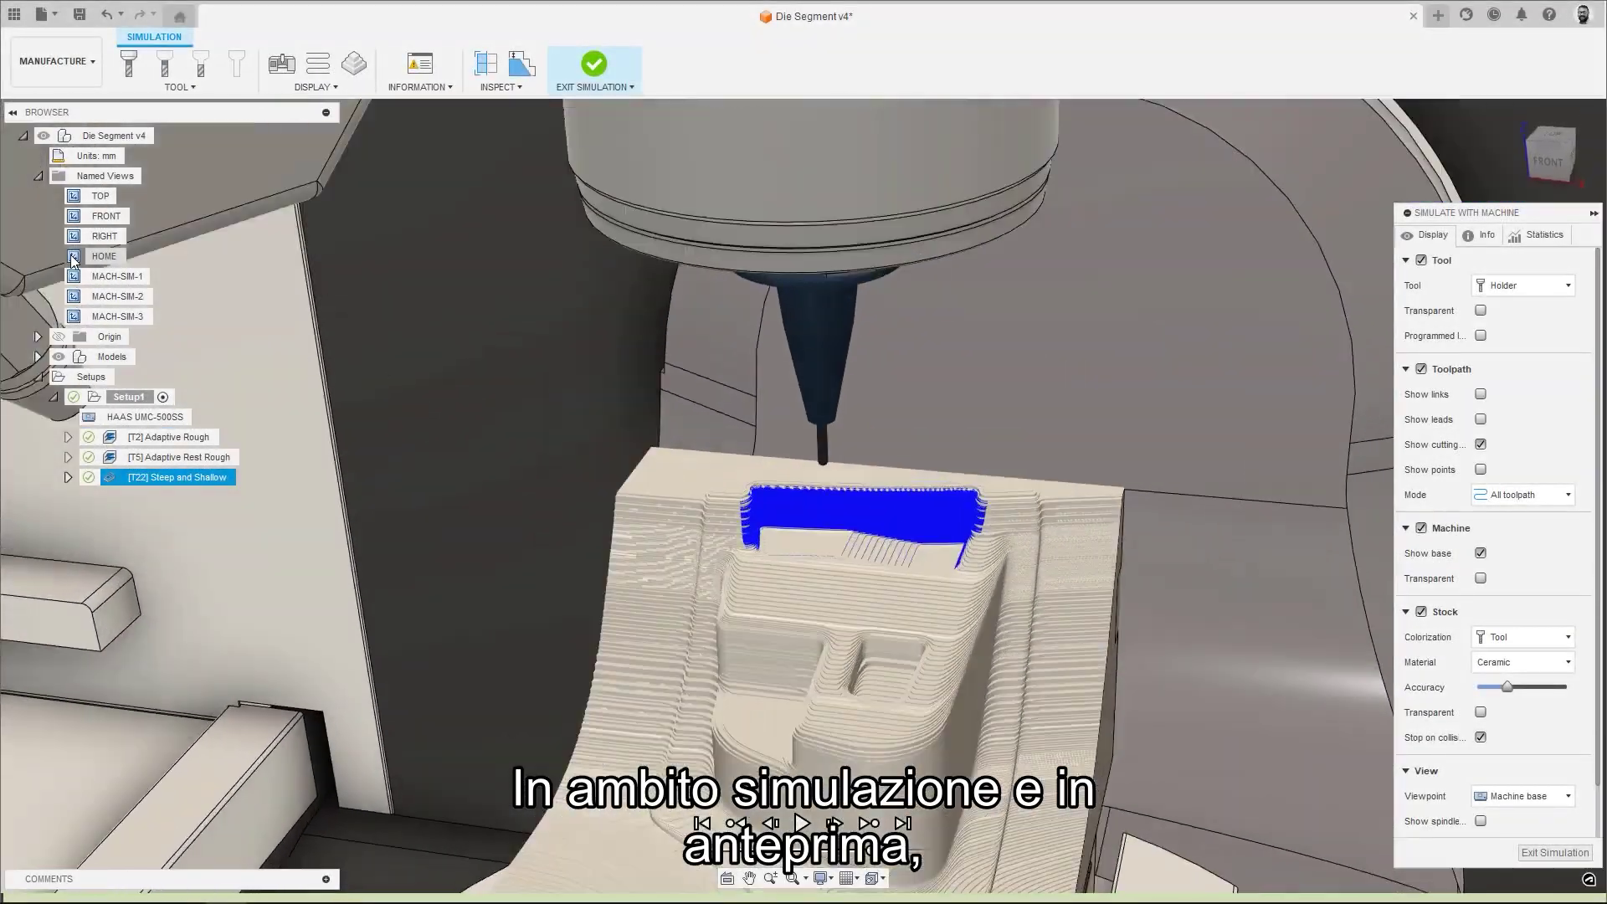
pyautogui.doubleClick(72, 257)
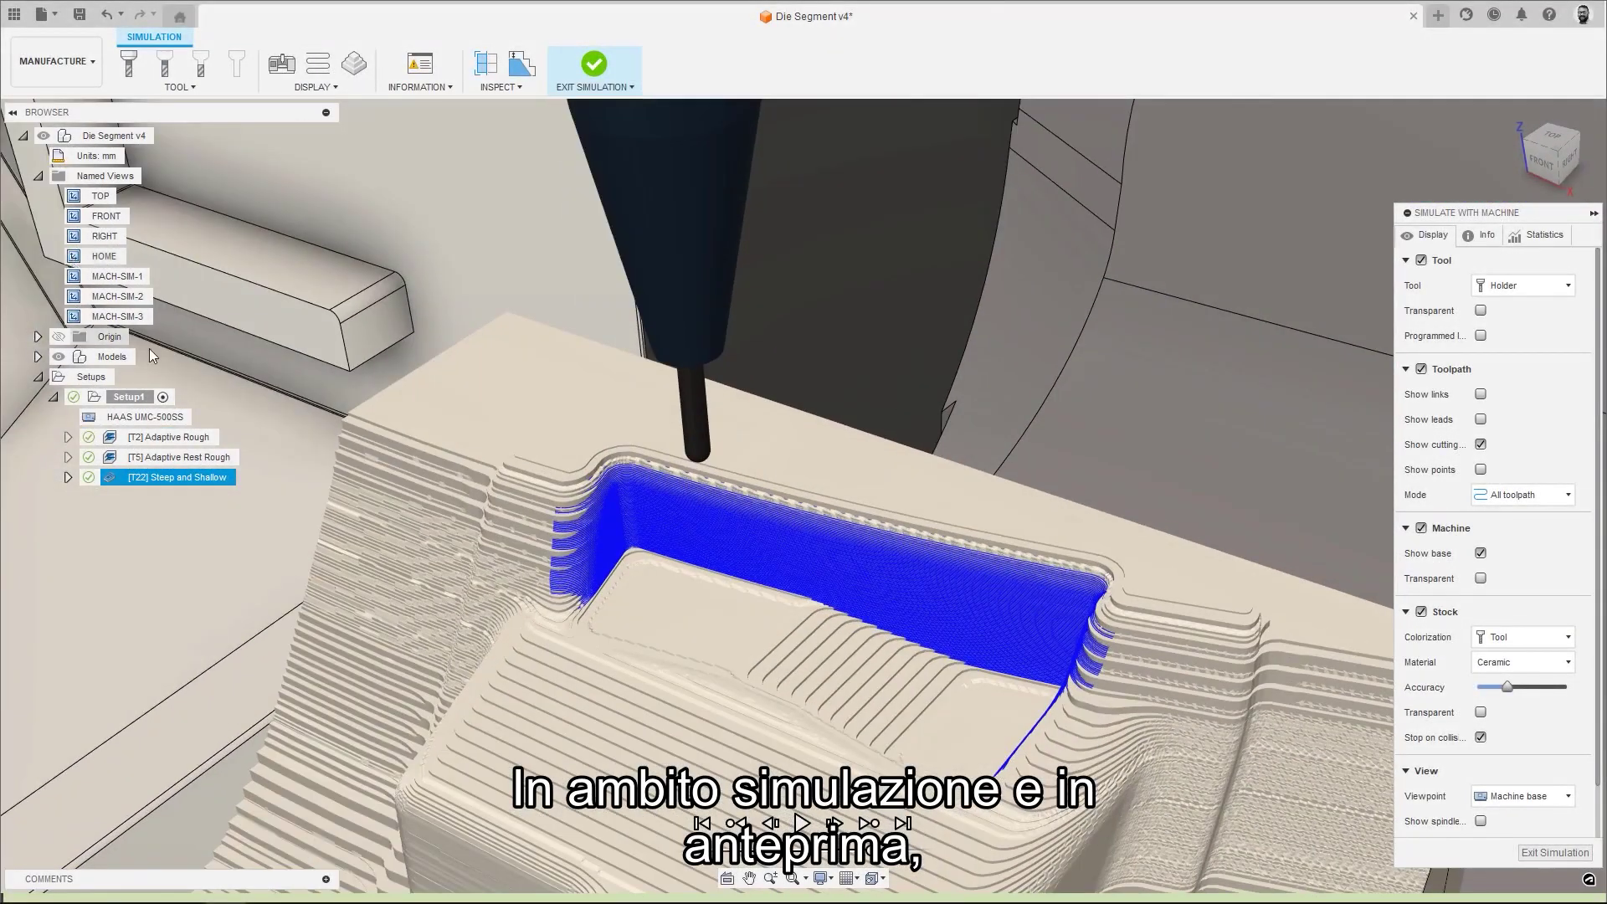
pyautogui.click(799, 823)
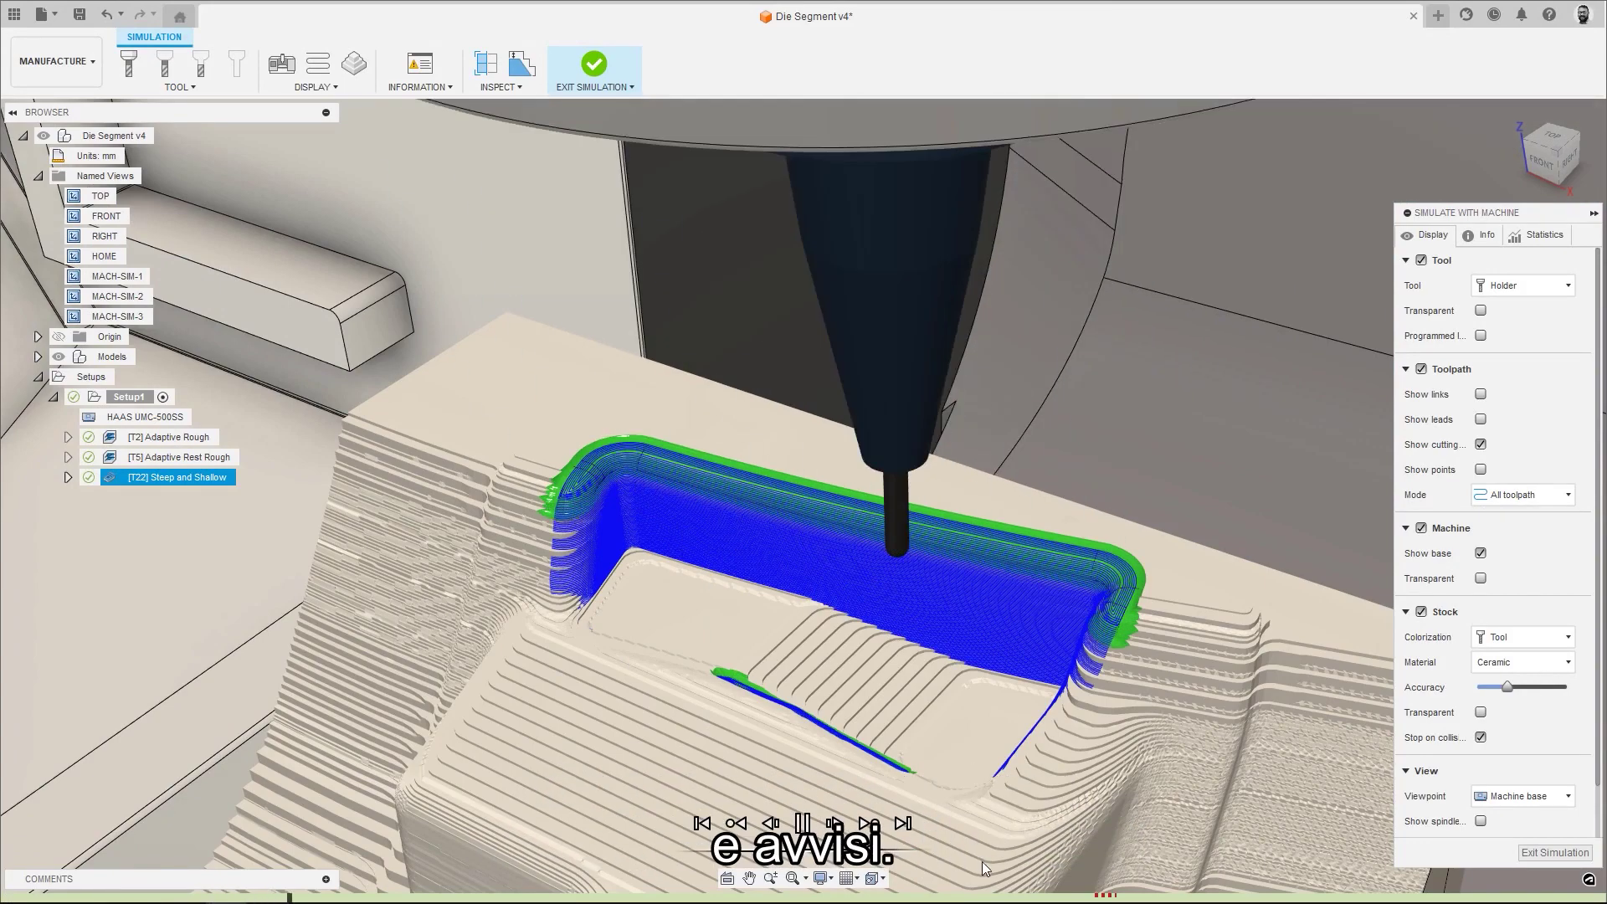
# - Enable the Machine Axis Overtravel Reporting and Machine Retract and Reconfigure Reporting preview features, and search for the "machine colli" and "stock sim" options
pyautogui.moveTo(1103, 898)
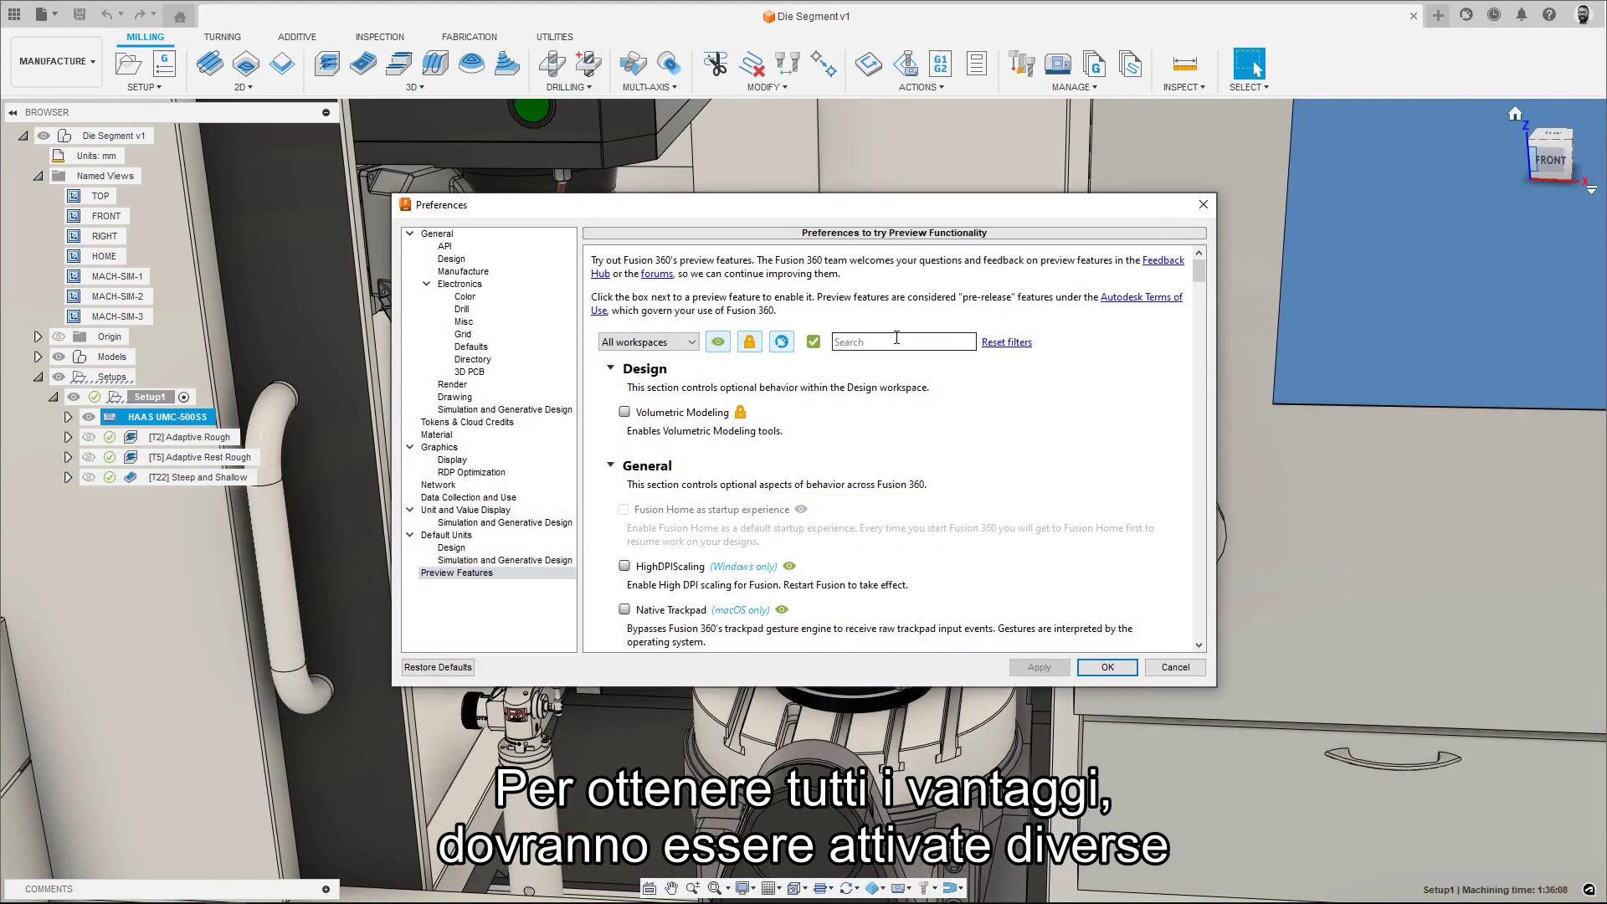
pyautogui.click(896, 340)
pyautogui.write('overt')
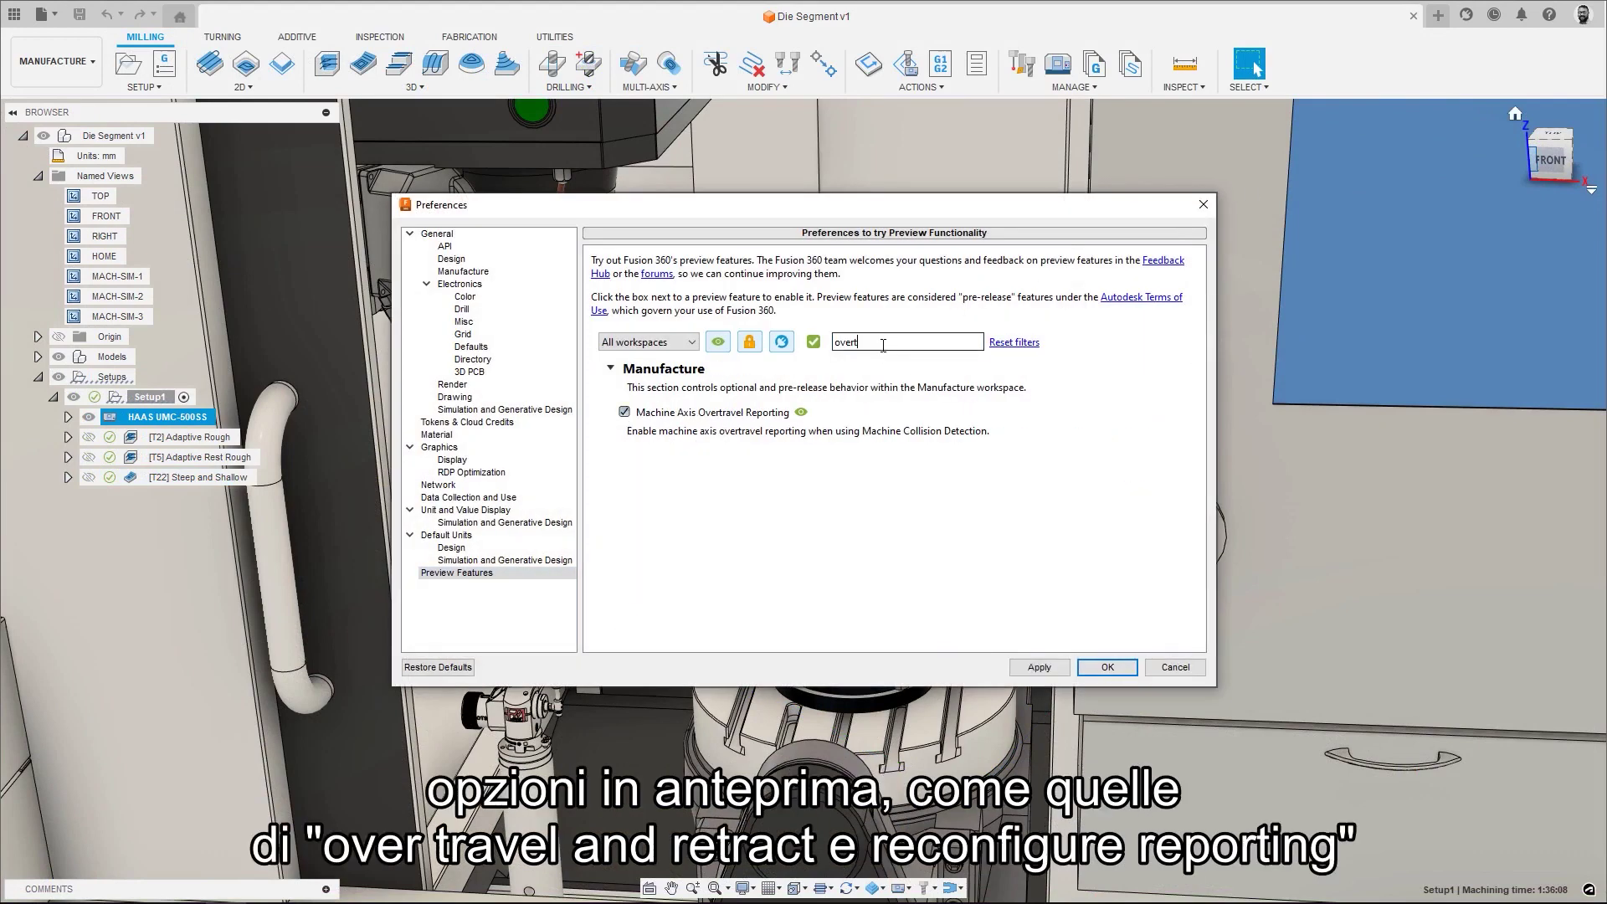
pyautogui.write('retract')
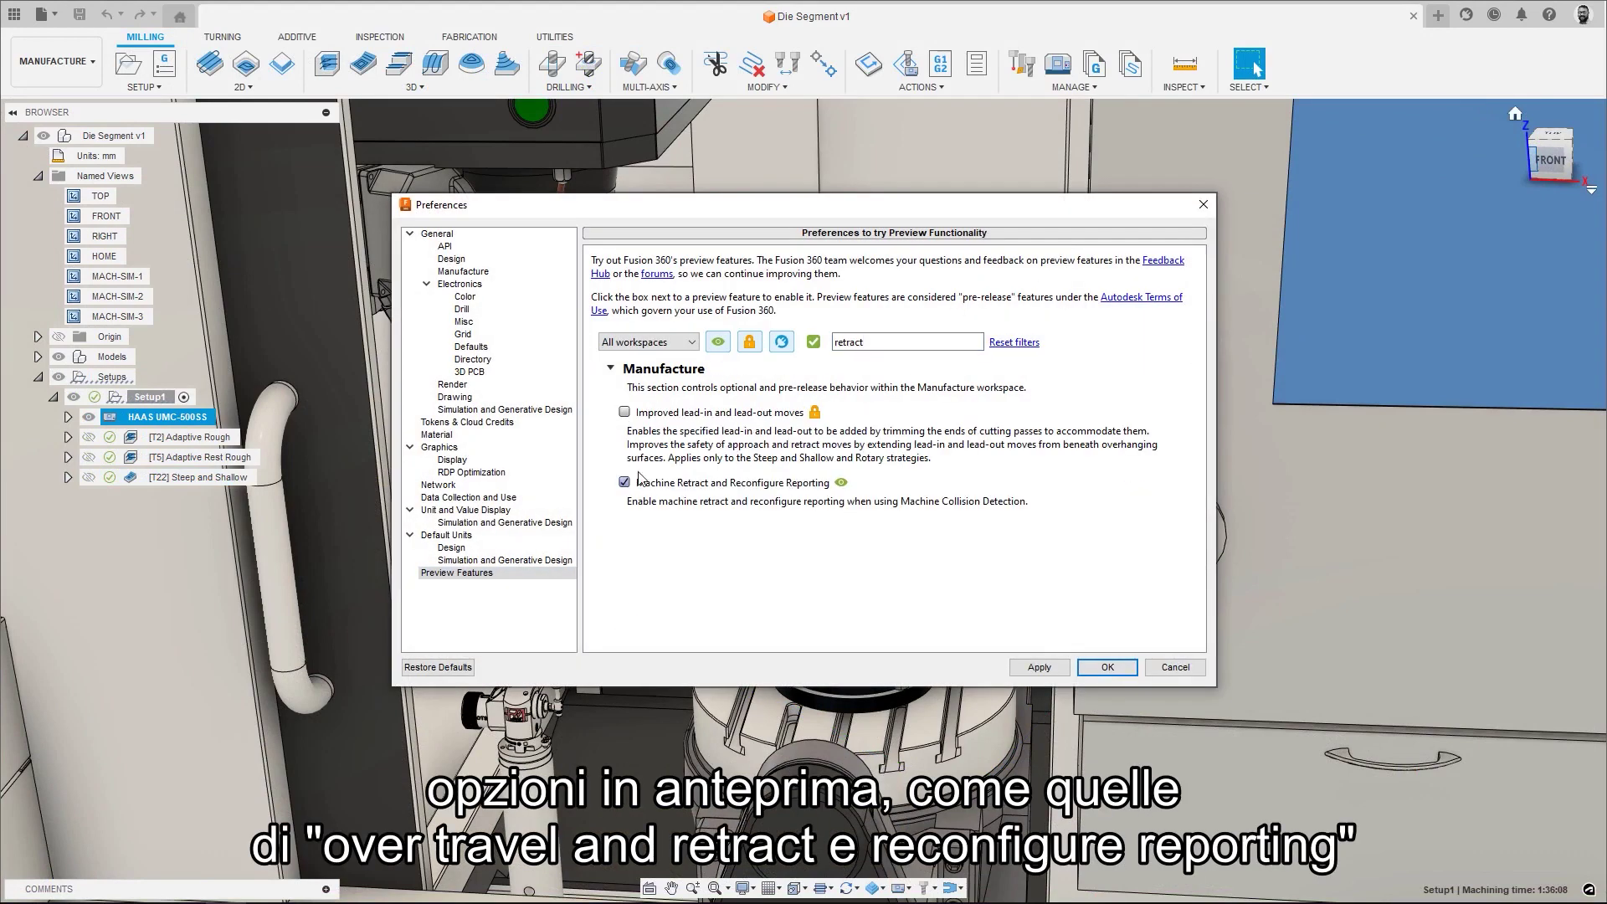
pyautogui.write('machine colli')
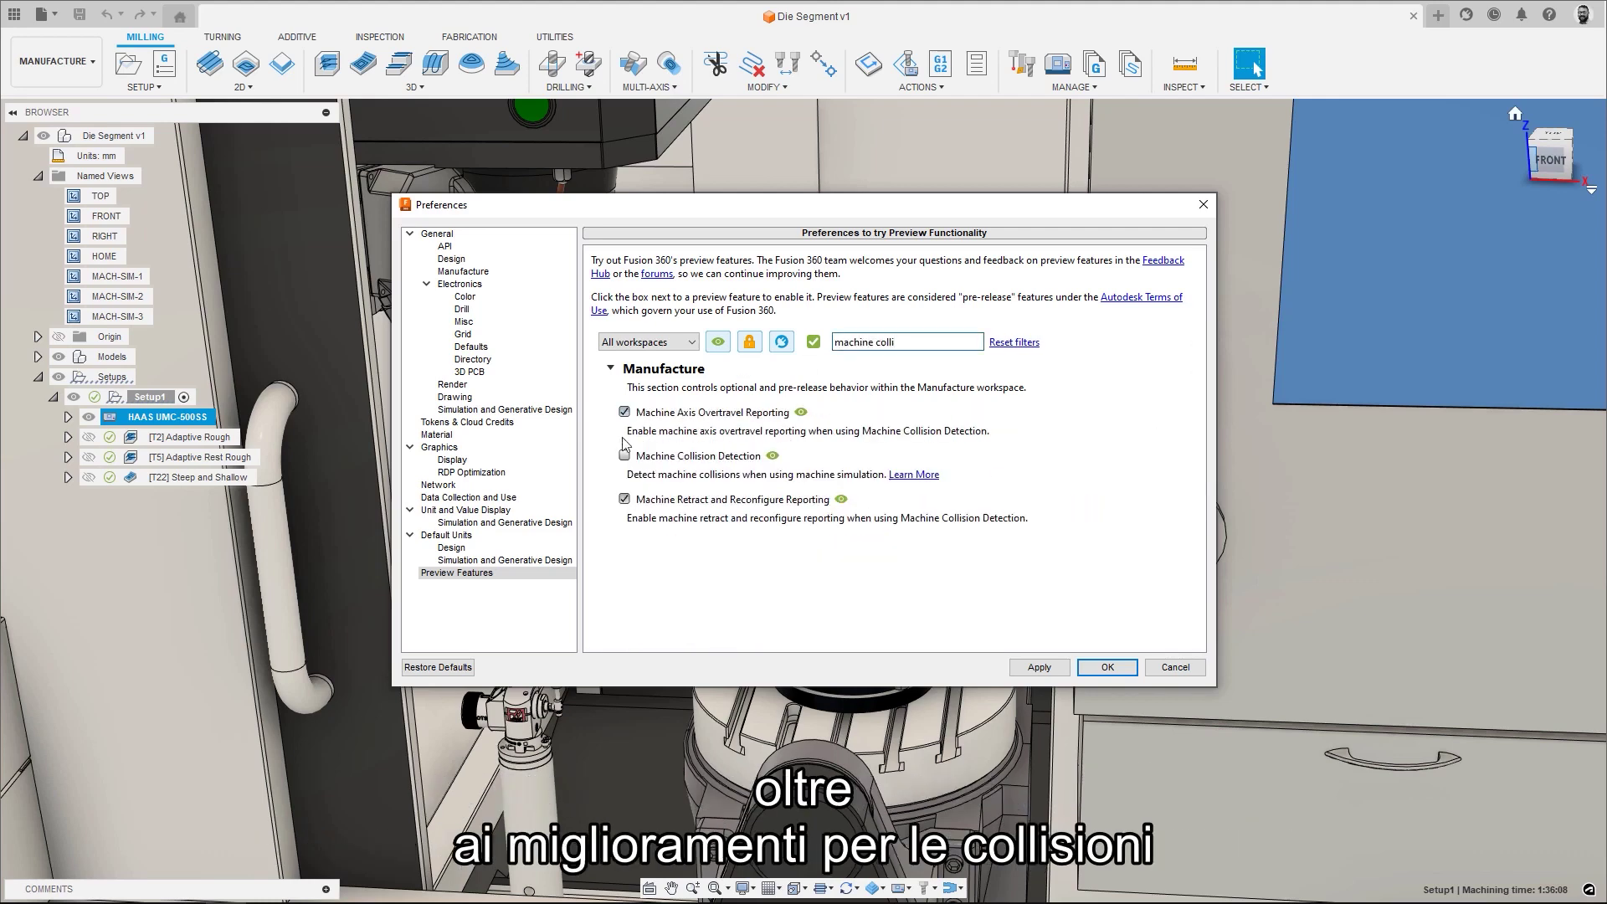
pyautogui.write('stock sim')
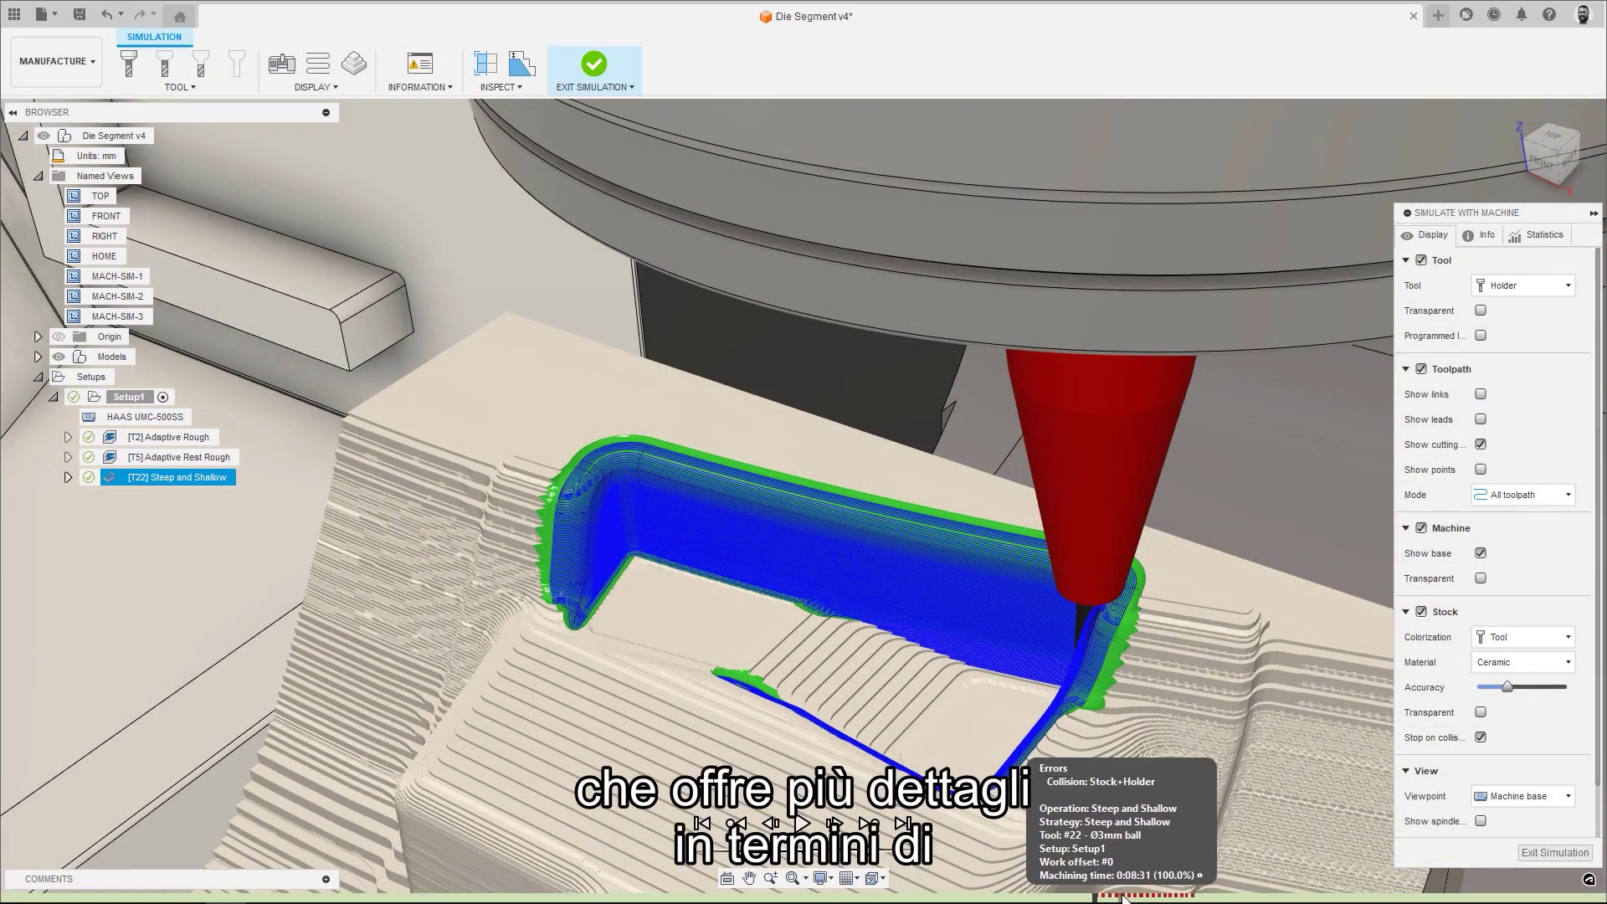
# - Inspect several Stock+Holder collisions of the Steep and Shallow toolpath by jumping to their markers on the simulation timeline
pyautogui.click(1164, 898)
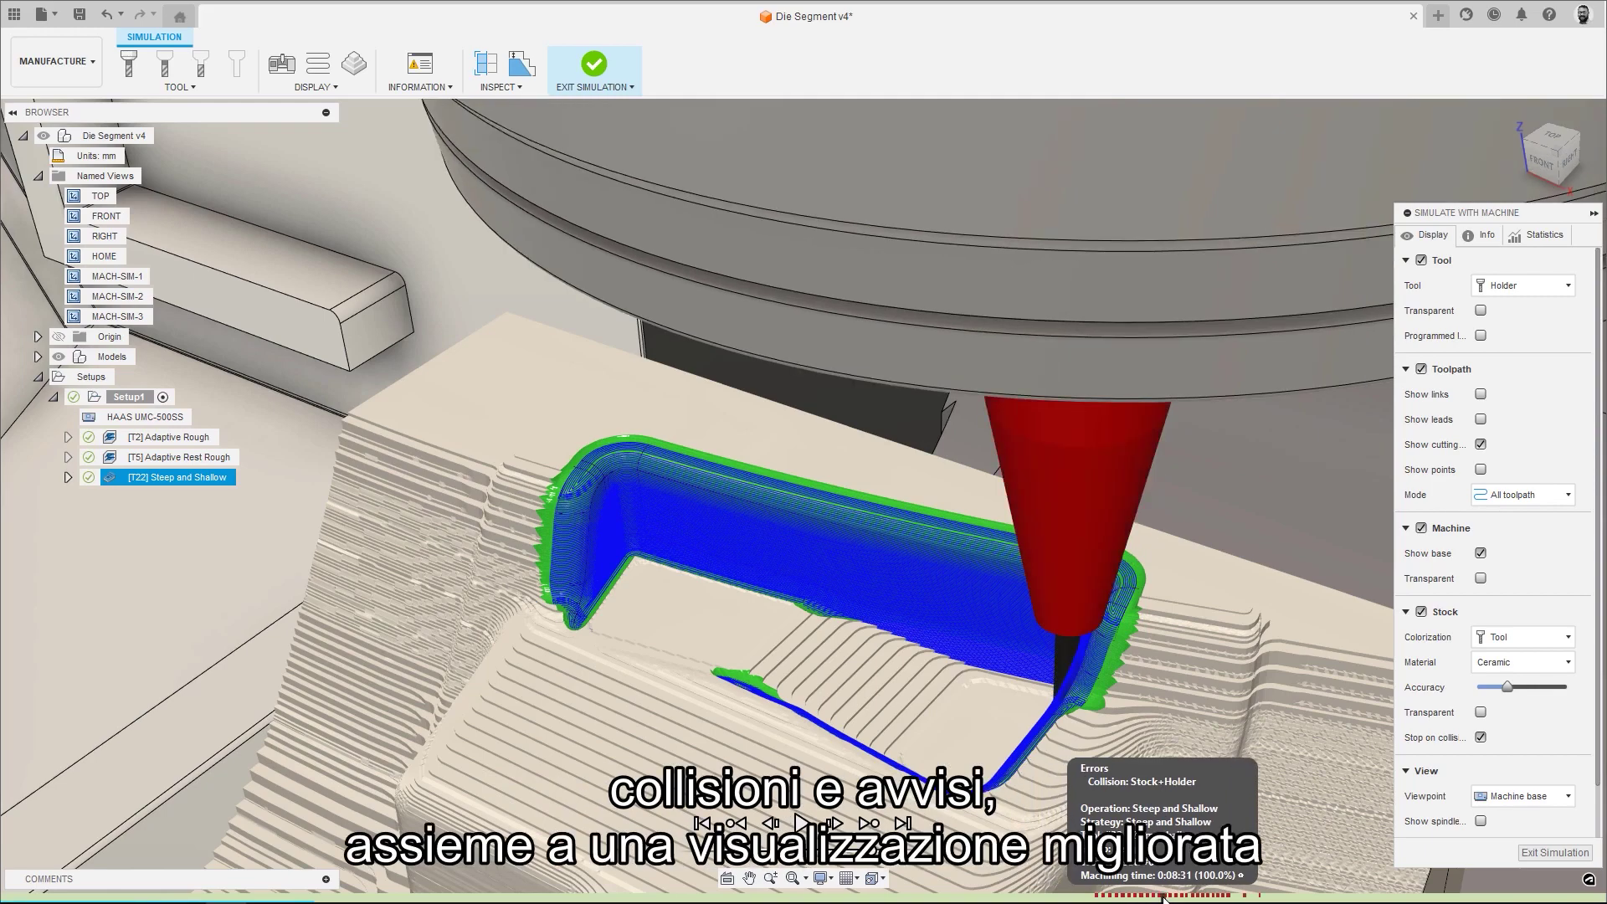
pyautogui.click(1205, 900)
pyautogui.click(1226, 898)
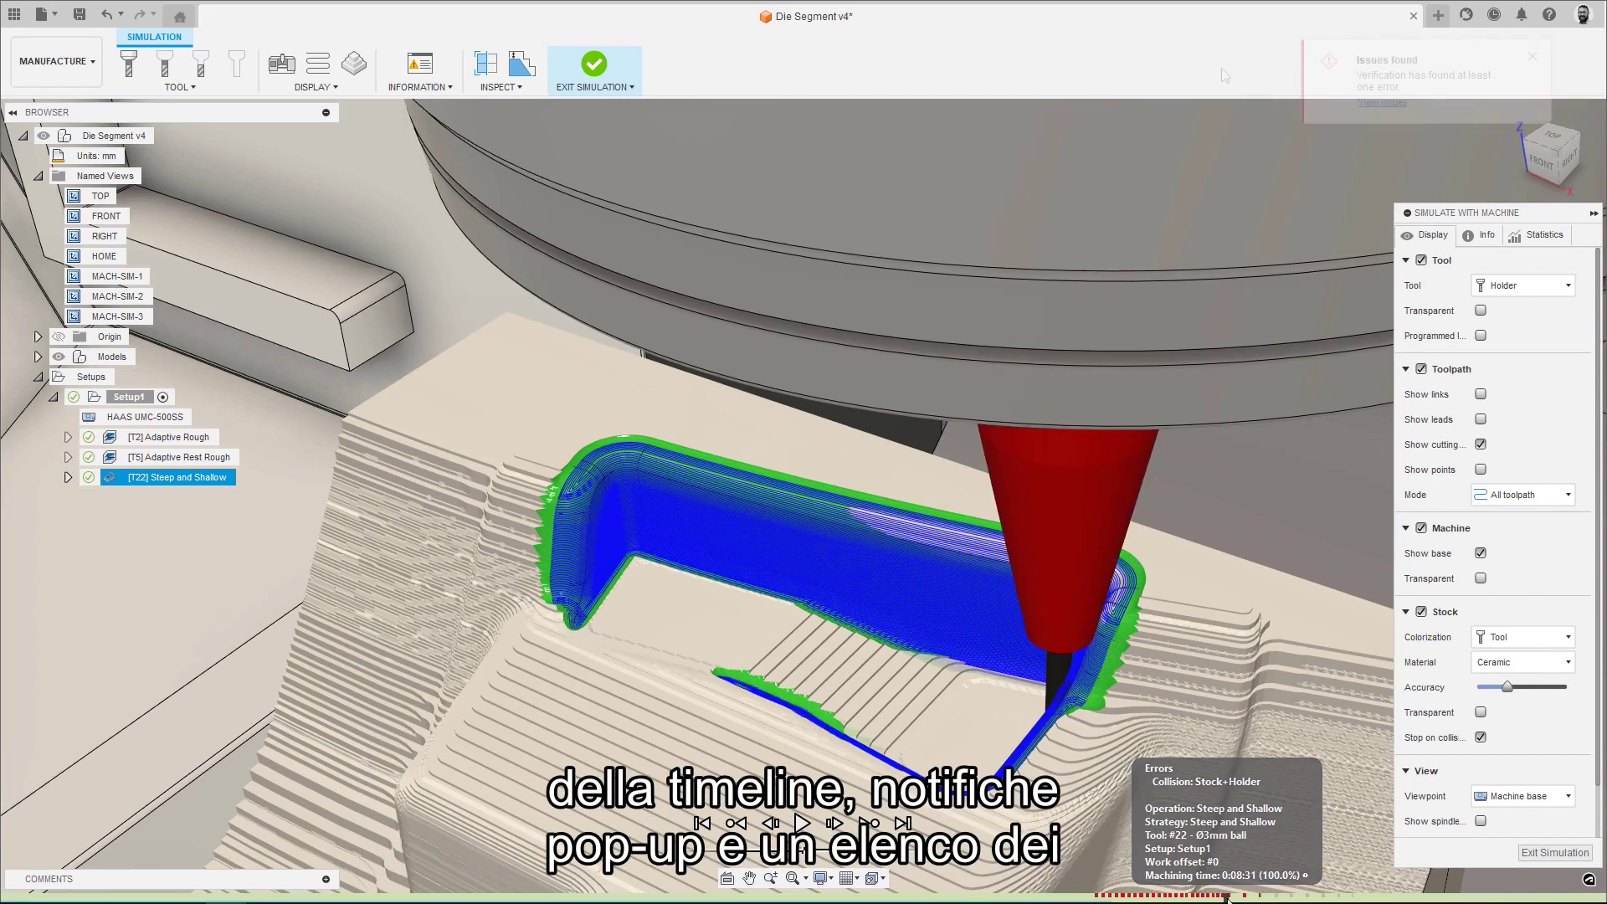
# - View the list of simulation issues and jump to several Stock+Holder collisions further down the list
pyautogui.click(1382, 103)
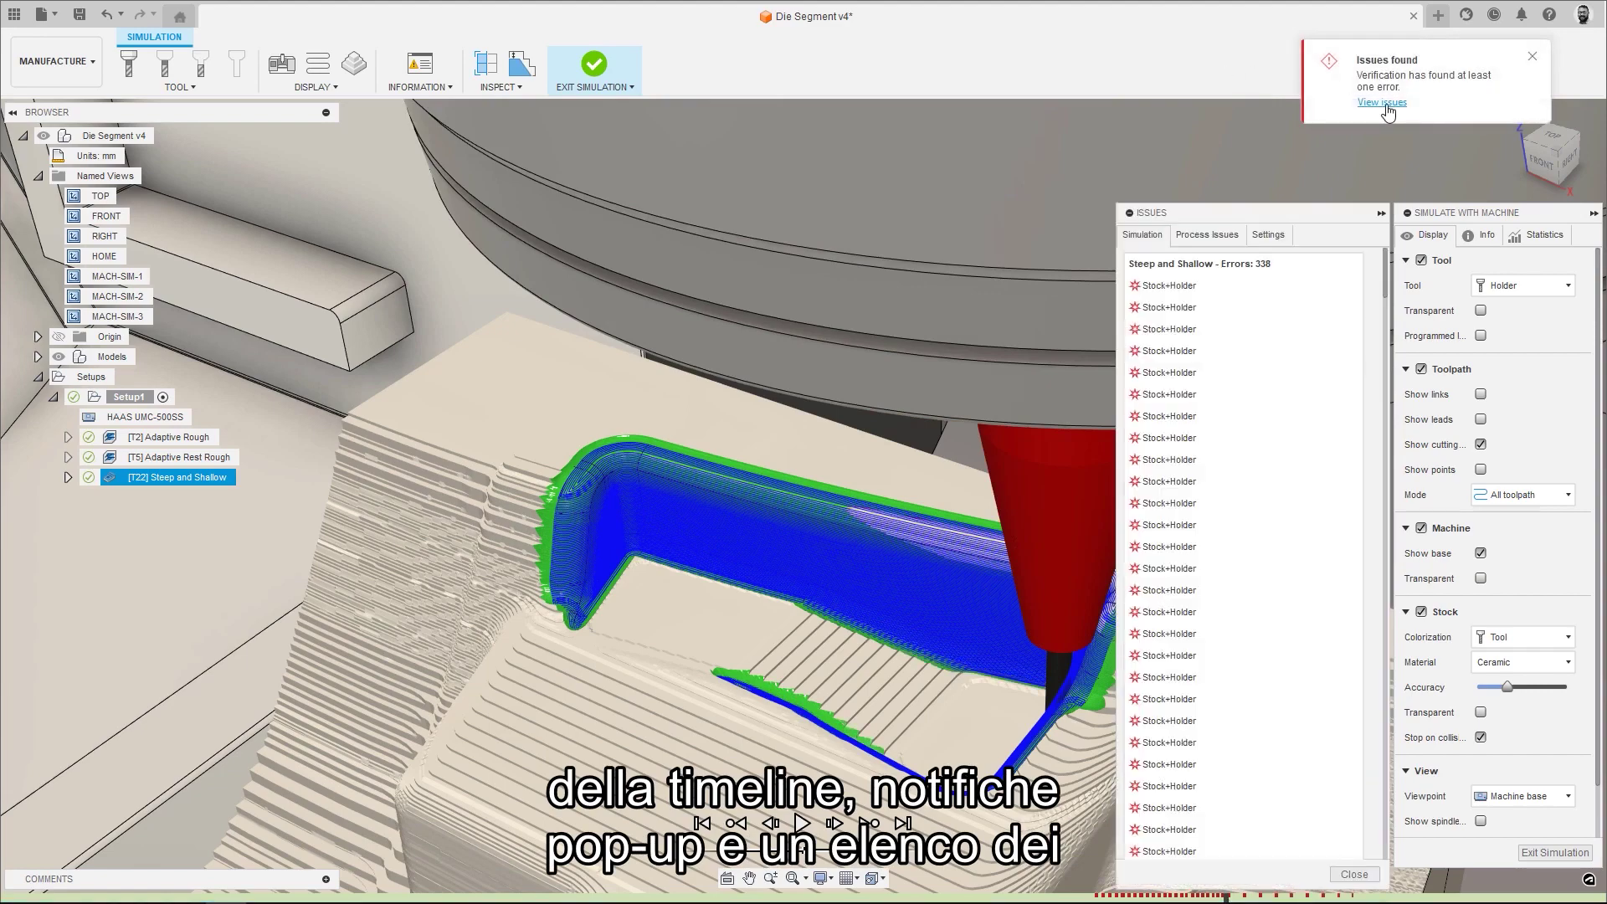
pyautogui.moveTo(1379, 288); pyautogui.dragTo(1378, 553)
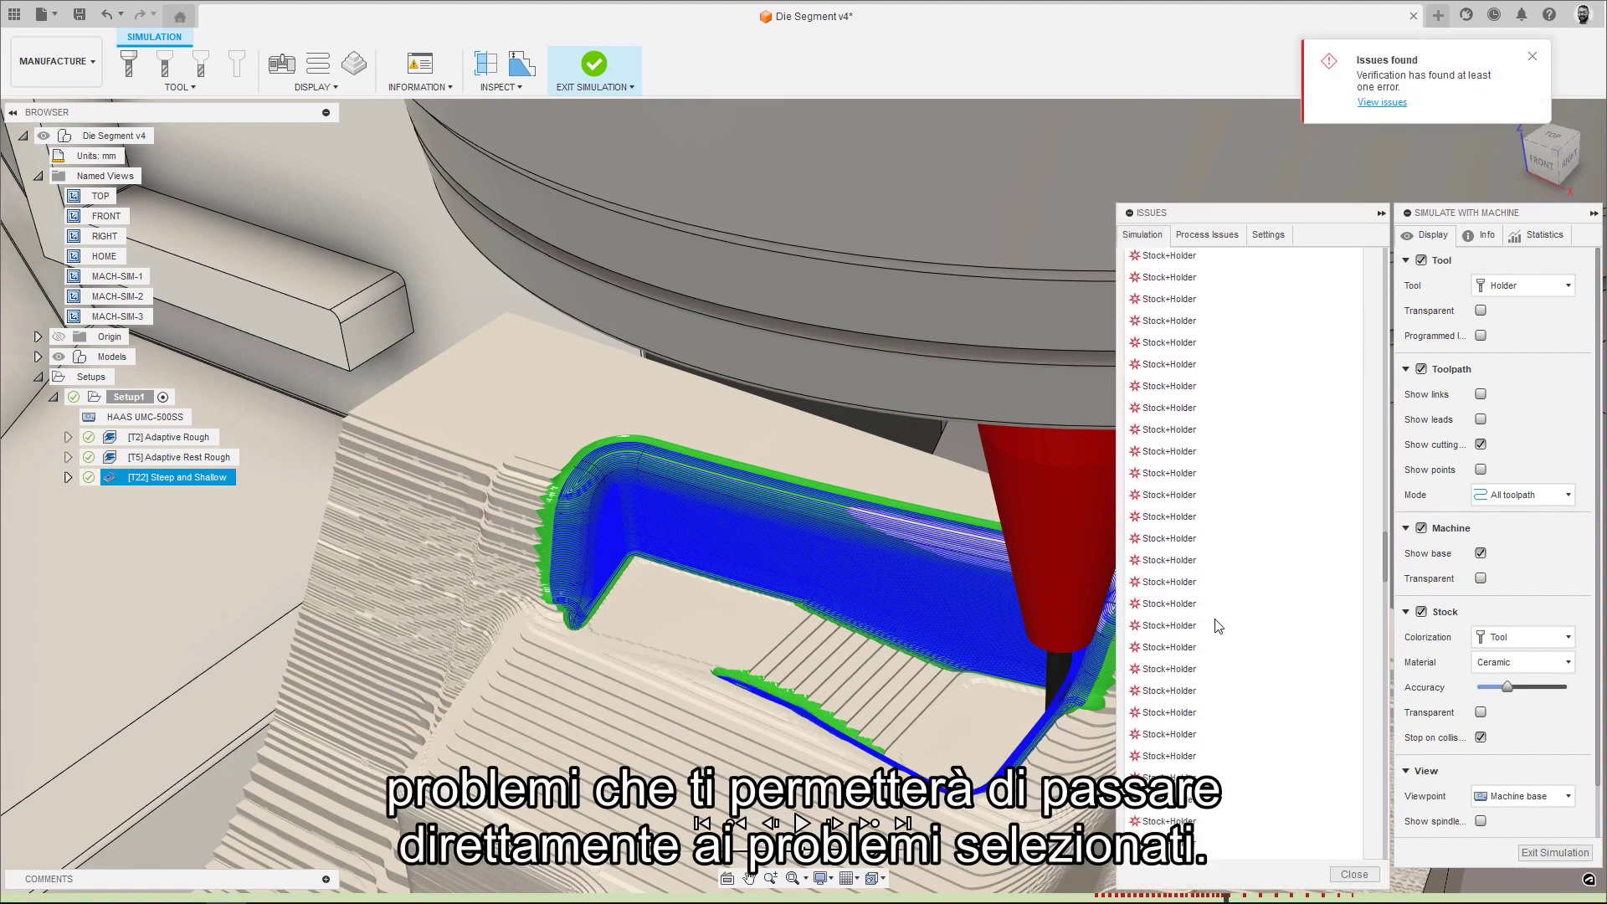
pyautogui.click(1180, 629)
pyautogui.click(1177, 691)
pyautogui.click(1180, 821)
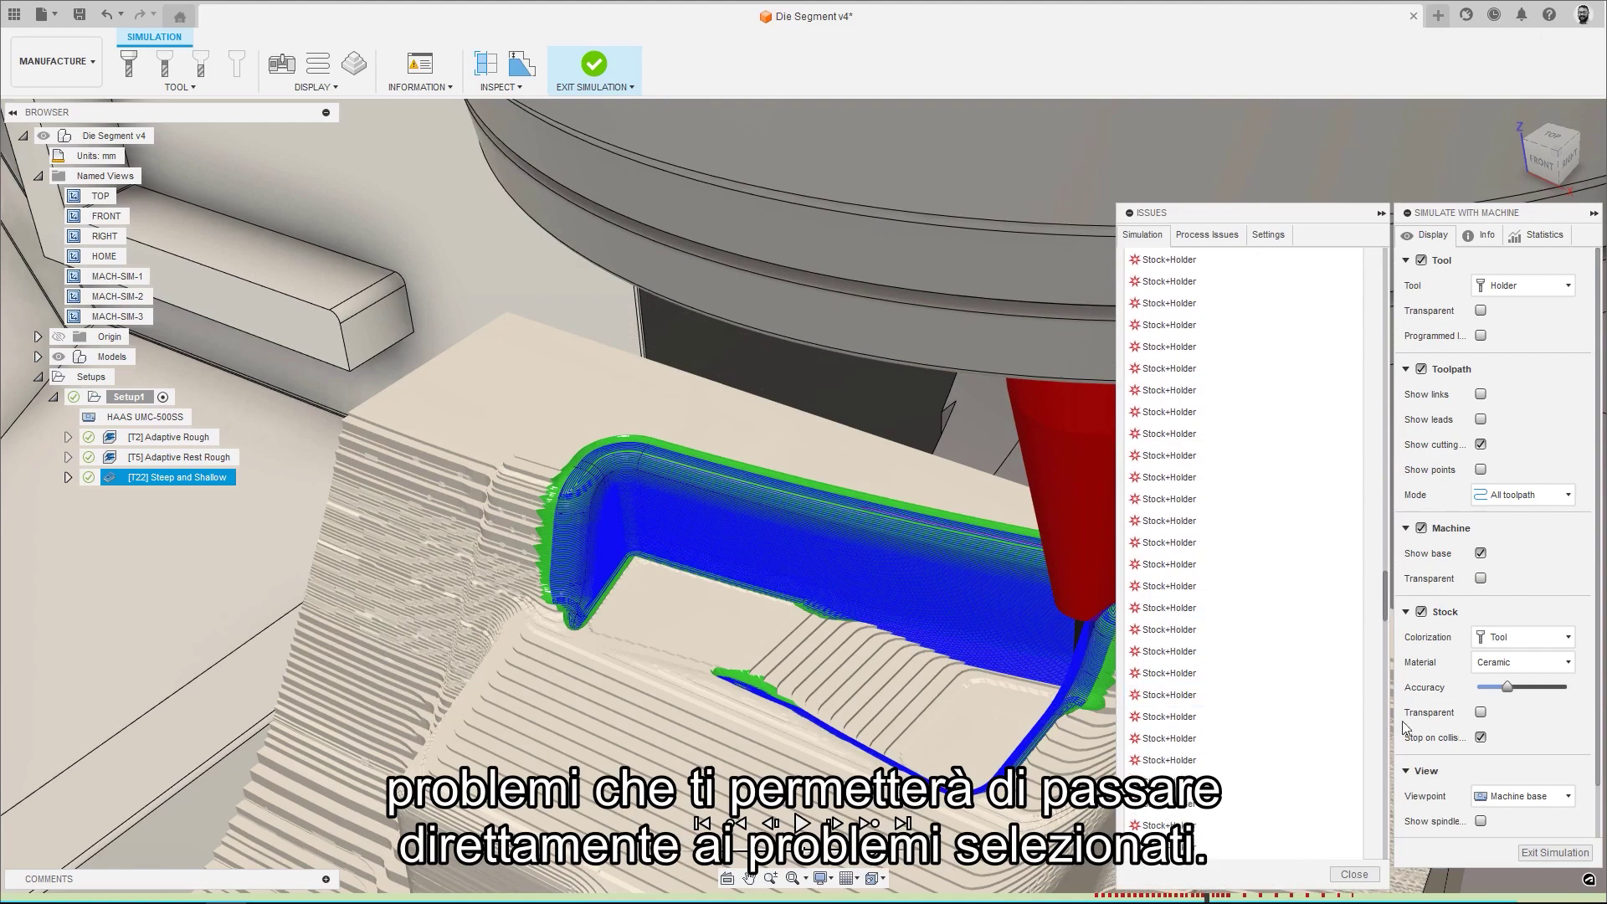